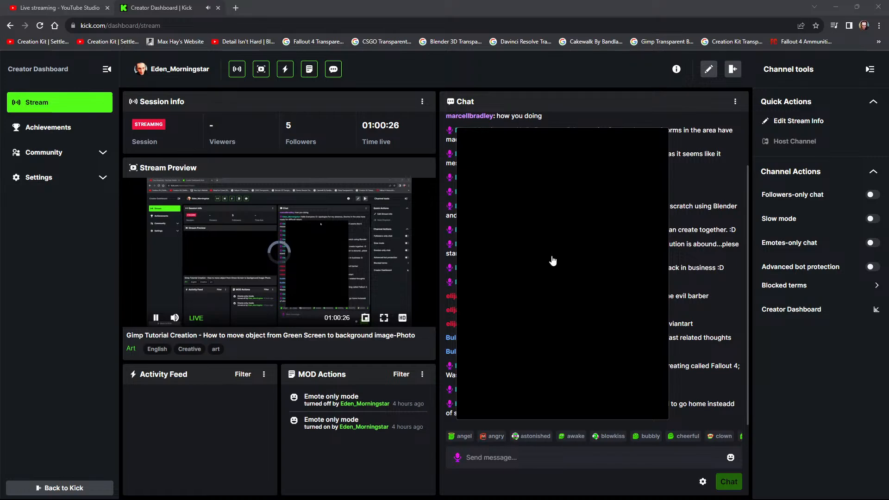
# Mute the stream preview on the Kick creator dashboard and switch to the YouTube Studio live streaming page
pyautogui.click(154, 10)
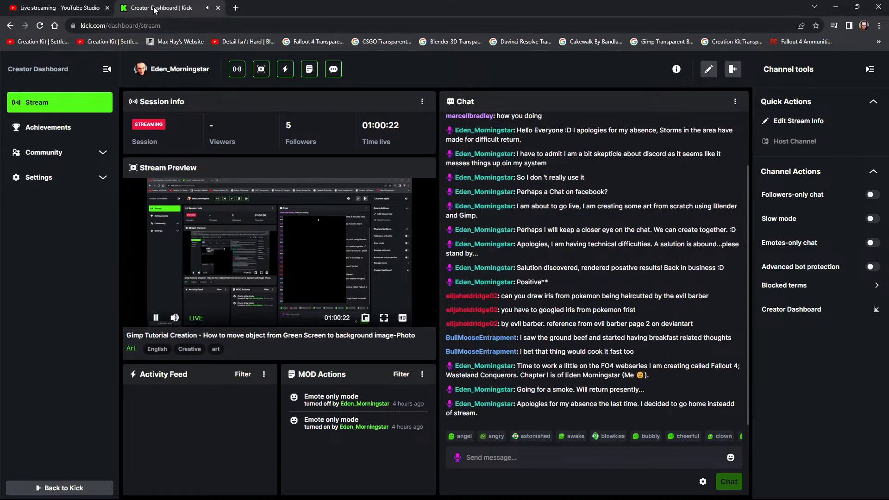
pyautogui.click(175, 318)
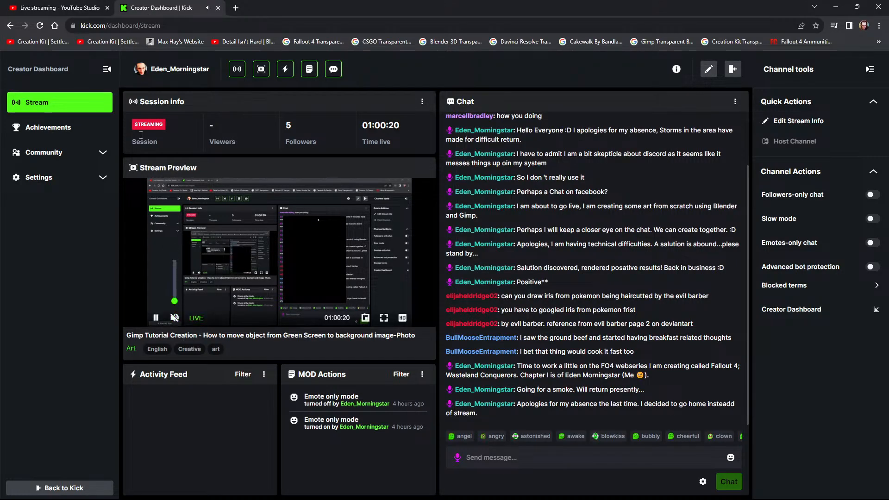
pyautogui.click(92, 10)
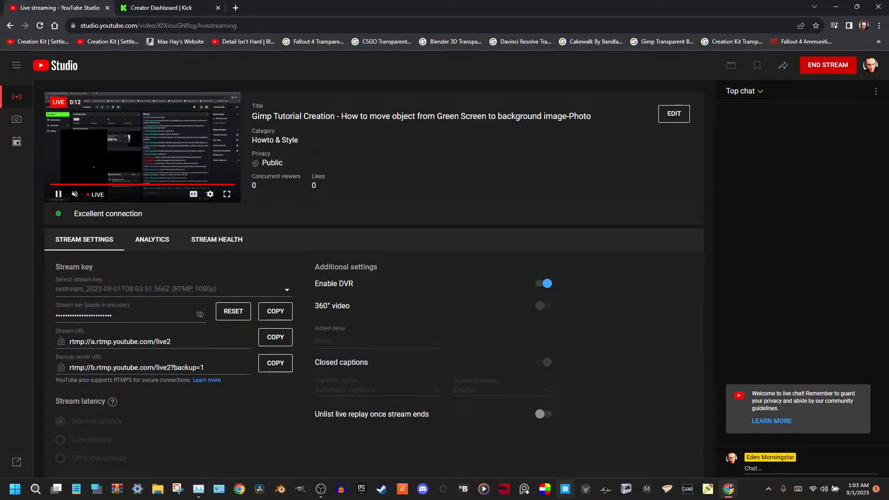
pyautogui.moveTo(861, 492)
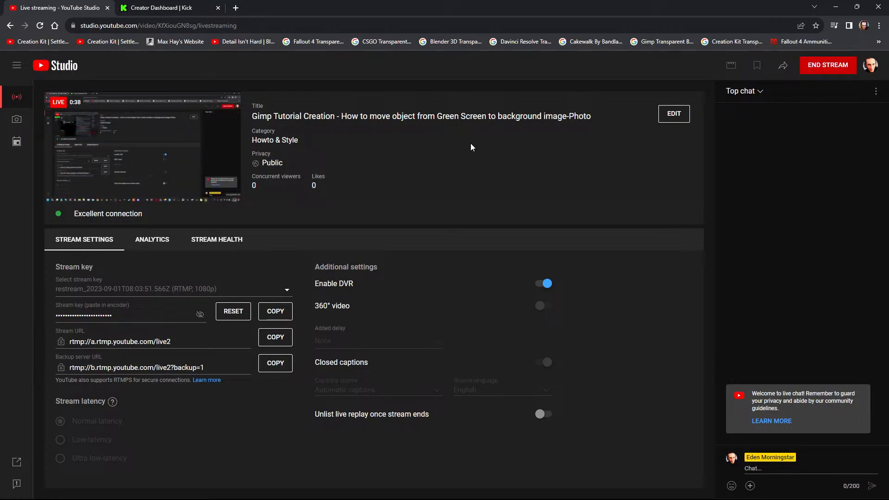
# Launch DaVinci Resolve, clear the other windows away, and open the project "Gimp Tutorial - How to Move an Object from a Greenscreen to a Photo"
pyautogui.click(836, 7)
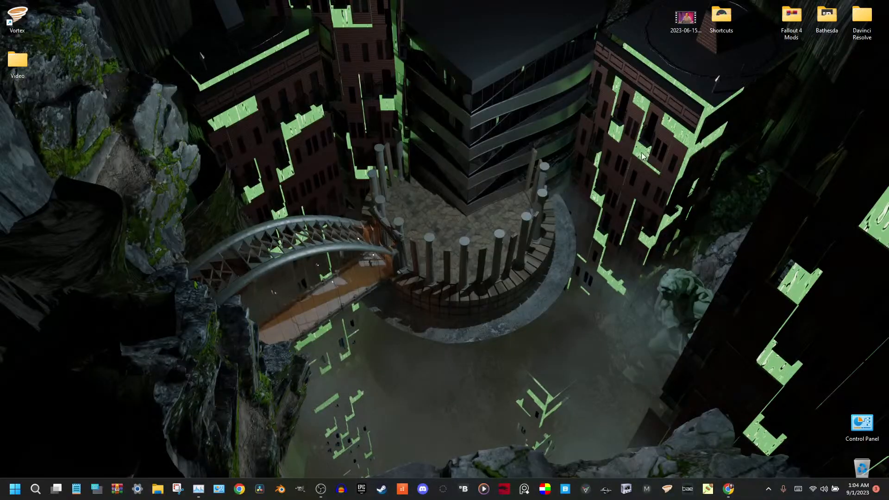
pyautogui.click(261, 489)
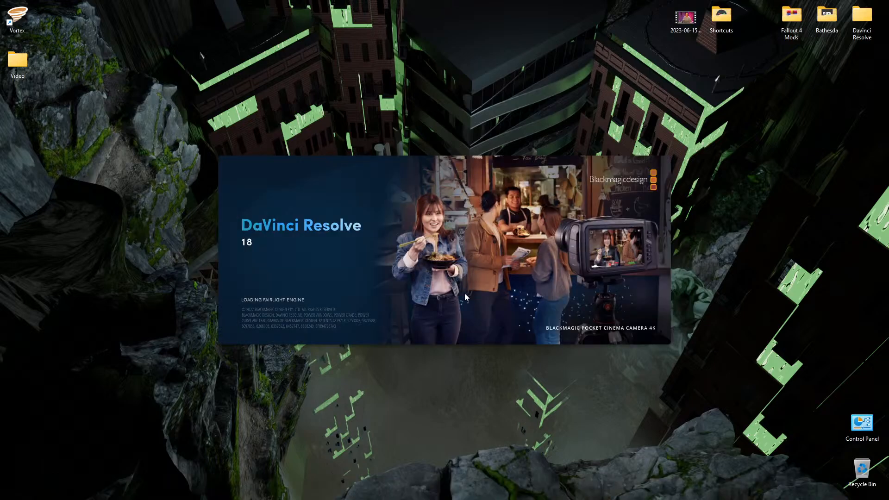
pyautogui.press('super+Tab')
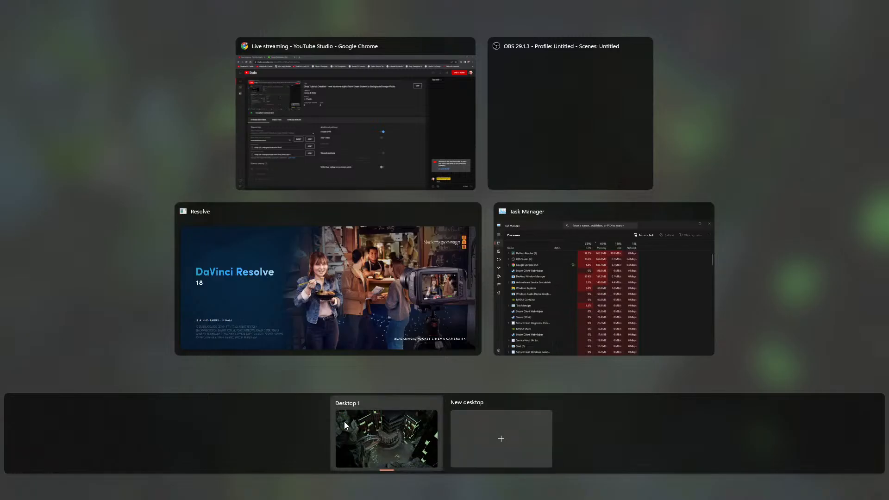
pyautogui.click(366, 429)
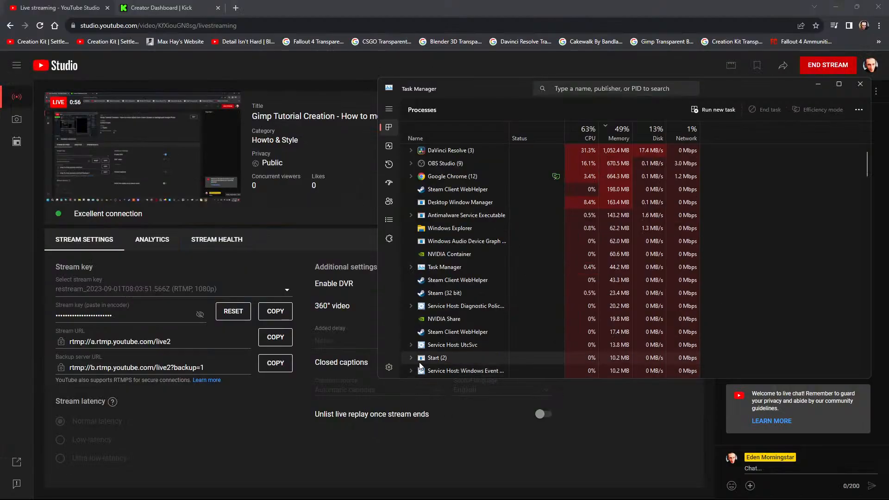
pyautogui.click(836, 7)
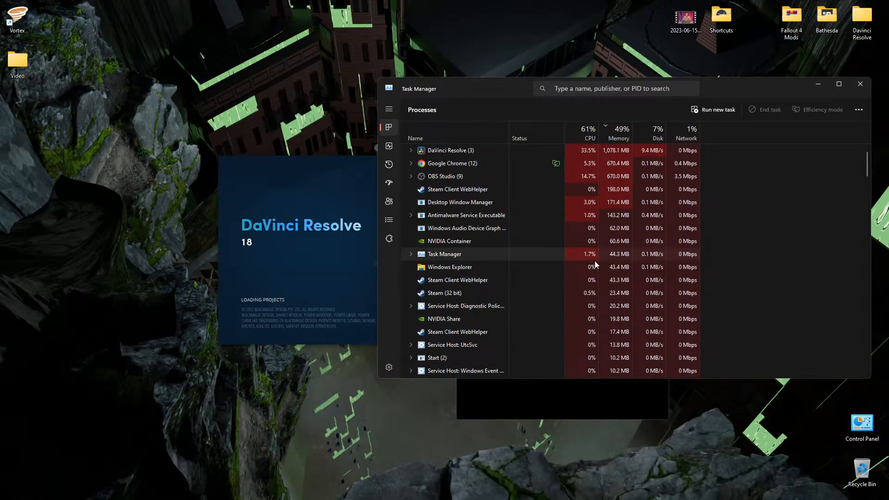
pyautogui.click(818, 86)
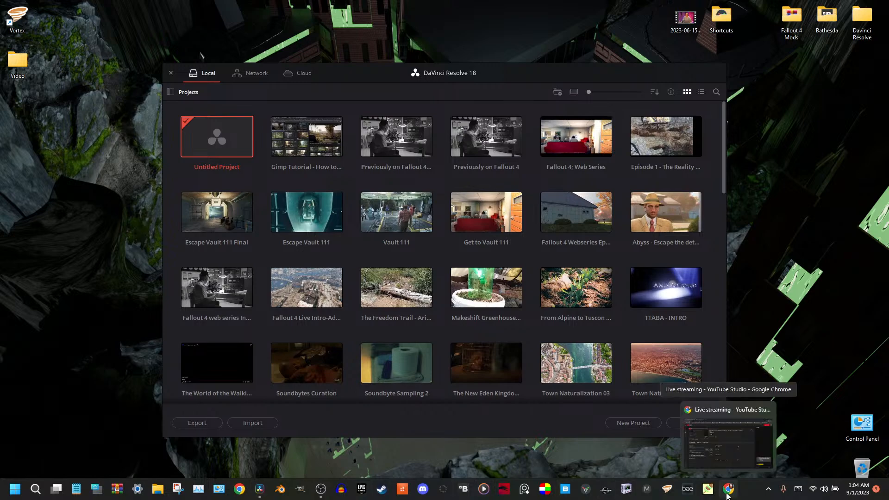
pyautogui.doubleClick(315, 123)
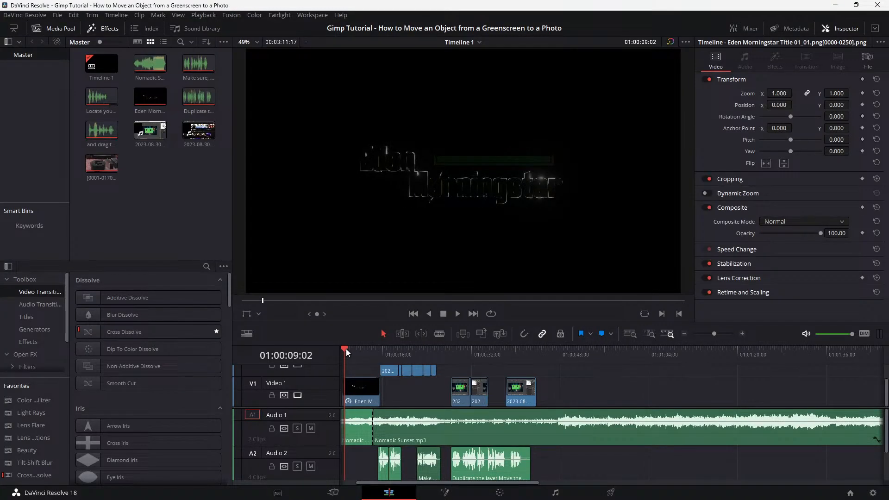
# Play the timeline from 01:00:00:00 to review the edit up to the gap before the next Video 1 clips
pyautogui.moveTo(345, 349); pyautogui.dragTo(301, 354)
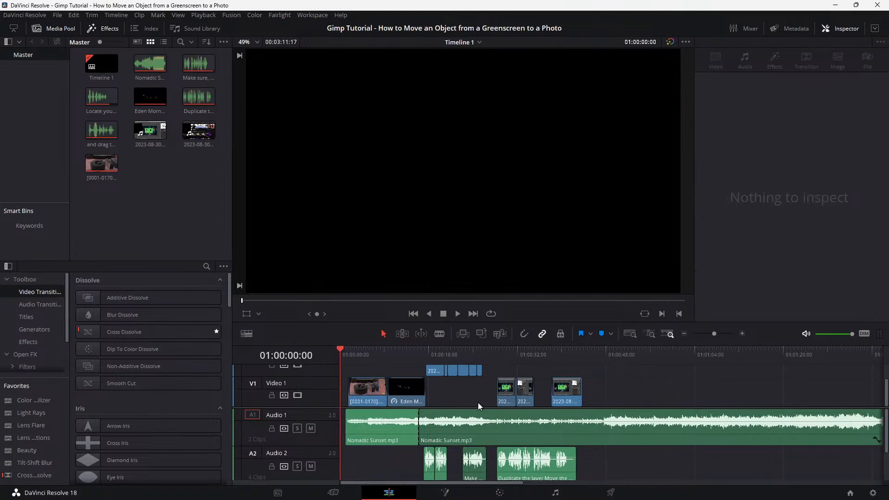
pyautogui.press('space')
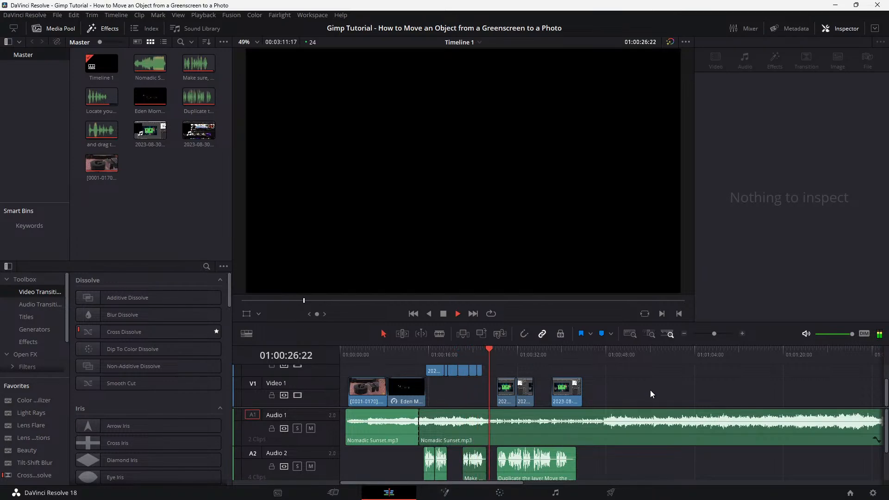
pyautogui.press('space')
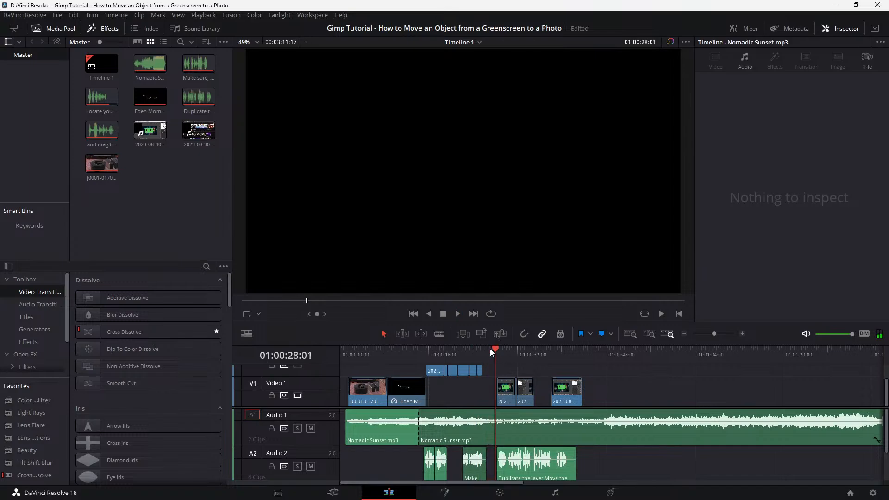
# Extend the end of the last clip on Video 2 slightly, to about 01:00:26:00
pyautogui.click(479, 371)
pyautogui.scroll(2, 480, 369)
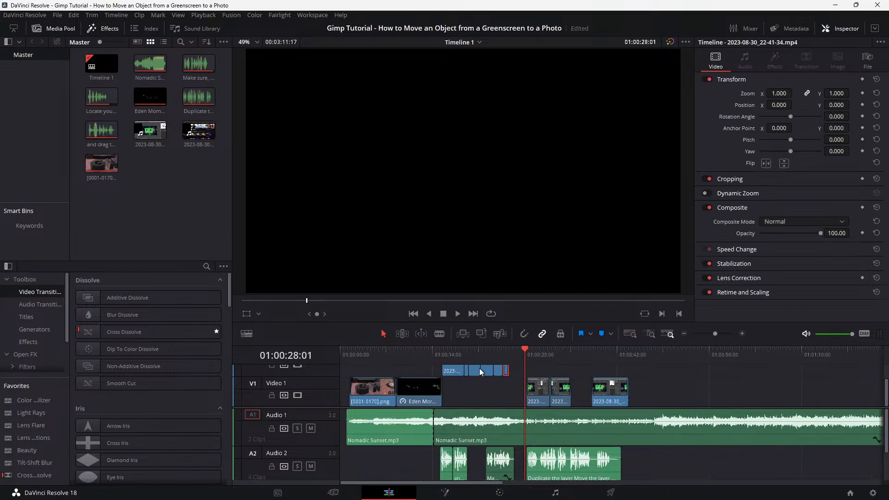
pyautogui.scroll(3, 479, 369)
pyautogui.moveTo(540, 369); pyautogui.dragTo(550, 369)
pyautogui.scroll(1, 535, 373)
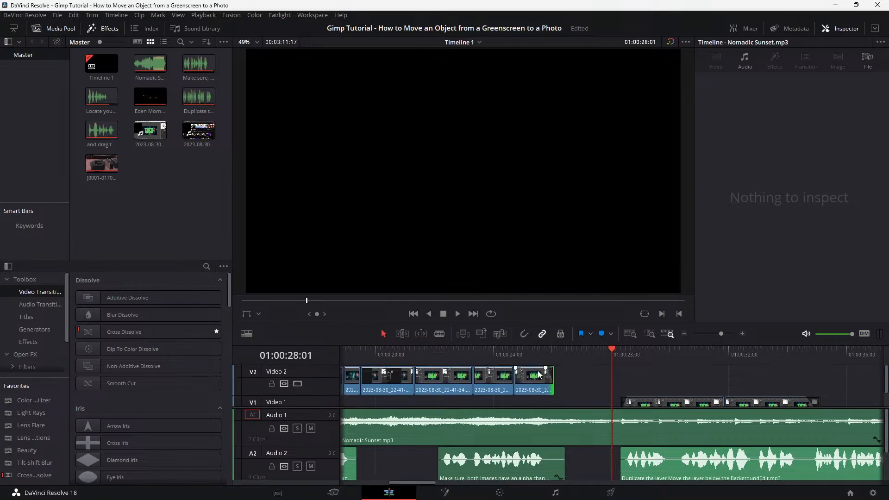
# Play back the timeline around the extended Video 2 clip and the following Video 1 clips, examining the narration, gaps and music
pyautogui.click(544, 351)
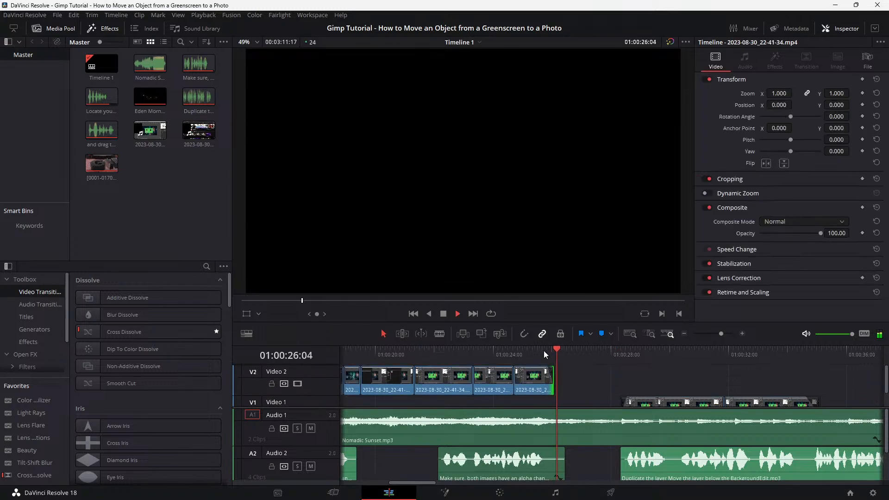
pyautogui.click(493, 350)
pyautogui.press('space')
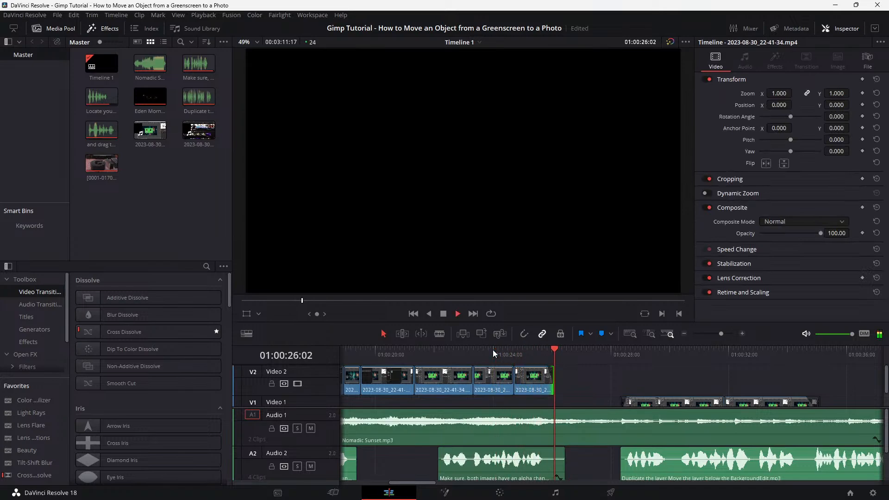
pyautogui.scroll(-2, 574, 375)
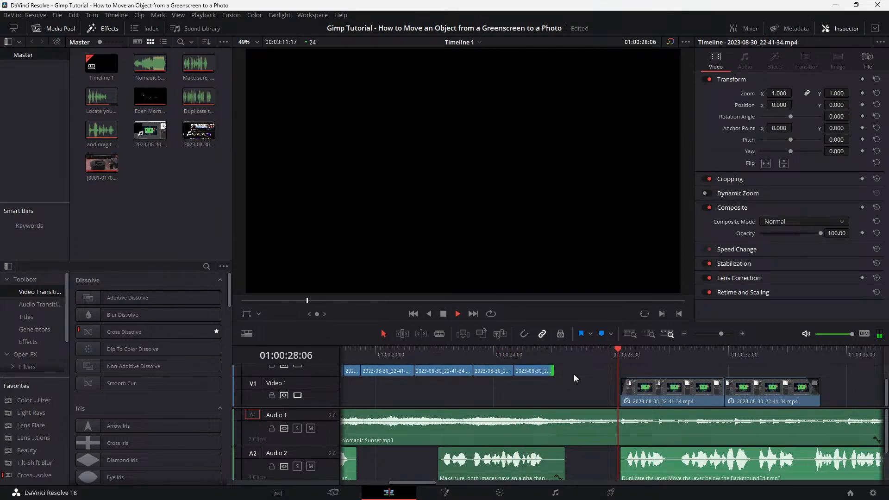
pyautogui.hscroll(5, 574, 375)
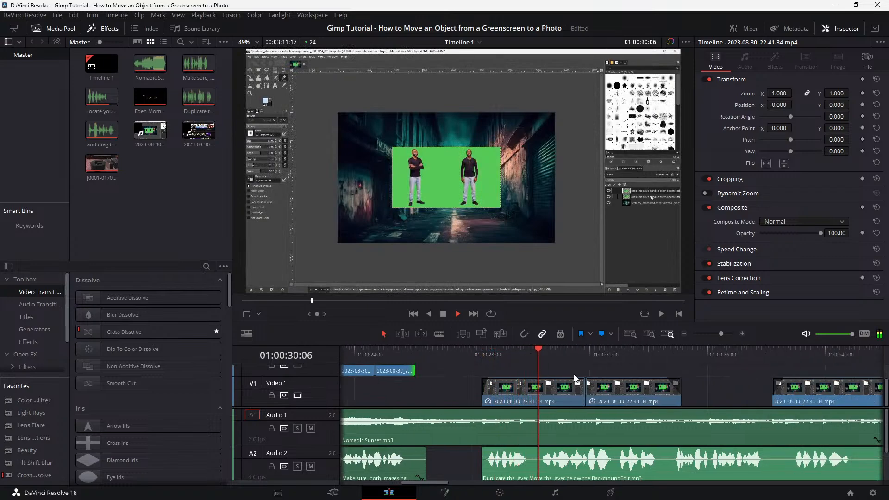
pyautogui.hscroll(5, 574, 378)
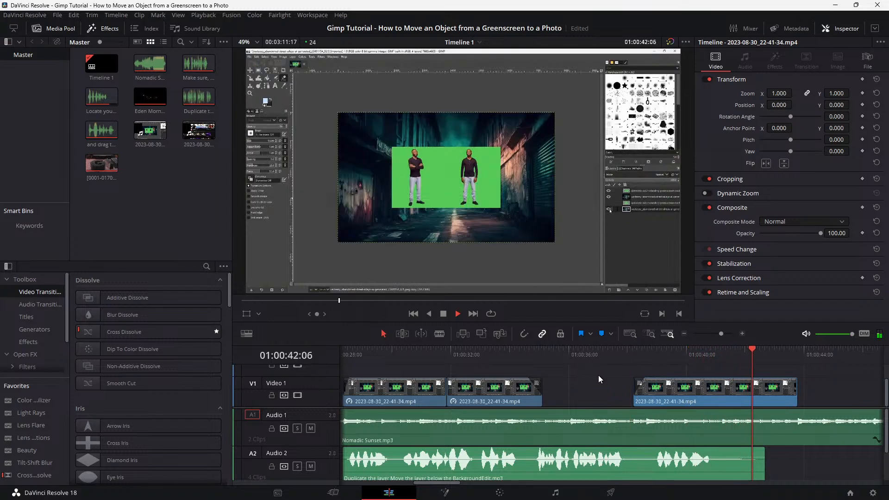
pyautogui.scroll(-5, 598, 375)
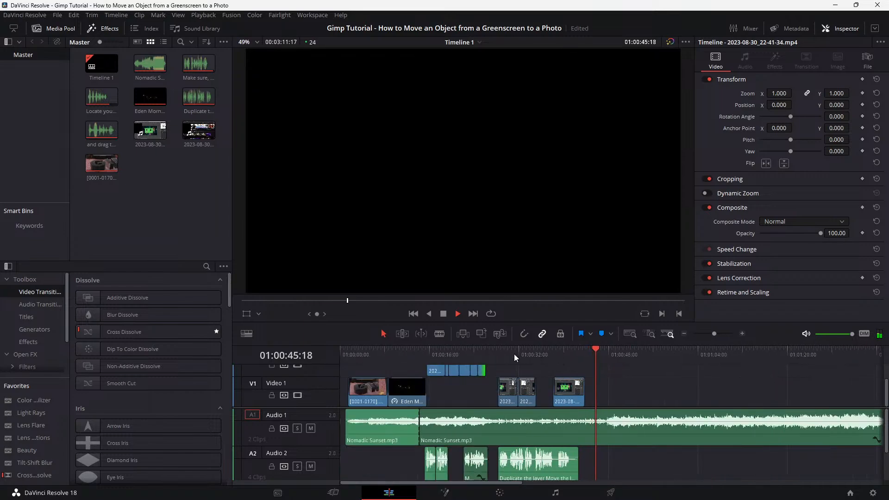
pyautogui.click(425, 353)
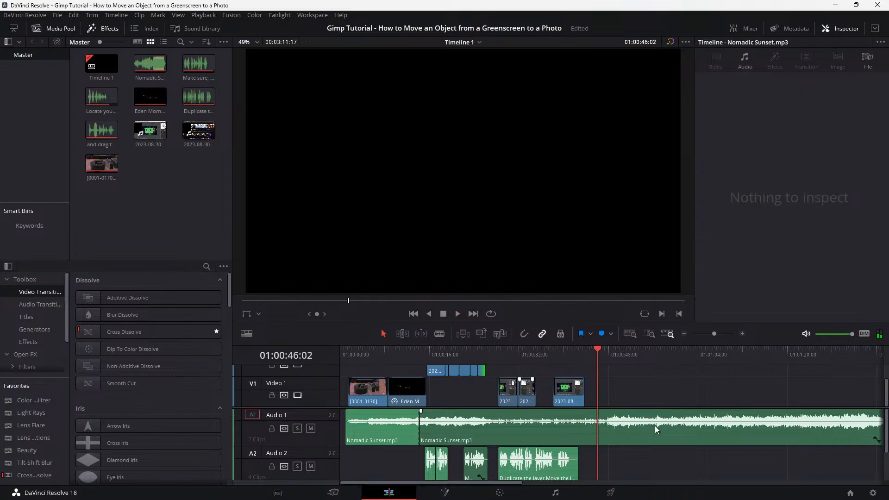
pyautogui.scroll(3, 581, 417)
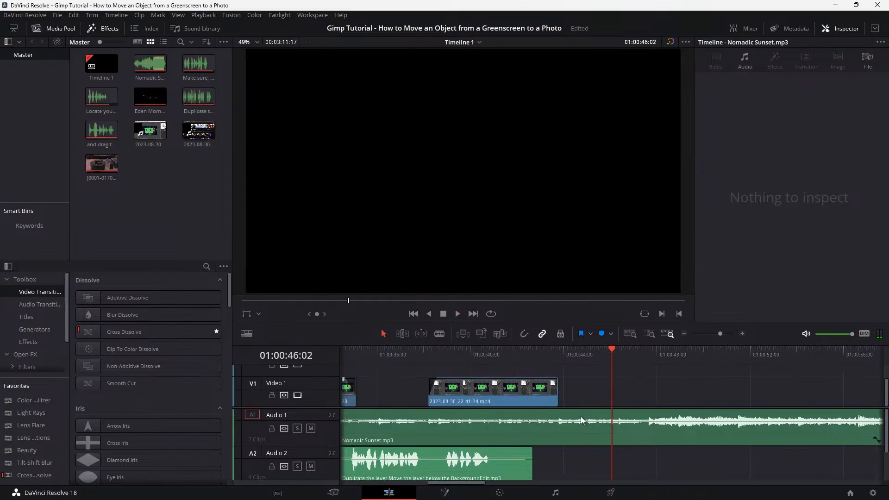
pyautogui.scroll(-3, 581, 416)
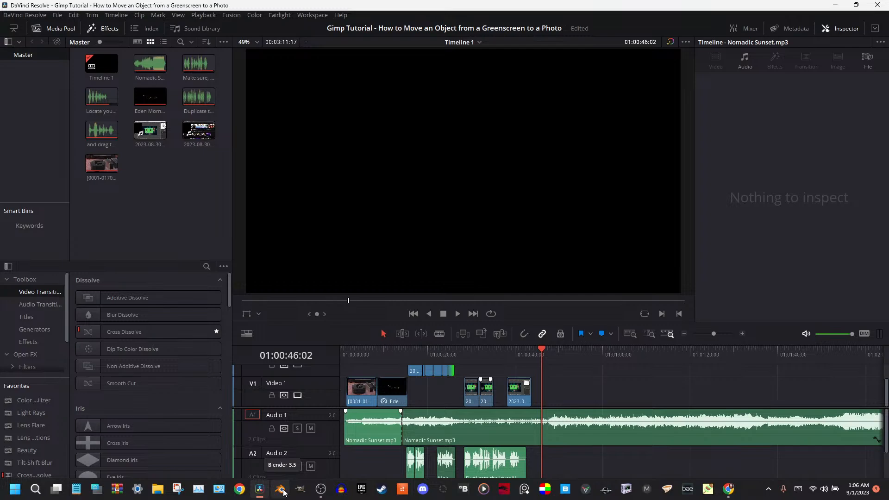
# Launch Blender, dismiss the splash screen and delete the default cube
pyautogui.click(281, 490)
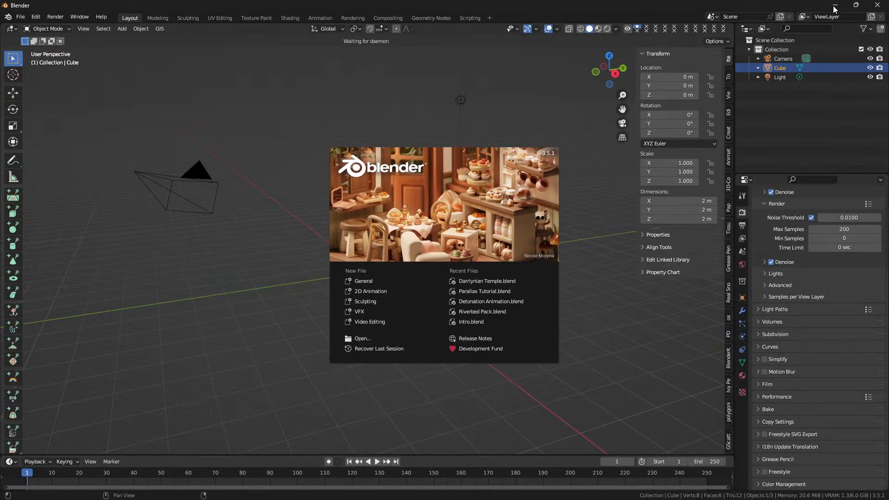
pyautogui.click(512, 123)
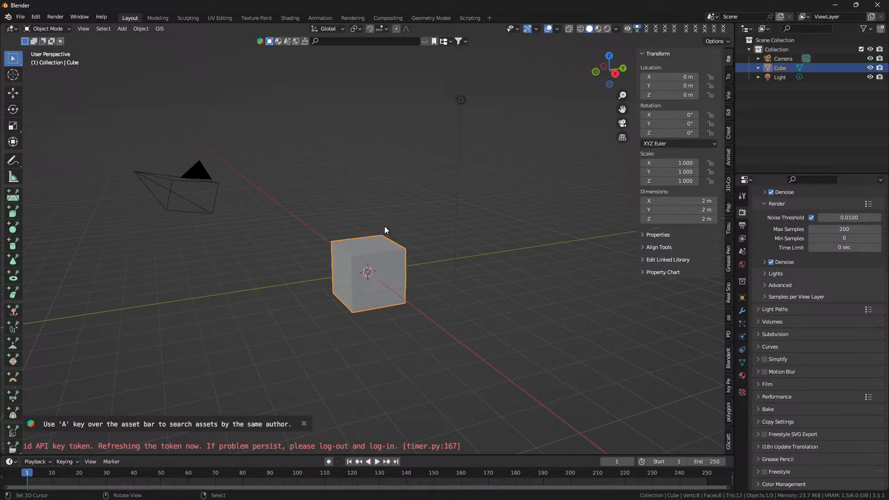
pyautogui.press('Delete')
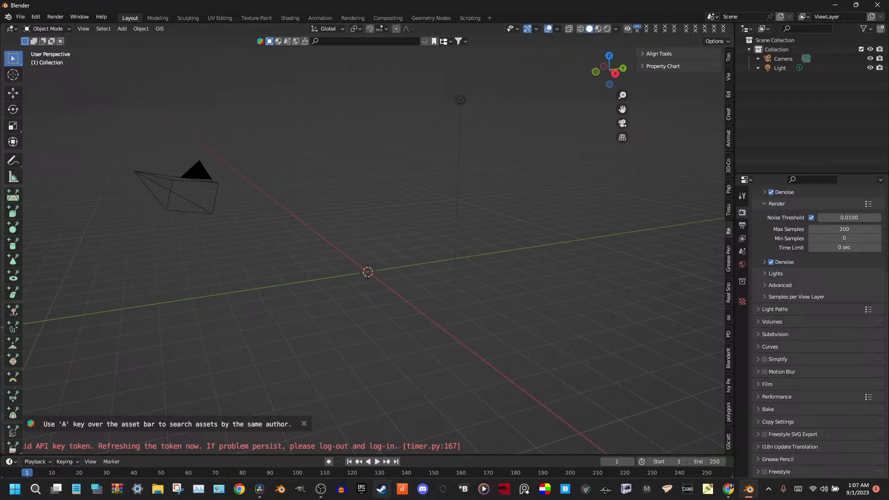
# Look through the artist's folder in Music > Useable Music Youtube on Seagate Portable Drive (F:), and return to Blender
pyautogui.click(175, 492)
pyautogui.click(63, 341)
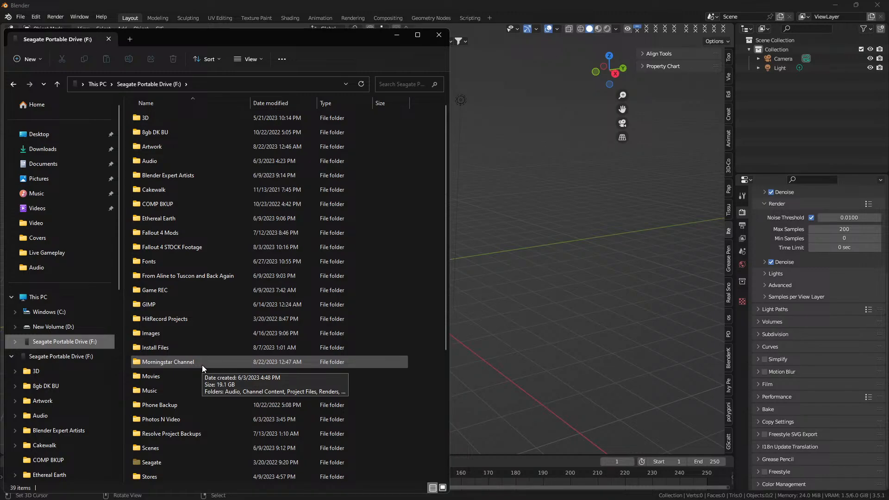
pyautogui.doubleClick(199, 390)
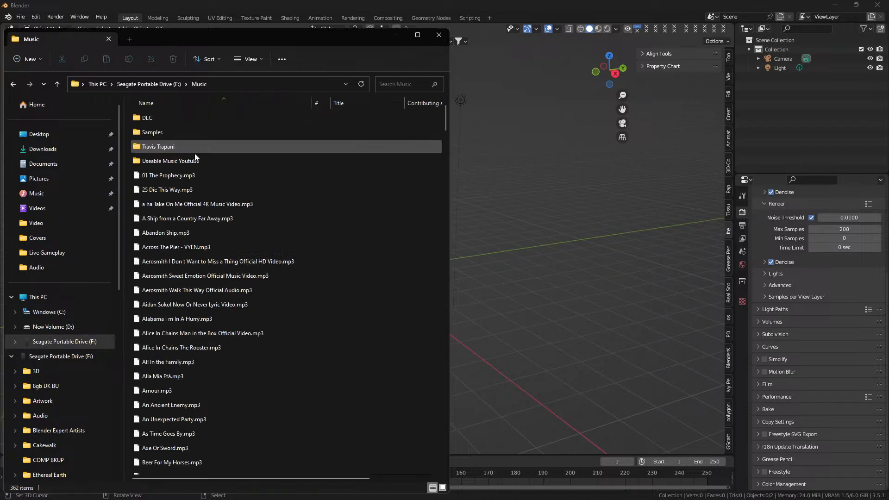
pyautogui.doubleClick(165, 161)
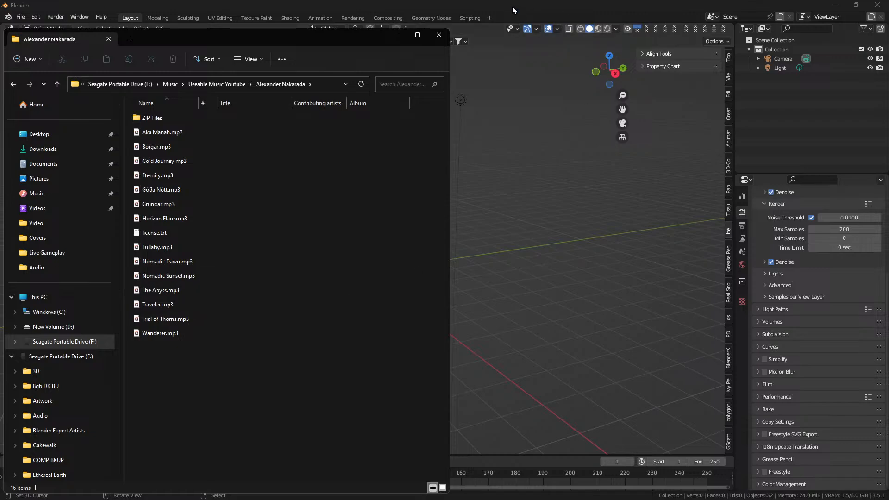
pyautogui.click(525, 8)
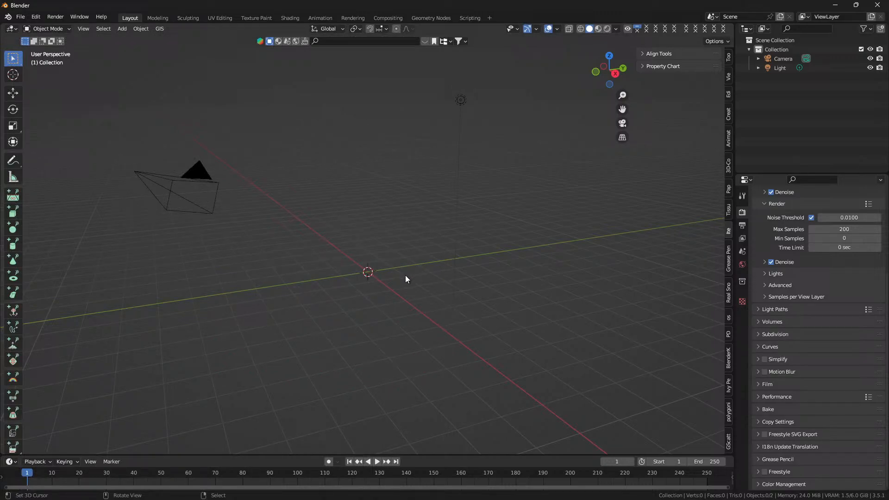
# Add a text object at the origin of the empty scene
pyautogui.hotkey('shift', 'a')
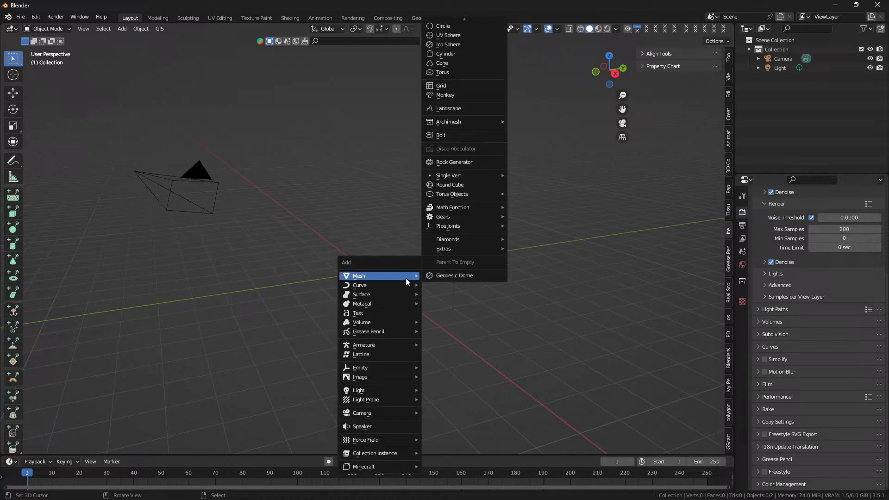
pyautogui.moveTo(395, 346)
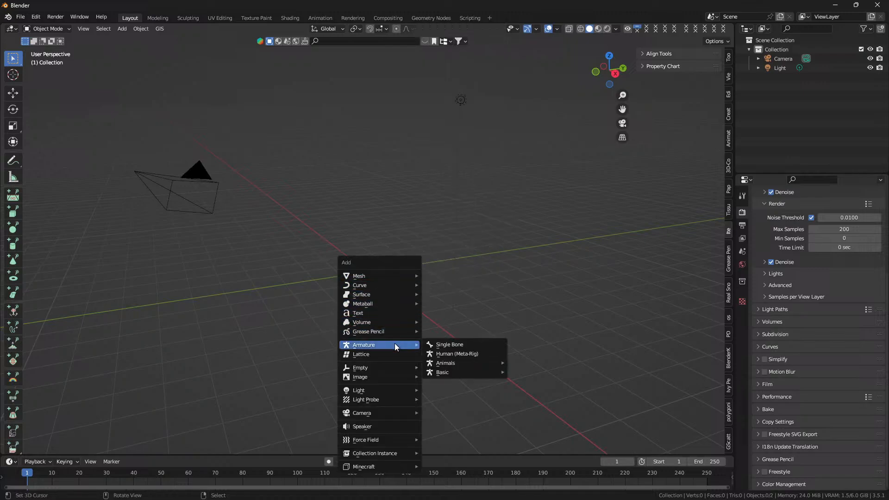
pyautogui.click(392, 311)
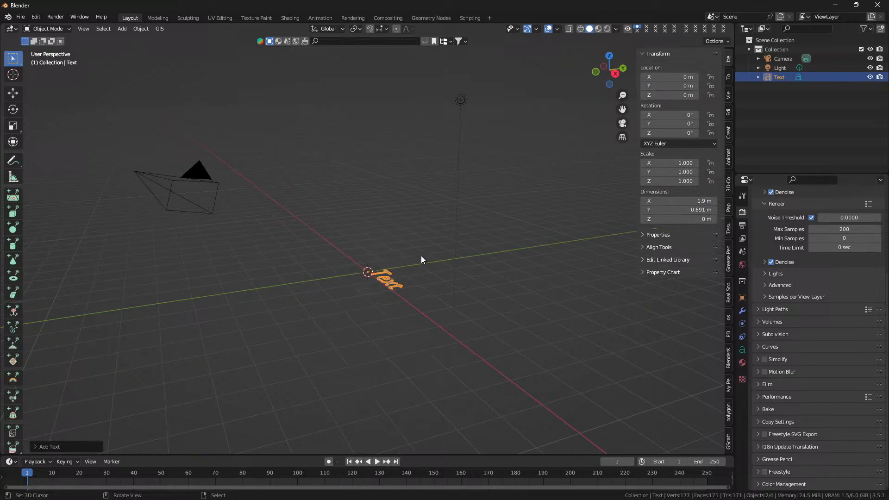
# Rotate the text object 90° around the global X axis so it stands upright
pyautogui.write('r90')
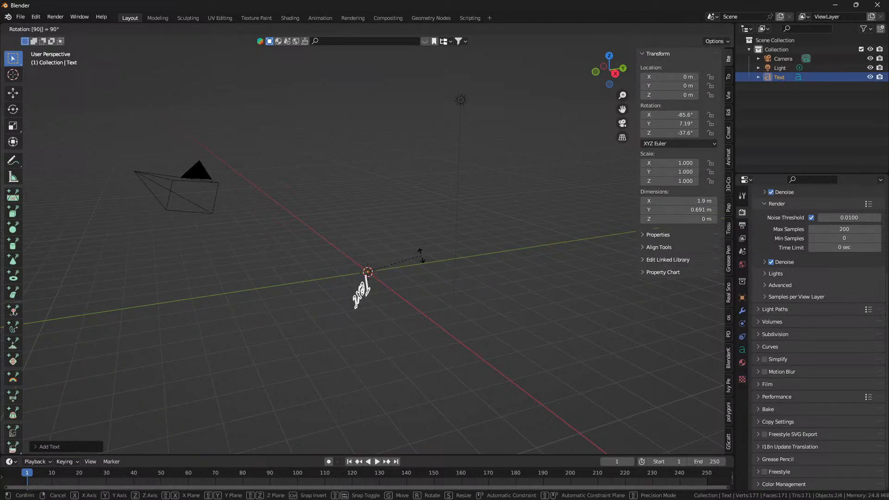
pyautogui.write('x')
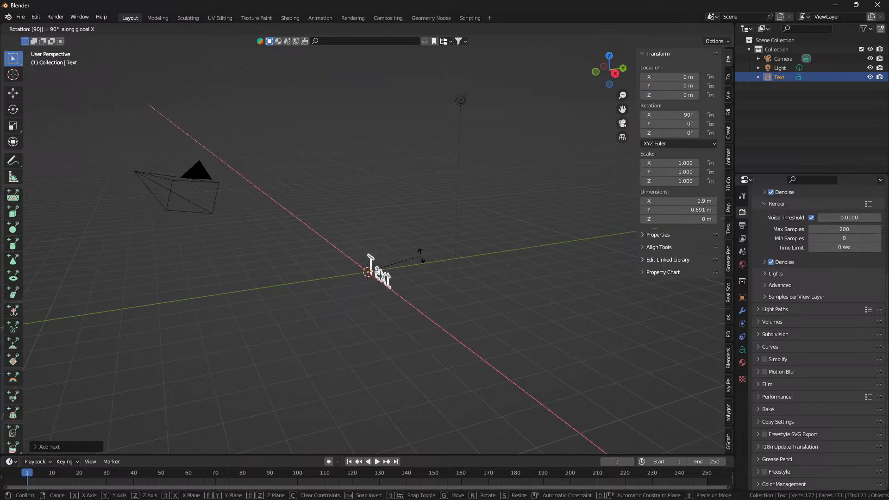
pyautogui.press('Return')
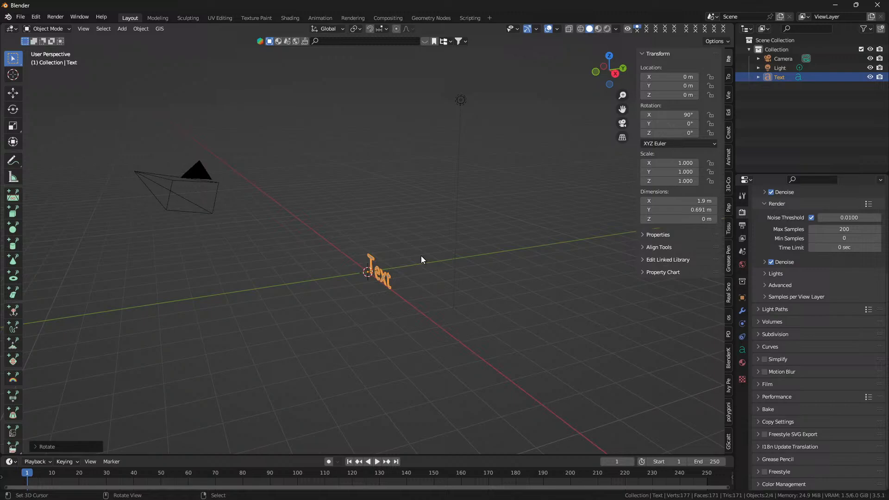
# Set the text object's origin to its geometry and try scaling it uniformly
pyautogui.click(142, 27)
pyautogui.moveTo(152, 49)
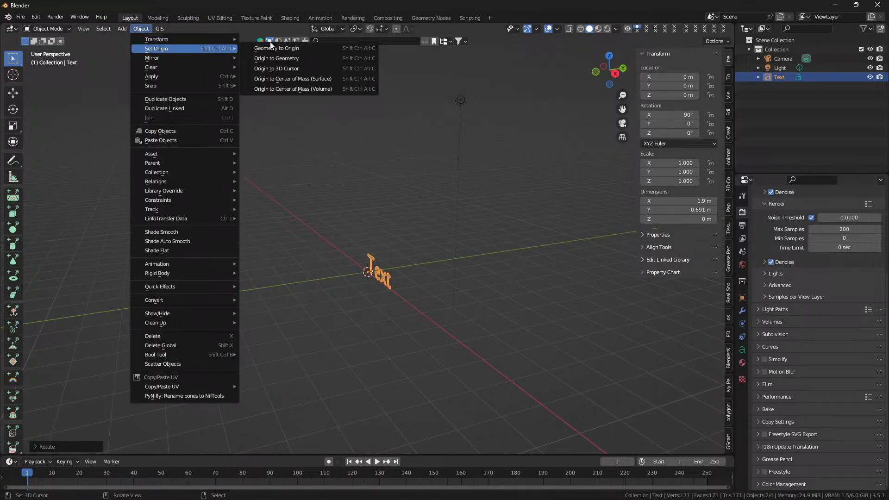
pyautogui.click(277, 59)
pyautogui.press('s')
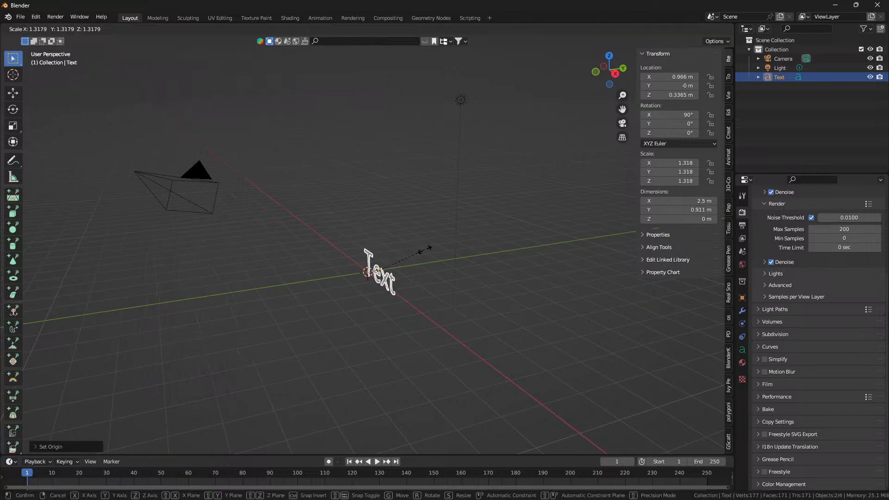
pyautogui.press('Escape')
# Try to replace the default wording of the text object in Edit Mode
pyautogui.press('Tab')
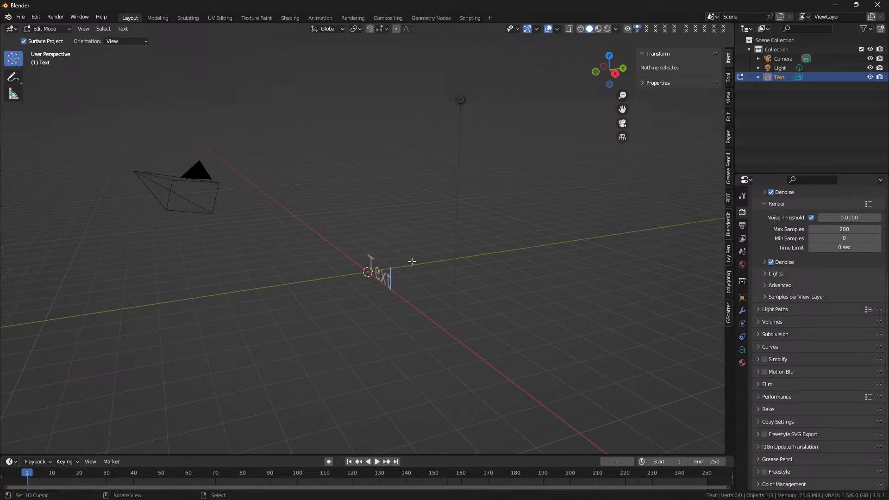
pyautogui.press('BackSpace')
pyautogui.press('BackSpace')
pyautogui.press('BackSpace')
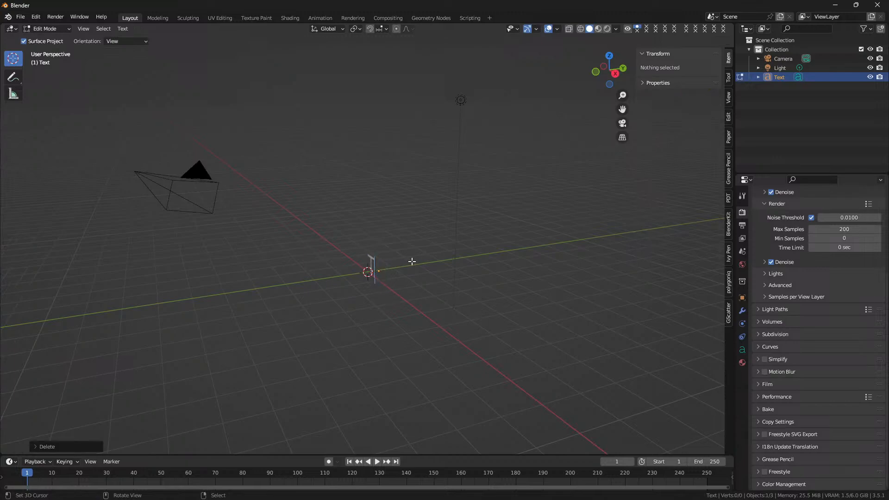
pyautogui.press('BackSpace')
pyautogui.moveTo(399, 260)
pyautogui.mouseDown()
pyautogui.moveTo(459, 248)
pyautogui.moveTo(548, 251)
pyautogui.moveTo(391, 265)
pyautogui.mouseUp()
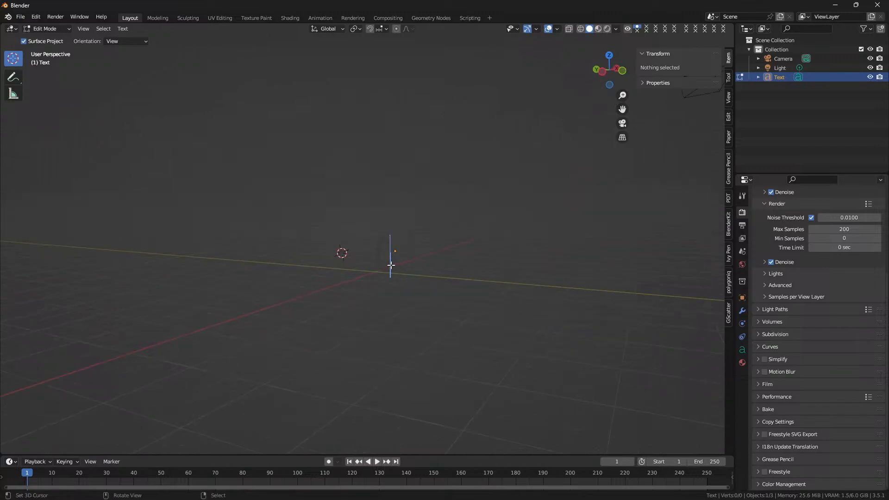
pyautogui.write('C')
pyautogui.press('BackSpace')
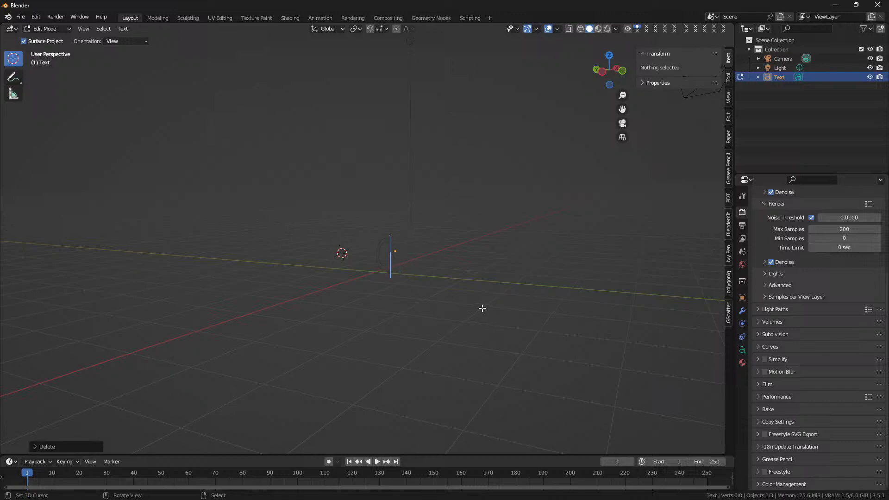
pyautogui.press('BackSpace')
pyautogui.write('t')
pyautogui.press('BackSpace')
# Undo the wording edits and the origin change, and return to Object Mode
pyautogui.hotkey('ctrl', 'z')
pyautogui.hotkey('ctrl', 'z')
pyautogui.hotkey('ctrl', 'z')
pyautogui.hotkey('ctrl', 'z')
pyautogui.hotkey('ctrl', 'z')
pyautogui.hotkey('ctrl', 'z')
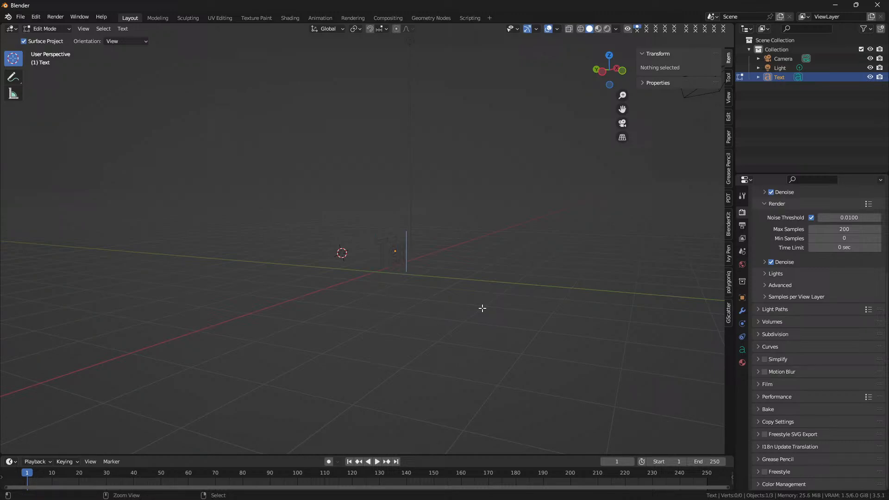
pyautogui.press('Tab')
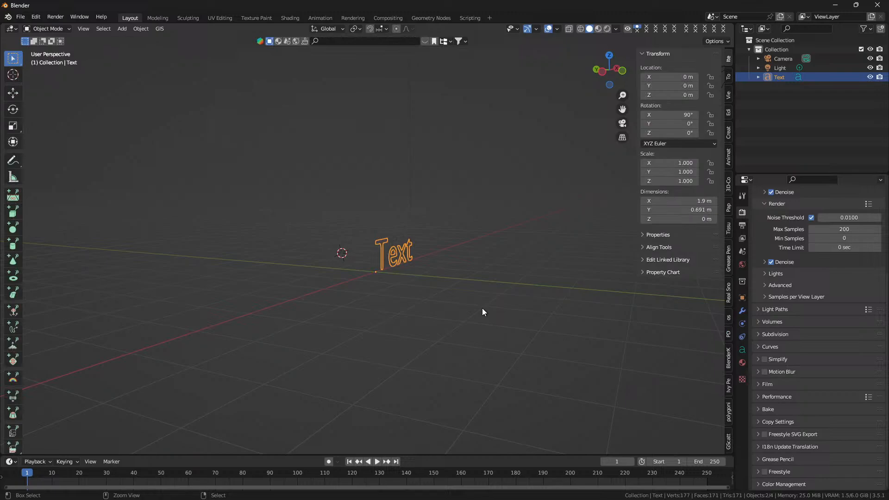
# Set the upright text object's origin to its geometry
pyautogui.scroll(3, 413, 223)
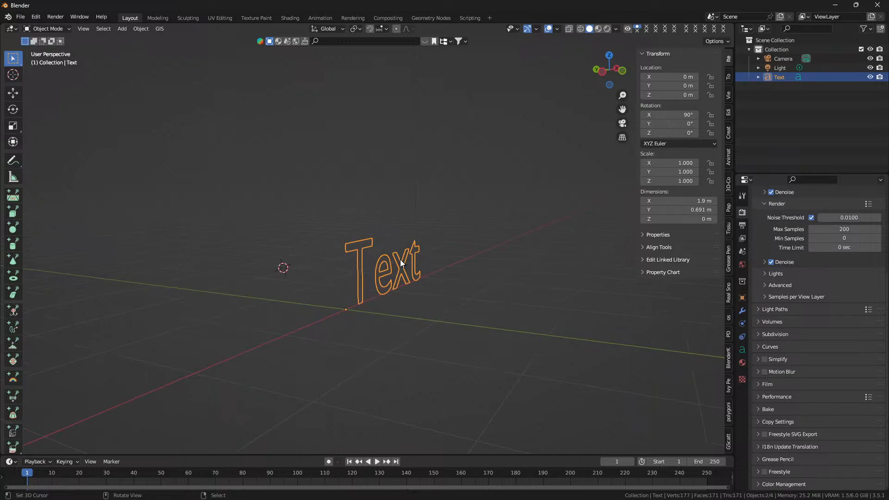
pyautogui.scroll(3, 401, 260)
pyautogui.hotkey('ctrl', 'alt', 'shift', 'c')
# Replace the default wording of the text object with a person's first name and return to Object Mode
pyautogui.press('Tab')
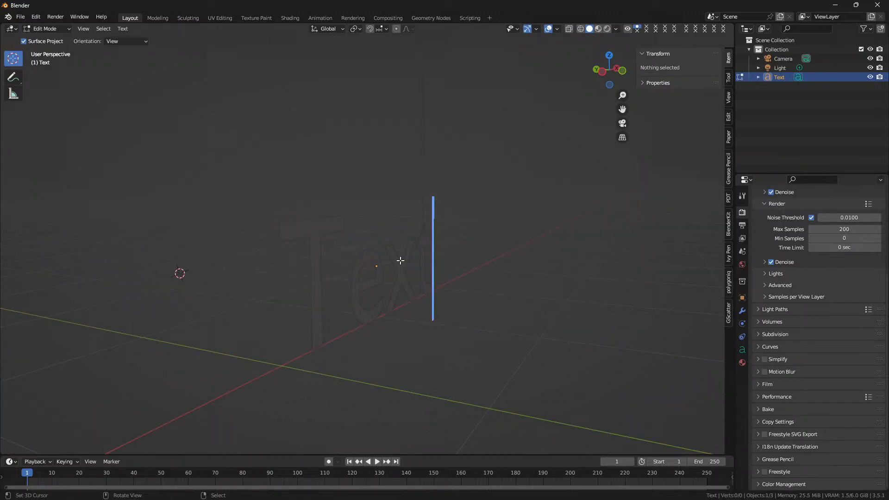
pyautogui.press('BackSpace')
pyautogui.press('BackSpace')
pyautogui.press('BackSpace')
pyautogui.press('BackSpace')
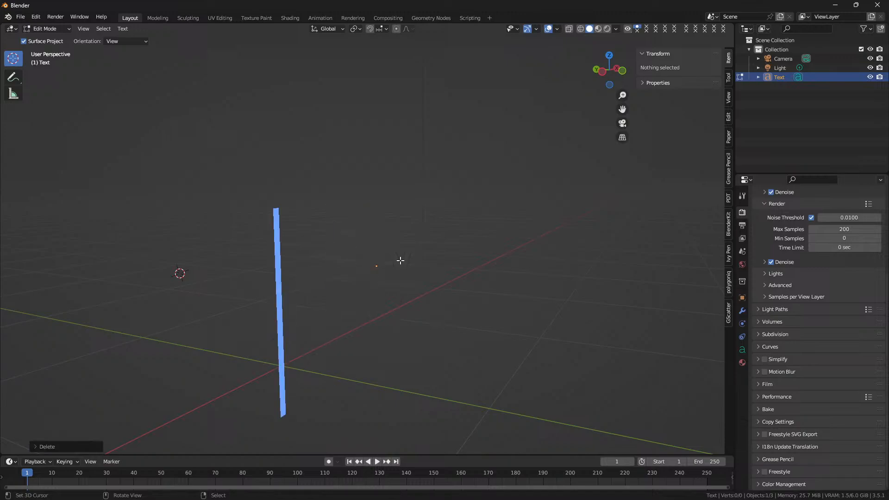
pyautogui.press('shift')
pyautogui.write('A')
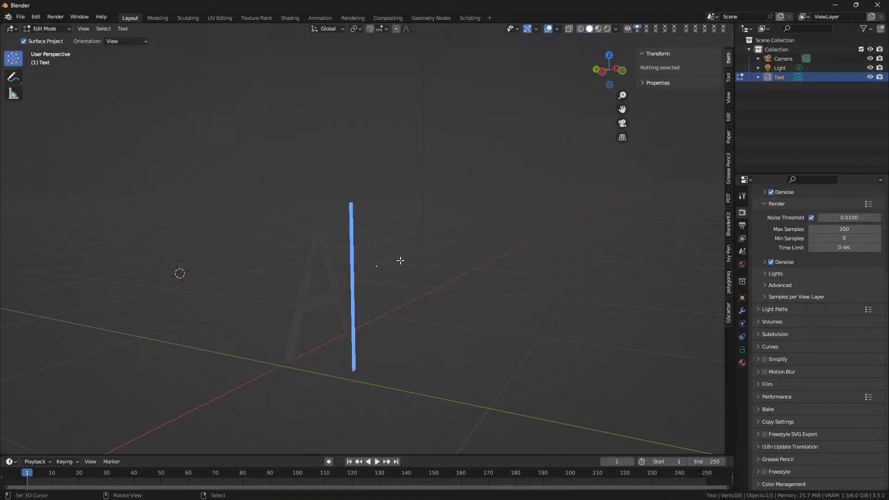
pyautogui.write('le')
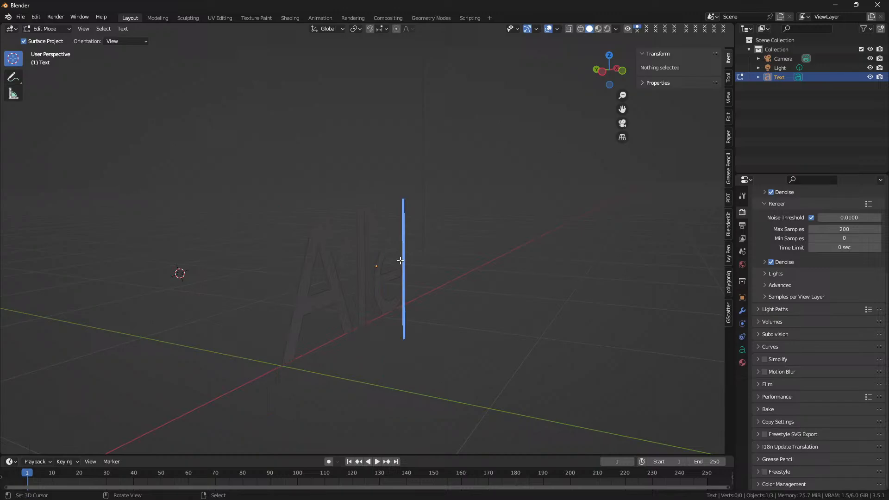
pyautogui.write('xander')
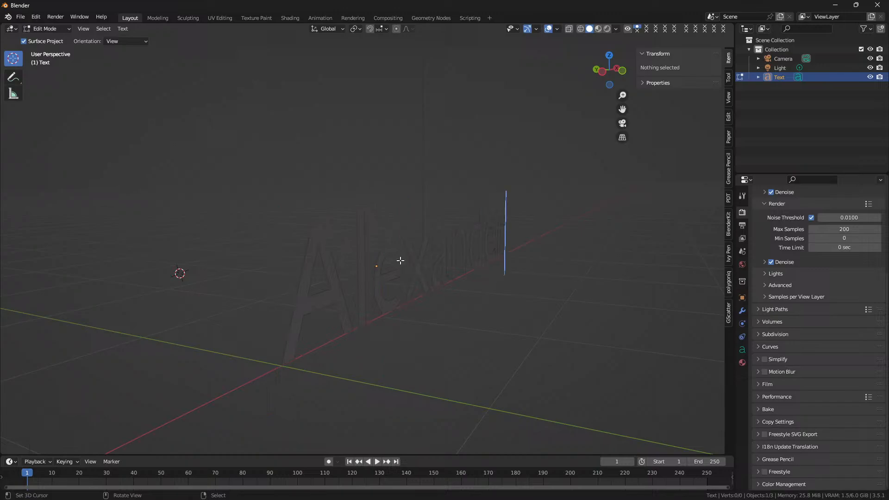
pyautogui.press('Tab')
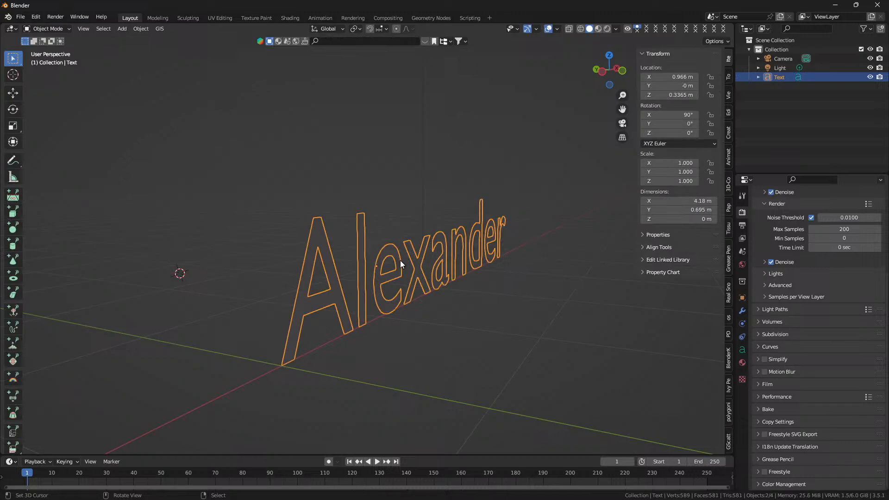
# Load A bite Regular from C:\Windows\Fonts as the text object's regular font
pyautogui.moveTo(400, 261); pyautogui.dragTo(451, 271)
pyautogui.scroll(-2, 255, 285)
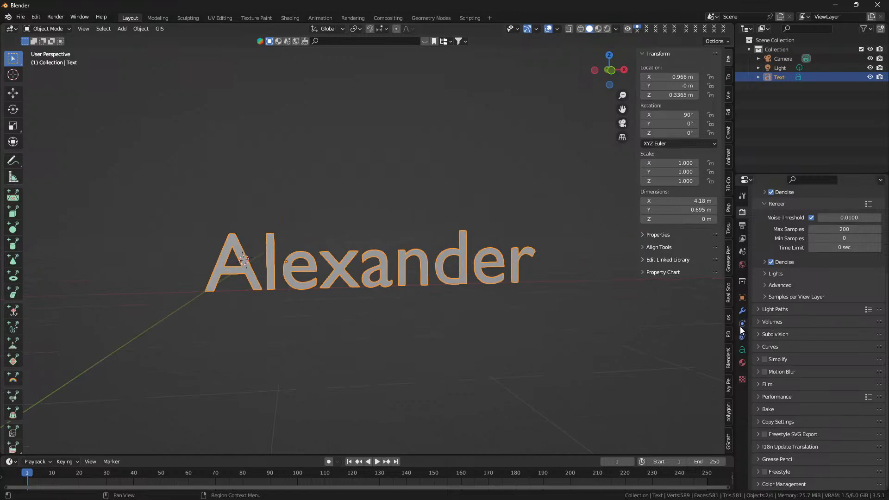
pyautogui.click(742, 349)
pyautogui.click(831, 291)
pyautogui.click(868, 305)
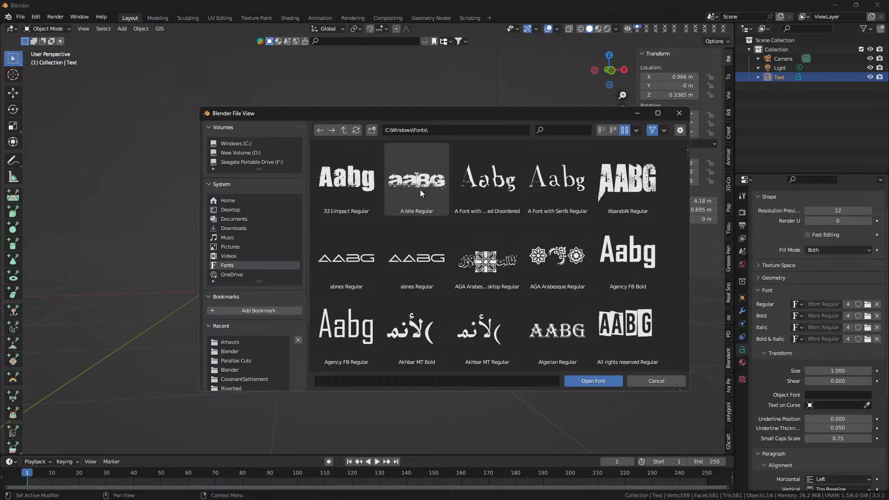
pyautogui.doubleClick(421, 190)
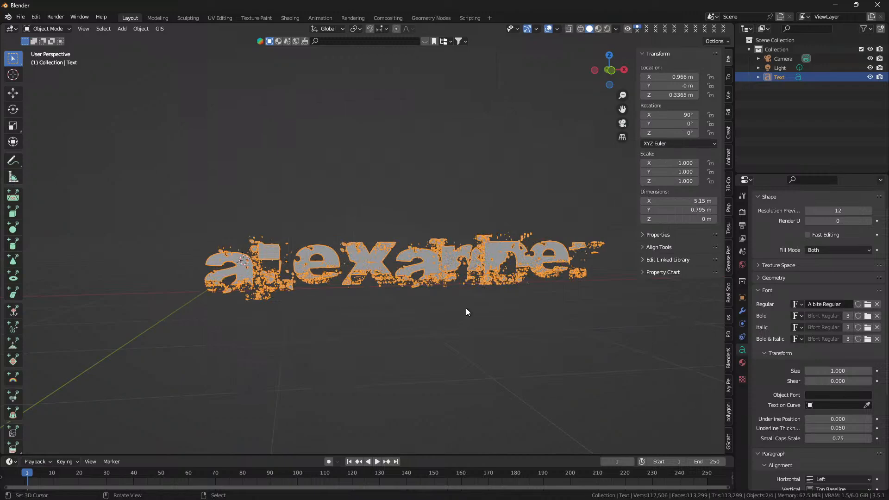
pyautogui.moveTo(537, 315)
pyautogui.mouseDown()
pyautogui.moveTo(461, 337)
pyautogui.moveTo(502, 285)
pyautogui.moveTo(522, 309)
pyautogui.moveTo(546, 314)
pyautogui.mouseUp()
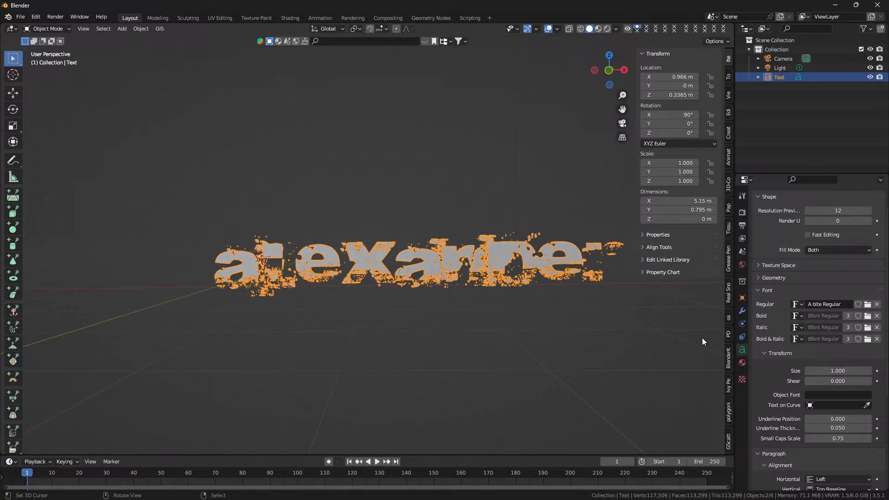
# Try AbandoN Regular and abnes Regular as the text object's regular font
pyautogui.click(868, 305)
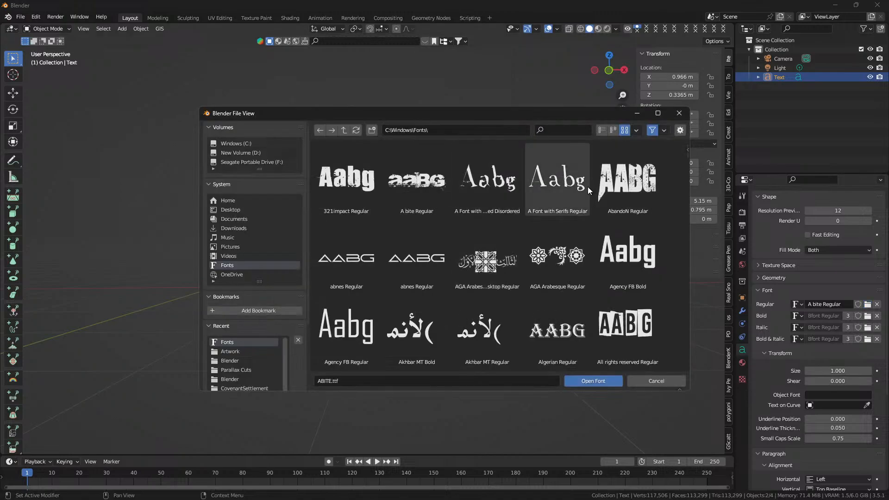
pyautogui.doubleClick(623, 184)
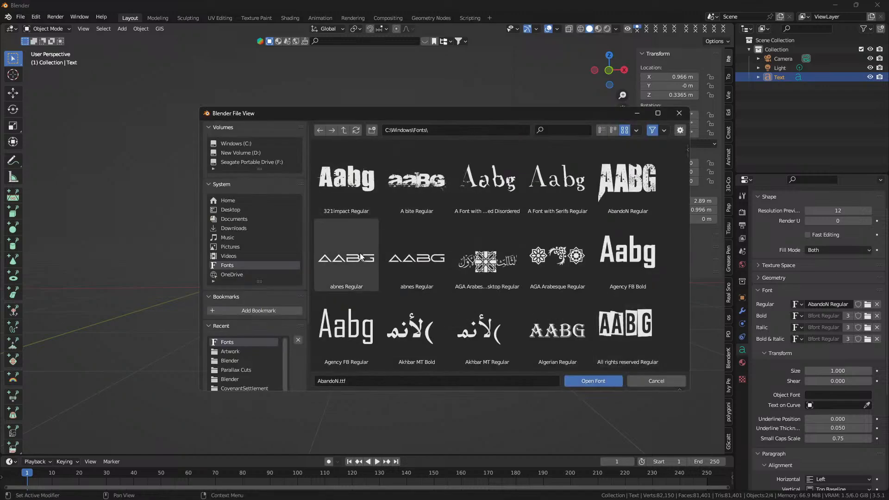
pyautogui.click(360, 260)
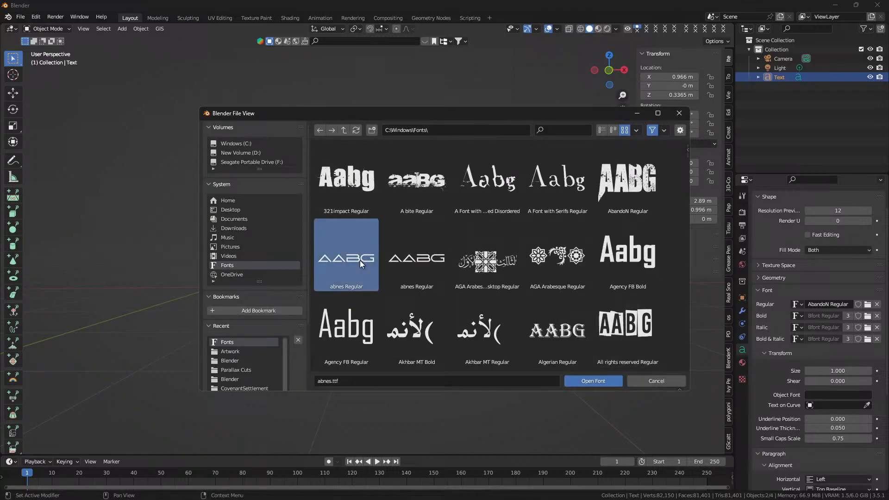
pyautogui.doubleClick(360, 260)
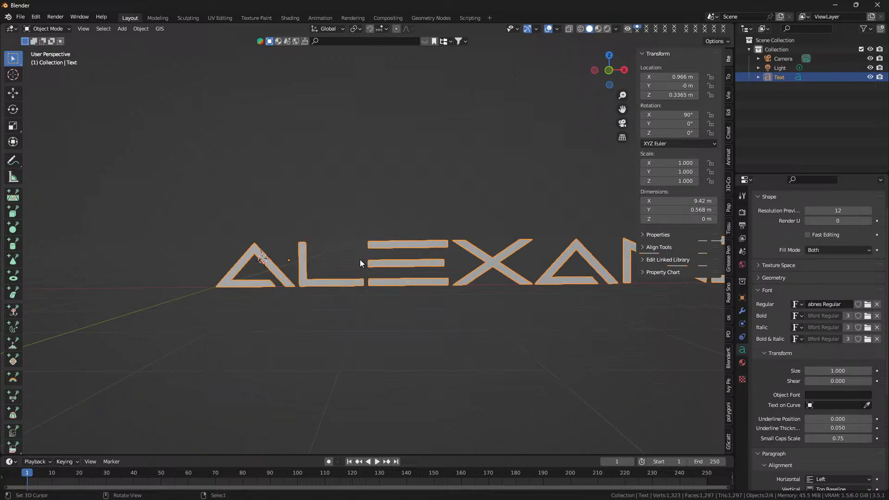
# Change the text object's regular font to Angel Regular from C:\Windows\Fonts
pyautogui.click(868, 304)
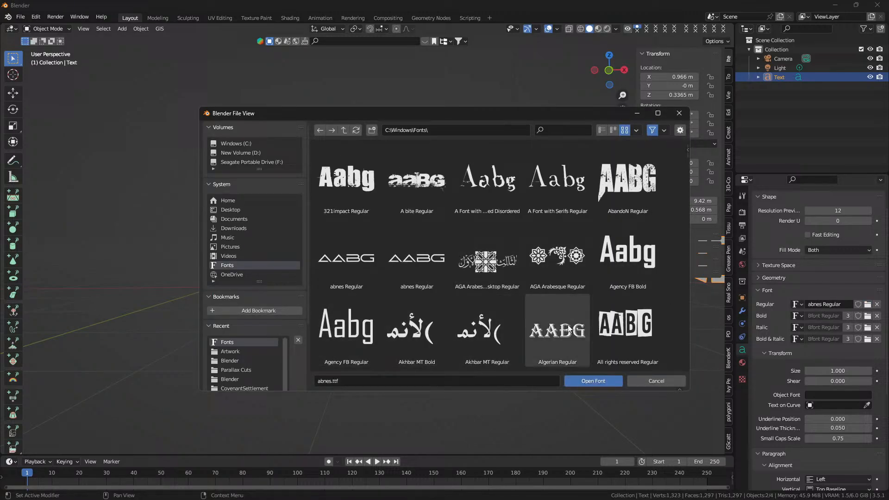
pyautogui.scroll(-1, 569, 330)
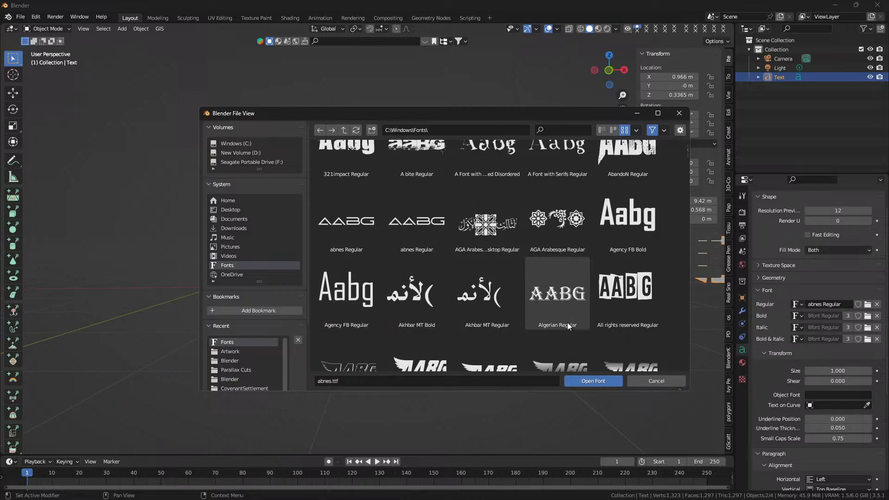
pyautogui.scroll(-7, 570, 322)
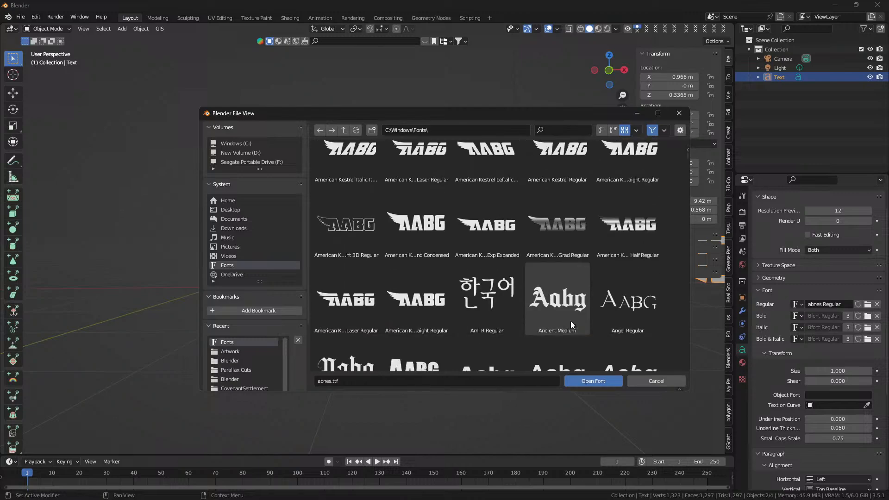
pyautogui.doubleClick(629, 288)
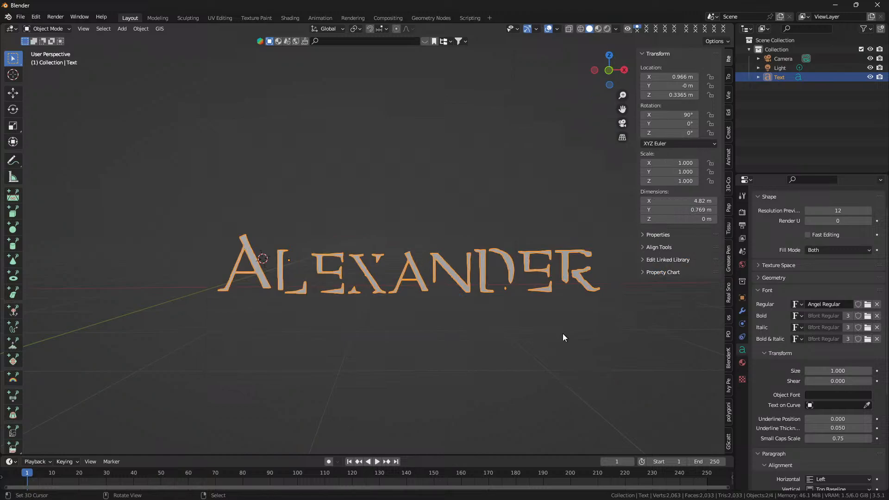
pyautogui.press('Tab')
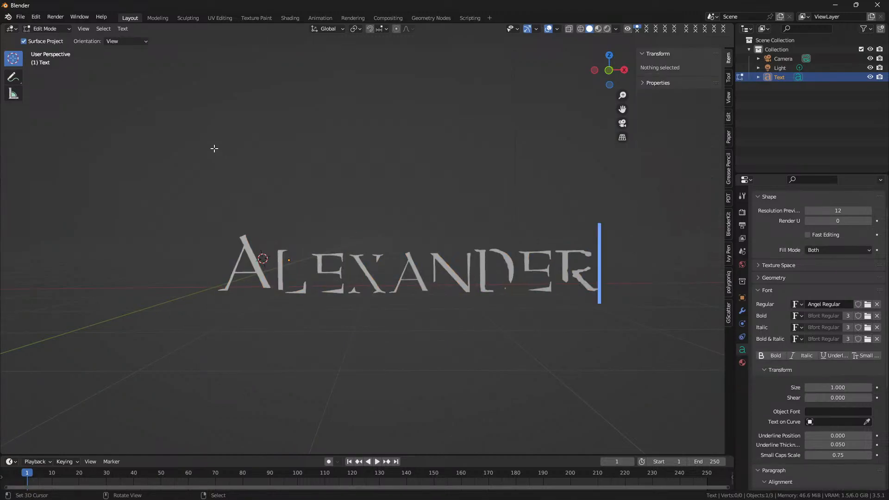
pyautogui.press('Tab')
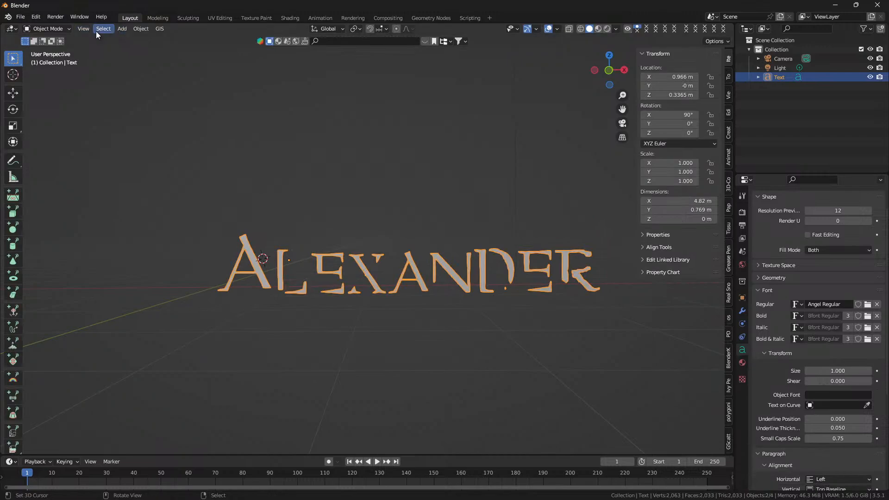
# Center the text's geometry on its origin with Geometry to Origin, and apply Origin to Geometry
pyautogui.click(141, 29)
pyautogui.moveTo(163, 48)
pyautogui.click(259, 43)
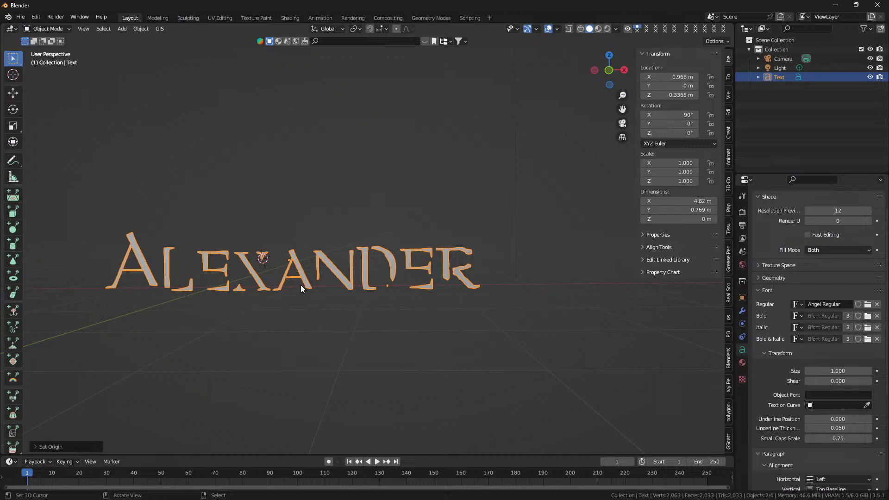
pyautogui.moveTo(322, 286); pyautogui.dragTo(351, 302)
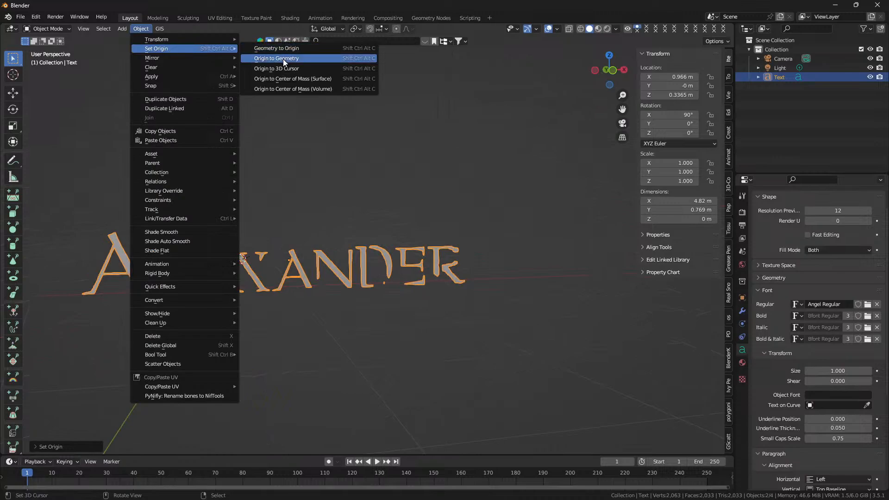
pyautogui.click(282, 58)
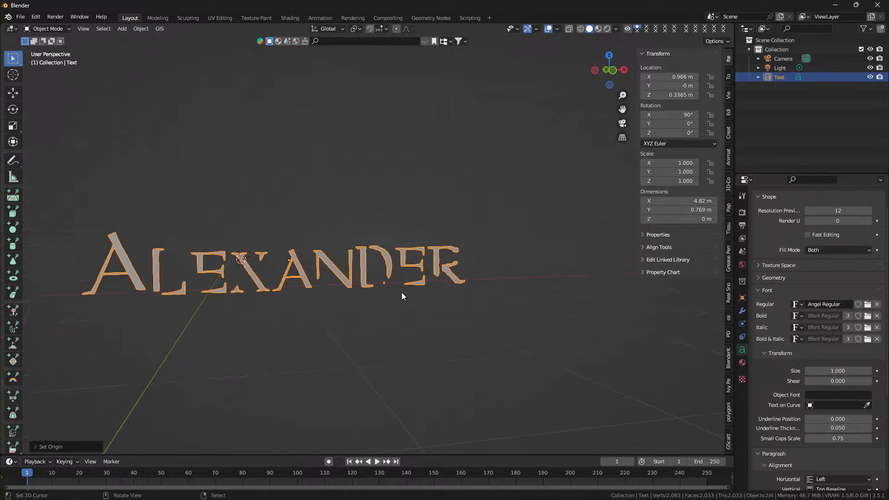
# Expand the text's Geometry settings, try an Offset of 0.02 m, and reset it to 0 m
pyautogui.moveTo(471, 283); pyautogui.dragTo(402, 290)
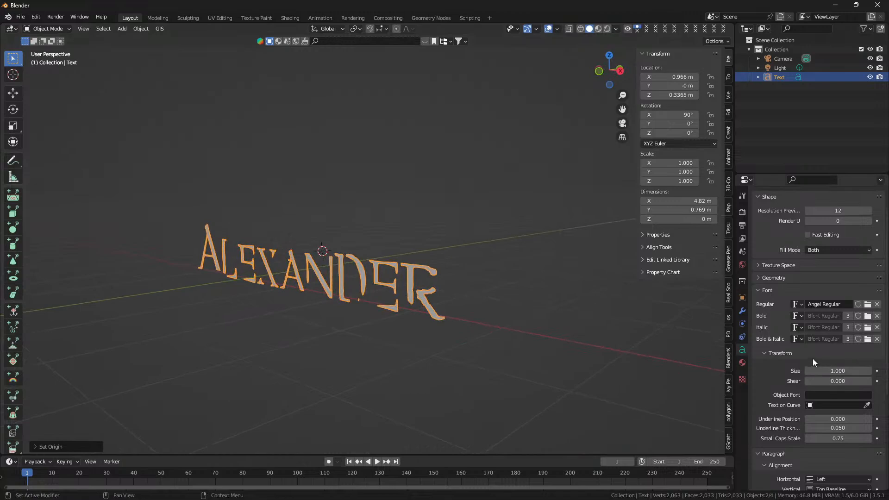
pyautogui.scroll(1, 814, 361)
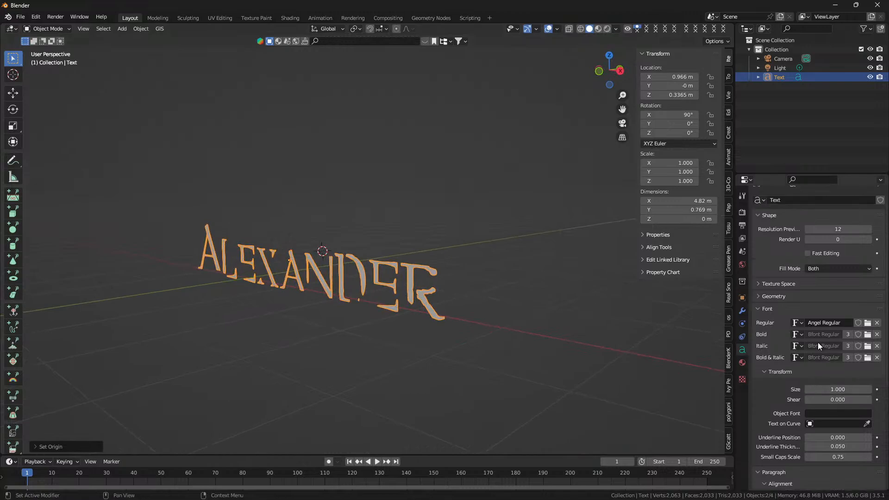
pyautogui.click(852, 296)
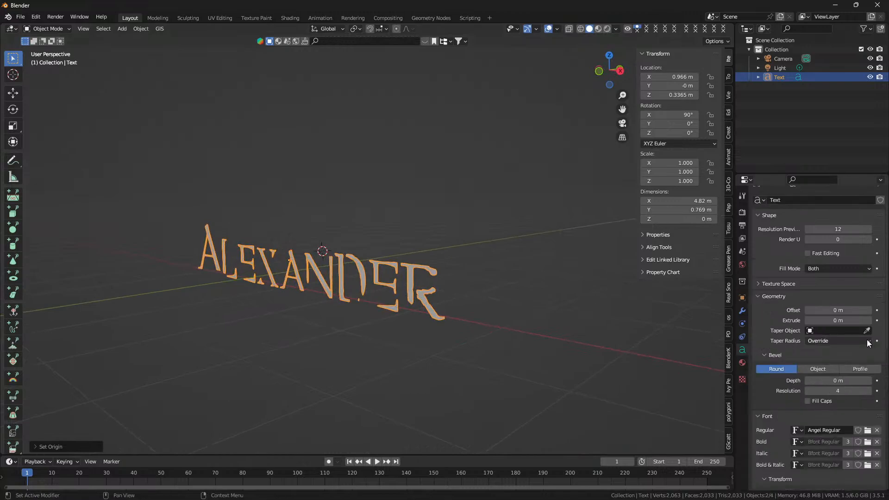
pyautogui.click(869, 310)
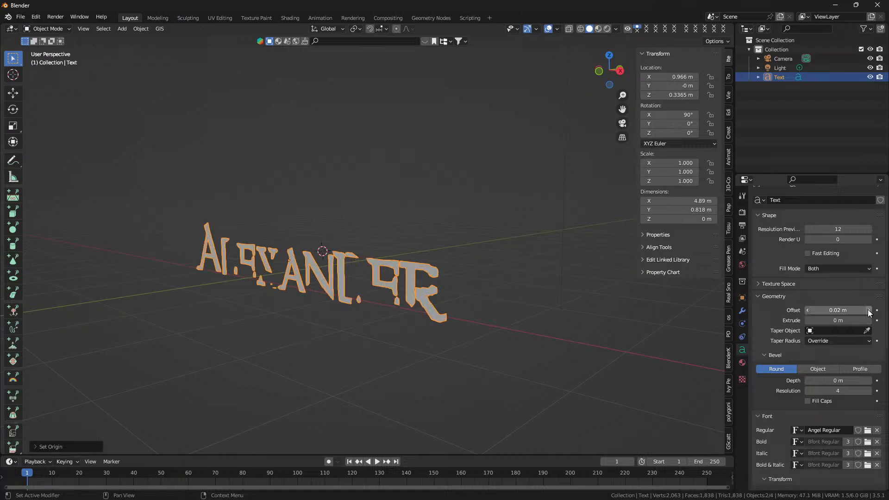
pyautogui.click(807, 311)
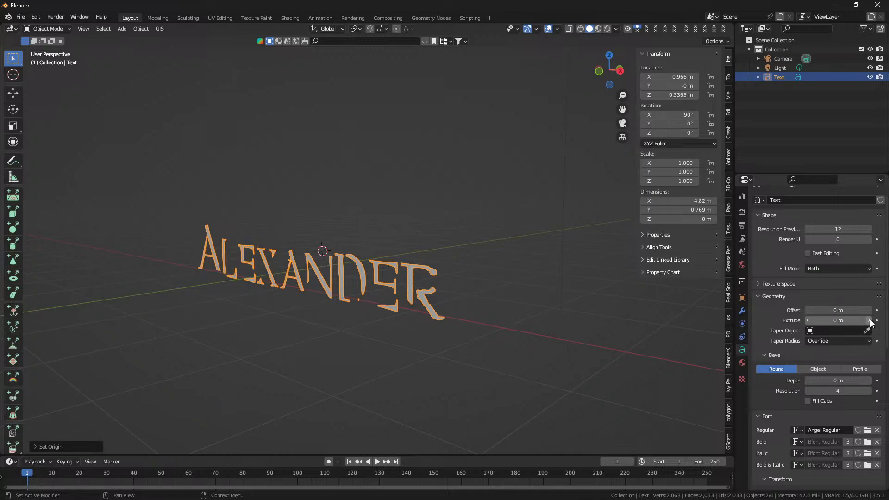
# Set the text's Extrude depth to 0.04 m to give the letters thickness
pyautogui.click(869, 320)
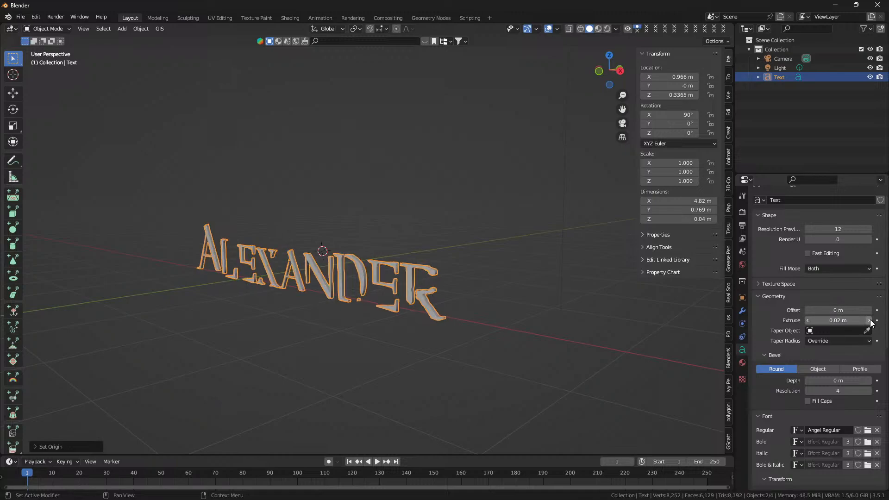
pyautogui.click(869, 320)
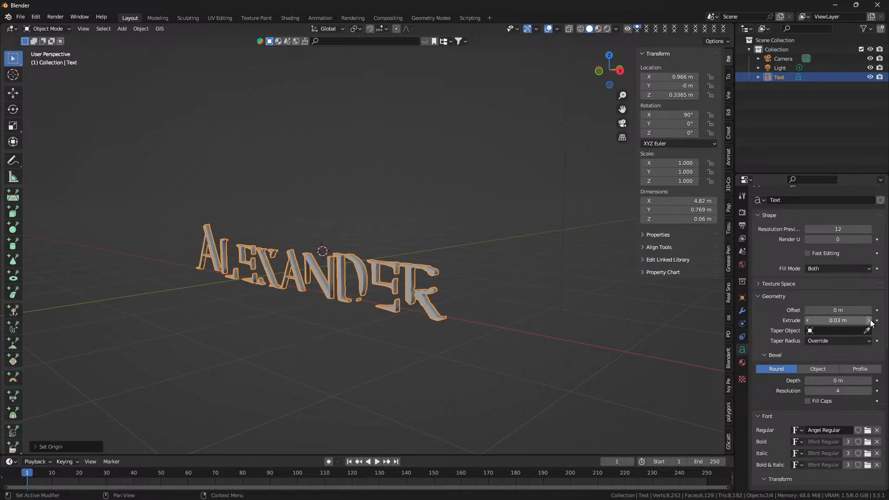
pyautogui.click(869, 320)
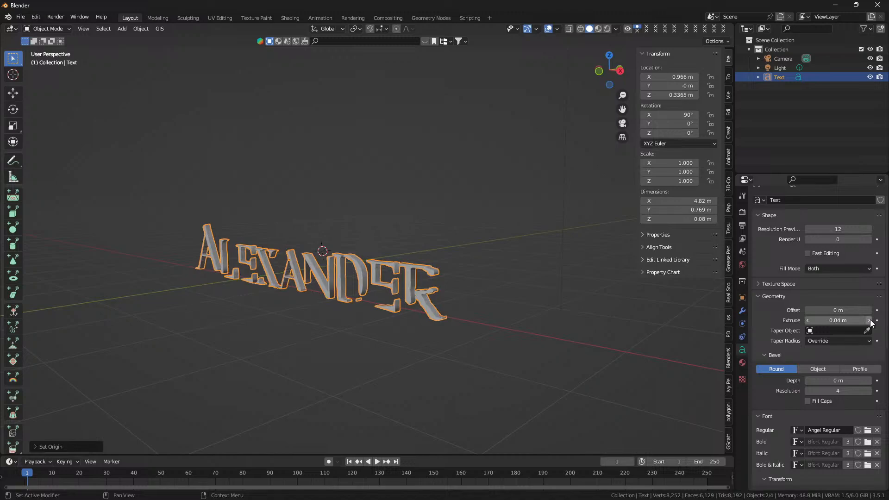
# Bevel the text's edges with a depth of 0.01 m and a resolution of 2
pyautogui.click(870, 381)
pyautogui.moveTo(451, 337); pyautogui.dragTo(469, 343)
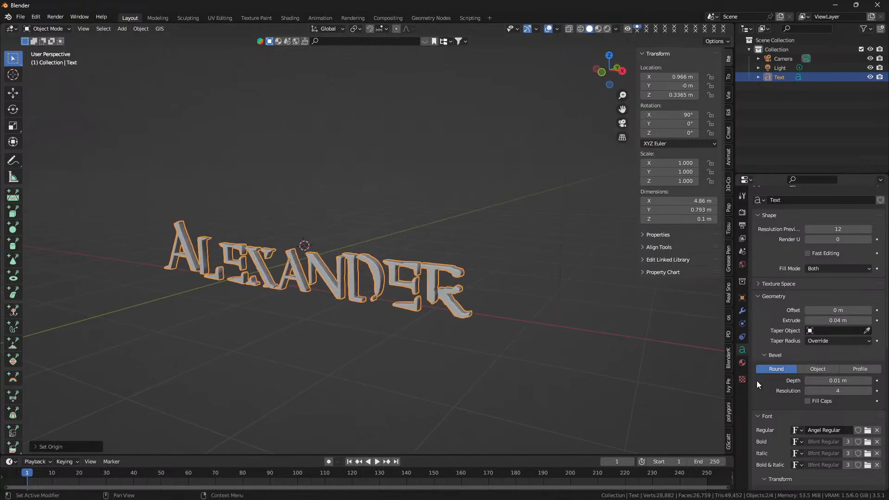
pyautogui.click(807, 391)
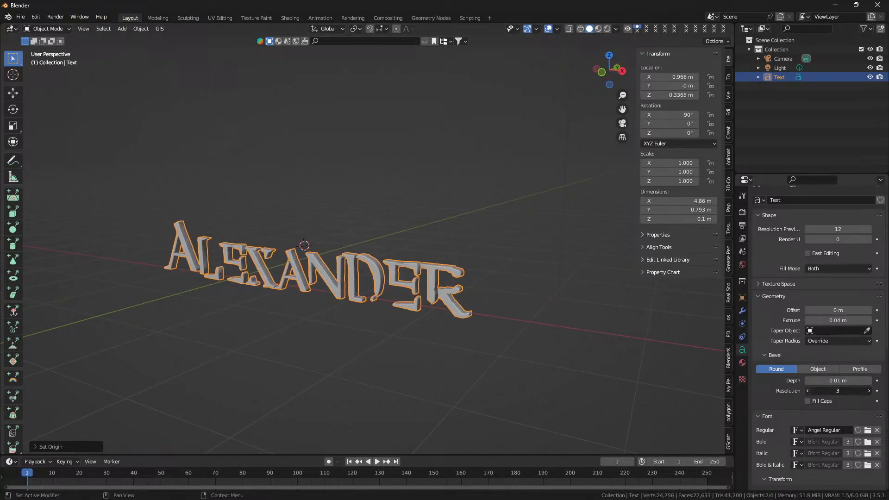
pyautogui.click(808, 391)
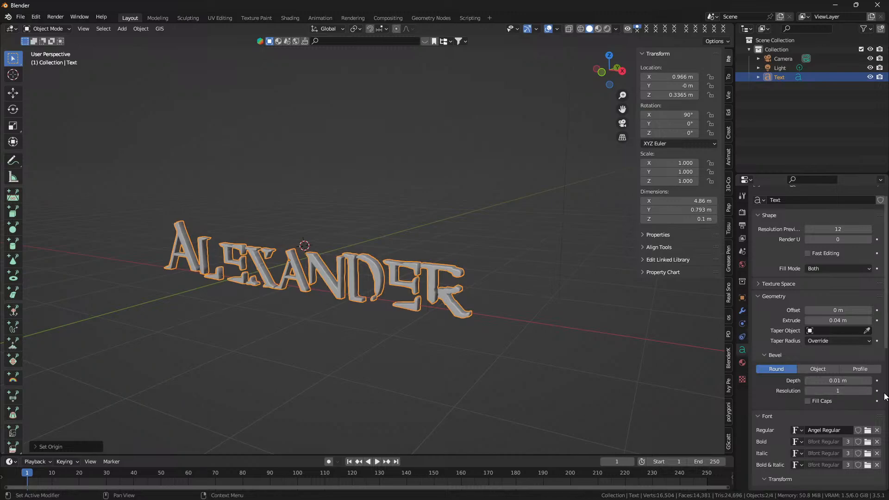
pyautogui.click(870, 391)
# Examine the beveled edges of the extruded letters up close and from several angles
pyautogui.moveTo(555, 292); pyautogui.dragTo(427, 342)
pyautogui.scroll(4, 425, 351)
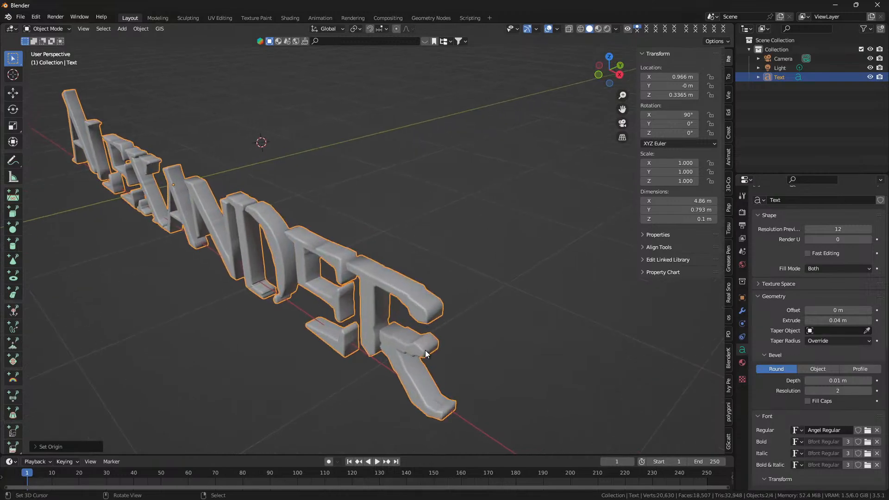
pyautogui.scroll(-5, 426, 350)
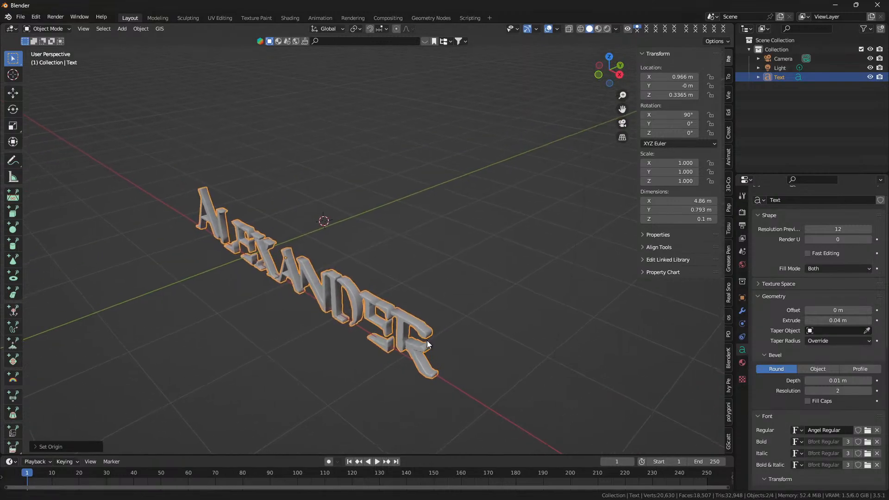
pyautogui.scroll(2, 410, 290)
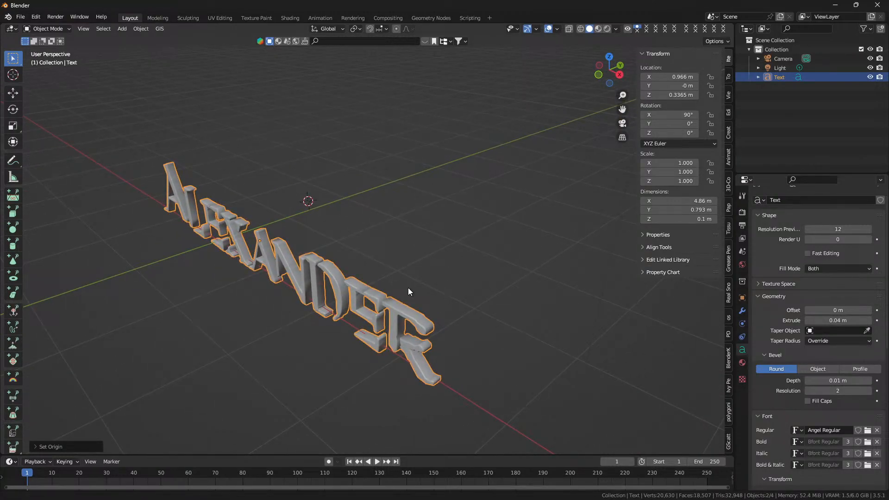
pyautogui.scroll(4, 407, 287)
pyautogui.moveTo(413, 319); pyautogui.dragTo(364, 323)
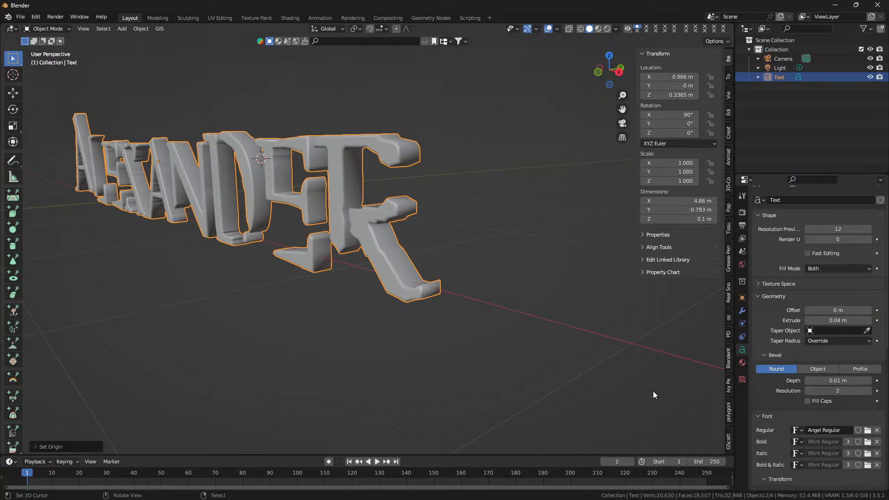
pyautogui.moveTo(654, 391); pyautogui.dragTo(496, 313)
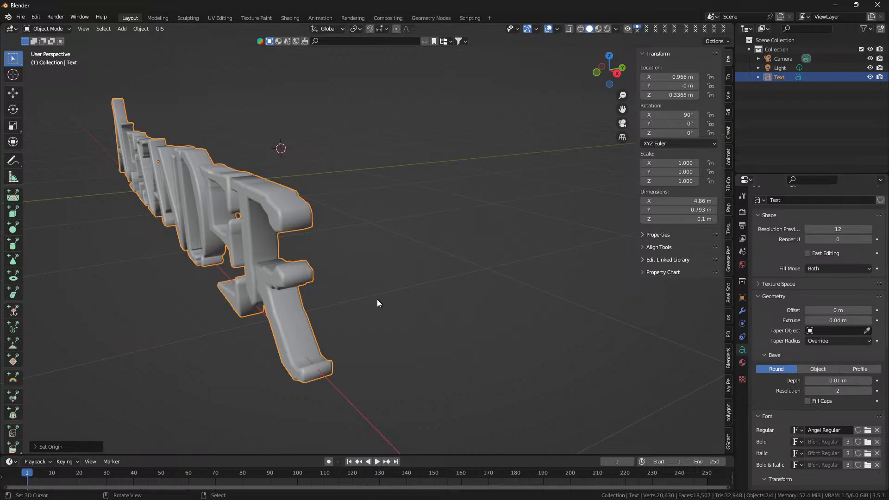
pyautogui.moveTo(377, 299); pyautogui.dragTo(289, 213)
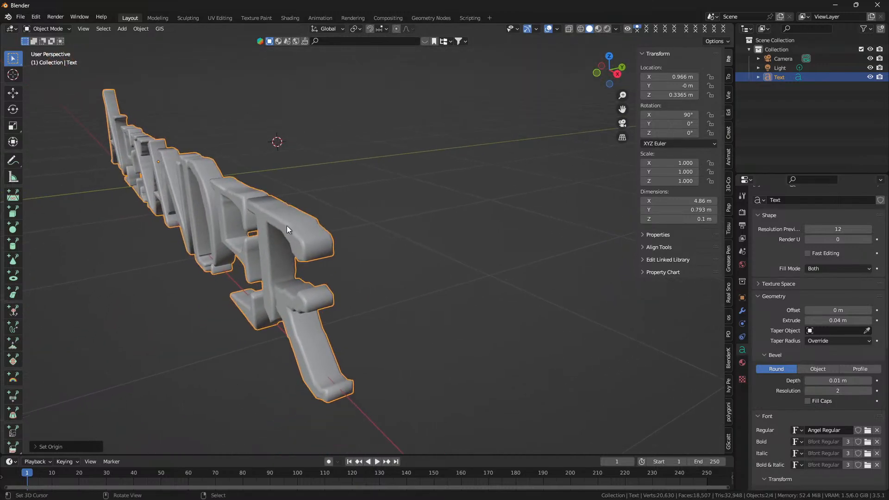
pyautogui.scroll(5, 287, 226)
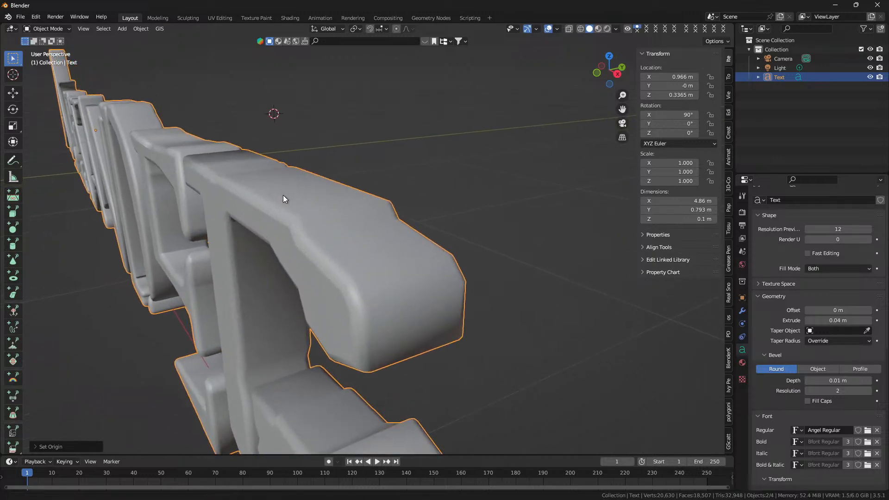
pyautogui.moveTo(283, 199); pyautogui.dragTo(420, 205)
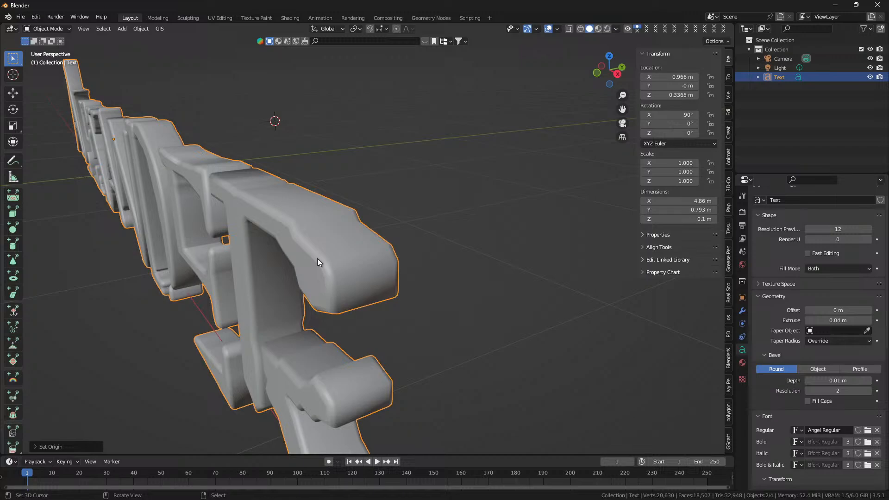
# Compare a bevel resolution of 1 with 2, keep 2, and enable Fill Caps for the text
pyautogui.click(808, 391)
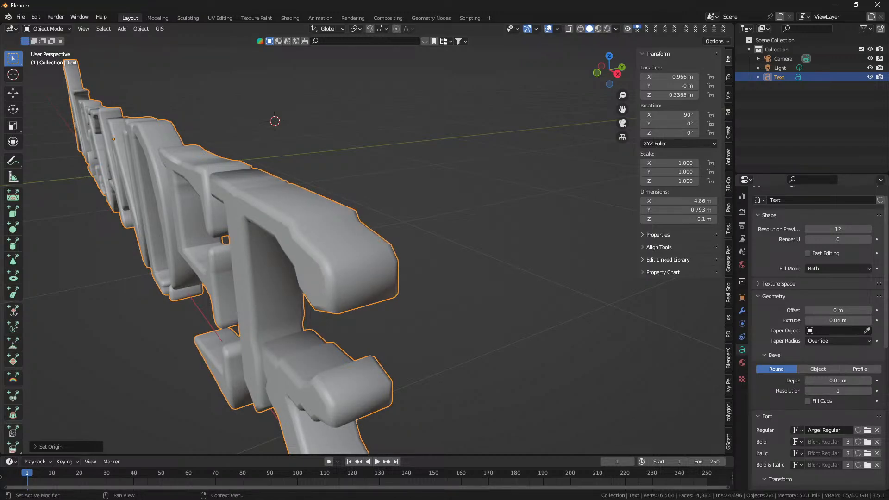
pyautogui.click(869, 391)
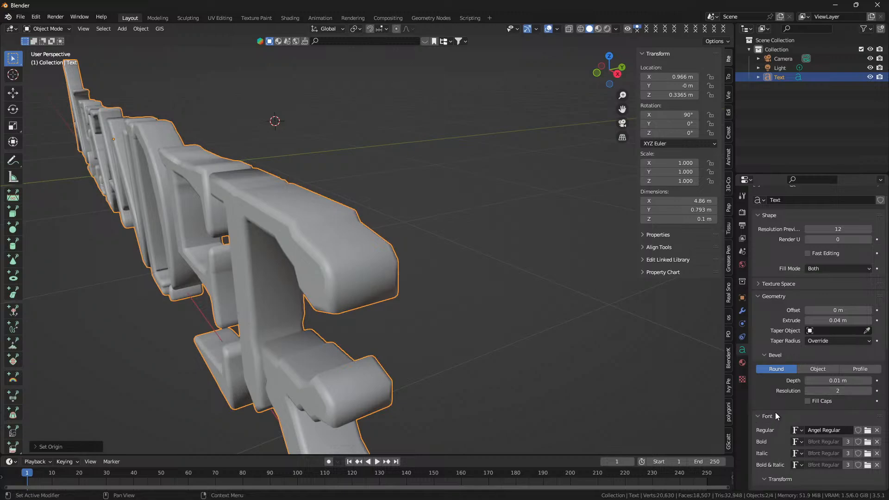
pyautogui.click(809, 402)
pyautogui.moveTo(212, 247); pyautogui.dragTo(284, 268)
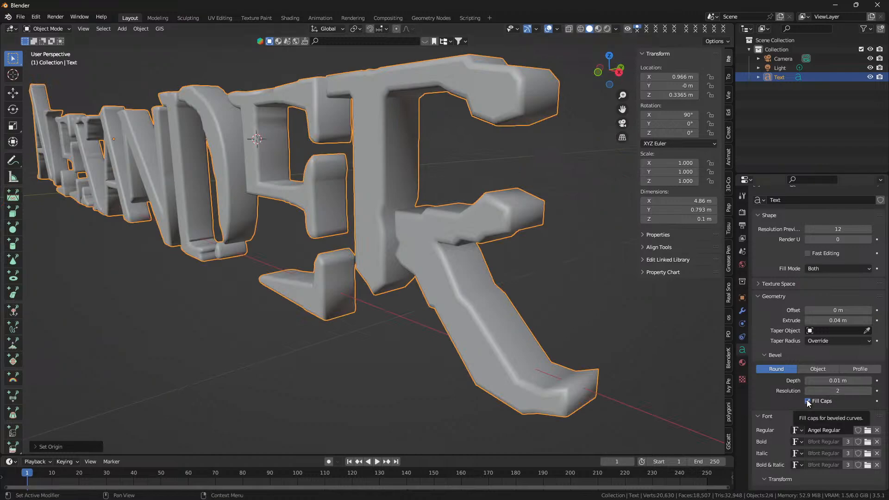
pyautogui.moveTo(360, 288); pyautogui.dragTo(435, 278)
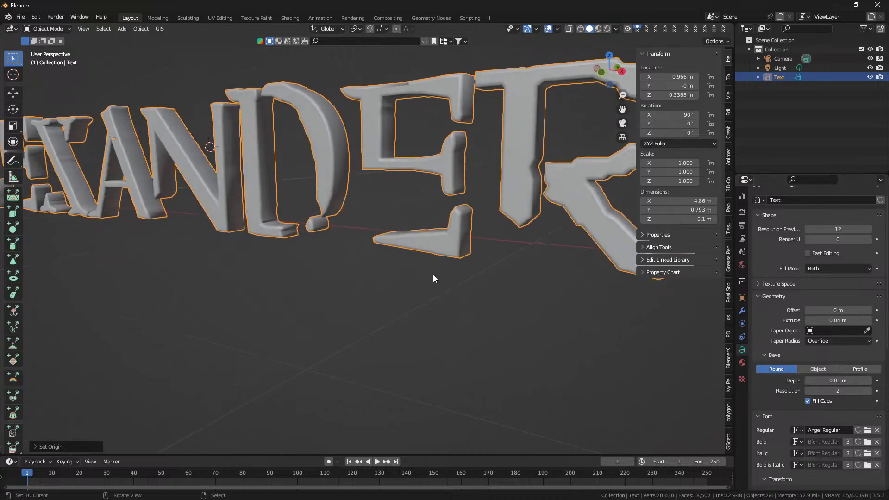
pyautogui.scroll(-5, 440, 274)
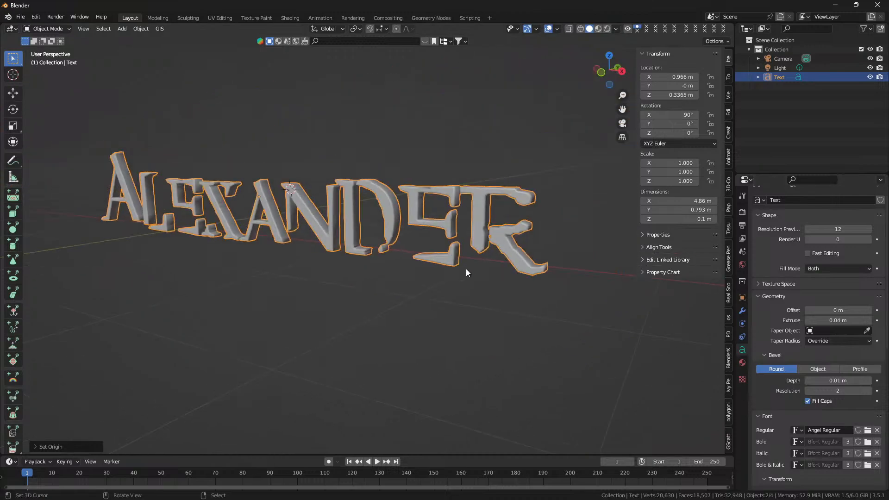
pyautogui.moveTo(543, 270); pyautogui.dragTo(580, 324)
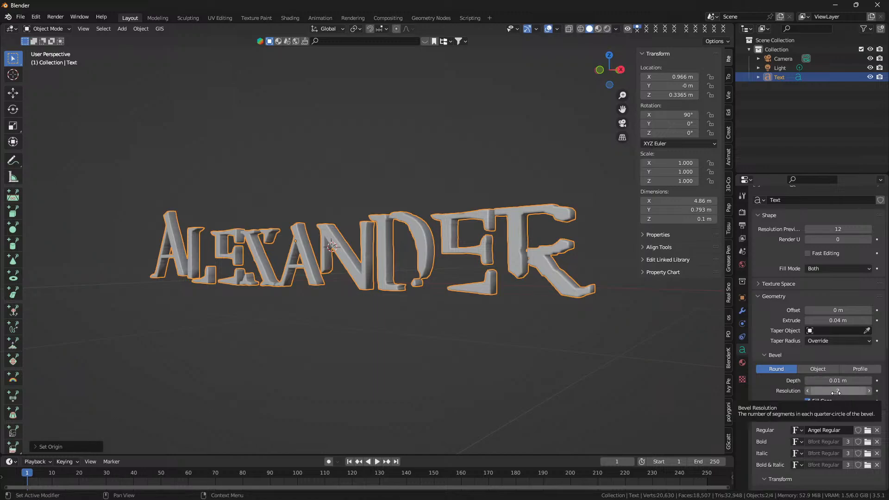
# Try the Object and Profile bevel types on the text, and return to Round
pyautogui.click(832, 369)
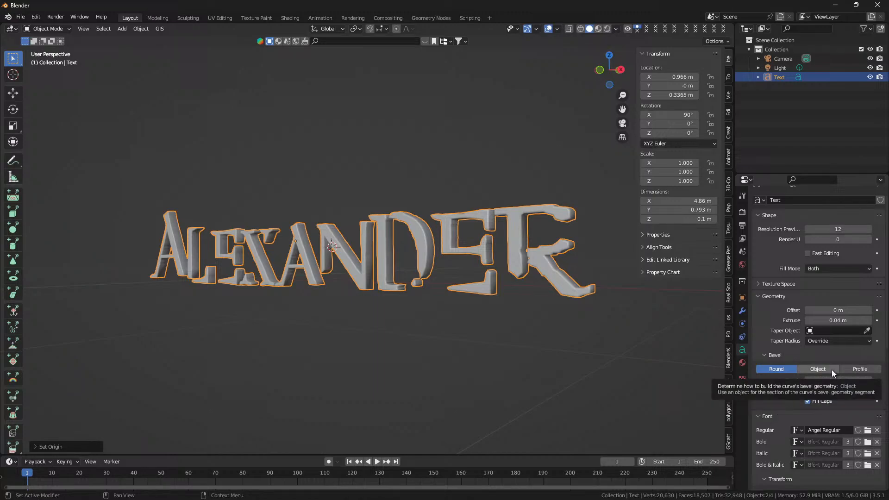
pyautogui.click(781, 370)
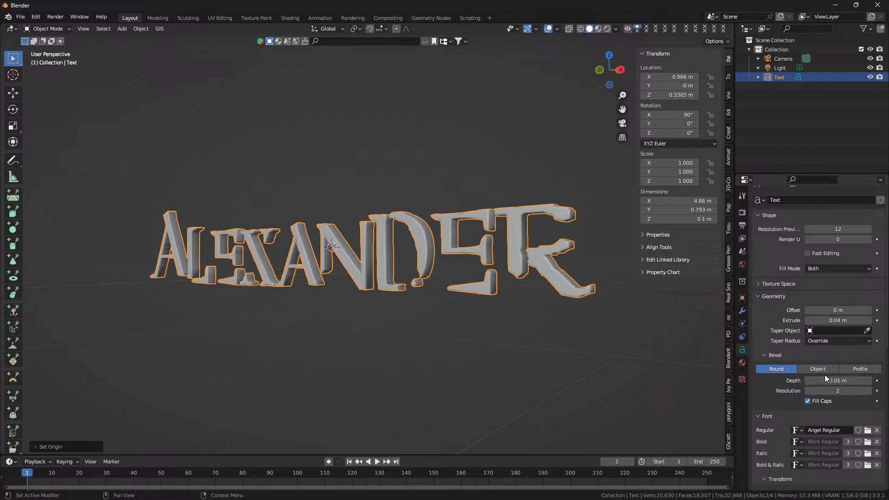
pyautogui.click(860, 370)
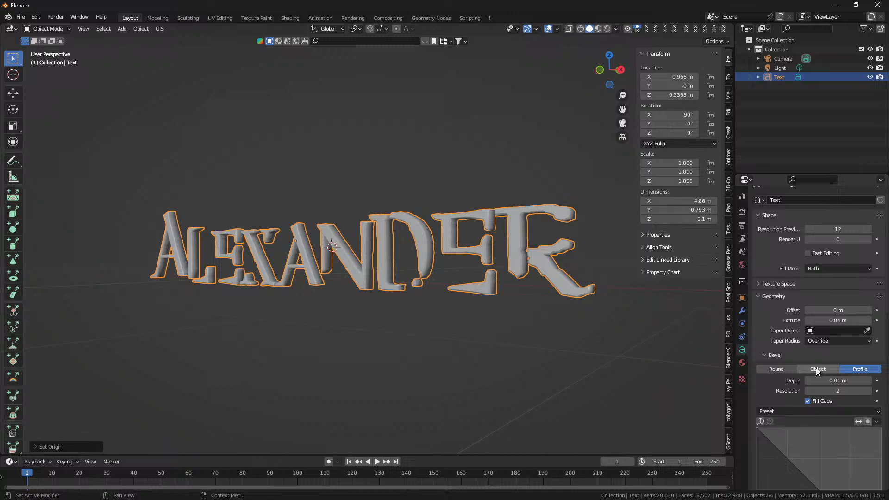
pyautogui.click(781, 370)
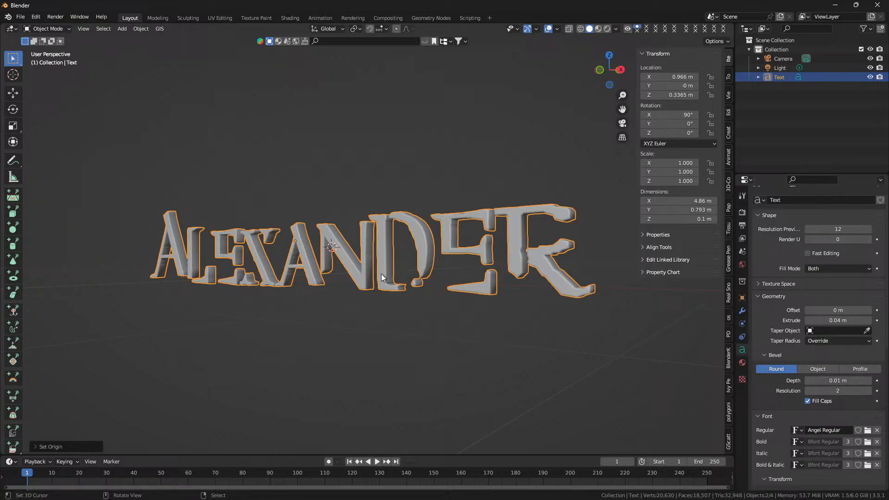
# Duplicate the text object and place the copy straight below the original, at a Z location of about -0.415 m
pyautogui.hotkey('shift', 'd')
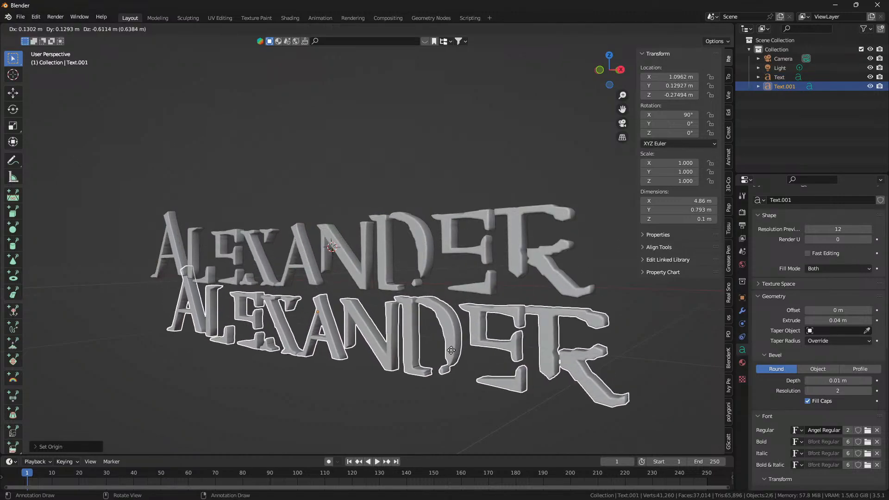
pyautogui.click(468, 385)
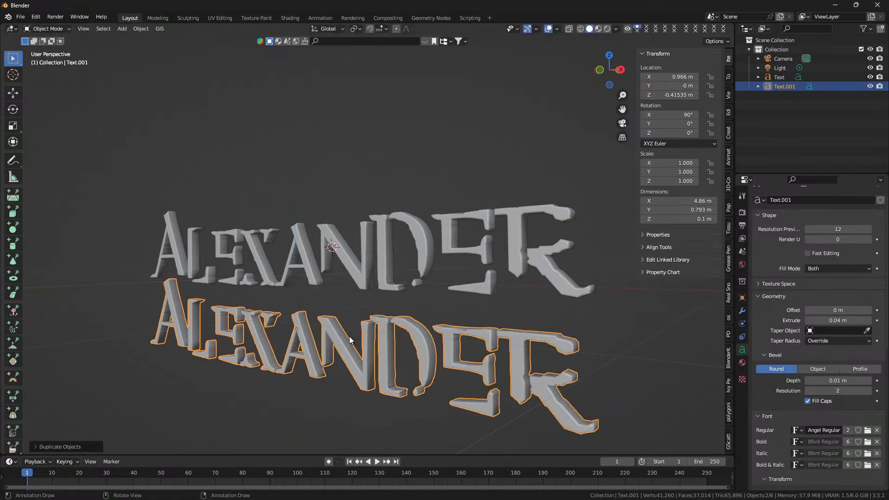
# Replace the duplicated text's wording with the person's surname
pyautogui.press('Tab')
pyautogui.press('BackSpace')
pyautogui.press('BackSpace')
pyautogui.press('BackSpace')
pyautogui.press('BackSpace')
pyautogui.press('BackSpace')
pyautogui.press('BackSpace')
pyautogui.press('BackSpace')
pyautogui.press('BackSpace')
pyautogui.press('BackSpace')
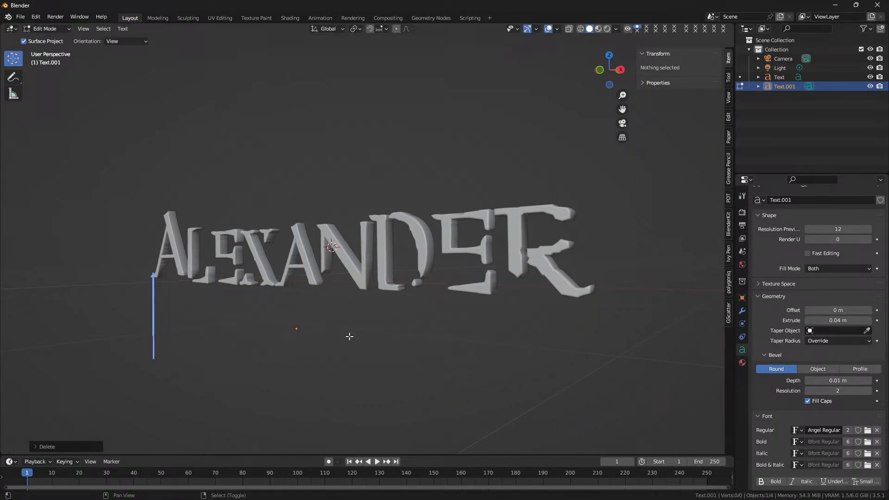
pyautogui.write('Naka')
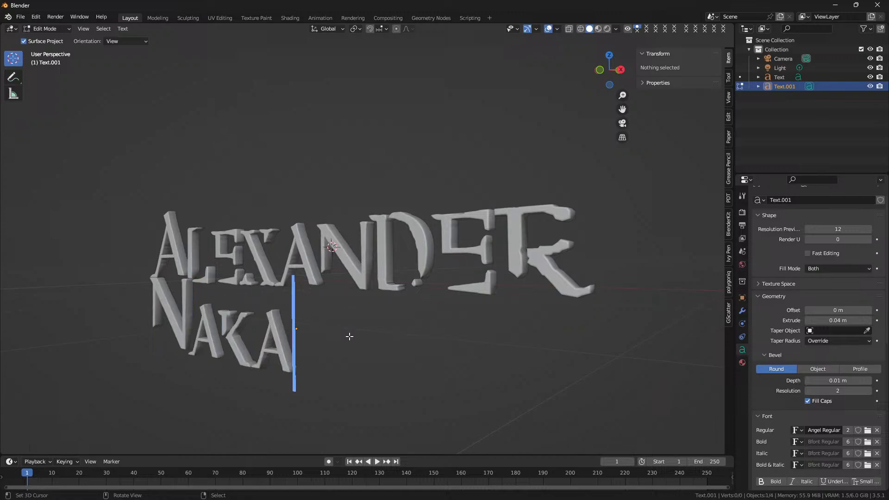
pyautogui.write('rado')
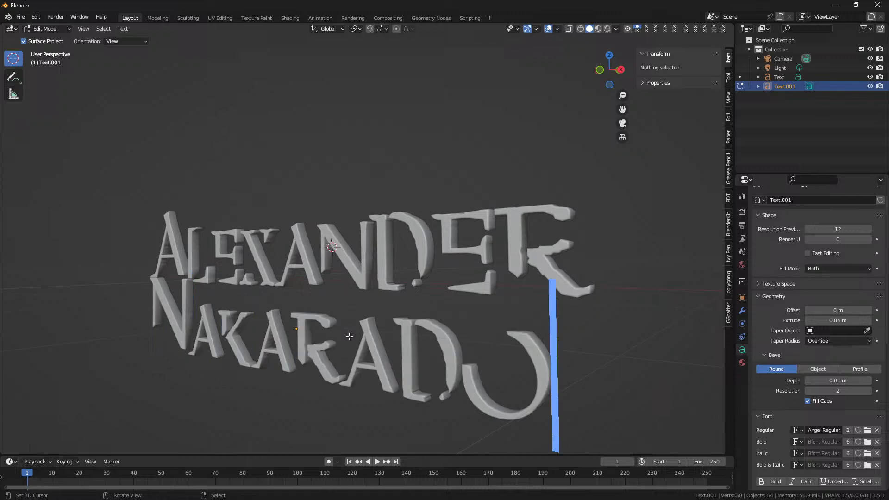
pyautogui.press('BackSpace')
pyautogui.write('a')
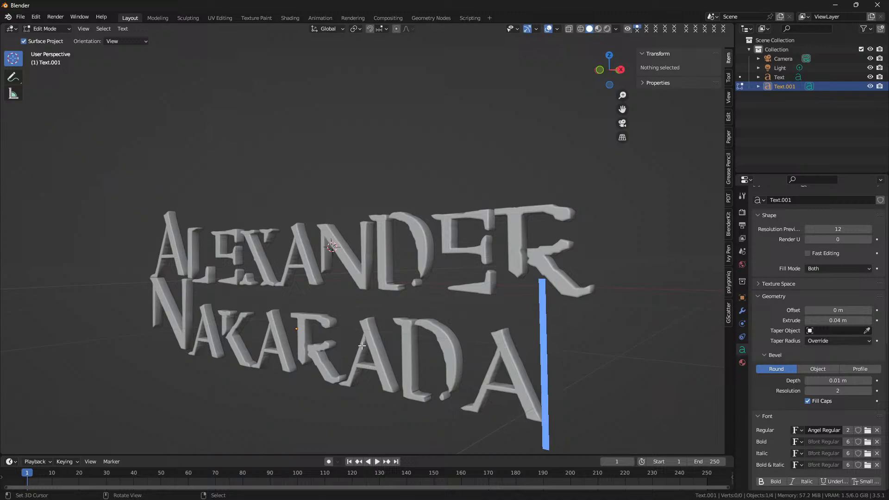
# Finish editing the surname text and check the artist's name against the music folder in File Explorer
pyautogui.press('Tab')
pyautogui.moveTo(309, 364); pyautogui.dragTo(357, 351)
pyautogui.scroll(-2, 371, 371)
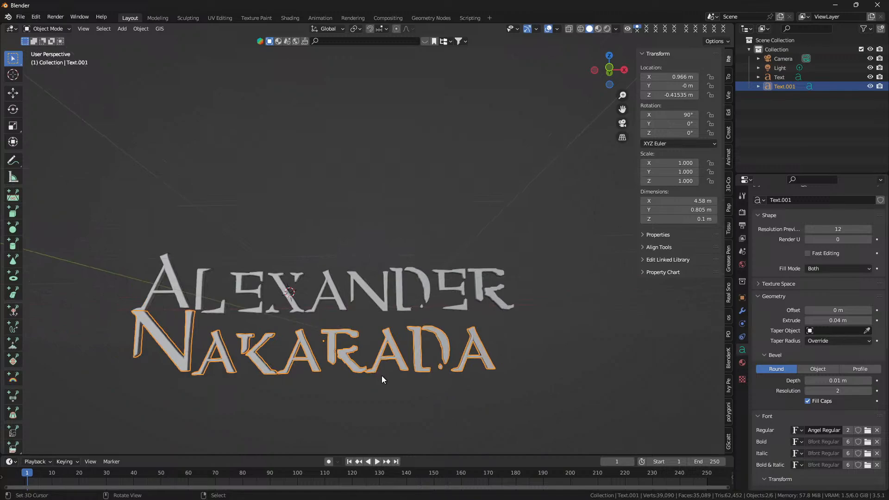
pyautogui.moveTo(382, 376); pyautogui.dragTo(398, 334)
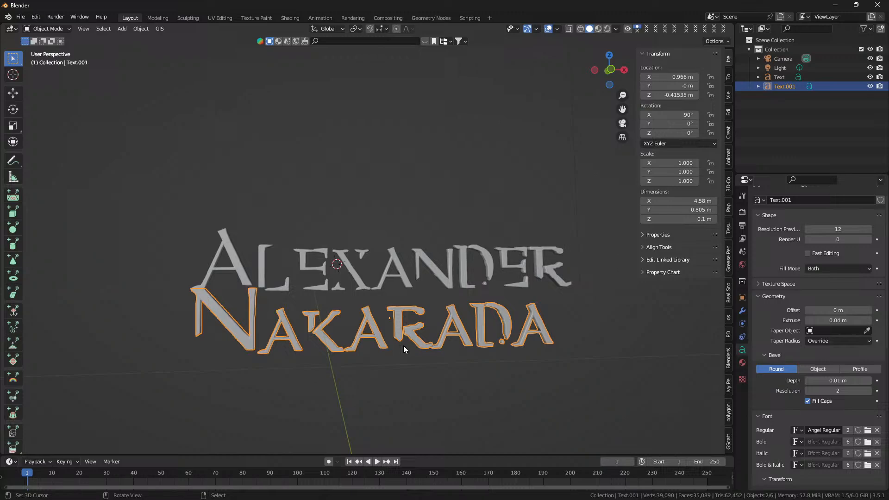
pyautogui.hotkey('alt', 'Tab')
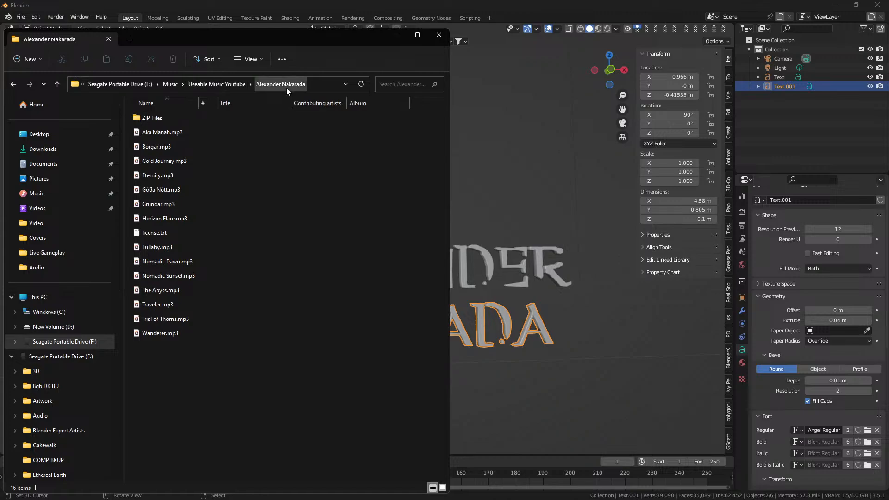
pyautogui.hotkey('alt', 'Tab')
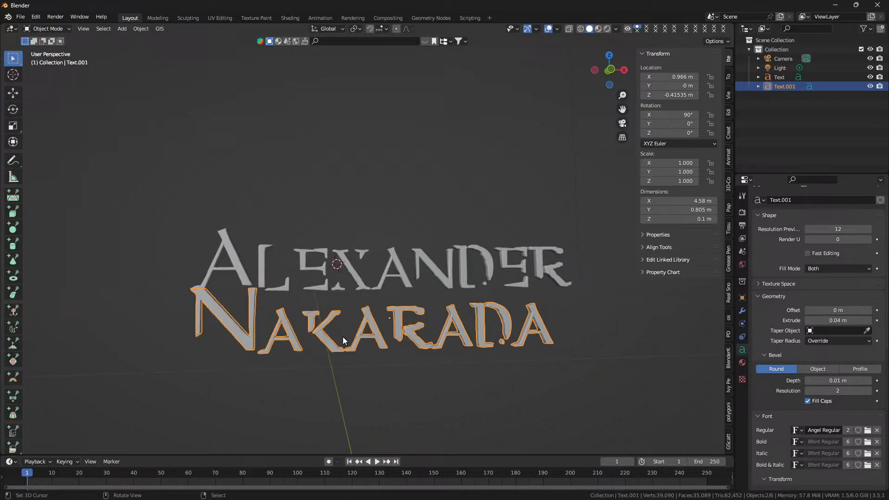
pyautogui.moveTo(342, 337)
pyautogui.mouseDown()
pyautogui.moveTo(369, 342)
pyautogui.moveTo(335, 338)
pyautogui.mouseUp()
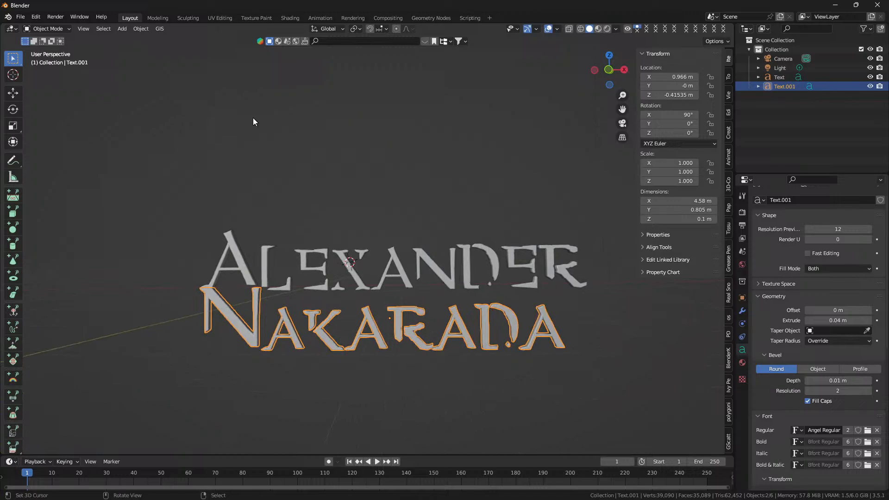
# Set the surname text's origin to its geometry and duplicate it about 1.5 m up along Z, above the first-name line
pyautogui.click(142, 29)
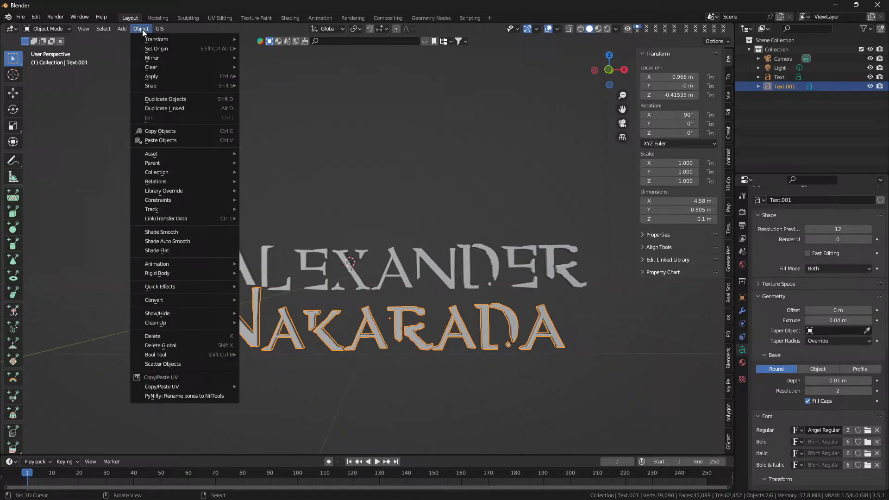
pyautogui.click(284, 60)
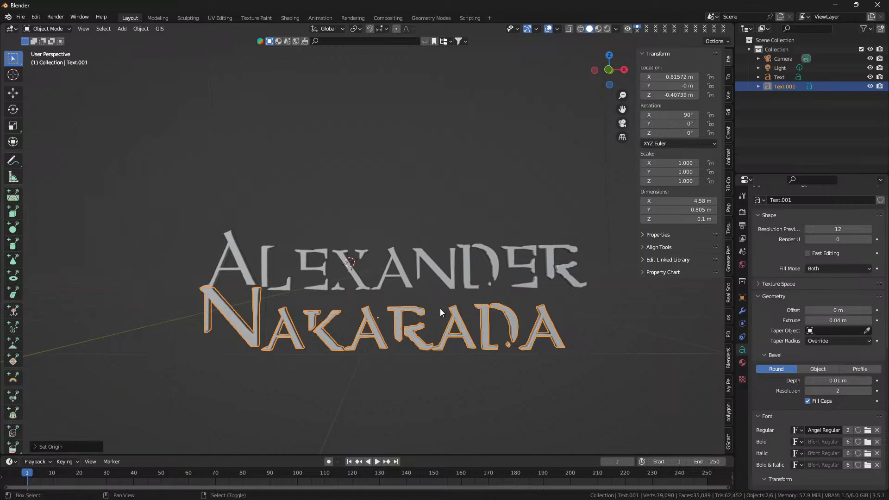
pyautogui.hotkey('shift', 'd')
pyautogui.press('z')
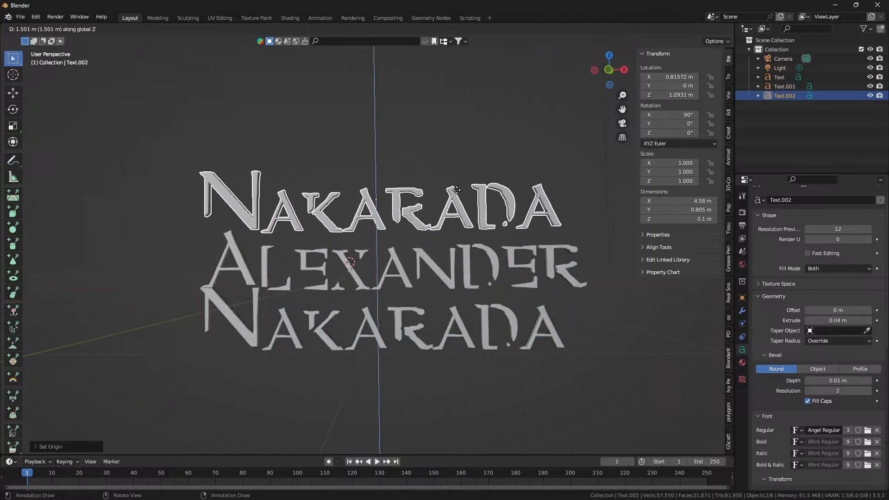
pyautogui.click(539, 161)
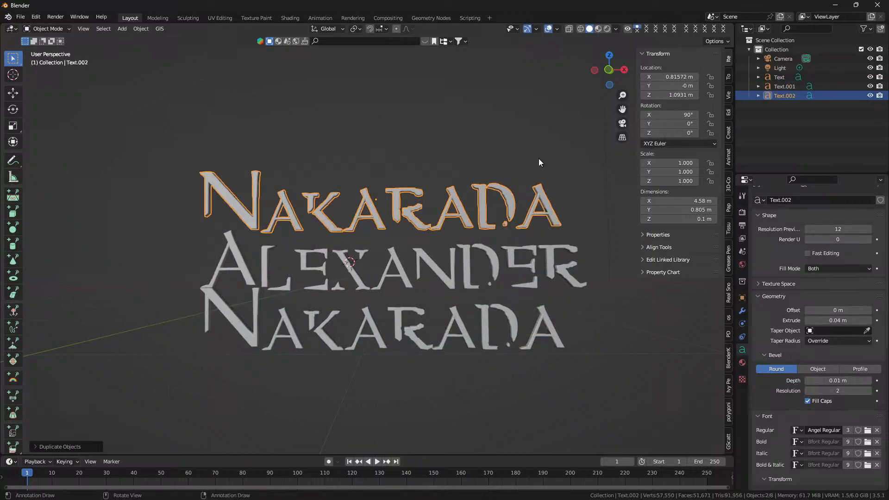
# Replace the top copy's wording with "Nomadic"
pyautogui.press('Tab')
pyautogui.press('BackSpace')
pyautogui.press('BackSpace')
pyautogui.press('BackSpace')
pyautogui.press('BackSpace')
pyautogui.press('BackSpace')
pyautogui.press('BackSpace')
pyautogui.press('BackSpace')
pyautogui.press('BackSpace')
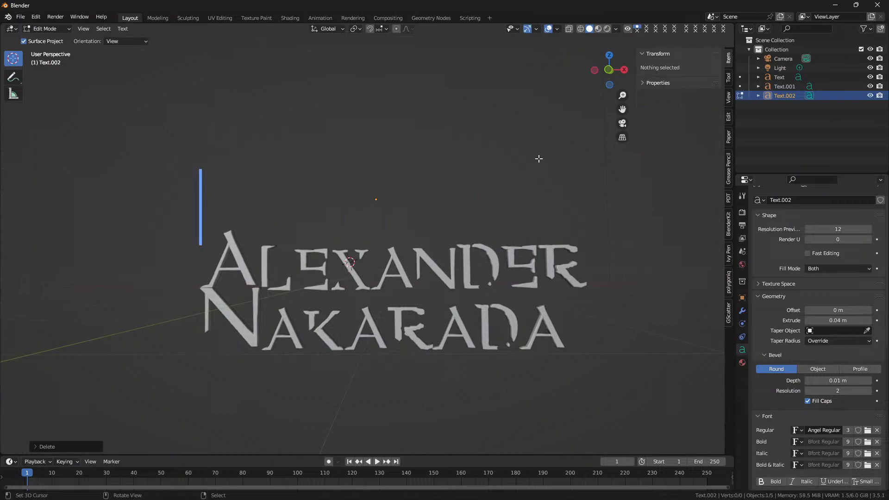
pyautogui.hotkey('alt', 'Tab')
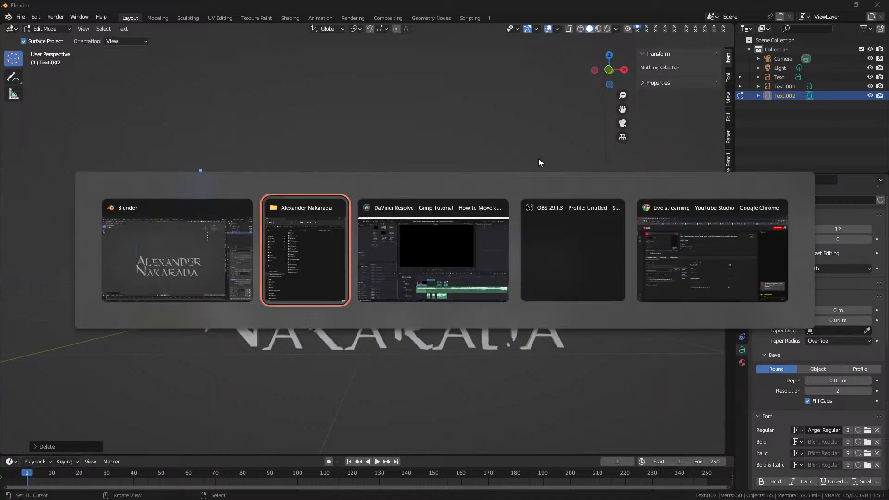
pyautogui.hotkey('alt', 'Tab')
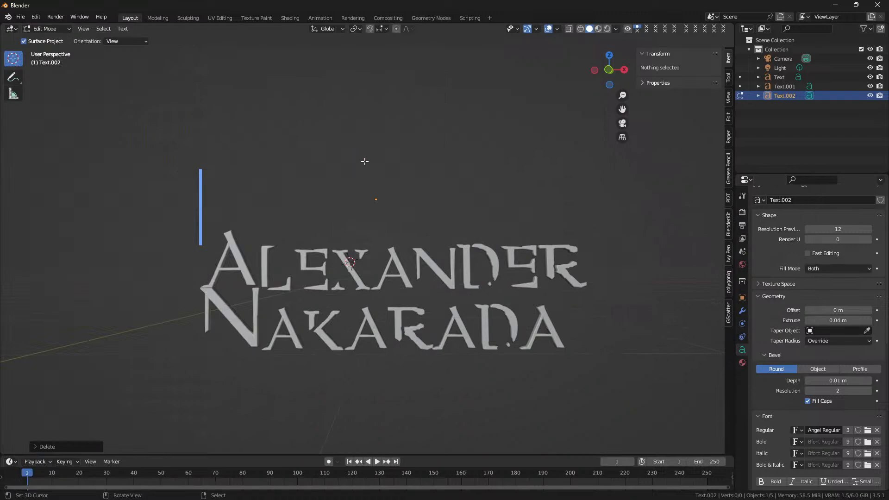
pyautogui.write('N')
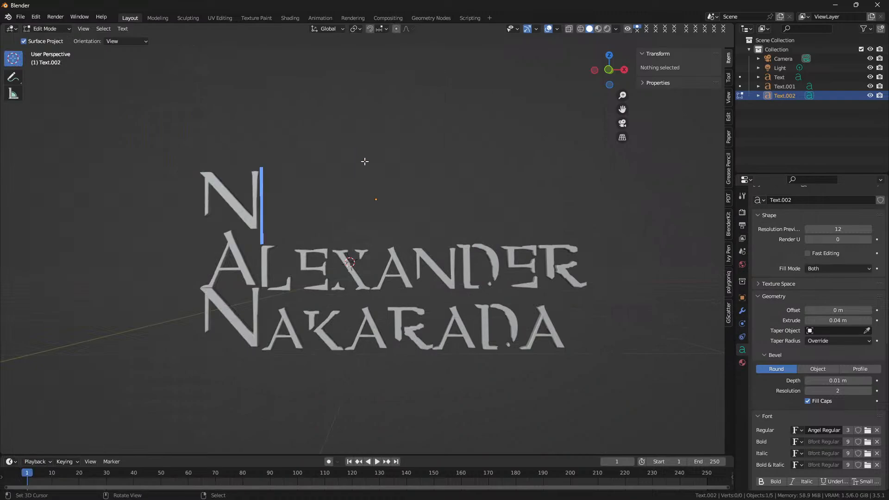
pyautogui.write('omadic')
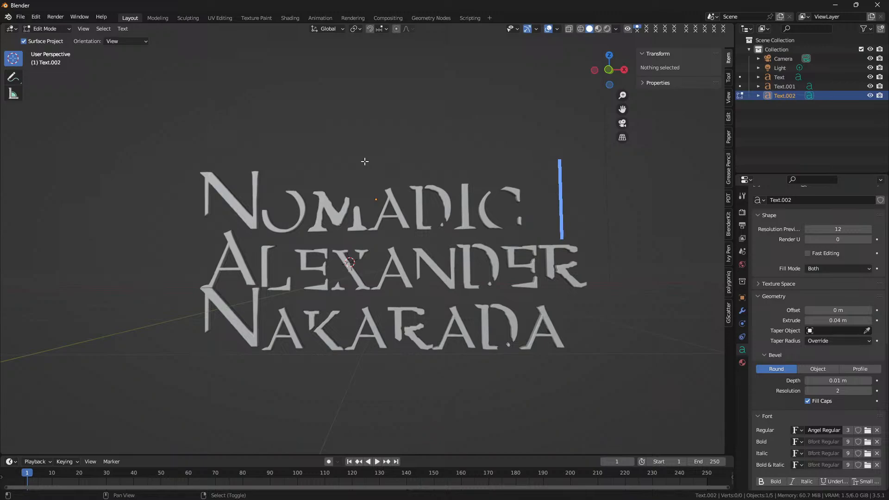
pyautogui.press('BackSpace')
pyautogui.press('Tab')
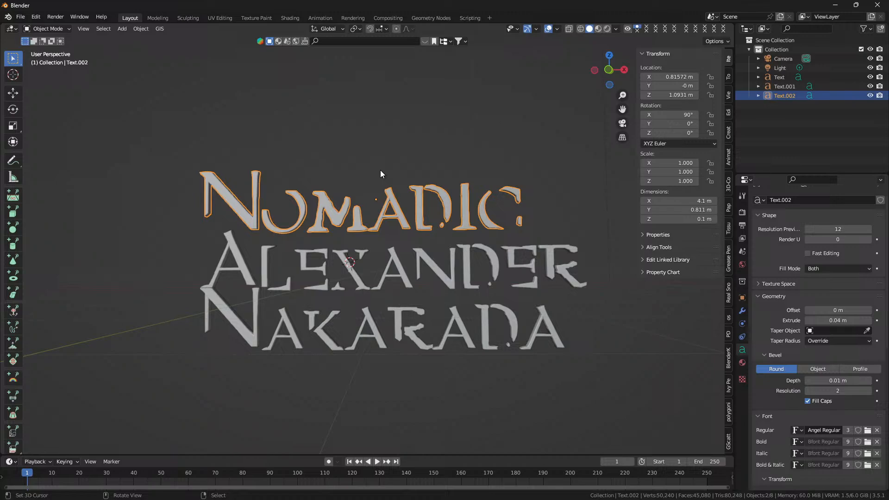
# Try setting the Nomadic text's origin to its geometry, and undo the change
pyautogui.click(141, 28)
pyautogui.moveTo(167, 49)
pyautogui.press('shift')
pyautogui.click(142, 29)
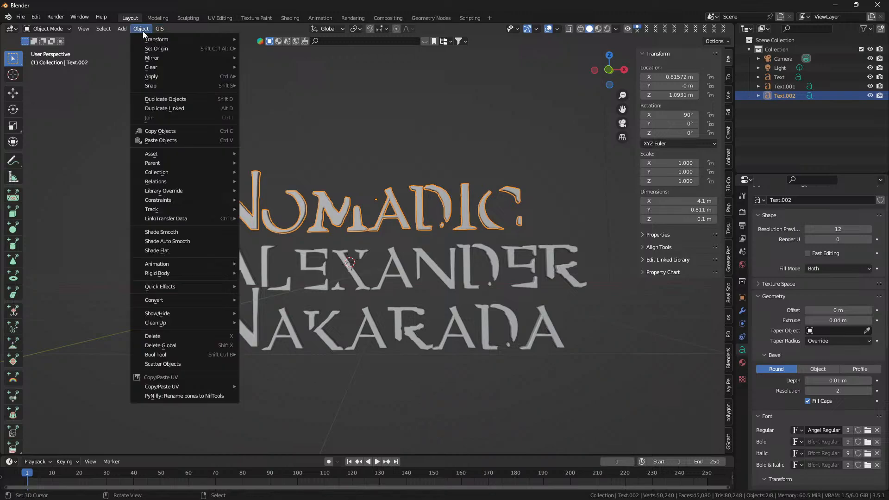
pyautogui.click(288, 58)
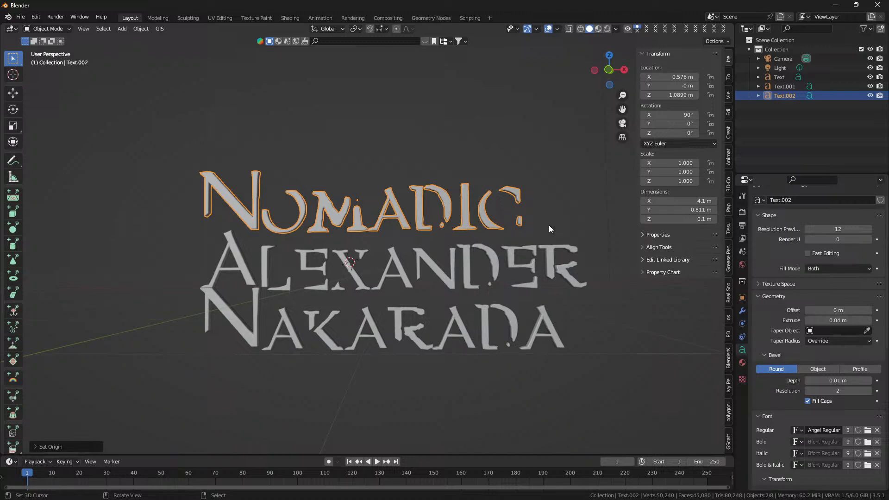
pyautogui.click(137, 28)
pyautogui.hotkey('ctrl', 'z')
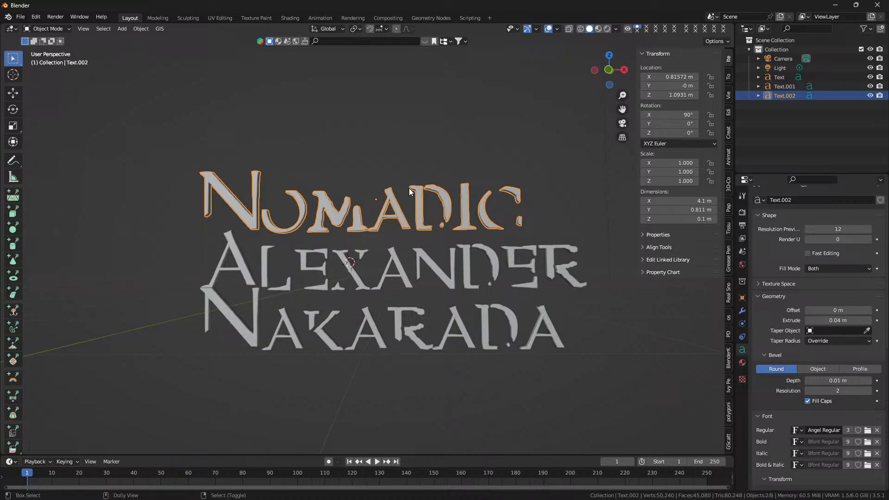
# Set the Nomadic text's origin to its geometry and scale the text down uniformly to about 0.301
pyautogui.hotkey('ctrl', 'shift', 'alt', 'c')
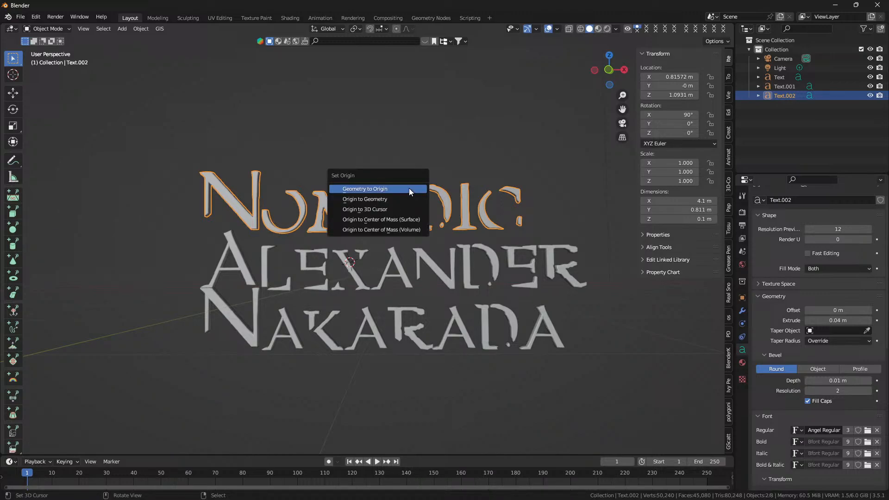
pyautogui.click(405, 200)
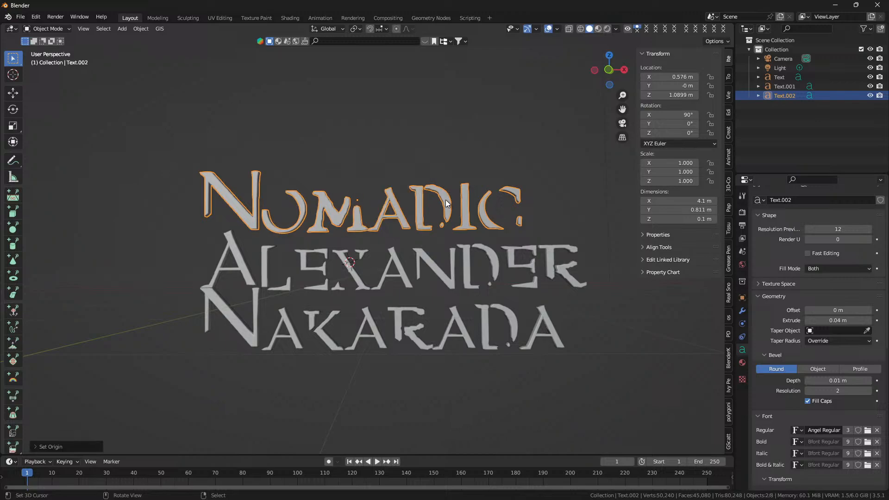
pyautogui.press('Tab')
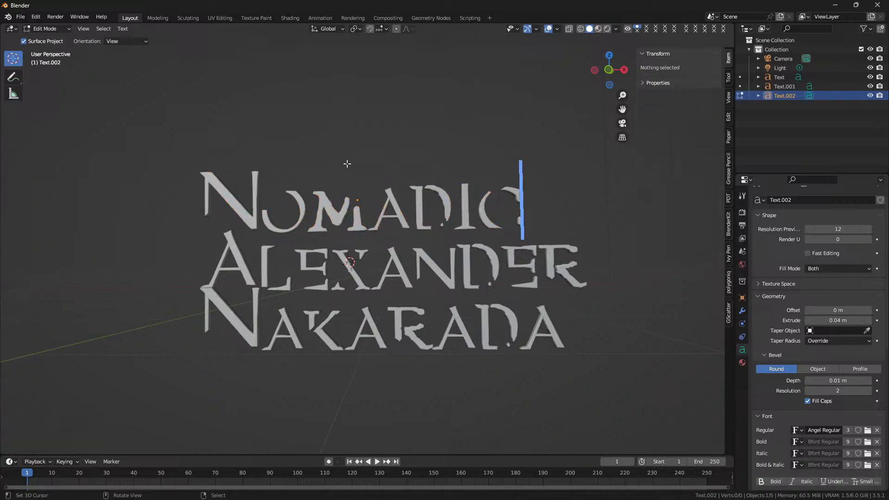
pyautogui.press('Tab')
pyautogui.press('s')
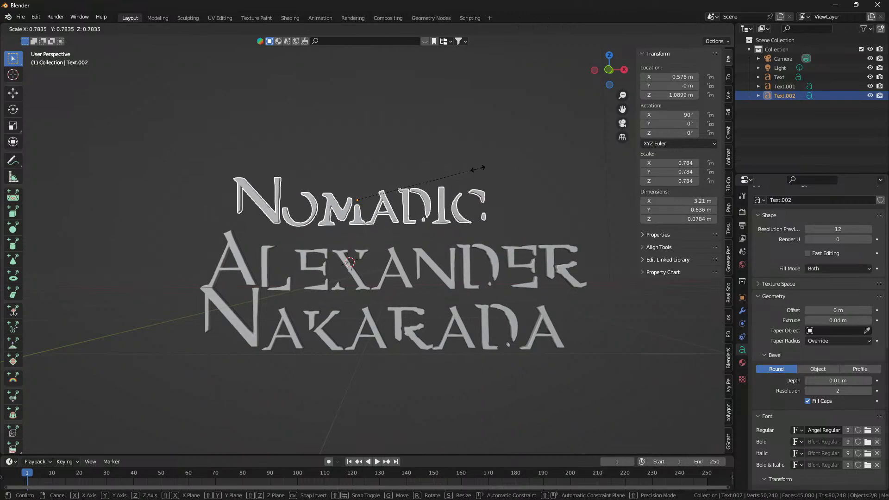
pyautogui.click(403, 185)
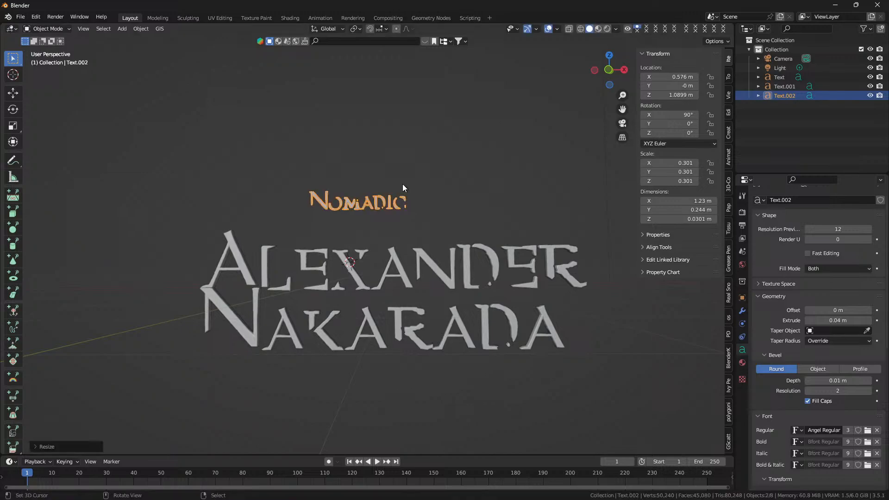
# Duplicate the Nomadic text straight below at a Z location of about 0.792 m and change the copy's wording to "Sunset"
pyautogui.hotkey('shift', 'd')
pyautogui.click(440, 200)
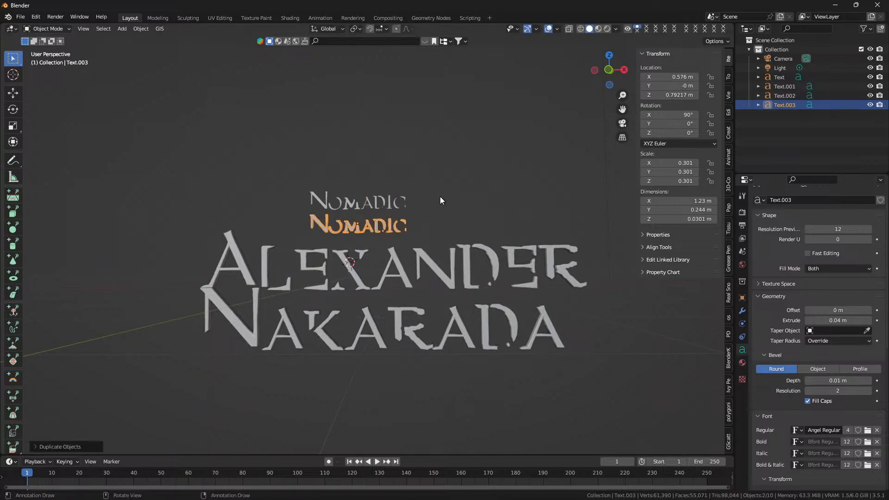
pyautogui.press('Tab')
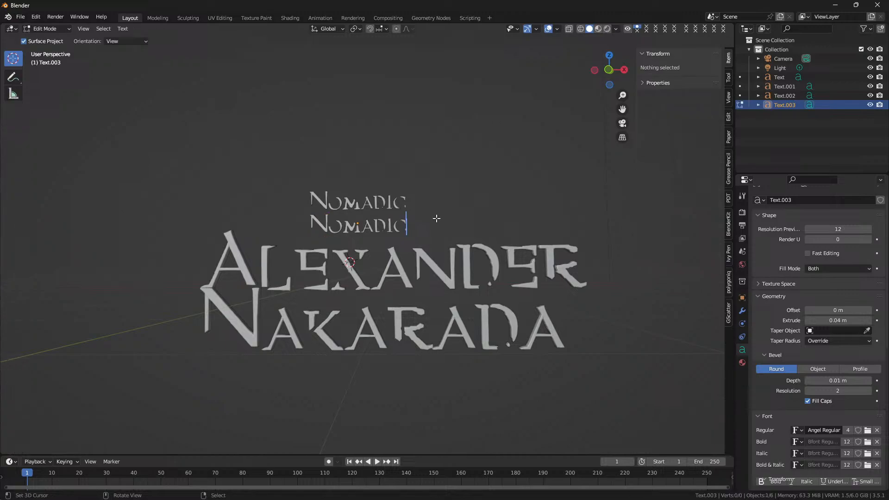
pyautogui.press('BackSpace')
pyautogui.press('BackSpace')
pyautogui.press('BackSpace')
pyautogui.press('BackSpace')
pyautogui.press('BackSpace')
pyautogui.press('BackSpace')
pyautogui.press('BackSpace')
pyautogui.write('Su')
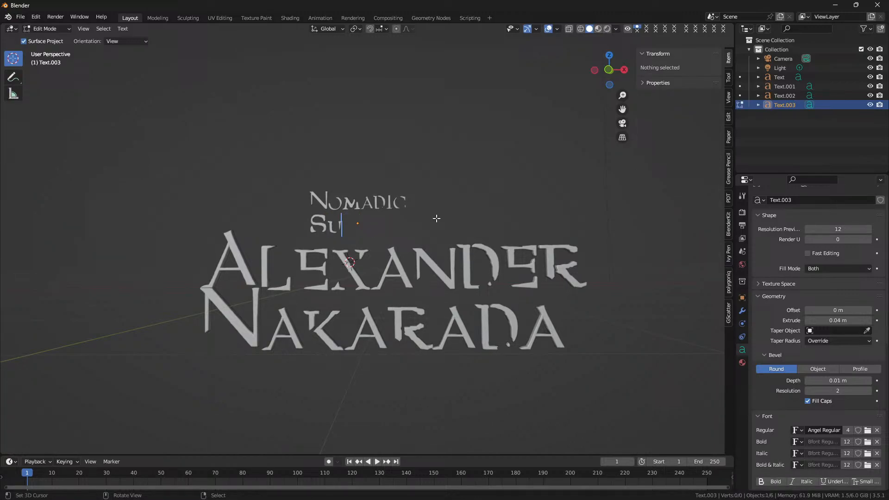
pyautogui.write('nset')
pyautogui.press('Tab')
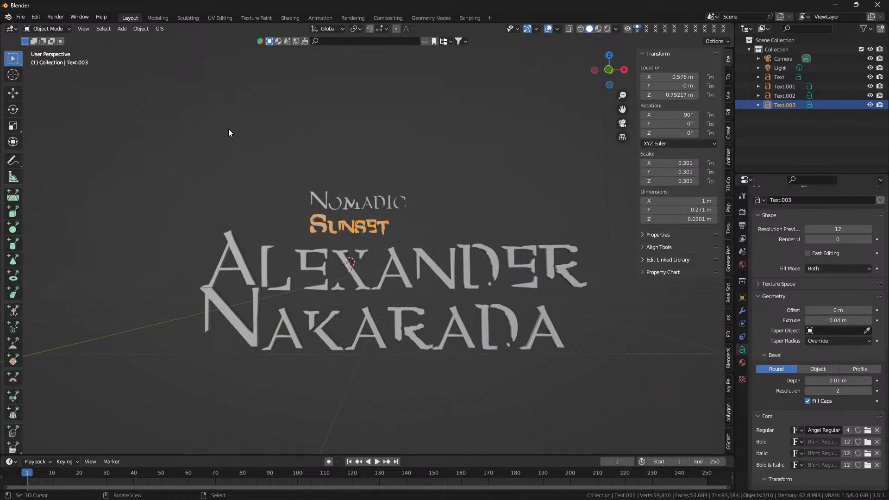
# Set the Sunset text's origin to its geometry and scale the text down uniformly to about 0.226
pyautogui.hotkey('ctrl', 'shift', 'alt', 'c')
pyautogui.click(339, 221)
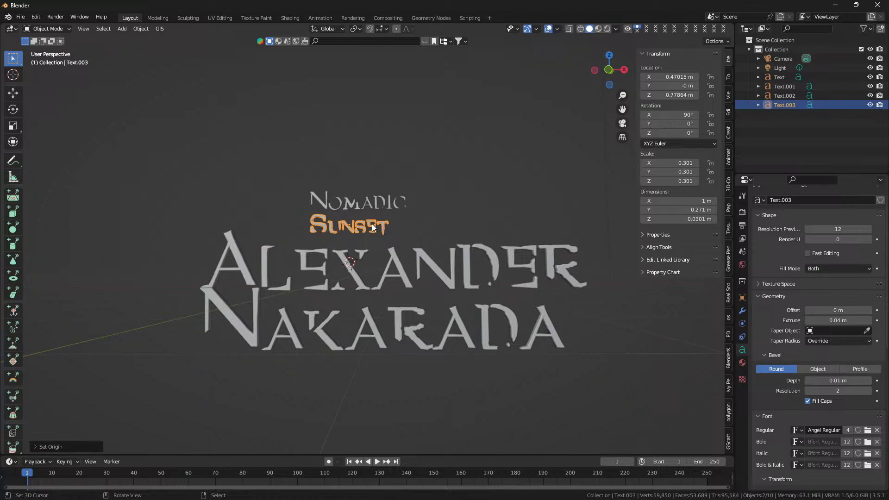
pyautogui.press('s')
pyautogui.click(327, 227)
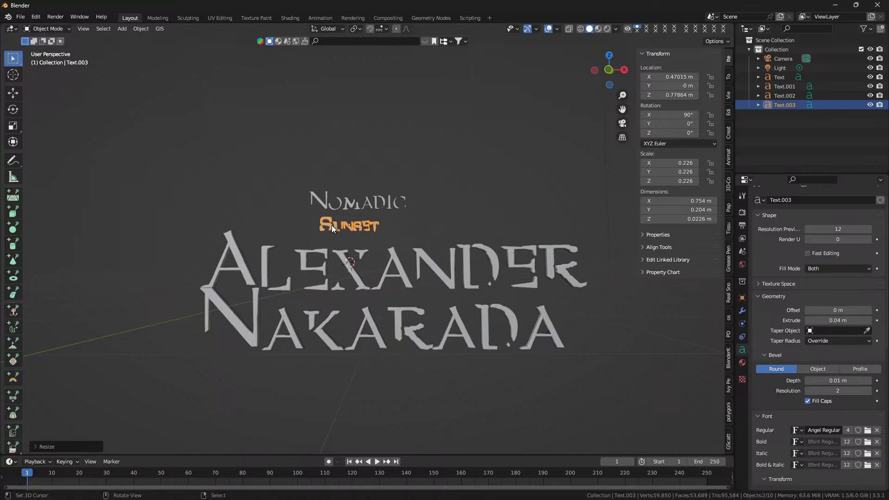
# Move the Sunset text along the X axis to about 1.598 m, past the end of the Nomadic text
pyautogui.press('g')
pyautogui.press('x')
pyautogui.click(441, 224)
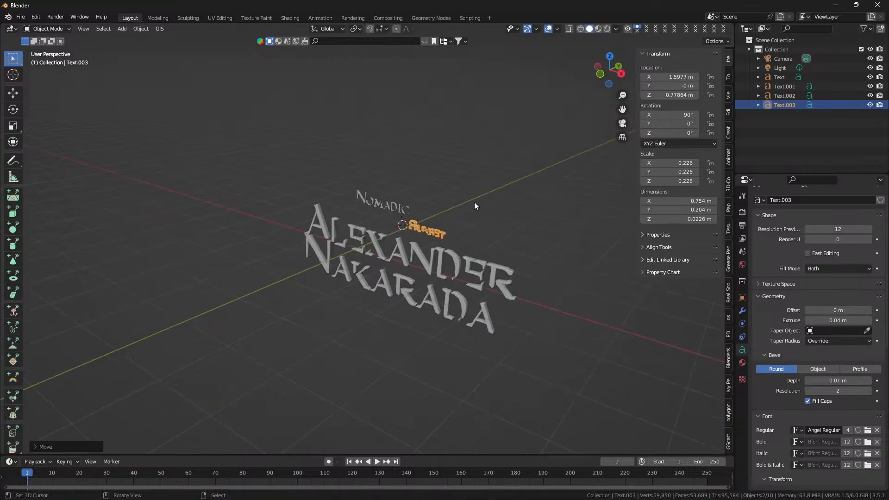
# Split the 3D viewport into two side by side and hide the sidebar and toolbar in the one beside the Outliner
pyautogui.press('KP_0')
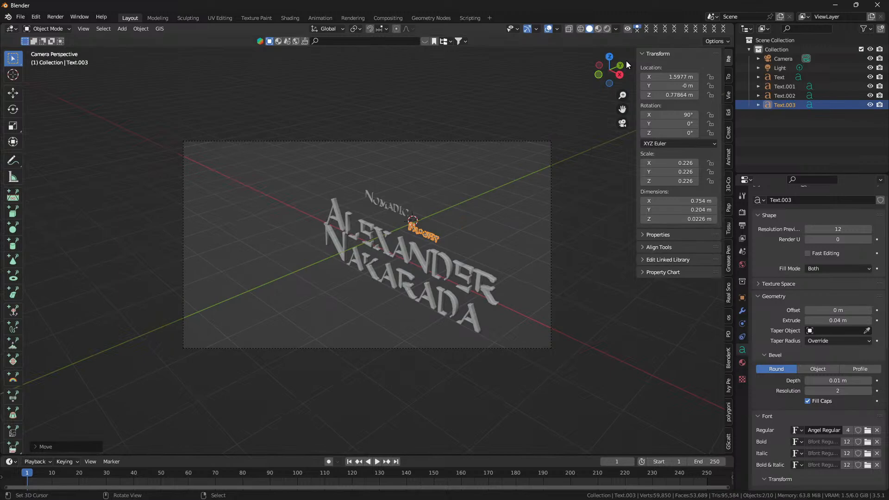
pyautogui.press('KP_1')
pyautogui.moveTo(730, 27); pyautogui.dragTo(375, 46)
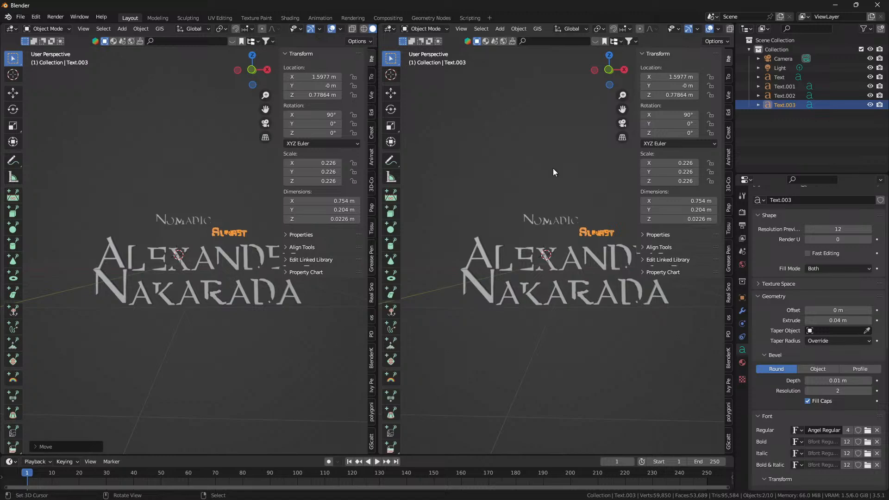
pyautogui.press('n')
pyautogui.press('t')
pyautogui.scroll(-5, 648, 30)
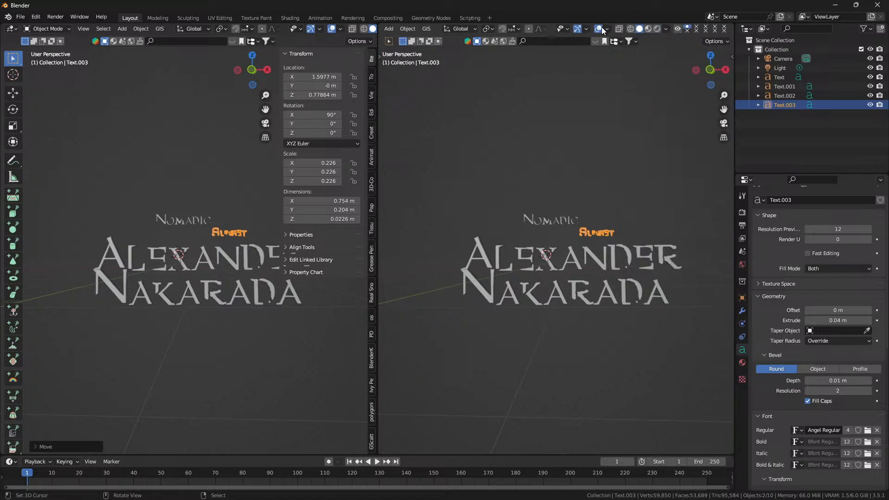
# Turn off overlays and gizmos in the viewport beside the Outliner and switch its shading to Rendered
pyautogui.click(599, 28)
pyautogui.click(578, 29)
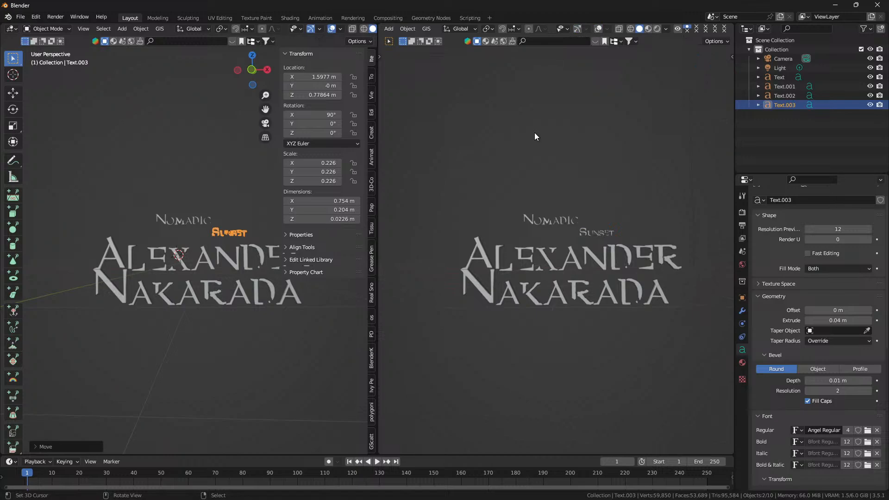
pyautogui.click(657, 29)
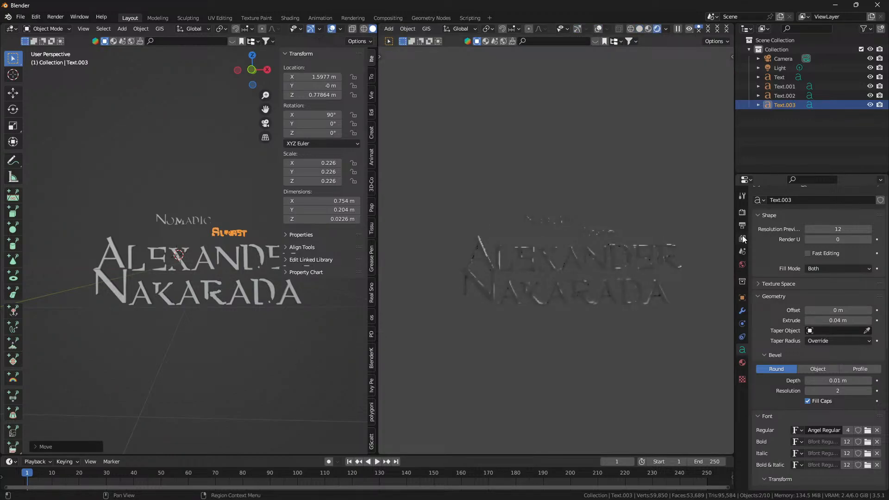
# Switch the render engine to Eevee and set both the render and viewport samples to 200
pyautogui.click(743, 213)
pyautogui.click(852, 200)
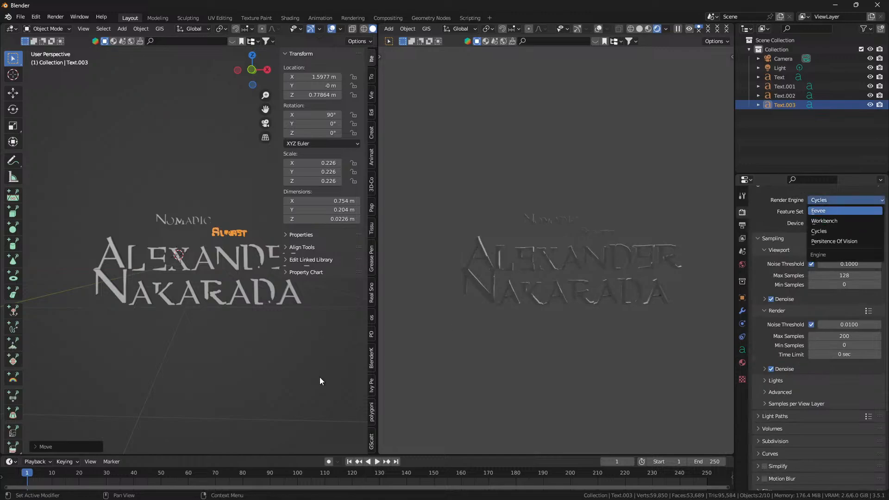
pyautogui.press('Return')
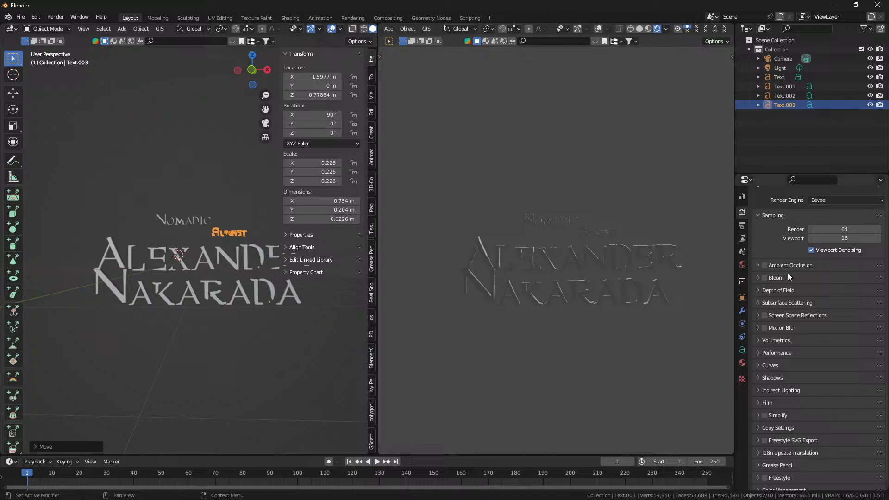
pyautogui.moveTo(815, 229); pyautogui.dragTo(815, 239)
pyautogui.write('200')
pyautogui.press('Return')
# Enable Ambient Occlusion, Bloom, Screen Space Reflections and Motion Blur in the Eevee render settings
pyautogui.click(764, 315)
pyautogui.click(776, 339)
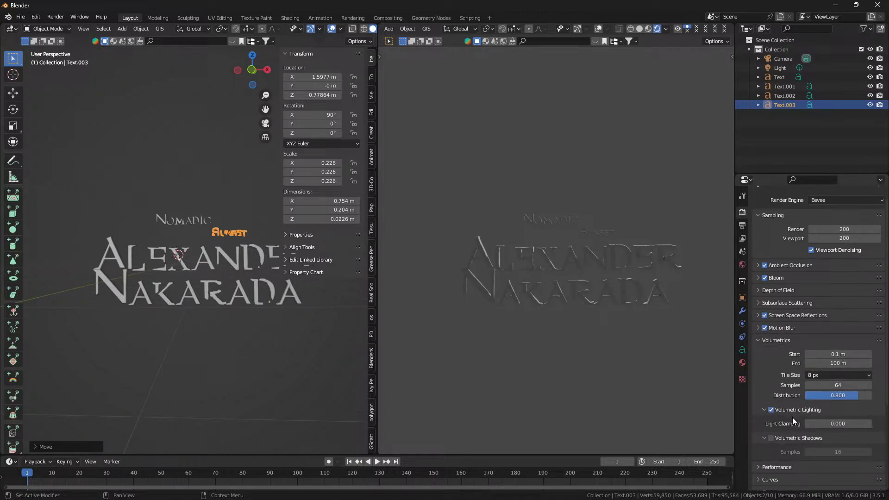
pyautogui.click(786, 340)
pyautogui.click(792, 353)
pyautogui.click(787, 352)
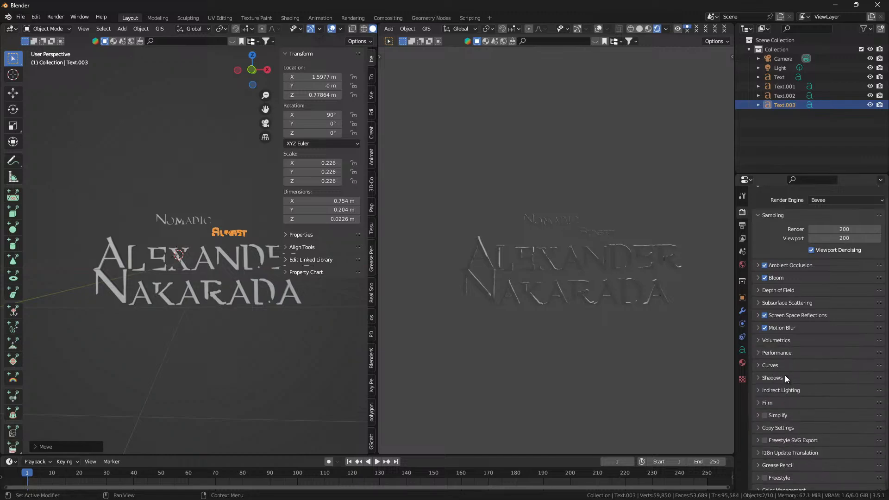
# Enable High Bit Depth for the Eevee shadows
pyautogui.click(785, 378)
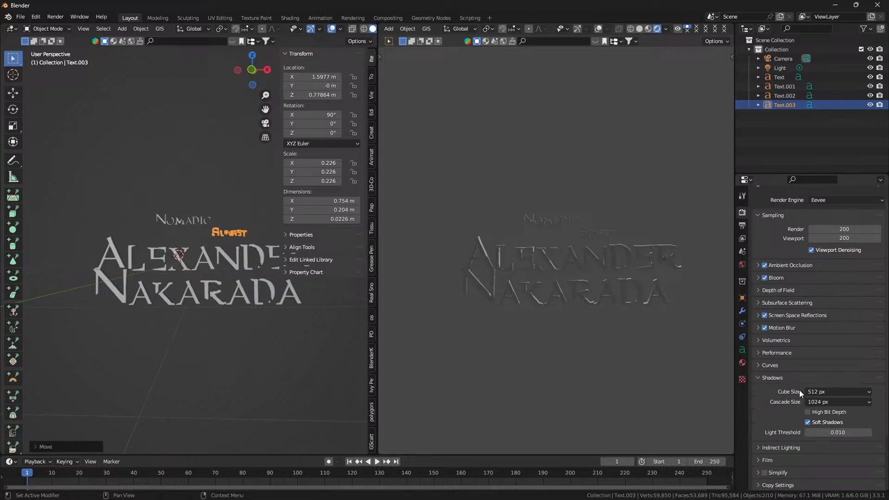
pyautogui.click(808, 413)
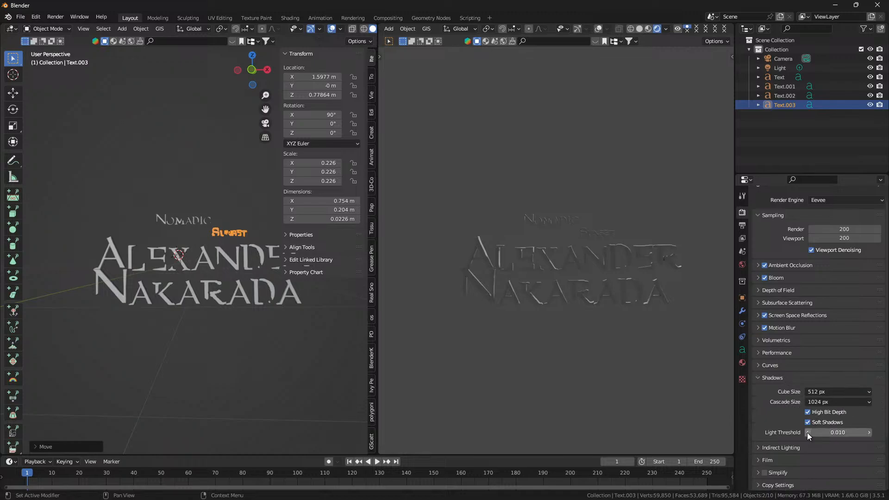
pyautogui.click(785, 378)
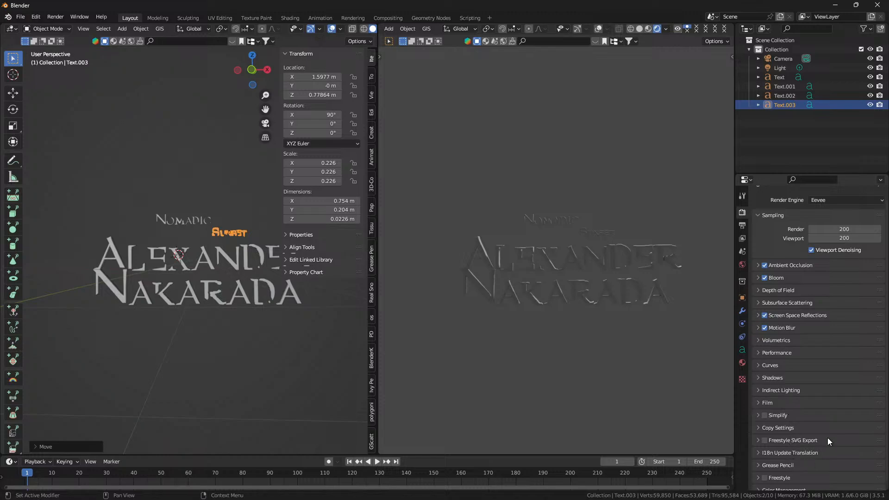
pyautogui.scroll(1, 845, 236)
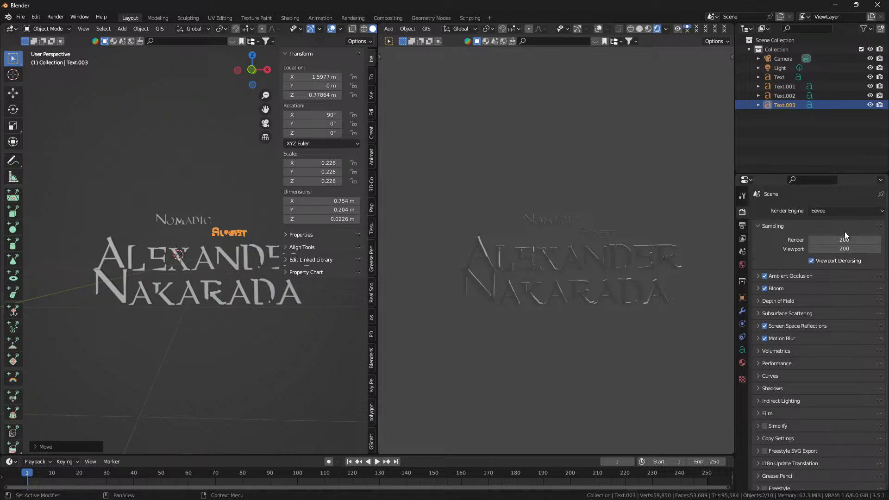
# Show the camera view in the rendered viewport and fit the camera frame to the available space
pyautogui.press('KP_0')
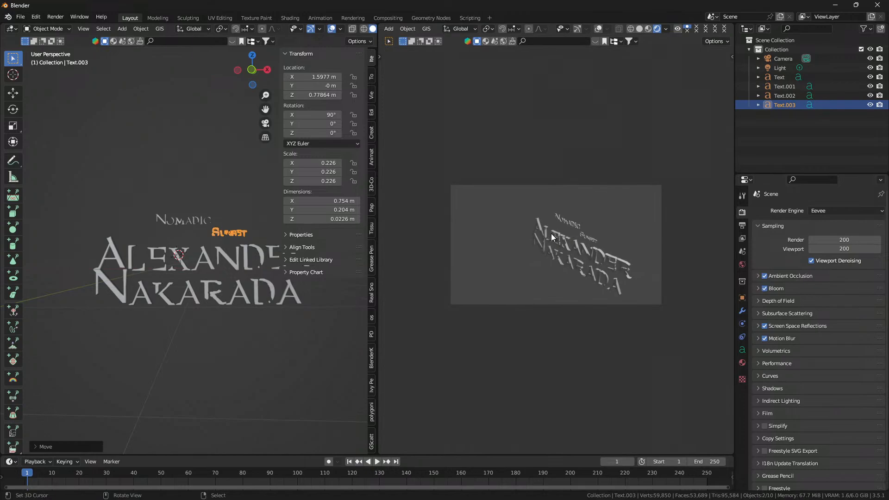
pyautogui.press('Home')
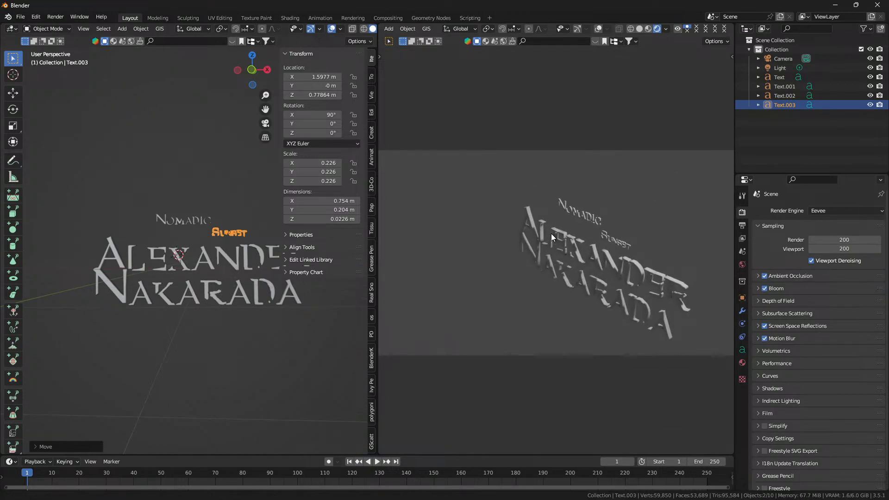
pyautogui.scroll(-1, 551, 233)
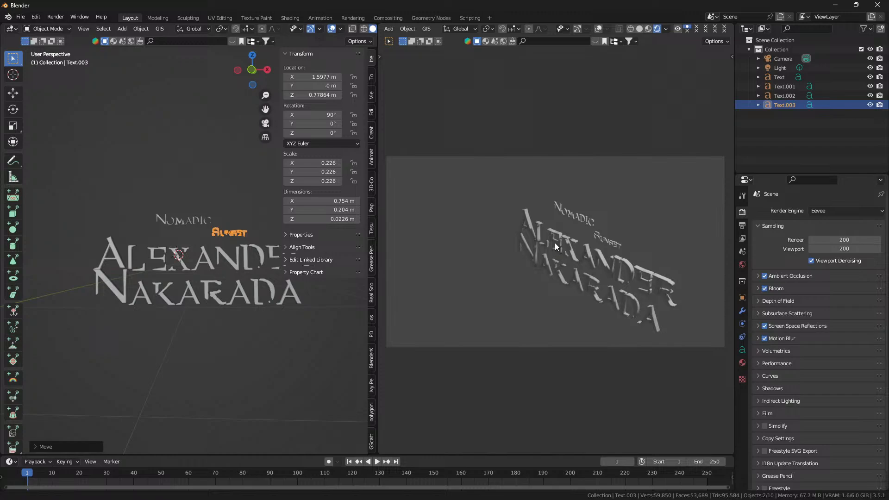
pyautogui.scroll(1, 556, 242)
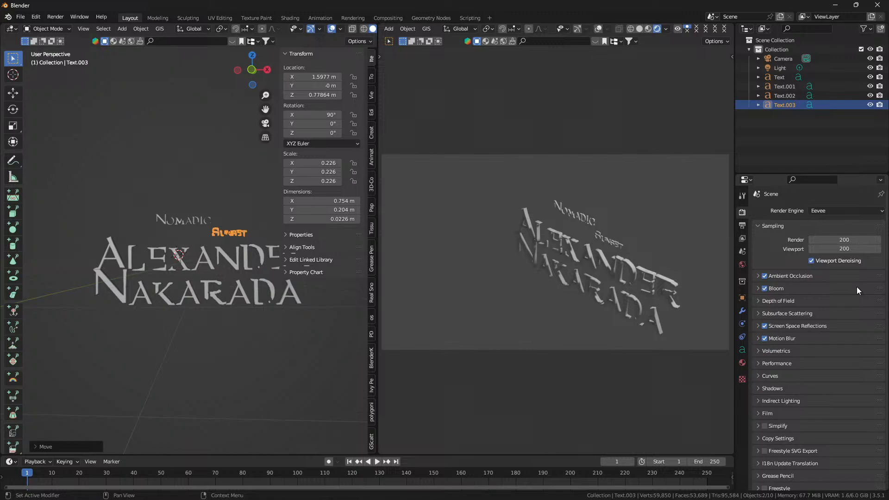
# Double the output resolution to 3840 x 2160 px
pyautogui.click(742, 225)
pyautogui.click(853, 223)
pyautogui.click(855, 223)
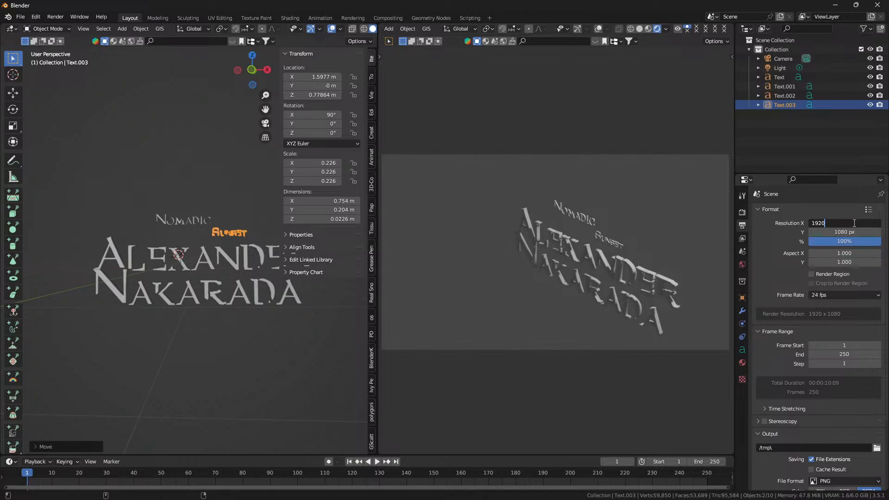
pyautogui.write('*2')
pyautogui.press('Return')
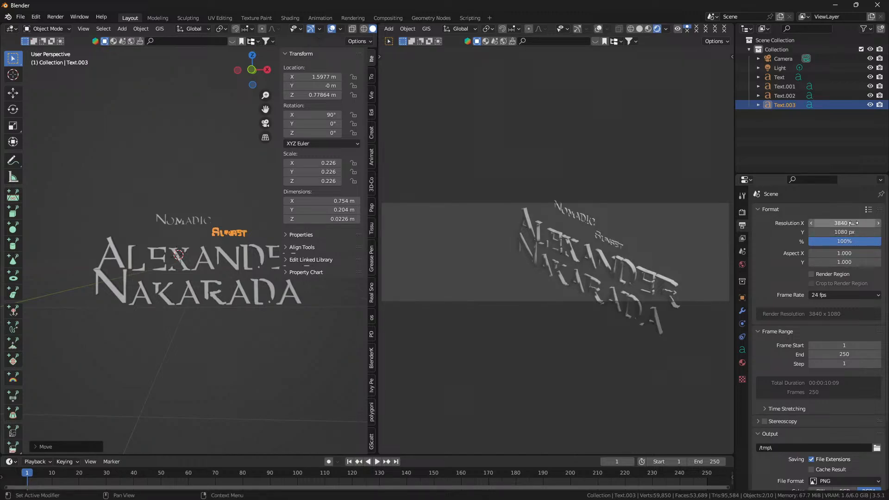
pyautogui.click(842, 231)
pyautogui.write('*')
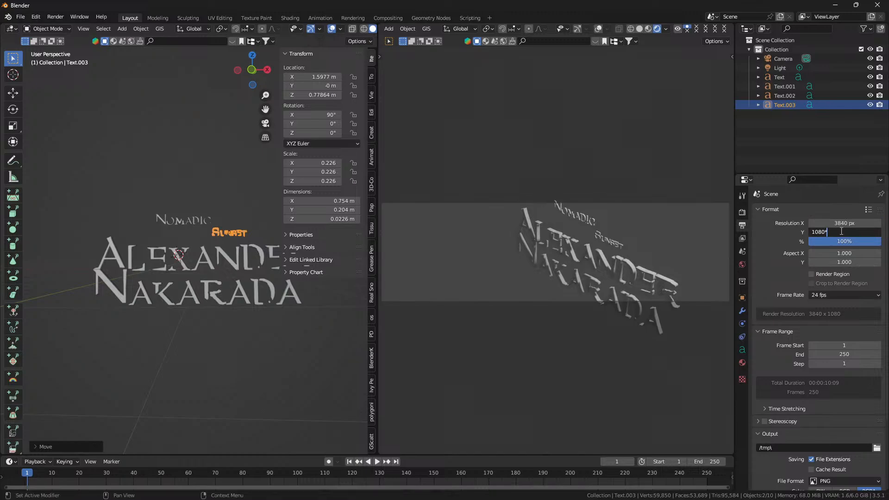
pyautogui.write('2')
pyautogui.press('Return')
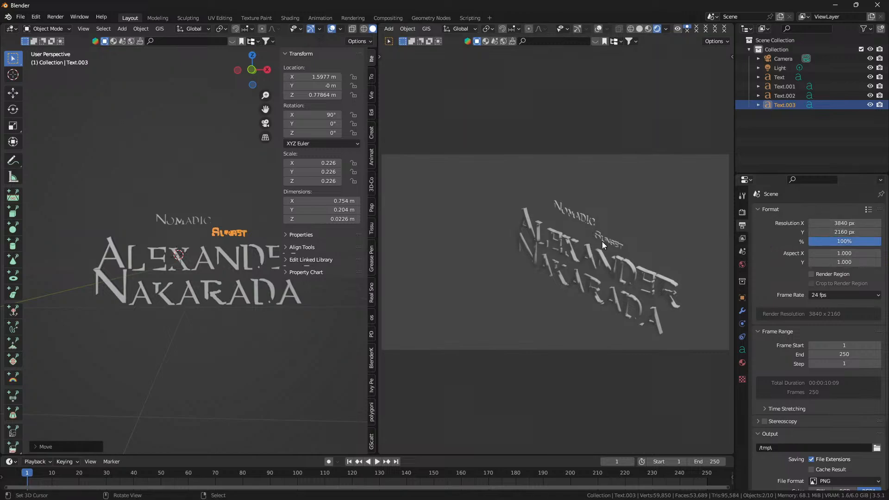
# Lock the camera to the view in the rendered viewport, keeping the camera view active and its sidebar hidden
pyautogui.moveTo(664, 238); pyautogui.dragTo(708, 210)
pyautogui.press('KP_0')
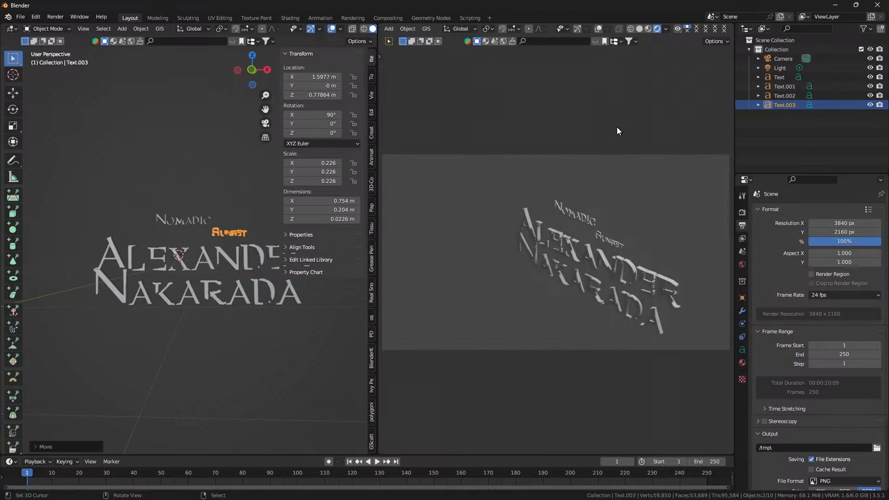
pyautogui.press('n')
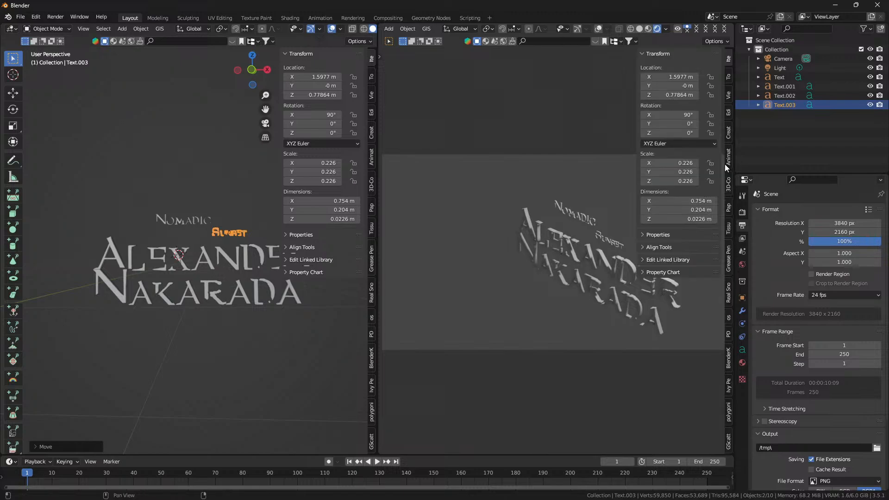
pyautogui.click(729, 98)
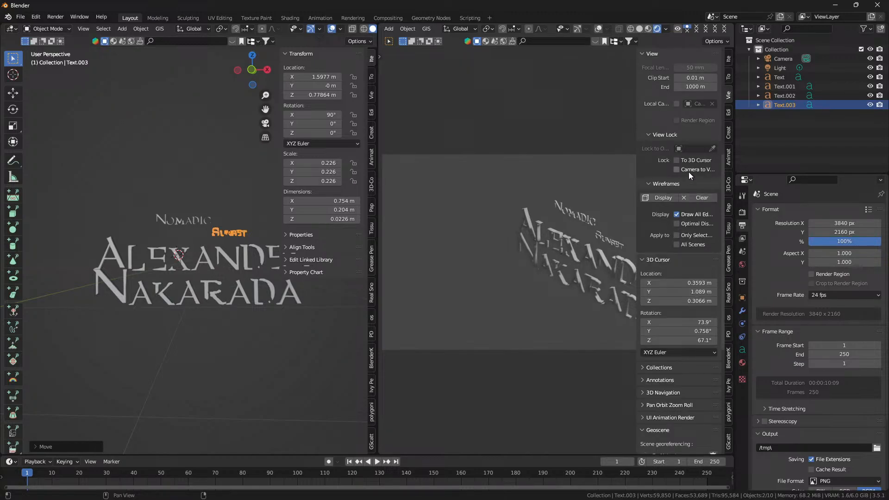
pyautogui.press('n')
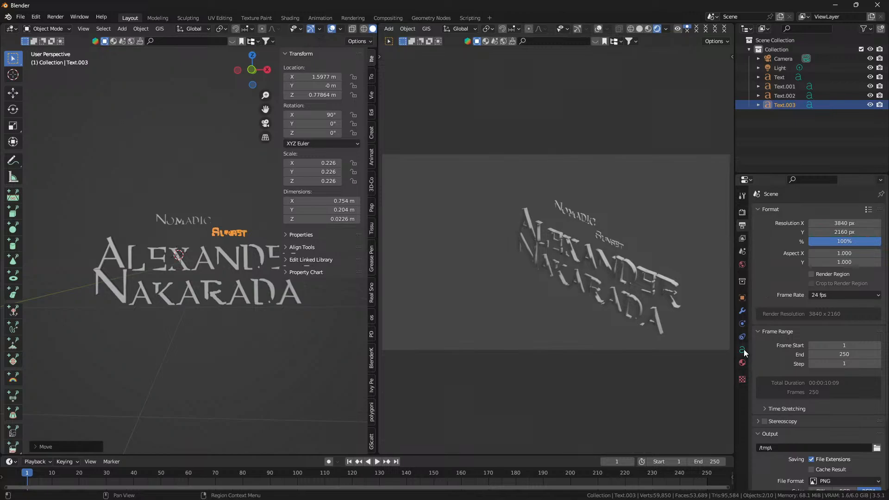
# Set the camera's focal length to 32 mm and its clip end to 1000000 m
pyautogui.click(788, 58)
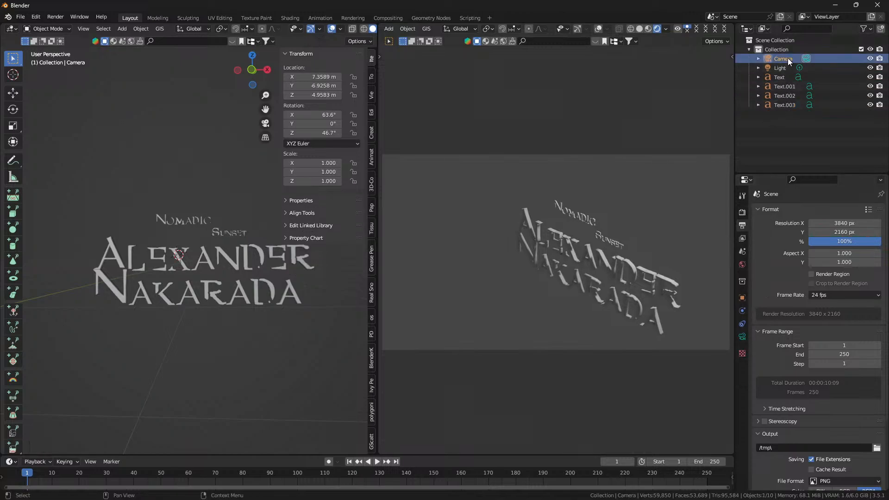
pyautogui.click(807, 59)
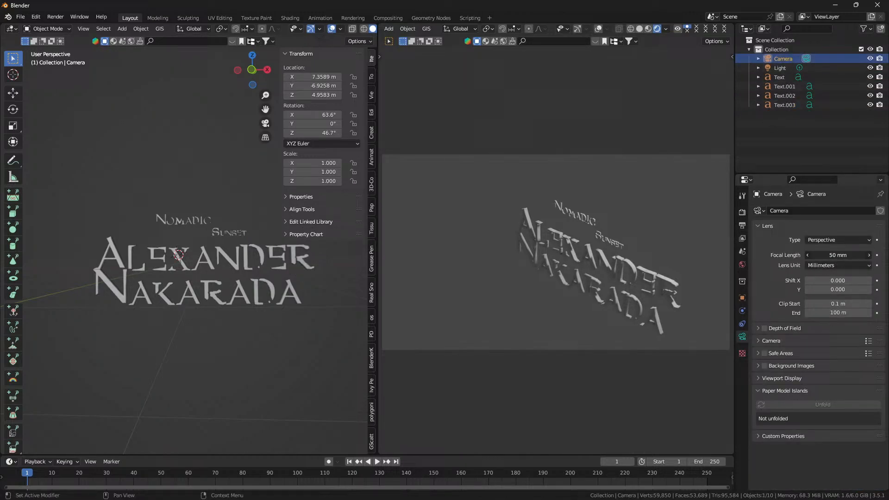
pyautogui.click(839, 256)
pyautogui.write('32')
pyautogui.press('Return')
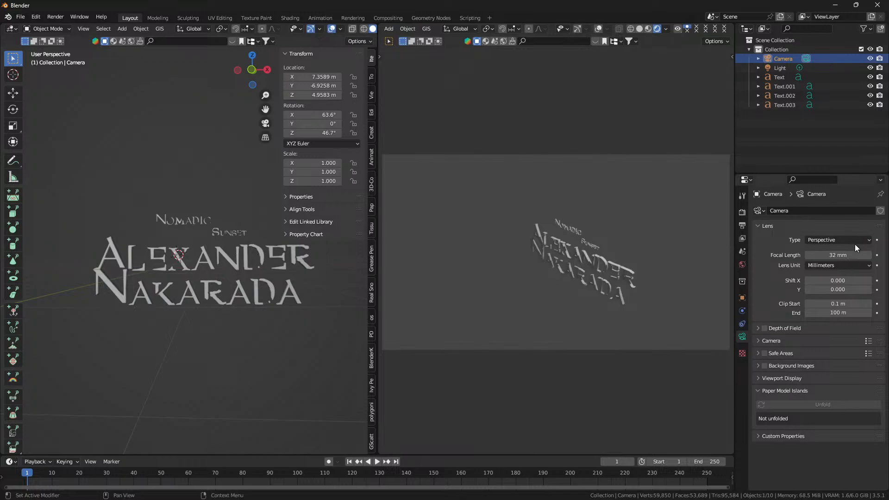
pyautogui.click(846, 313)
pyautogui.write('10000000')
pyautogui.press('Return')
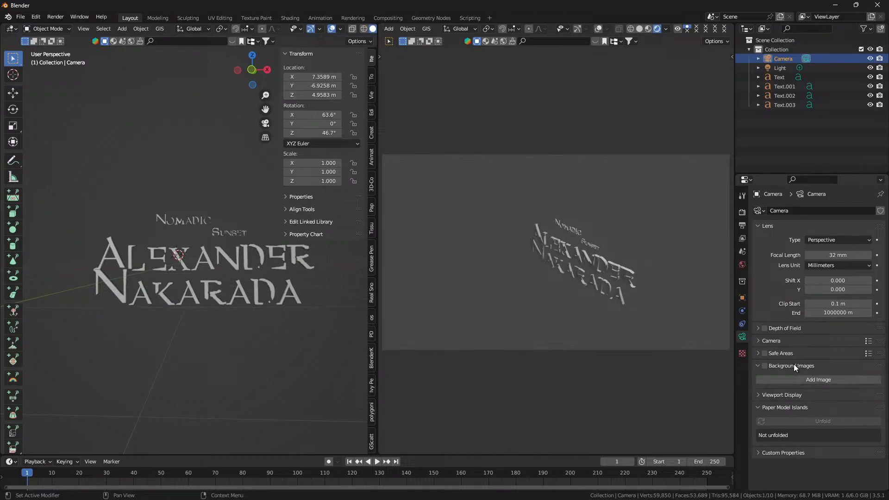
# Set the camera's passepartout opacity to 1.000
pyautogui.click(812, 329)
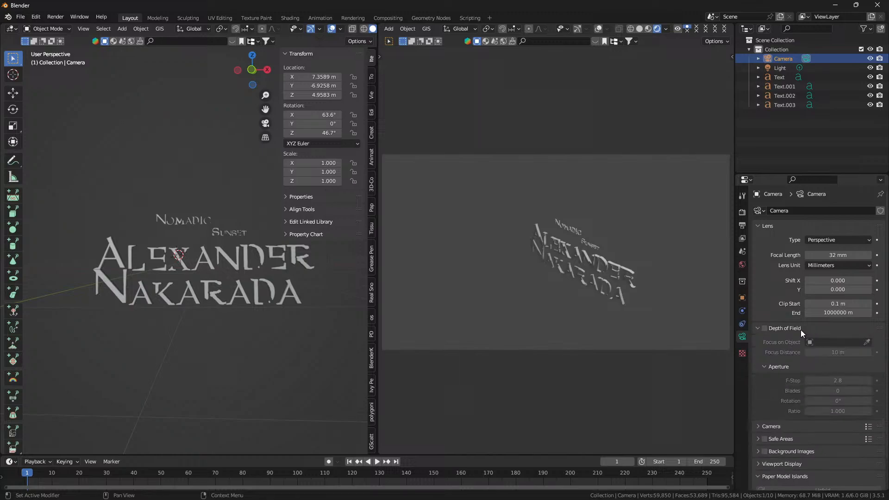
pyautogui.click(802, 329)
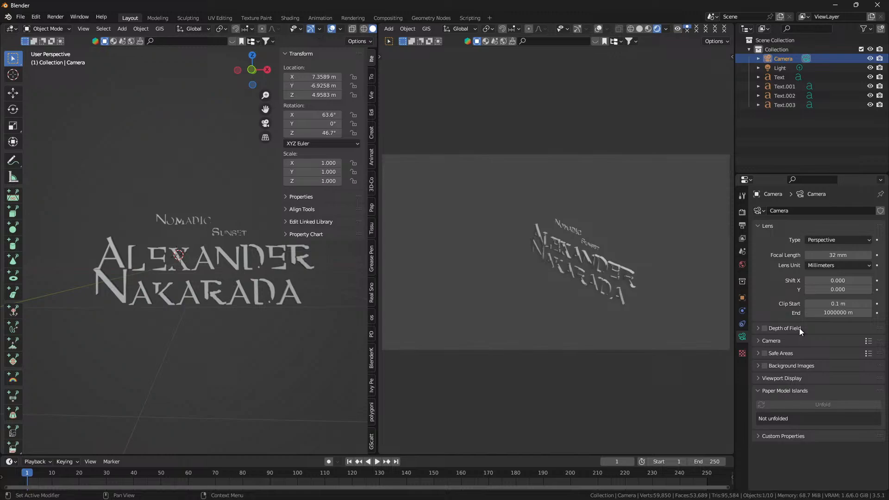
pyautogui.click(797, 377)
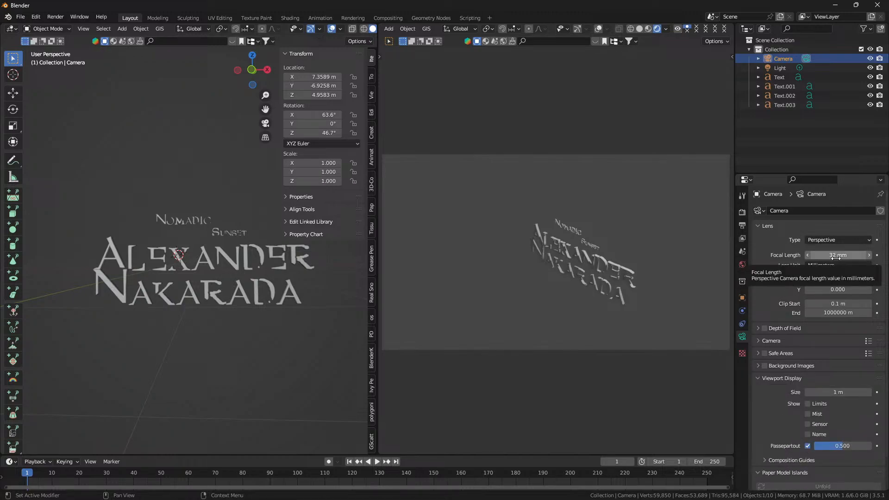
pyautogui.moveTo(840, 445); pyautogui.dragTo(872, 446)
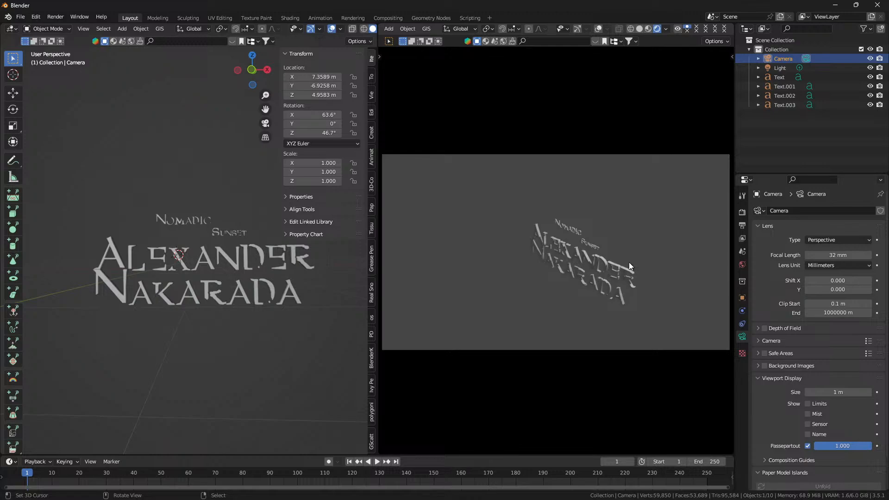
# Frame all the text almost head-on with the locked camera, placing it at about X 1.02 m, Y -4.94 m, Z 0.09 m
pyautogui.click(582, 265)
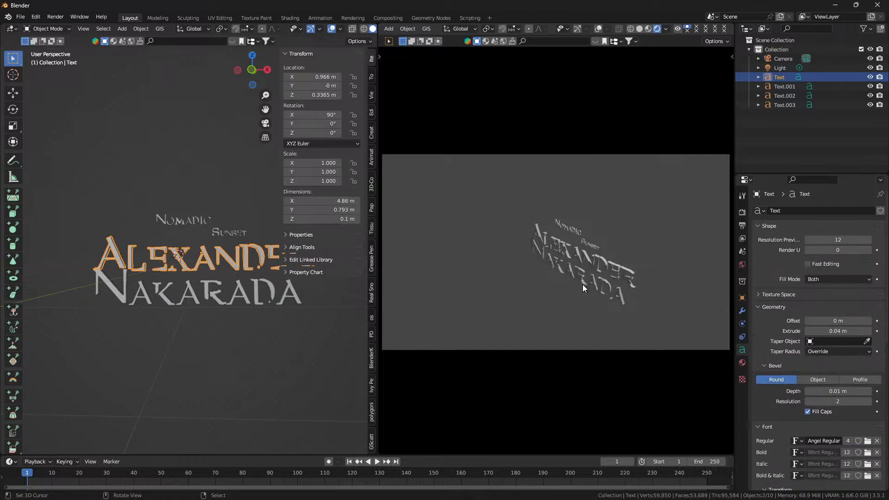
pyautogui.moveTo(583, 285); pyautogui.dragTo(684, 253)
pyautogui.scroll(6, 560, 271)
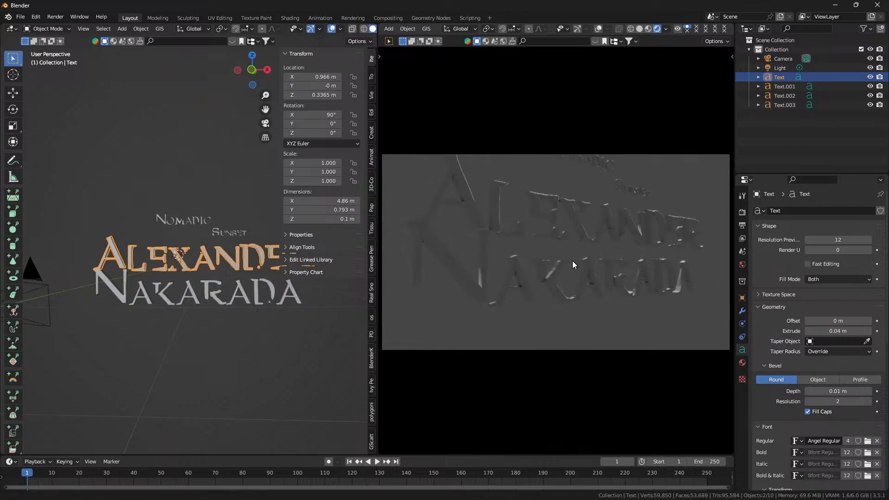
pyautogui.moveTo(572, 261); pyautogui.dragTo(599, 292)
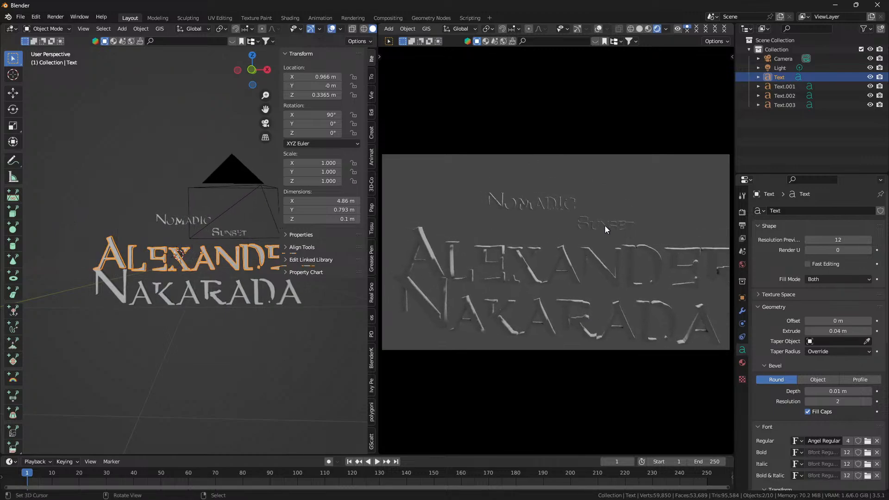
pyautogui.click(605, 226)
pyautogui.scroll(-2, 604, 203)
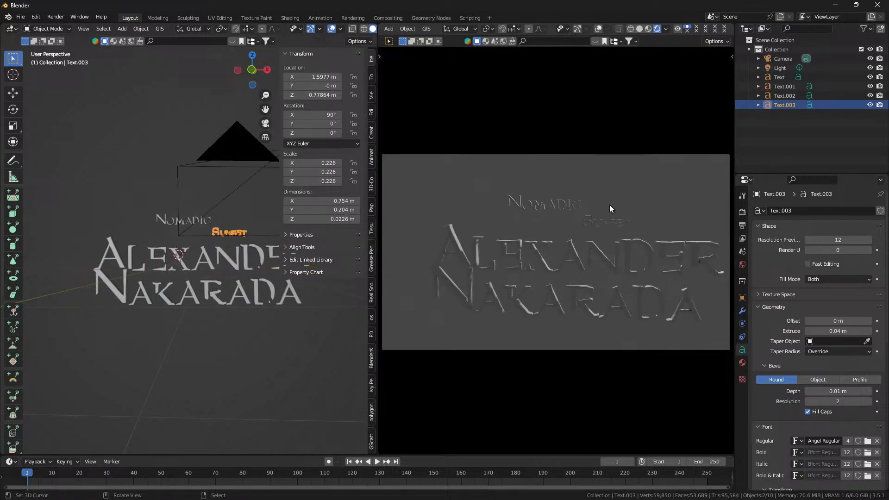
pyautogui.moveTo(630, 227); pyautogui.dragTo(637, 217)
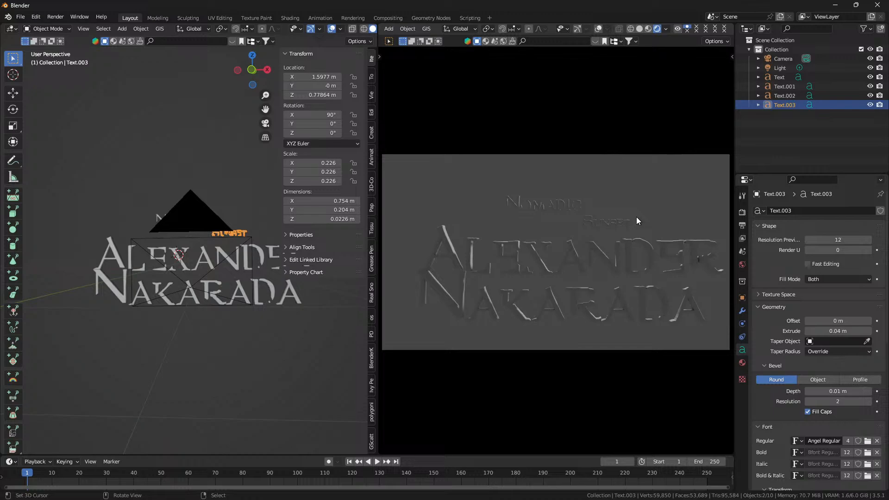
# Select the camera and clear its location to the world origin, leaving the Sunset text in place
pyautogui.hotkey('alt', 'g')
pyautogui.hotkey('ctrl', 'z')
pyautogui.click(187, 226)
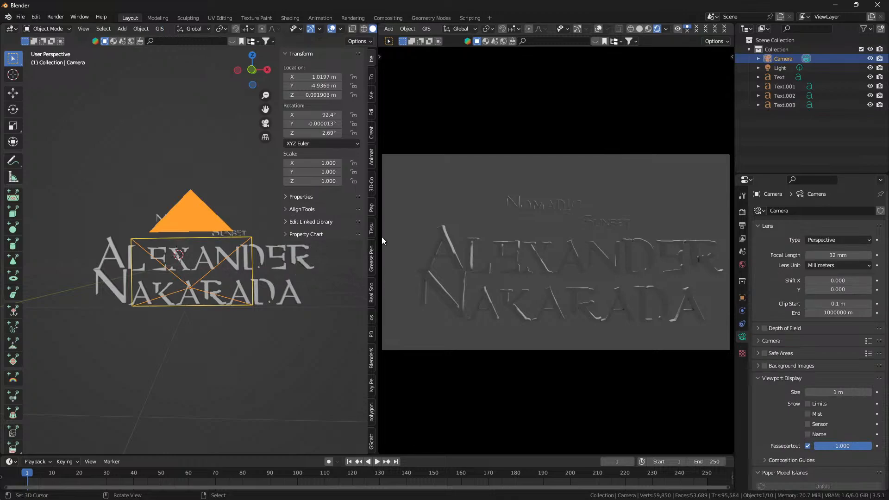
pyautogui.hotkey('alt', 'g')
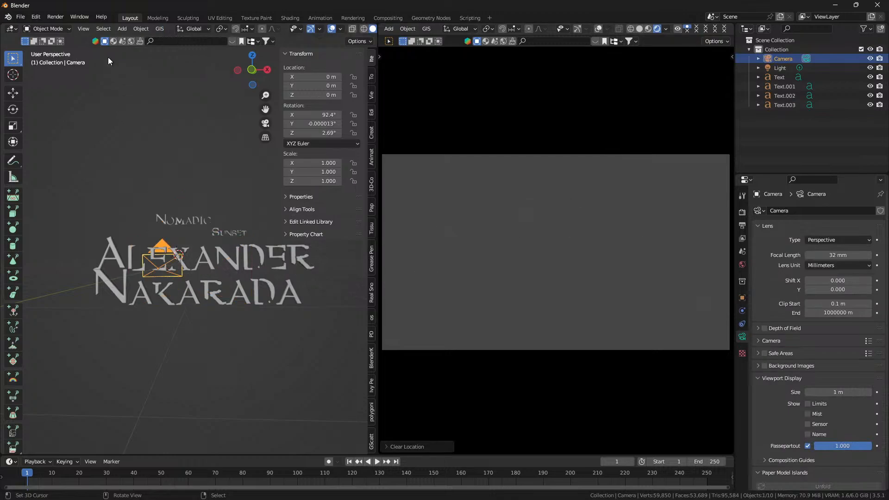
# Clear the camera's rotation and rotate it 90° about the X axis so it faces the text straight on
pyautogui.click(142, 28)
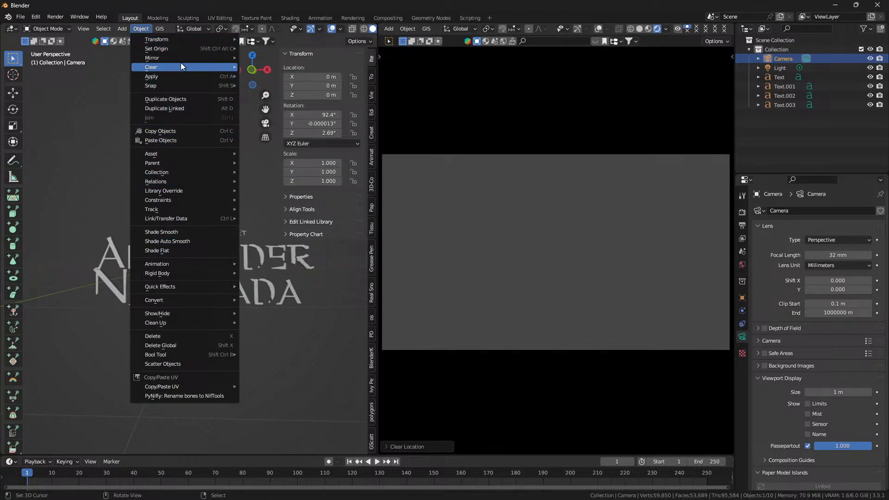
pyautogui.moveTo(181, 65)
pyautogui.click(273, 76)
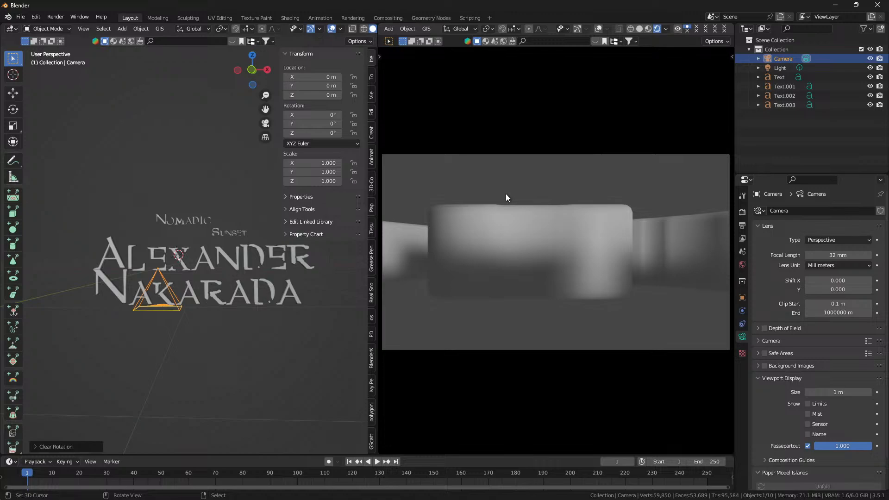
pyautogui.write('r')
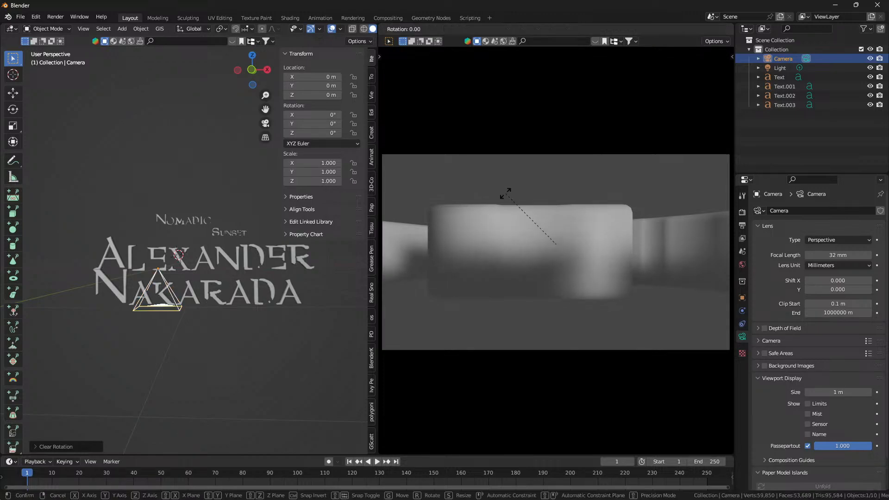
pyautogui.write('x90')
pyautogui.press('Return')
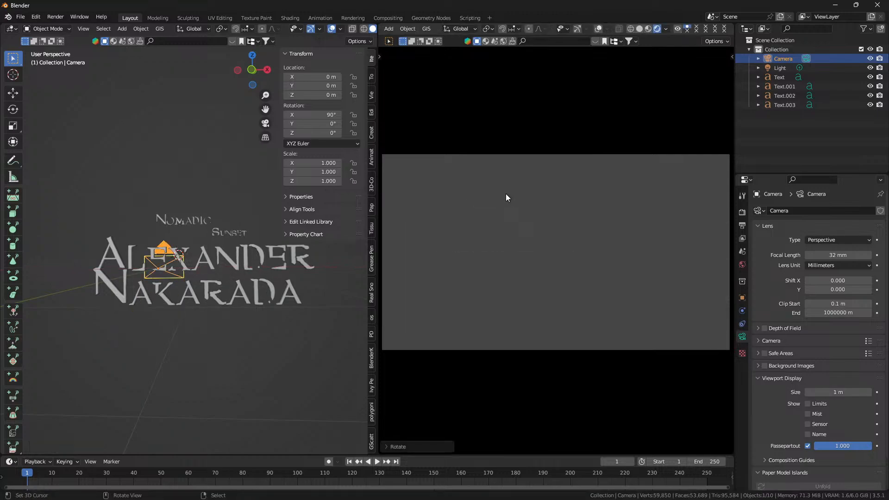
# Move the camera back along the Y axis to about -5.86 m
pyautogui.press('g')
pyautogui.press('y')
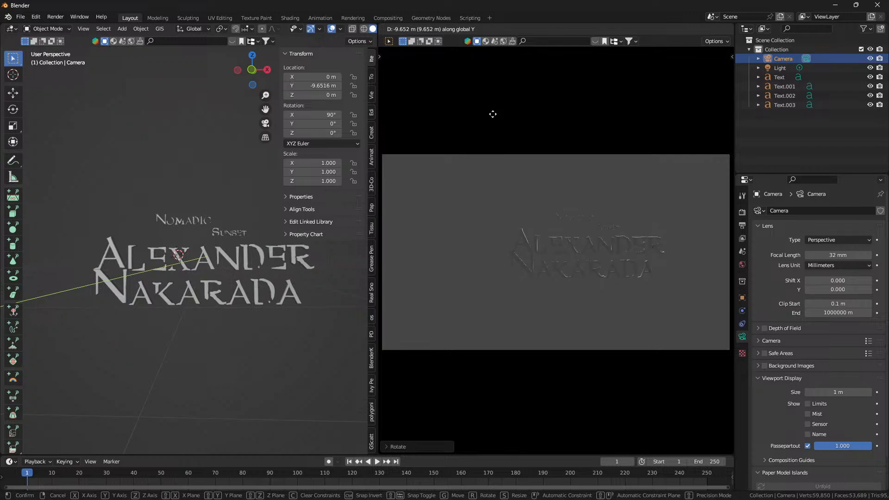
pyautogui.click(498, 132)
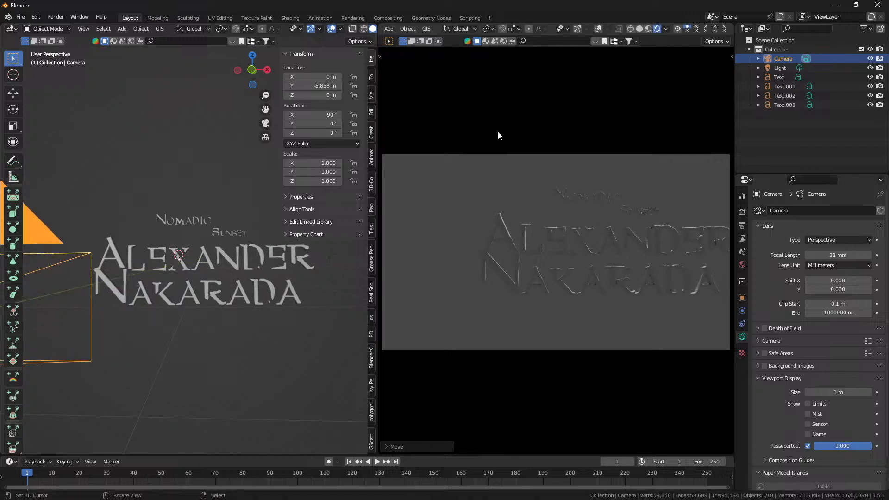
# Shift all four text objects along negative X to centre them in the camera frame, and bring the camera closer, to about Y -4.87 m
pyautogui.moveTo(118, 191); pyautogui.dragTo(224, 273)
pyautogui.press('g')
pyautogui.press('x')
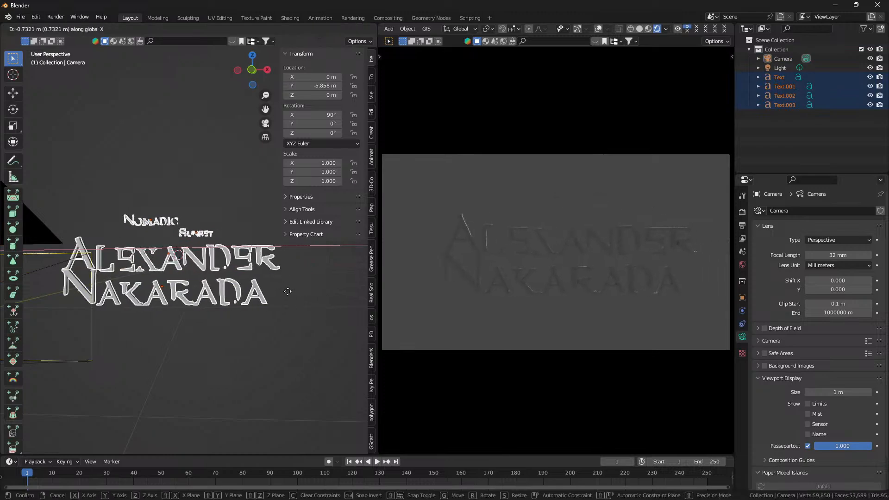
pyautogui.click(280, 291)
pyautogui.scroll(2, 540, 246)
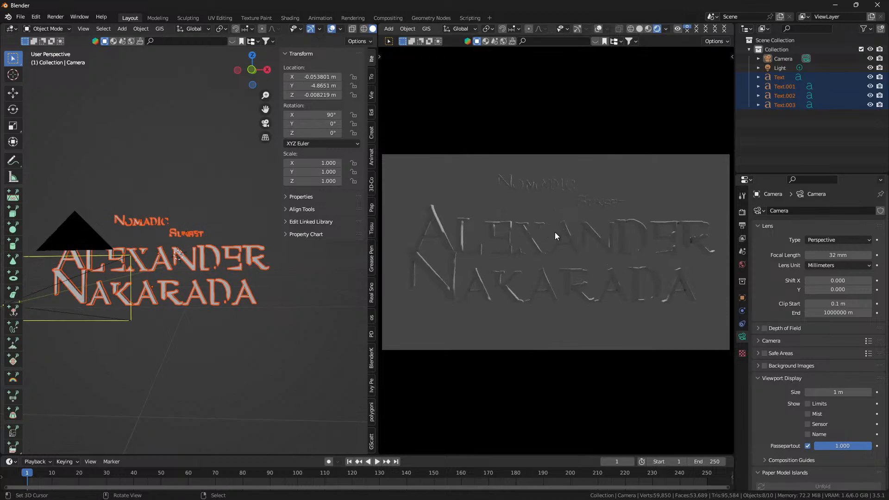
# Move the Nomadic and Sunset texts together about 0.24 m along X and -0.17 m along Z, keeping Y fixed
pyautogui.scroll(-6, 217, 305)
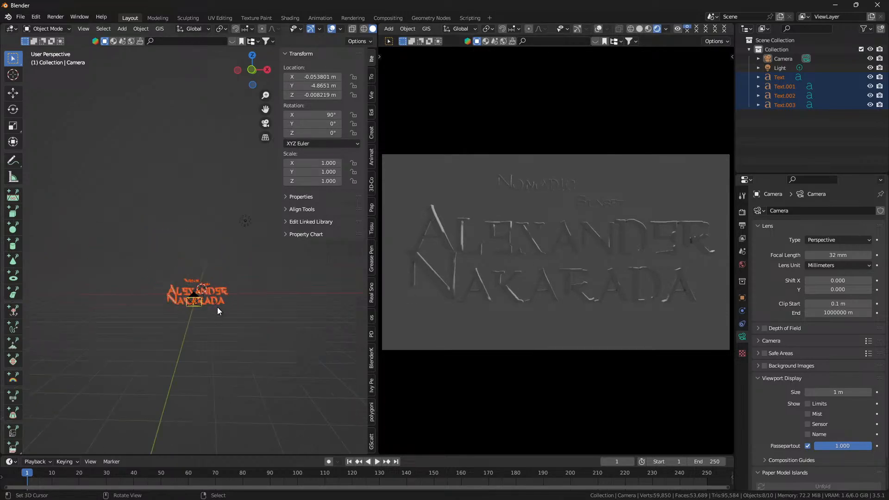
pyautogui.moveTo(218, 307); pyautogui.dragTo(296, 319)
pyautogui.click(552, 191)
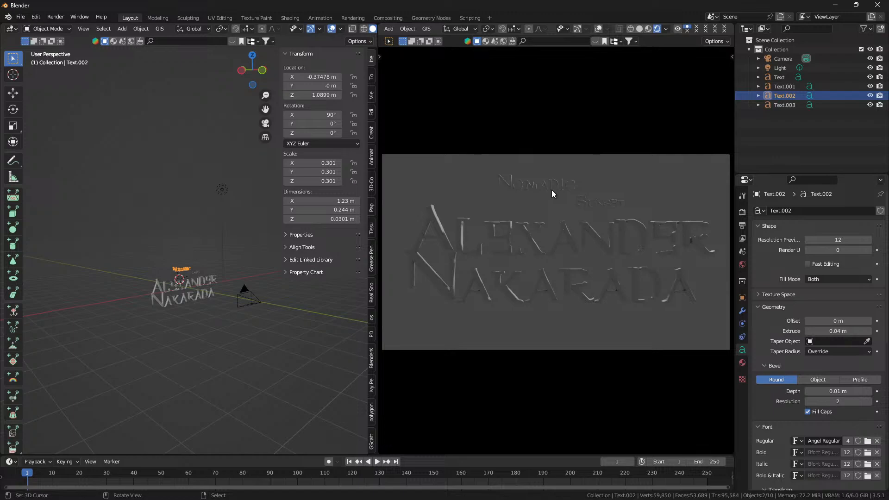
pyautogui.scroll(7, 196, 279)
pyautogui.scroll(-2, 196, 279)
pyautogui.moveTo(196, 280); pyautogui.dragTo(170, 286)
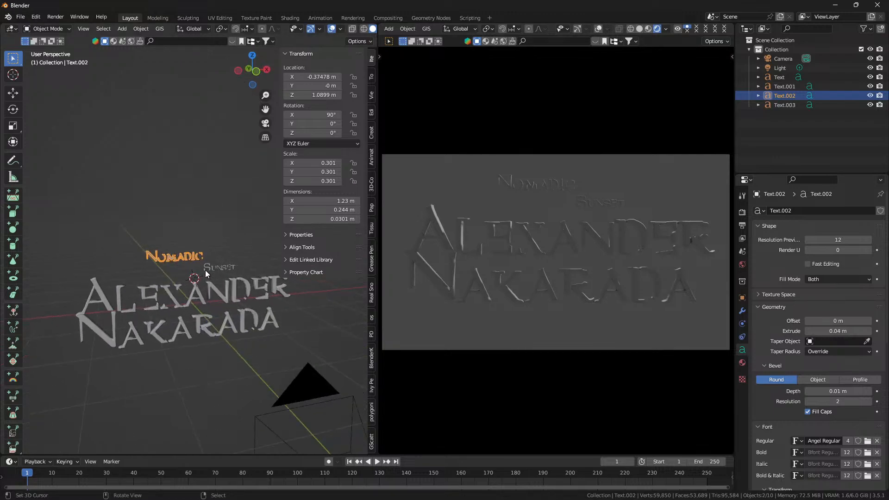
pyautogui.keyDown('shift'); pyautogui.click(206, 268); pyautogui.keyUp('shift')
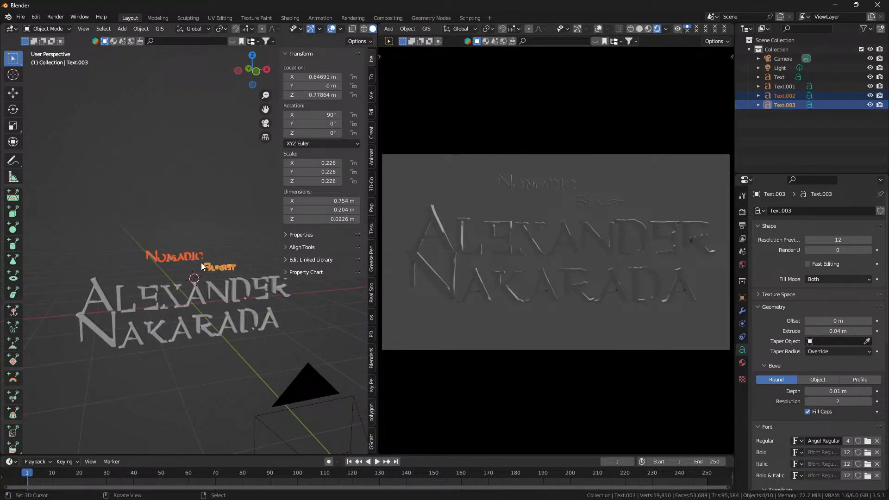
pyautogui.press('g')
pyautogui.hotkey('shift', 'y')
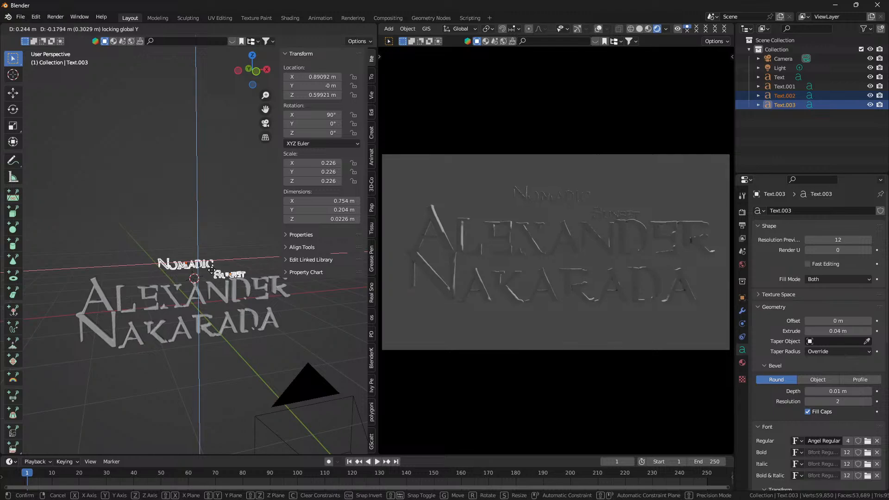
pyautogui.click(212, 270)
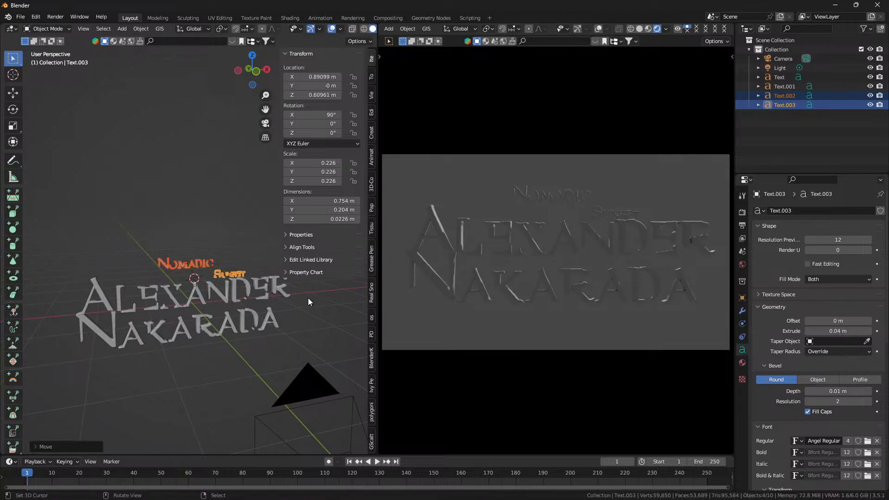
# Move only the Nomadic text within the XZ plane to about X 0.32 m, Z 0.86 m
pyautogui.click(207, 263)
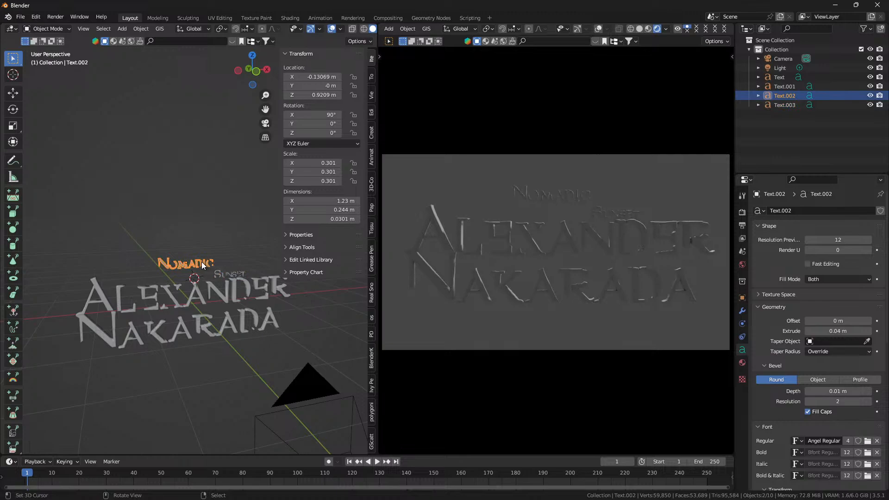
pyautogui.press('g')
pyautogui.hotkey('shift', 'y')
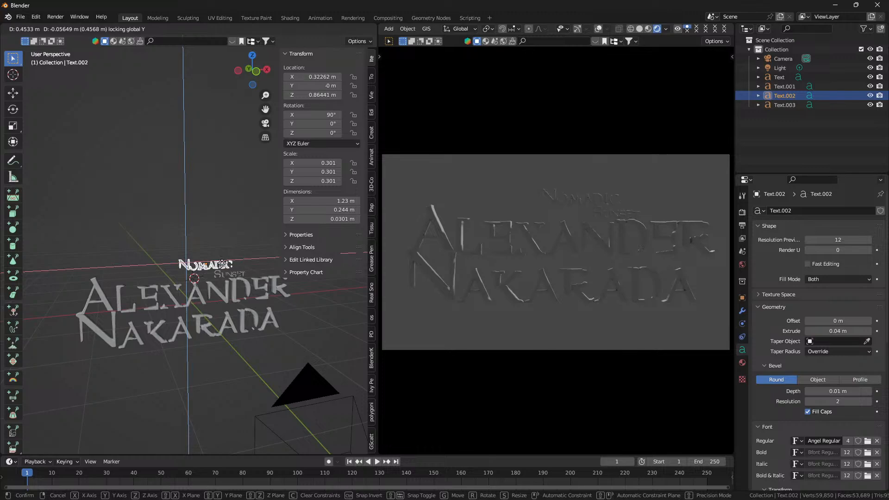
pyautogui.click(221, 263)
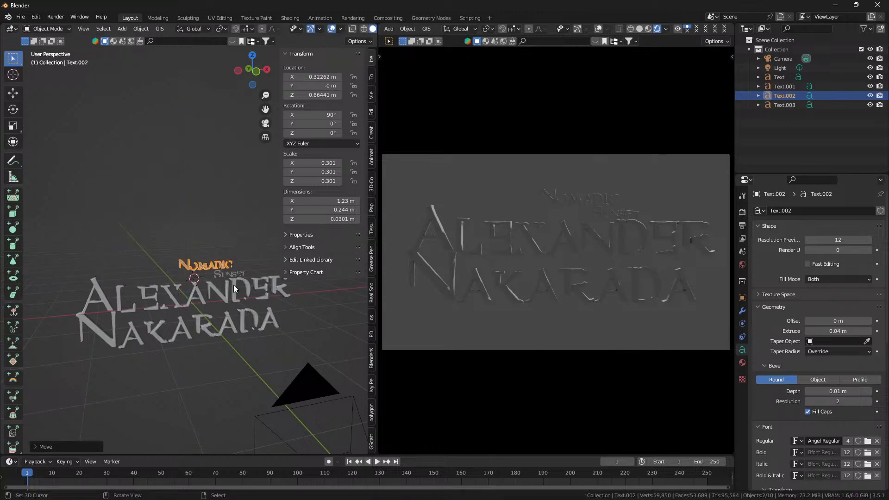
# Snap the 3D cursor to the selected Nomadic text
pyautogui.moveTo(226, 268)
pyautogui.mouseDown()
pyautogui.moveTo(267, 271)
pyautogui.moveTo(219, 263)
pyautogui.mouseUp()
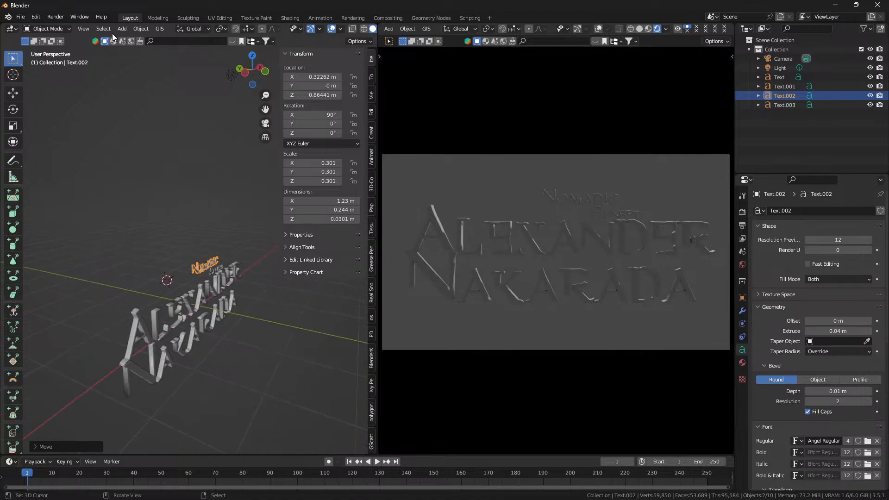
pyautogui.click(145, 29)
pyautogui.moveTo(205, 85)
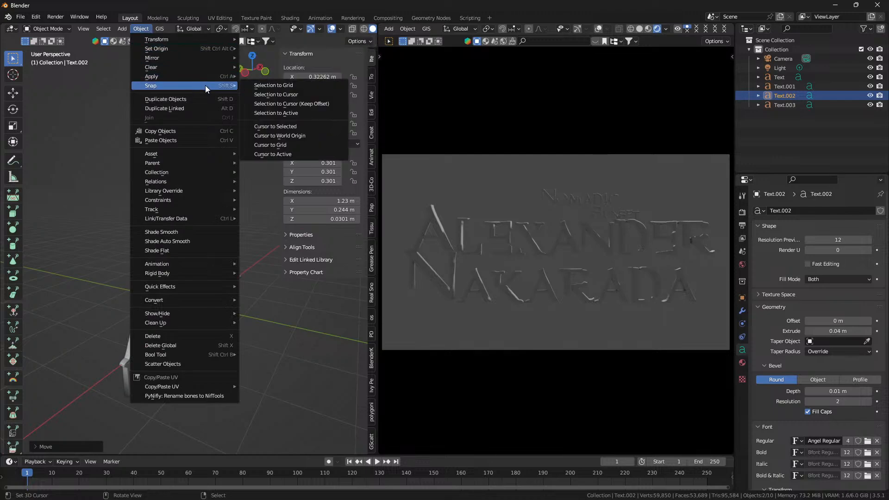
pyautogui.click(282, 125)
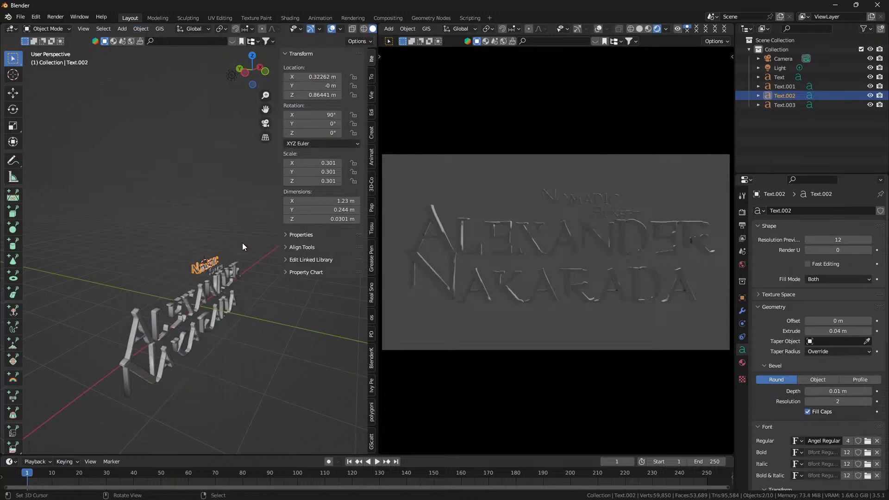
# Add a point light at the 3D cursor and pull it in front of the Nomadic text to about Y -0.11 m
pyautogui.hotkey('shift', 'a')
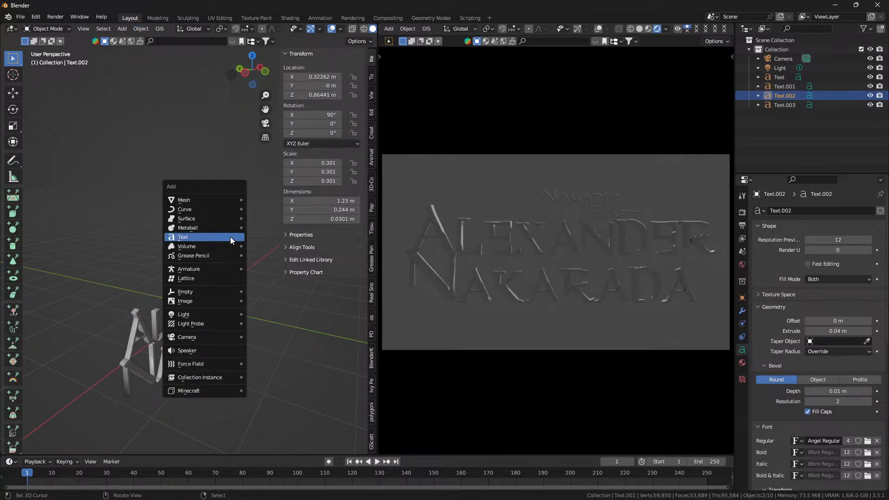
pyautogui.moveTo(227, 315)
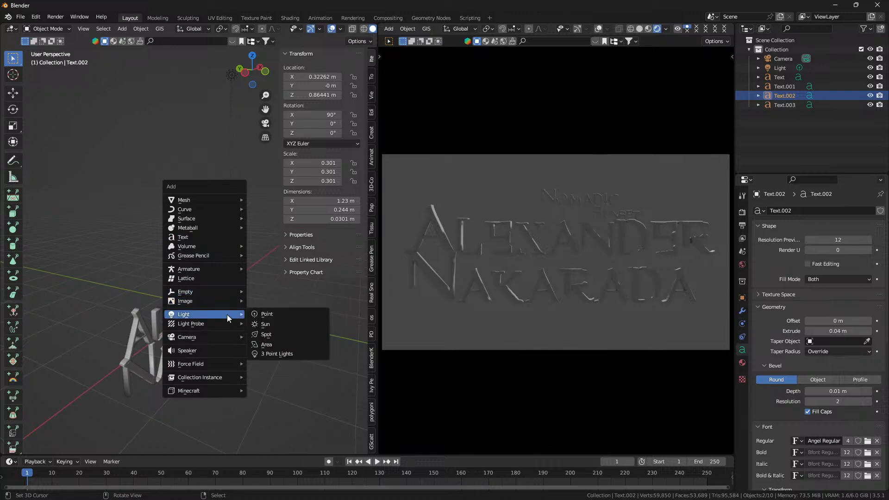
pyautogui.click(288, 315)
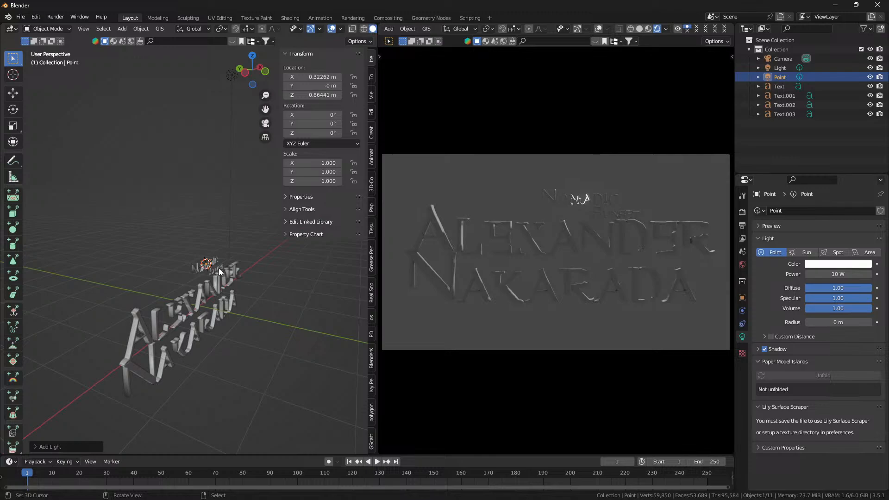
pyautogui.press('g')
pyautogui.press('y')
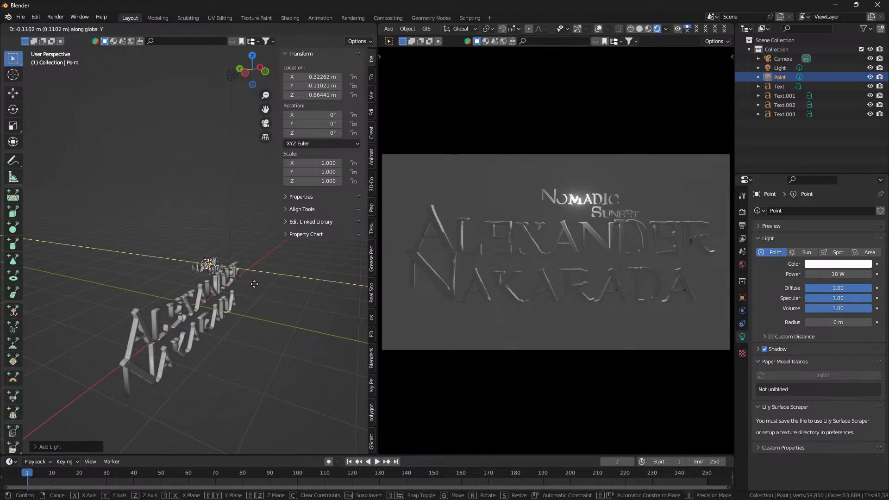
pyautogui.click(255, 284)
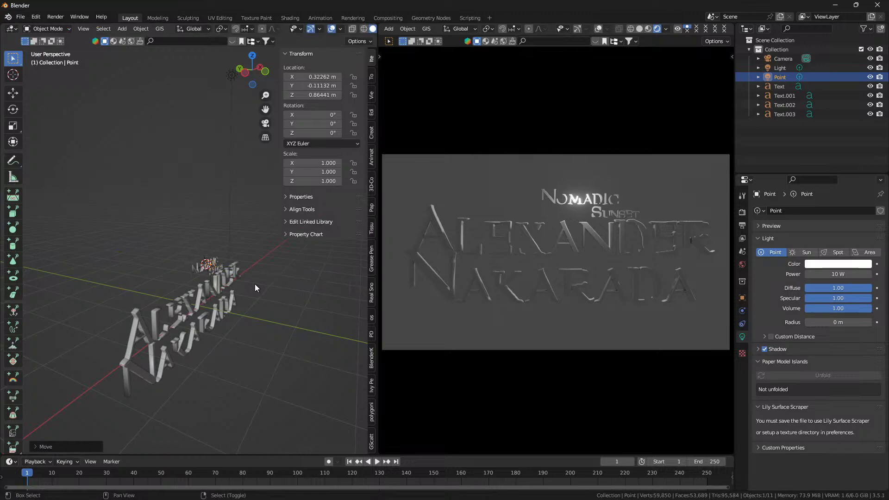
# Tint the point light blue with hue 0.591 and saturation 0.803, and move it along Y to about -0.135 m
pyautogui.click(849, 266)
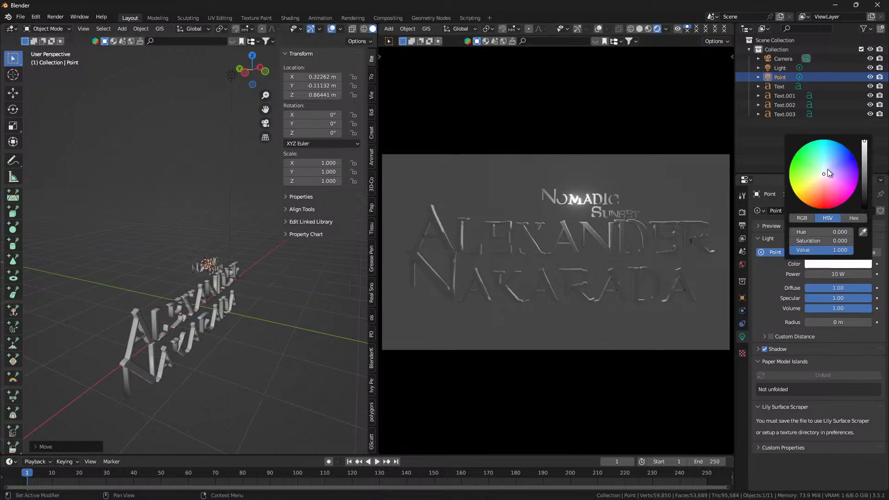
pyautogui.moveTo(828, 170); pyautogui.dragTo(832, 158)
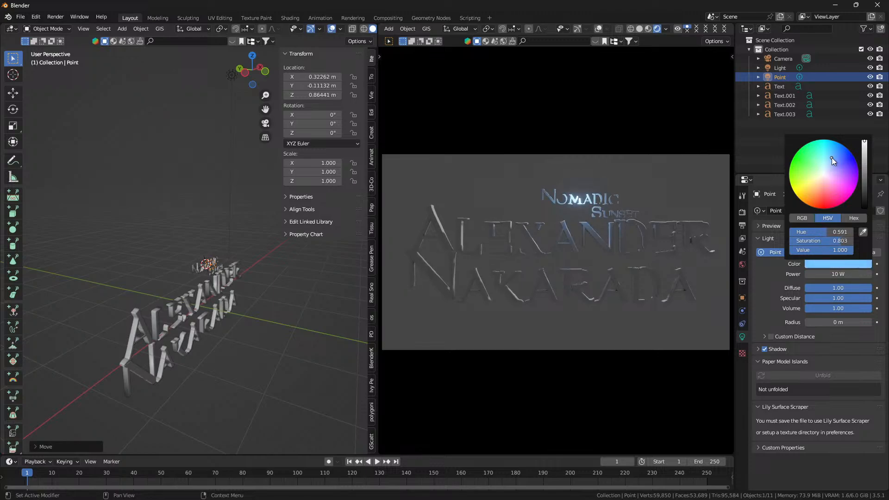
pyautogui.press('g')
pyautogui.press('y')
pyautogui.click(243, 275)
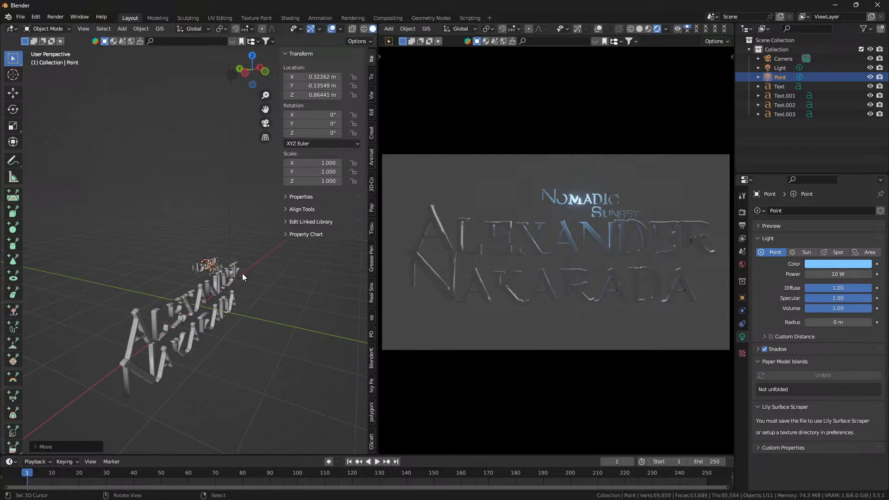
# Move the point light to about Z 0.887 m and along X to about -0.50 m, beside the start of the Nomadic text
pyautogui.press('g')
pyautogui.press('z')
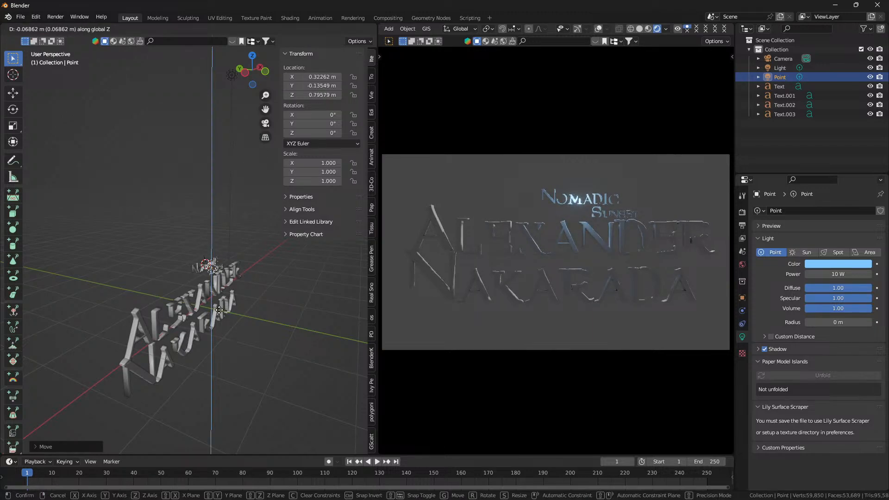
pyautogui.click(221, 263)
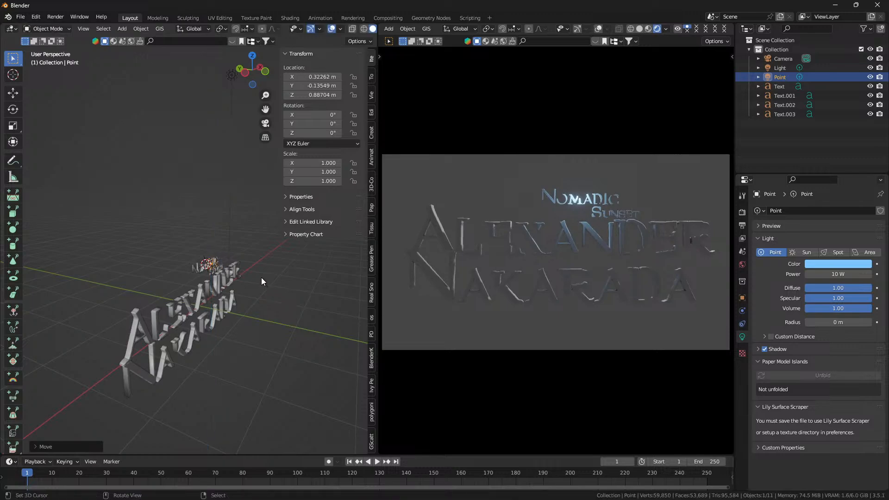
pyautogui.press('g')
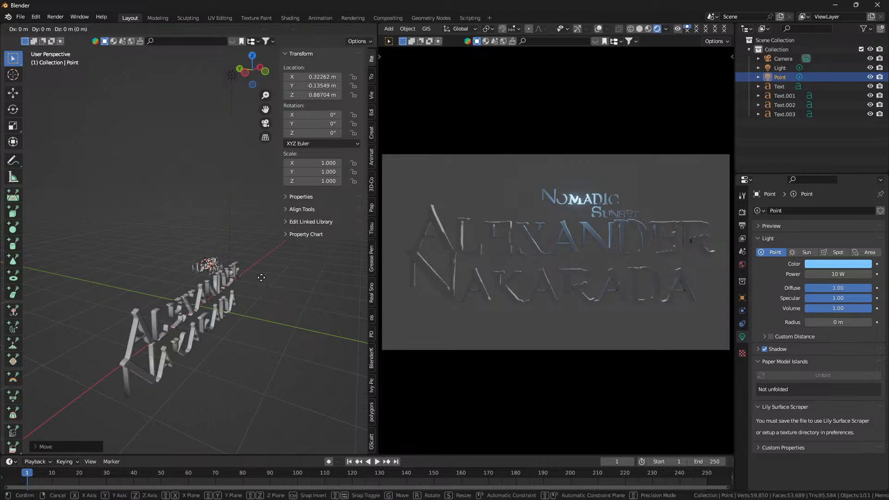
pyautogui.press('x')
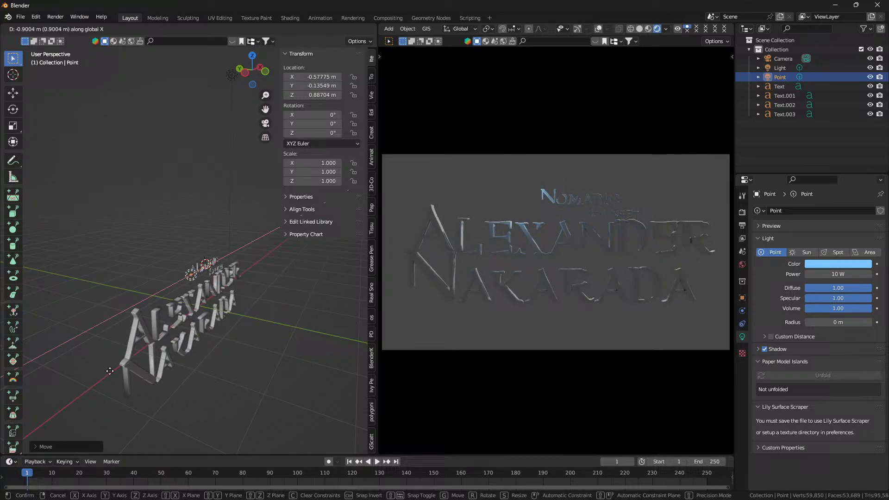
pyautogui.click(128, 361)
# Duplicate the point light along X, placing the copy at about X 0.34 m
pyautogui.hotkey('shift', 'd')
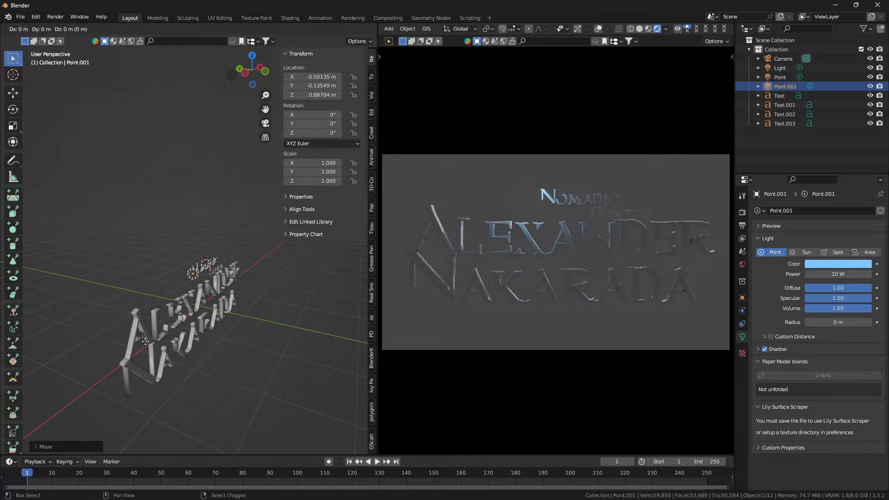
pyautogui.press('x')
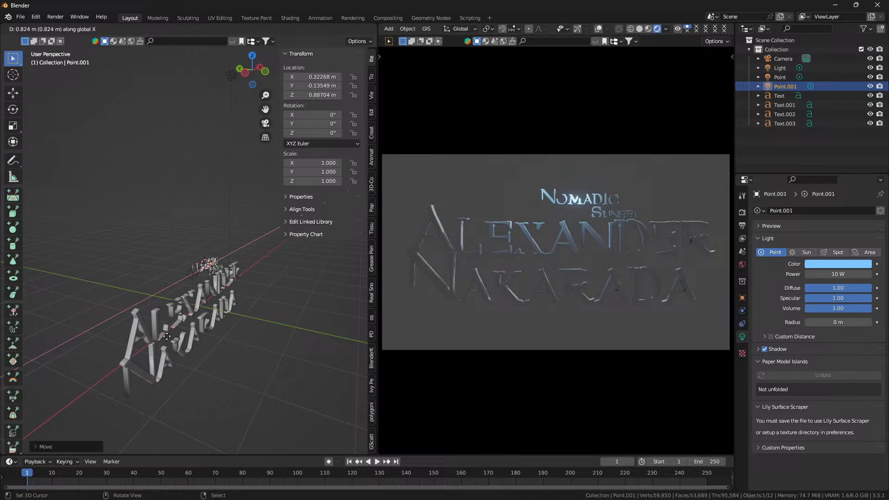
pyautogui.click(167, 336)
# Duplicate the selected point light along X, placing the new copy at about X 1.52 m
pyautogui.hotkey('shift', 'd')
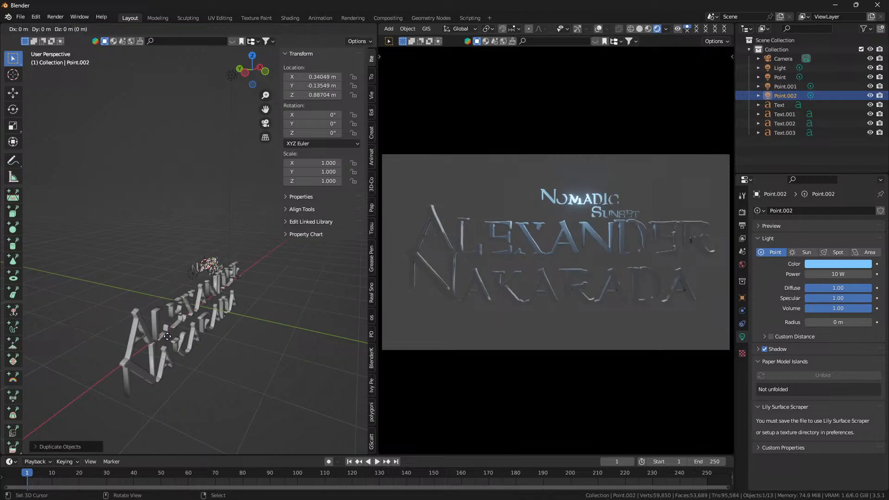
pyautogui.press('x')
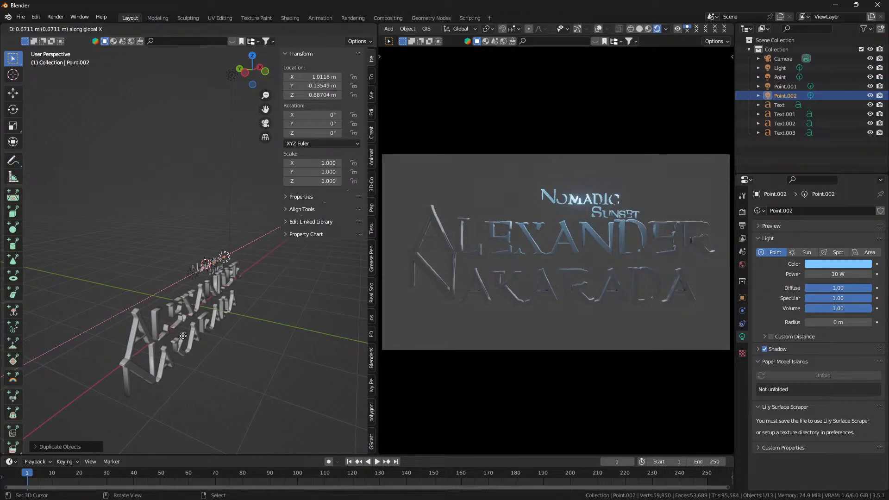
pyautogui.click(177, 341)
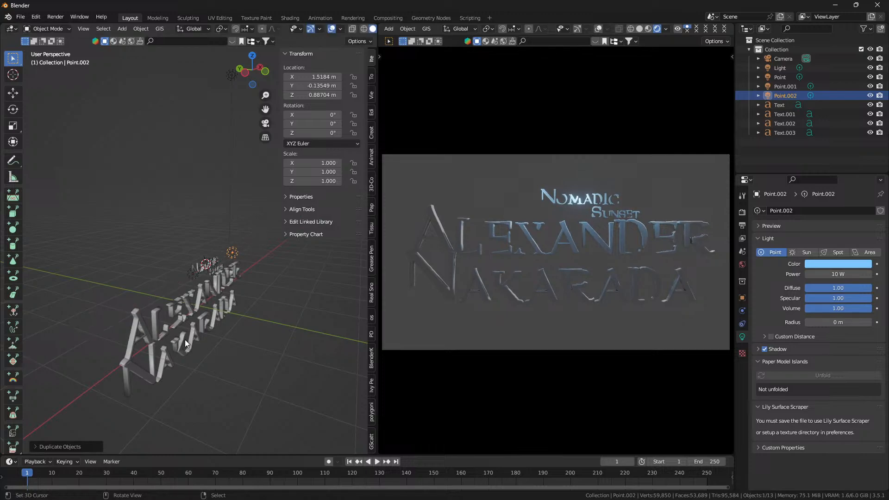
# Duplicate the blue light at the start of the Nomadic text along X, placing the copy at about X -2.0 m
pyautogui.click(194, 274)
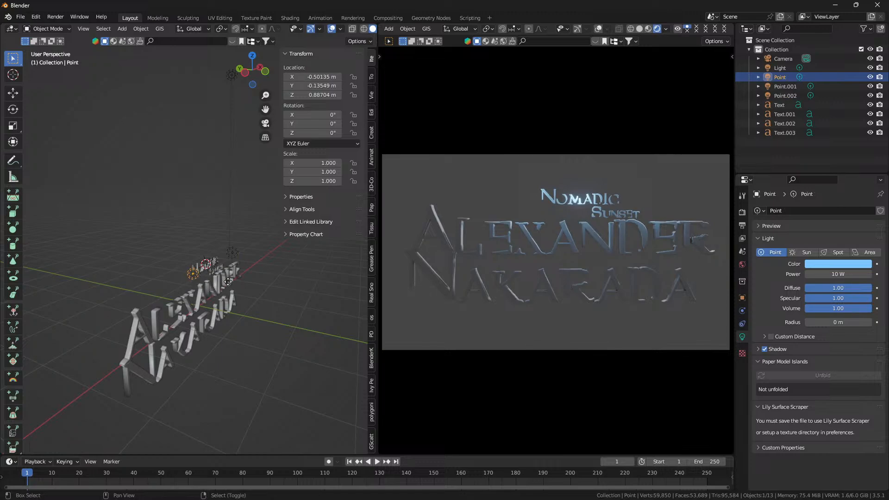
pyautogui.hotkey('shift', 'd')
pyautogui.press('x')
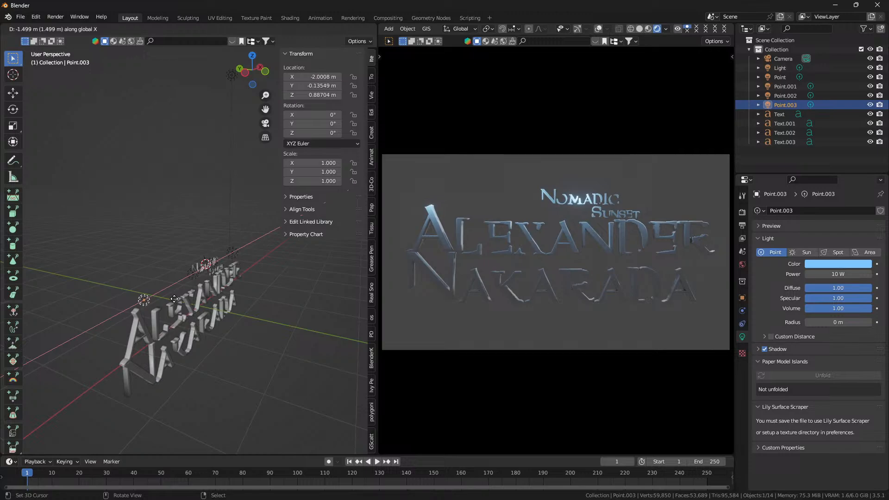
pyautogui.click(174, 298)
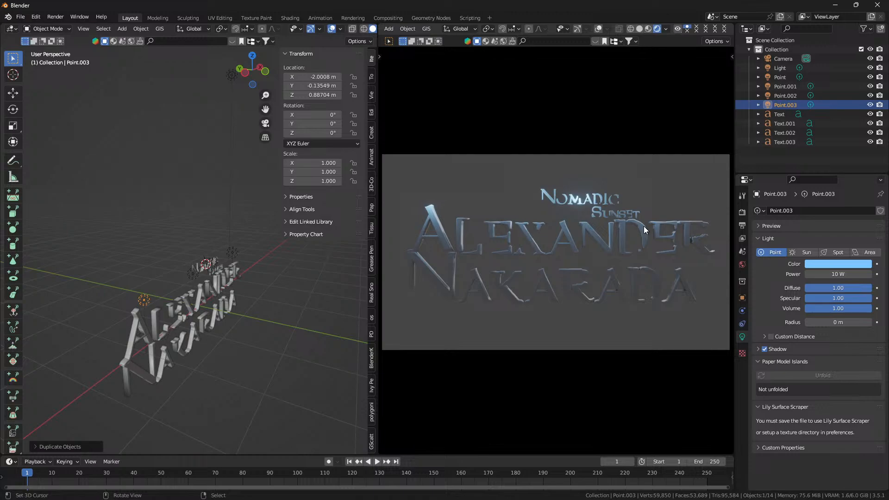
# Move the blue light at the far positive X end along X to about 1.77 m
pyautogui.click(232, 252)
pyautogui.press('g')
pyautogui.press('x')
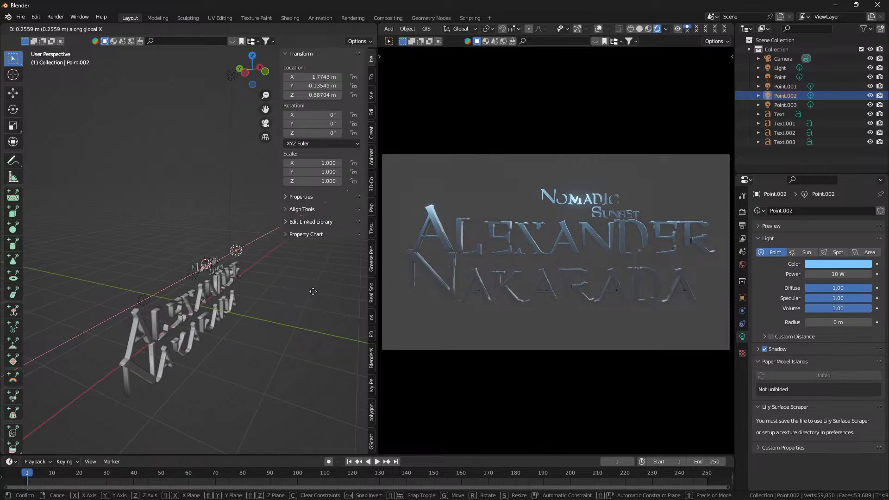
pyautogui.click(307, 302)
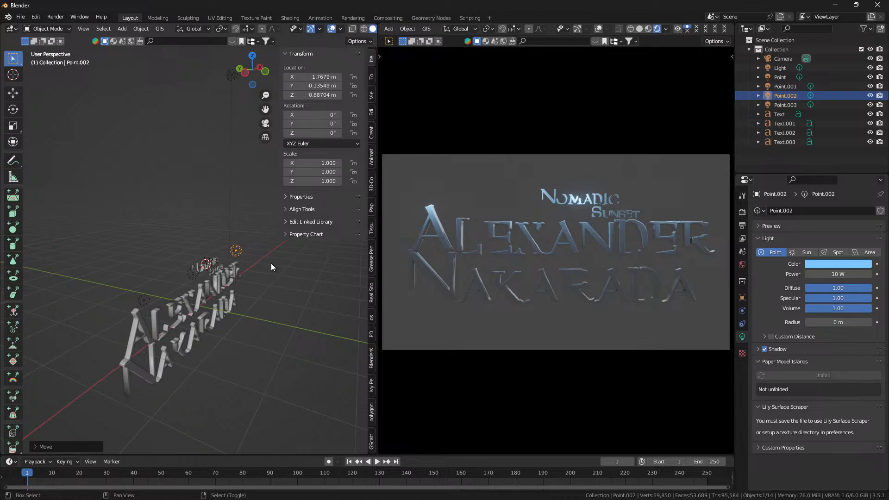
# Duplicate the light along X to about 1.0 m and tint the copy darkened red with hue 0.023 and saturation 0.778
pyautogui.hotkey('shift', 'd')
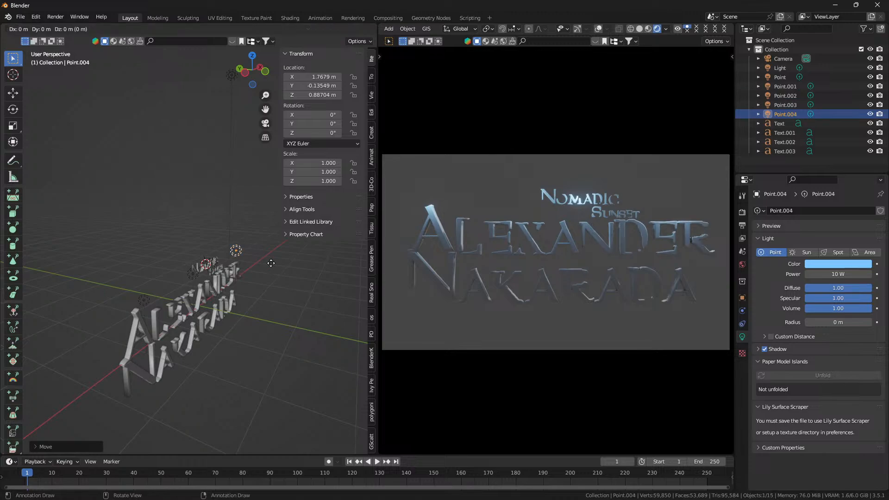
pyautogui.press('x')
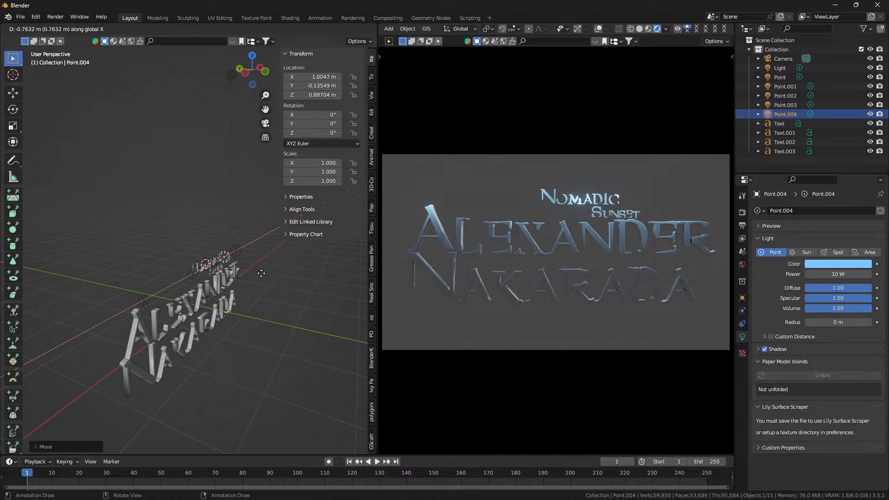
pyautogui.click(261, 273)
pyautogui.click(843, 265)
pyautogui.moveTo(823, 185); pyautogui.dragTo(820, 191)
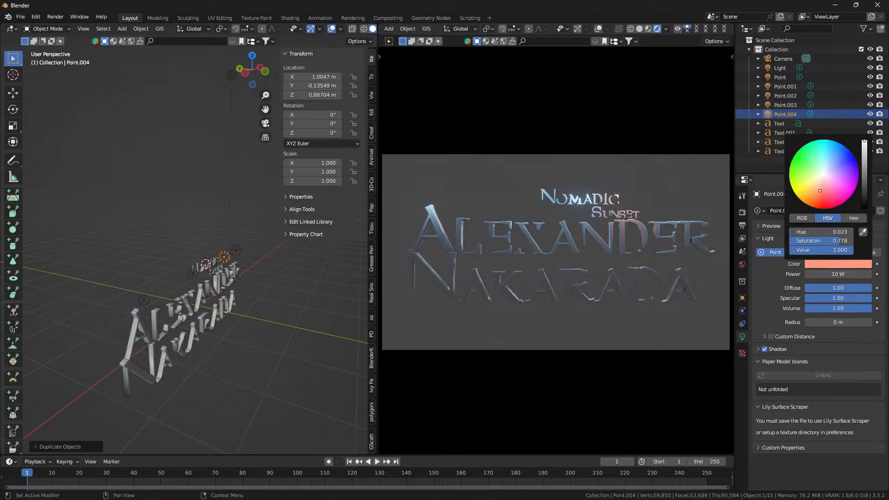
pyautogui.click(864, 157)
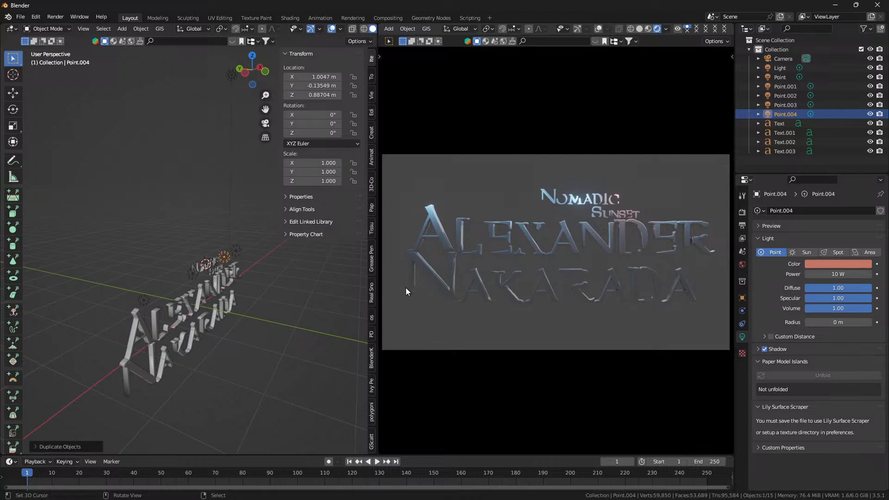
# Duplicate the red light with Y locked, placing the copy at about X 0.38 m and Z 0.65 m
pyautogui.moveTo(257, 272); pyautogui.dragTo(218, 271)
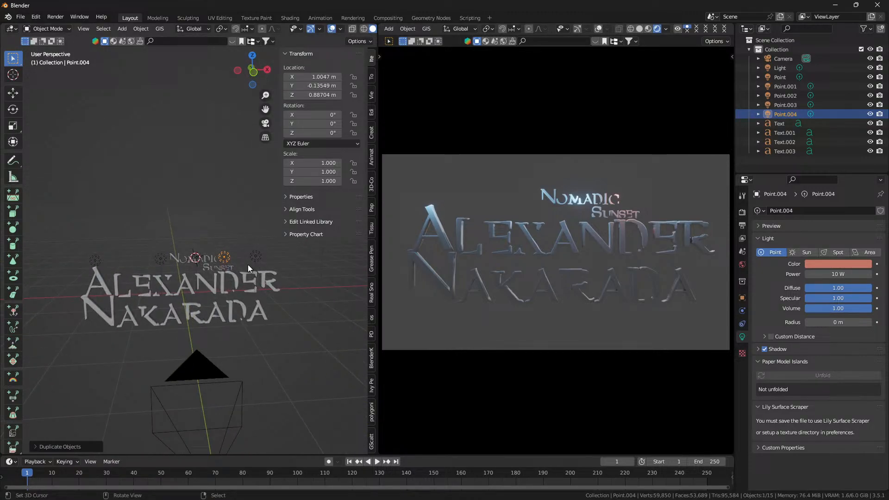
pyautogui.hotkey('shift', 'd')
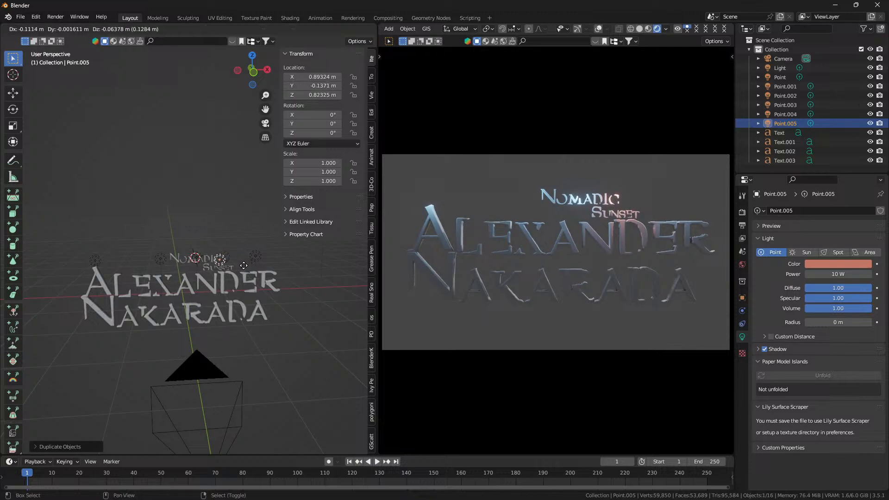
pyautogui.hotkey('shift', 'y')
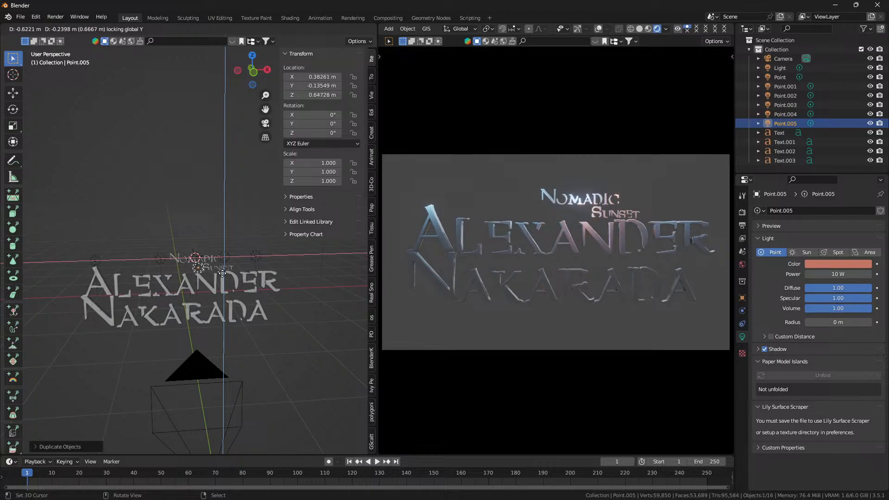
pyautogui.click(222, 273)
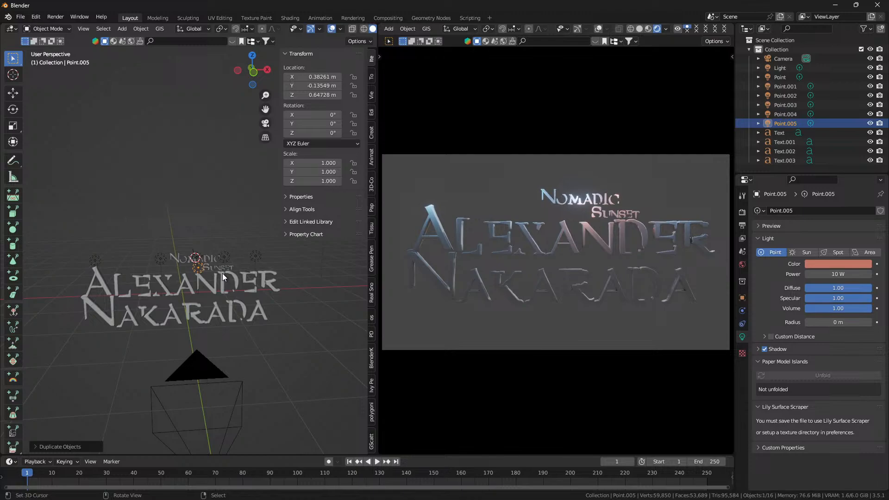
# Raise the Sunset and Nomadic texts together by about 0.011 m along Z
pyautogui.click(212, 268)
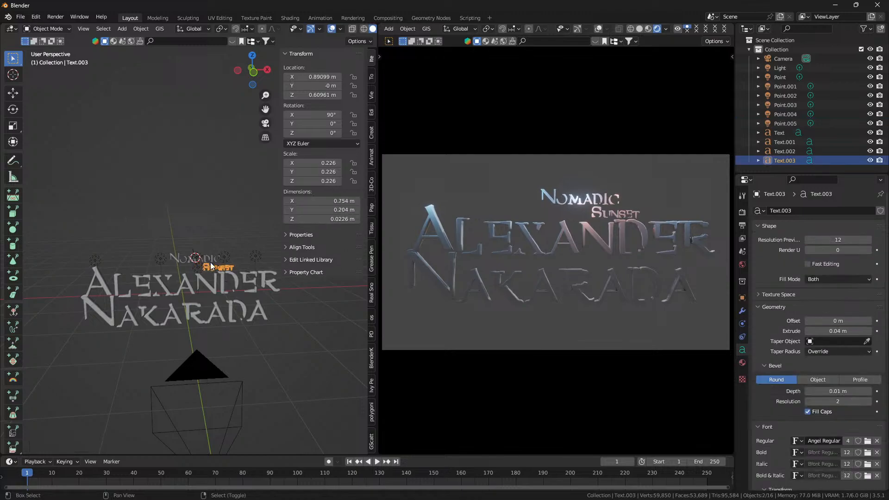
pyautogui.keyDown('shift'); pyautogui.click(208, 258); pyautogui.keyUp('shift')
pyautogui.press('g')
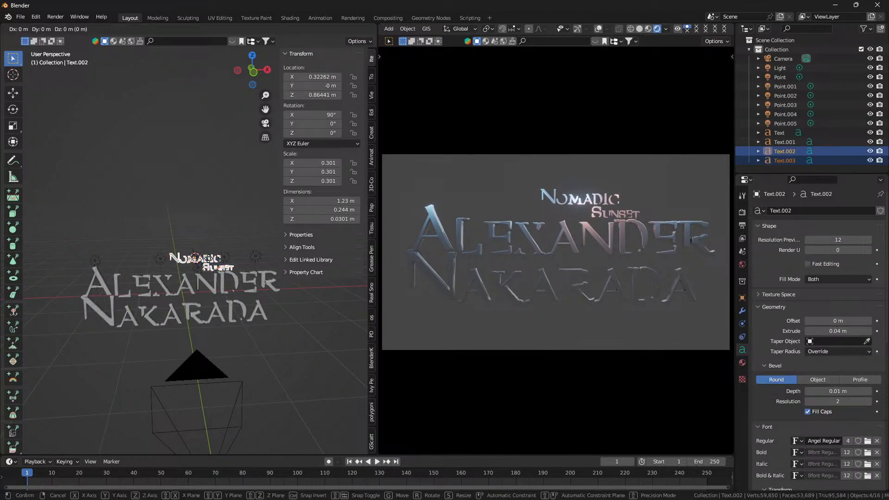
pyautogui.press('z')
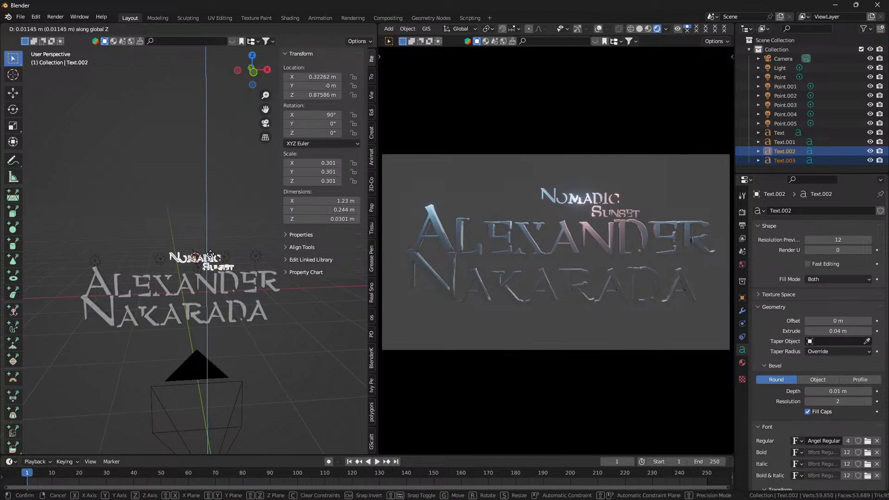
pyautogui.click(211, 254)
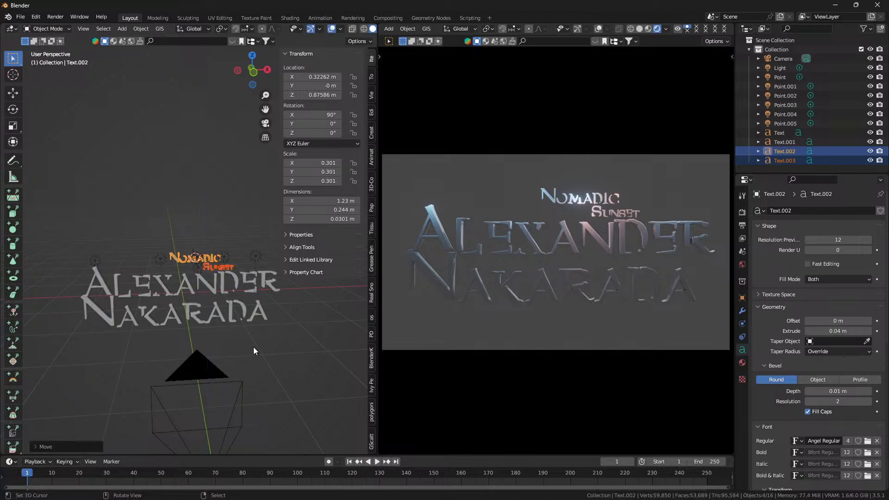
# Set the world background to a near-black blue with hue 0.564, saturation 1.000 and value about 0.005
pyautogui.click(742, 264)
pyautogui.click(849, 272)
pyautogui.moveTo(865, 191); pyautogui.dragTo(864, 209)
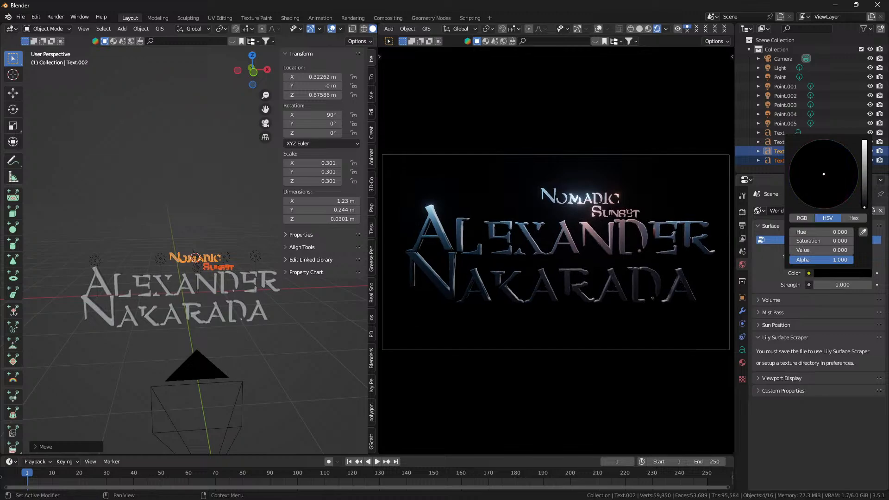
pyautogui.moveTo(864, 207); pyautogui.dragTo(865, 205)
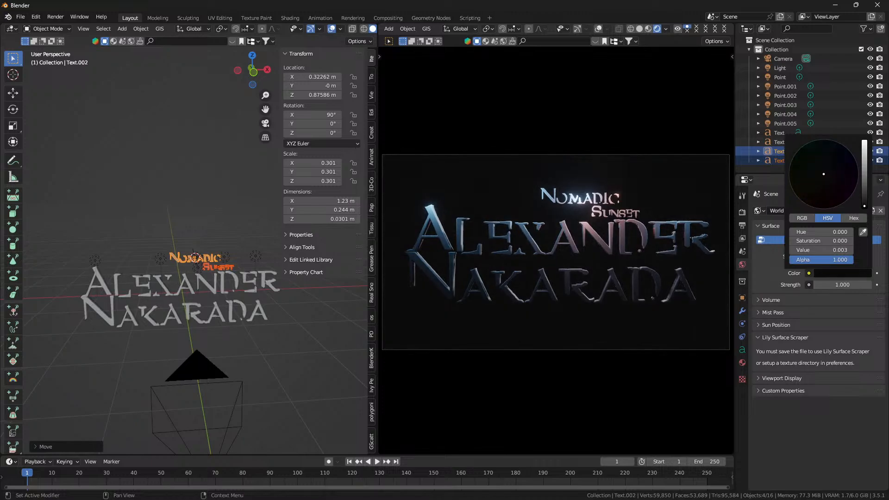
pyautogui.moveTo(864, 206); pyautogui.dragTo(865, 204)
pyautogui.moveTo(831, 168)
pyautogui.mouseDown()
pyautogui.moveTo(844, 155)
pyautogui.moveTo(836, 141)
pyautogui.mouseUp()
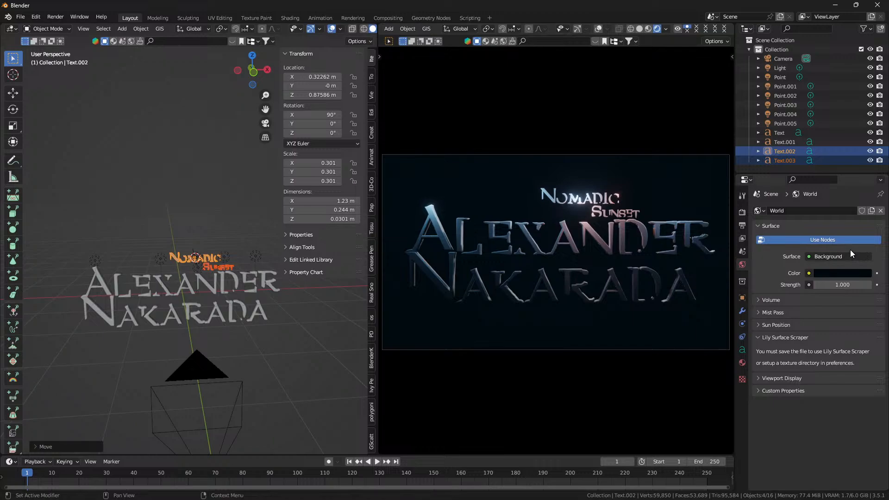
pyautogui.click(855, 275)
pyautogui.click(856, 273)
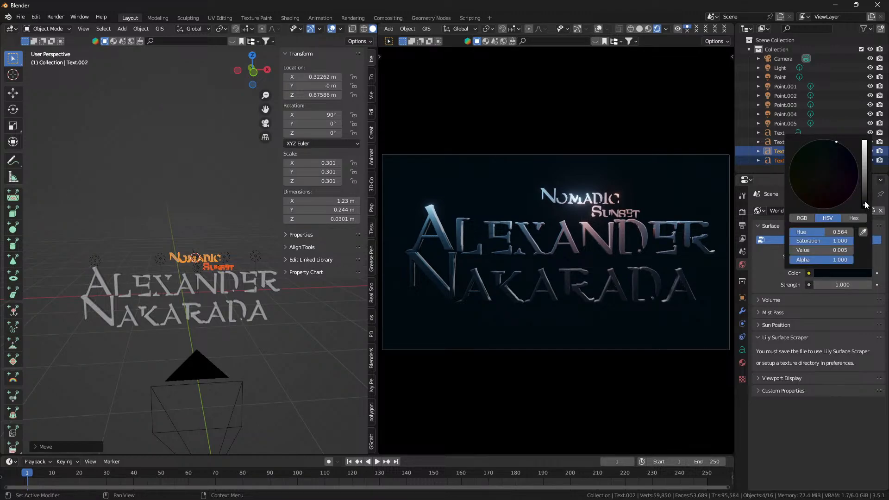
pyautogui.click(866, 204)
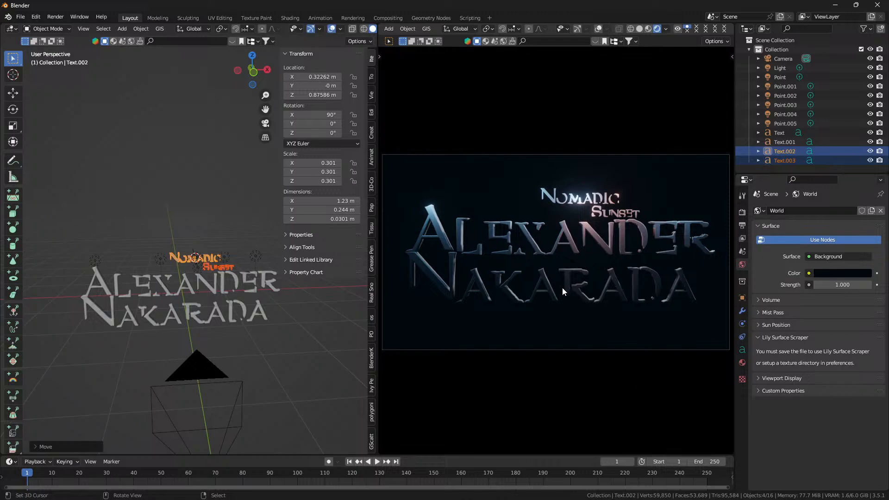
# Duplicate the lower red light near the Sunset text down along Z, placing the copy at about Z -0.10 m
pyautogui.click(226, 258)
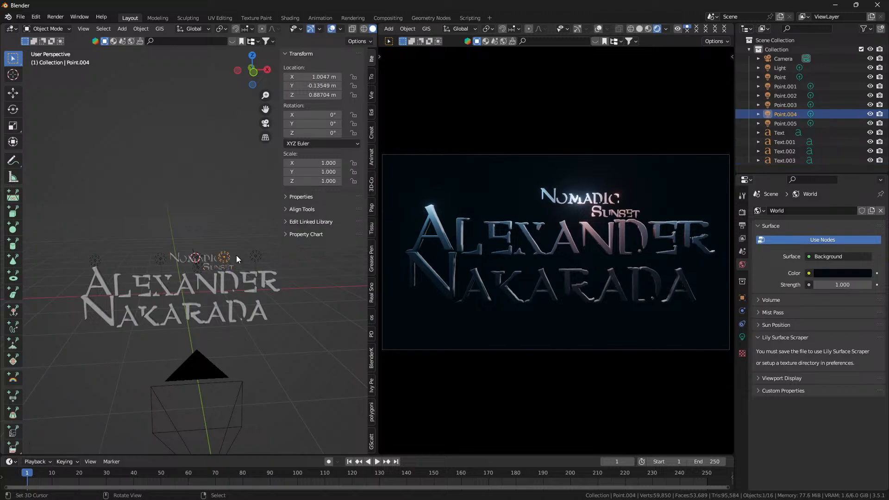
pyautogui.click(198, 269)
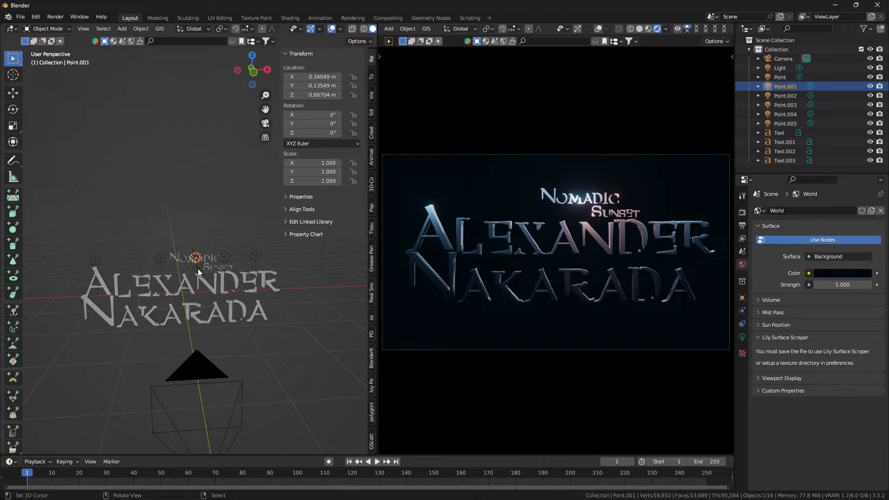
pyautogui.click(198, 269)
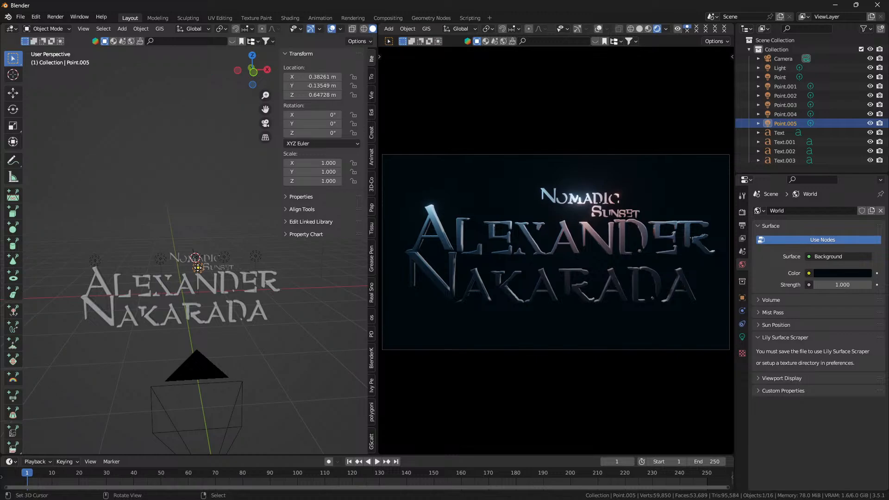
pyautogui.hotkey('shift', 'd')
pyautogui.press('z')
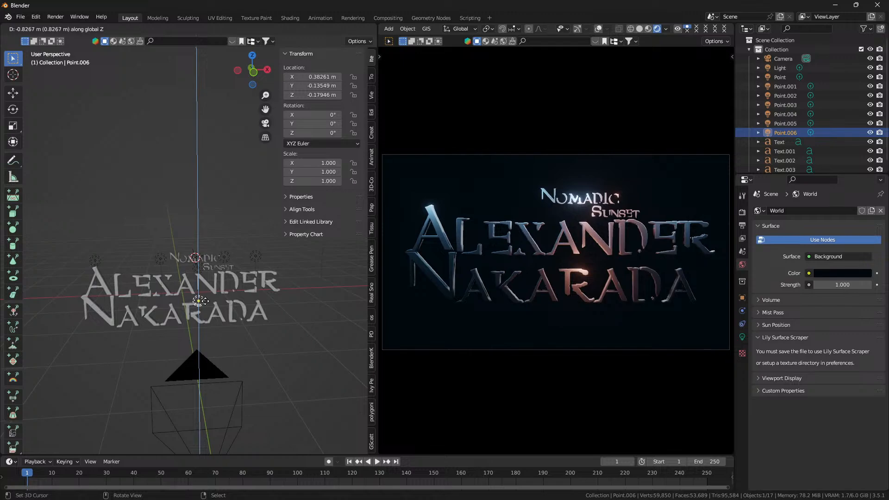
# Move the copied red light along X to about -1.05 m
pyautogui.hotkey('shift', 'd')
pyautogui.press('x')
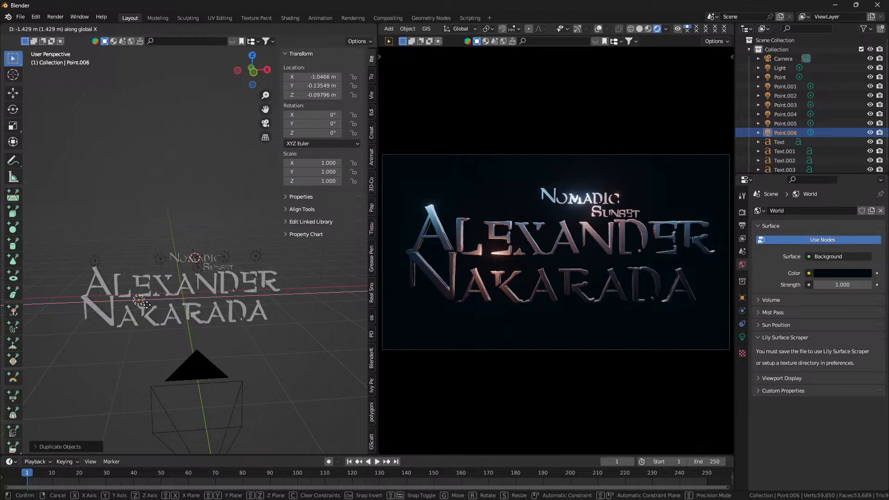
pyautogui.click(146, 304)
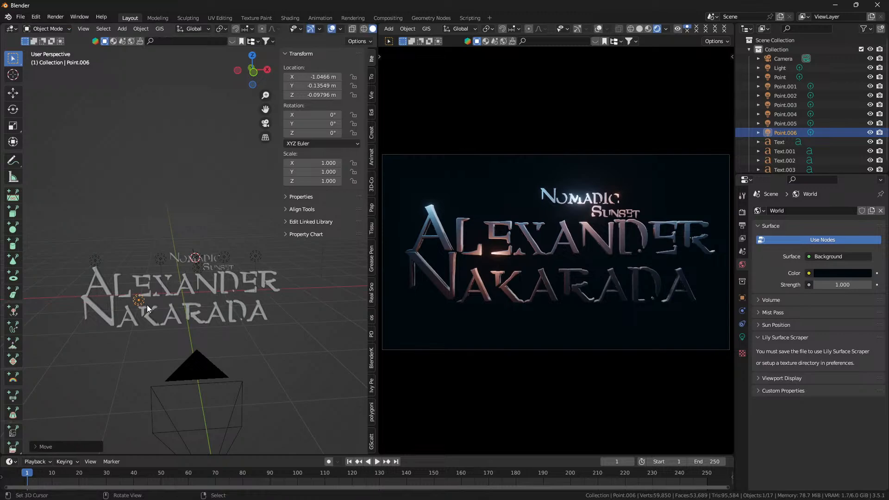
# Lower the copied red light along Z to about -0.36 m and move it along X to about -2.74 m
pyautogui.press('g')
pyautogui.press('z')
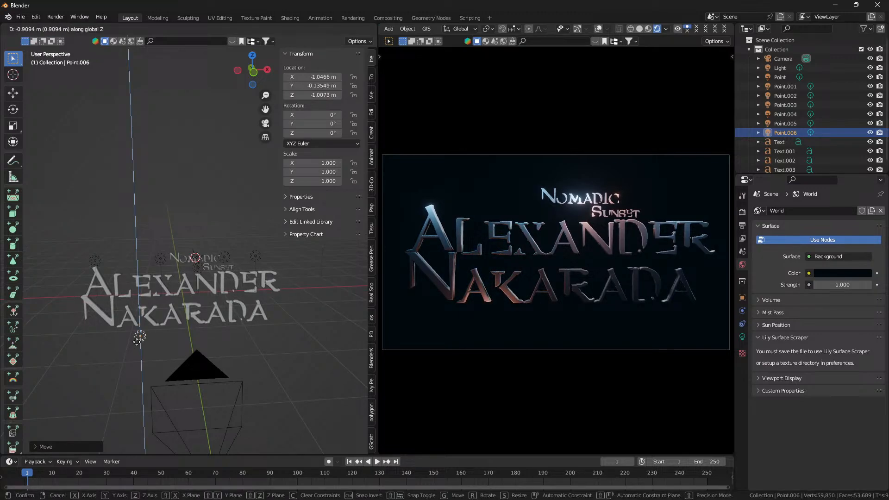
pyautogui.click(153, 308)
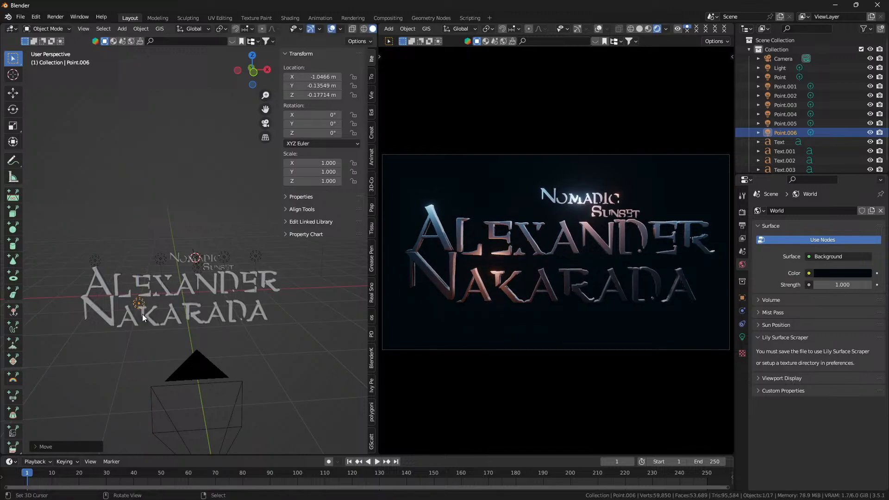
pyautogui.press('g')
pyautogui.press('x')
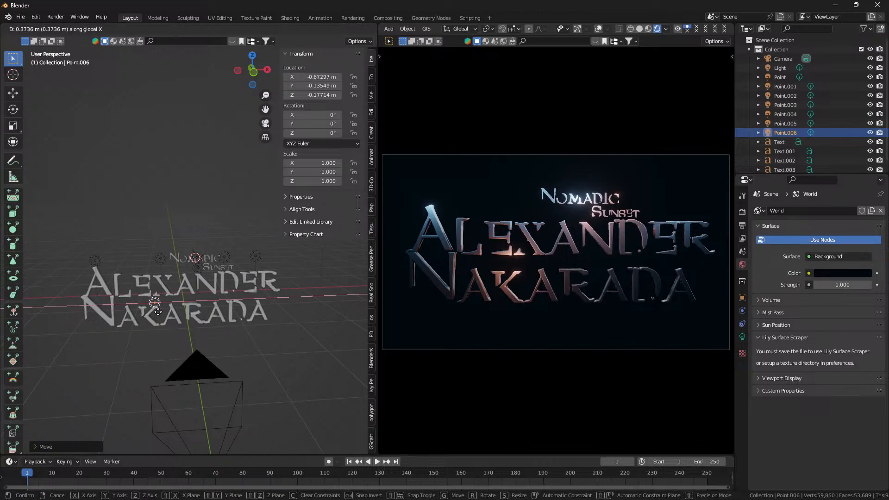
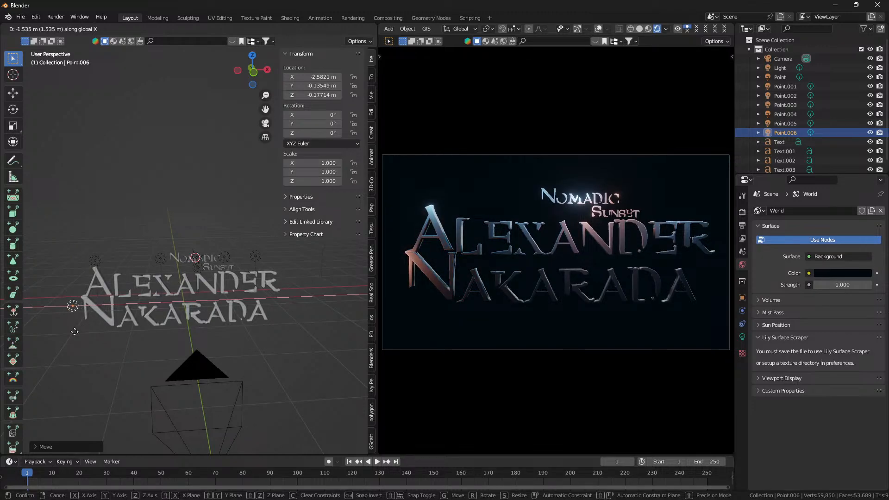
pyautogui.press('z')
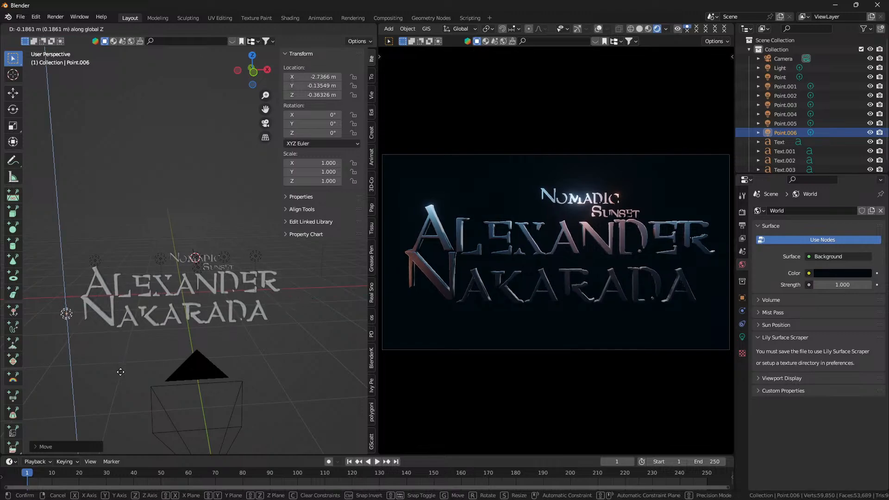
pyautogui.click(120, 372)
# Try the copied red light at the far end of the surname text, at about X 1.85 m, and undo the move
pyautogui.press('g')
pyautogui.press('x')
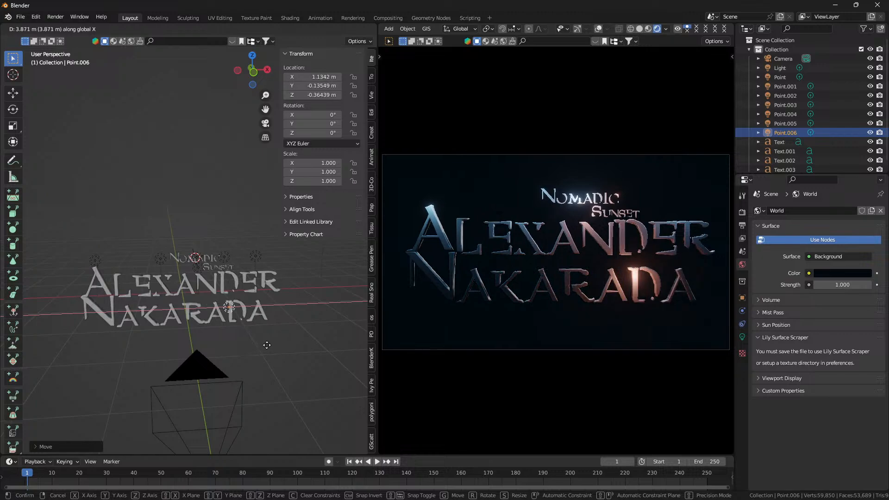
pyautogui.click(296, 348)
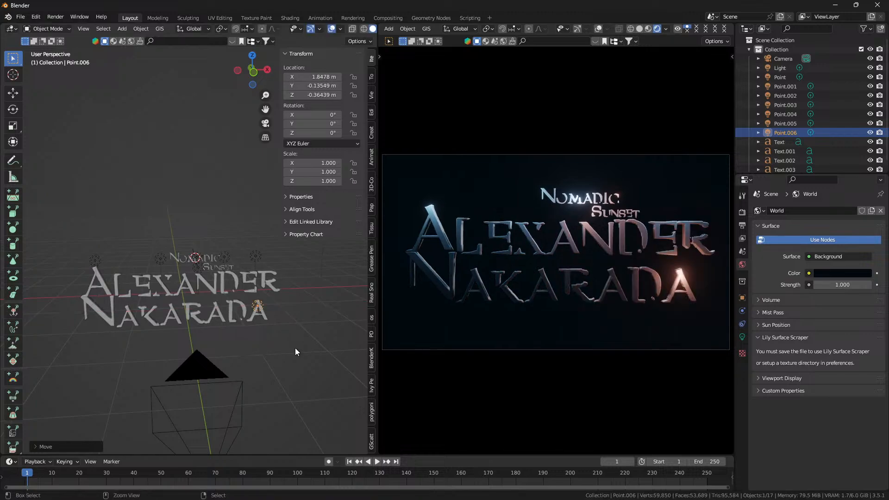
pyautogui.hotkey('ctrl', 'z')
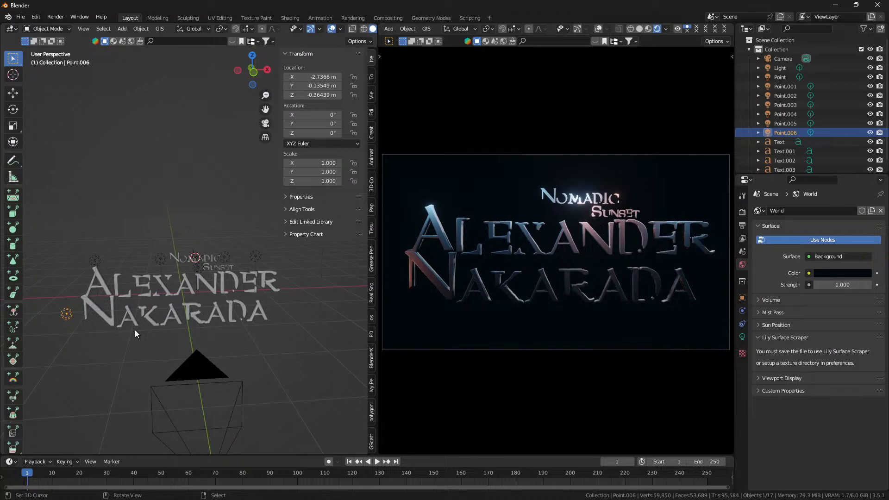
# Raise the red light beside the surname's first letter along Z to about -0.13 m
pyautogui.press('g')
pyautogui.press('z')
pyautogui.click(159, 298)
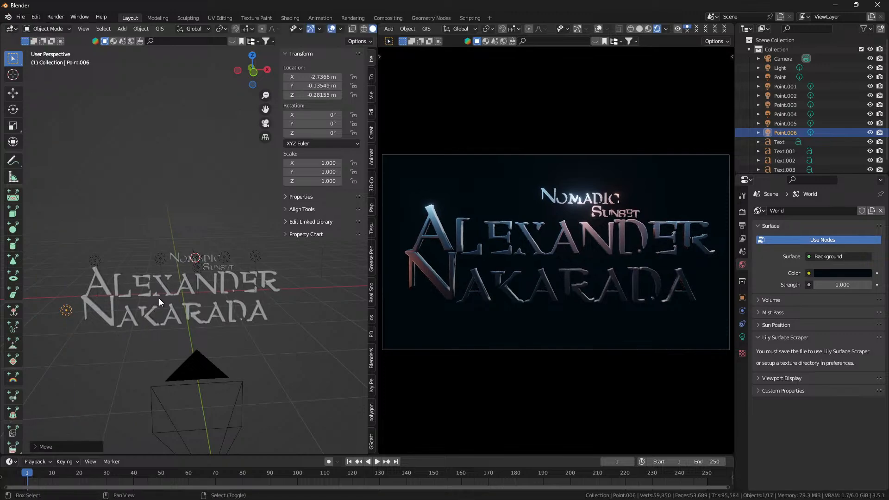
pyautogui.press('g')
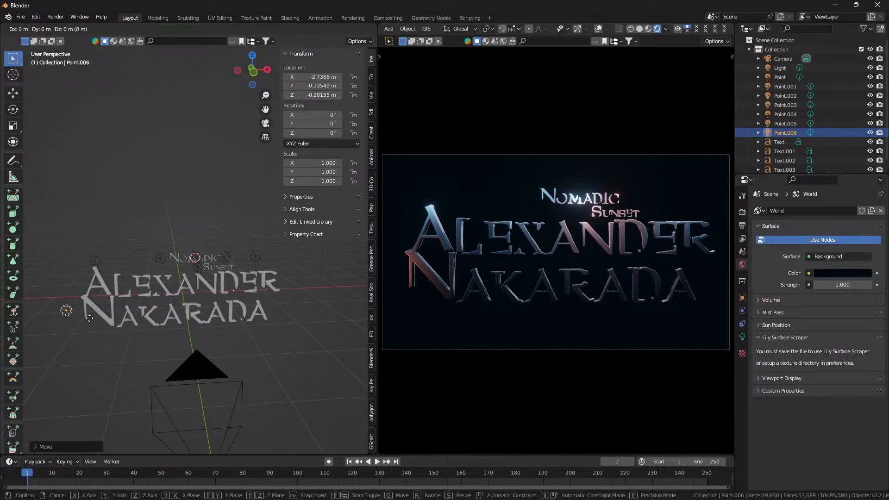
pyautogui.press('z')
pyautogui.click(89, 319)
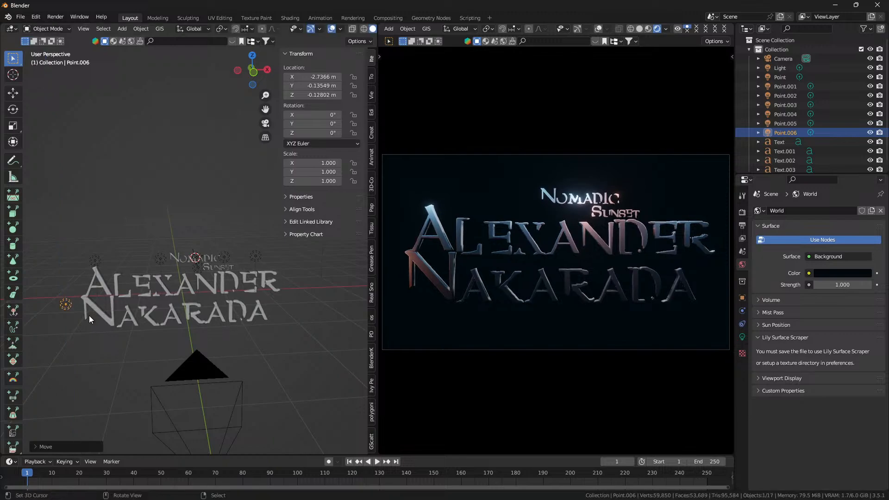
pyautogui.moveTo(89, 316)
pyautogui.mouseDown()
pyautogui.moveTo(102, 318)
pyautogui.moveTo(96, 303)
pyautogui.mouseUp()
pyautogui.press('g')
pyautogui.press('x')
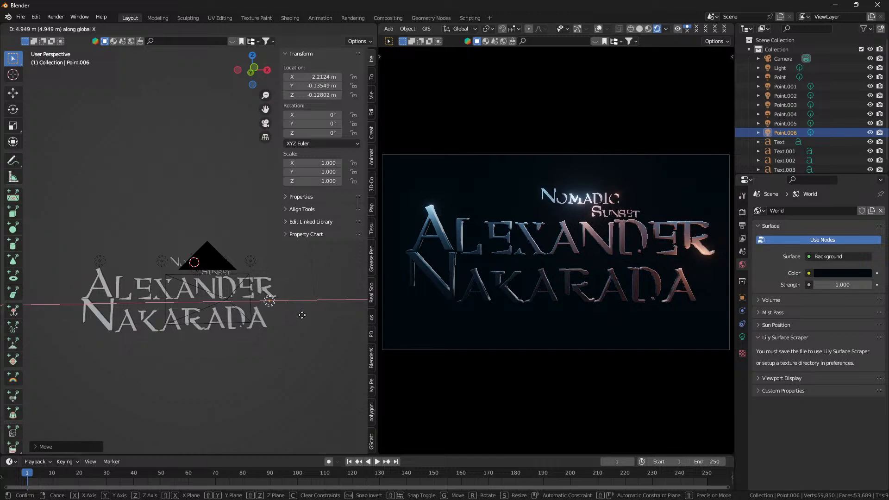
pyautogui.press('Escape')
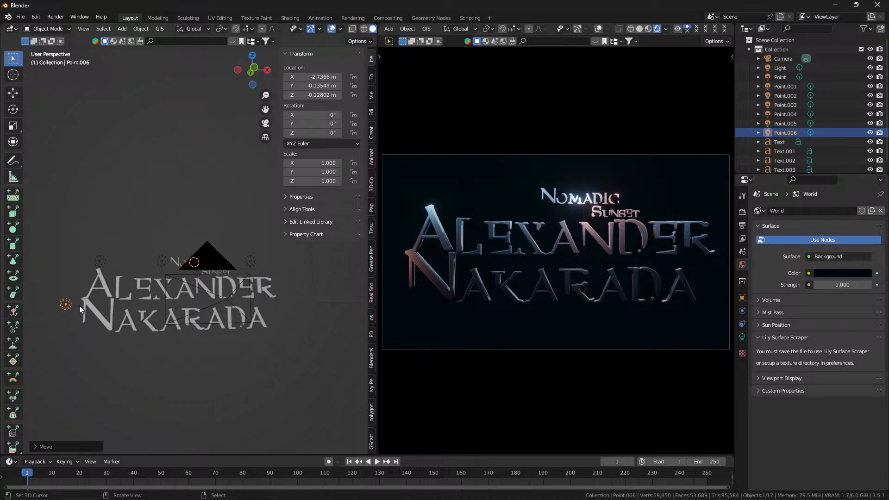
# Move the copied red light along X away from the surname text, to about -3.73 m
pyautogui.press('g')
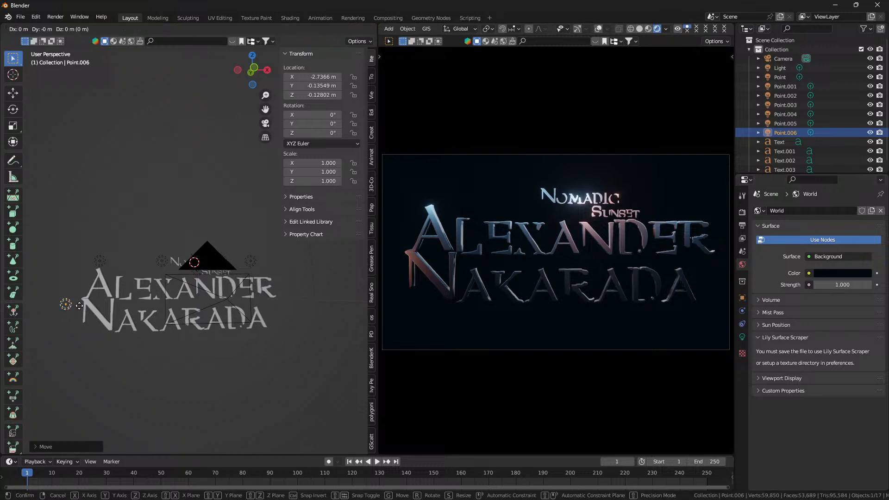
pyautogui.press('x')
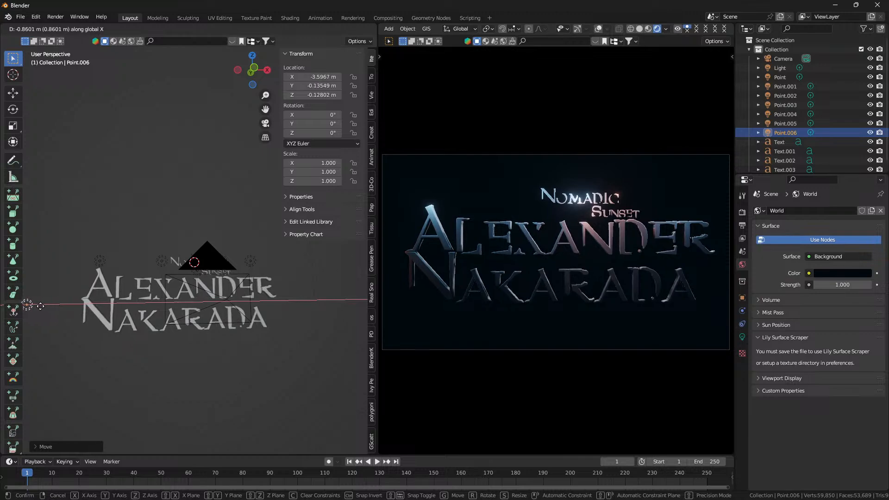
pyautogui.click(34, 307)
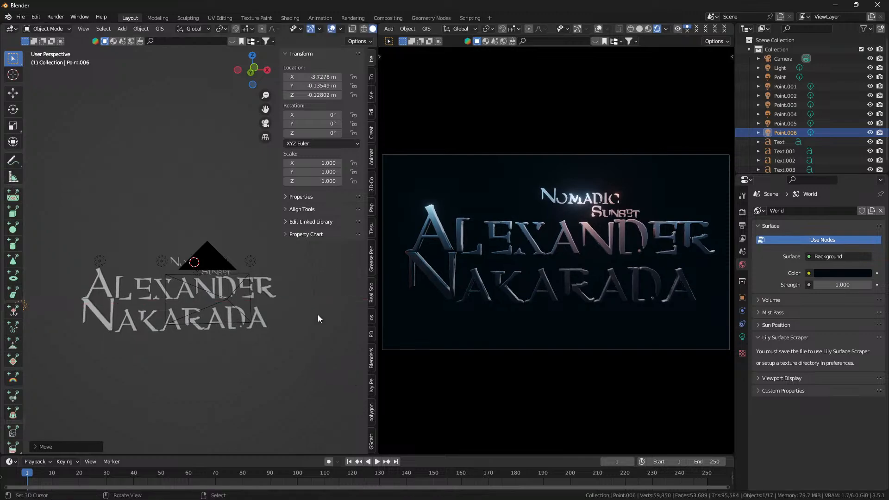
# Start saving the project and browse to the root of the F: drive
pyautogui.hotkey('ctrl', 's')
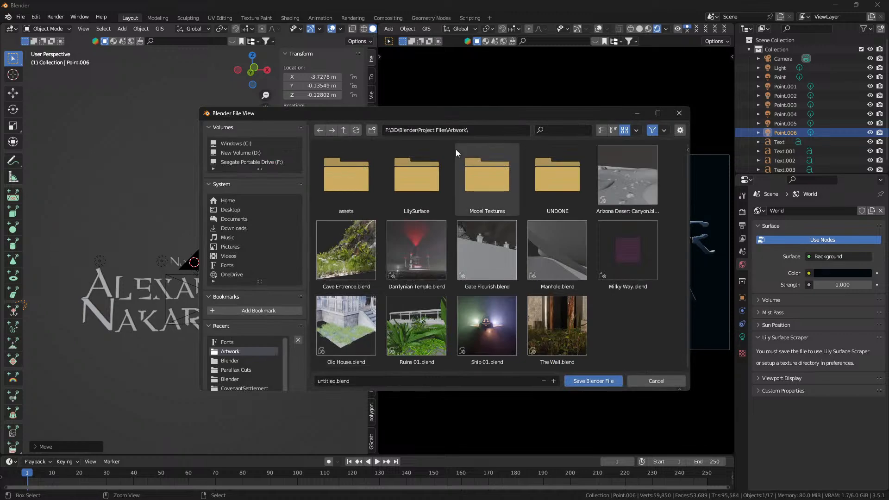
pyautogui.click(253, 162)
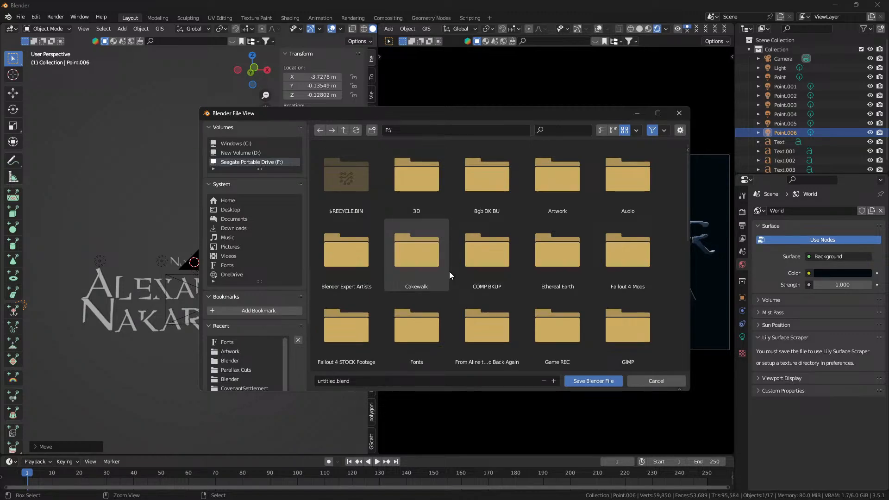
# Look in F:\YouTube\Tutorials\Gimp for a save location and return to the drive root
pyautogui.scroll(-5, 449, 272)
pyautogui.doubleClick(492, 323)
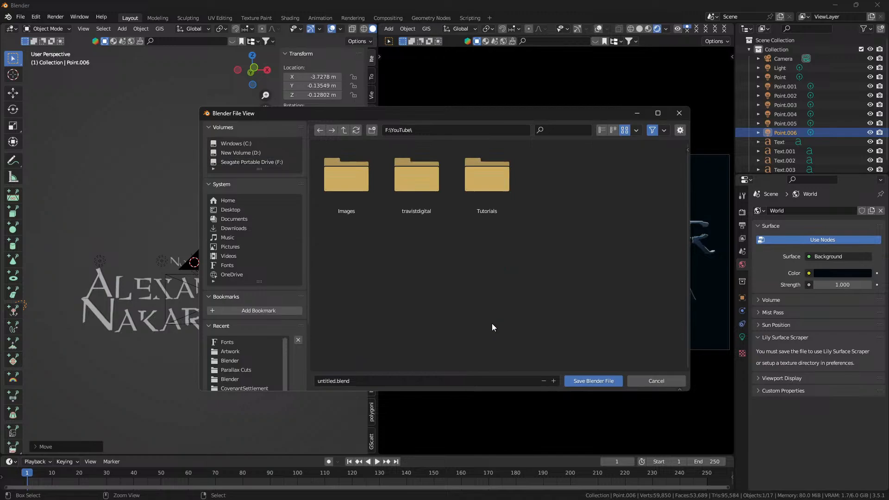
pyautogui.doubleClick(486, 200)
pyautogui.doubleClick(350, 200)
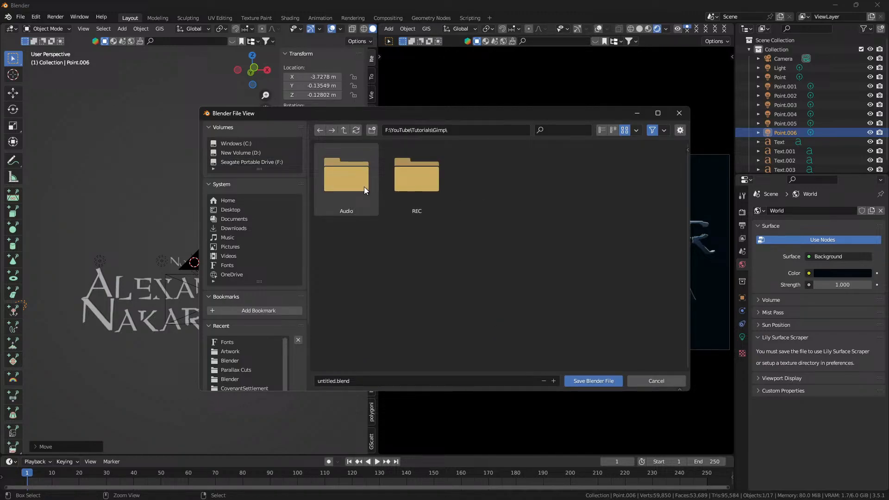
pyautogui.click(342, 132)
pyautogui.click(342, 133)
pyautogui.click(342, 133)
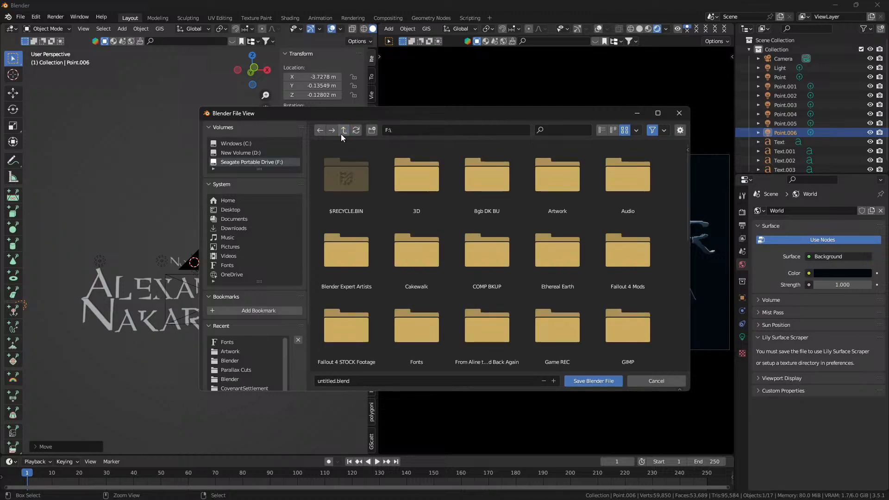
# Check the F:\3D\Animation\PNG folder as a save location and go back up to the drive root
pyautogui.doubleClick(419, 182)
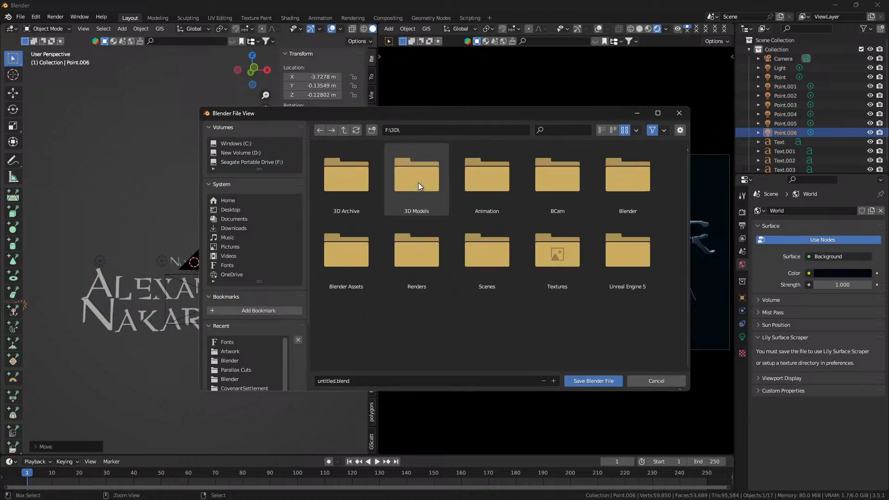
pyautogui.doubleClick(471, 180)
pyautogui.doubleClick(491, 186)
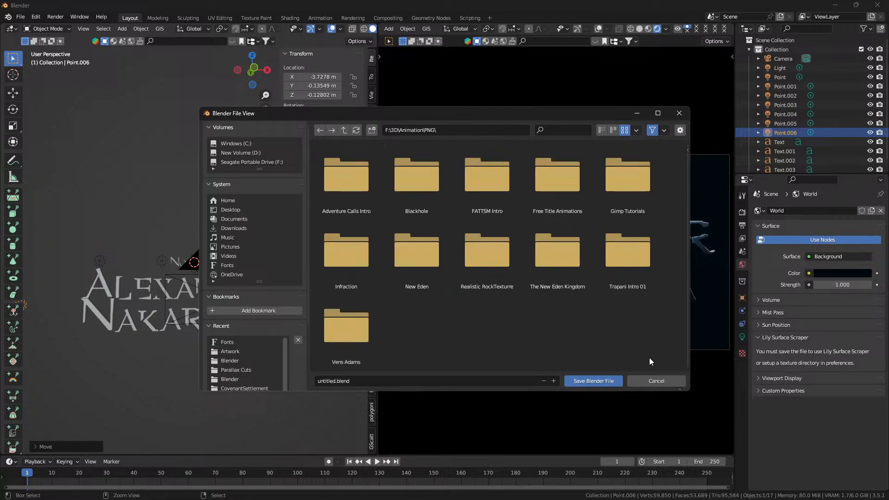
pyautogui.click(344, 130)
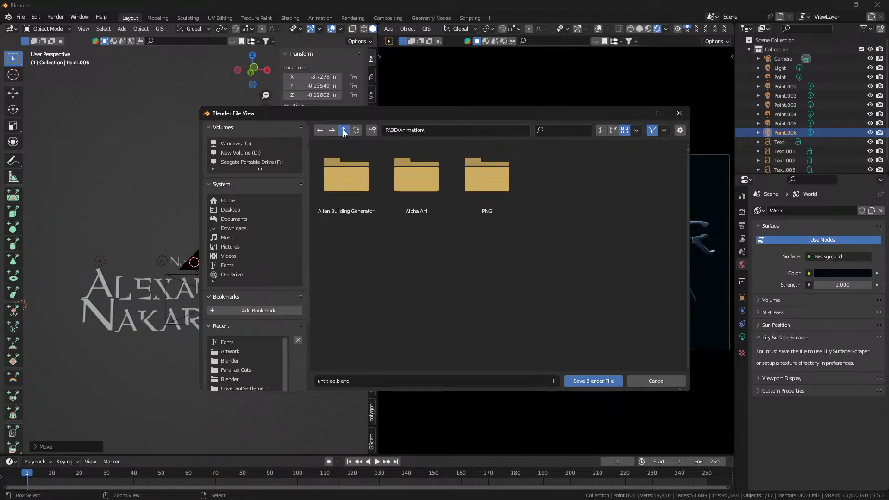
pyautogui.click(344, 130)
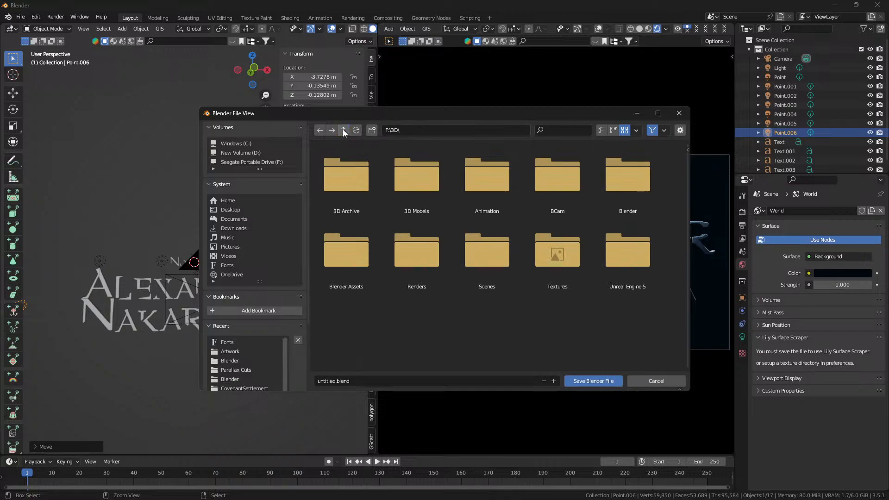
pyautogui.click(343, 130)
pyautogui.click(344, 130)
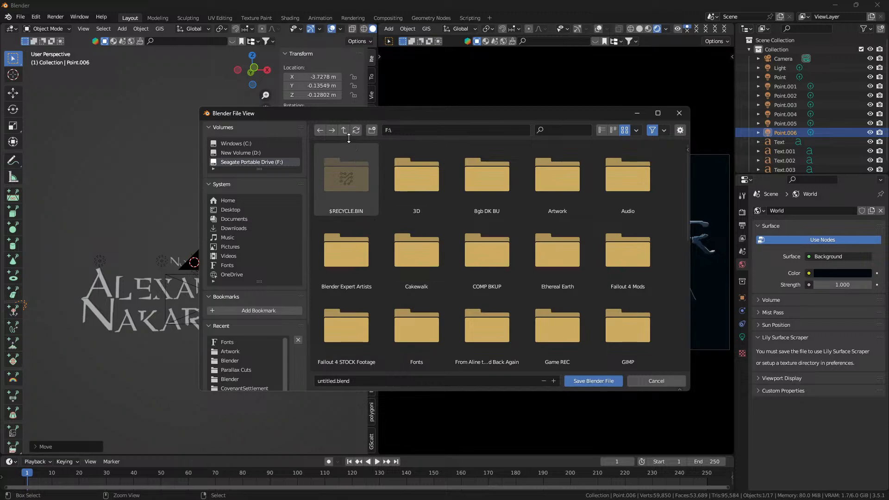
pyautogui.click(344, 130)
# Browse to the artist's folder inside F:\Music\Useable Music Youtube as the save location
pyautogui.scroll(-4, 471, 252)
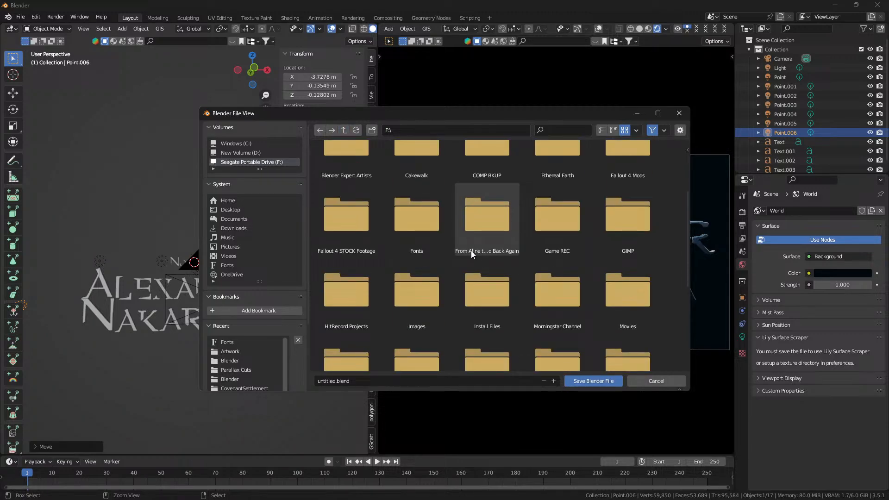
pyautogui.scroll(-3, 471, 251)
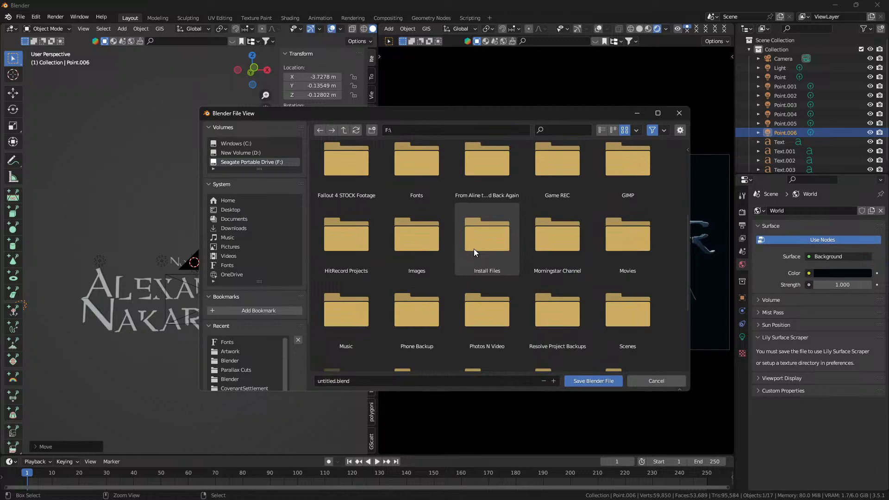
pyautogui.click(353, 299)
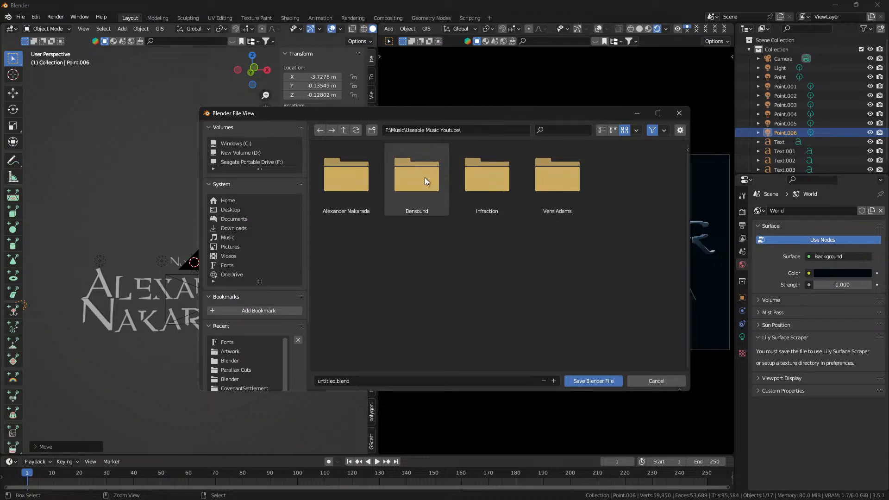
pyautogui.doubleClick(351, 191)
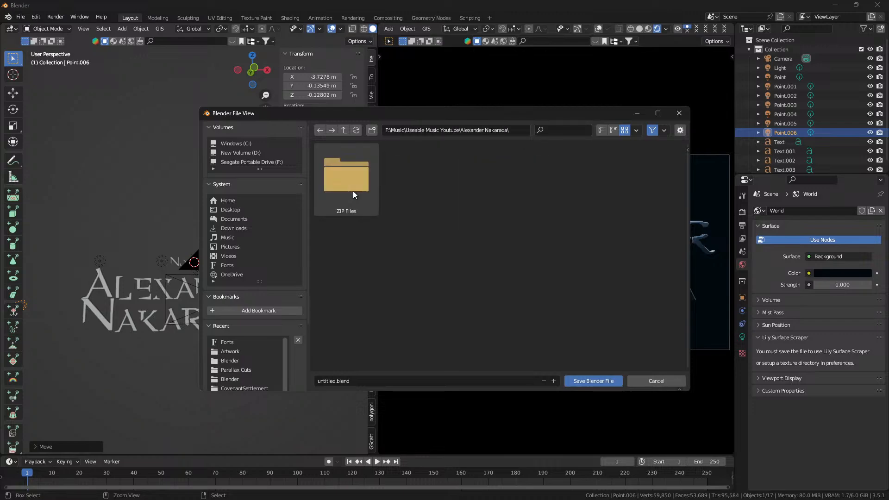
# Create a folder named Project Files inside the artist's folder and open it
pyautogui.click(372, 130)
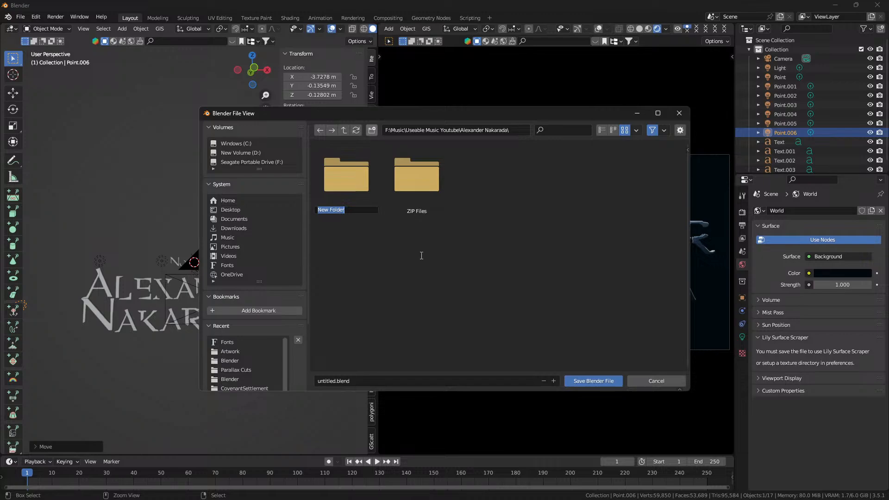
pyautogui.write('Project Files')
pyautogui.press('Return')
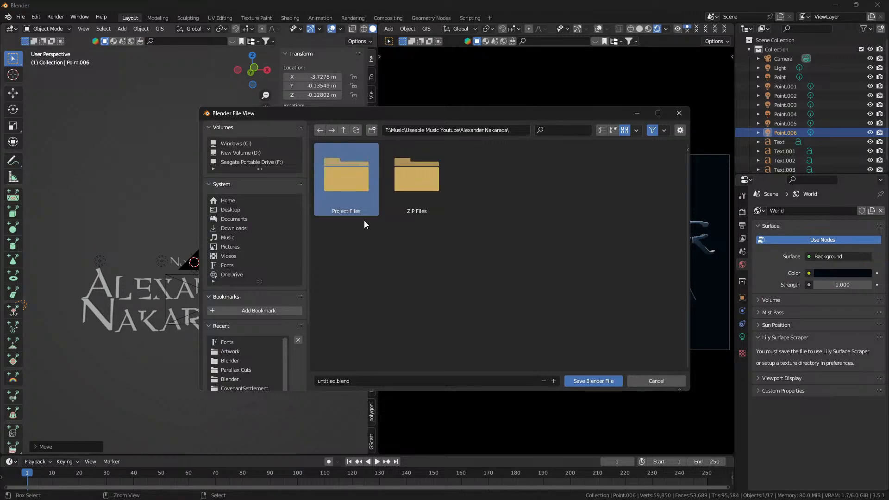
pyautogui.doubleClick(352, 202)
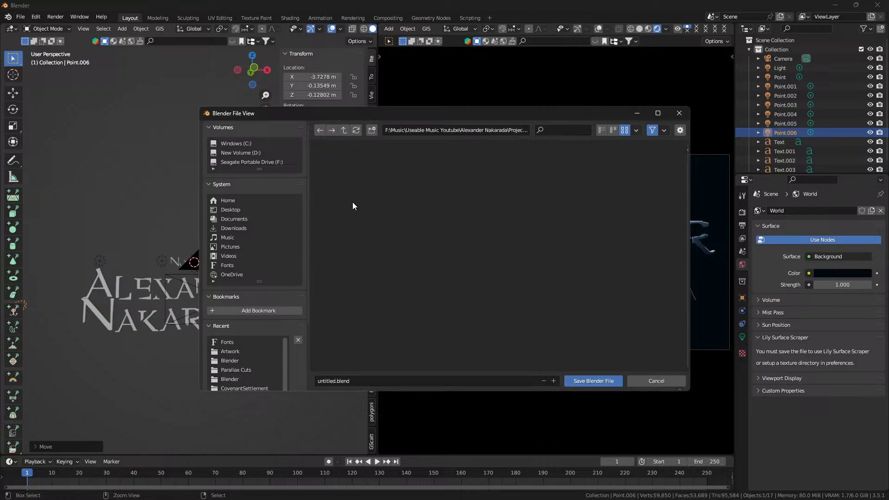
# Create a folder named Blender inside Project Files and open it
pyautogui.click(370, 130)
pyautogui.write('Blender')
pyautogui.press('Return')
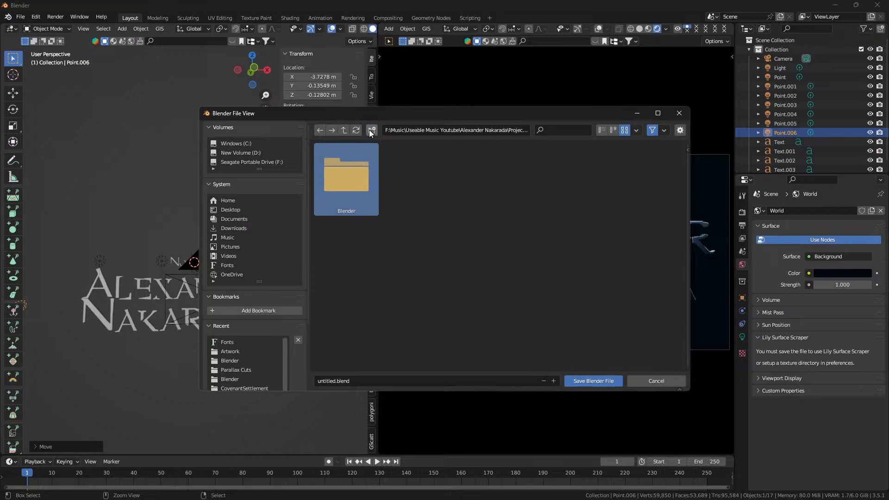
pyautogui.doubleClick(358, 182)
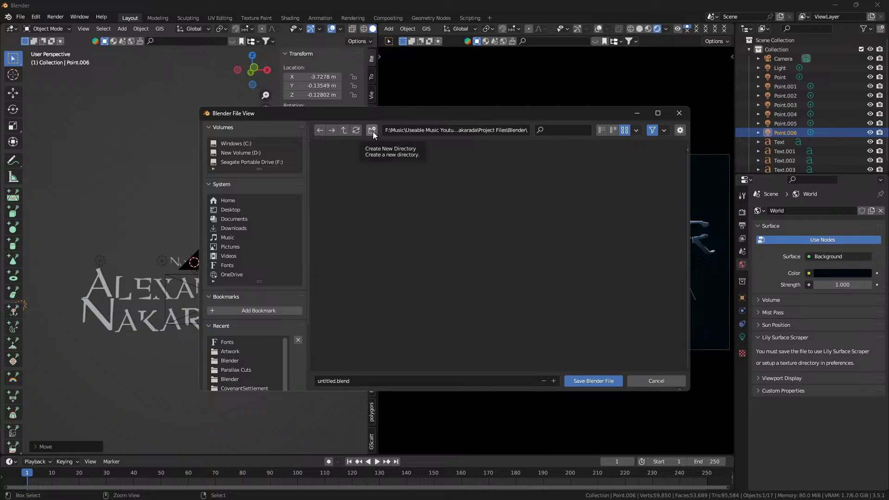
# Save the project as "Cinematic Title Ani 01.blend" in the new Blender folder
pyautogui.click(390, 383)
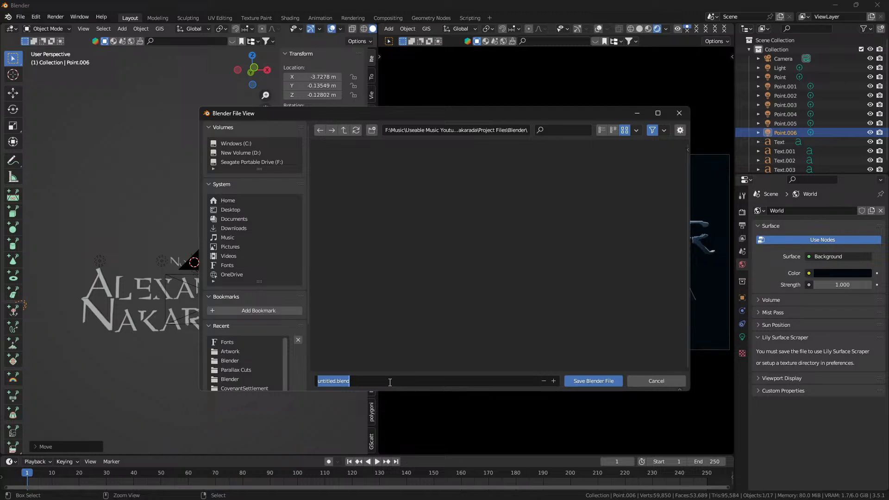
pyautogui.write('Cinematic Title')
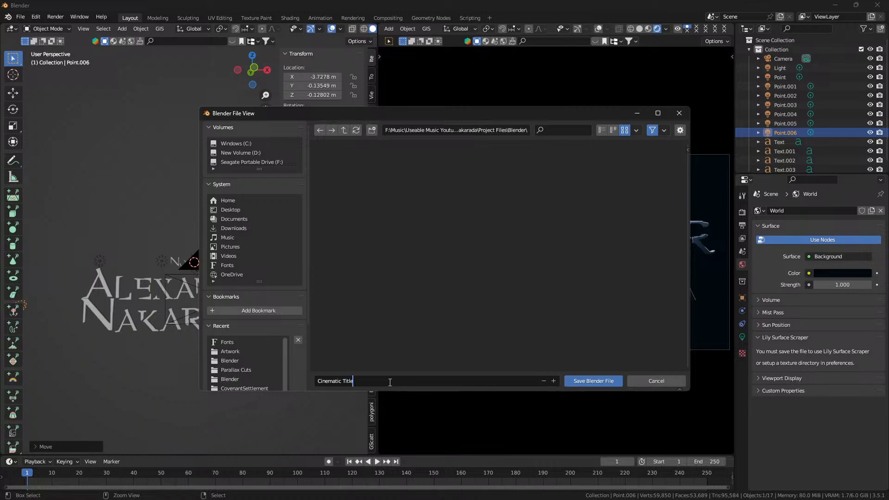
pyautogui.write(' Ani 01.blend')
pyautogui.click(590, 384)
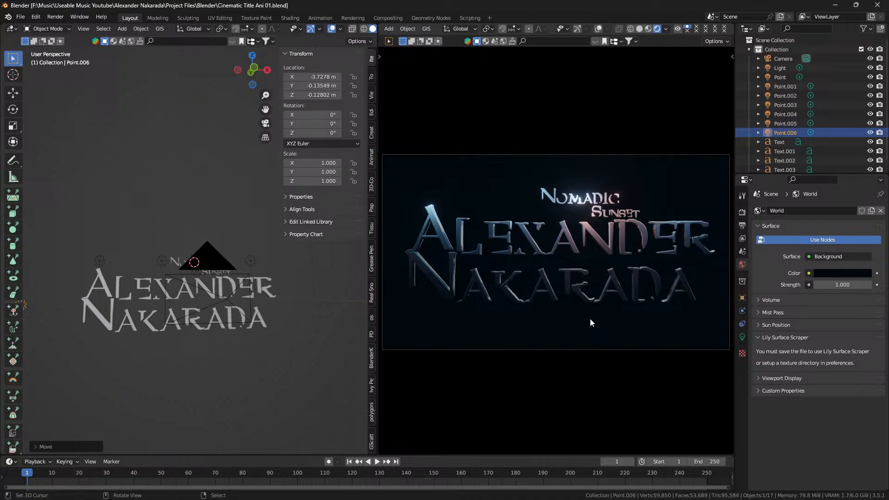
# Enlarge the timeline area and rename the selected red point light to "Pan light Red"
pyautogui.moveTo(248, 456); pyautogui.dragTo(273, 419)
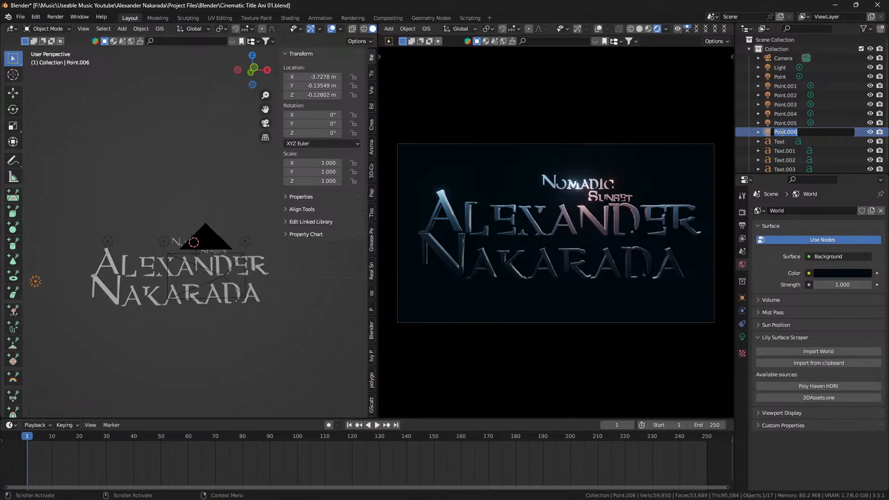
pyautogui.write('Par')
pyautogui.write(' light Red')
pyautogui.press('Return')
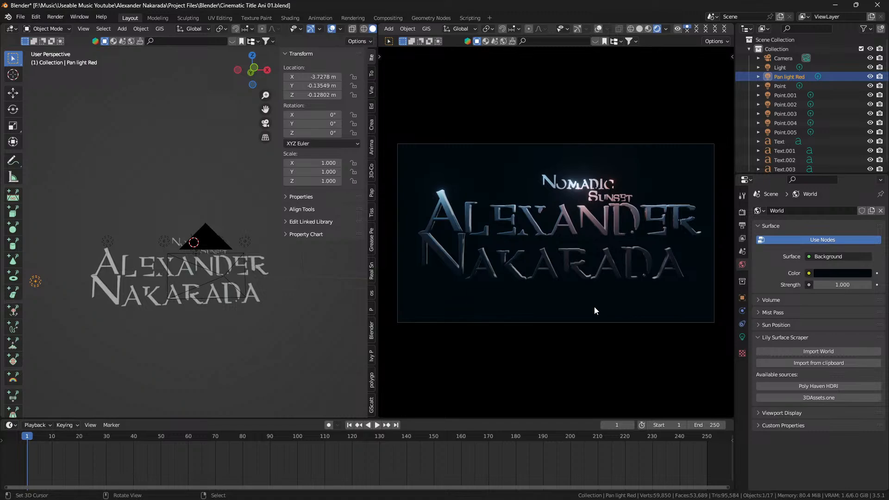
# Duplicate the blue light above the title's first letter and place the copy beside the lower line's first letter at X about -2.42 m, Z about -0.52 m
pyautogui.click(107, 242)
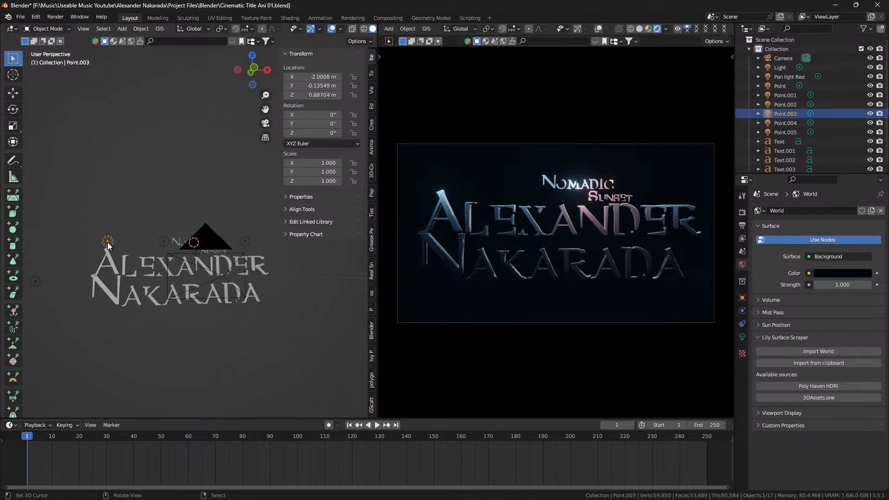
pyautogui.hotkey('shift', 'd')
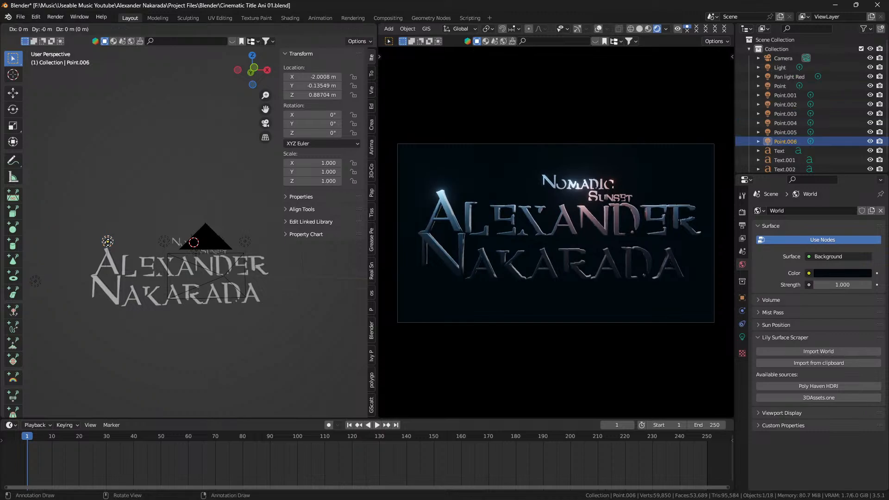
pyautogui.press('z')
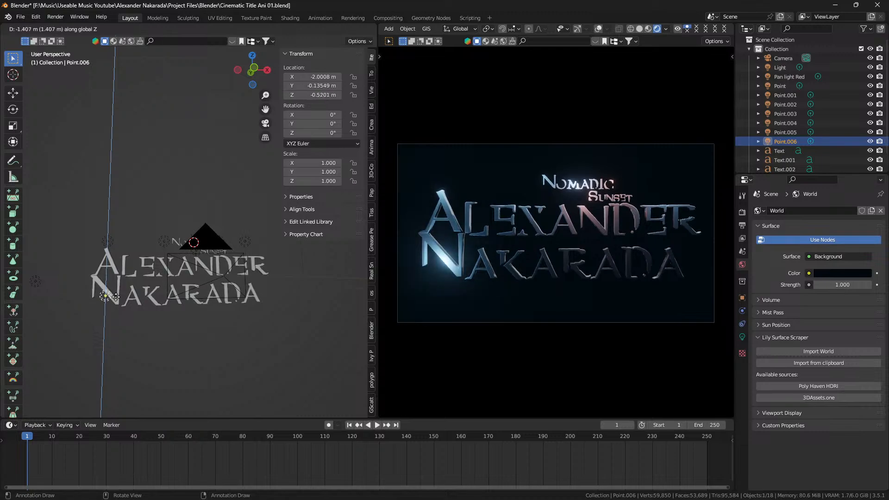
pyautogui.click(115, 298)
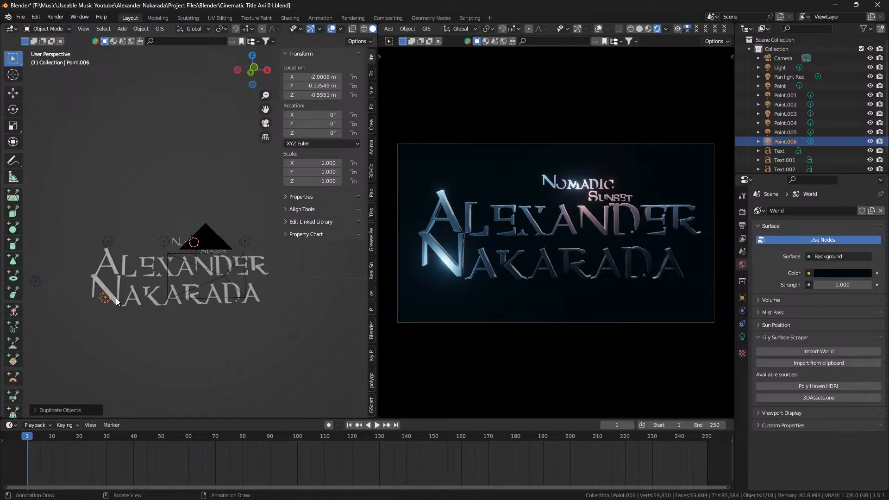
pyautogui.press('g')
pyautogui.press('x')
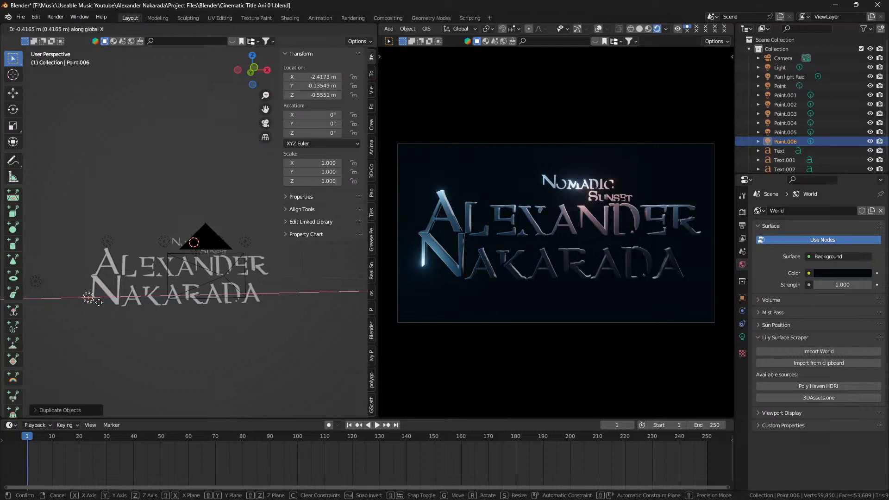
pyautogui.click(99, 302)
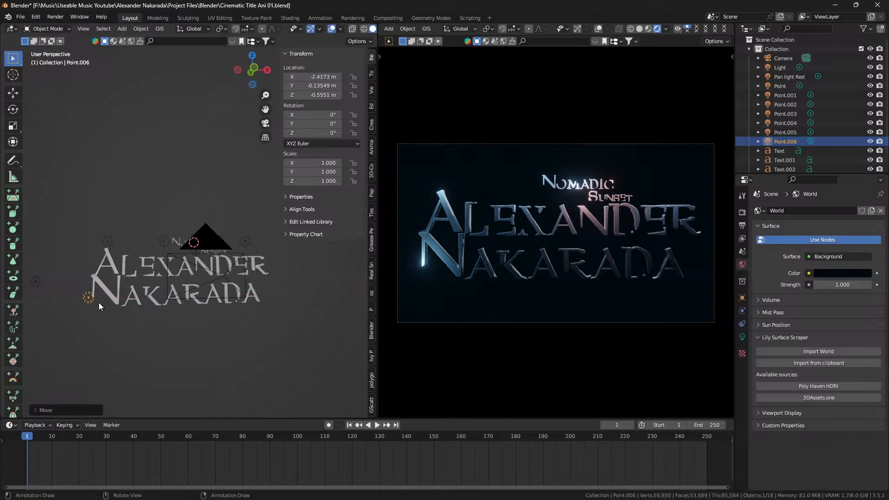
pyautogui.press('g')
pyautogui.press('z')
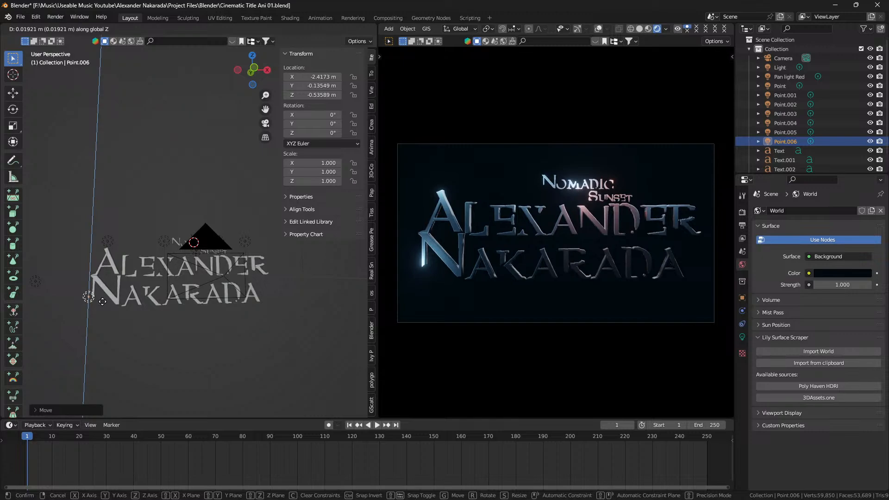
pyautogui.click(102, 301)
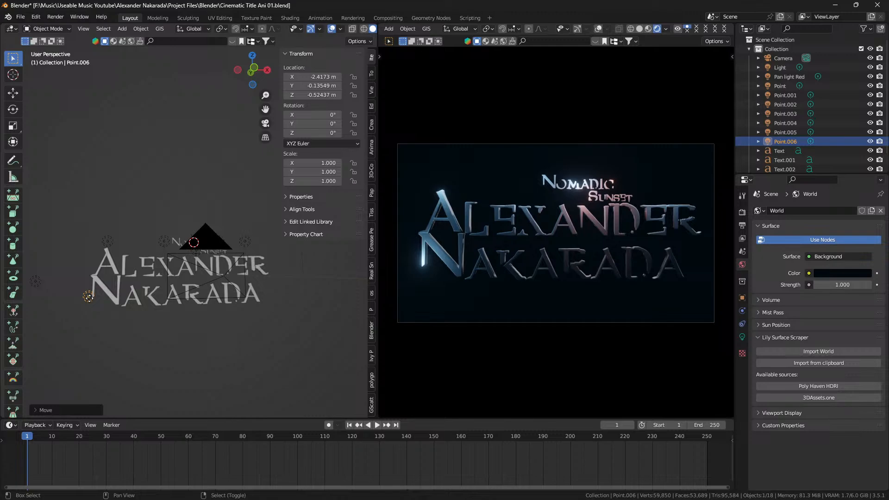
# Duplicate that light along X to about -3.71 m and rename the copy "Pan Light Blue"
pyautogui.hotkey('shift', 'd')
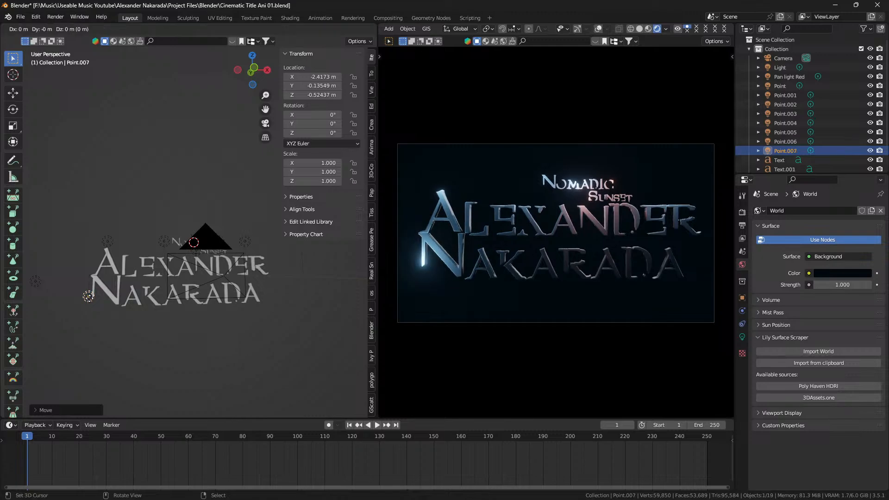
pyautogui.press('x')
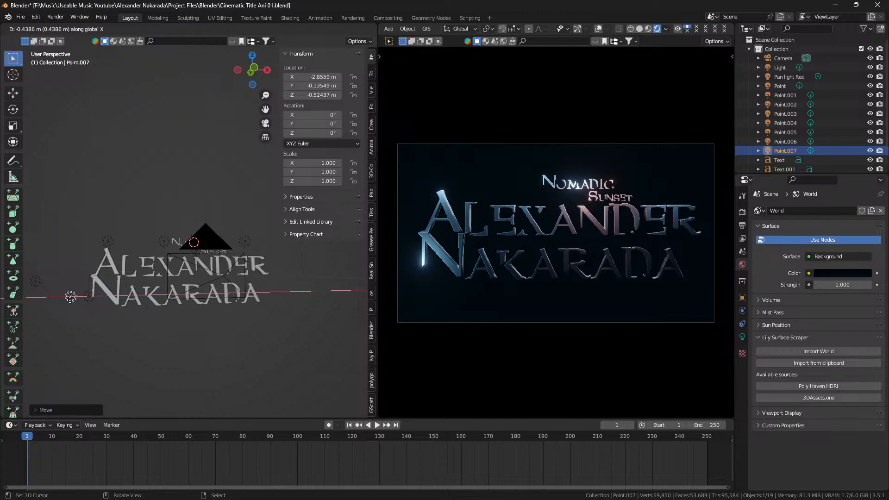
pyautogui.click(52, 307)
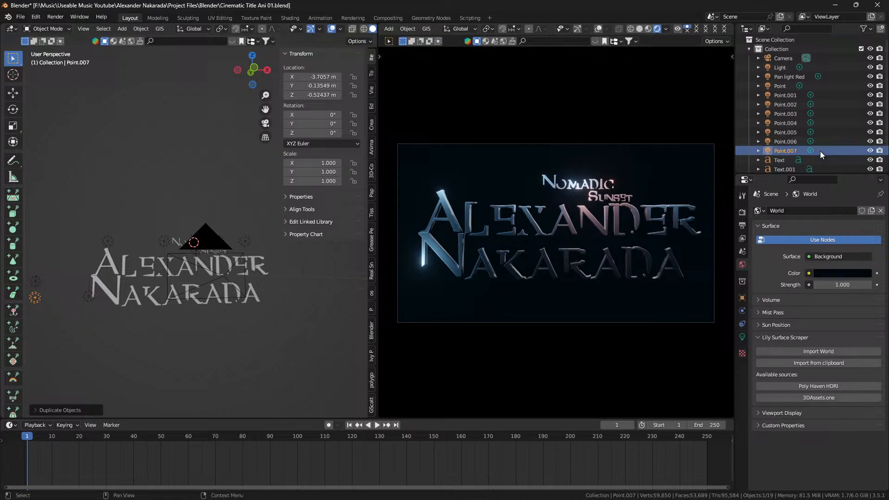
pyautogui.doubleClick(788, 151)
pyautogui.write('Pan')
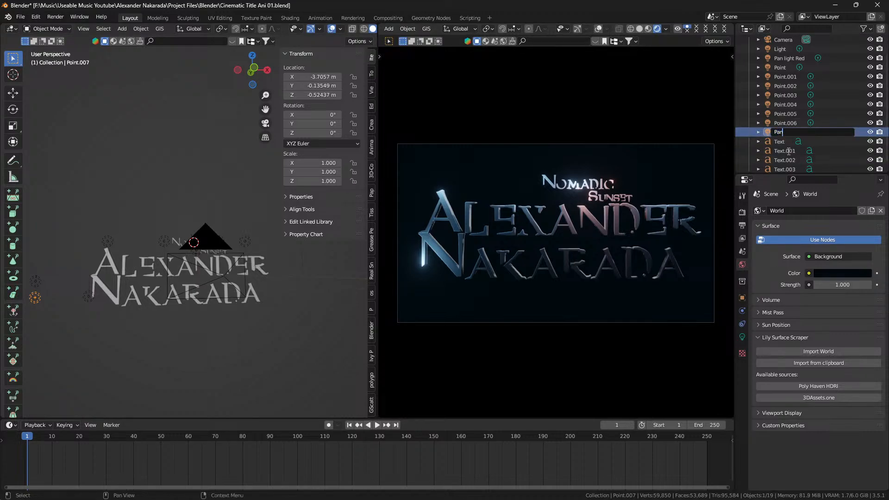
pyautogui.write(' Light Blue')
pyautogui.press('Return')
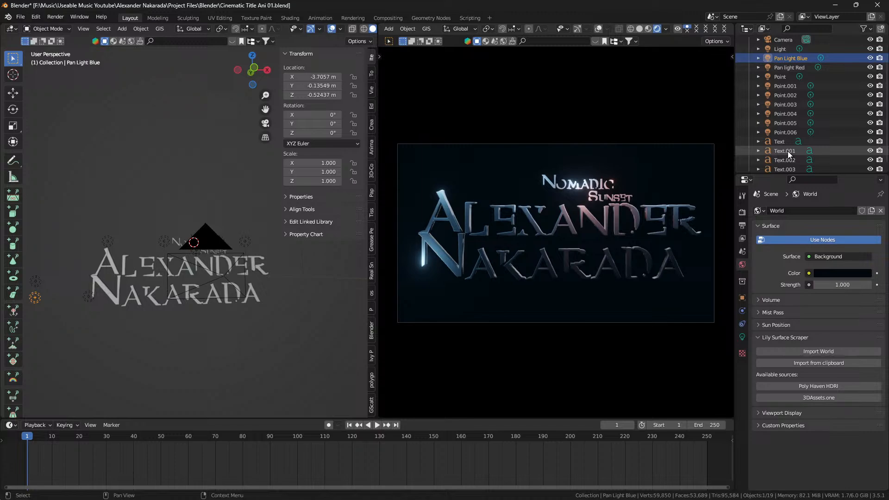
# Duplicate the blue light beside the lower line's first letter and place the copy along X at about 0.59 m
pyautogui.click(89, 298)
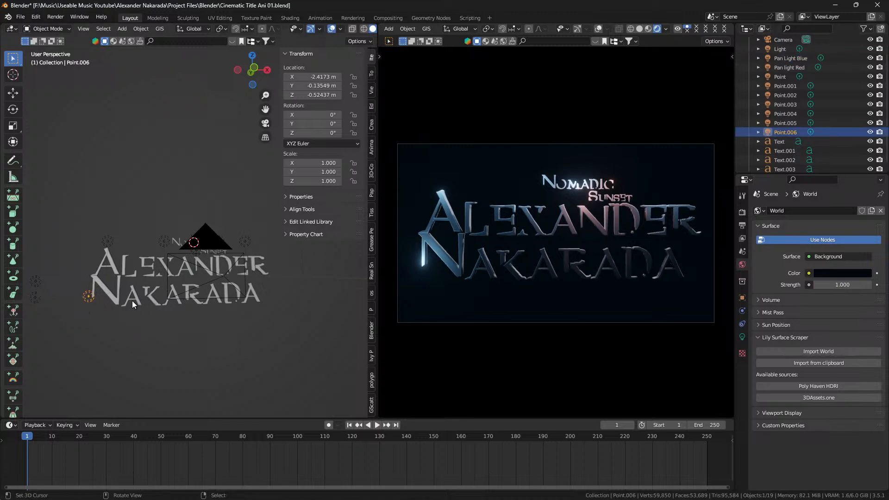
pyautogui.hotkey('shift', 'd')
pyautogui.press('x')
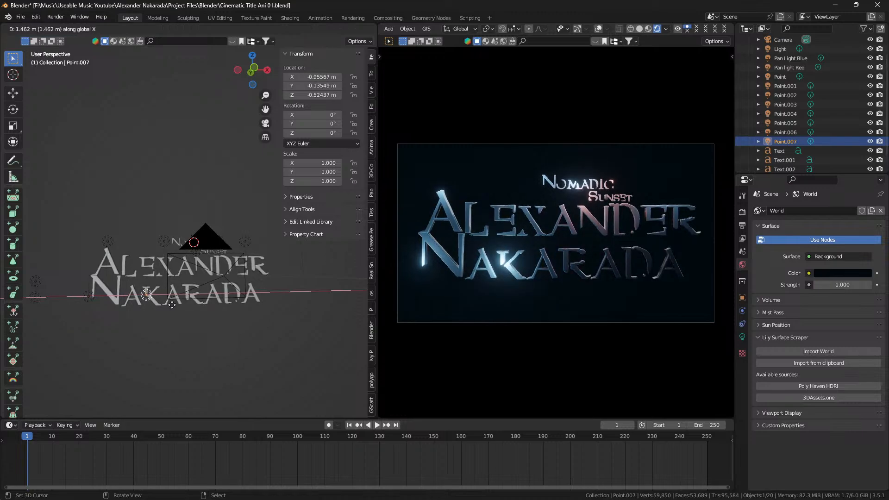
pyautogui.click(232, 310)
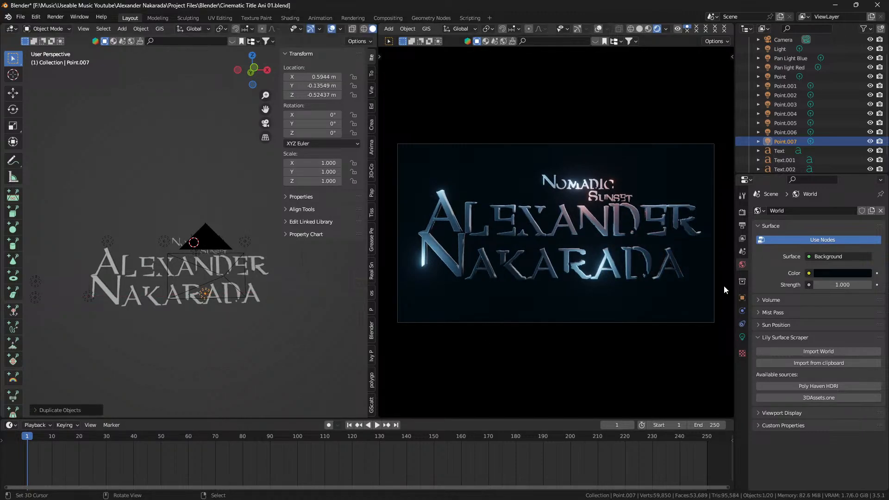
# Set the new light's radius to 0.68 m and its power to 35 W
pyautogui.click(743, 337)
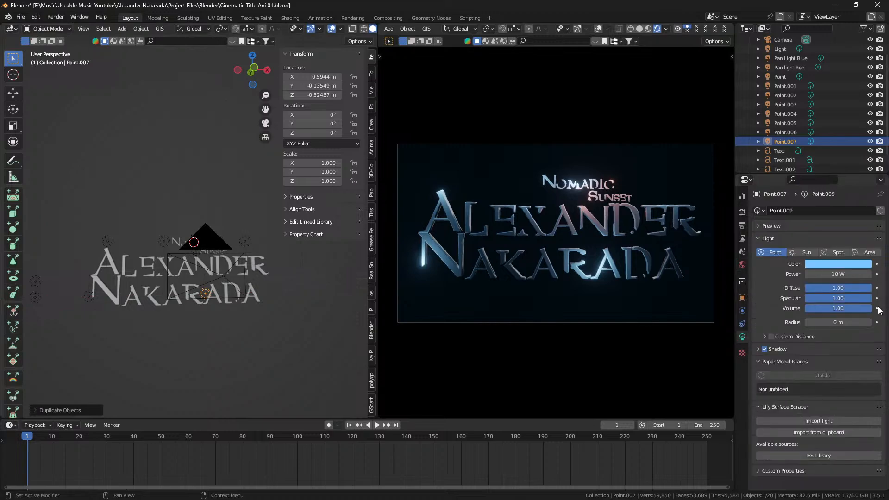
pyautogui.moveTo(839, 322); pyautogui.dragTo(840, 325)
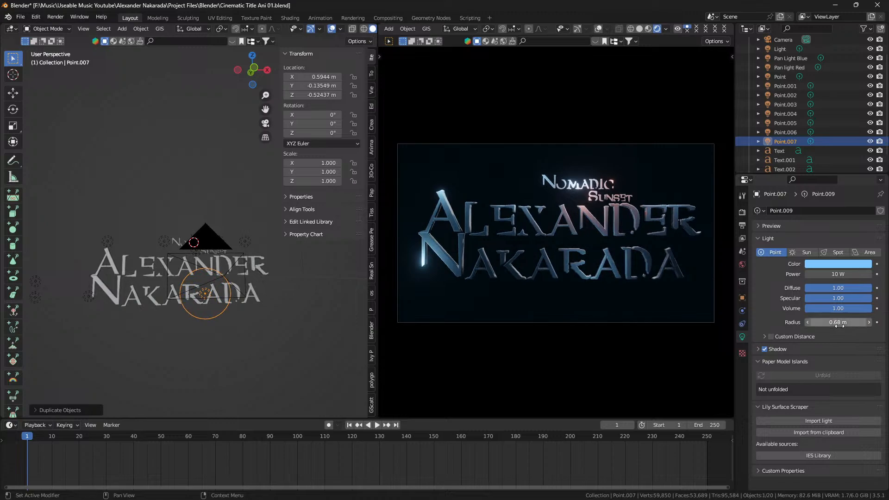
pyautogui.moveTo(839, 274); pyautogui.dragTo(863, 274)
# Lower the light below the title to Z about -1.96 m and set its power to 77 W
pyautogui.press('g')
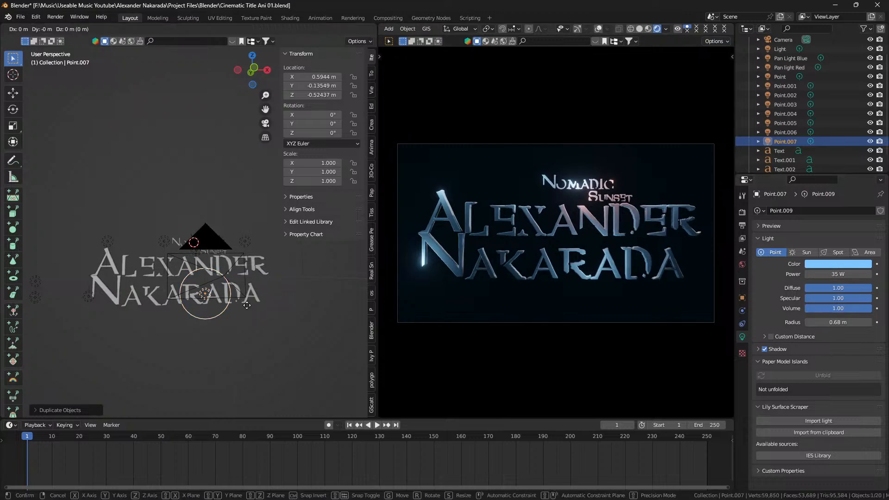
pyautogui.press('z')
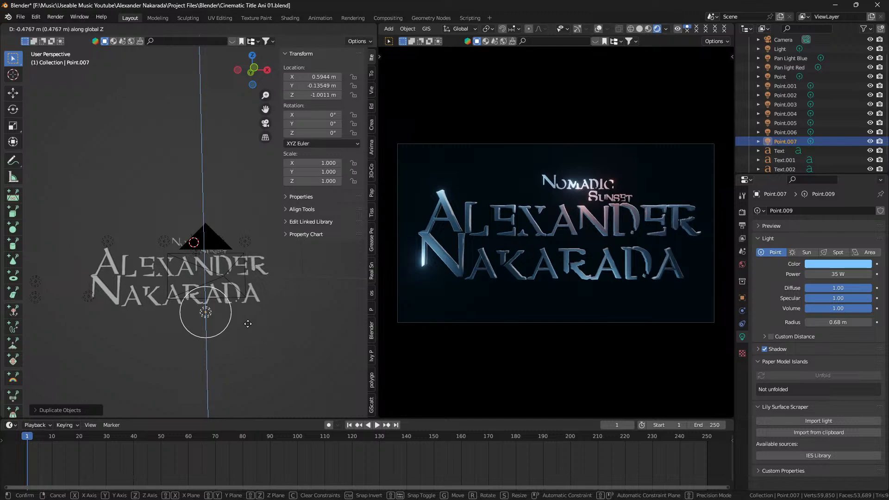
pyautogui.click(250, 366)
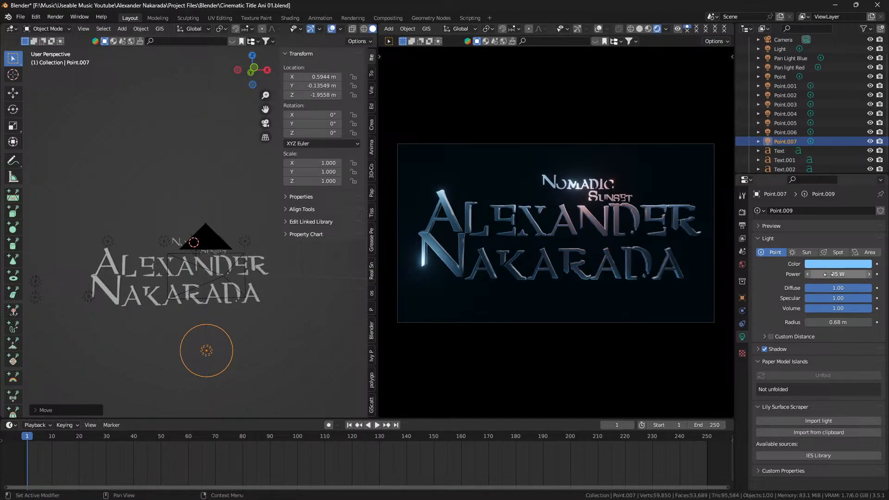
pyautogui.moveTo(839, 274)
pyautogui.mouseDown()
pyautogui.moveTo(878, 274)
pyautogui.moveTo(855, 274)
pyautogui.mouseUp()
pyautogui.moveTo(838, 322); pyautogui.dragTo(863, 323)
pyautogui.rightClick(860, 322)
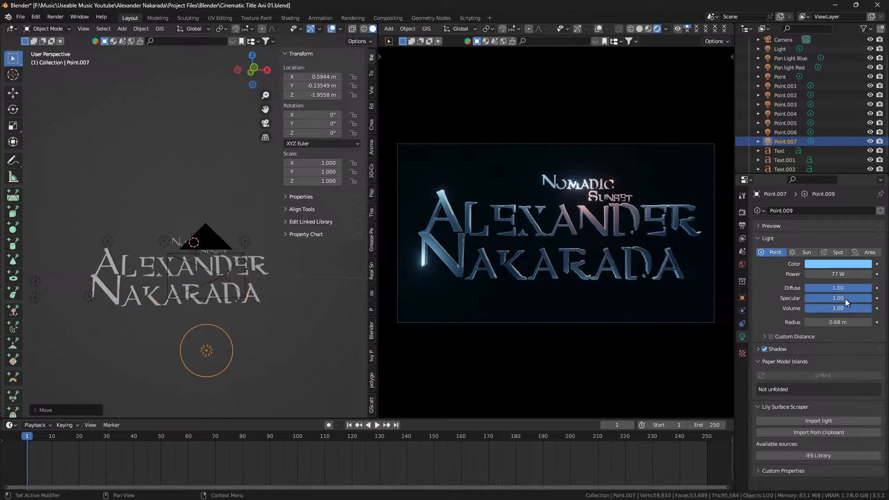
# Raise the light below the title along Z to about -1.79 m
pyautogui.press('g')
pyautogui.press('z')
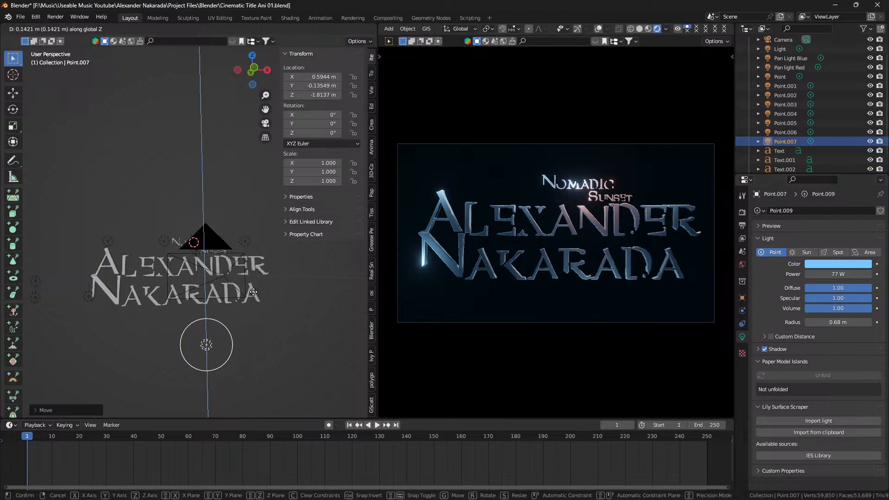
pyautogui.click(254, 292)
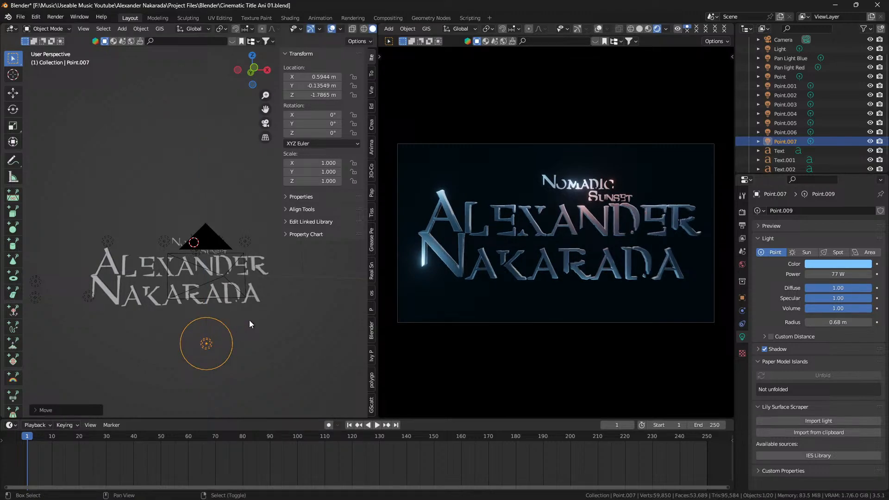
# Duplicate the light below the title and place the copy to the title's right at X about 3.09 m, Z about -0.80 m
pyautogui.hotkey('shift', 'd')
pyautogui.press('z')
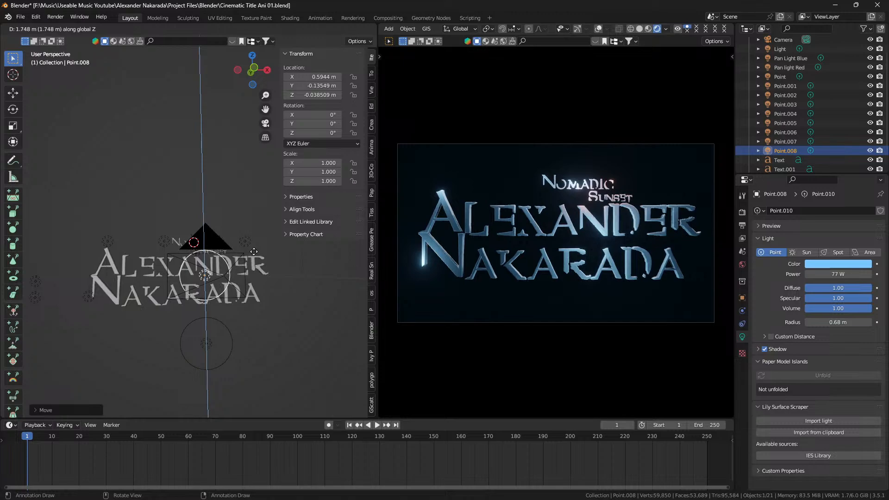
pyautogui.press('x')
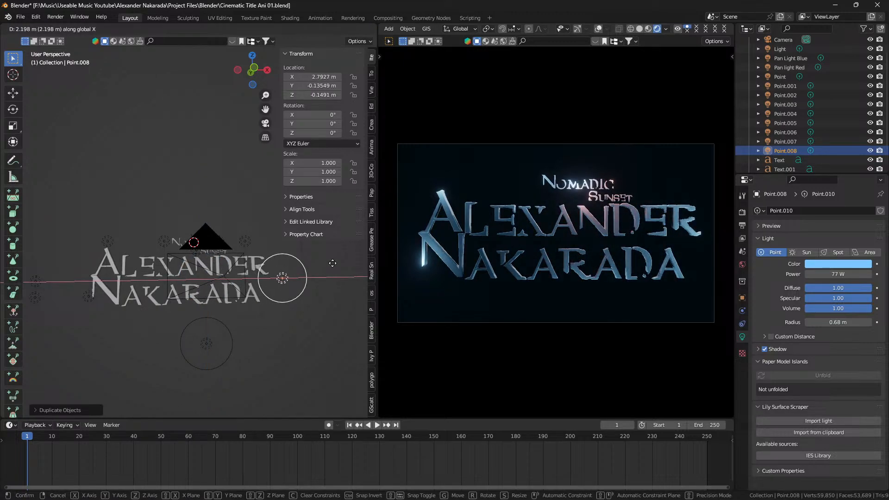
pyautogui.press('z')
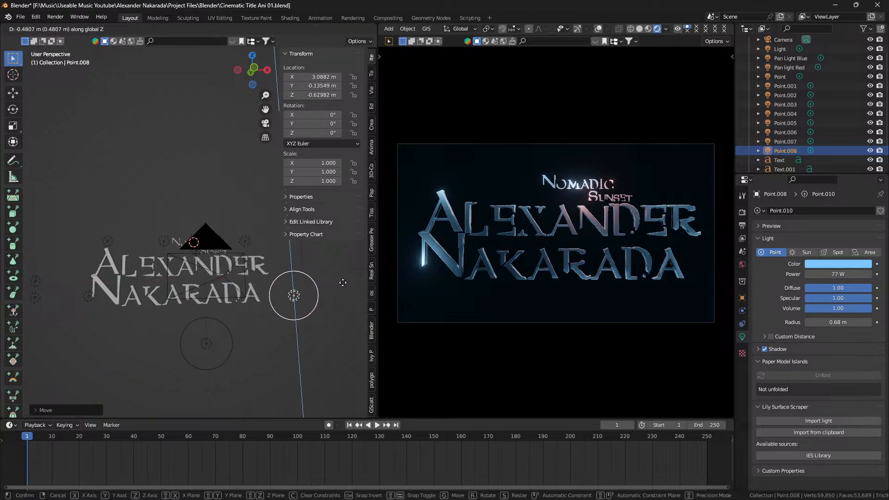
pyautogui.click(344, 288)
# Change the colour of the light at the title's right to purple and pull the camera slightly back from the text
pyautogui.click(855, 265)
pyautogui.moveTo(836, 174); pyautogui.dragTo(845, 174)
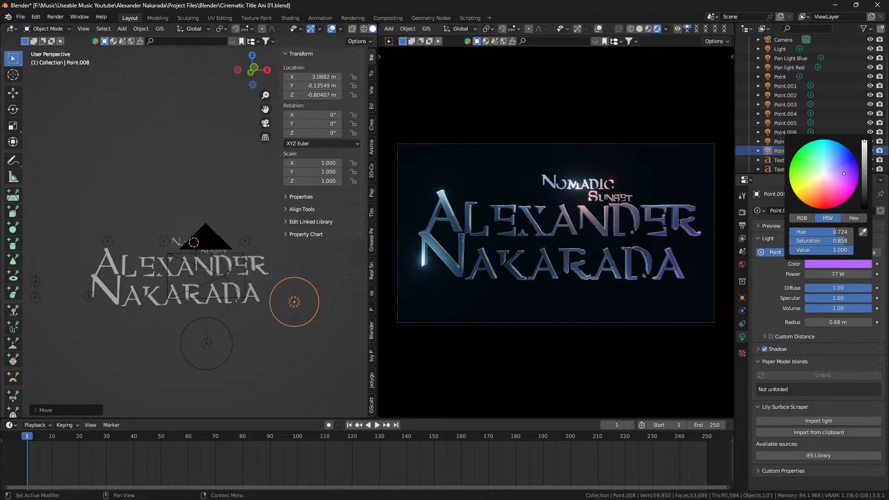
pyautogui.moveTo(845, 174); pyautogui.dragTo(846, 176)
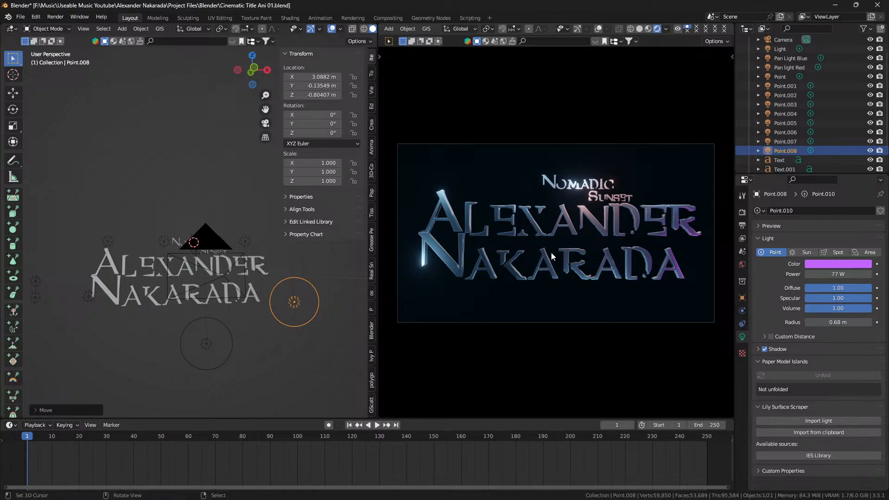
pyautogui.scroll(-1, 576, 241)
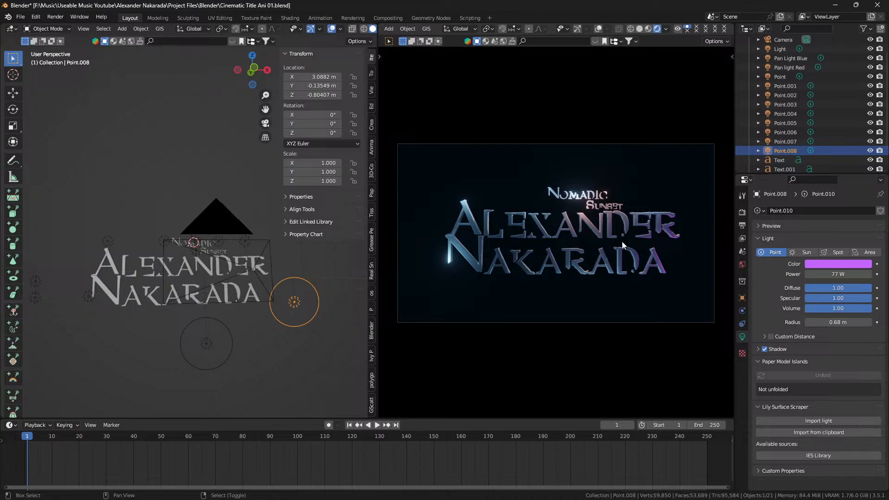
# Insert location and rotation keyframes for the camera at frame 250, keeping the front-facing view of the title
pyautogui.moveTo(622, 242); pyautogui.dragTo(621, 243)
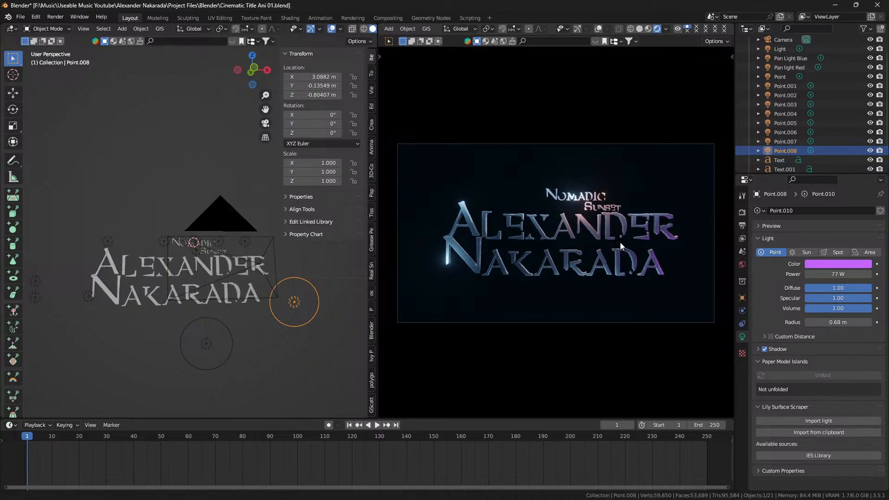
pyautogui.click(710, 463)
pyautogui.moveTo(709, 466); pyautogui.dragTo(708, 466)
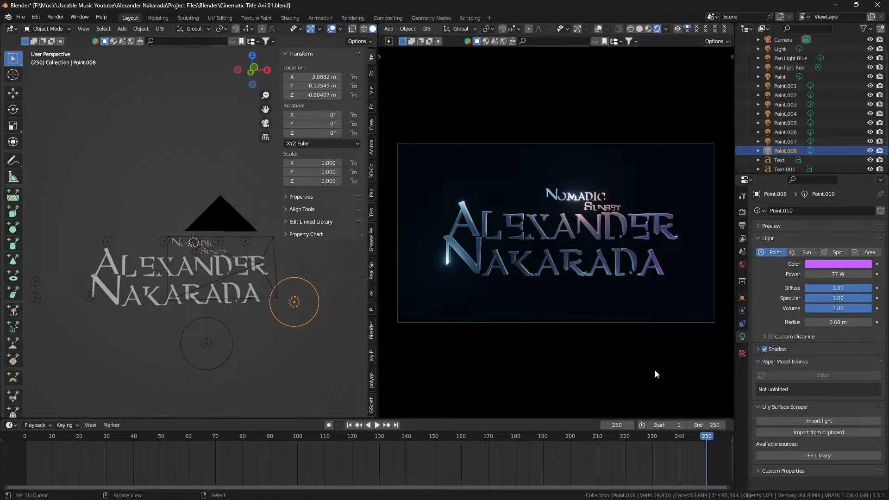
pyautogui.click(234, 215)
pyautogui.scroll(-2, 227, 217)
pyautogui.click(195, 287)
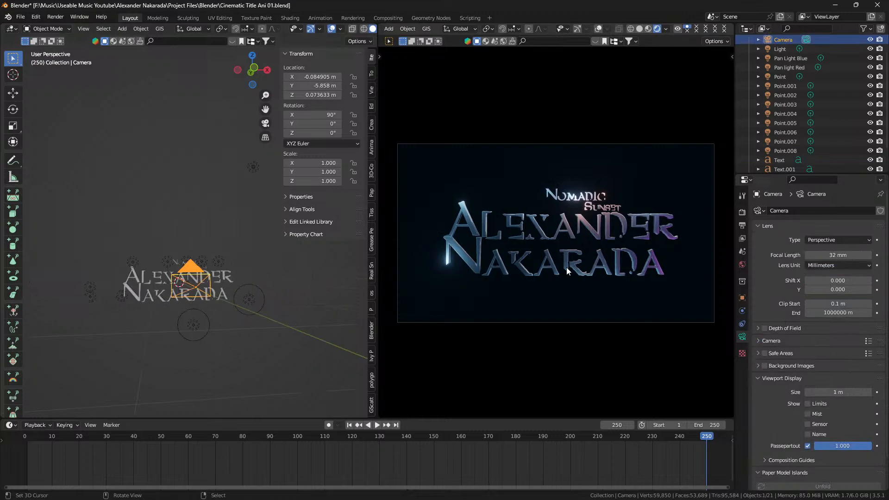
pyautogui.press('i')
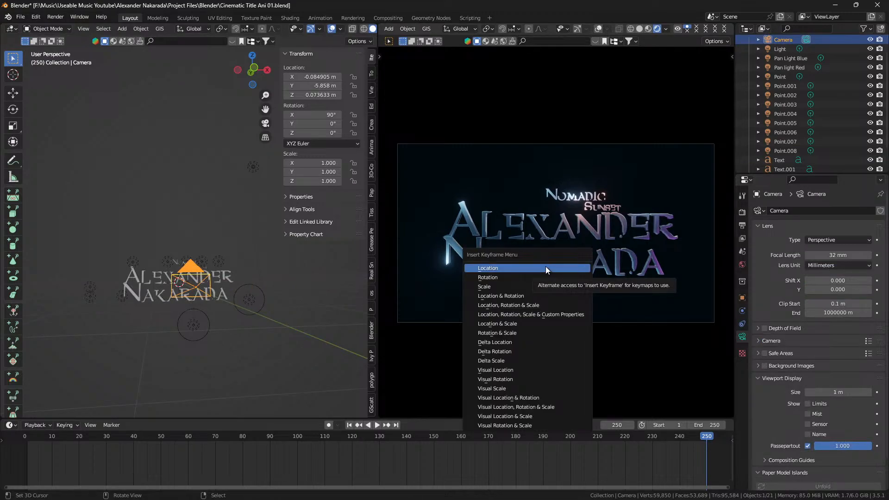
pyautogui.click(546, 269)
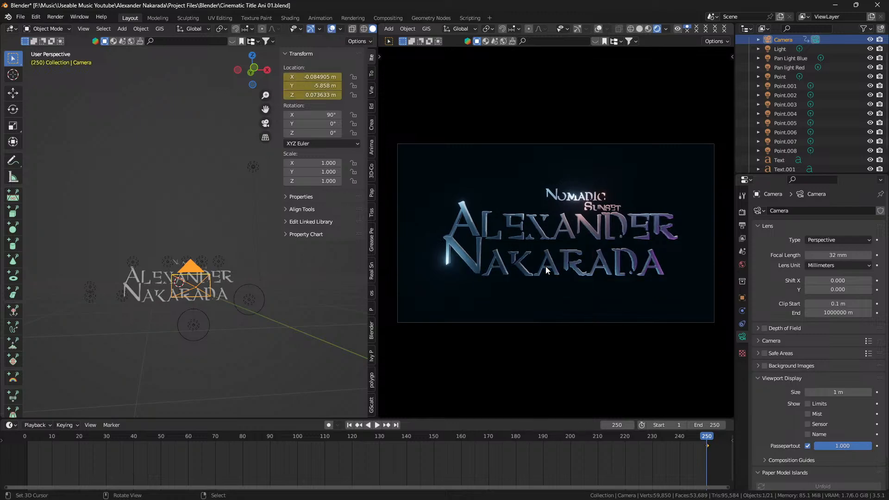
pyautogui.press('i')
pyautogui.click(542, 273)
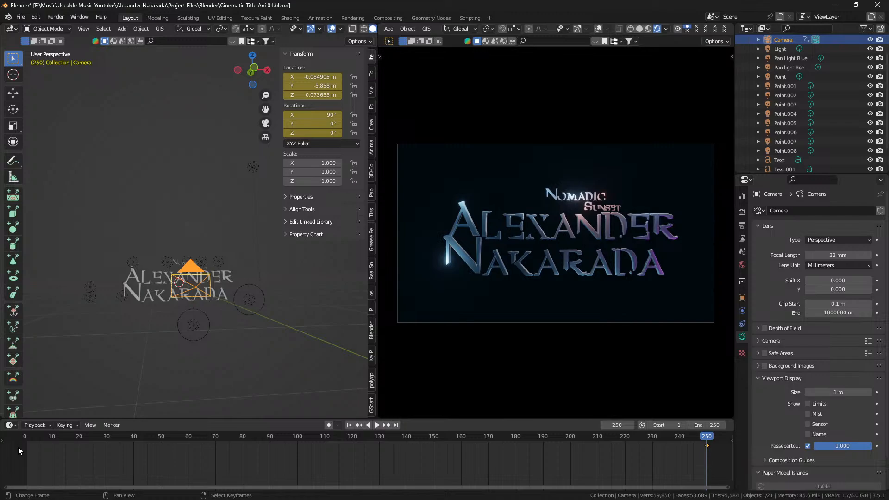
pyautogui.hotkey('shift', 'Left')
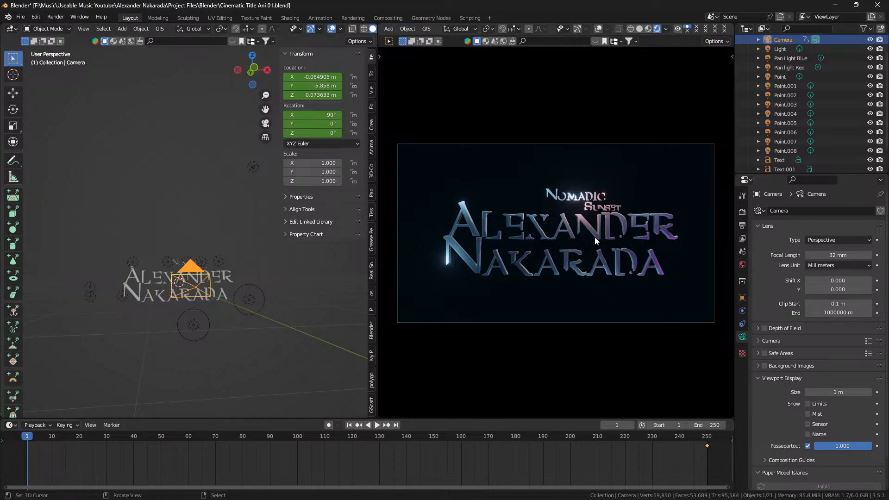
pyautogui.moveTo(616, 245); pyautogui.dragTo(614, 245)
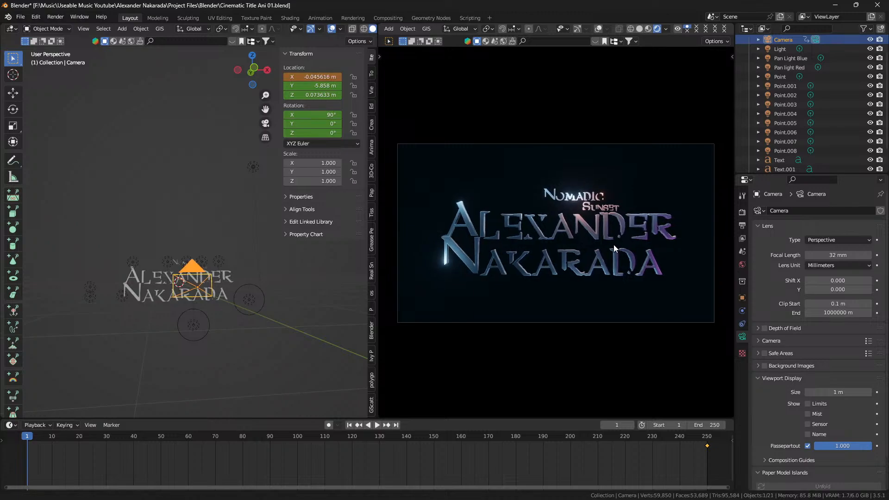
pyautogui.click(708, 456)
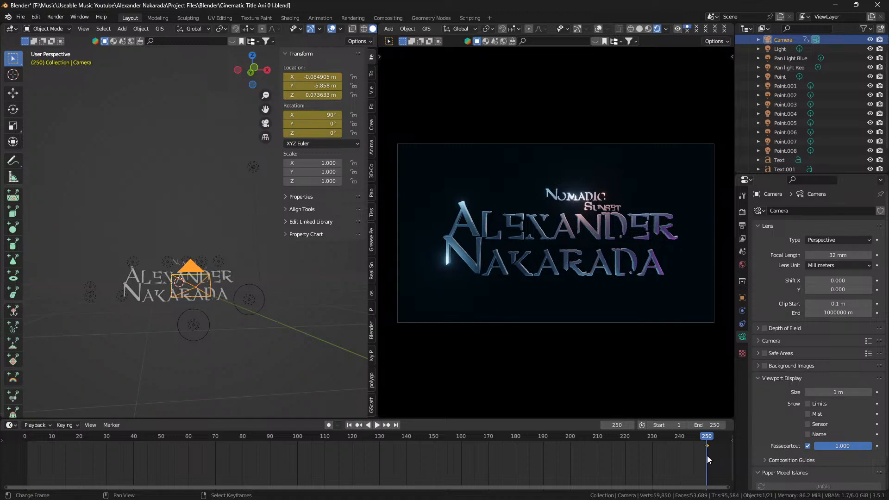
# Shift the camera to X about -0.016 m at frame 250 and key its location and rotation there
pyautogui.moveTo(568, 240); pyautogui.dragTo(566, 240)
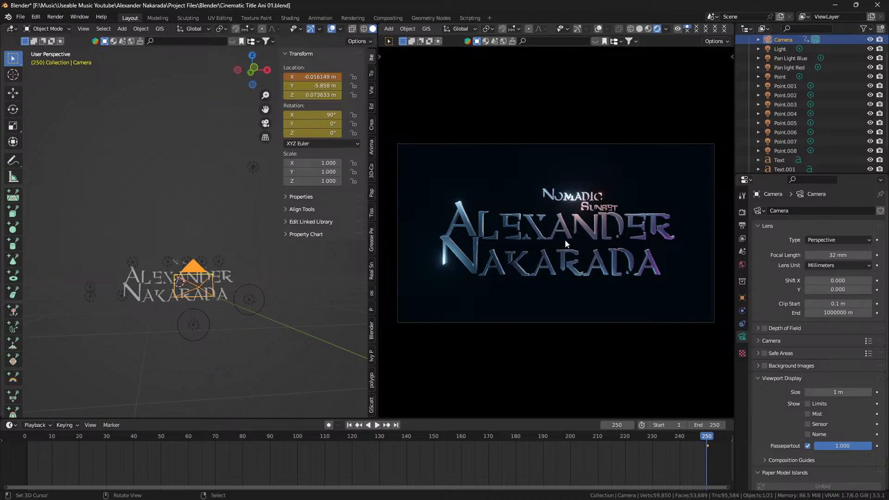
pyautogui.press('i')
pyautogui.click(565, 240)
pyautogui.press('i')
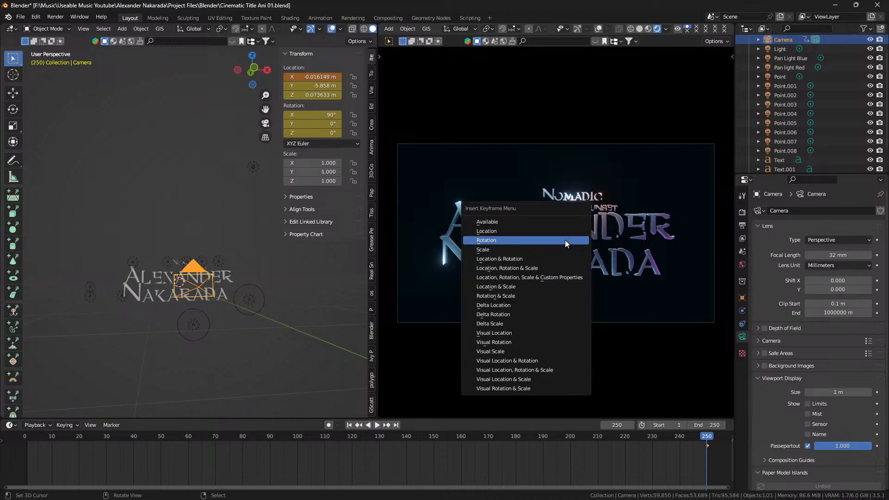
pyautogui.click(557, 232)
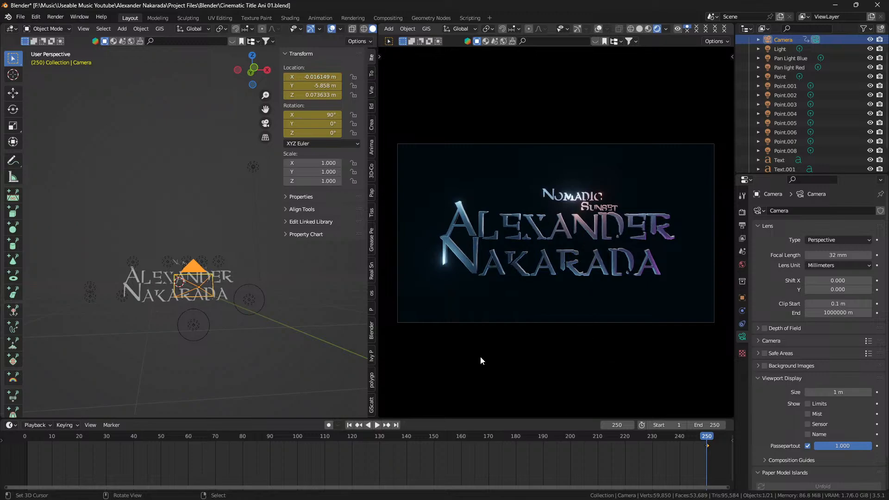
# Set the animation's start frame to 0 and make it the current frame
pyautogui.click(27, 458)
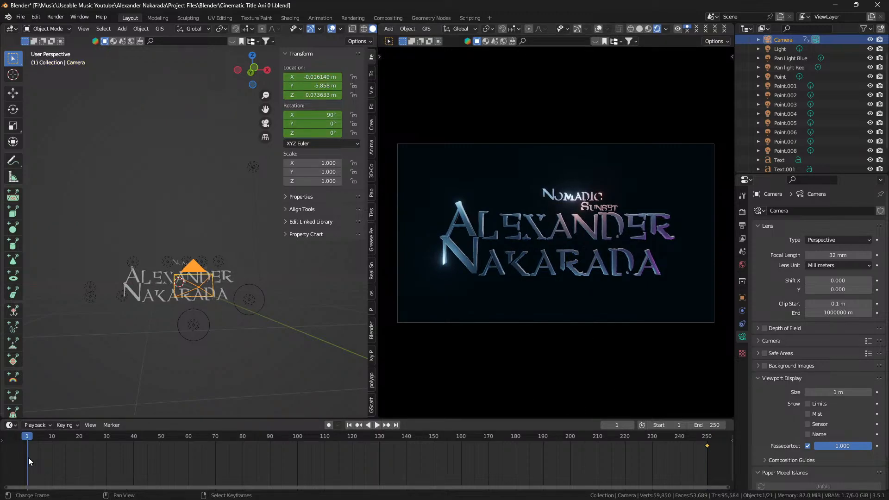
pyautogui.click(23, 458)
pyautogui.hotkey('ctrl', 'Home')
# Darken the world background colour to nearly black
pyautogui.moveTo(632, 499)
pyautogui.click(743, 265)
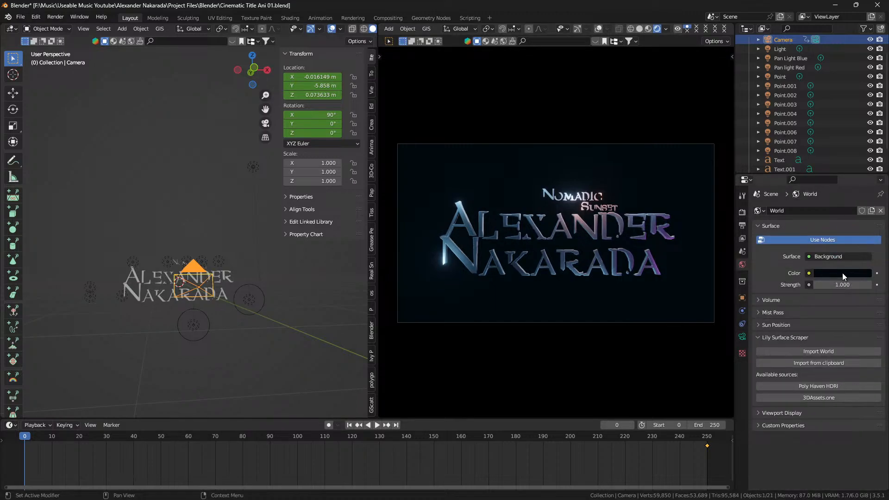
pyautogui.click(843, 273)
pyautogui.moveTo(865, 206); pyautogui.dragTo(866, 208)
# Move the word "Nomadic" within the X–Z plane to X about -0.24 m, Z about 0.87 m
pyautogui.click(572, 196)
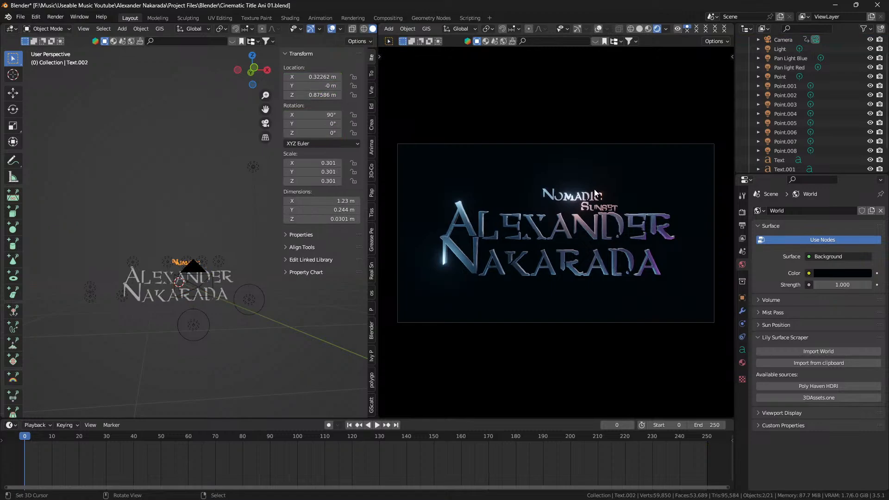
pyautogui.press('g')
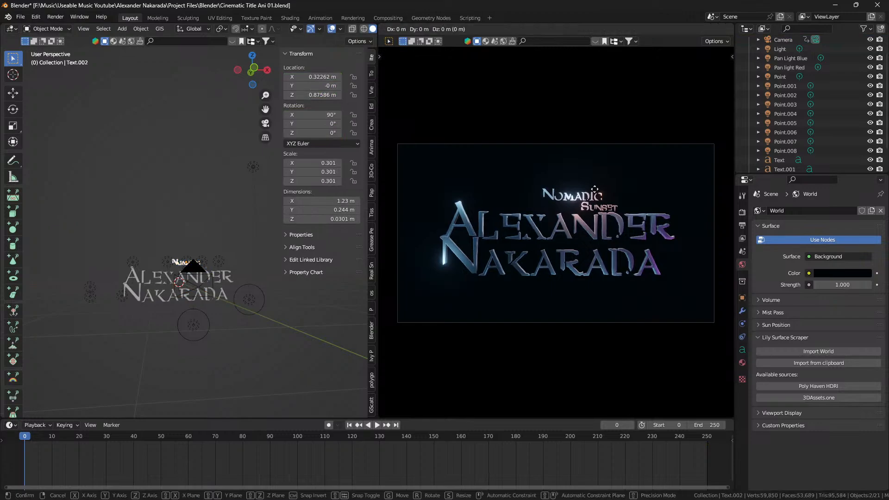
pyautogui.hotkey('shift', 'y')
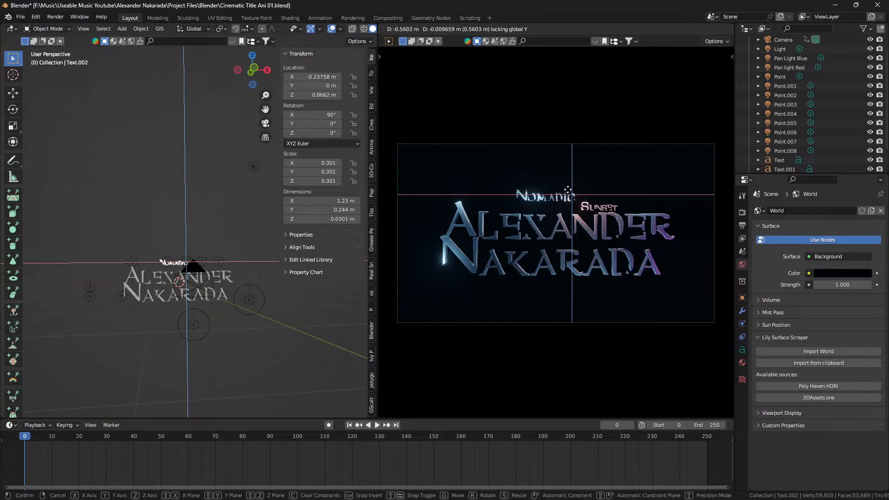
pyautogui.click(569, 191)
# Raise the word "Sunset" beside "Nomadic" to Z about 0.73 m, keeping X about 0.89 m, and save the file
pyautogui.click(582, 207)
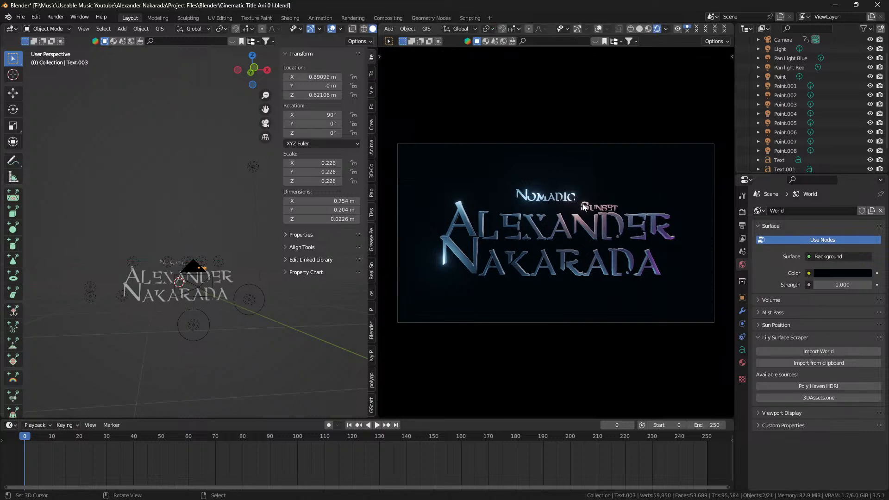
pyautogui.press('g')
pyautogui.hotkey('shift', 'y')
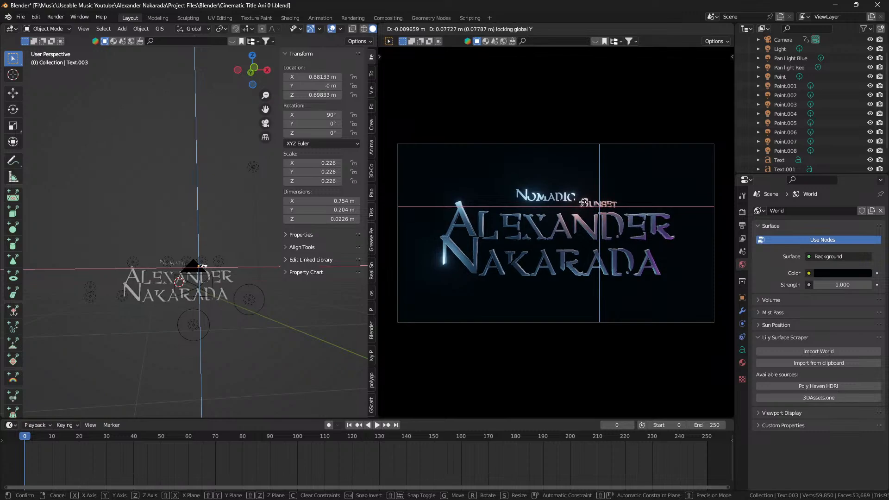
pyautogui.click(585, 201)
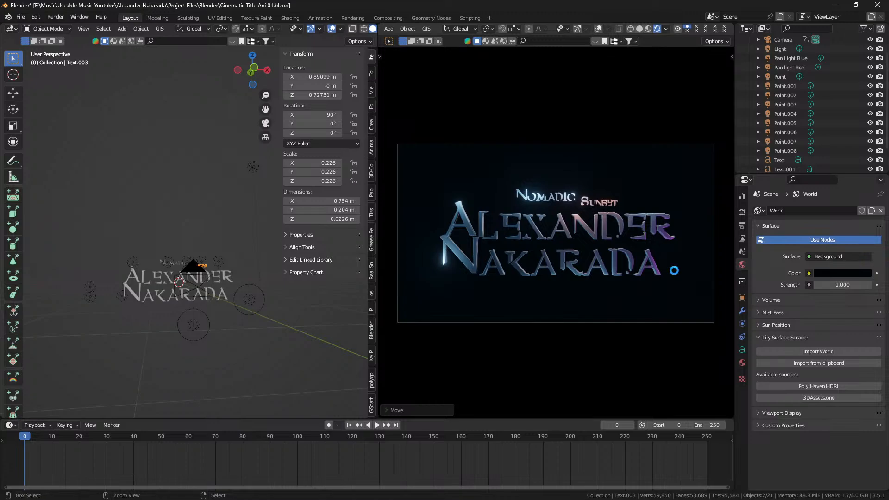
pyautogui.hotkey('ctrl', 's')
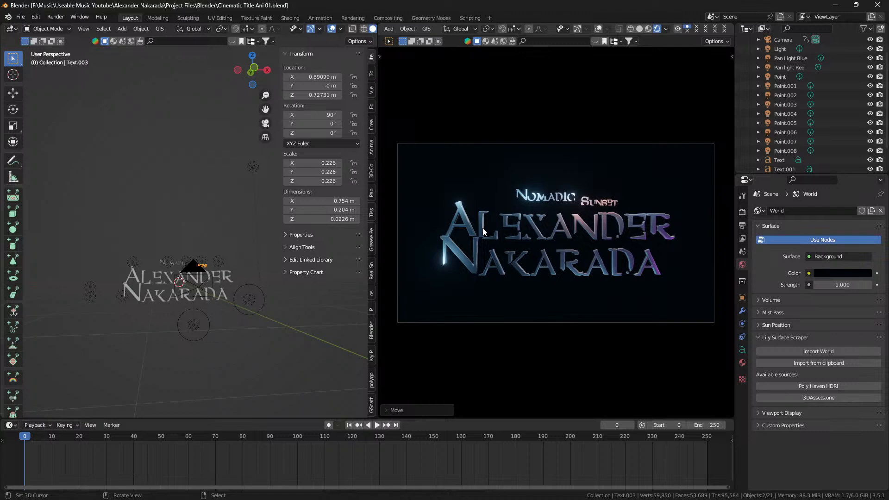
# Orbit the camera to a raised, angled view at X about -2.44 m, Z about 1.20 m, and key its location and rotation at frame 0
pyautogui.click(495, 233)
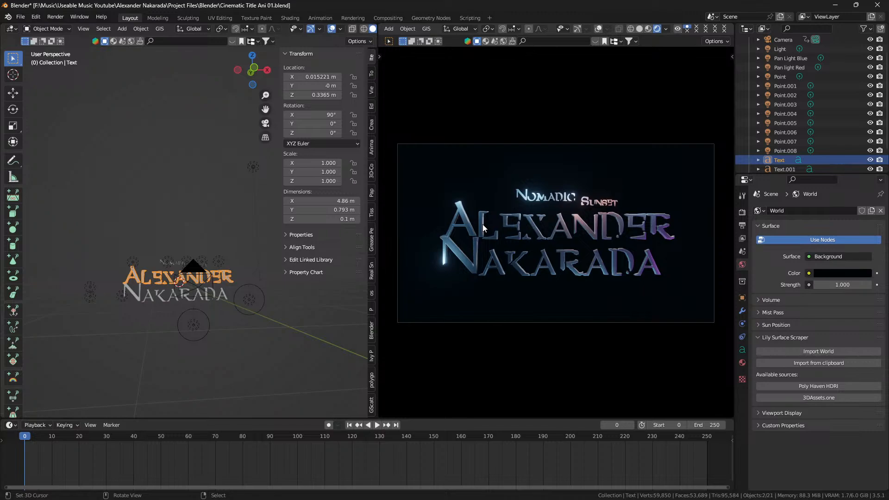
pyautogui.moveTo(482, 225); pyautogui.dragTo(526, 235)
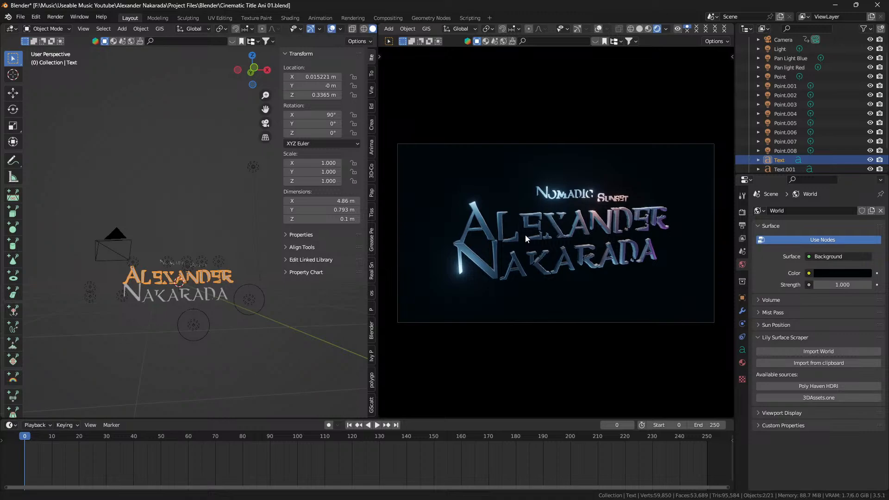
pyautogui.click(116, 234)
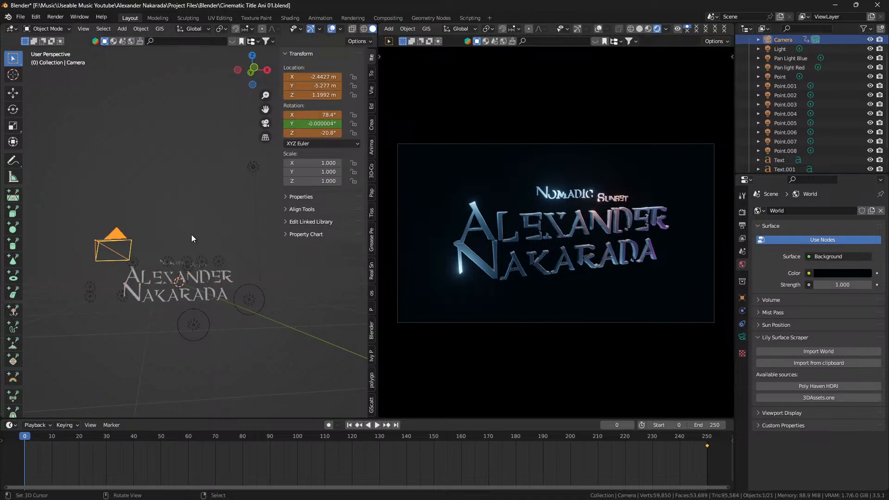
pyautogui.press('i')
pyautogui.click(506, 240)
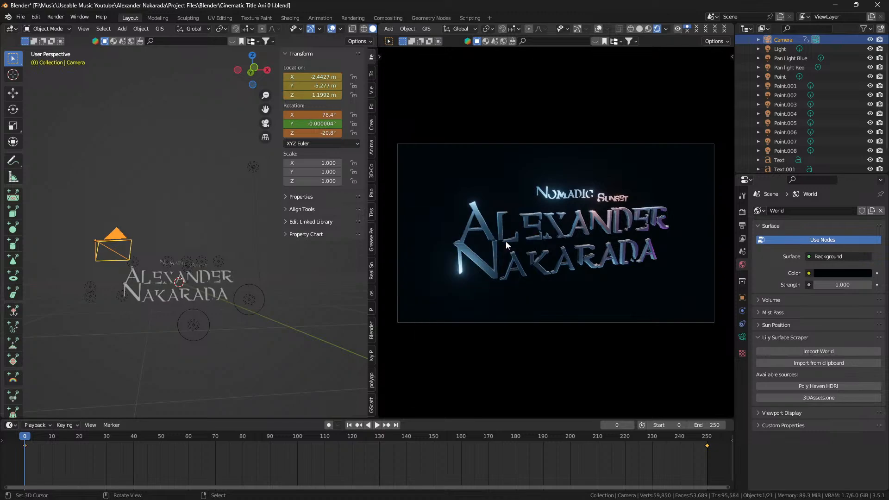
pyautogui.press('i')
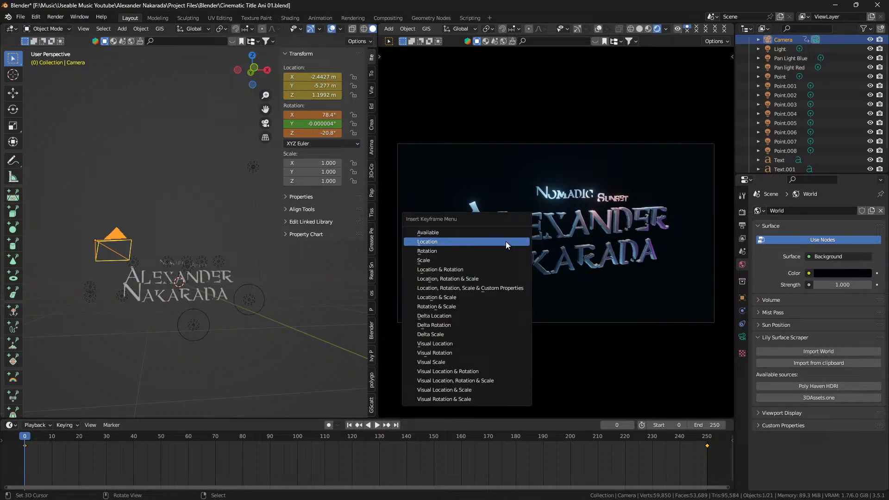
pyautogui.click(501, 250)
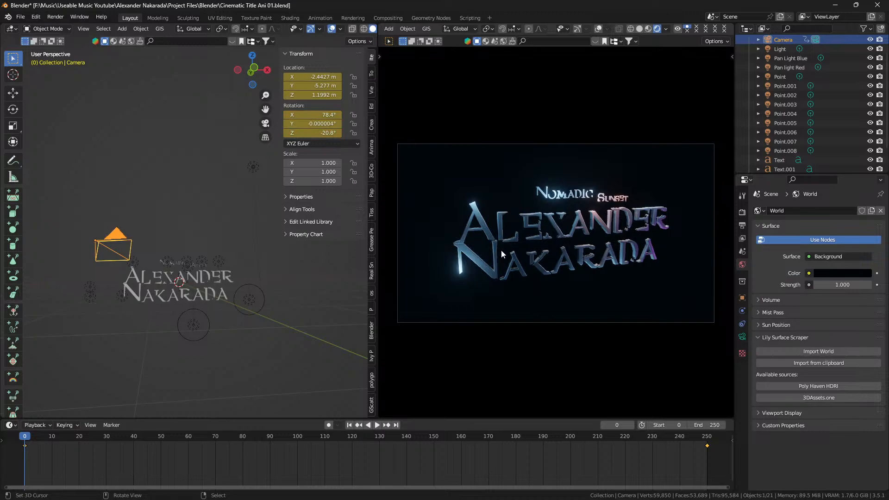
# Set the camera's keyframe interpolation to Linear, preview the camera move and return to frame 0
pyautogui.press('t')
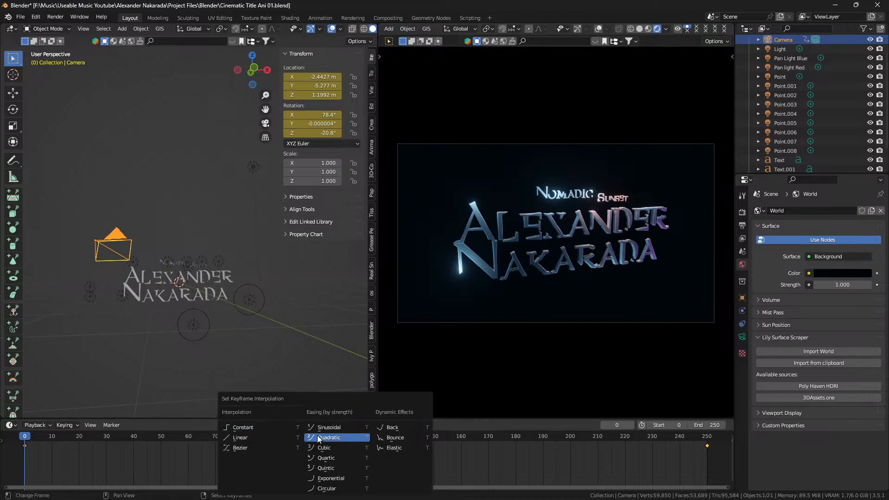
pyautogui.click(258, 438)
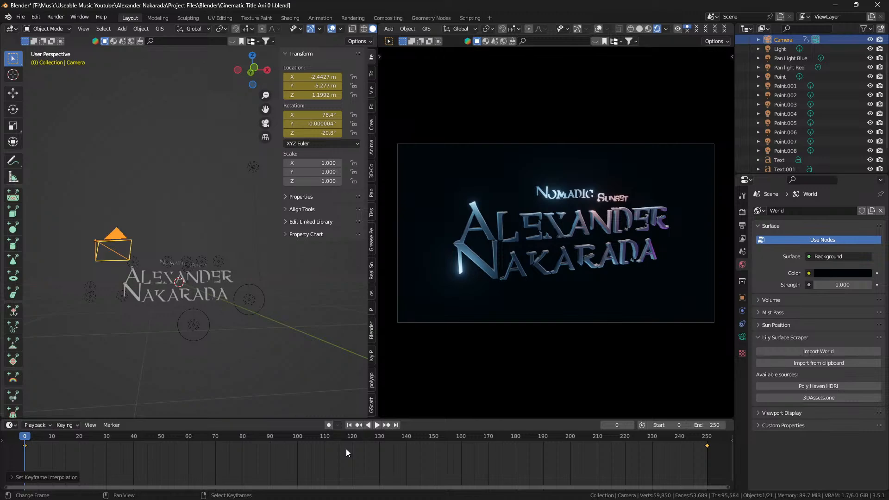
pyautogui.press('space')
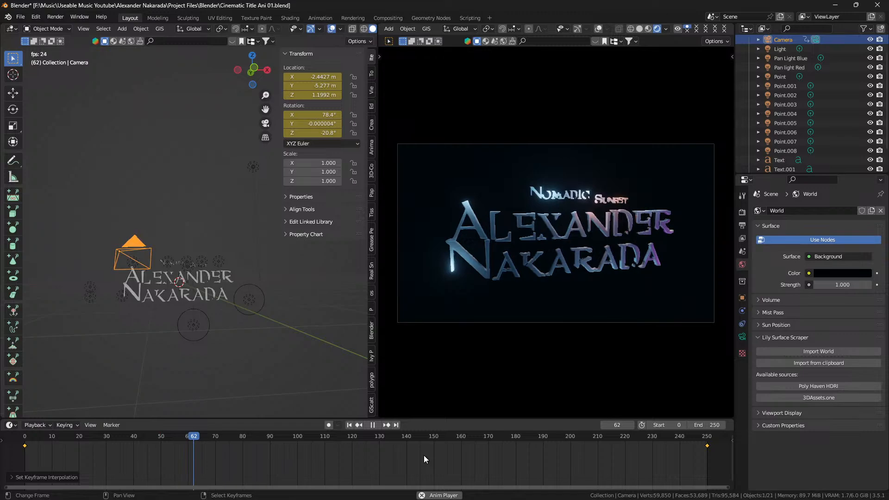
pyautogui.press('space')
pyautogui.moveTo(36, 450); pyautogui.dragTo(25, 451)
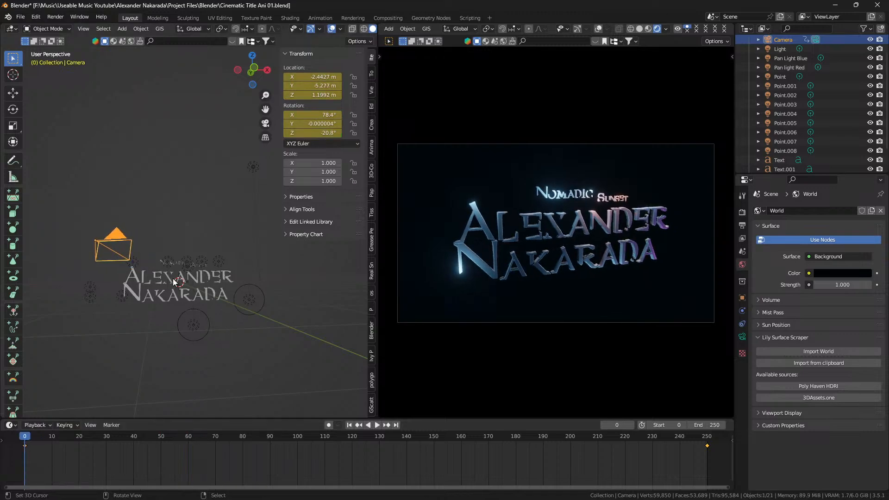
# Insert a location keyframe for Pan light Red at frame 0
pyautogui.click(89, 293)
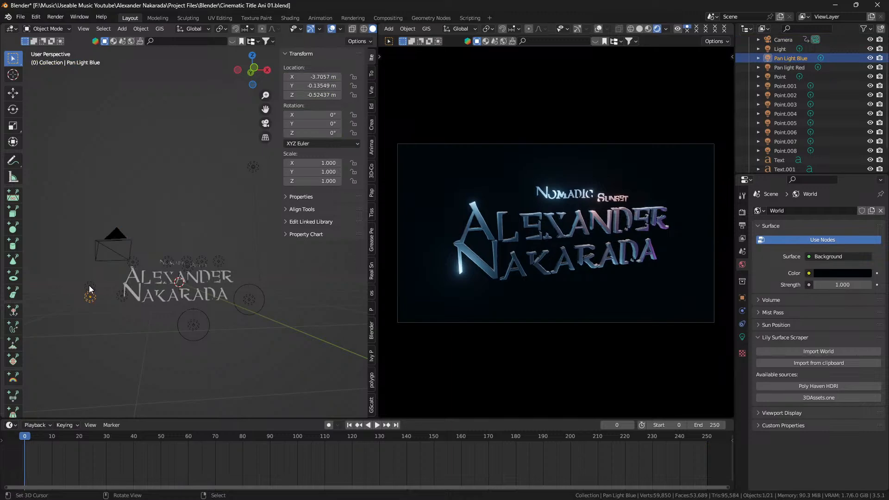
pyautogui.click(90, 287)
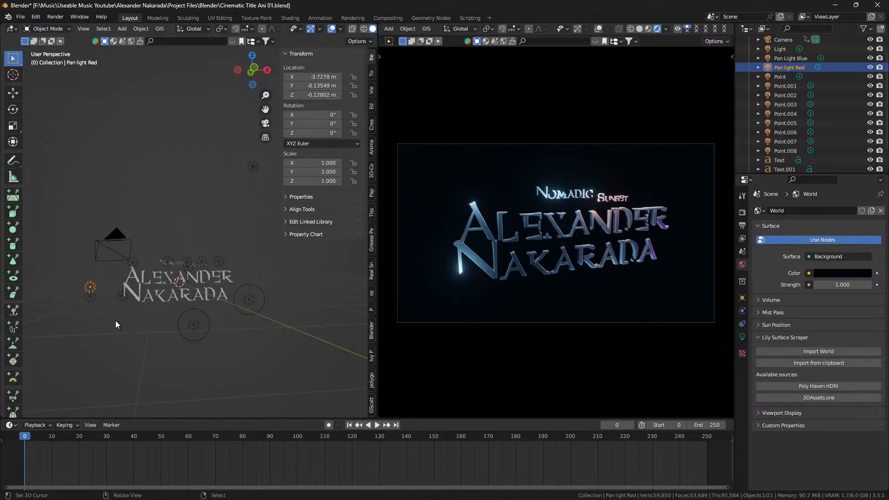
pyautogui.press('i')
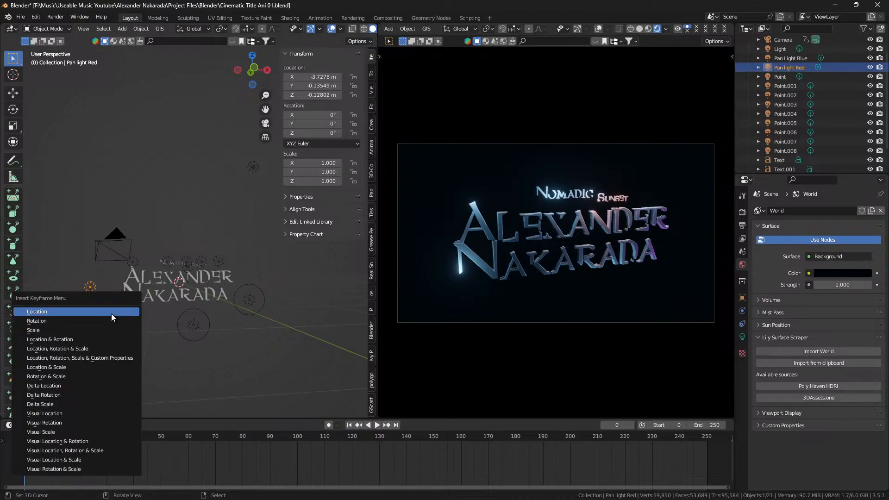
pyautogui.click(111, 312)
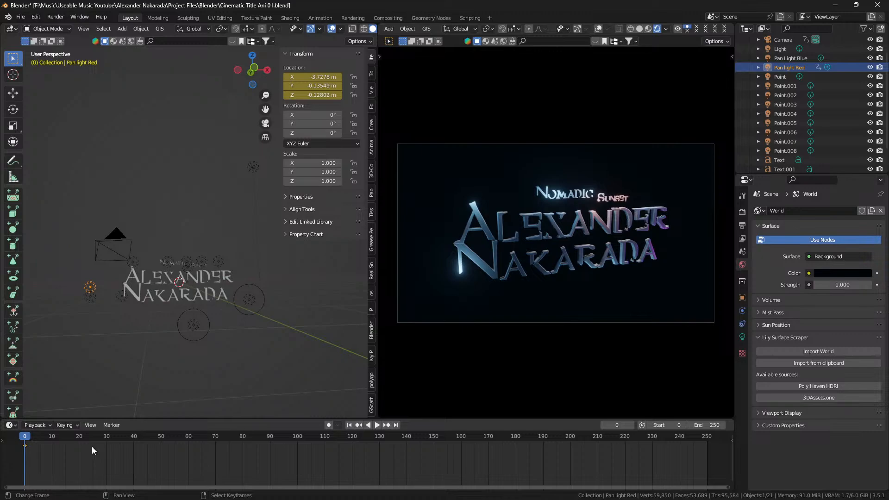
# At frame 250, move Pan light Red along X to about 3.42 m and insert a location keyframe
pyautogui.press('space')
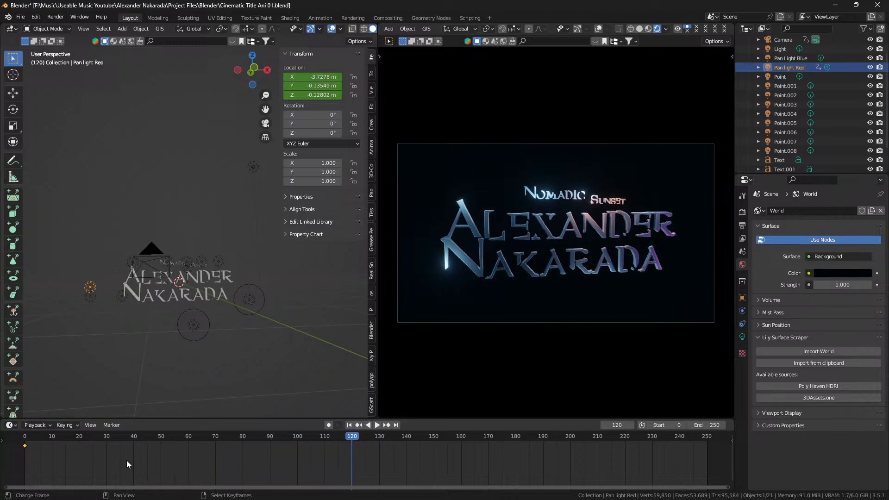
pyautogui.press('Right')
pyautogui.click(707, 451)
pyautogui.press('g')
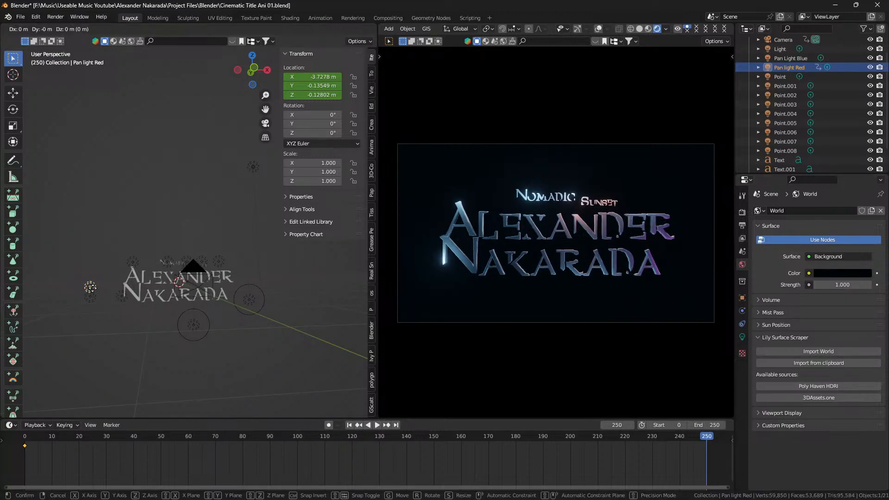
pyautogui.press('x')
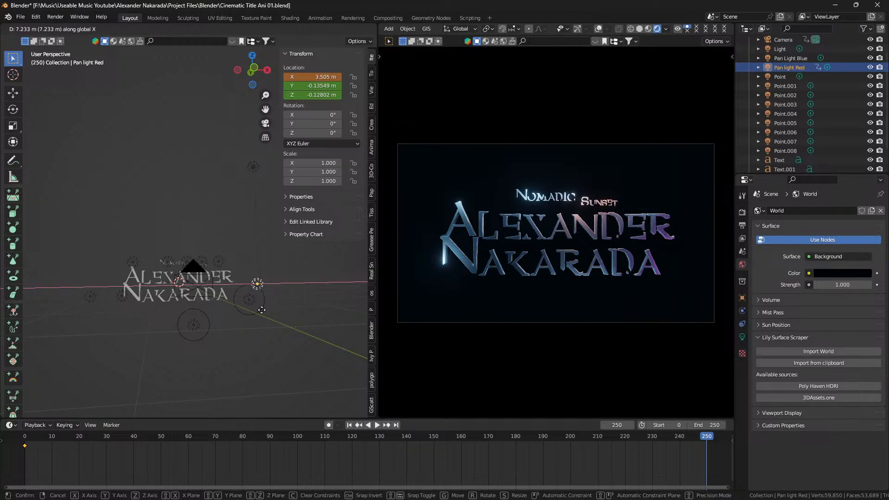
pyautogui.click(260, 311)
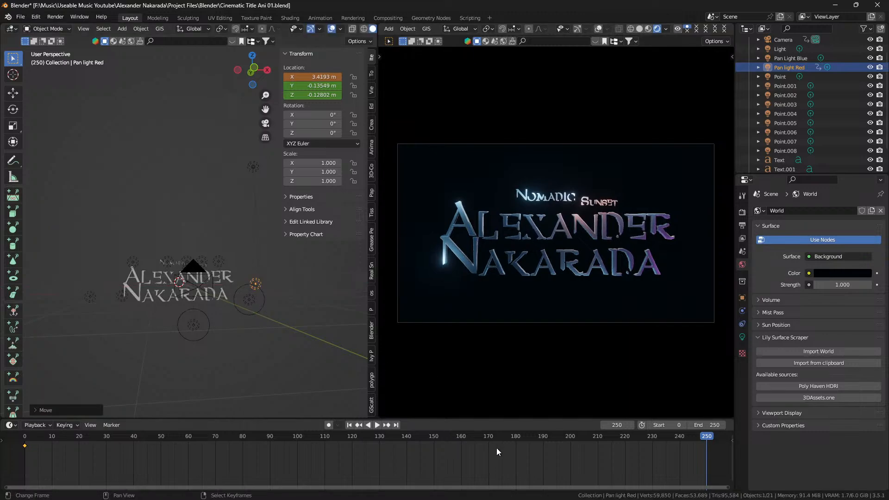
pyautogui.press('i')
pyautogui.press('i')
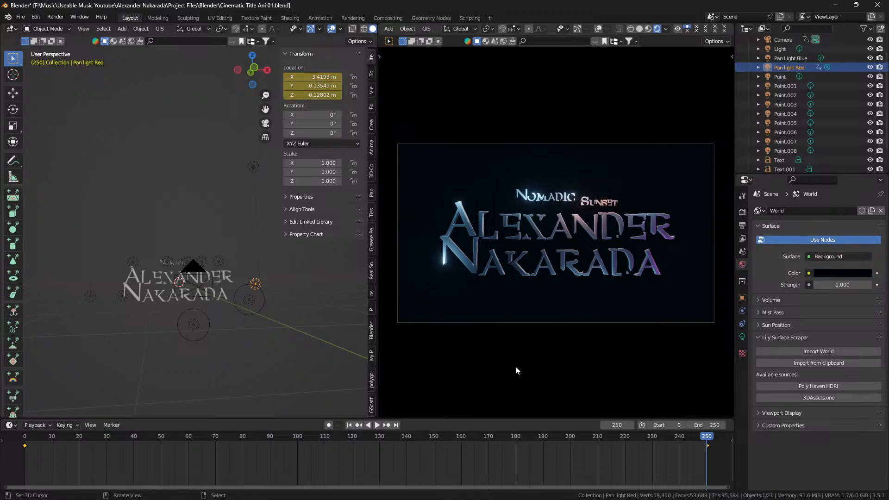
# Play the animation and check from several angles how the red light pans across the title
pyautogui.press('space')
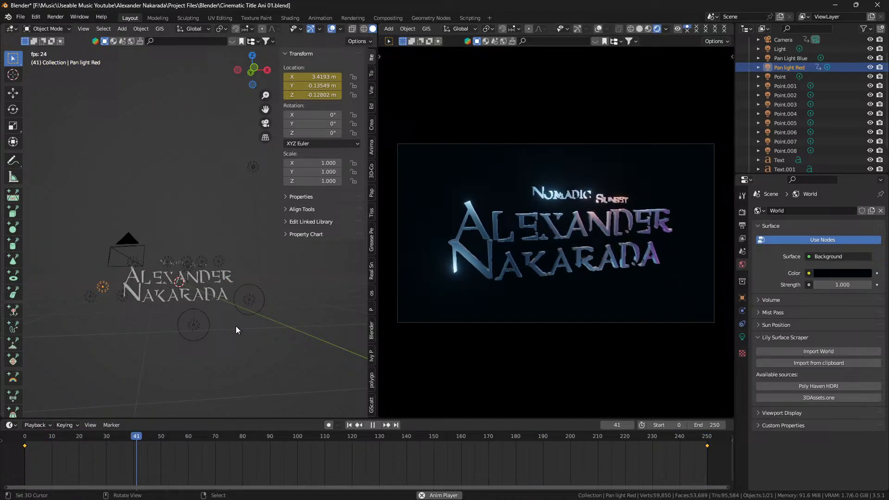
pyautogui.moveTo(235, 326)
pyautogui.mouseDown()
pyautogui.moveTo(209, 338)
pyautogui.moveTo(244, 335)
pyautogui.mouseUp()
pyautogui.scroll(3, 163, 304)
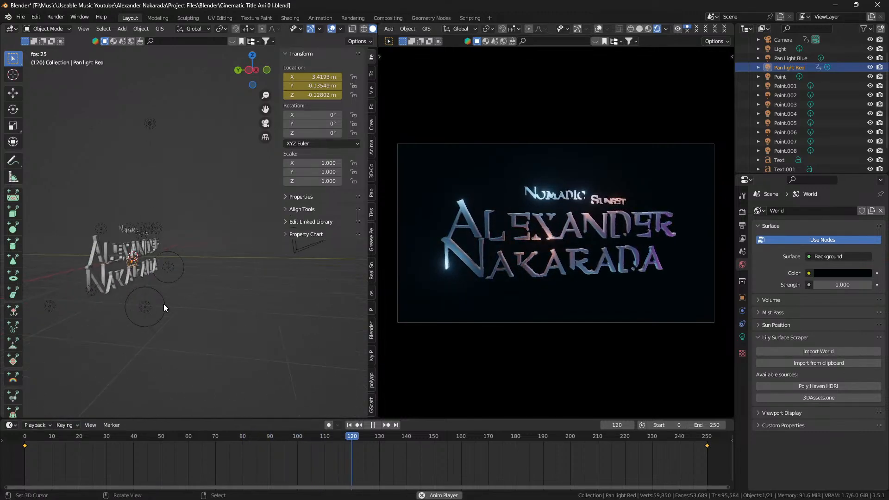
pyautogui.scroll(-1, 165, 303)
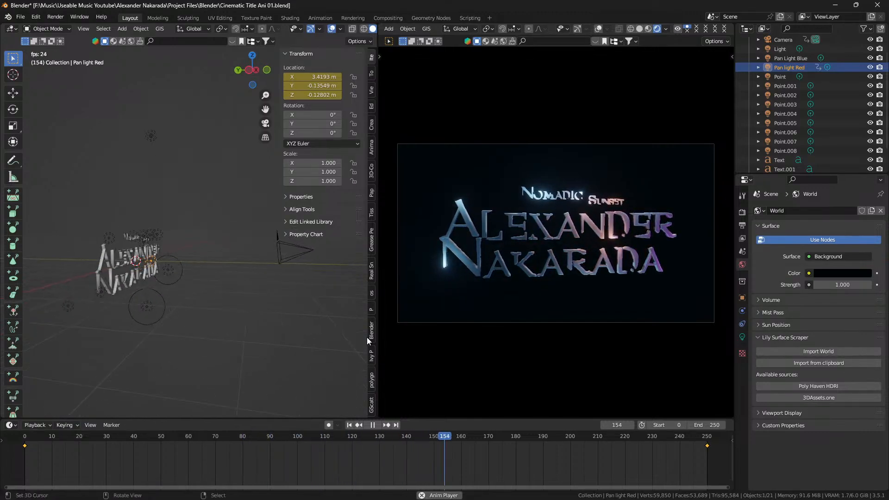
pyautogui.scroll(2, 176, 265)
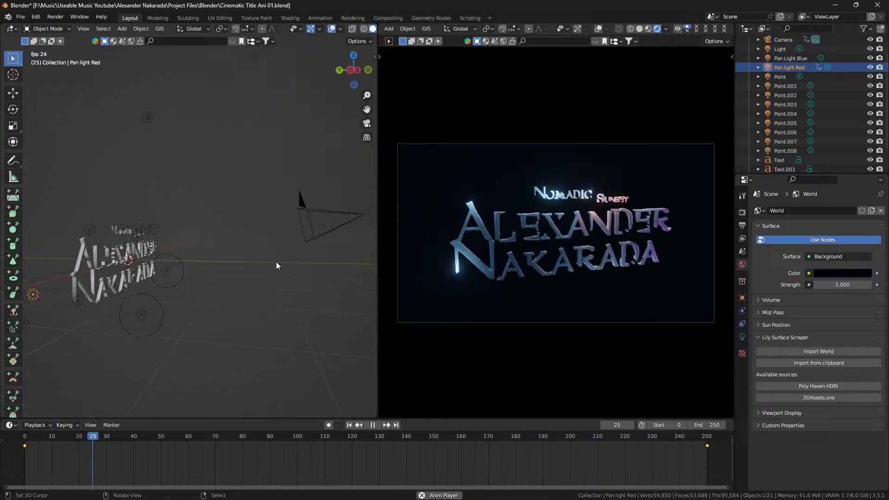
pyautogui.moveTo(276, 262); pyautogui.dragTo(200, 264)
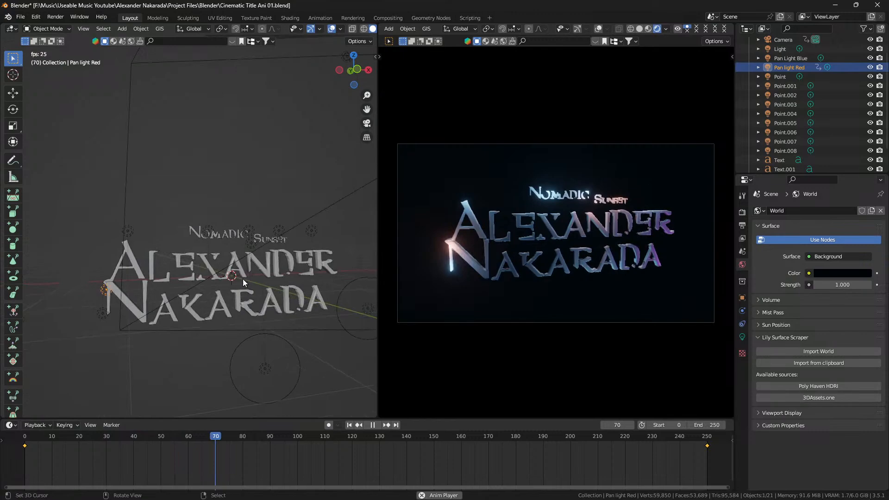
# Add a mesh plane at the title and lower it about 0.61 m along Z
pyautogui.hotkey('shift', 'a')
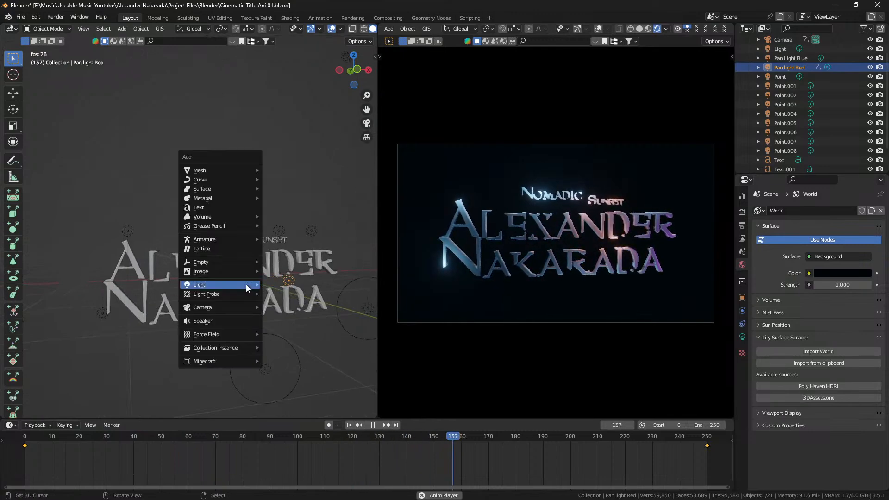
pyautogui.moveTo(236, 173)
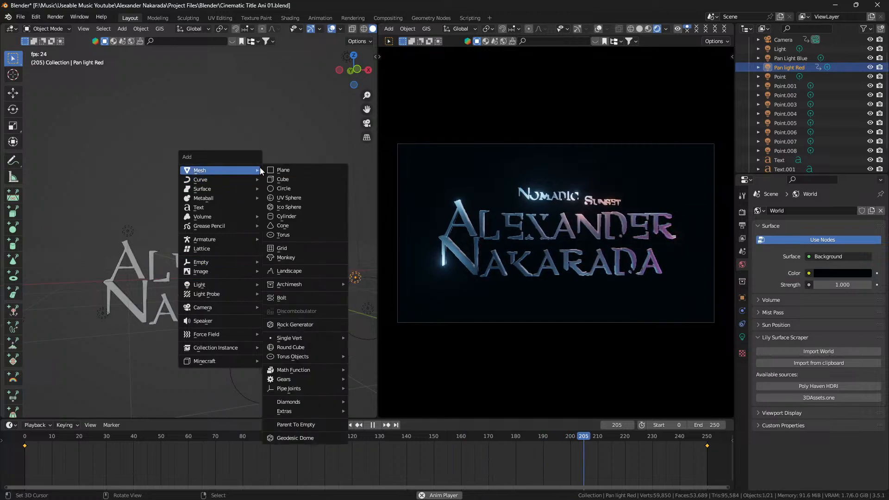
pyautogui.click(287, 170)
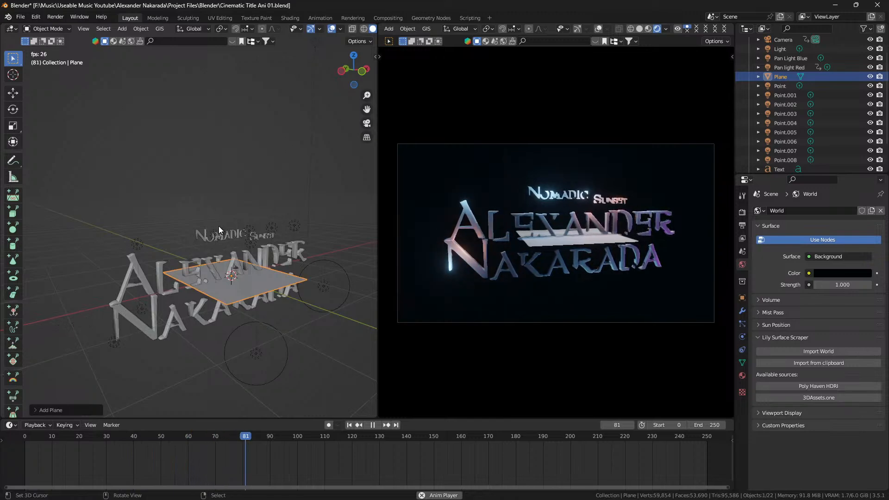
pyautogui.press('g')
pyautogui.press('z')
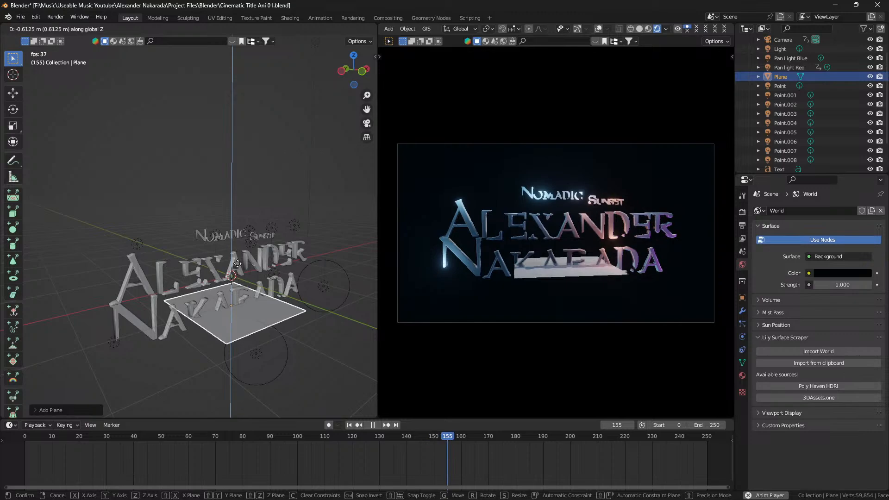
pyautogui.click(237, 264)
# Stretch the plane along X beyond the title's width and scale it about 3.19 times along Y
pyautogui.press('s')
pyautogui.press('x')
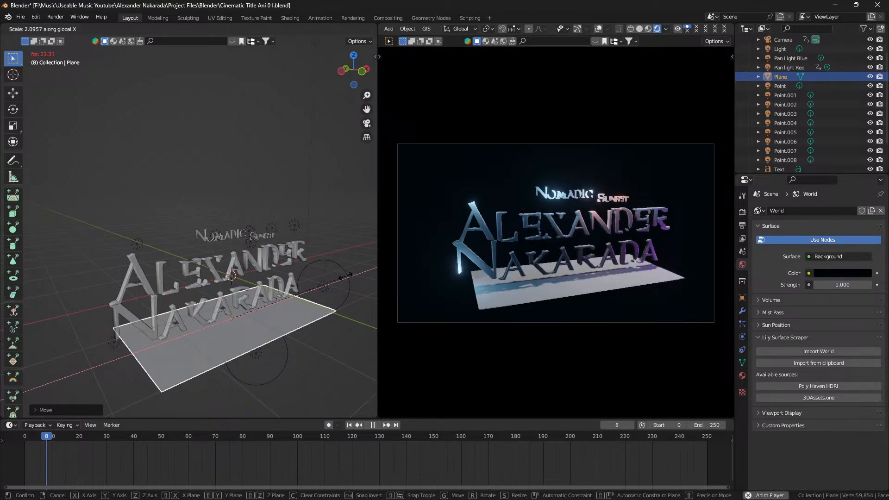
pyautogui.click(24, 267)
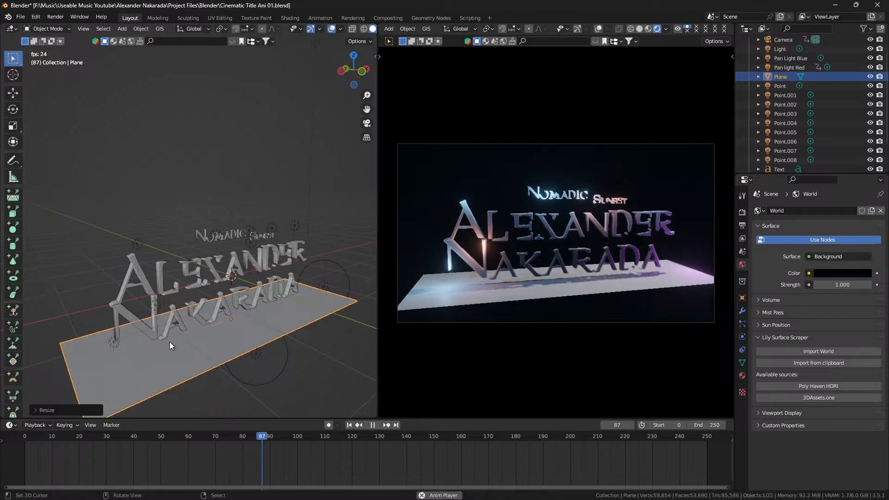
pyautogui.press('s')
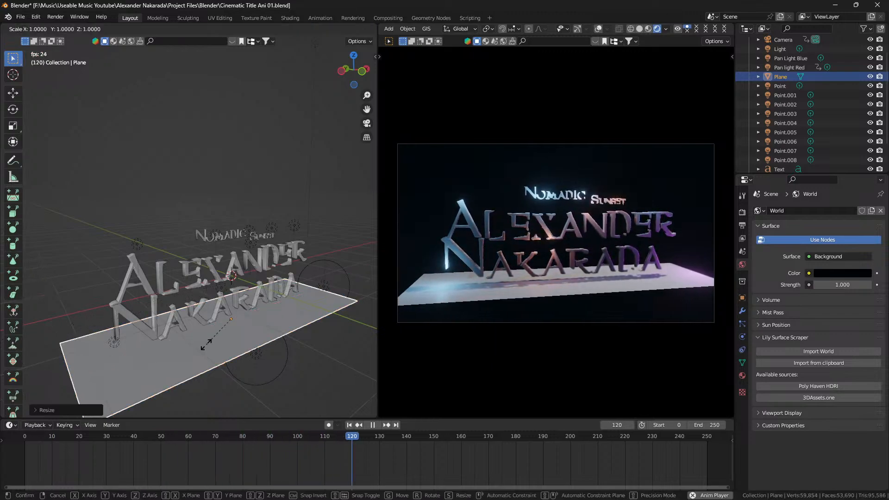
pyautogui.press('y')
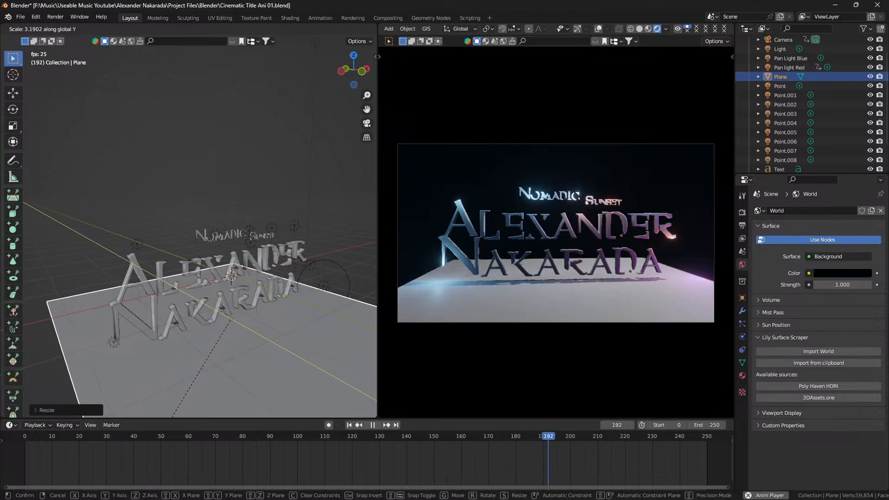
pyautogui.click(190, 34)
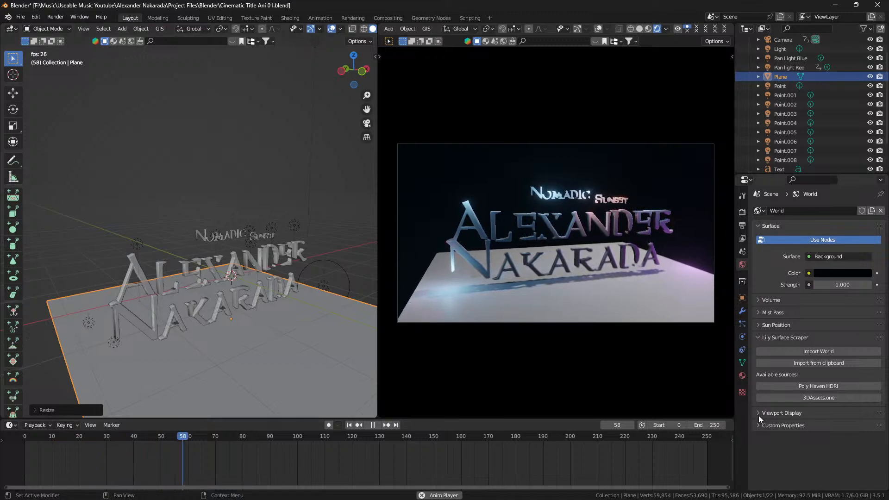
# Add a particle system to the plane and raise the plane about 2.77 m along Z above the title
pyautogui.click(742, 324)
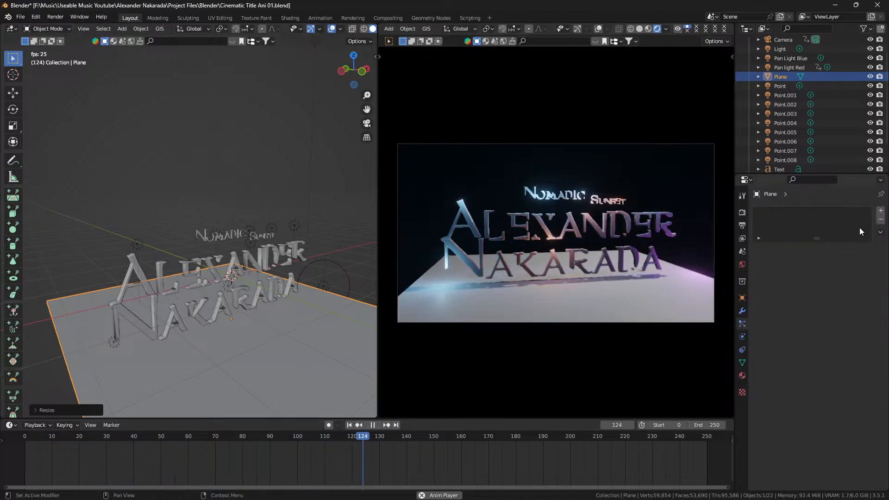
pyautogui.click(881, 212)
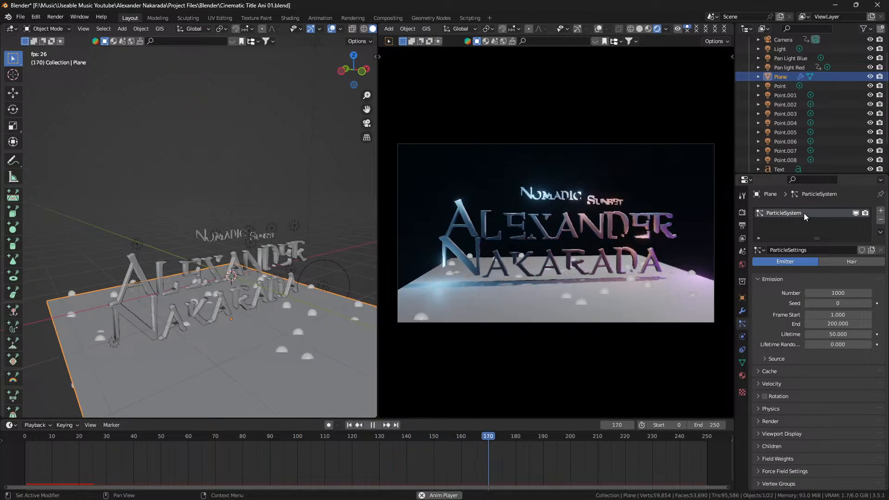
pyautogui.press('g')
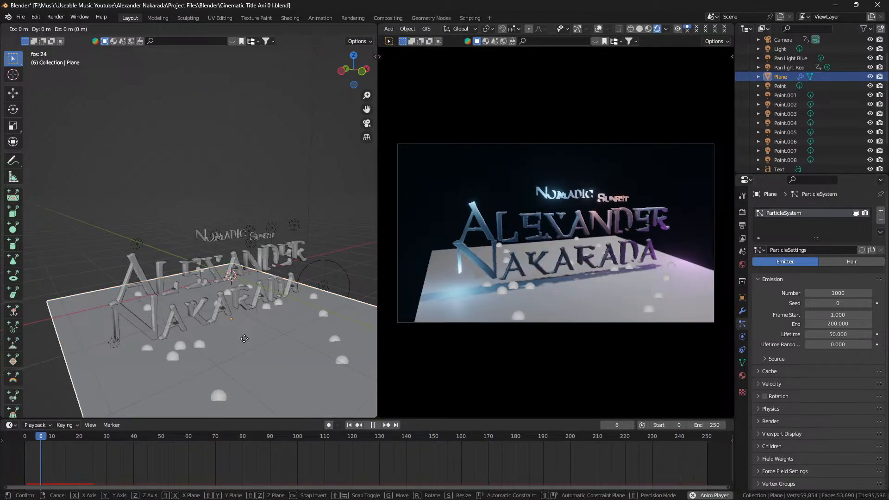
pyautogui.press('z')
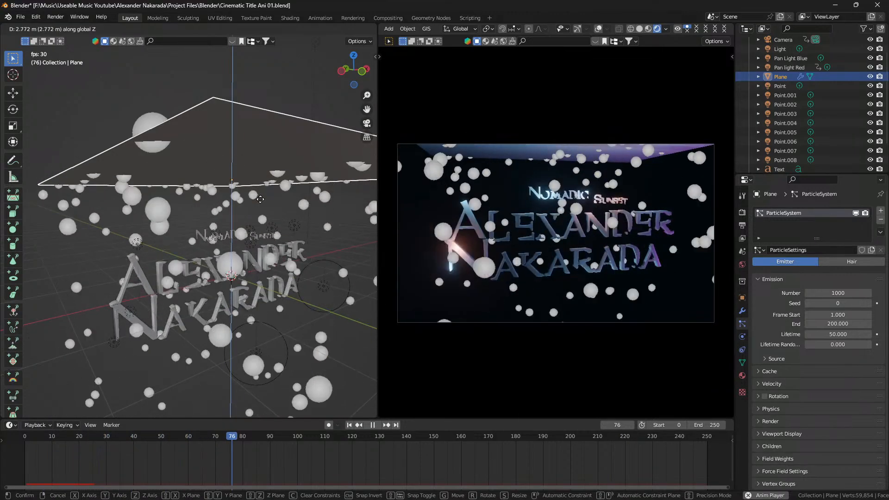
pyautogui.click(260, 199)
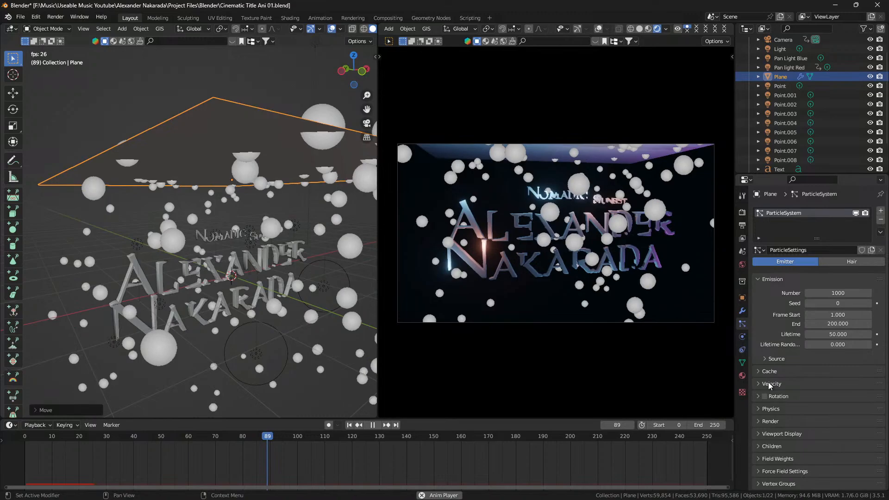
# In the particle physics forces, set Brownian to 1.300 and Damp to 0.054, keeping the Newtonian type
pyautogui.click(810, 385)
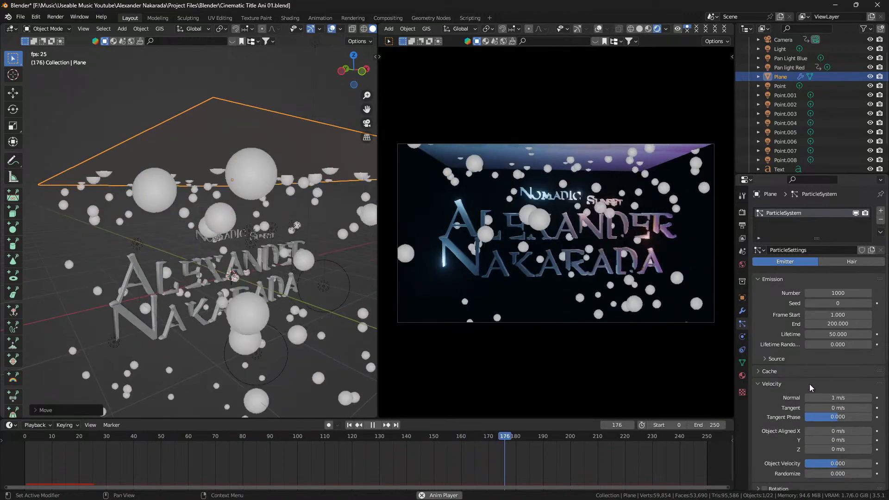
pyautogui.click(810, 384)
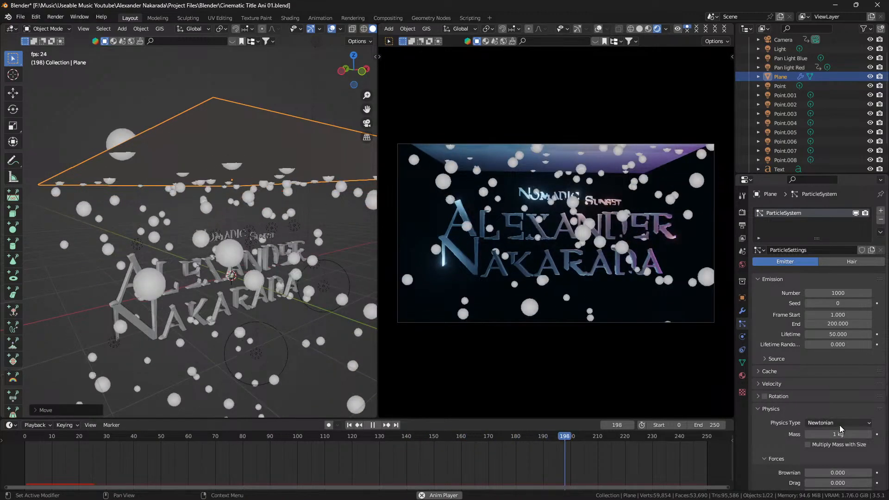
pyautogui.scroll(-5, 836, 407)
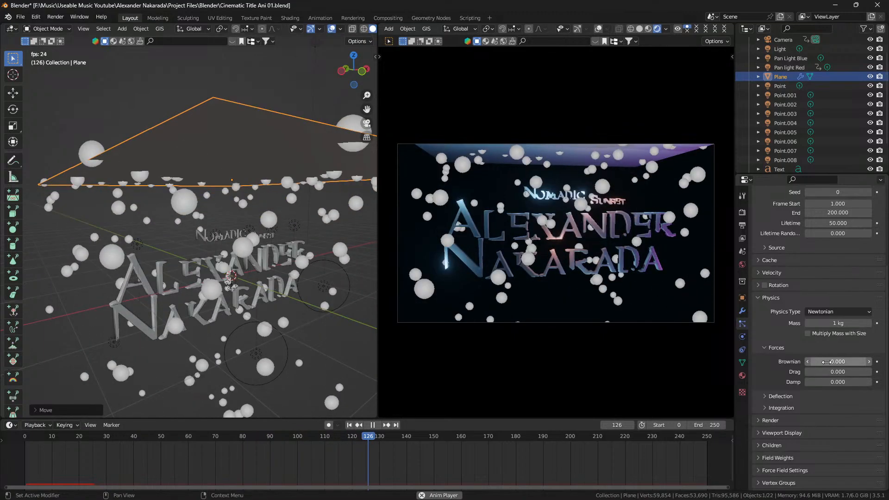
pyautogui.moveTo(827, 362); pyautogui.dragTo(851, 362)
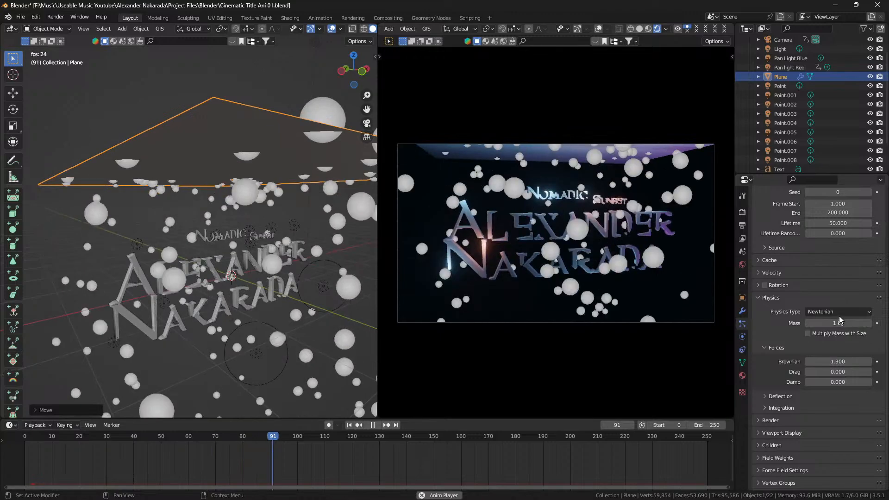
pyautogui.click(841, 311)
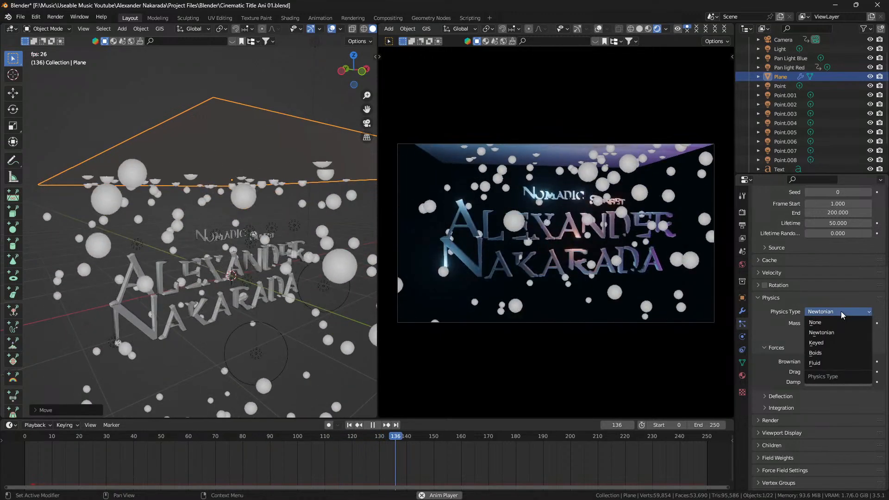
pyautogui.click(842, 311)
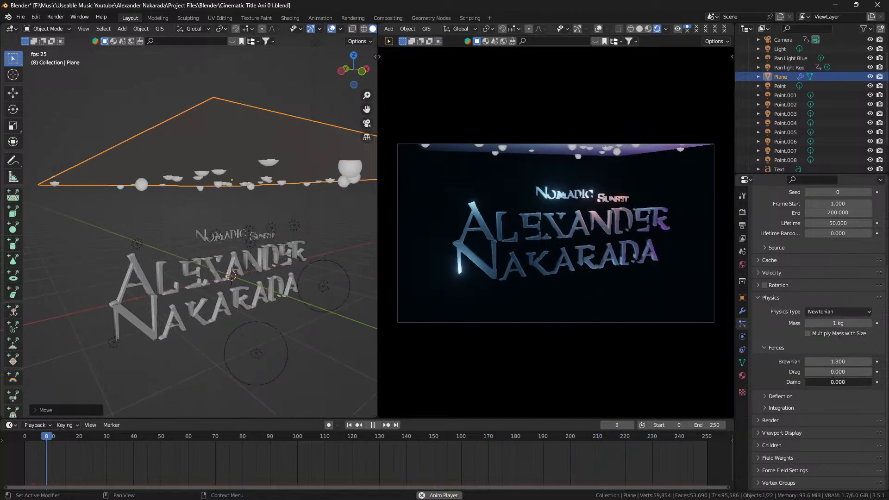
pyautogui.moveTo(807, 382); pyautogui.dragTo(807, 381)
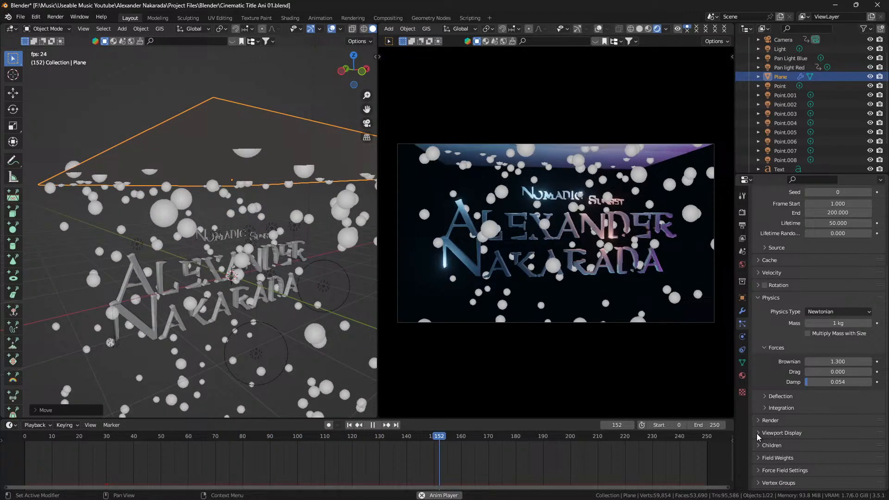
# Reduce the gravity field weight of the plane's particles to about 0.453
pyautogui.click(778, 457)
pyautogui.scroll(-5, 846, 343)
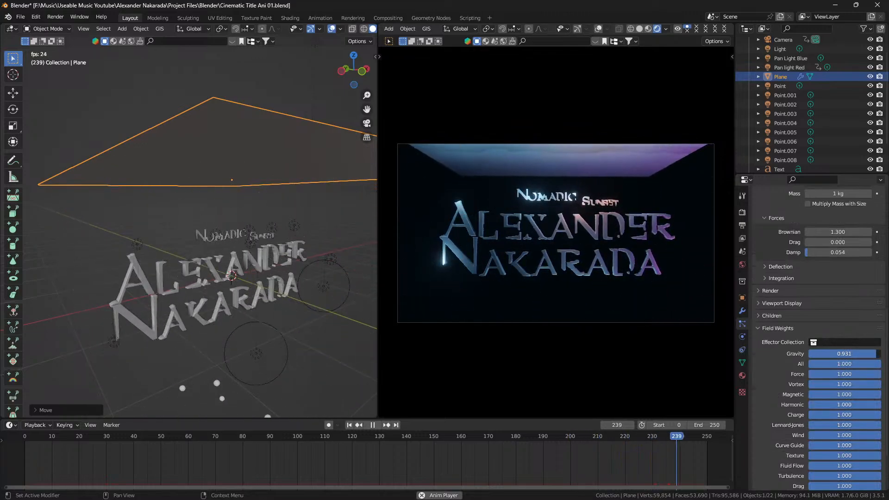
pyautogui.moveTo(866, 354); pyautogui.dragTo(827, 354)
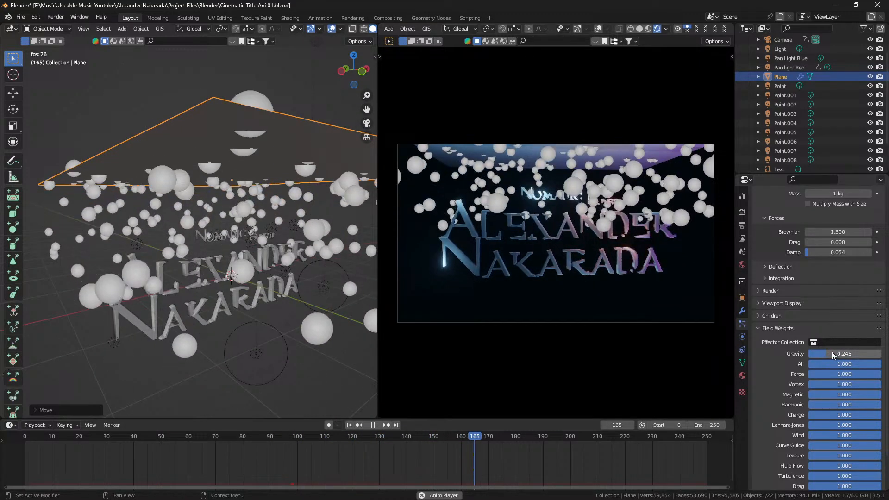
pyautogui.moveTo(832, 354); pyautogui.dragTo(841, 354)
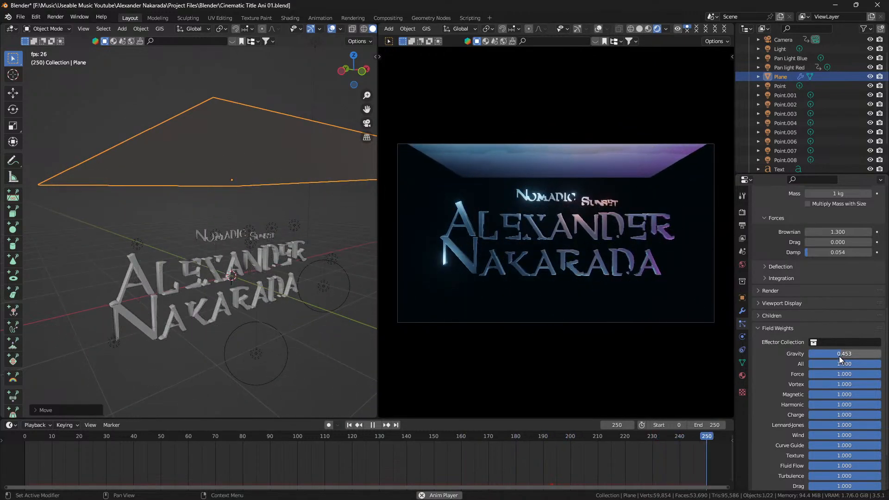
# Set the particle system's gravity field weight to 0 and lower the emitter plane along Z until it sits beneath the title text
pyautogui.moveTo(840, 357); pyautogui.dragTo(808, 354)
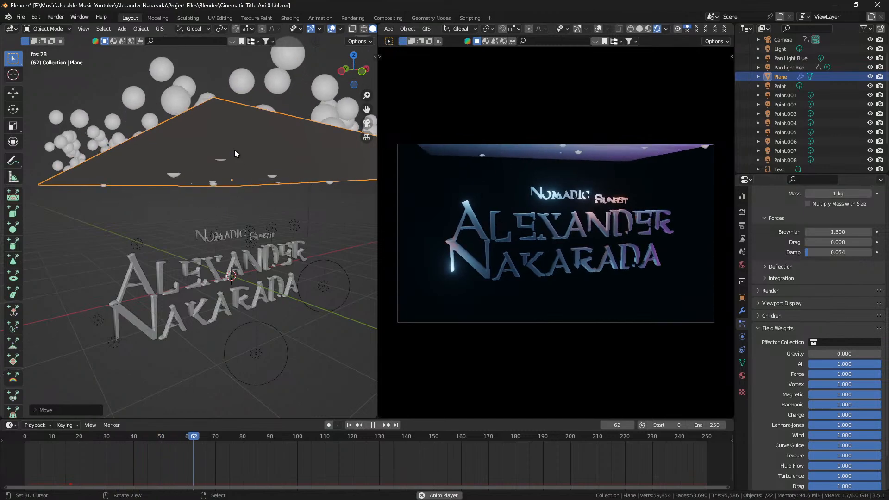
pyautogui.press('g')
pyautogui.press('z')
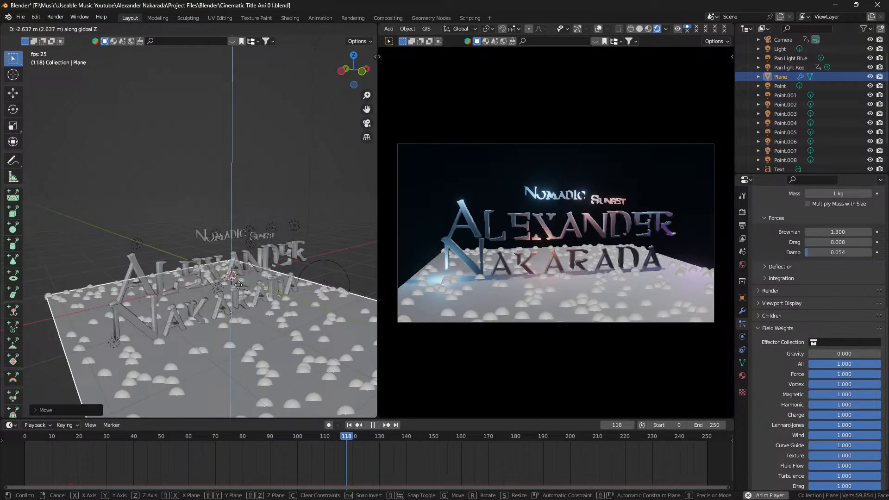
pyautogui.click(239, 301)
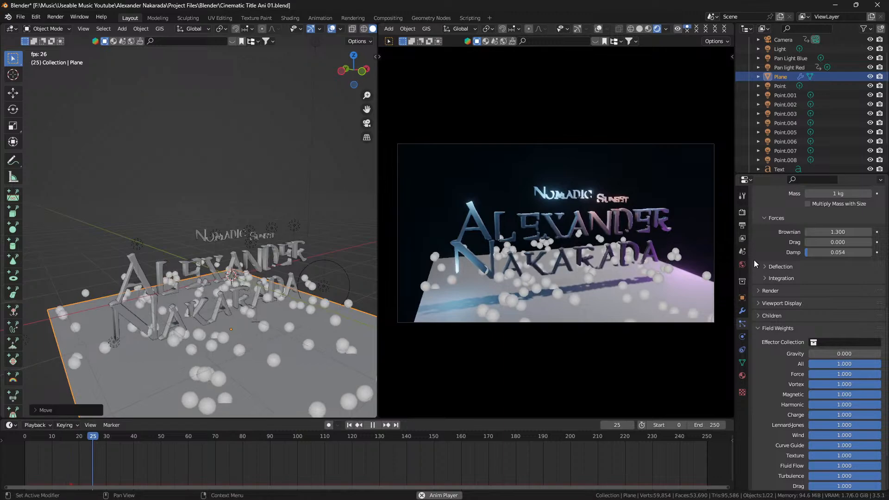
# Set the particle emission's Frame Start to -250 and its Lifetime to 100
pyautogui.scroll(10, 754, 260)
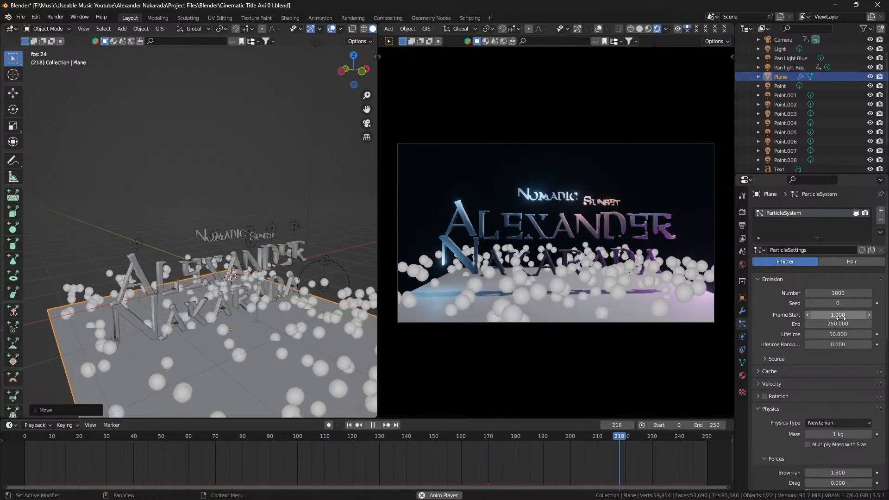
pyautogui.click(841, 318)
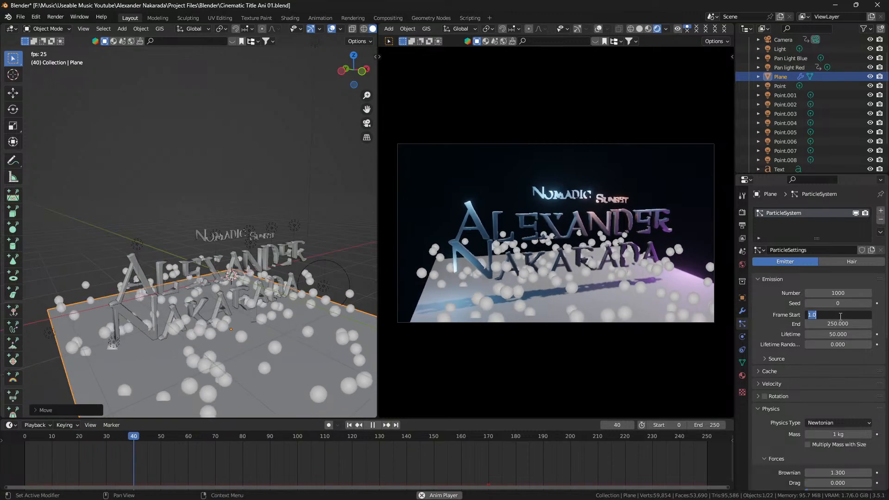
pyautogui.write('-2')
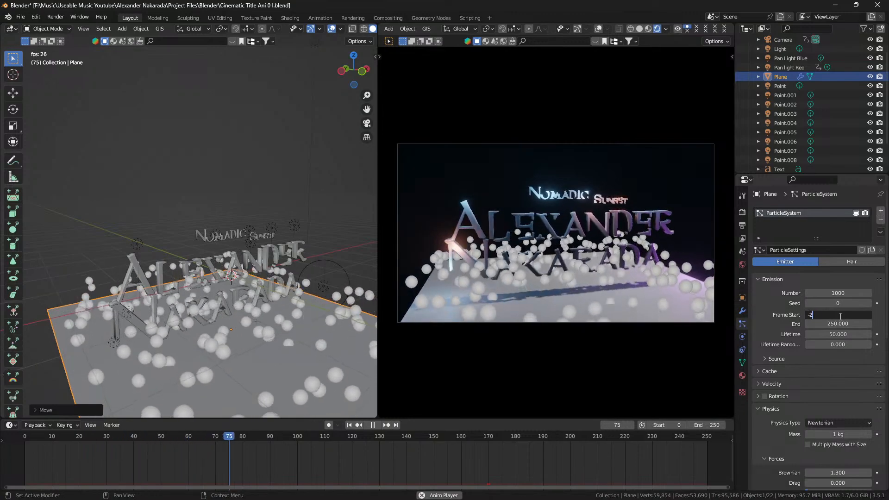
pyautogui.write('50')
pyautogui.press('Return')
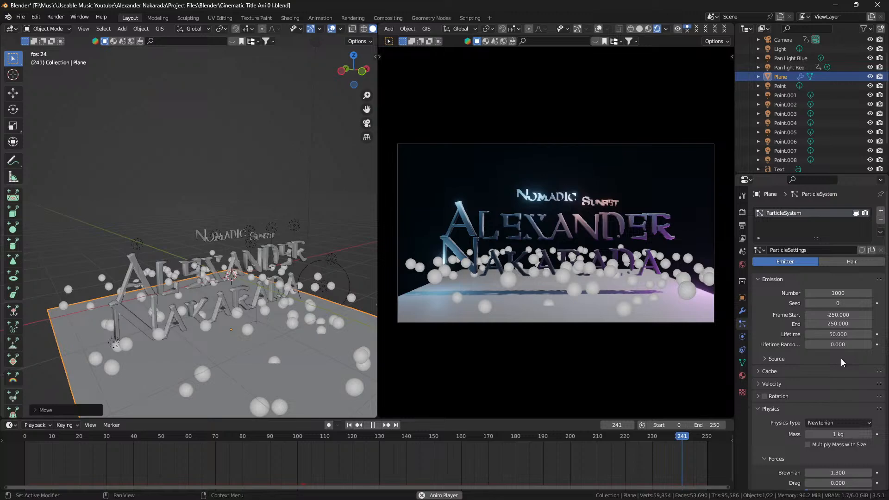
pyautogui.click(827, 335)
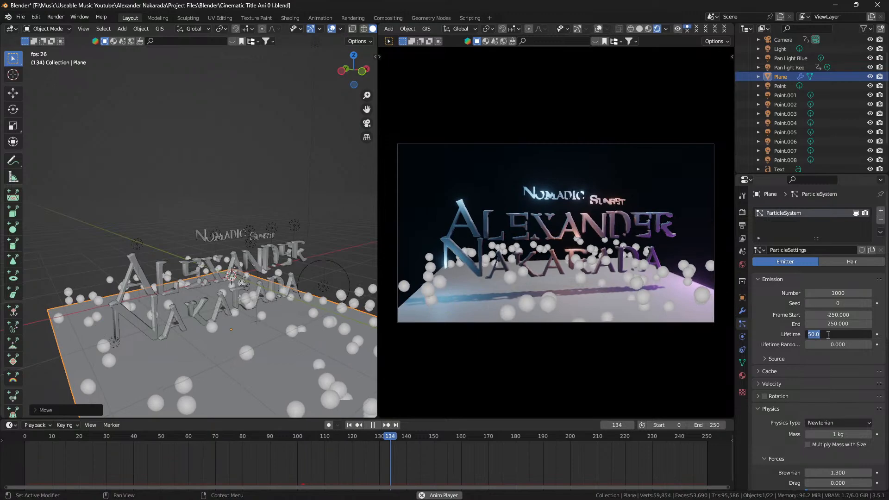
pyautogui.write('100')
pyautogui.press('Return')
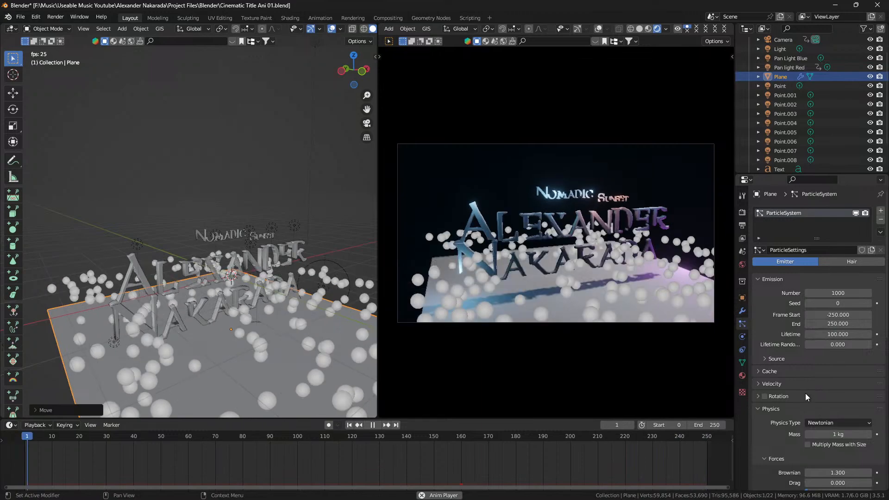
# Set the particle forces to Brownian 14.380, Drag 0.463 and Damp 0
pyautogui.scroll(-7, 816, 394)
pyautogui.moveTo(831, 365); pyautogui.dragTo(806, 364)
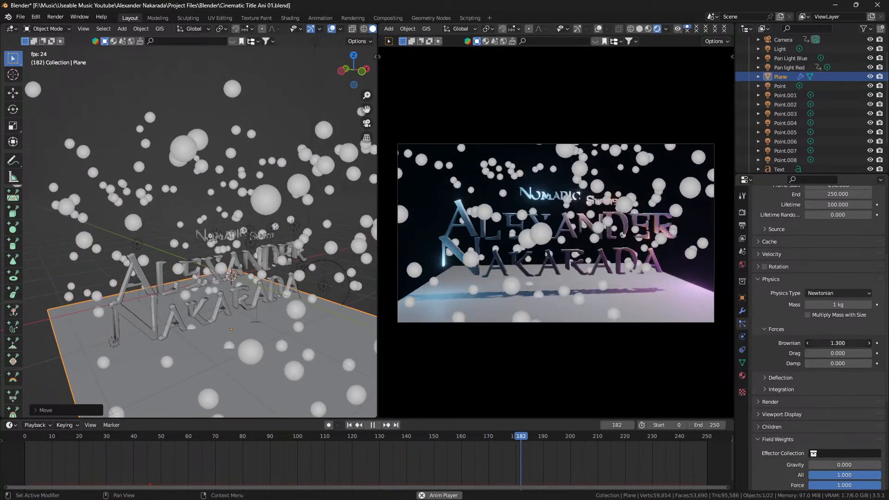
pyautogui.moveTo(839, 343)
pyautogui.mouseDown()
pyautogui.moveTo(880, 343)
pyautogui.moveTo(861, 353)
pyautogui.moveTo(875, 353)
pyautogui.moveTo(837, 353)
pyautogui.mouseUp()
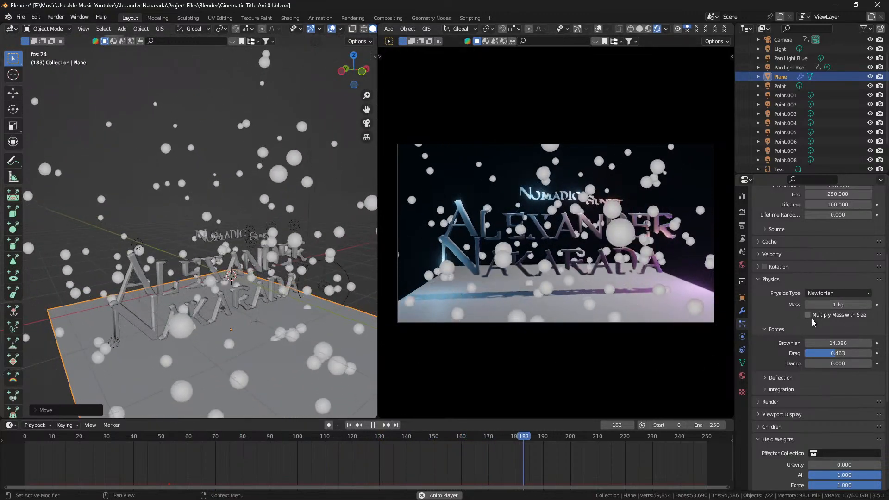
pyautogui.scroll(2, 804, 271)
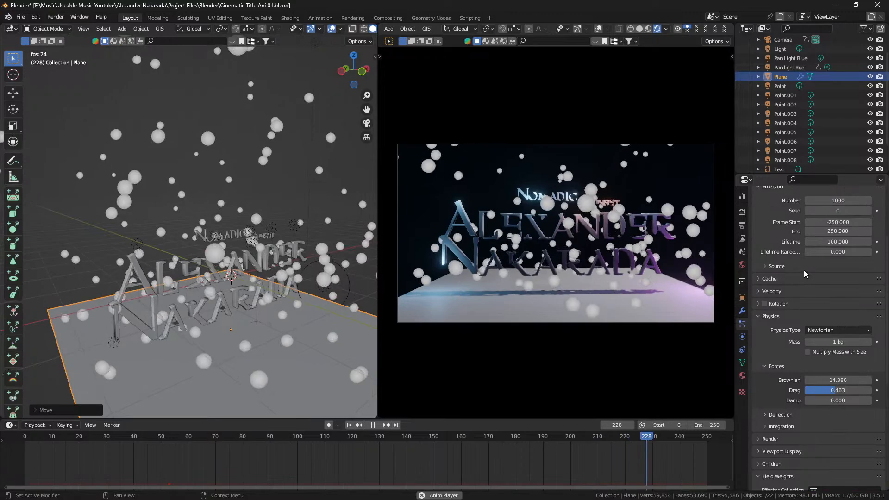
pyautogui.click(805, 290)
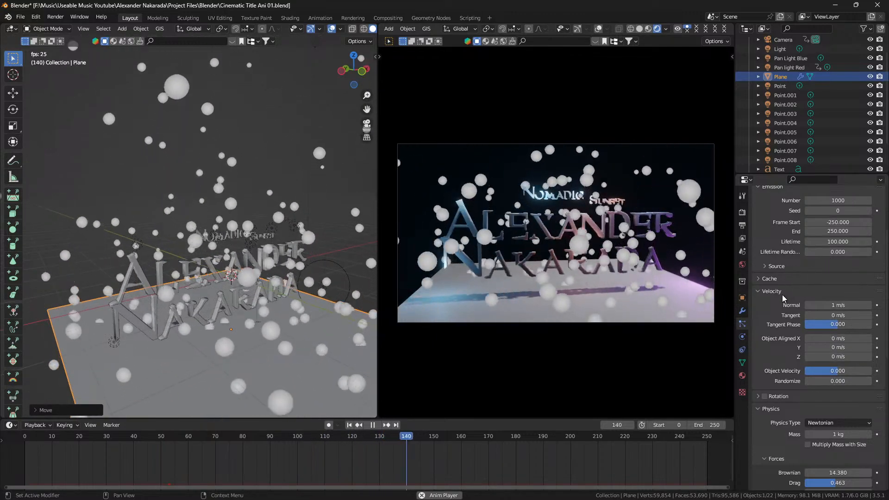
pyautogui.click(782, 294)
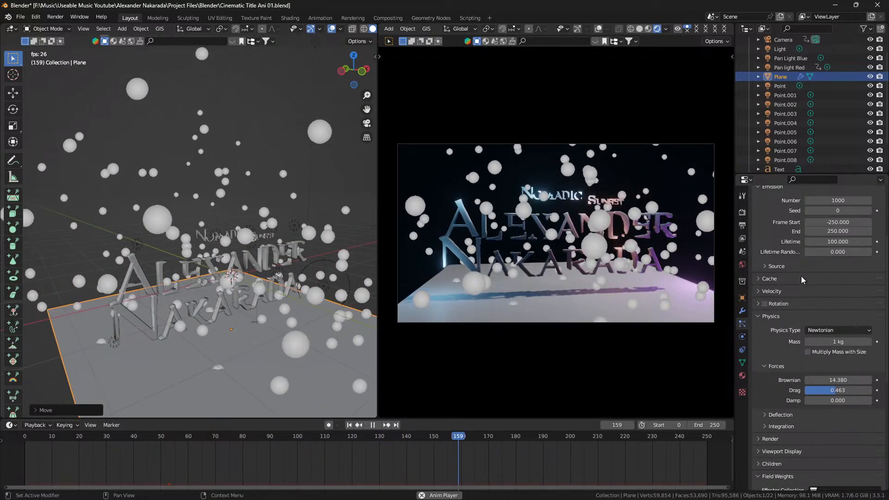
# Change the particle system's Render As setting to Object
pyautogui.scroll(-4, 802, 360)
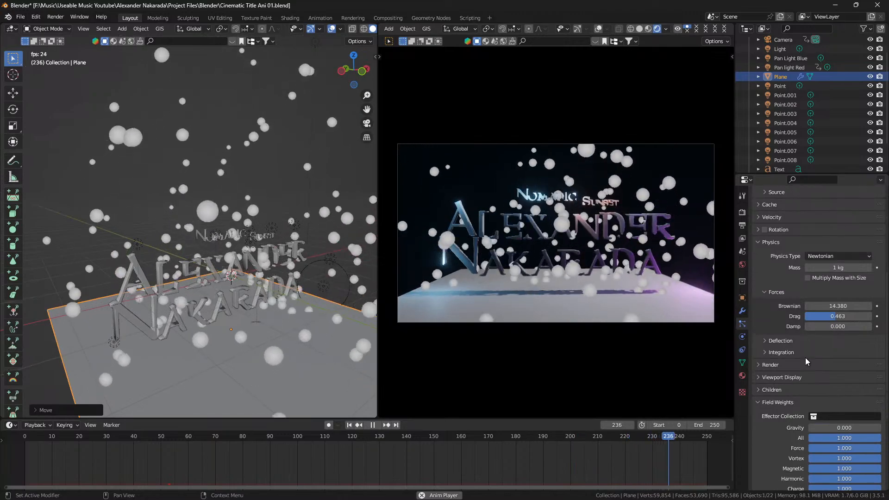
pyautogui.scroll(-2, 805, 357)
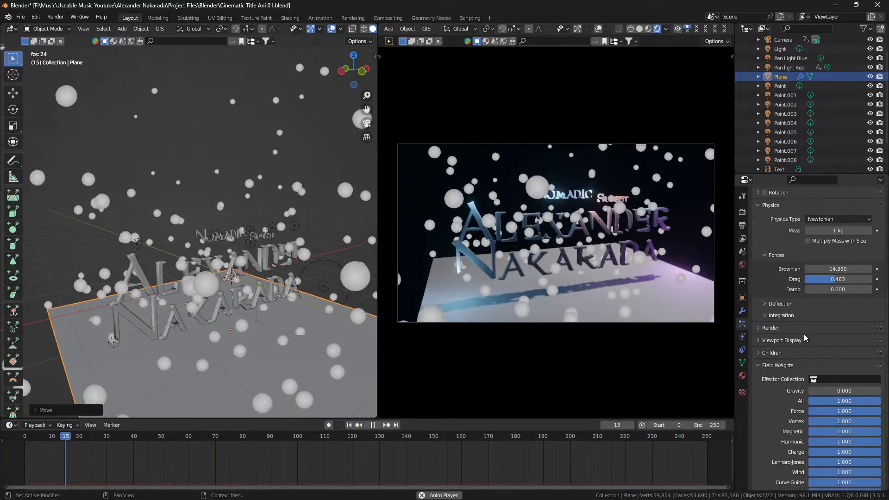
pyautogui.click(804, 334)
pyautogui.click(820, 341)
pyautogui.click(832, 391)
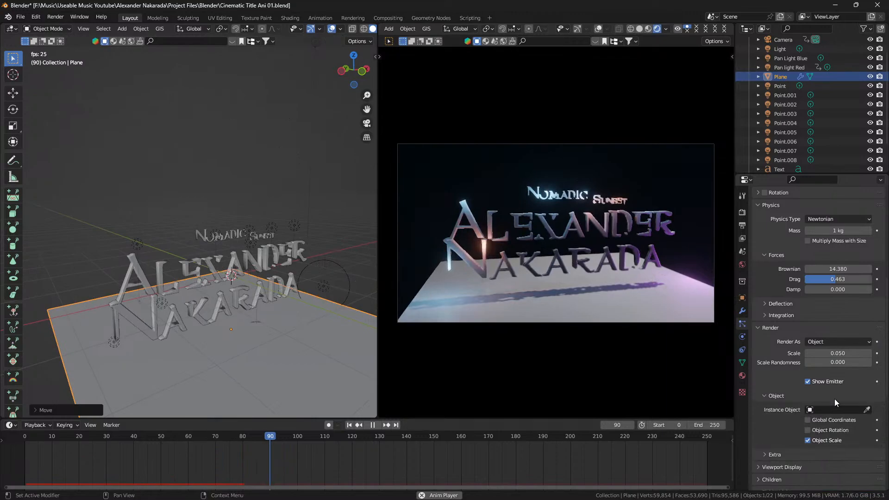
# Place the 3D cursor in empty space away from the emitter plane and add a UV sphere there with default settings
pyautogui.scroll(-5, 243, 288)
pyautogui.click(248, 293)
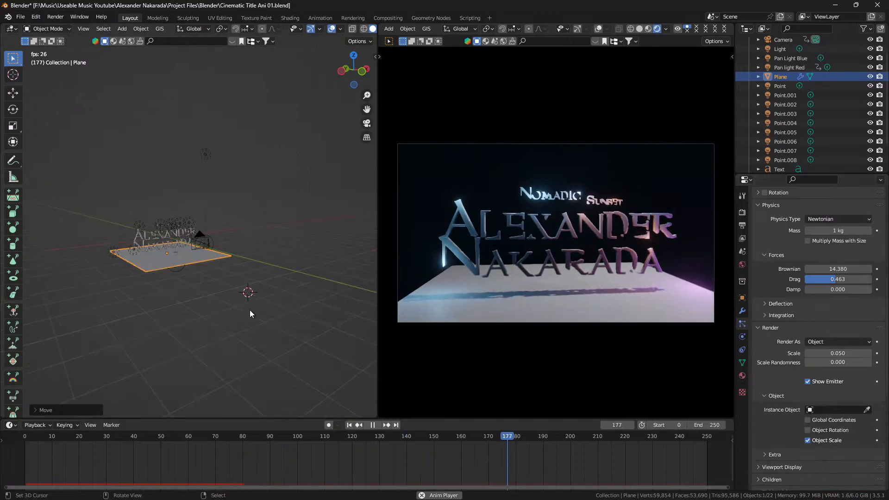
pyautogui.hotkey('shift', 'a')
pyautogui.moveTo(250, 310)
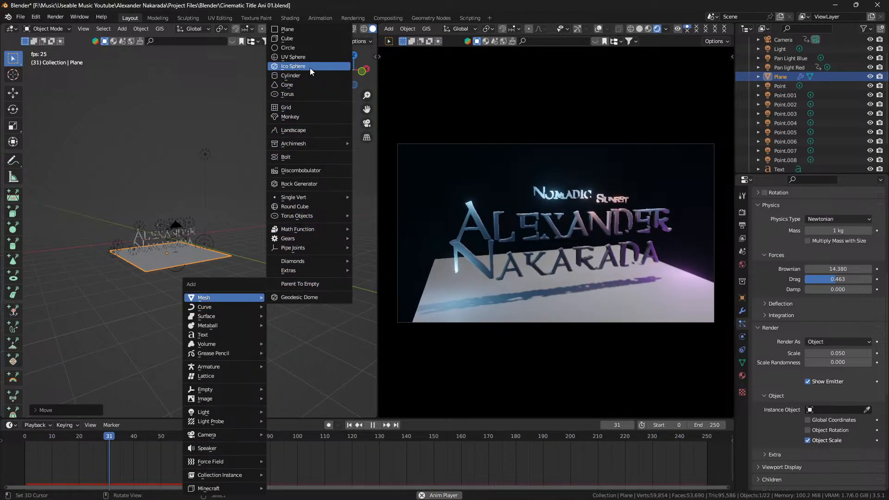
pyautogui.click(296, 57)
pyautogui.click(58, 410)
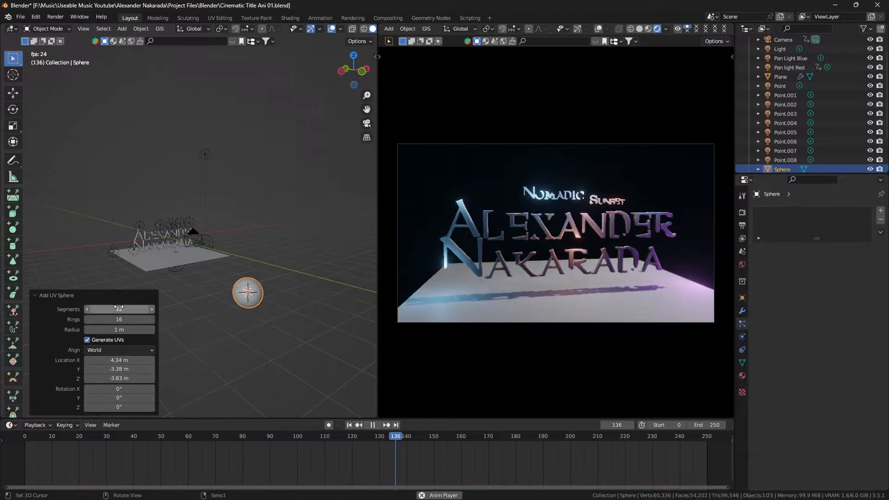
pyautogui.click(129, 297)
# Move the new sphere along the global Y axis, away from the title text
pyautogui.scroll(6, 246, 283)
pyautogui.scroll(-4, 252, 286)
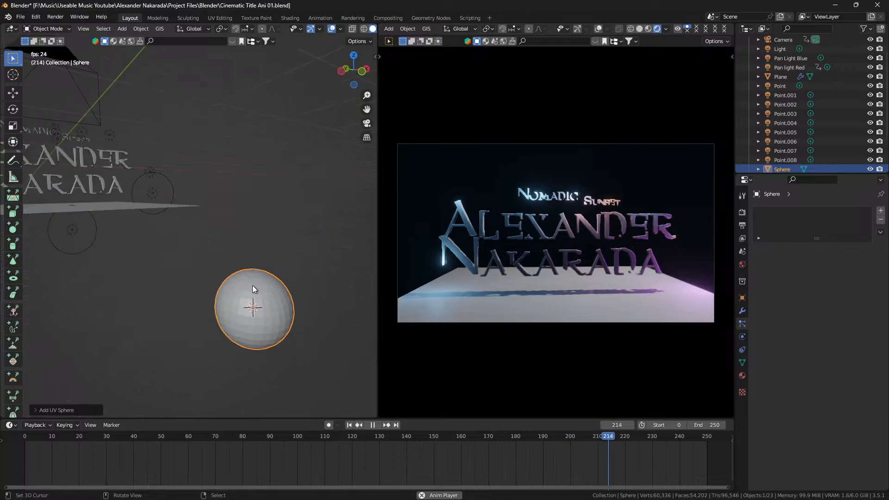
pyautogui.moveTo(270, 307); pyautogui.dragTo(336, 298)
pyautogui.press('g')
pyautogui.press('y')
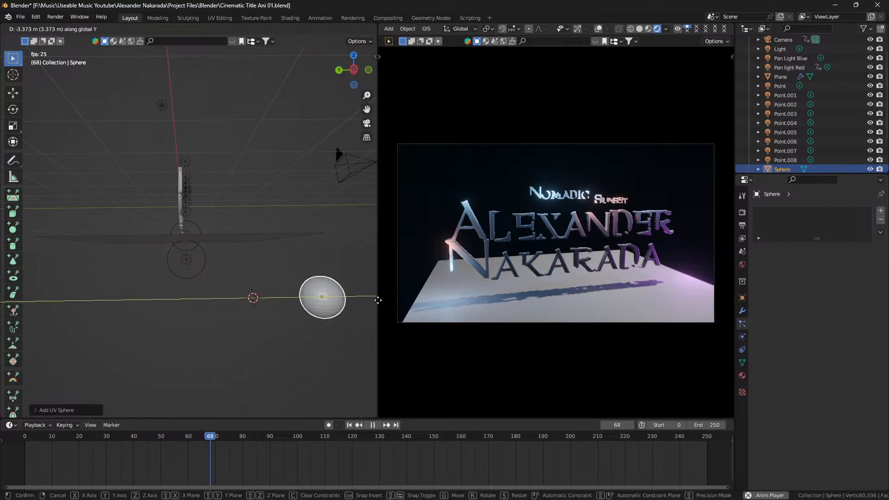
pyautogui.click(29, 348)
# Raise the sphere along Z and shift it in the negative X direction so it sits behind the camera
pyautogui.moveTo(29, 347); pyautogui.dragTo(193, 325)
pyautogui.scroll(-8, 82, 328)
pyautogui.press('g')
pyautogui.press('z')
pyautogui.click(186, 314)
pyautogui.press('g')
pyautogui.press('z')
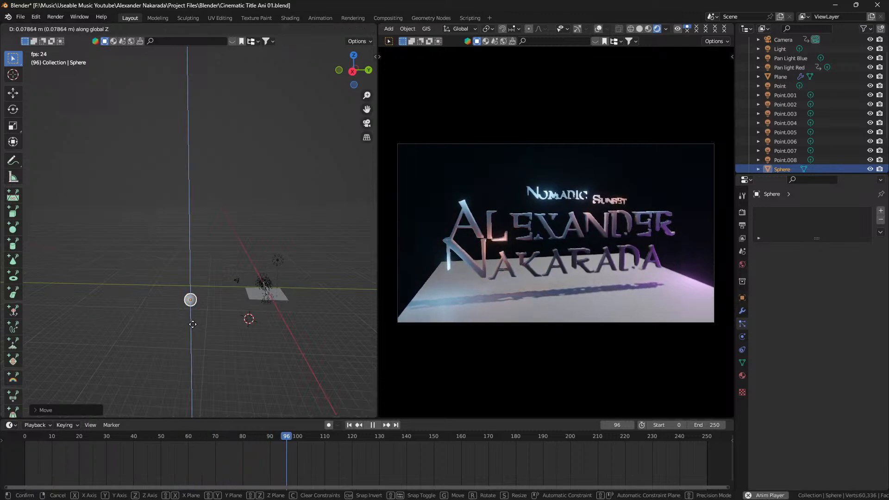
pyautogui.press('x')
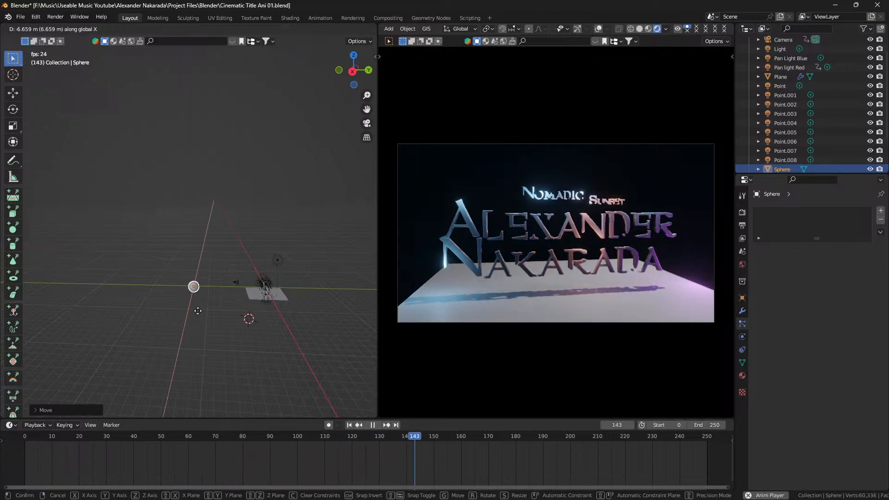
pyautogui.click(198, 310)
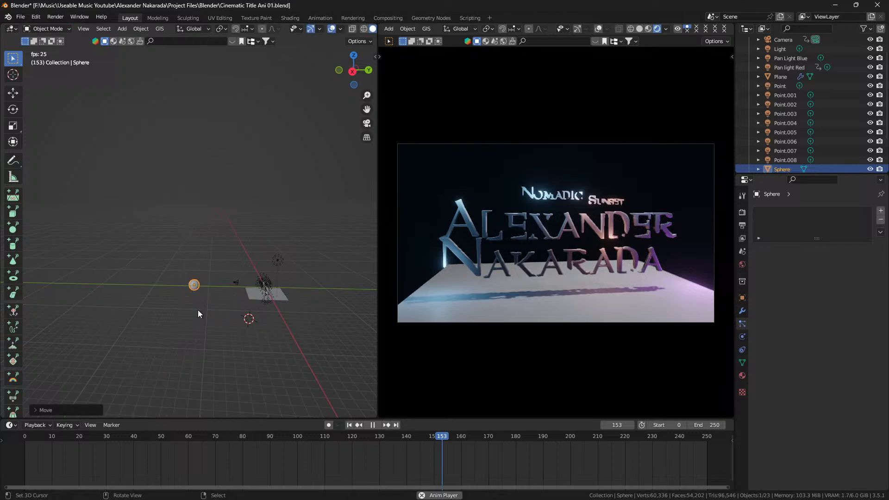
# Apply Shade Smooth to the UV sphere
pyautogui.moveTo(199, 310); pyautogui.dragTo(231, 310)
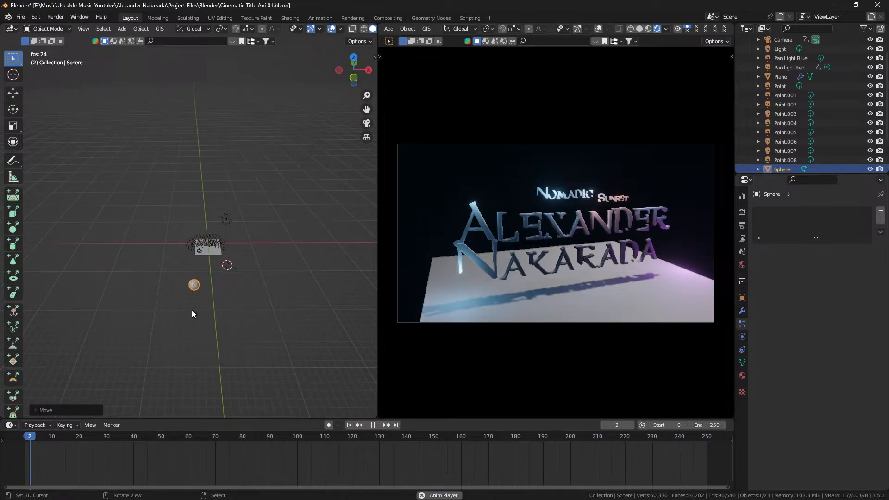
pyautogui.scroll(7, 176, 296)
pyautogui.moveTo(191, 310); pyautogui.dragTo(173, 236)
pyautogui.scroll(-5, 177, 299)
pyautogui.scroll(10, 174, 278)
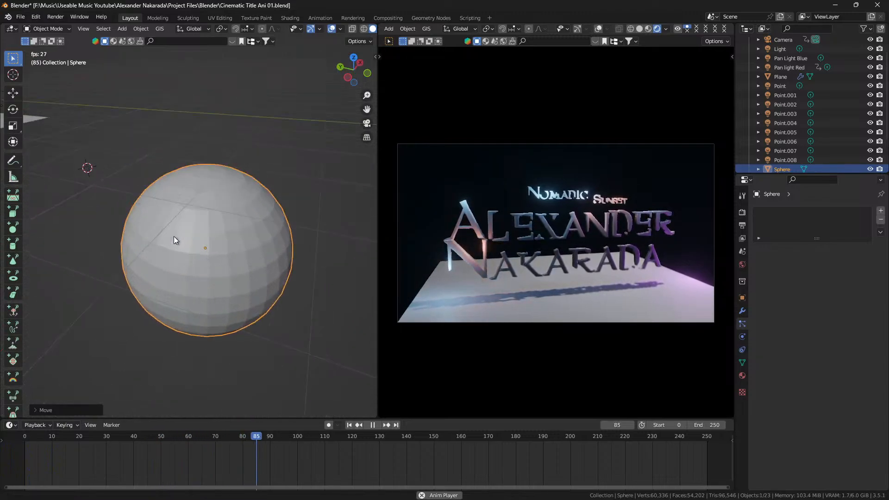
pyautogui.scroll(5, 174, 240)
pyautogui.scroll(-7, 174, 239)
pyautogui.scroll(2, 174, 239)
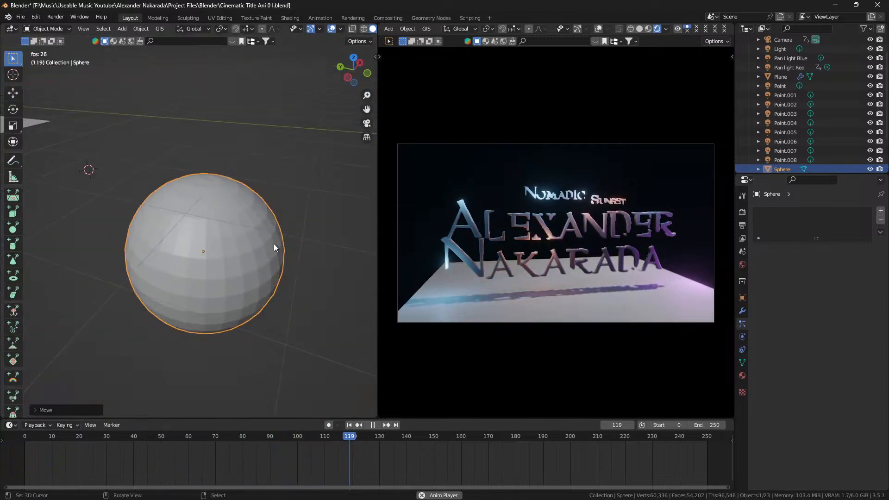
pyautogui.click(141, 28)
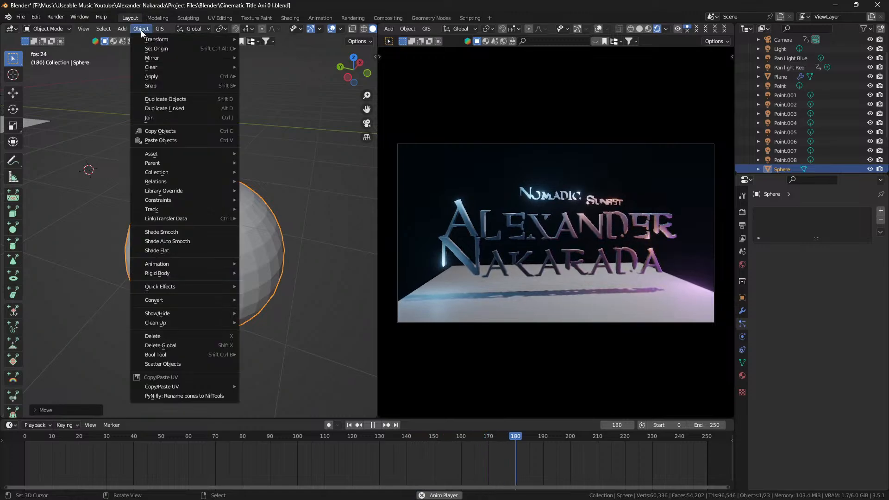
pyautogui.moveTo(154, 53)
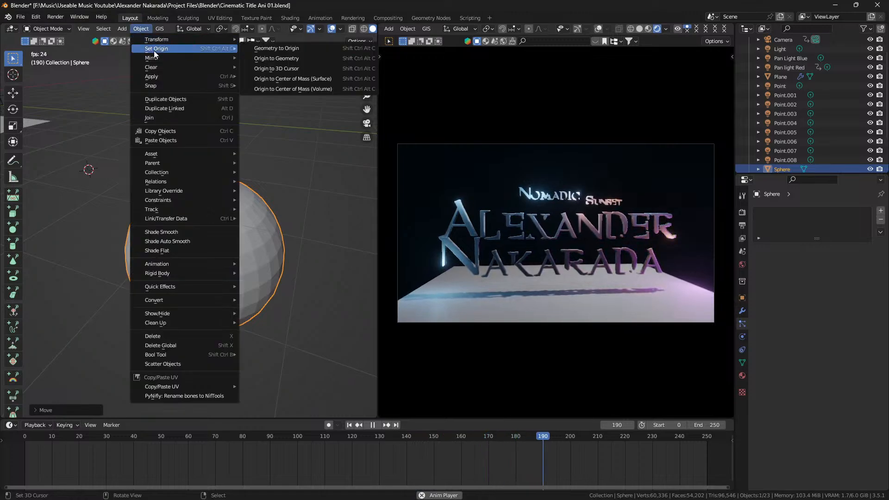
pyautogui.click(161, 232)
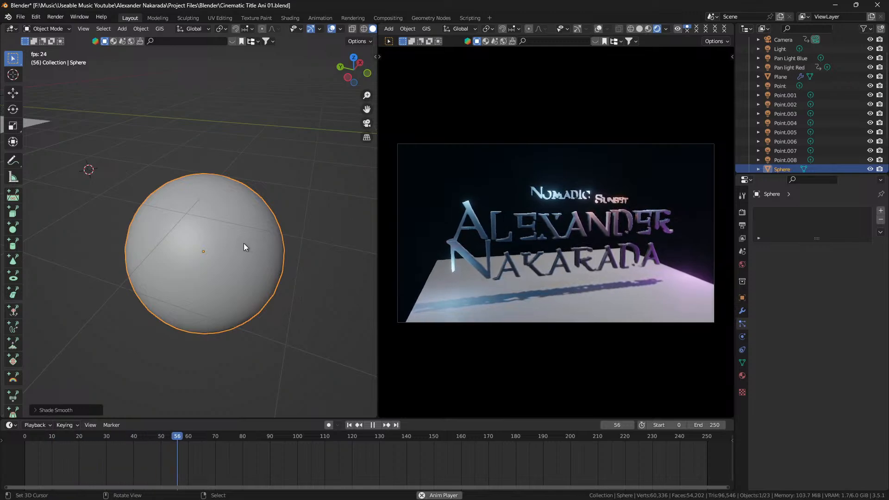
# Switch the camera viewport to Solid shading and the viewport showing the sphere to Material Preview
pyautogui.click(640, 29)
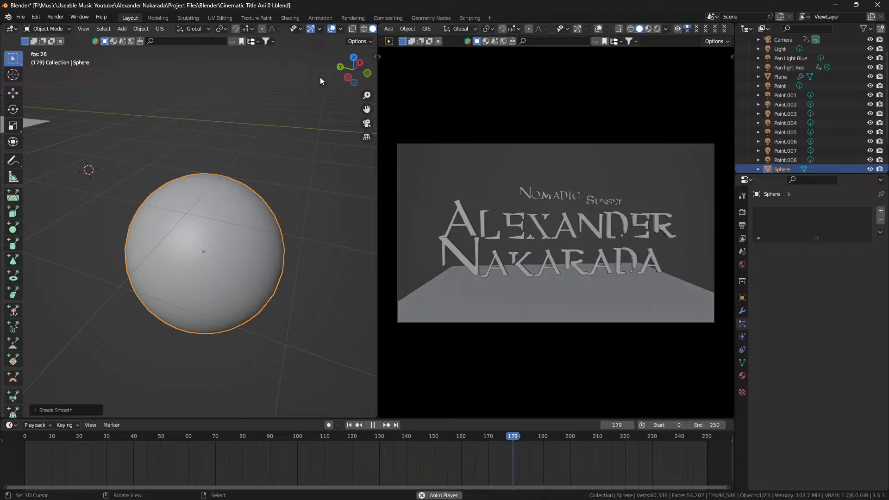
pyautogui.scroll(-5, 260, 28)
pyautogui.click(261, 29)
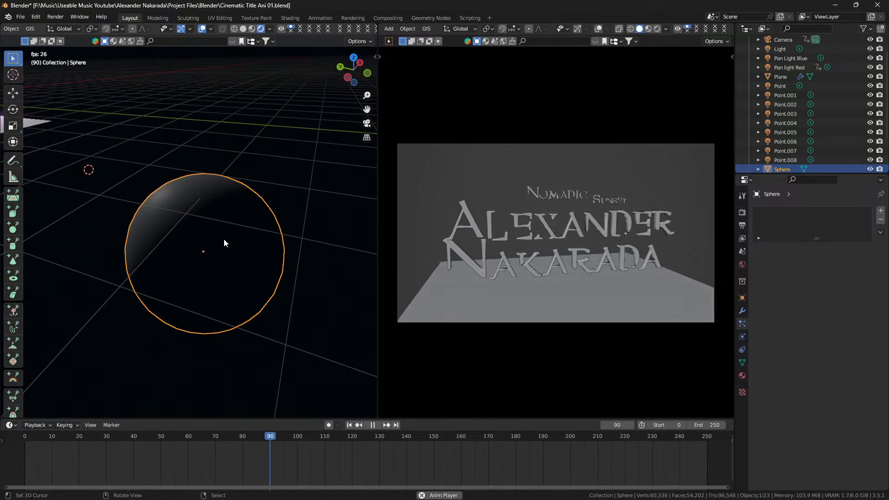
pyautogui.click(254, 29)
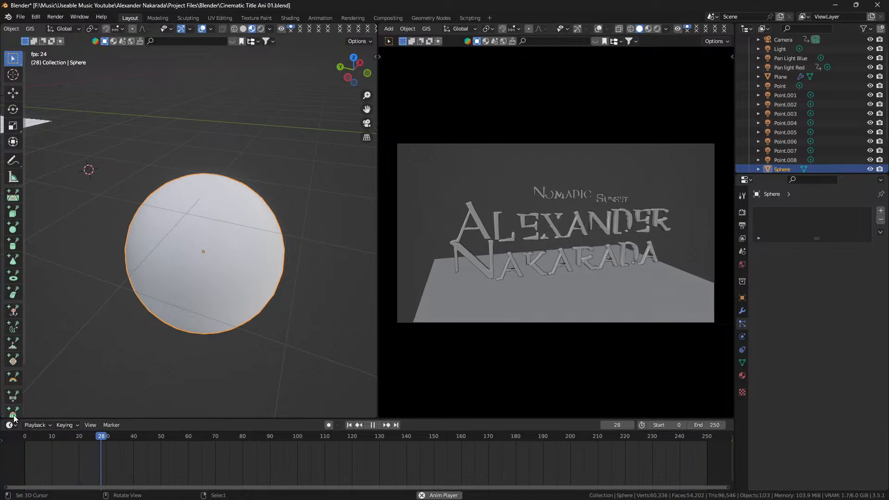
# Split the viewport showing the sphere horizontally and turn the lower area into a Shader Editor
pyautogui.moveTo(14, 419); pyautogui.dragTo(10, 264)
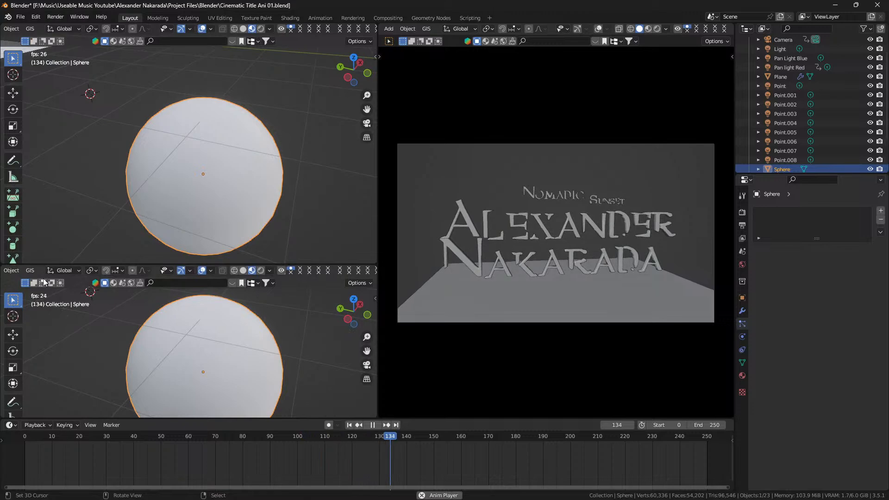
pyautogui.scroll(7, 15, 273)
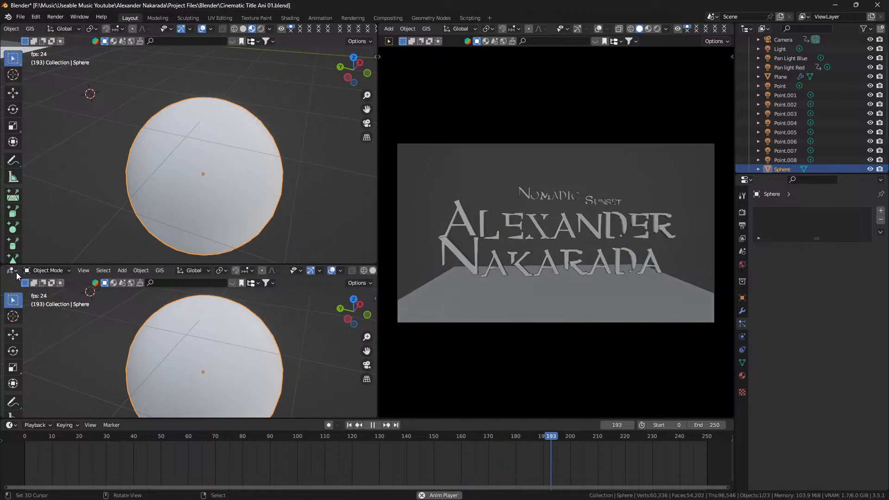
pyautogui.click(11, 271)
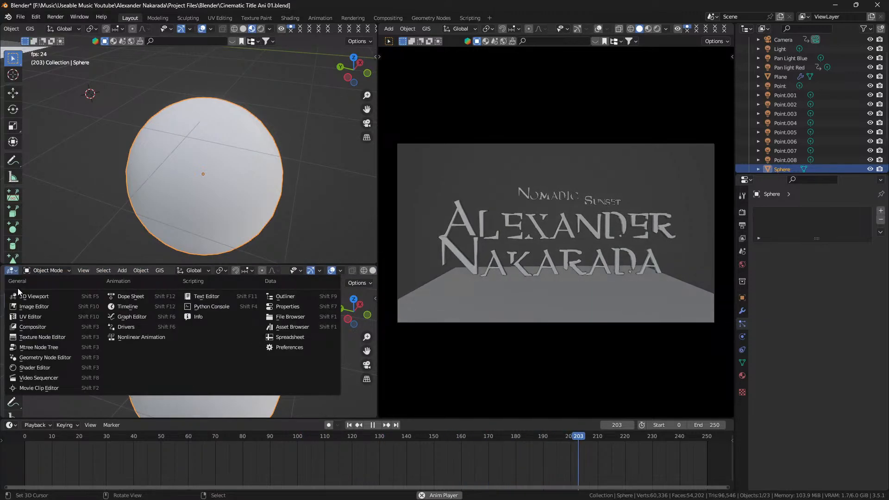
pyautogui.click(34, 367)
pyautogui.press('n')
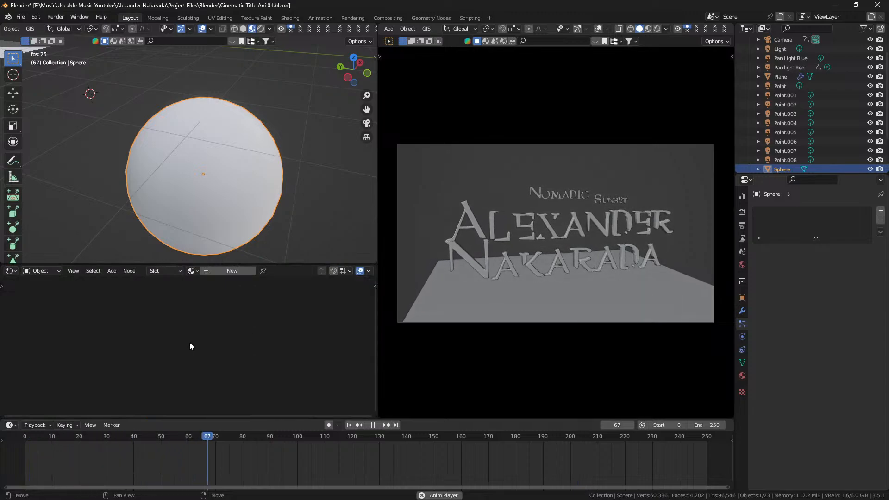
# Create a new material on the sphere and set its Principled BSDF Roughness to about 0.527
pyautogui.click(225, 272)
pyautogui.scroll(2, 155, 379)
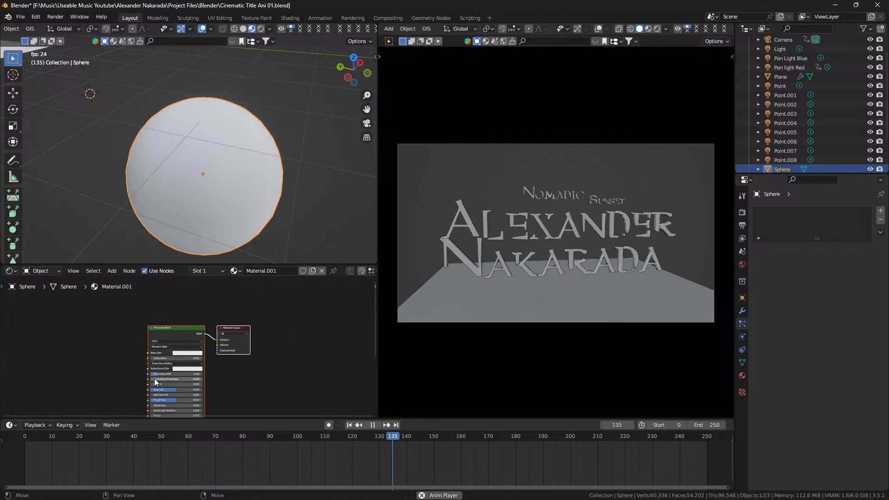
pyautogui.scroll(5, 154, 379)
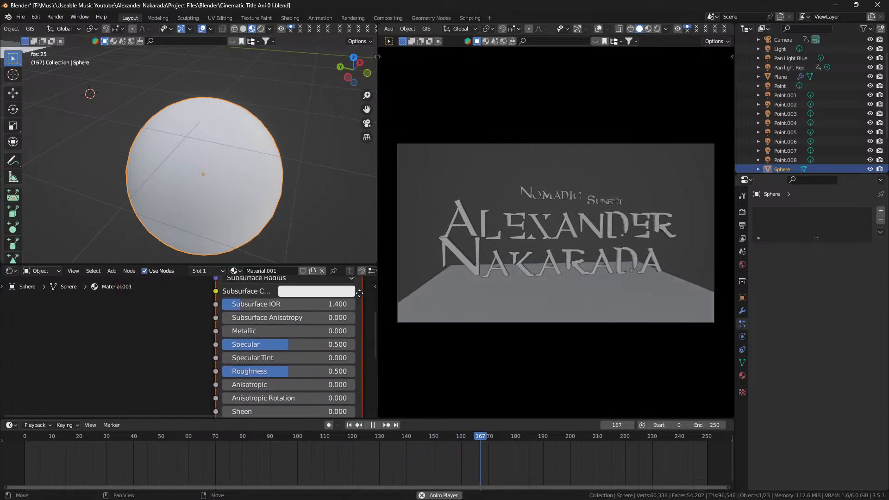
pyautogui.moveTo(359, 293); pyautogui.dragTo(329, 309)
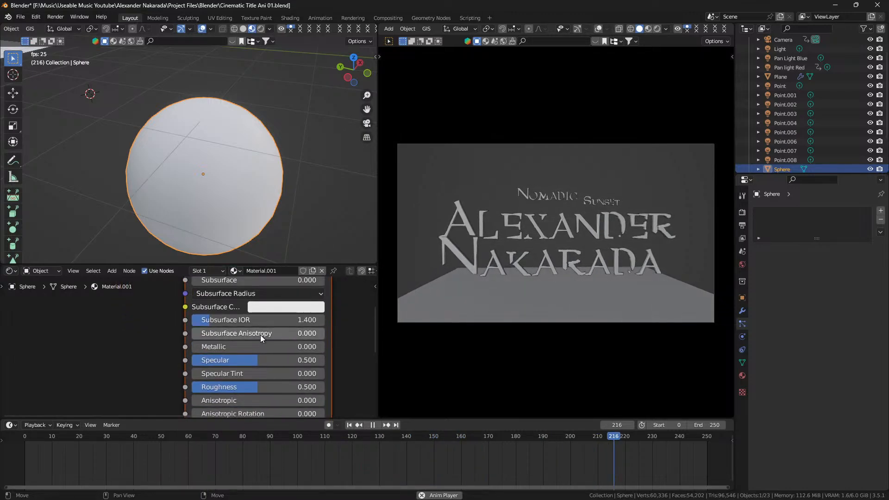
pyautogui.moveTo(250, 389)
pyautogui.mouseDown()
pyautogui.moveTo(273, 389)
pyautogui.moveTo(257, 389)
pyautogui.mouseUp()
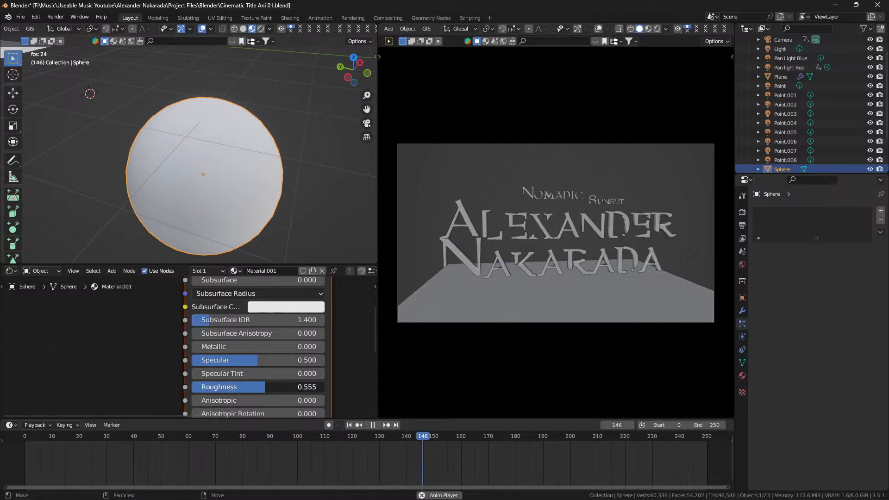
pyautogui.moveTo(257, 389); pyautogui.dragTo(253, 389)
# Move the Principled BSDF node away from the Material Output and change its Base Color to a soft salmon orange
pyautogui.scroll(-9, 131, 382)
pyautogui.moveTo(166, 371); pyautogui.dragTo(247, 371)
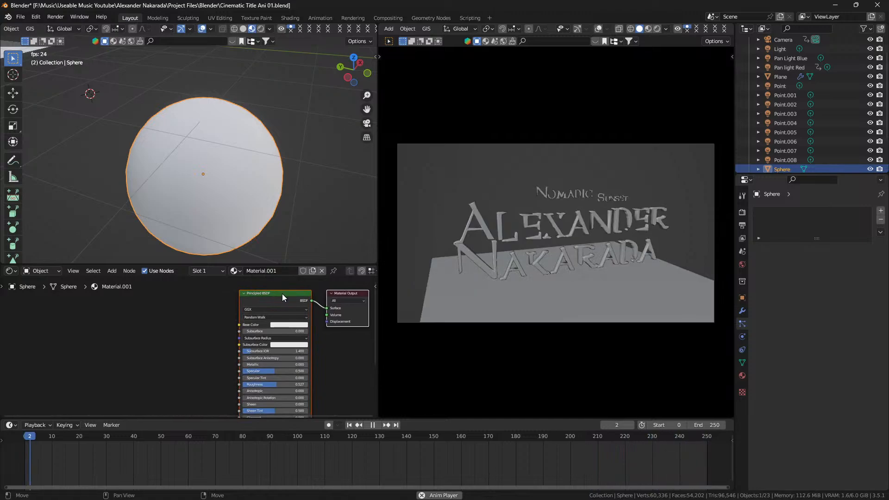
pyautogui.moveTo(282, 294); pyautogui.dragTo(147, 294)
pyautogui.click(151, 326)
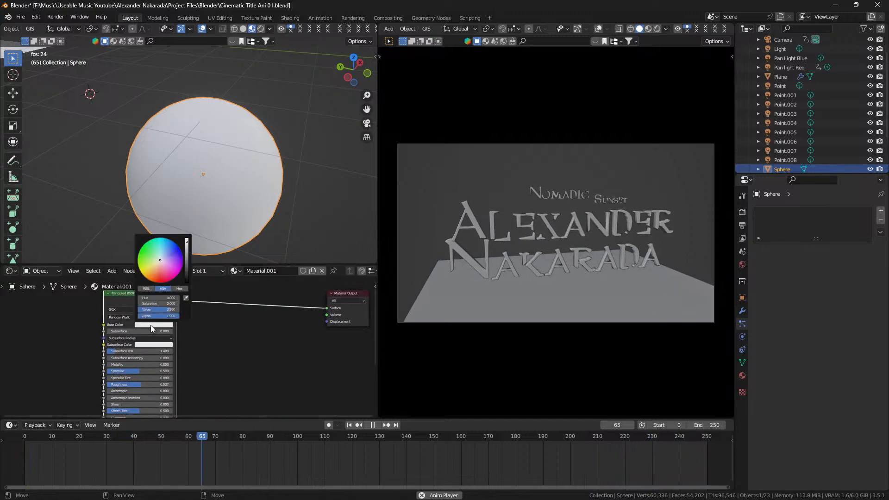
pyautogui.click(163, 273)
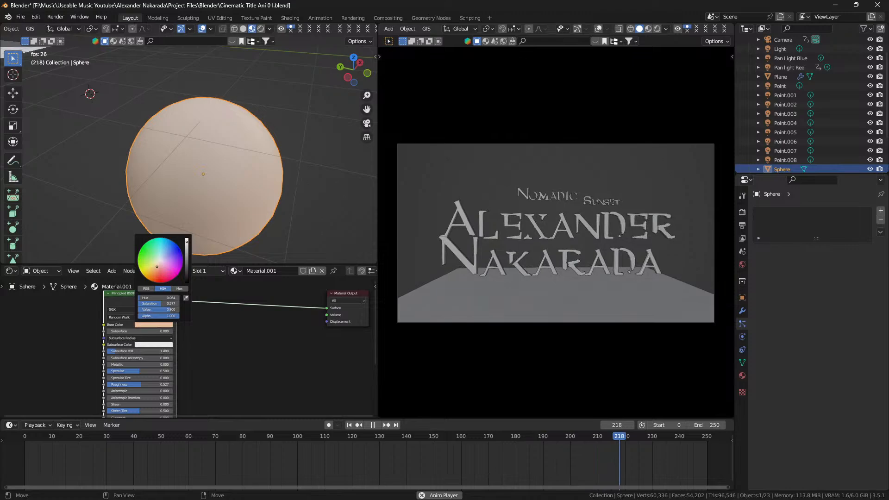
pyautogui.moveTo(157, 267); pyautogui.dragTo(157, 271)
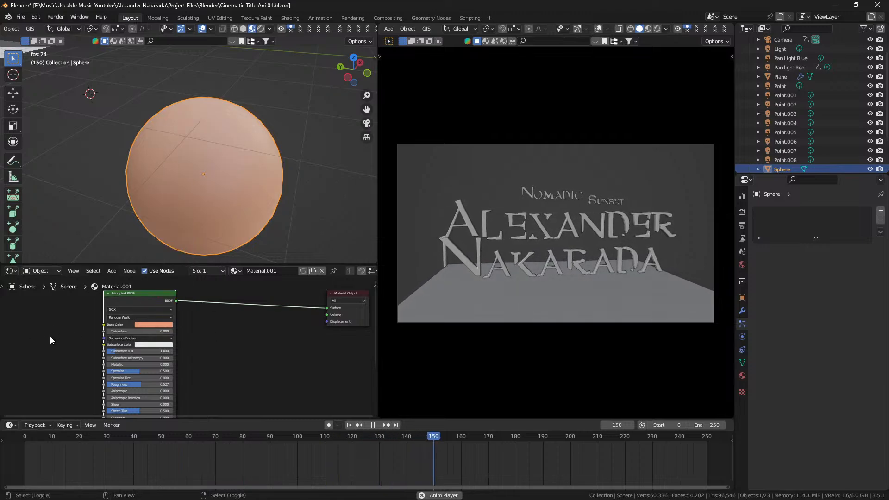
# Add a ColorRamp node and place it before the Principled BSDF
pyautogui.hotkey('shift', 'a')
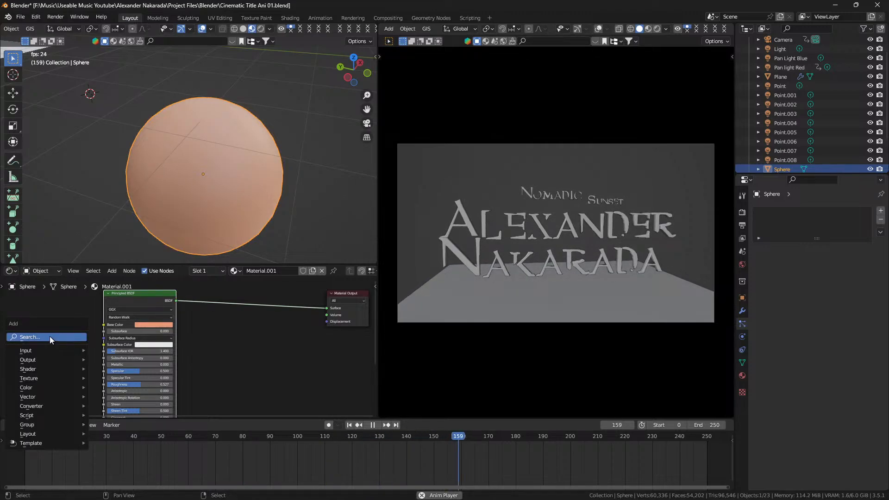
pyautogui.moveTo(43, 404)
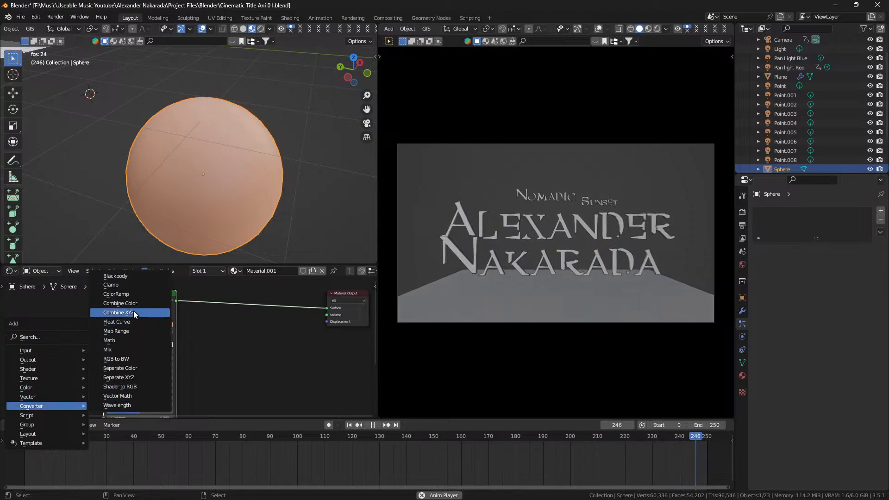
pyautogui.click(131, 296)
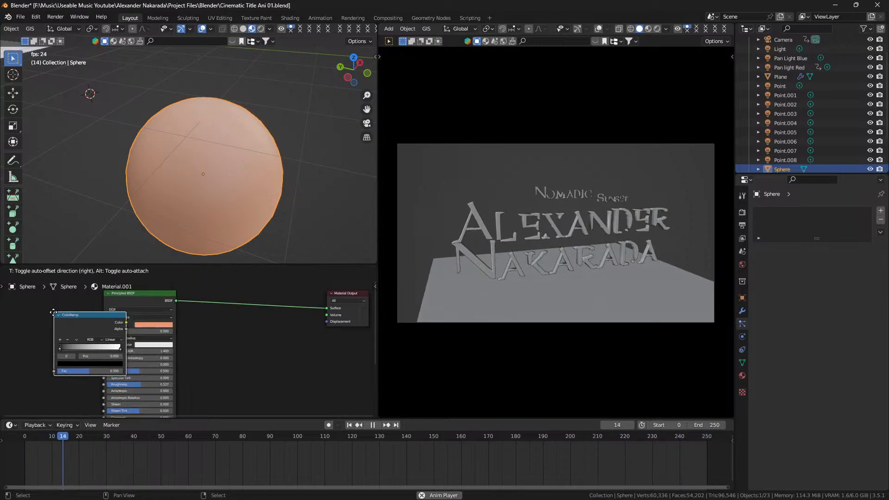
pyautogui.click(6, 314)
# Sample the orange Base Color into the ColorRamp's end stop and connect the ramp's Color output to Base Color
pyautogui.click(74, 350)
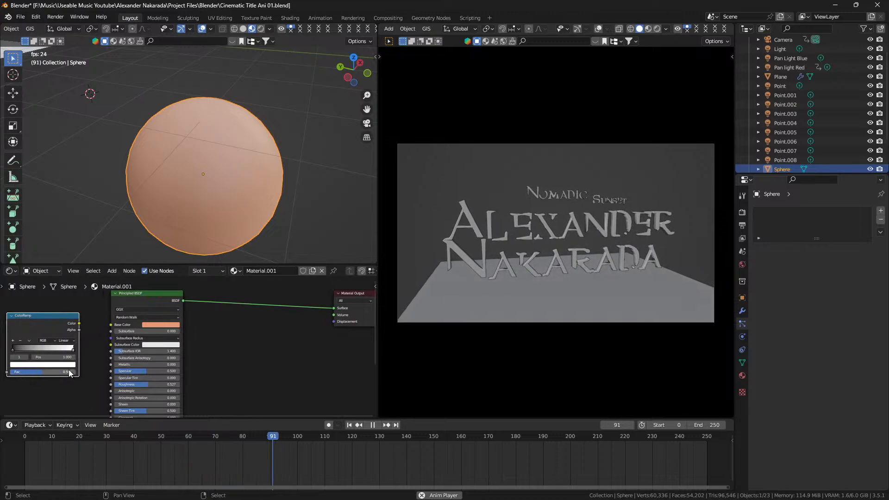
pyautogui.click(65, 365)
pyautogui.click(61, 339)
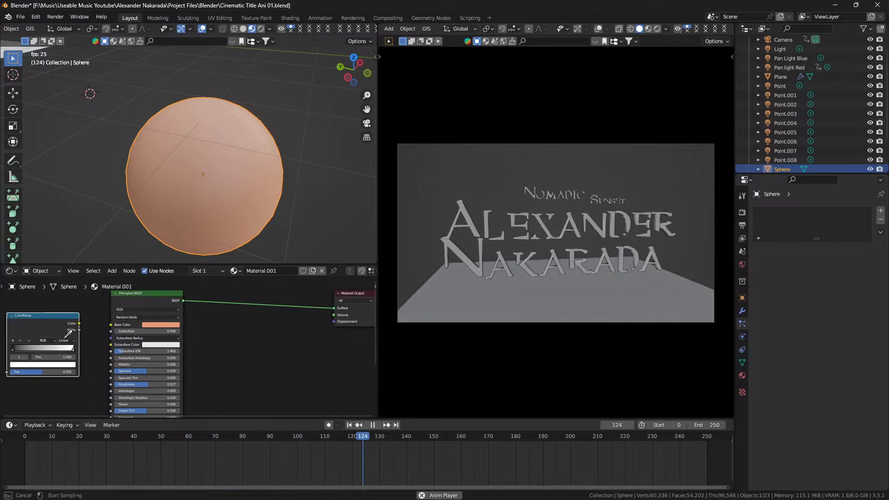
pyautogui.click(160, 325)
pyautogui.moveTo(79, 324); pyautogui.dragTo(109, 323)
pyautogui.press('KP_Decimal')
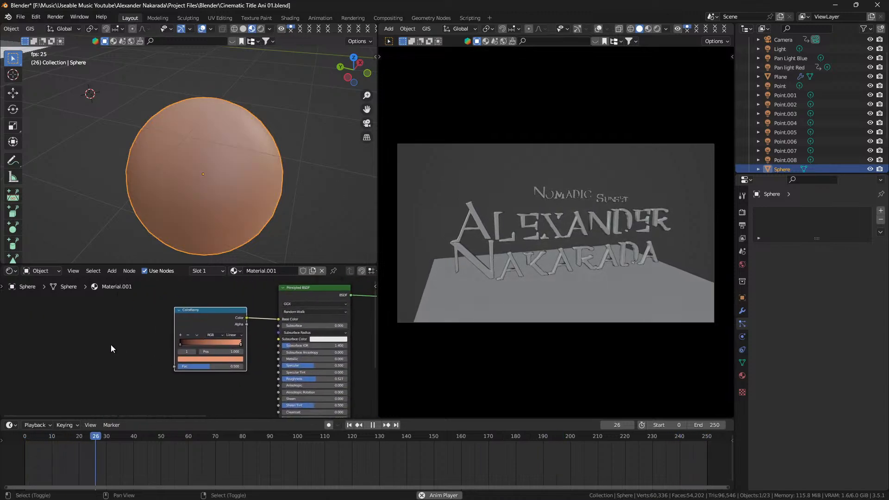
# Add a Noise Texture node and place it before the ColorRamp
pyautogui.hotkey('shift', 'a')
pyautogui.moveTo(110, 345)
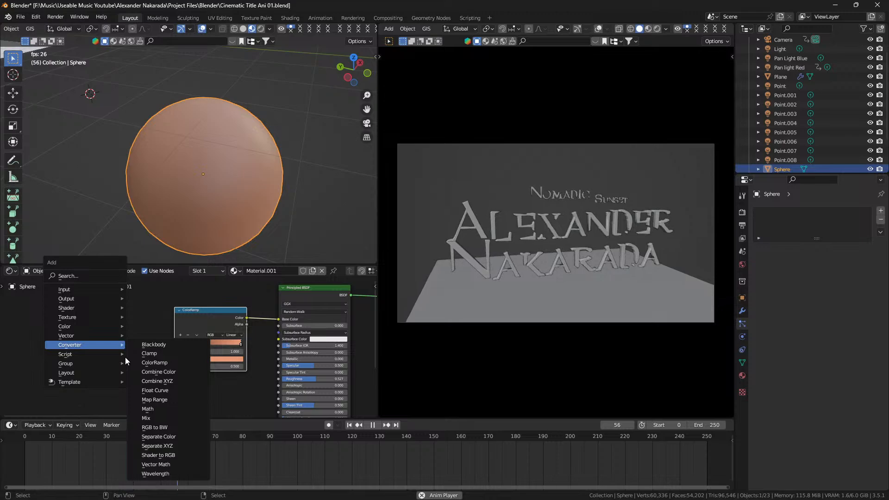
pyautogui.moveTo(107, 317)
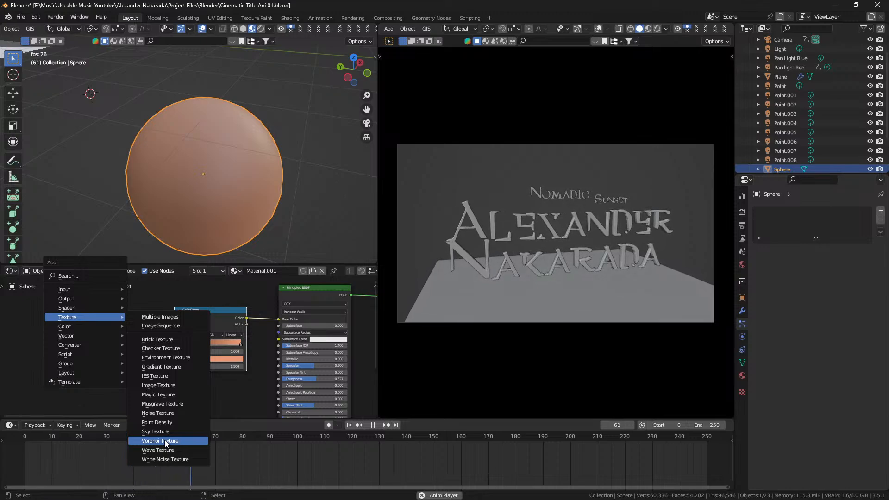
pyautogui.click(166, 413)
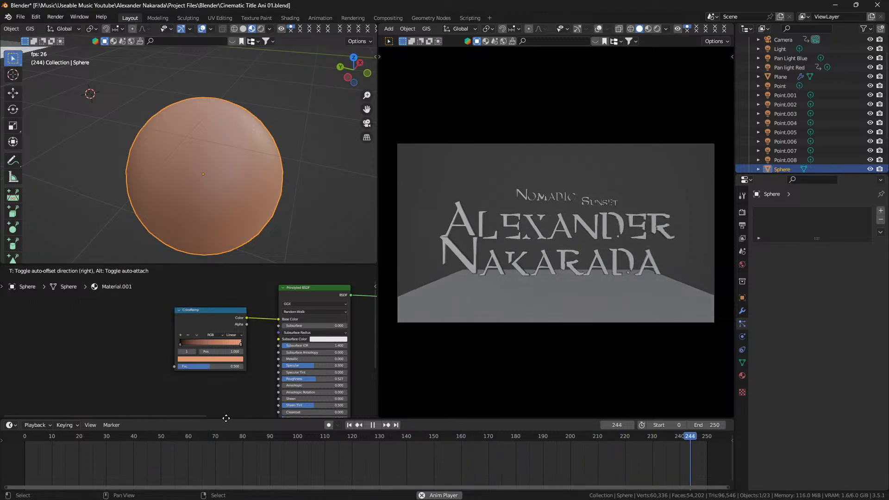
pyautogui.click(92, 307)
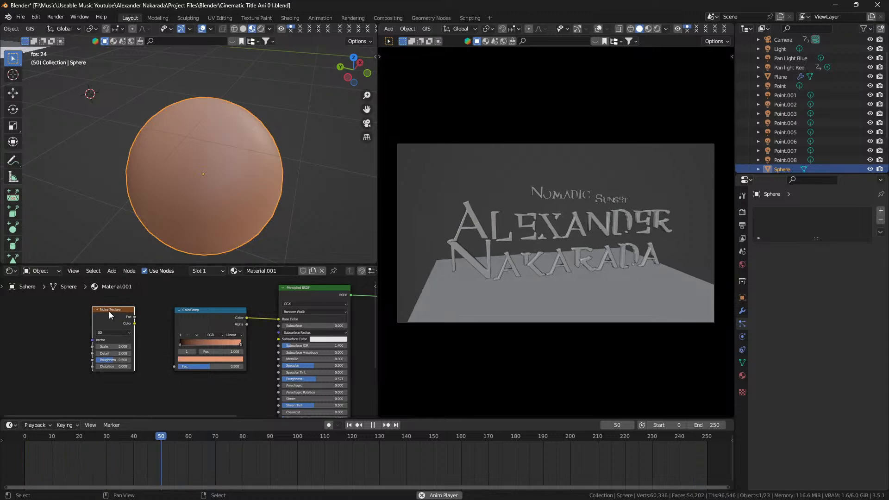
# Connect the noise Fac output to the ColorRamp Fac and feed the noise Vector from Texture Coordinate and Mapping nodes
pyautogui.press('t')
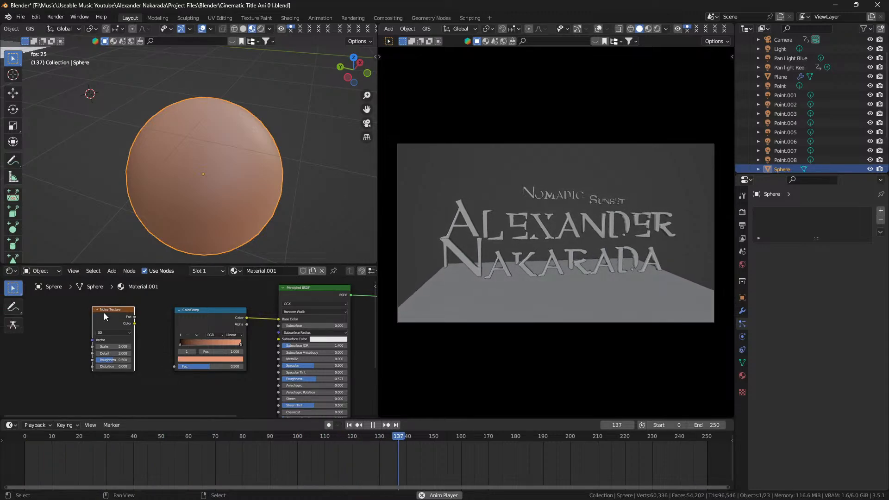
pyautogui.press('t')
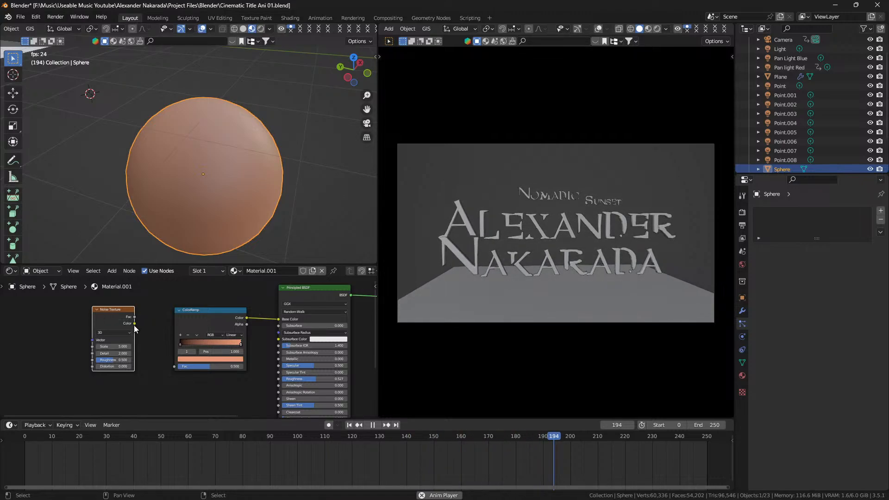
pyautogui.moveTo(135, 317); pyautogui.dragTo(175, 365)
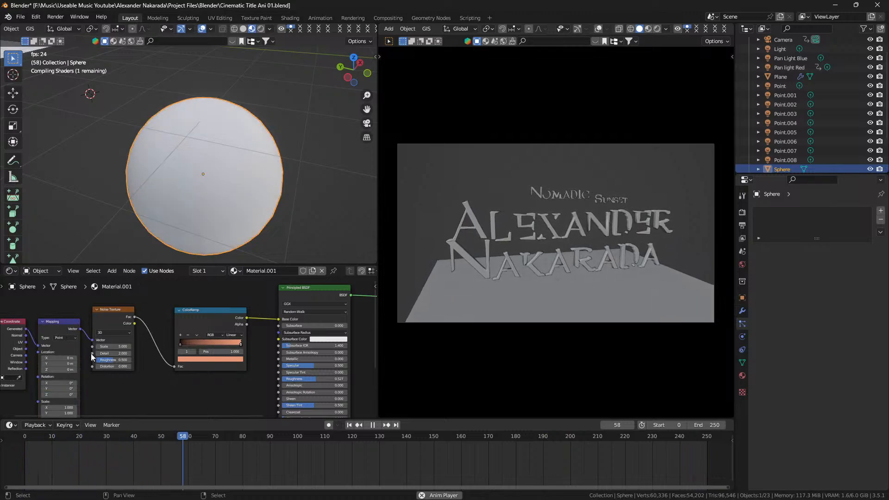
# Set the noise Detail to 15 and move the ColorRamp's black stop to about 0.341 and its orange stop to about 0.768
pyautogui.scroll(5, 91, 354)
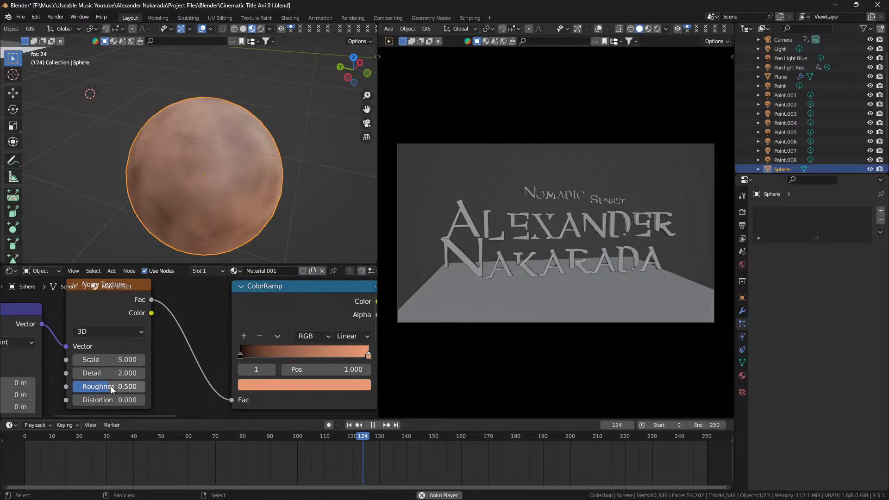
pyautogui.moveTo(134, 373); pyautogui.dragTo(167, 373)
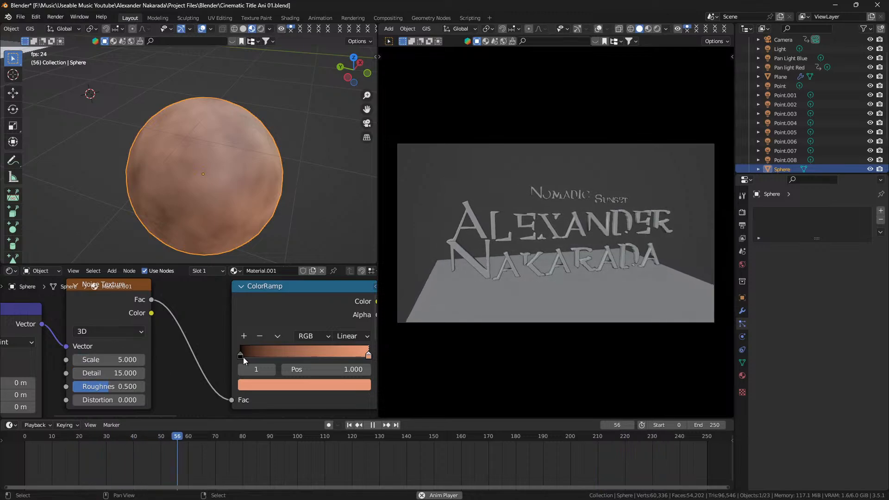
pyautogui.moveTo(243, 357); pyautogui.dragTo(285, 365)
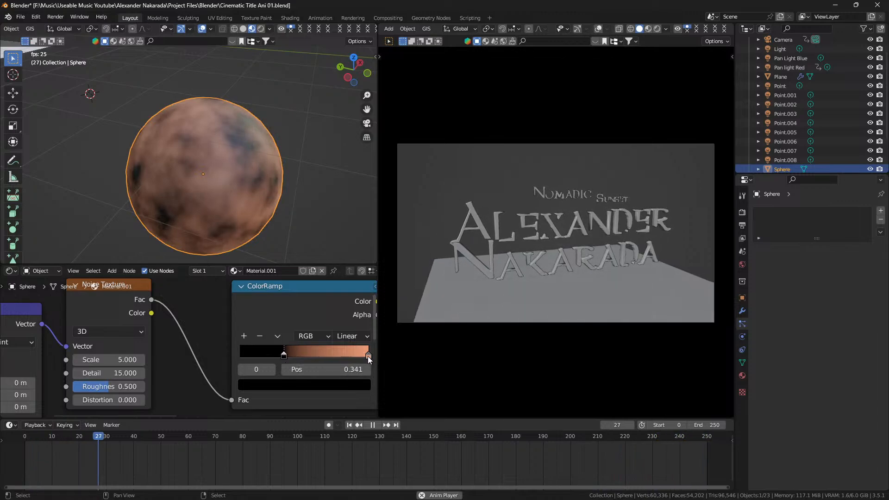
pyautogui.moveTo(369, 360); pyautogui.dragTo(339, 366)
# Add a reddish-brown middle ColorRamp stop (Hue 0.024, Saturation 0.815, Value 0.384) and move the orange end stop to about 0.691
pyautogui.click(296, 385)
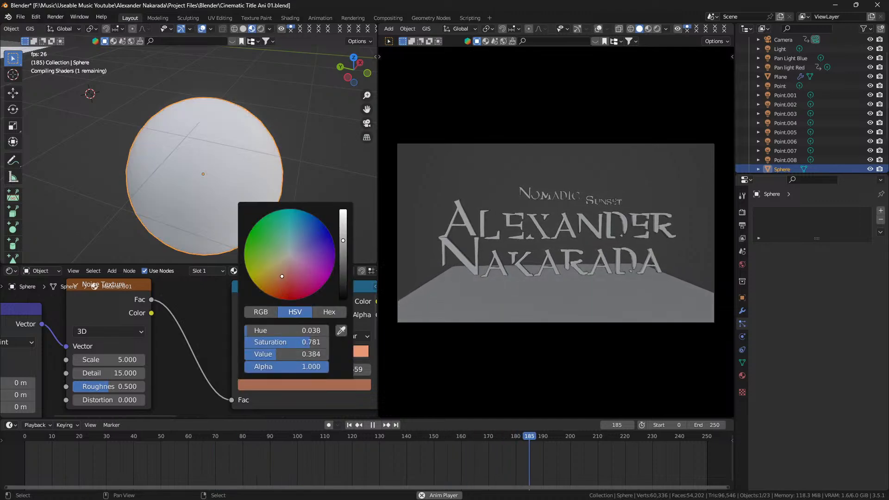
pyautogui.moveTo(282, 276)
pyautogui.mouseDown()
pyautogui.moveTo(288, 292)
pyautogui.moveTo(334, 258)
pyautogui.moveTo(310, 294)
pyautogui.moveTo(294, 277)
pyautogui.moveTo(284, 279)
pyautogui.mouseUp()
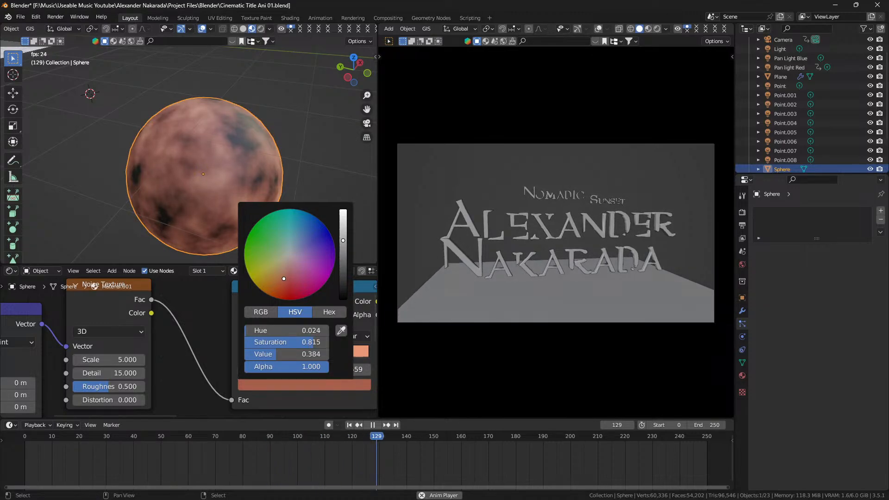
pyautogui.click(341, 354)
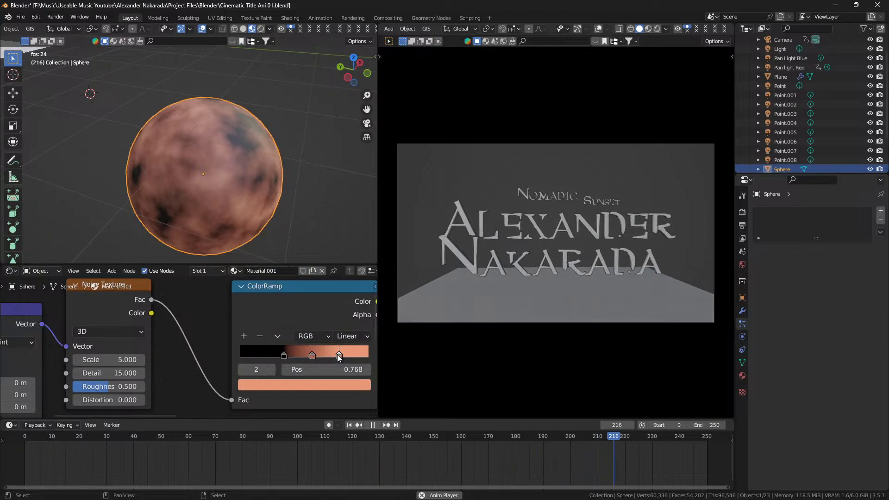
pyautogui.moveTo(335, 354); pyautogui.dragTo(327, 351)
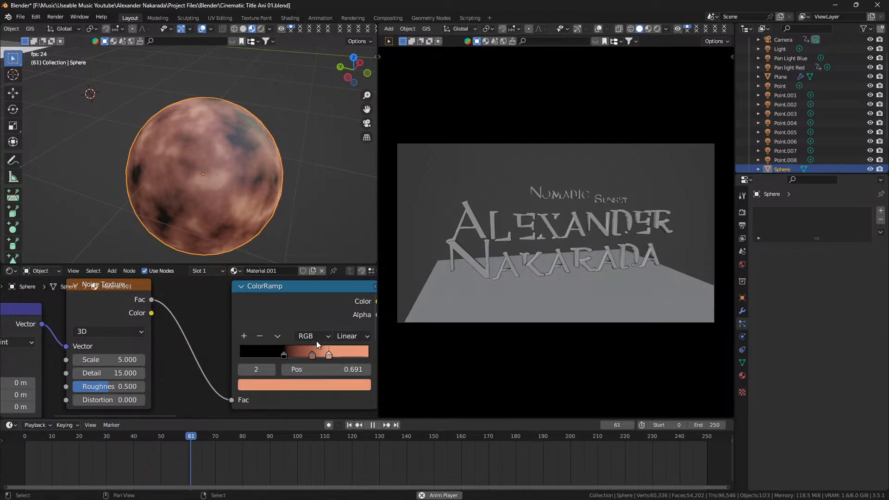
# Add a Mix Shader node on the link between the Principled BSDF and the Material Output
pyautogui.scroll(-6, 185, 133)
pyautogui.scroll(6, 184, 132)
pyautogui.moveTo(196, 152); pyautogui.dragTo(196, 155)
pyautogui.scroll(-6, 293, 388)
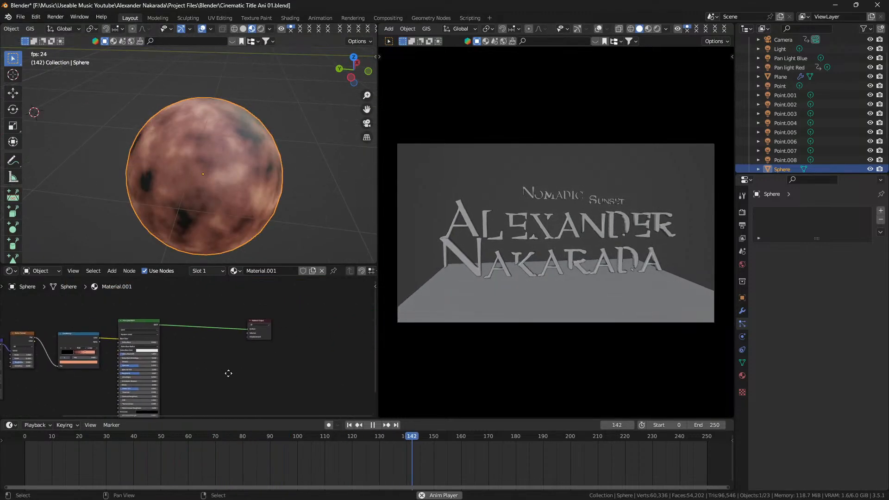
pyautogui.hotkey('shift', 'a')
pyautogui.moveTo(208, 347)
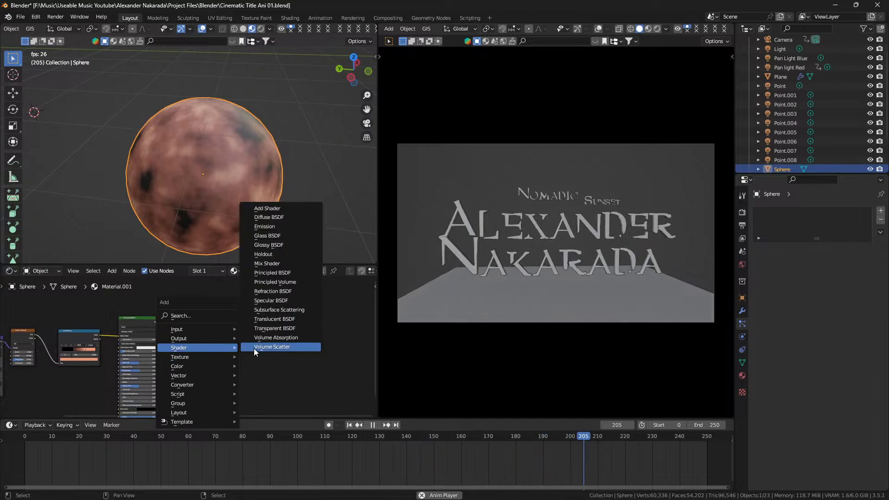
pyautogui.click(272, 319)
pyautogui.click(213, 324)
# Add a Transparent BSDF node and connect its output to the second shader input of the Mix Shader
pyautogui.hotkey('shift', 'a')
pyautogui.moveTo(195, 403)
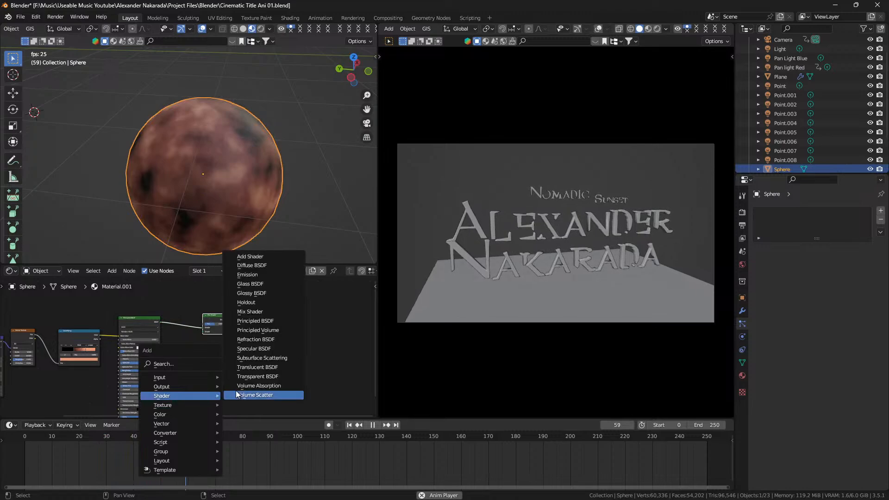
pyautogui.click(241, 376)
pyautogui.click(199, 343)
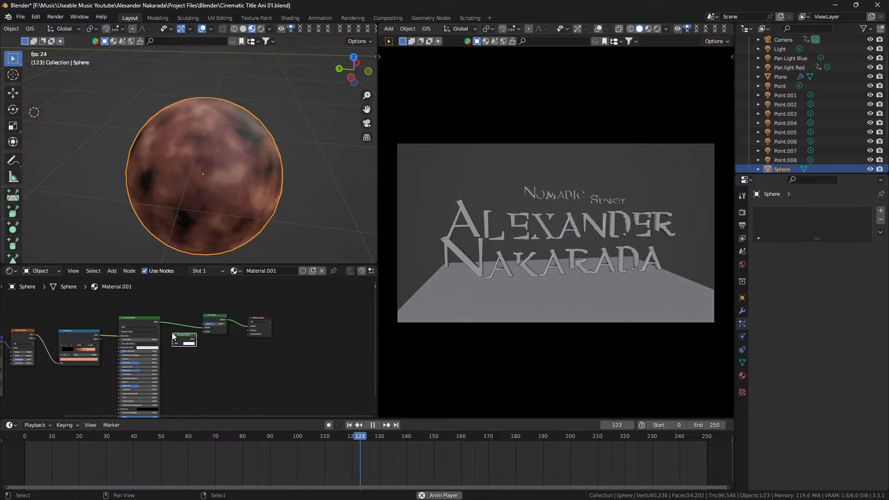
pyautogui.click(205, 332)
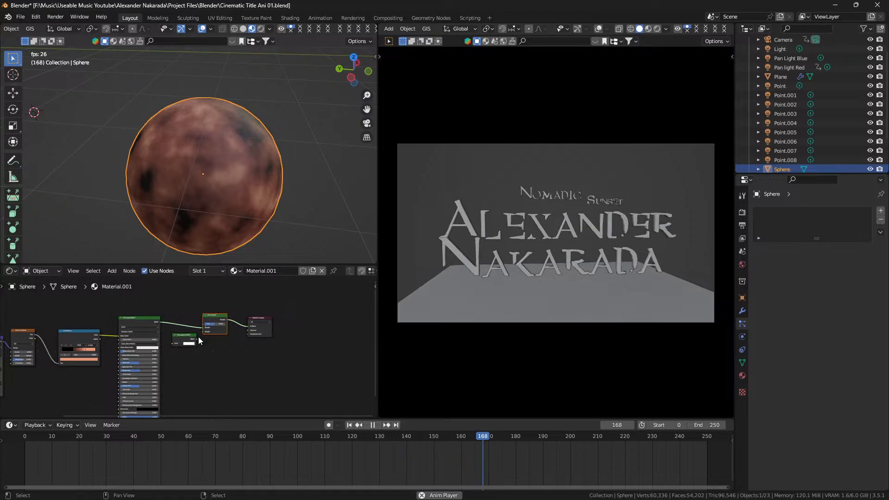
pyautogui.moveTo(197, 339); pyautogui.dragTo(204, 328)
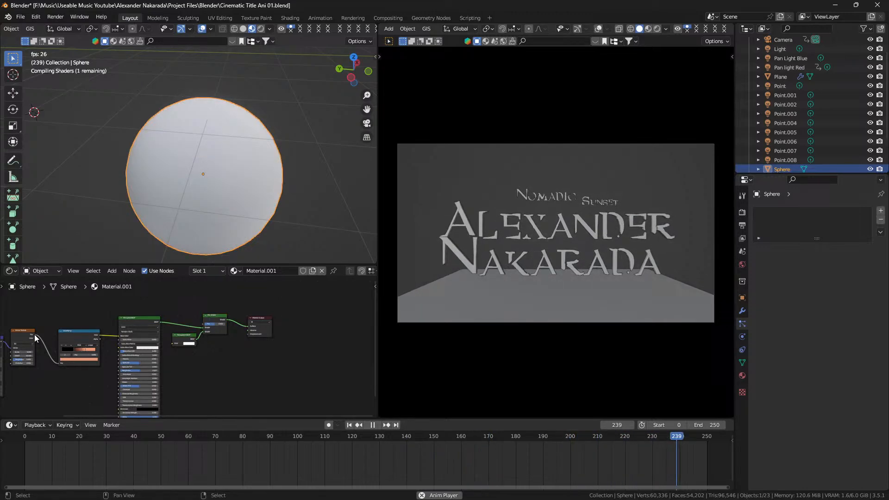
# Drive the Mix Shader's Fac with the Noise Texture's Fac output
pyautogui.moveTo(35, 335); pyautogui.dragTo(202, 324)
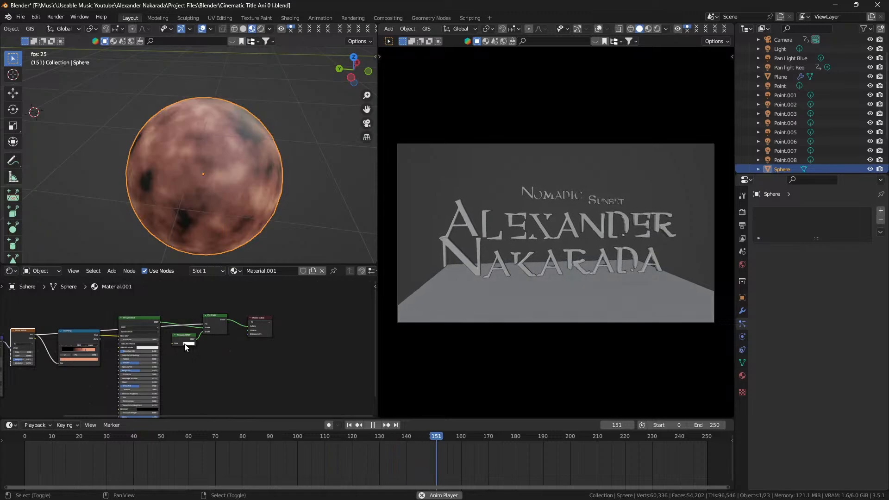
pyautogui.scroll(2, 185, 346)
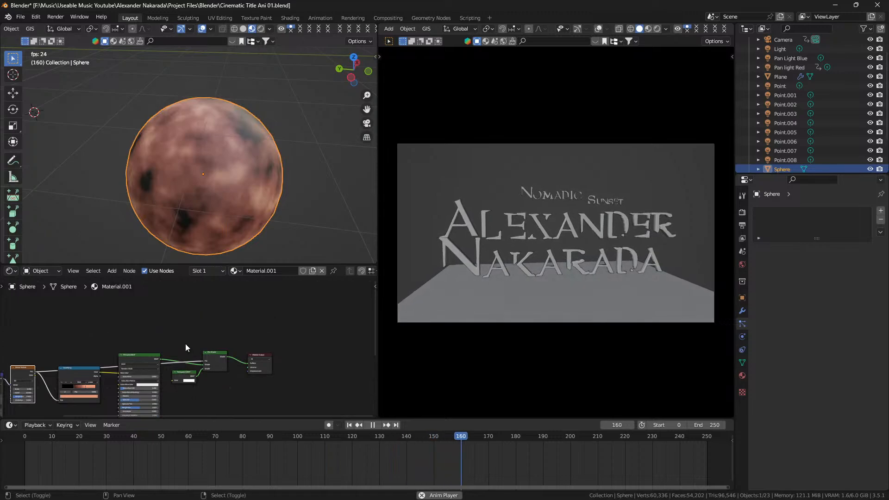
pyautogui.scroll(-1, 195, 347)
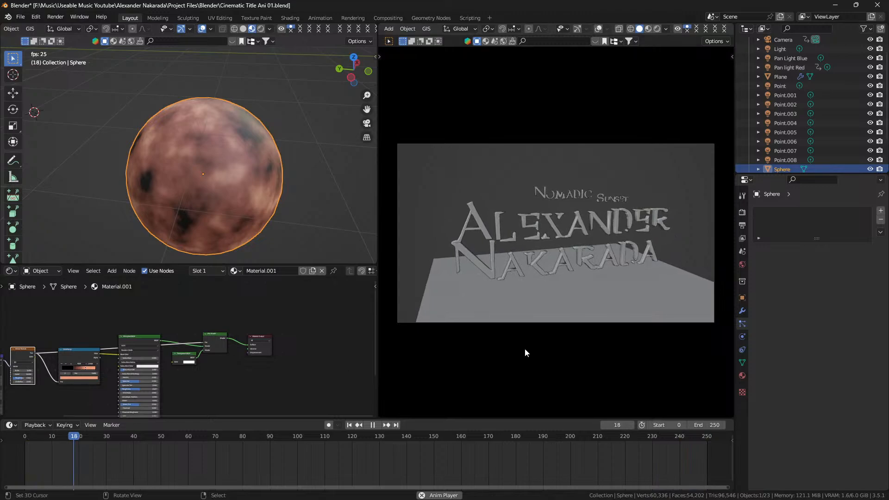
# Set the sphere material's Blend Mode to Alpha Blend and its Shadow Mode to Alpha Hashed
pyautogui.click(742, 376)
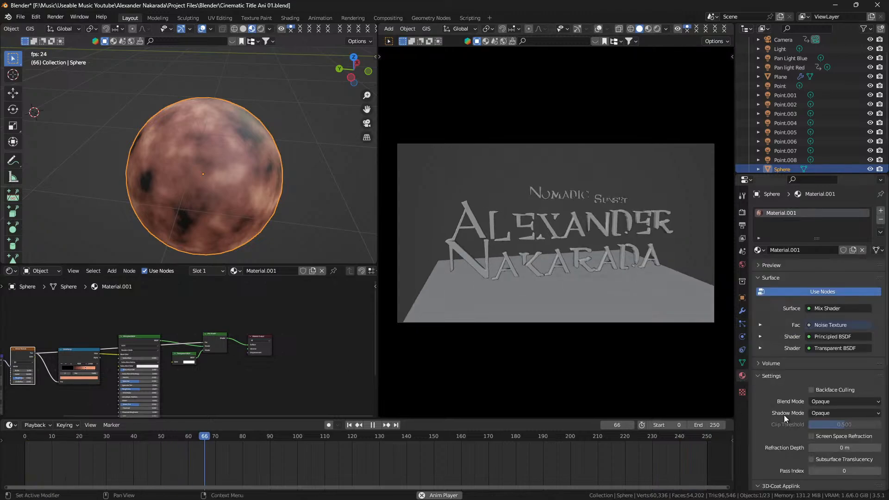
pyautogui.scroll(-4, 784, 415)
pyautogui.click(848, 327)
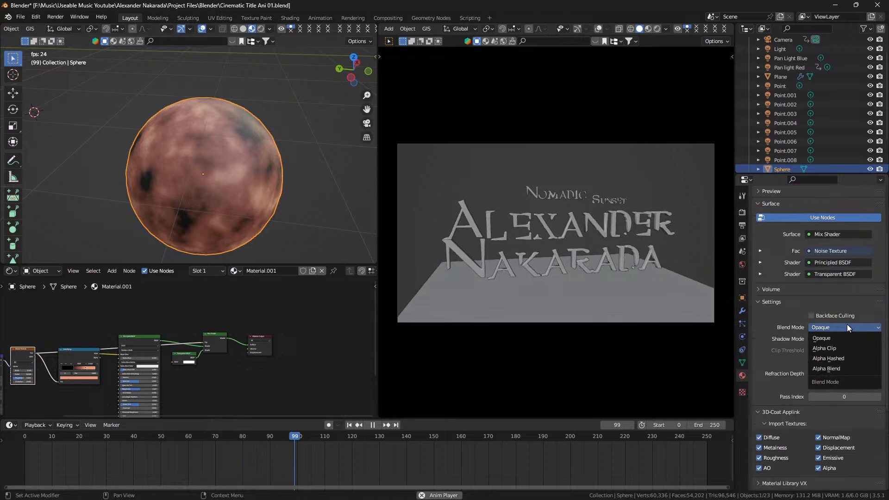
pyautogui.click(829, 369)
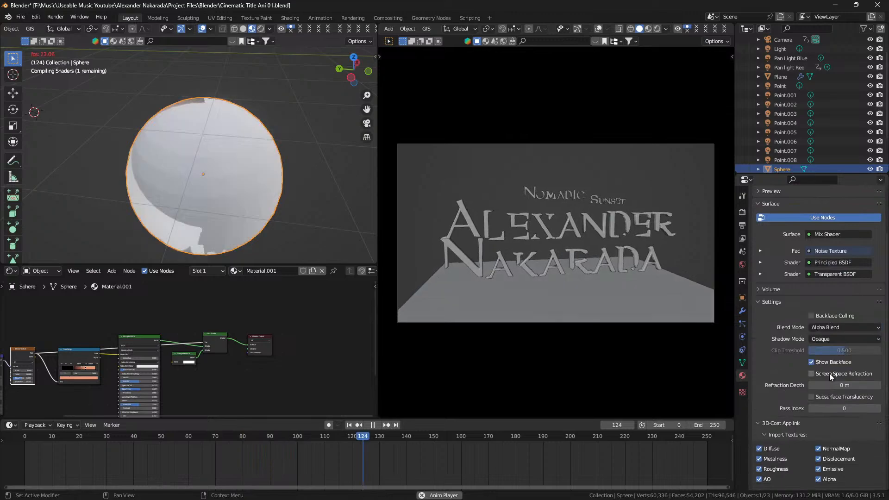
pyautogui.click(840, 341)
pyautogui.click(829, 348)
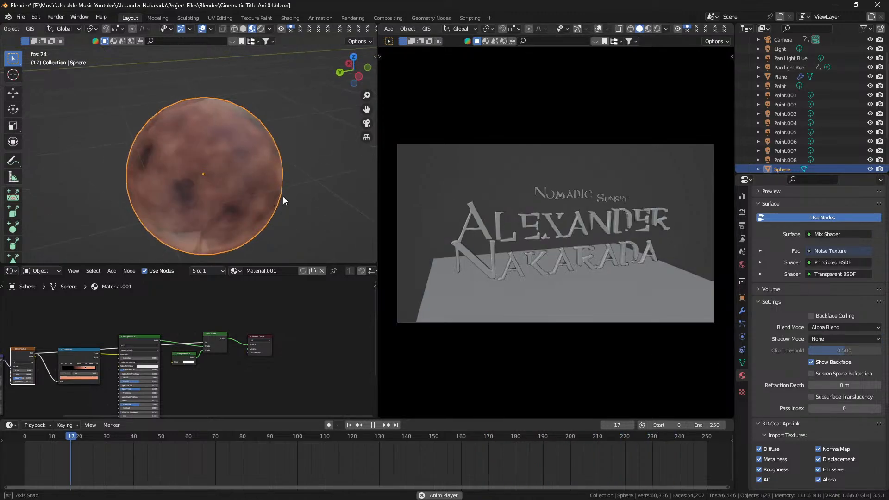
pyautogui.moveTo(283, 196); pyautogui.dragTo(332, 156)
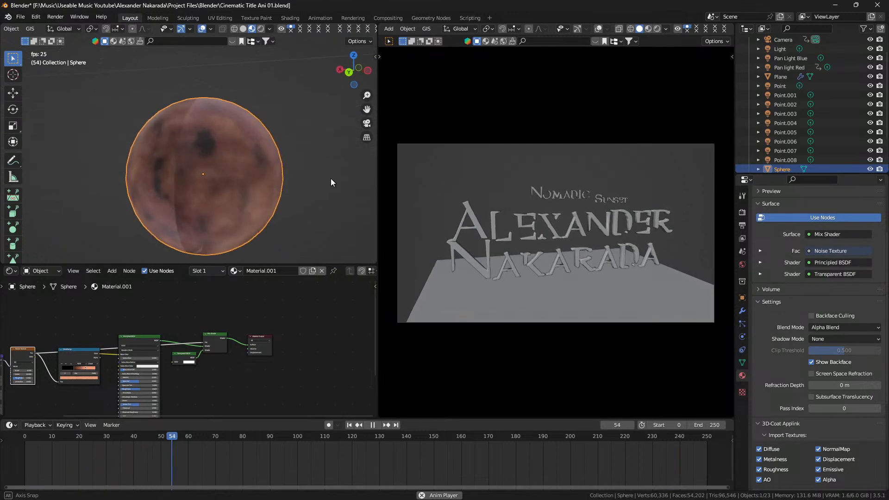
pyautogui.click(869, 340)
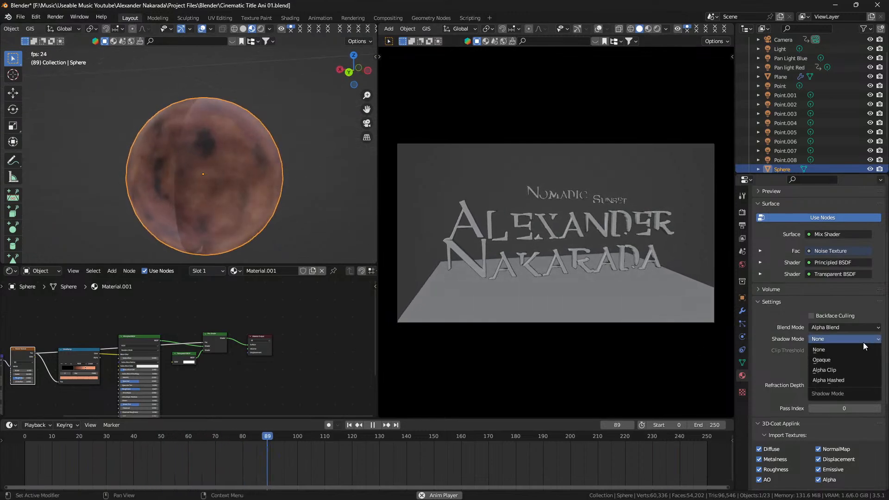
pyautogui.click(842, 381)
# Enable Screen Space Refraction and turn off Show Backface in the sphere material's settings
pyautogui.click(811, 316)
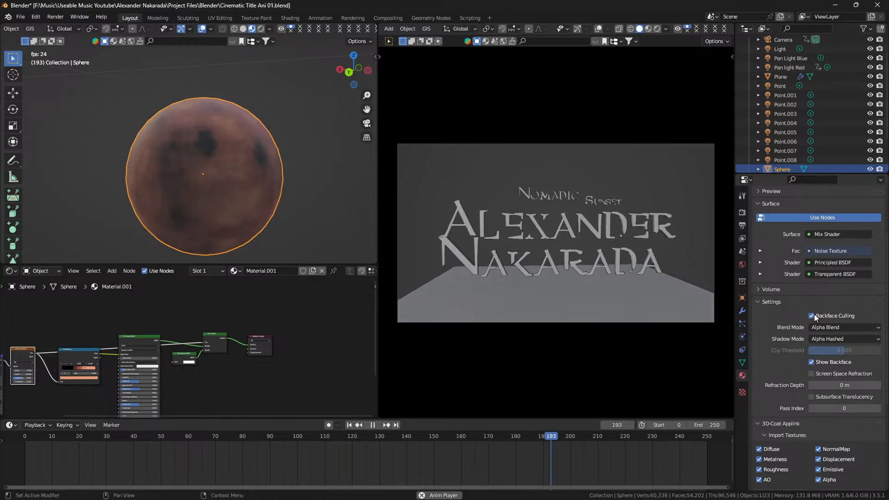
pyautogui.click(813, 315)
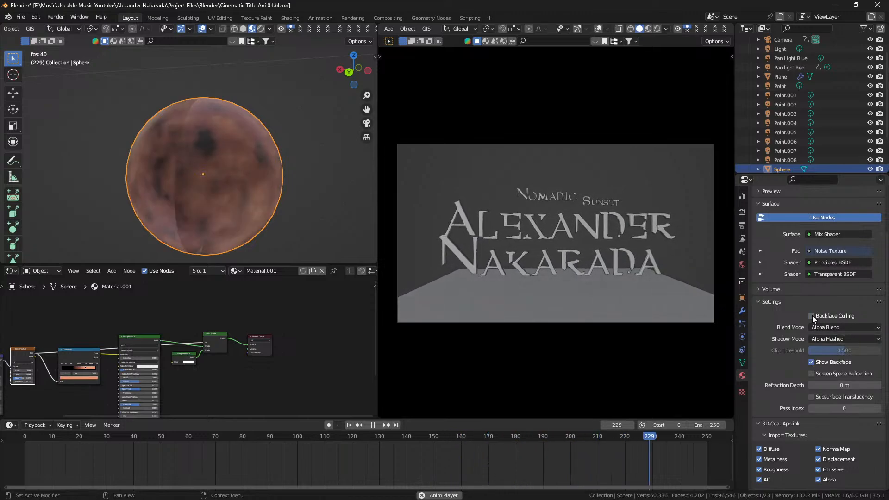
pyautogui.click(812, 373)
pyautogui.click(812, 363)
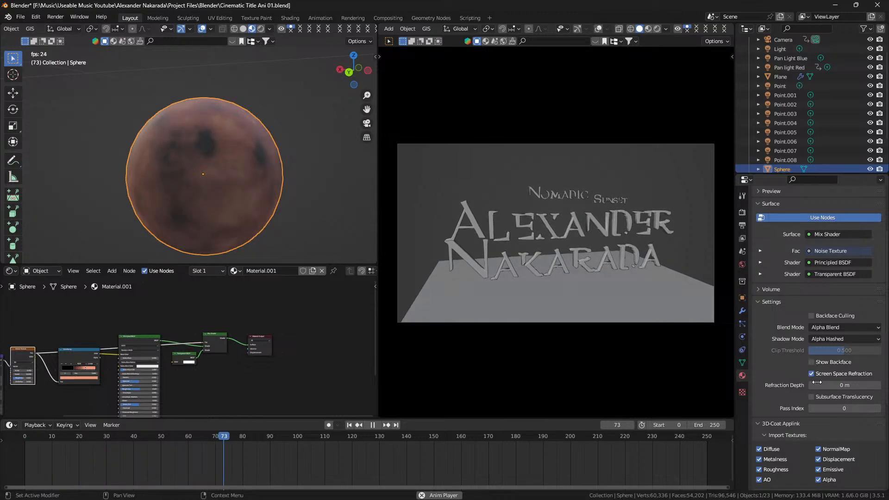
# Set Refraction Depth to 0.1 m and Pass Index to 1, and enable Subsurface Translucency and Backface Culling for the material
pyautogui.click(878, 386)
pyautogui.click(878, 409)
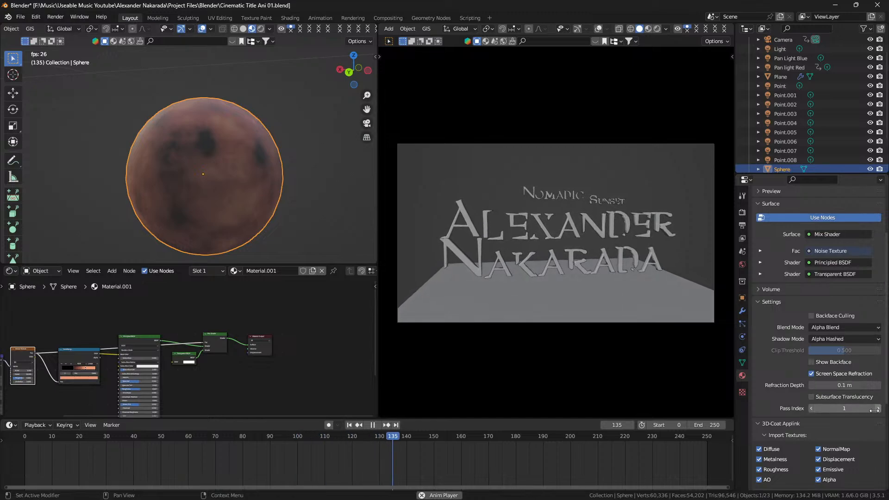
pyautogui.click(812, 397)
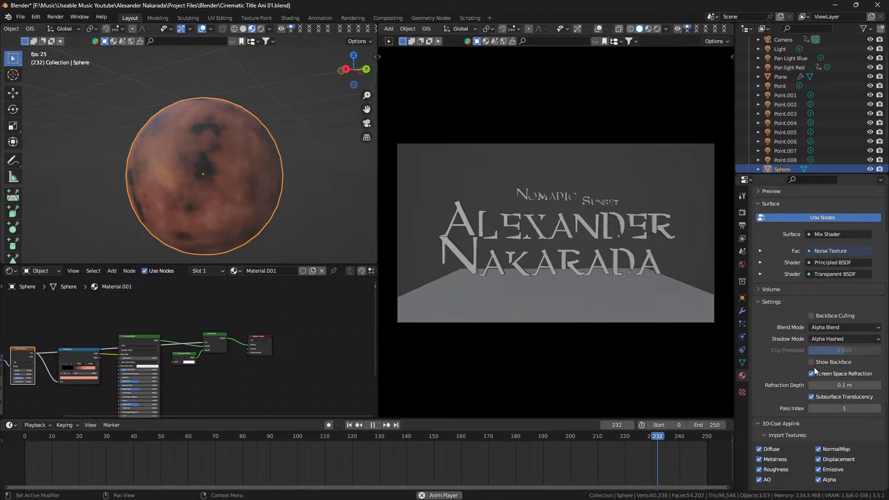
pyautogui.click(811, 315)
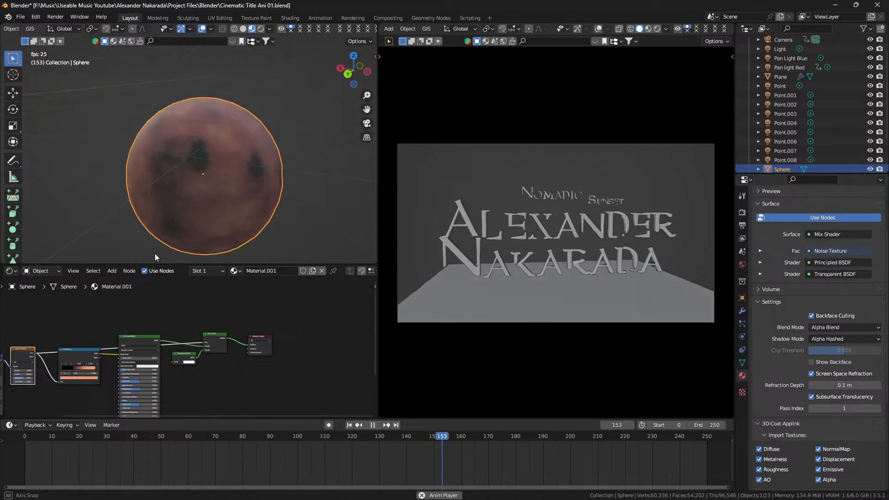
# Connect the ColorRamp Color to the Transparent BSDF Color and move the ramp's black stop to about 0.409
pyautogui.scroll(4, 162, 373)
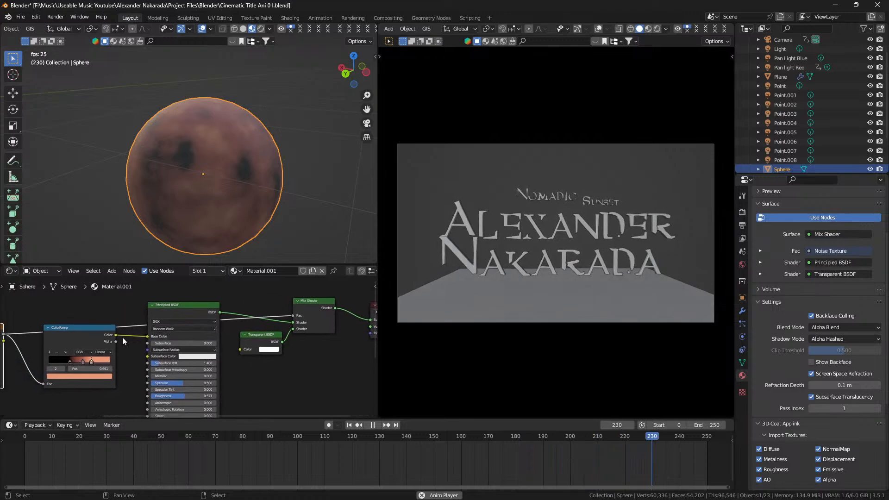
pyautogui.moveTo(123, 337); pyautogui.dragTo(241, 349)
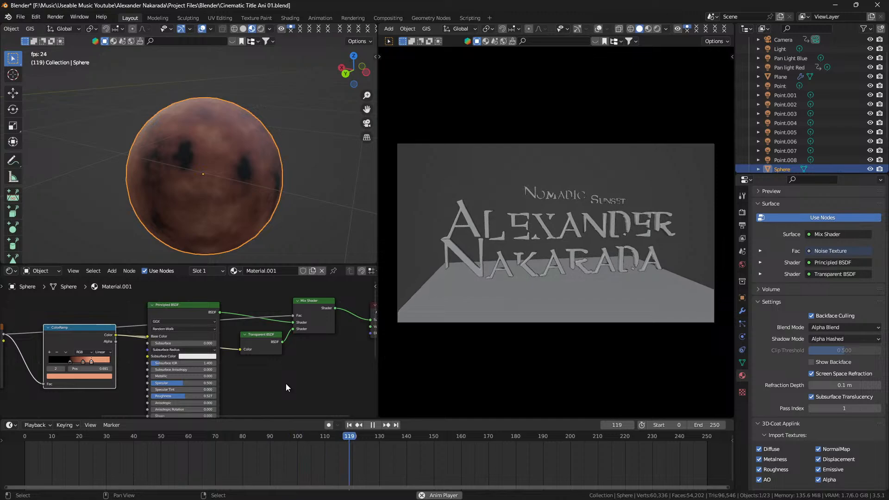
pyautogui.moveTo(93, 360); pyautogui.dragTo(92, 360)
pyautogui.click(82, 362)
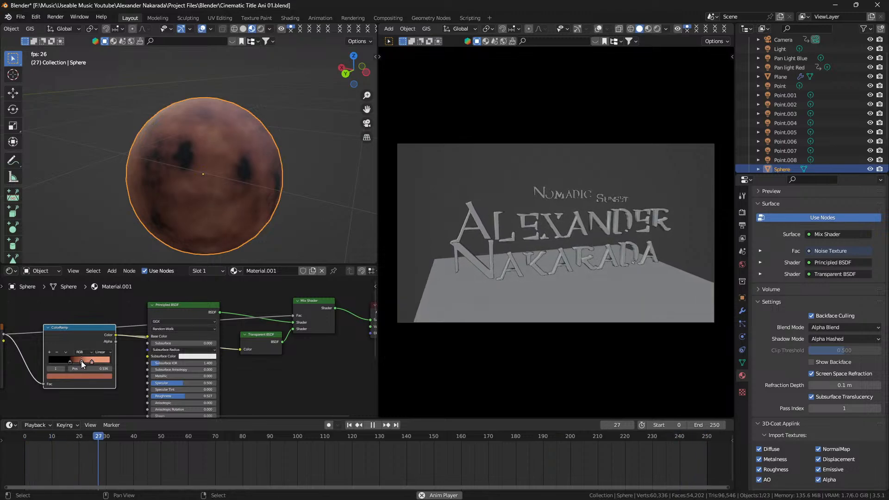
pyautogui.moveTo(82, 362); pyautogui.dragTo(74, 361)
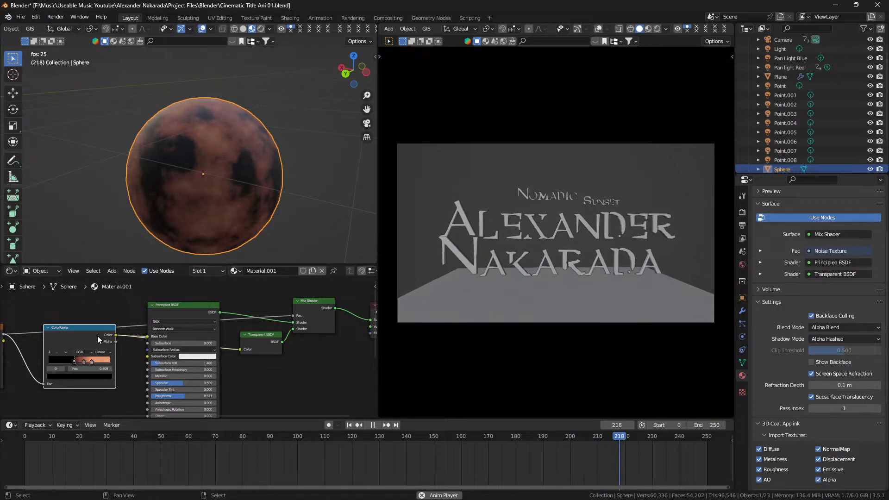
# Adjust the Noise Texture's Roughness and set its Scale to 3
pyautogui.moveTo(184, 340); pyautogui.dragTo(365, 318)
pyautogui.moveTo(165, 356); pyautogui.dragTo(178, 356)
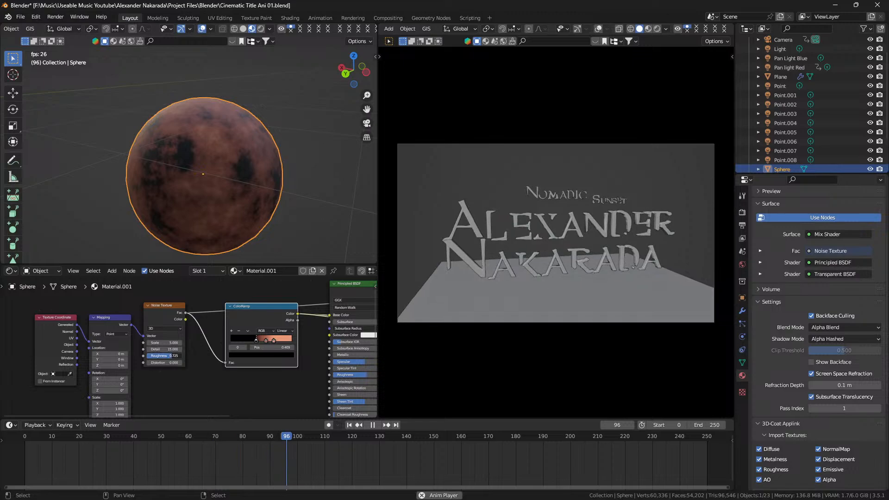
pyautogui.moveTo(172, 356); pyautogui.dragTo(171, 355)
pyautogui.moveTo(203, 196); pyautogui.dragTo(201, 221)
pyautogui.scroll(-10, 216, 173)
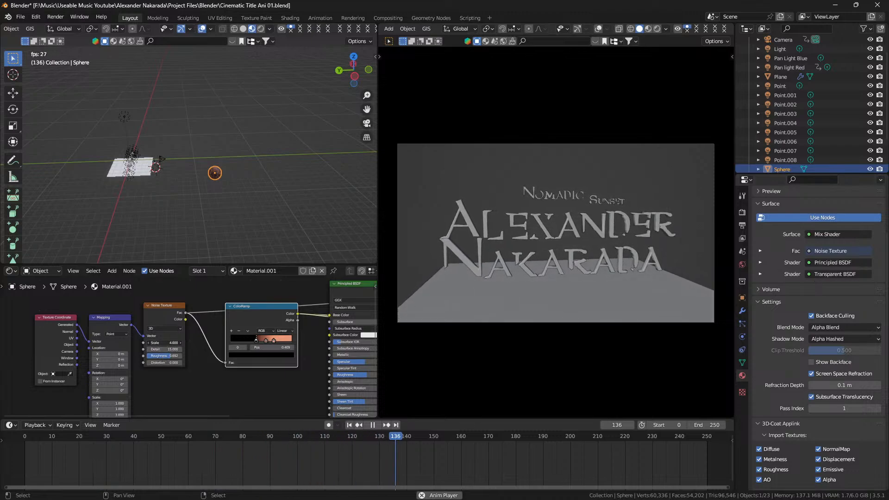
pyautogui.moveTo(165, 342); pyautogui.dragTo(150, 343)
pyautogui.scroll(8, 215, 181)
pyautogui.scroll(-3, 215, 181)
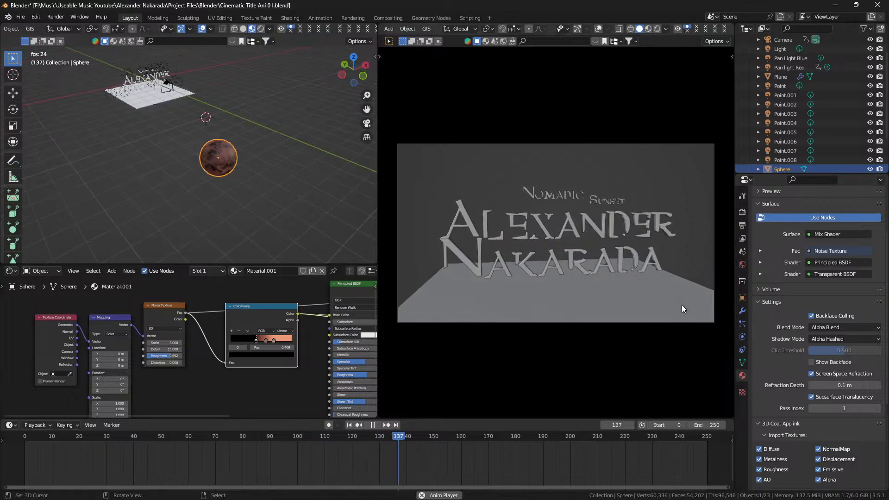
# Assign the Sphere as the Instance Object of the plane's particle system
pyautogui.click(542, 302)
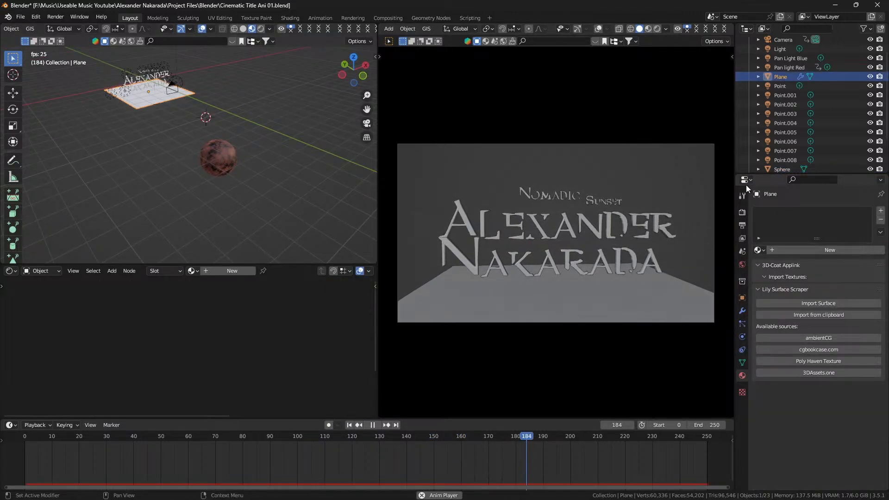
pyautogui.click(743, 323)
pyautogui.scroll(-15, 822, 355)
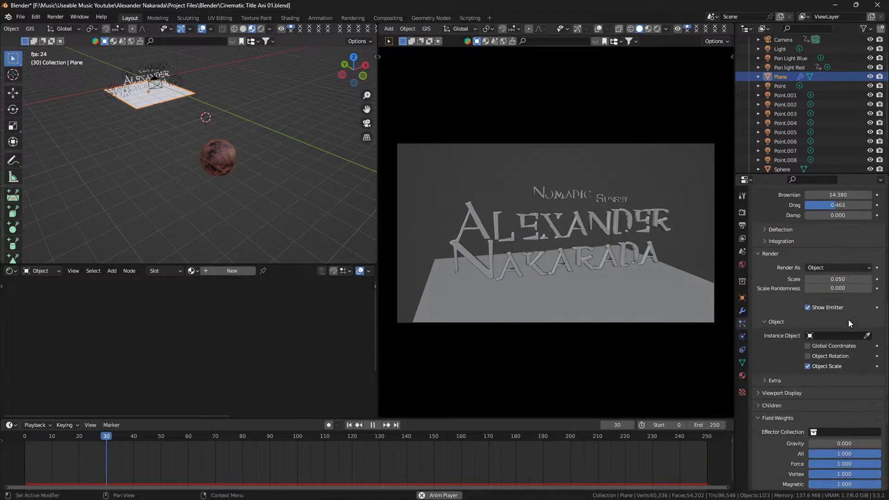
pyautogui.click(867, 336)
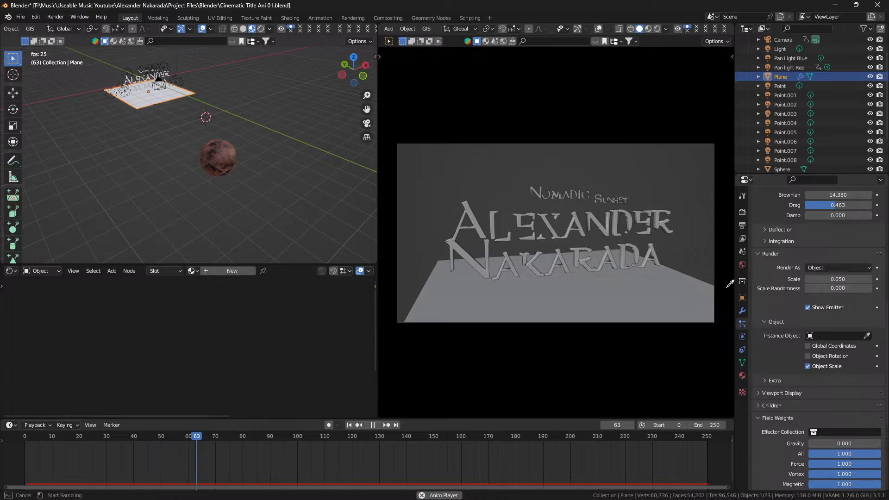
pyautogui.click(219, 159)
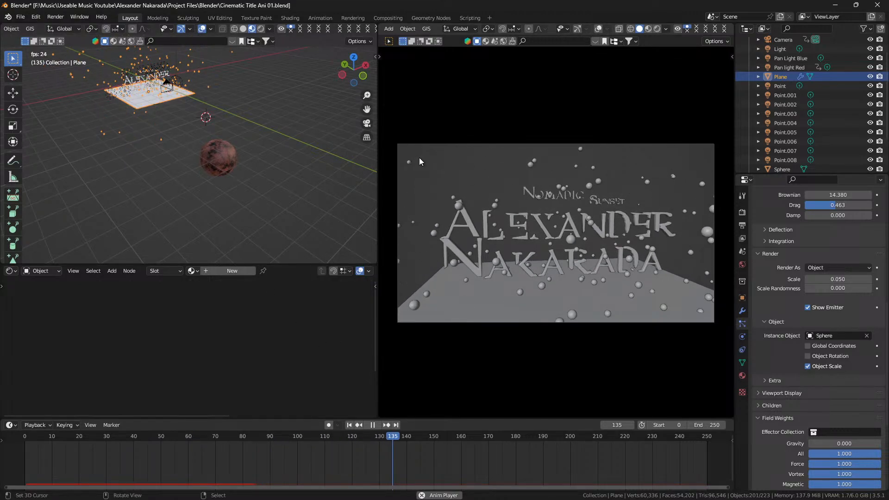
# Use solid shading in the working view and rendered shading in the camera view, and scale the source sphere below half its size
pyautogui.click(243, 28)
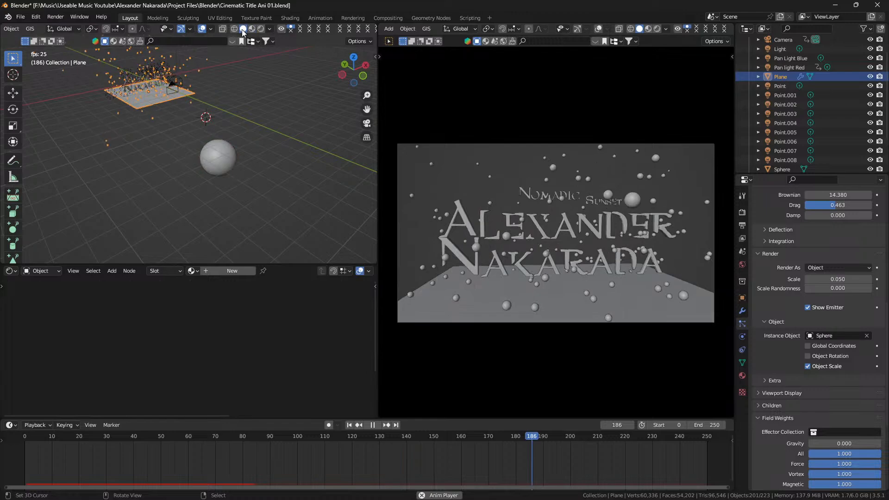
pyautogui.click(657, 29)
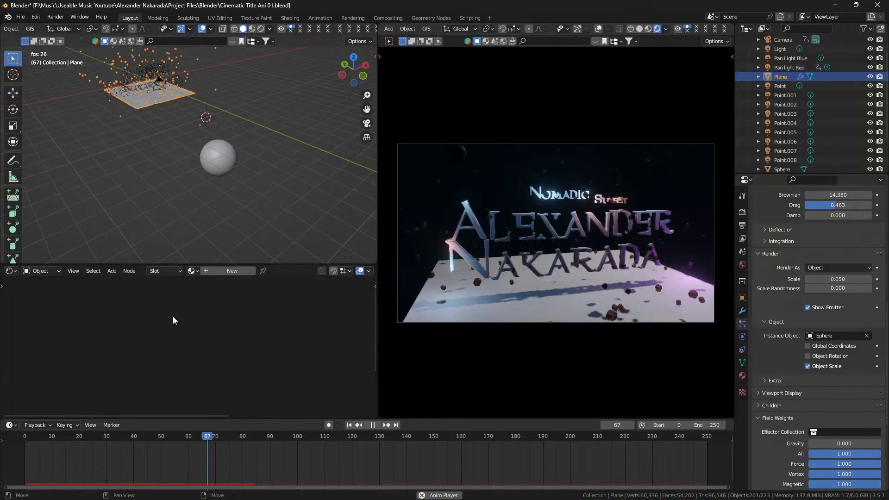
pyautogui.click(230, 157)
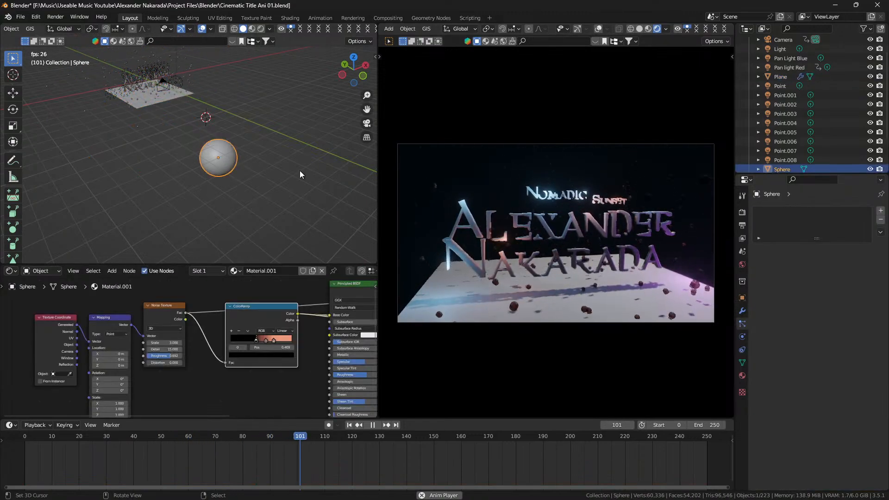
pyautogui.press('s')
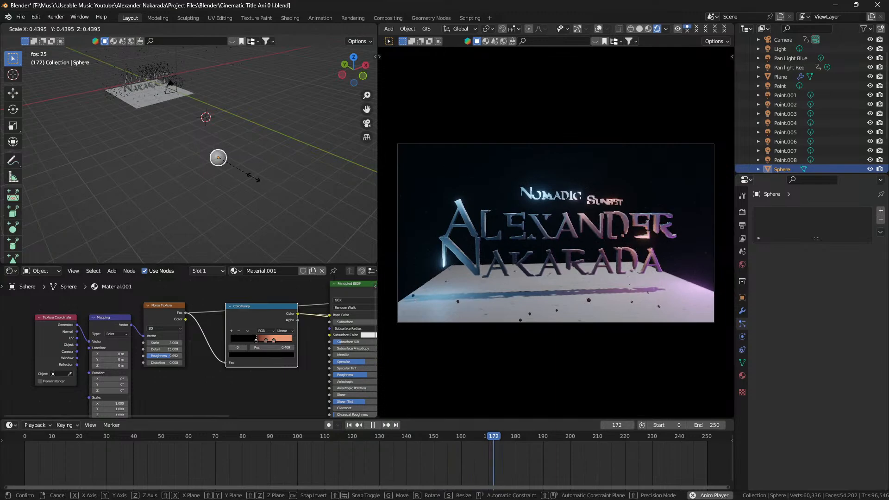
pyautogui.click(265, 179)
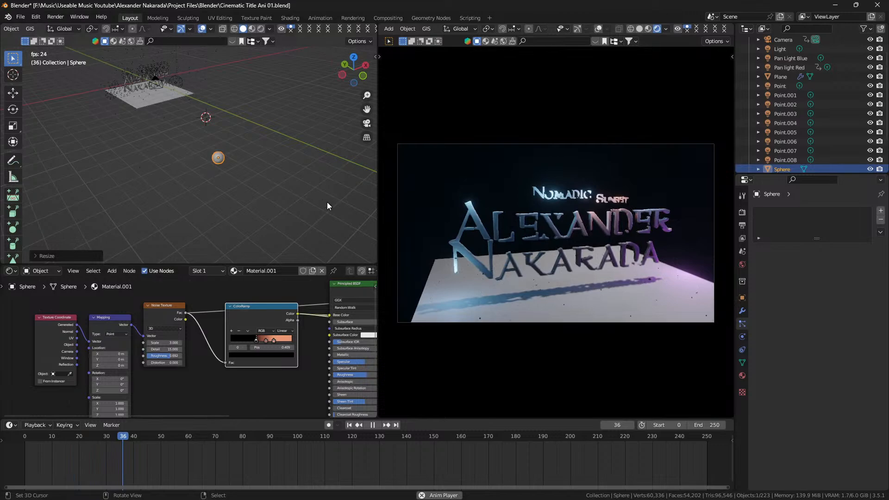
# Turn off Show Emitter for the plane's particle system in both the Render and Viewport Display settings
pyautogui.click(150, 102)
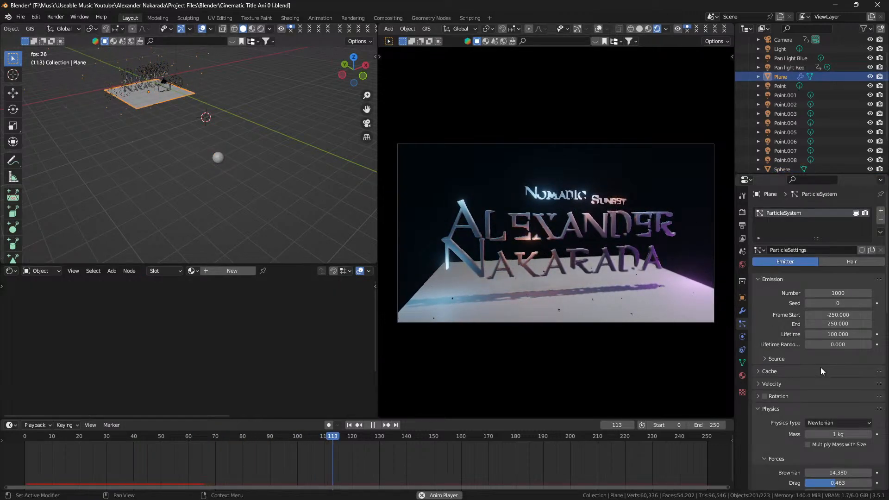
pyautogui.scroll(-10, 821, 368)
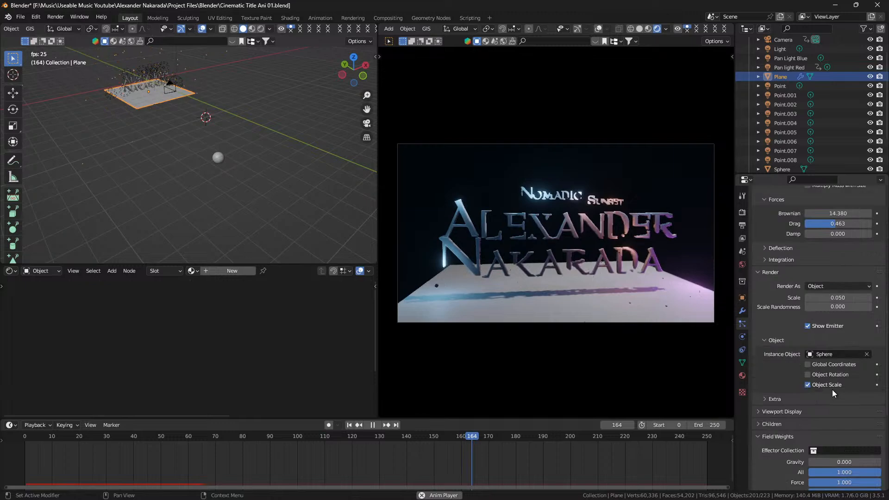
pyautogui.click(818, 328)
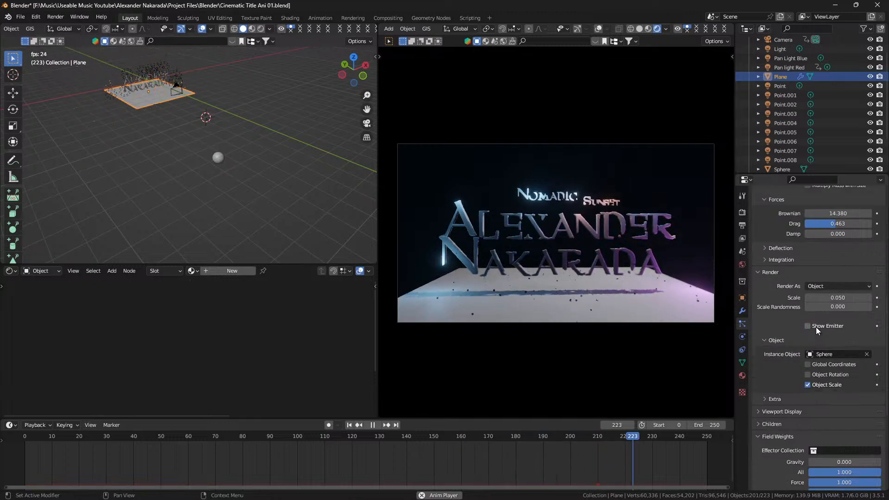
pyautogui.click(815, 411)
pyautogui.scroll(-6, 825, 453)
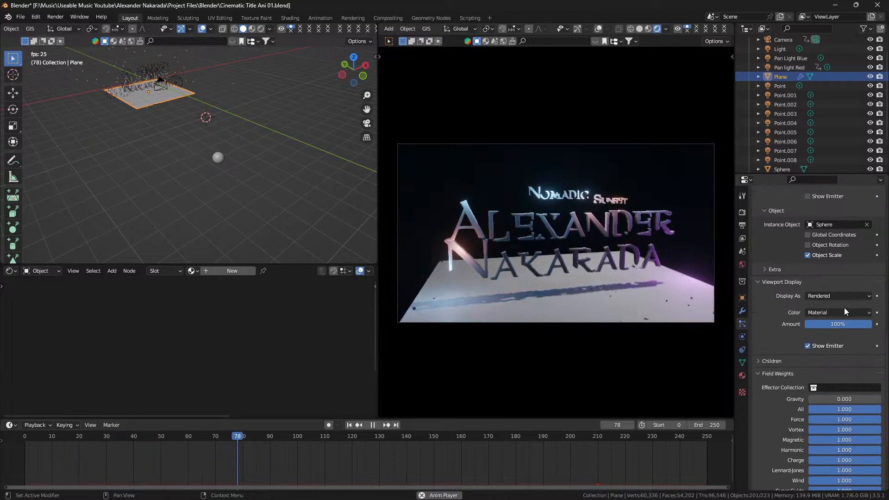
pyautogui.click(835, 346)
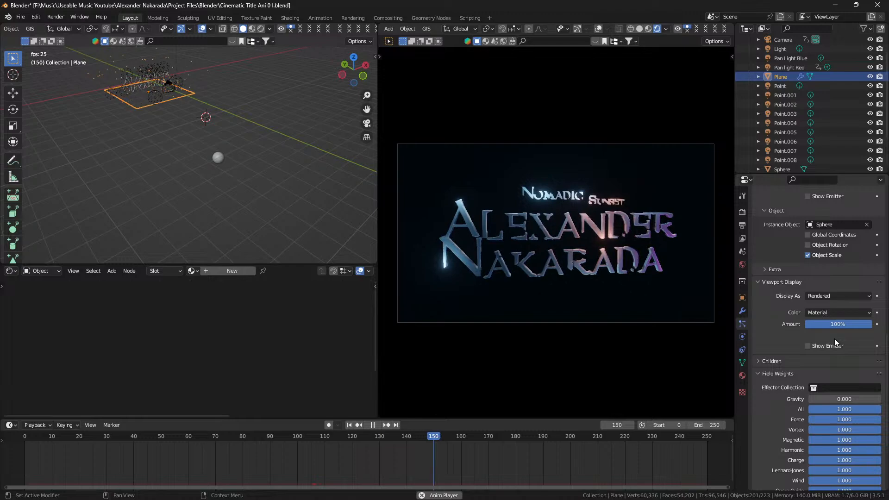
# In the sphere's material, move the Material Output aside and insert a duplicate of the Mix Shader just before it
pyautogui.click(219, 157)
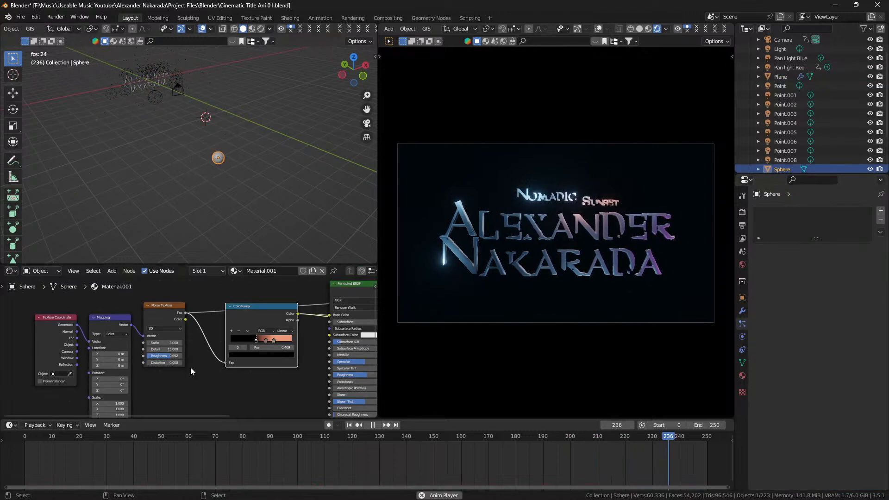
pyautogui.scroll(-3, 191, 368)
pyautogui.scroll(-1, 90, 359)
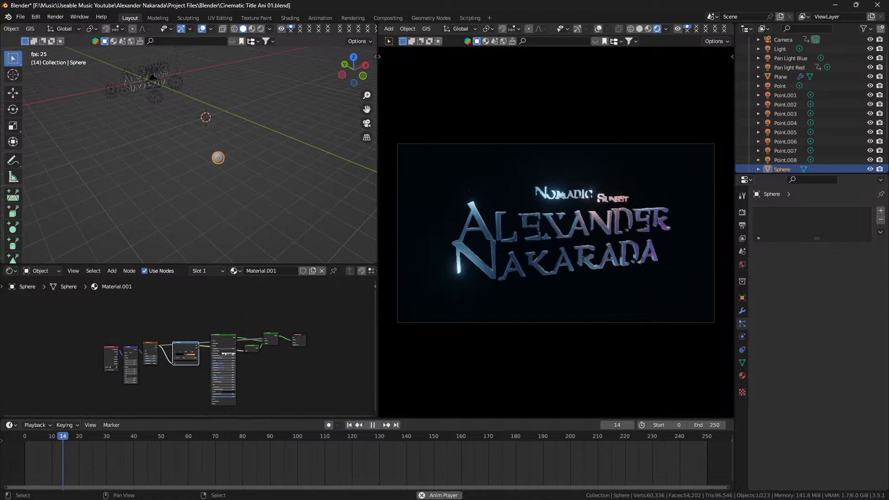
pyautogui.moveTo(301, 335); pyautogui.dragTo(251, 337)
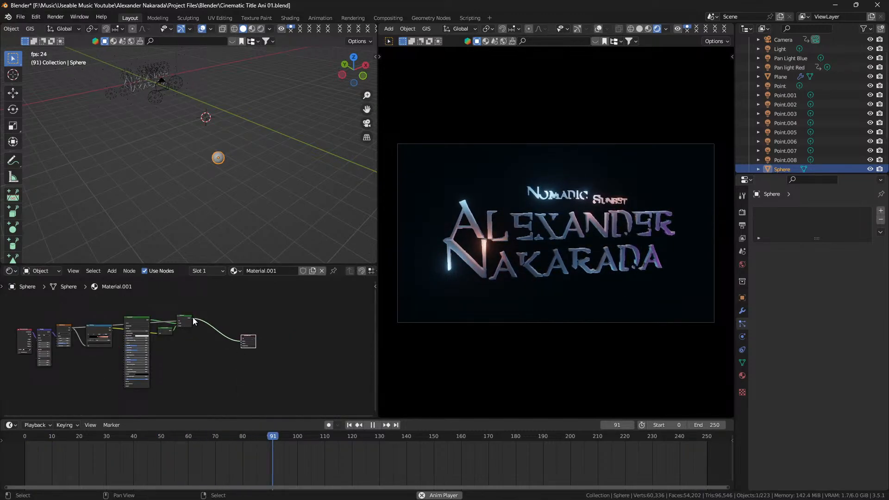
pyautogui.hotkey('shift', 'd')
pyautogui.click(213, 329)
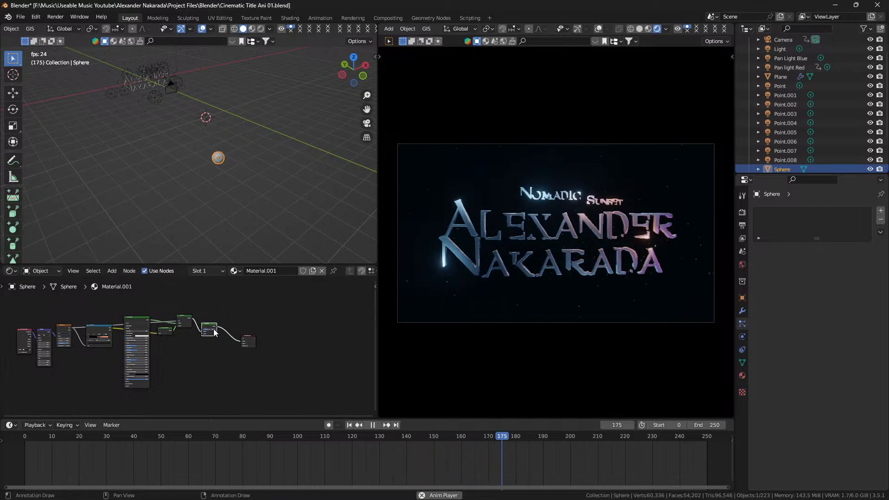
# Add an Emission shader and connect it to the free Shader input of the new Mix Shader
pyautogui.hotkey('shift', 'a')
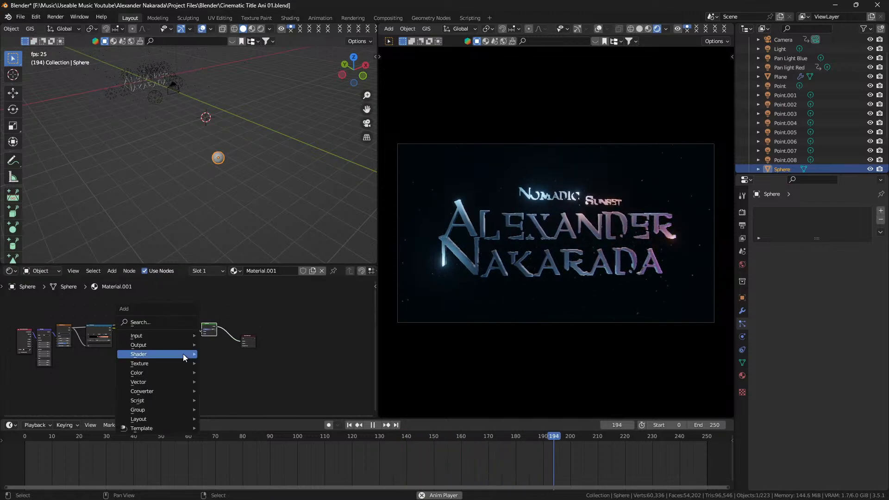
pyautogui.moveTo(182, 354)
pyautogui.click(221, 237)
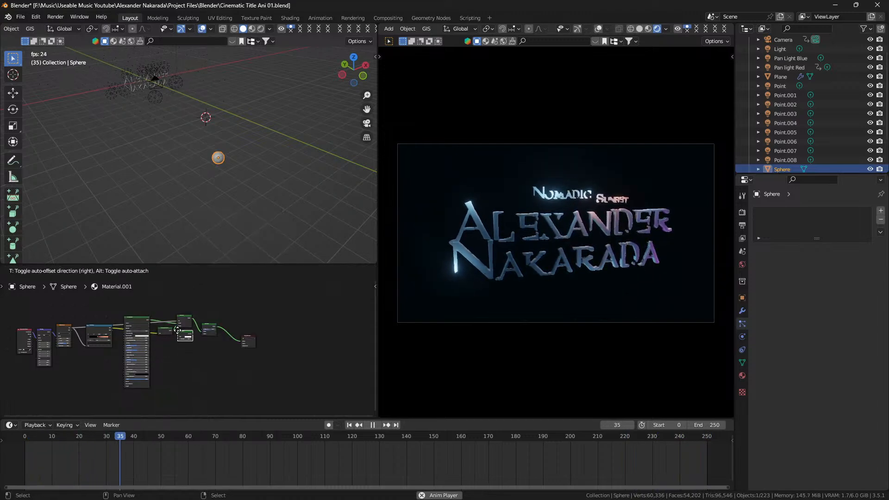
pyautogui.click(178, 330)
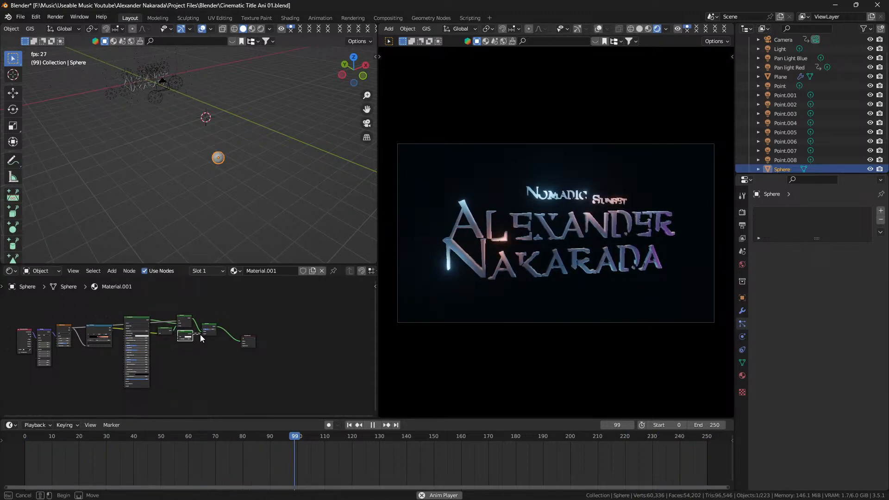
pyautogui.click(200, 334)
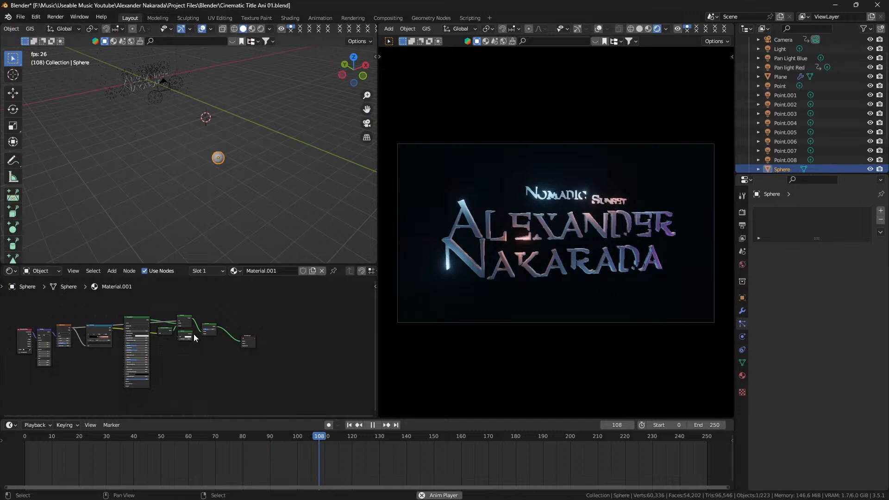
pyautogui.moveTo(209, 325); pyautogui.dragTo(222, 324)
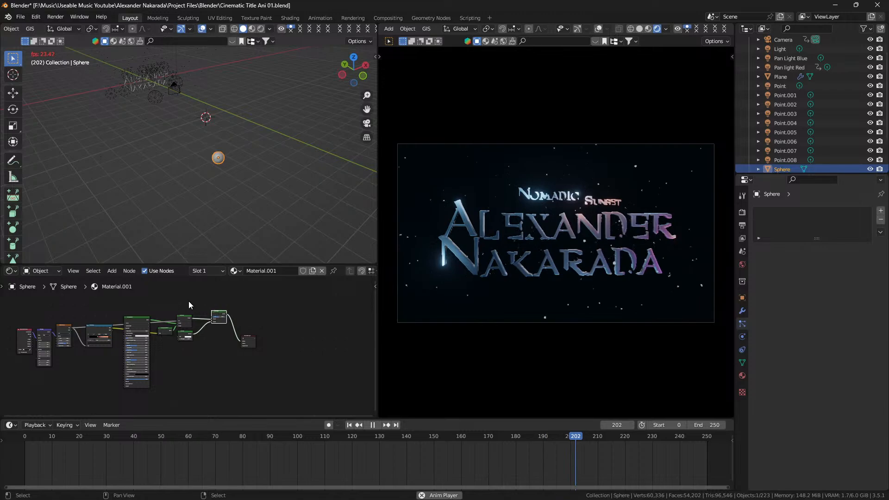
# Add a Fresnel node and connect its Fac output to the Fac input of the final Mix Shader
pyautogui.hotkey('shift', 'a')
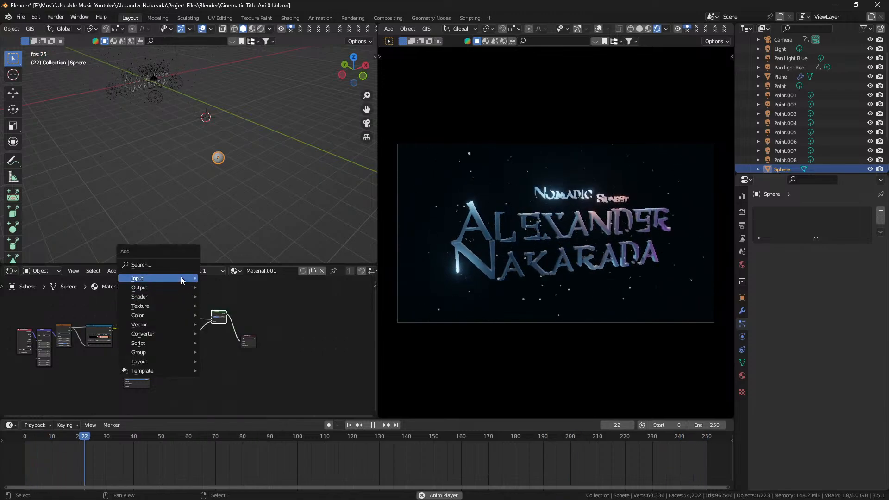
pyautogui.moveTo(181, 278)
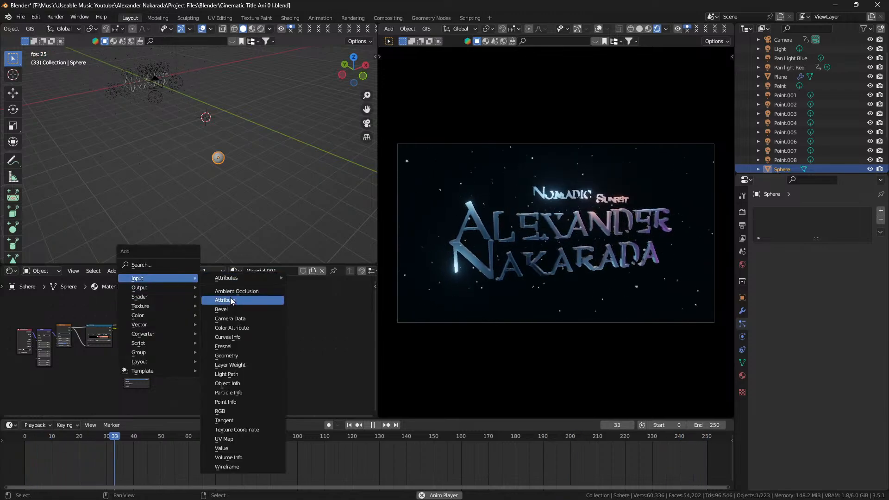
pyautogui.click(228, 346)
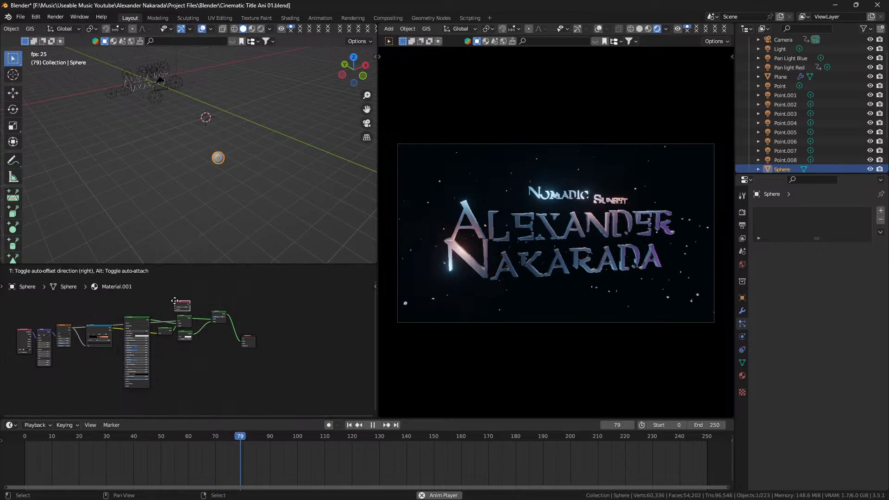
pyautogui.click(175, 301)
pyautogui.scroll(6, 175, 302)
pyautogui.moveTo(172, 299); pyautogui.dragTo(253, 348)
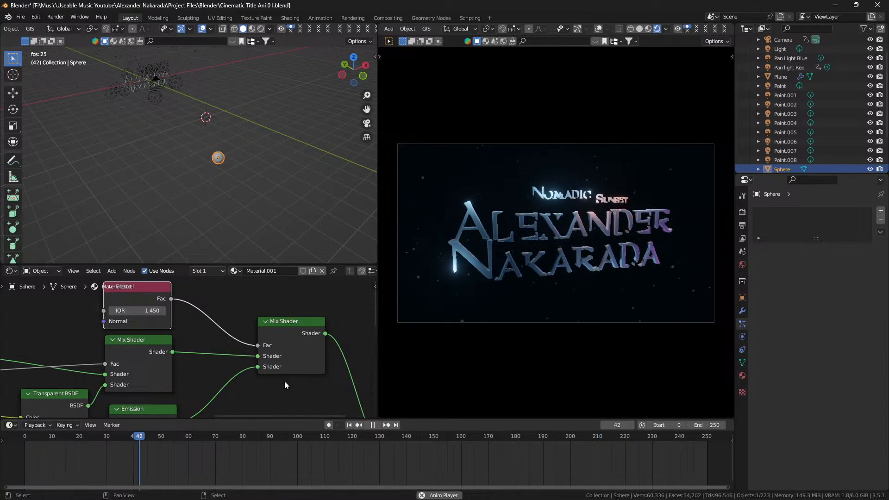
# Raise the Emission node's Strength to about 133 so the particles glow
pyautogui.moveTo(285, 382); pyautogui.dragTo(379, 365)
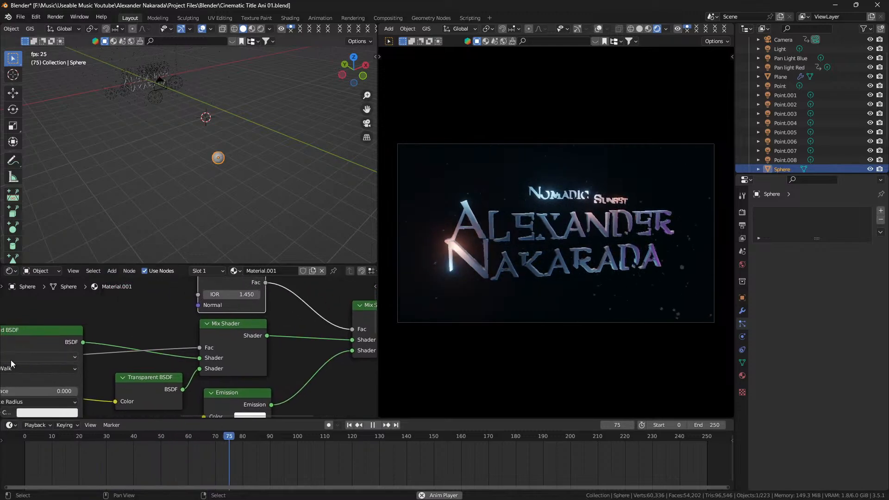
pyautogui.moveTo(160, 332); pyautogui.dragTo(316, 320)
pyautogui.scroll(-5, 221, 332)
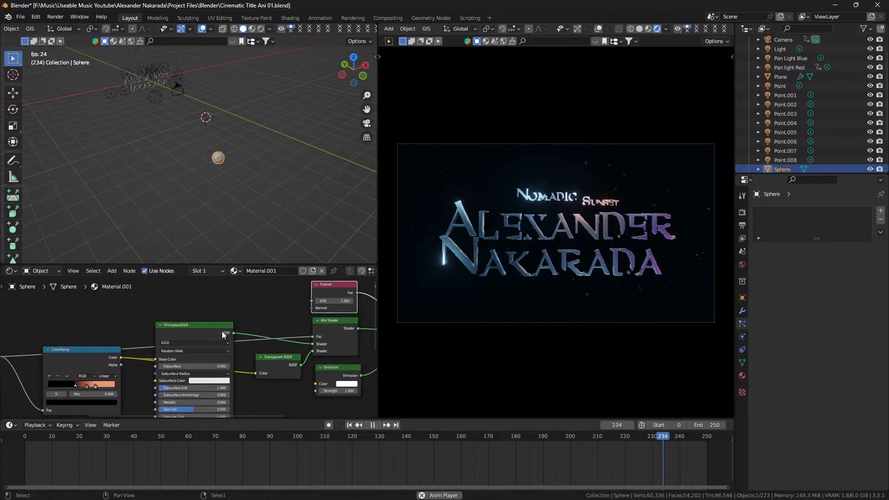
pyautogui.scroll(-3, 222, 332)
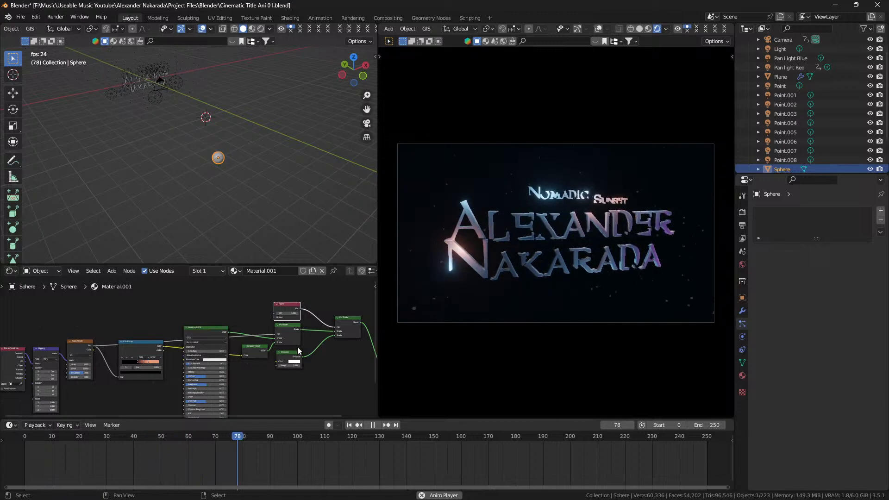
pyautogui.scroll(3, 290, 366)
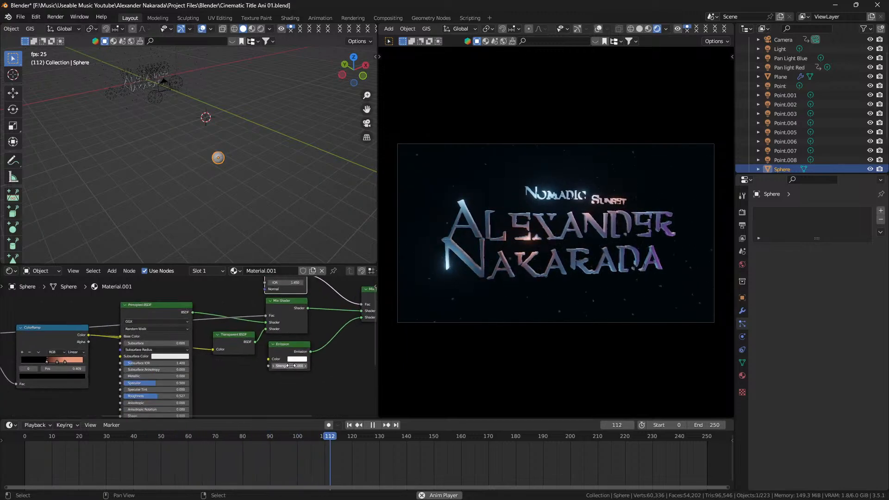
pyautogui.click(305, 366)
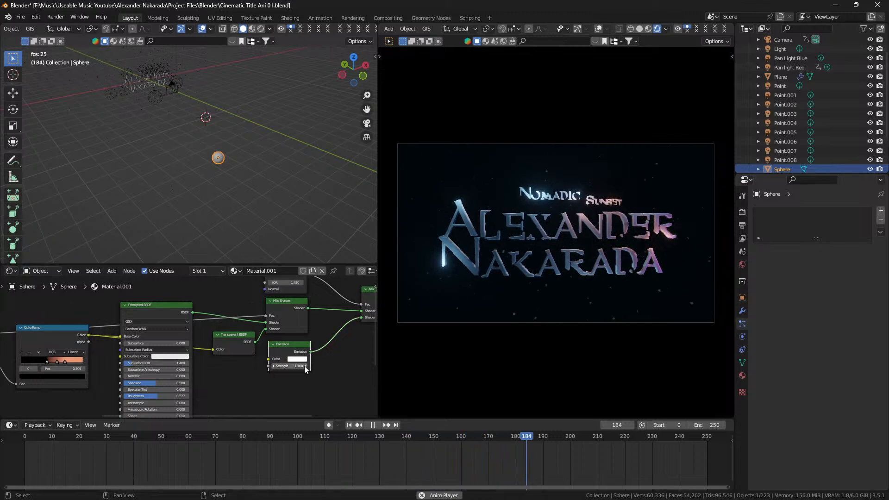
pyautogui.click(306, 366)
pyautogui.click(306, 365)
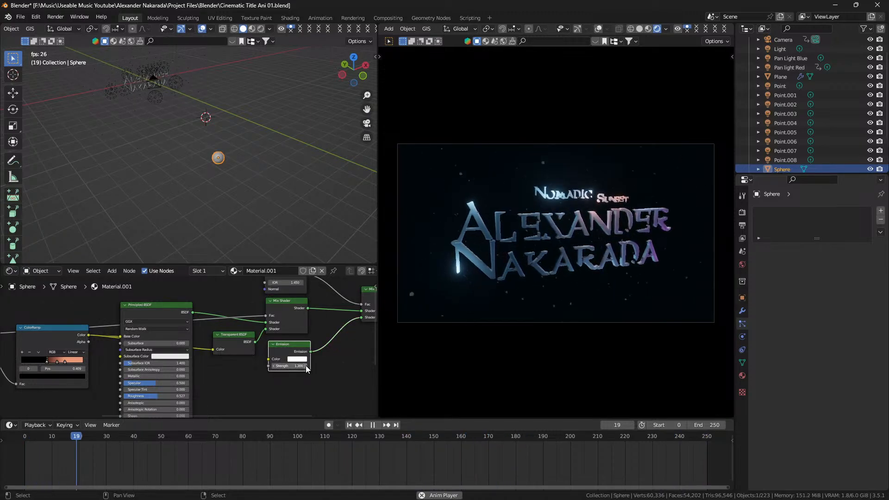
pyautogui.click(306, 365)
pyautogui.click(306, 365)
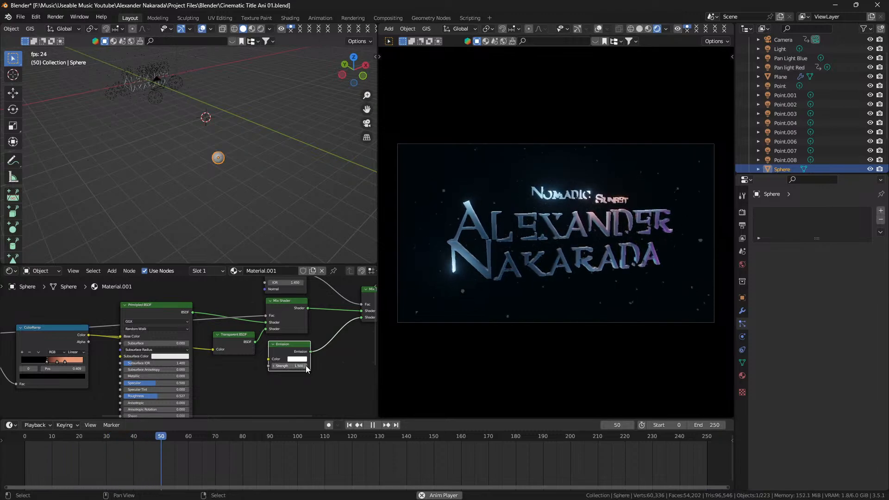
pyautogui.click(305, 366)
pyautogui.click(306, 366)
pyautogui.click(306, 365)
pyautogui.click(306, 365)
pyautogui.click(306, 366)
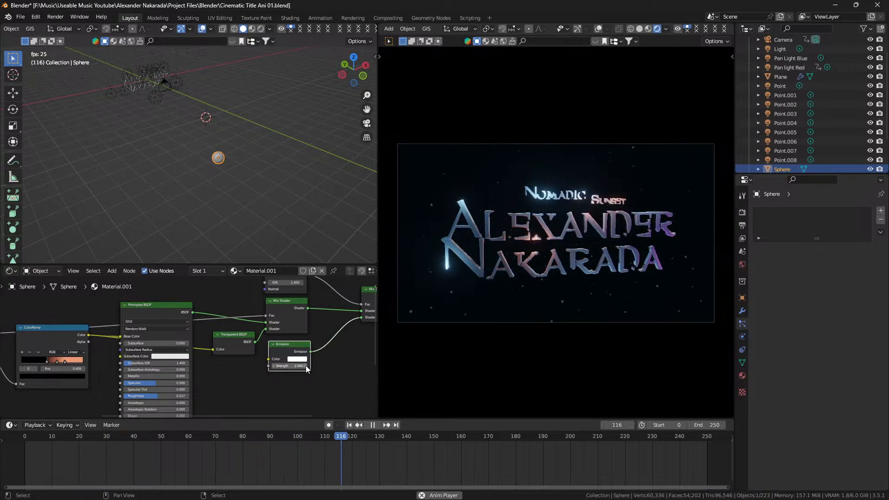
pyautogui.click(306, 366)
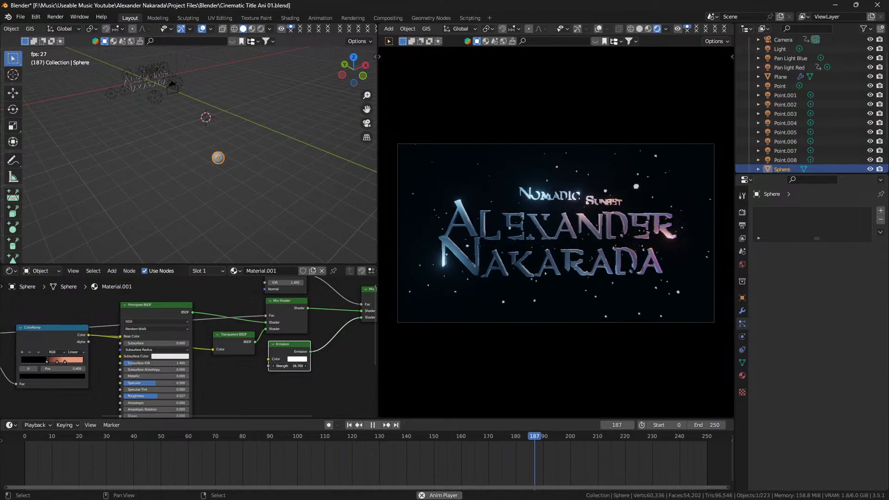
pyautogui.moveTo(290, 366); pyautogui.dragTo(463, 365)
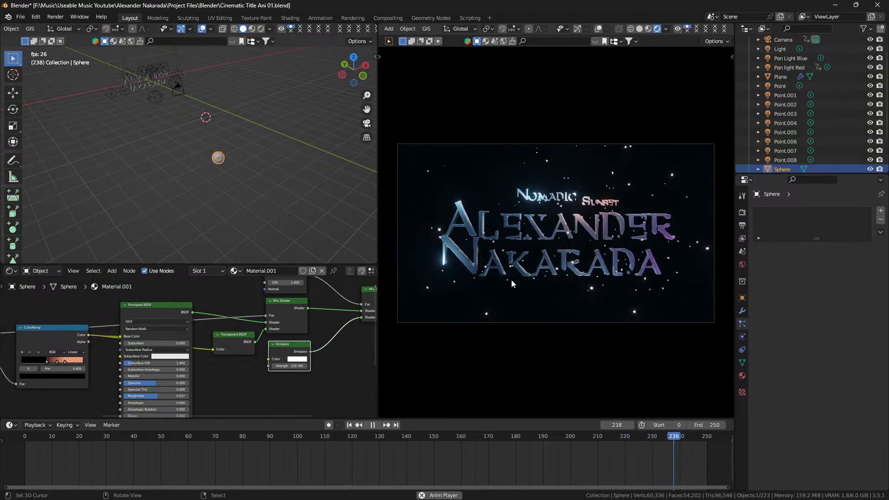
# Move the particle emitter plane down along the global Z axis, below the title text
pyautogui.click(154, 109)
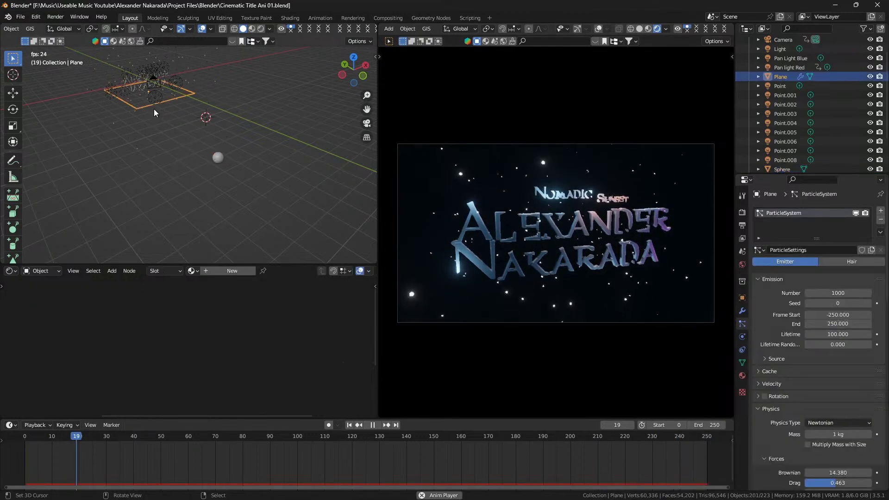
pyautogui.press('g')
pyautogui.press('z')
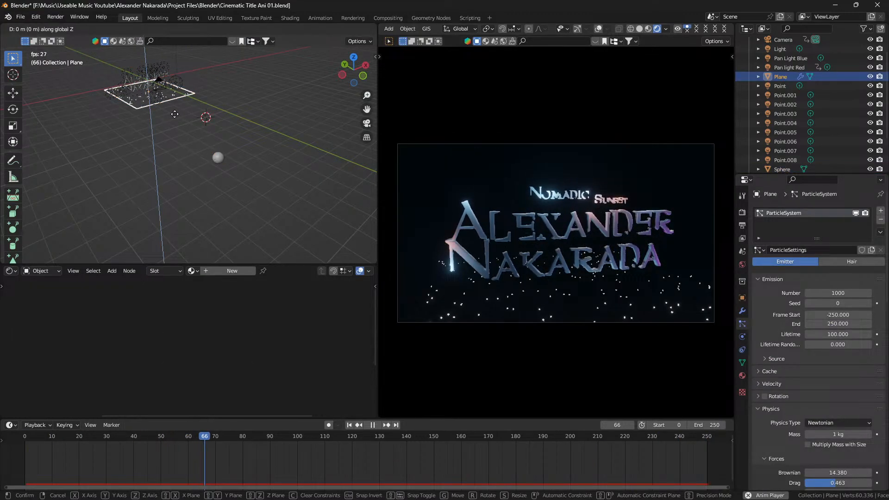
pyautogui.click(170, 134)
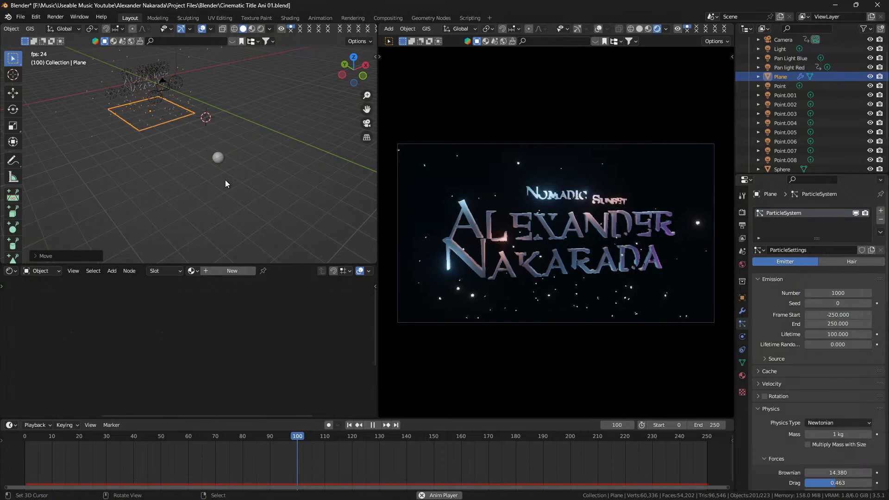
# Scale the source sphere to about 0.856 of its size and reselect the emitter plane
pyautogui.click(218, 157)
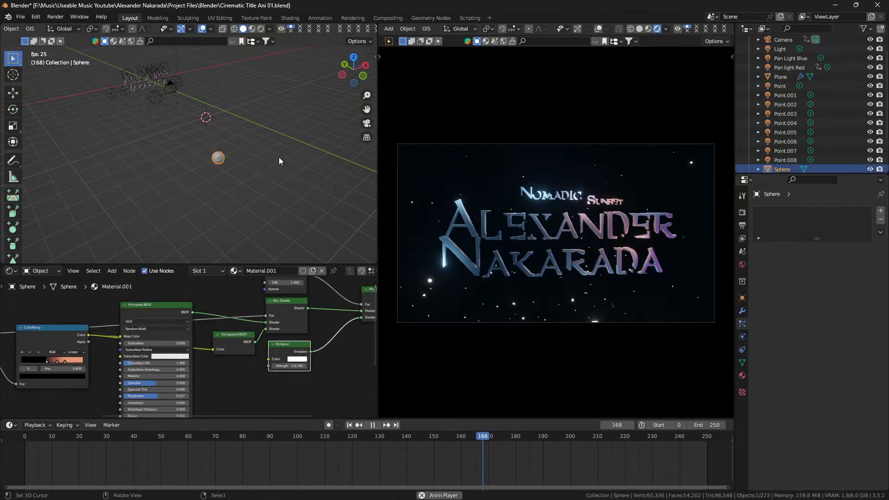
pyautogui.press('s')
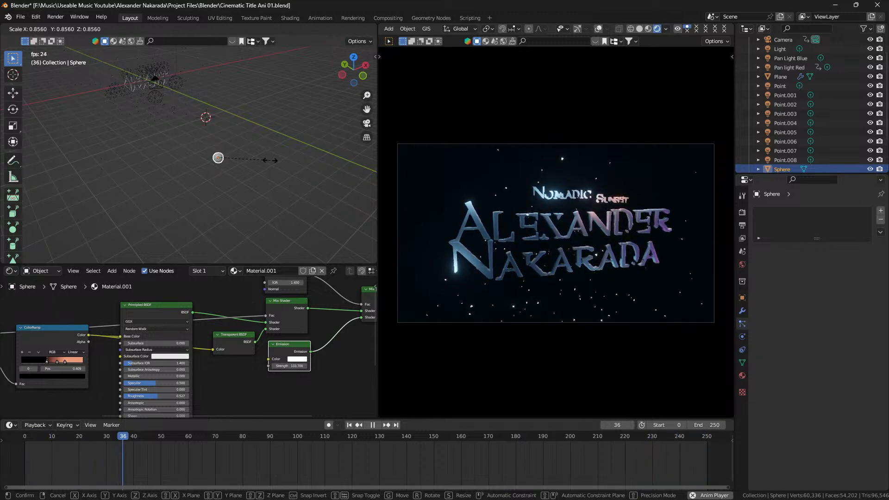
pyautogui.click(270, 161)
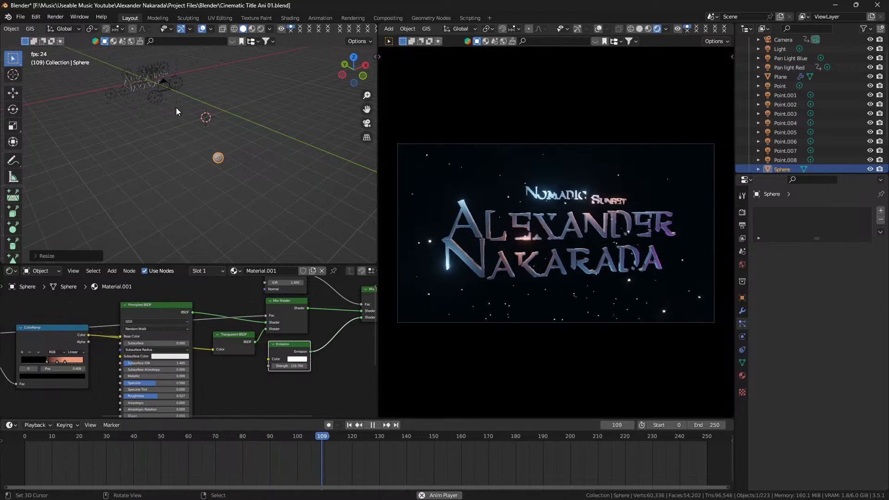
pyautogui.click(148, 97)
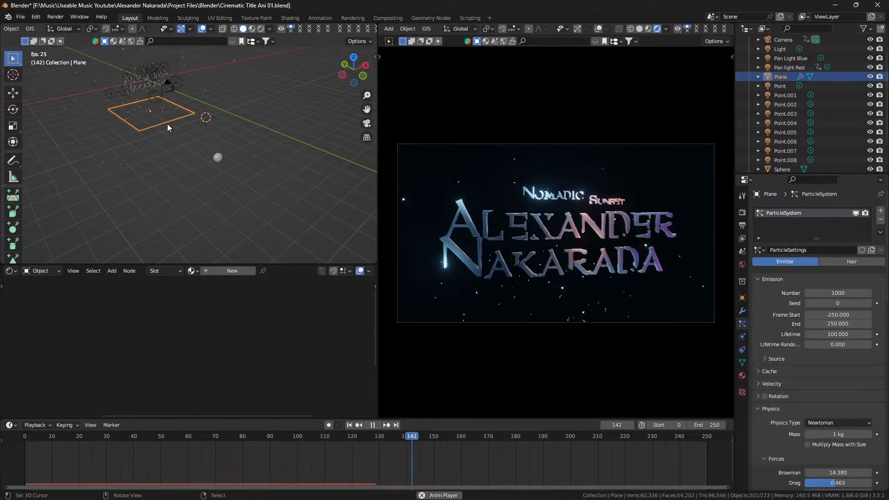
# Scale the particle emitter plane up to about 1.4 times its size
pyautogui.press('s')
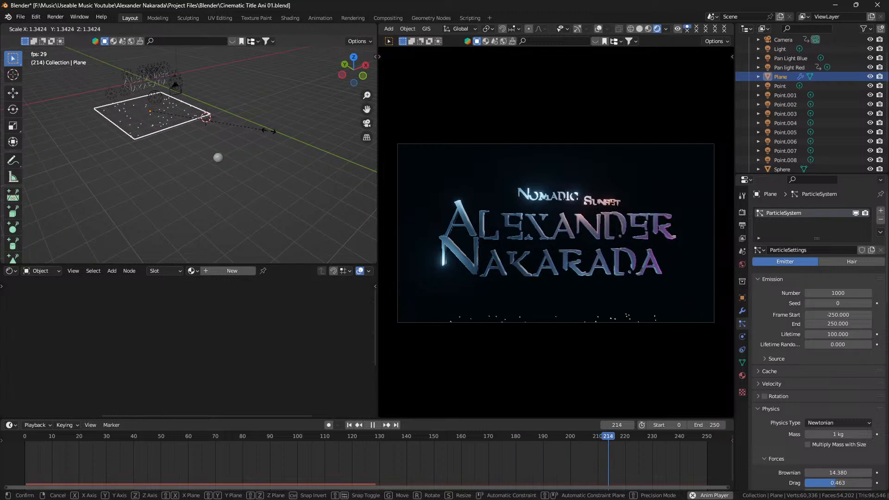
pyautogui.click(249, 145)
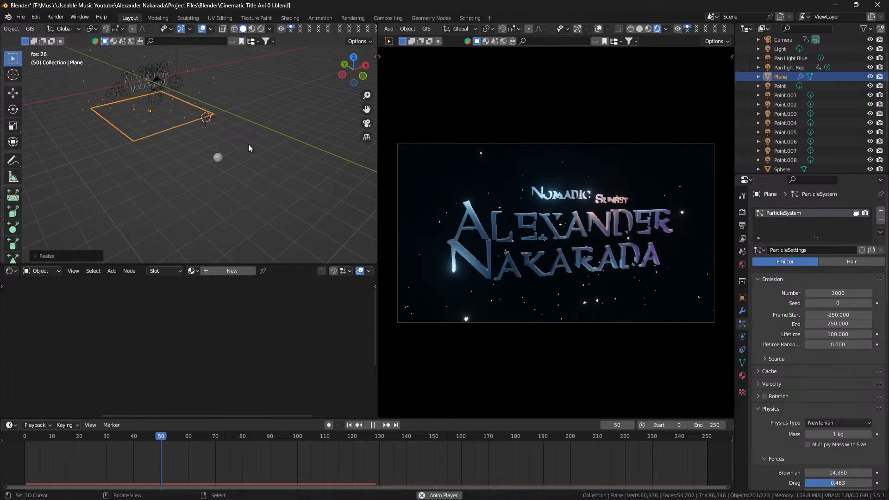
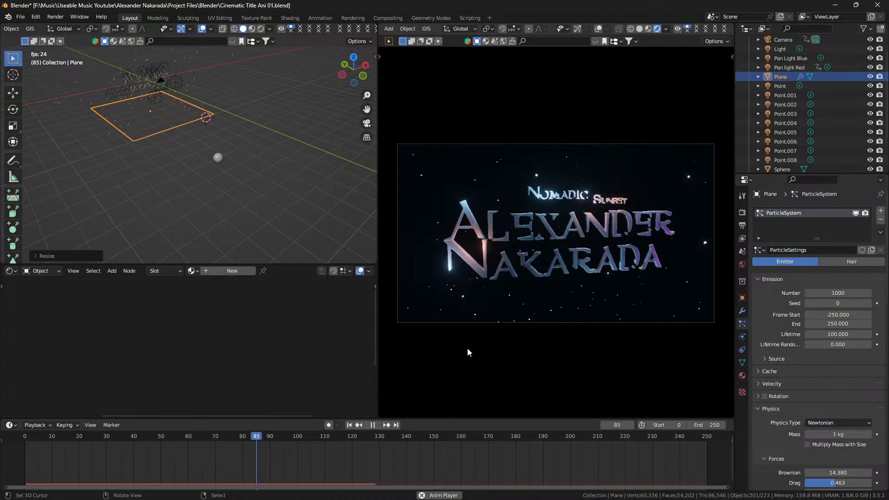
# Enable depth of field on the camera and expand its settings
pyautogui.click(784, 41)
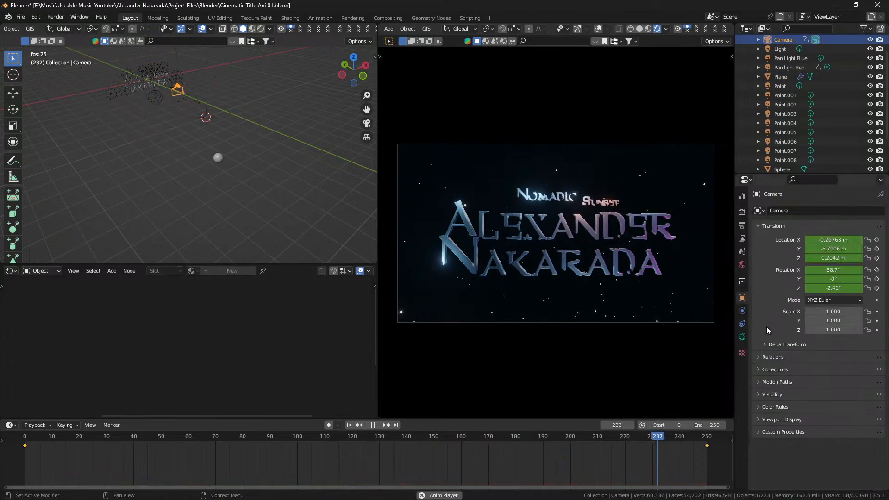
pyautogui.click(743, 336)
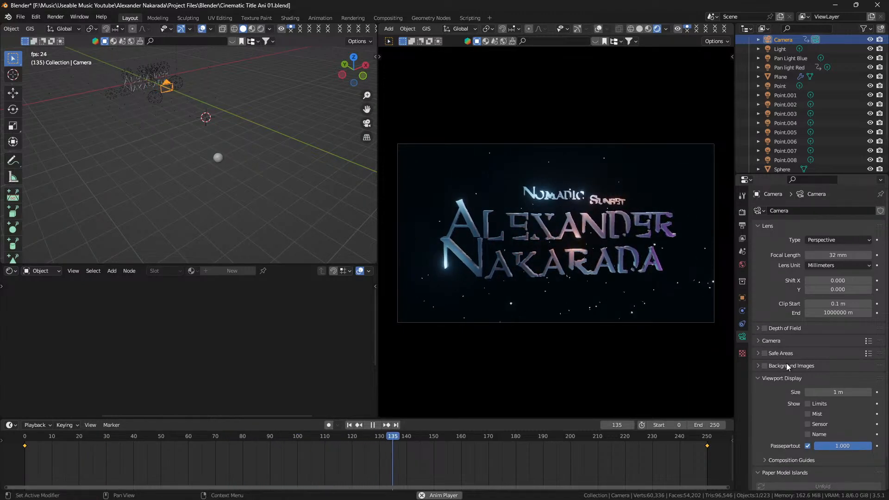
pyautogui.click(765, 328)
pyautogui.click(781, 330)
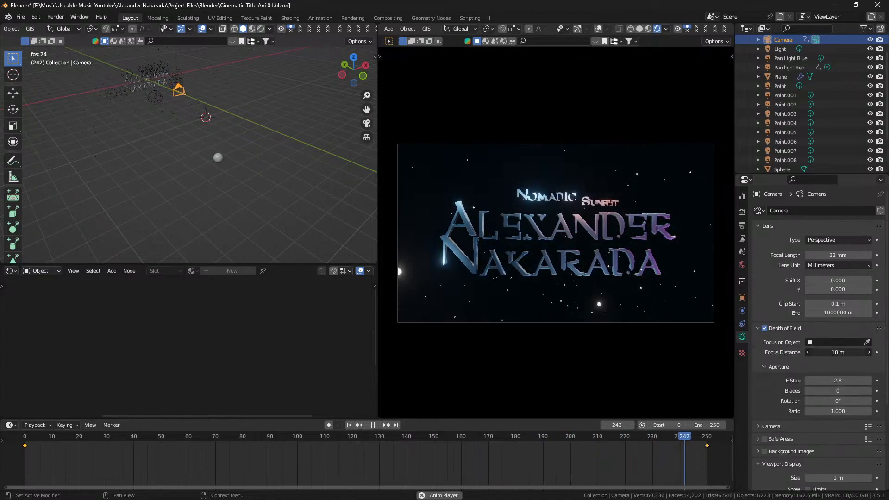
# Adjust the camera's depth of field to a focus distance of 6.1 m and an F-Stop of 0.1
pyautogui.moveTo(839, 352); pyautogui.dragTo(823, 352)
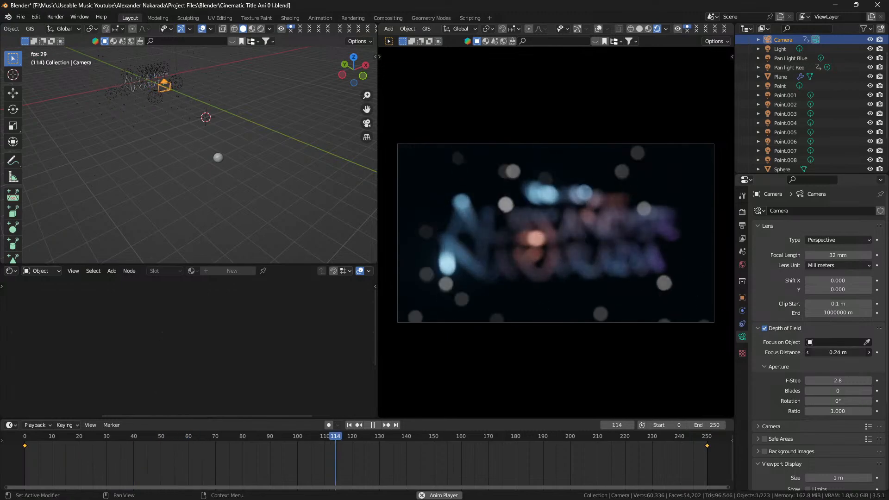
pyautogui.moveTo(838, 352); pyautogui.dragTo(845, 353)
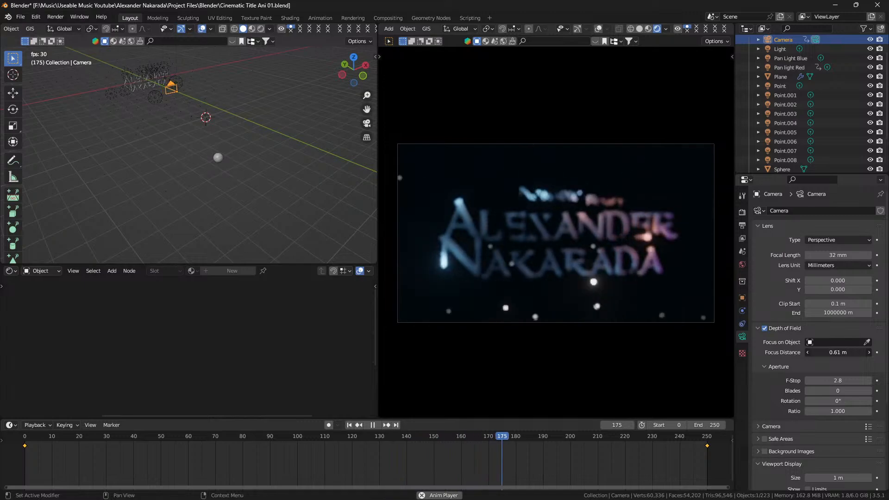
pyautogui.moveTo(838, 352); pyautogui.dragTo(843, 353)
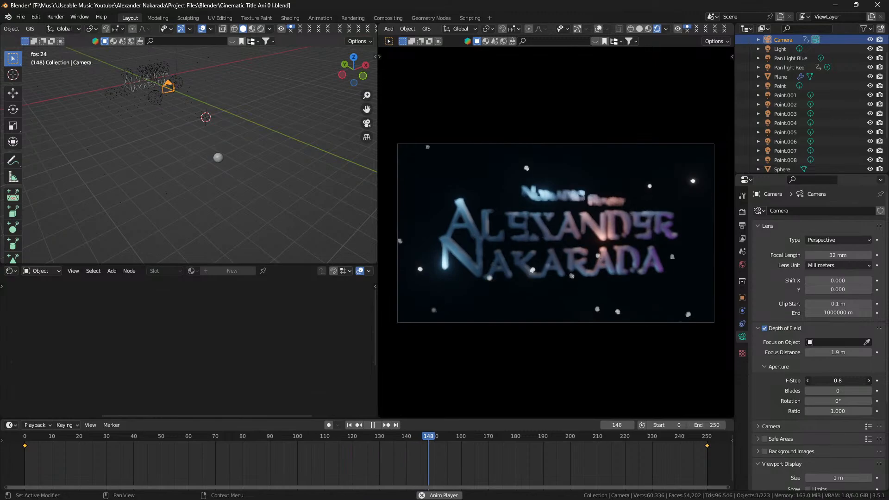
pyautogui.moveTo(838, 380); pyautogui.dragTo(845, 352)
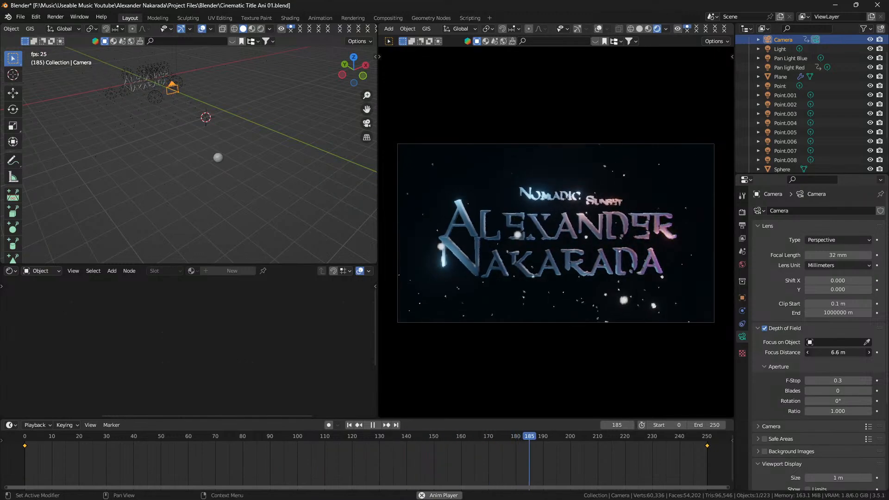
pyautogui.click(807, 383)
pyautogui.click(808, 383)
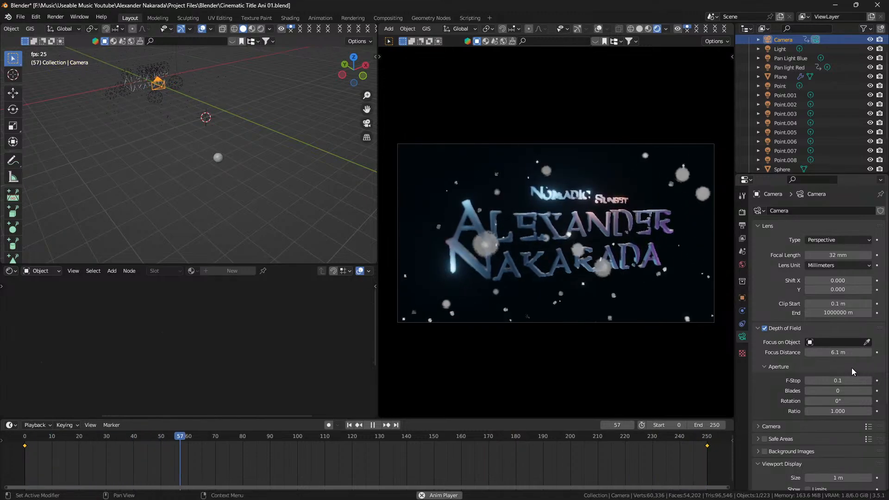
# Scale the particle source sphere down to about 0.78 of its size
pyautogui.click(225, 158)
pyautogui.press('s')
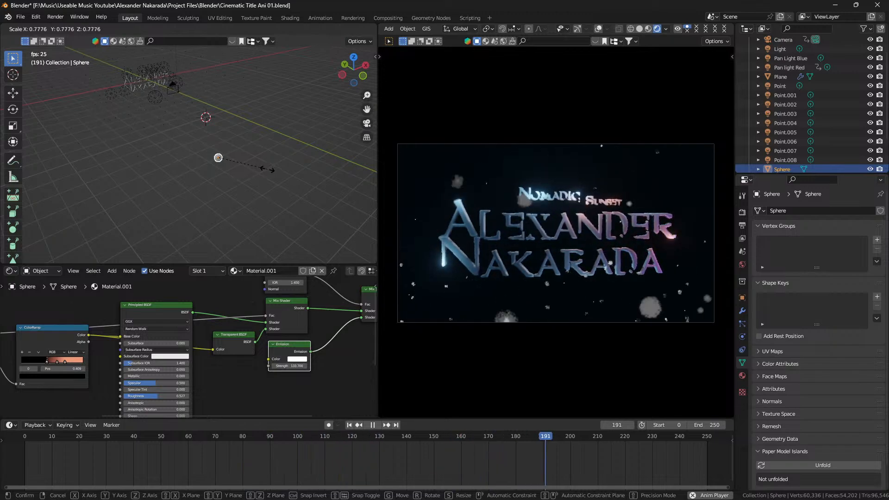
pyautogui.click(267, 170)
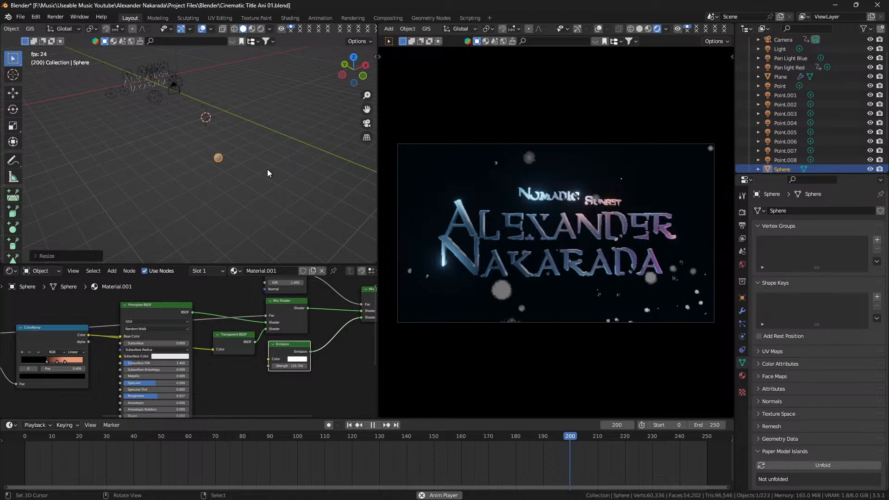
# Set the Lifetime Randomness of the emitter plane's particle system to 1.000
pyautogui.rightClick(156, 132)
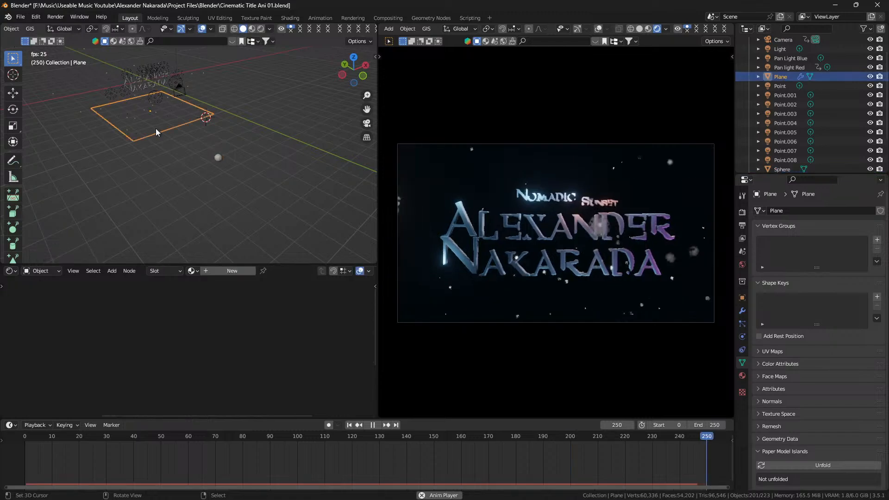
pyautogui.click(743, 324)
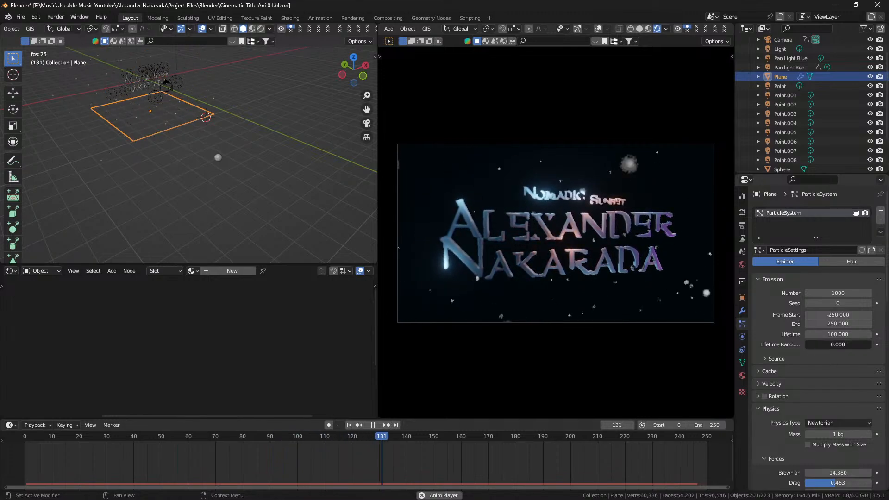
pyautogui.moveTo(822, 344); pyautogui.dragTo(862, 344)
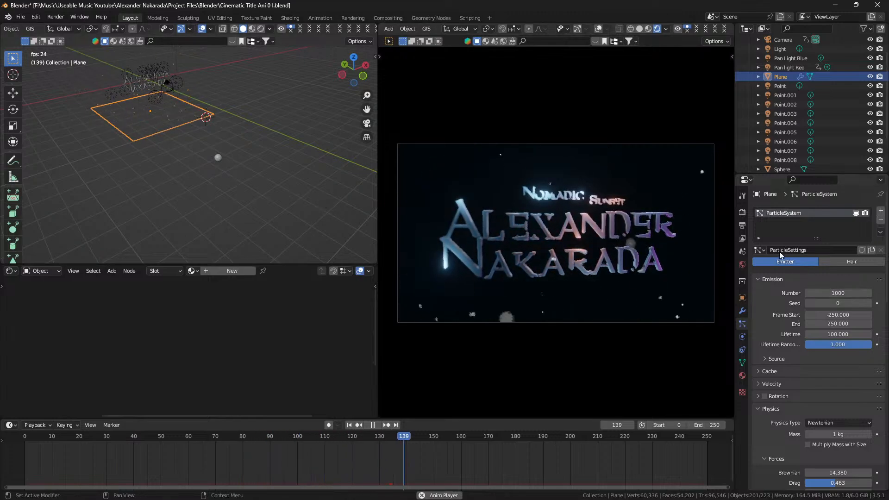
# Readjust the camera's depth of field to a focus distance of 5.3 m and an F-Stop of 0.3
pyautogui.click(783, 40)
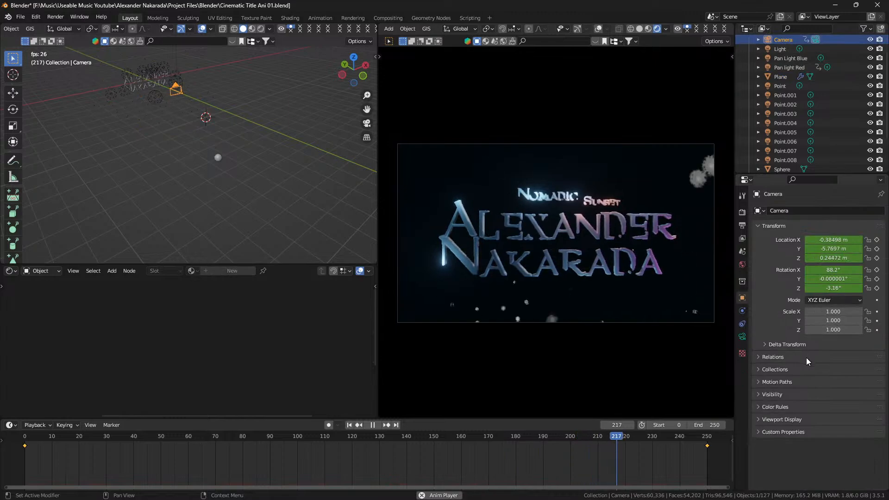
pyautogui.click(743, 337)
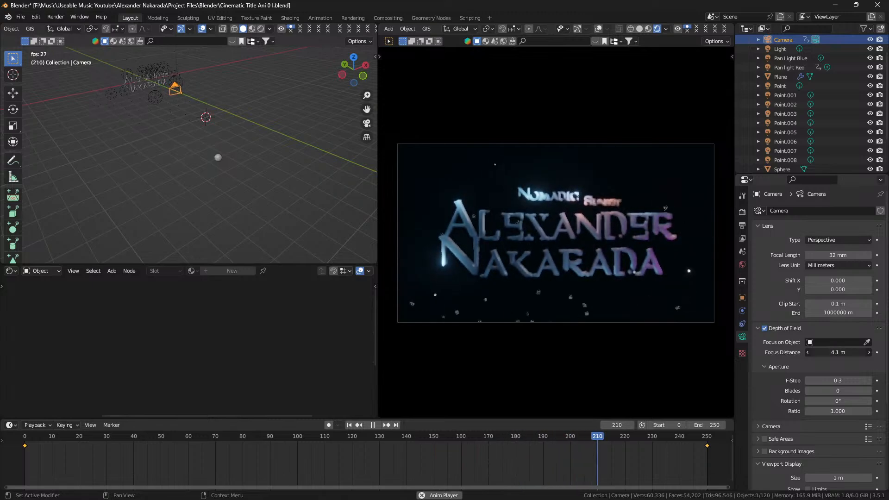
pyautogui.moveTo(839, 353); pyautogui.dragTo(850, 352)
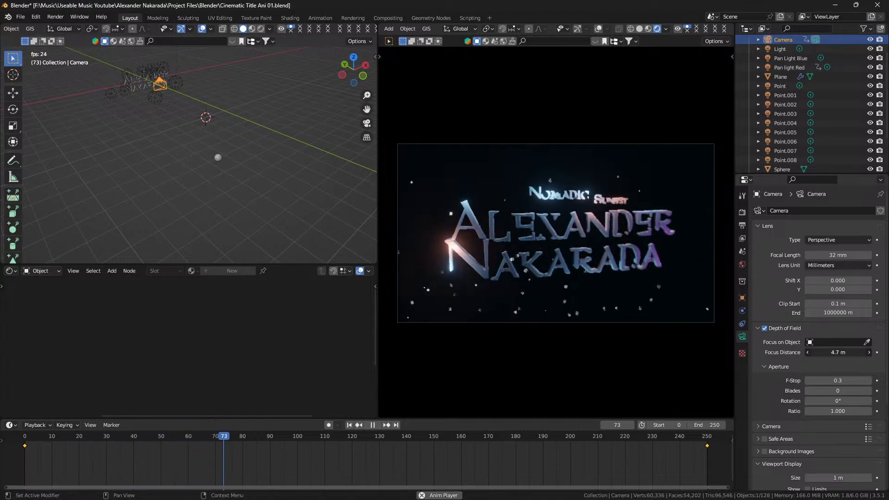
pyautogui.moveTo(850, 353); pyautogui.dragTo(864, 353)
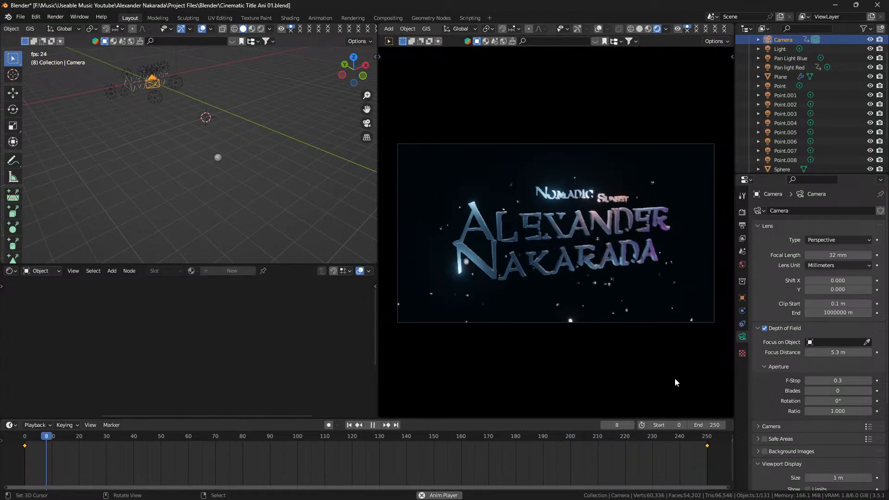
# Try aperture blade counts of 8, 0 and 3 for the camera's bokeh and settle on 6 blades
pyautogui.click(838, 392)
pyautogui.write('8')
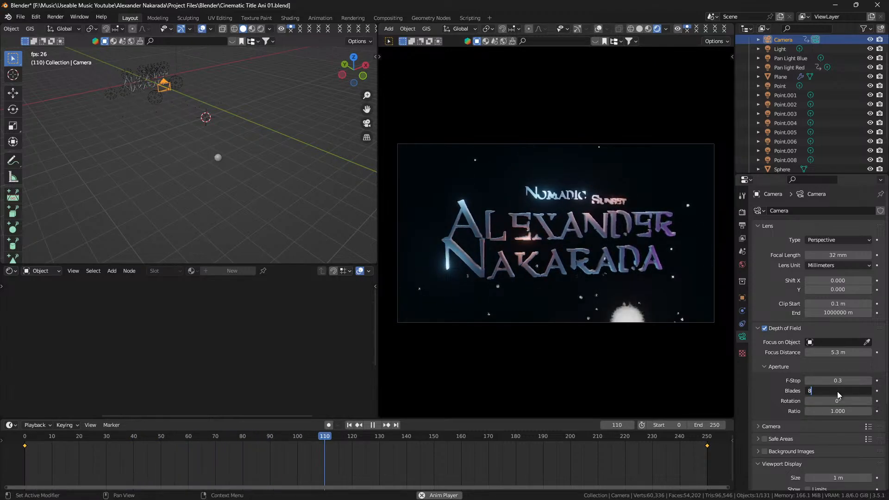
pyautogui.press('Return')
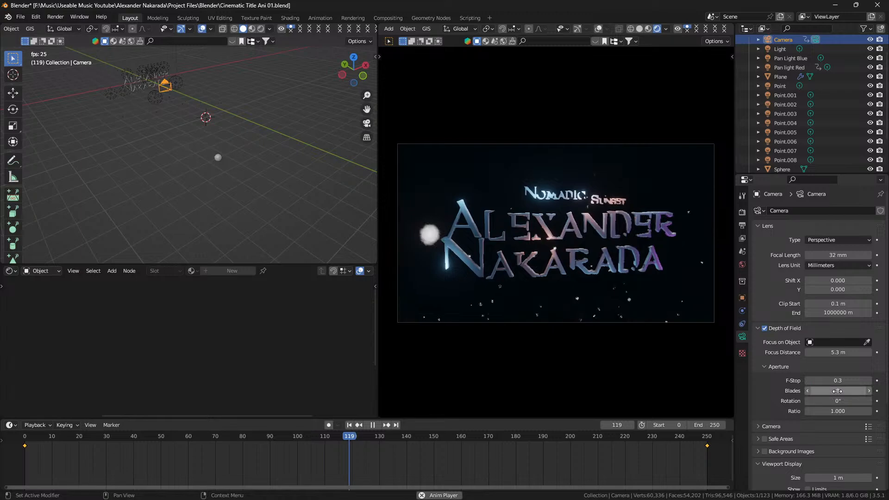
pyautogui.click(838, 392)
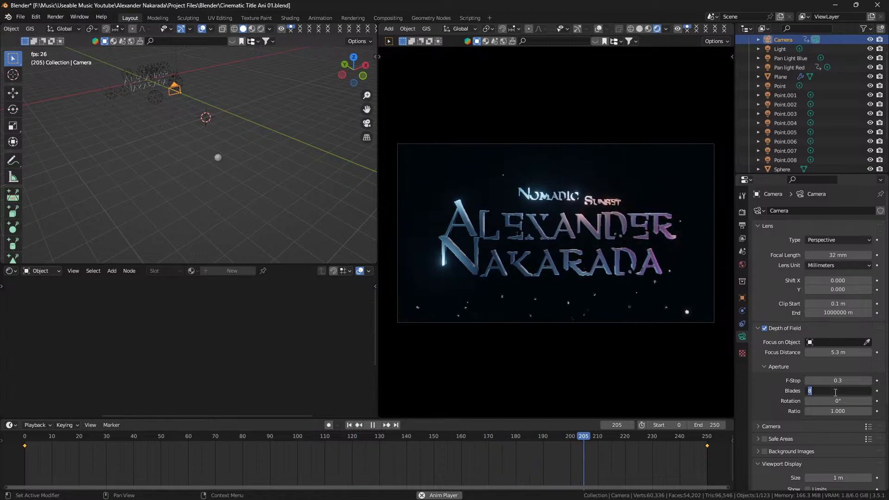
pyautogui.press('Return')
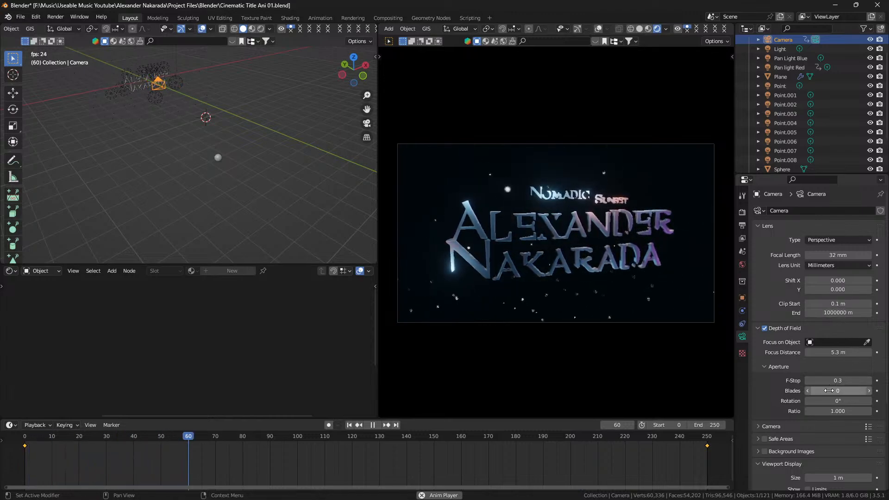
pyautogui.moveTo(816, 391); pyautogui.dragTo(834, 391)
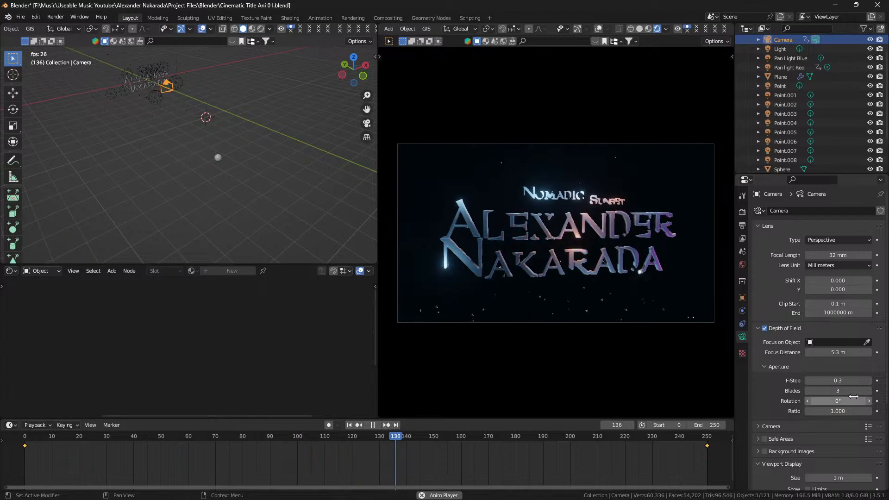
pyautogui.click(808, 390)
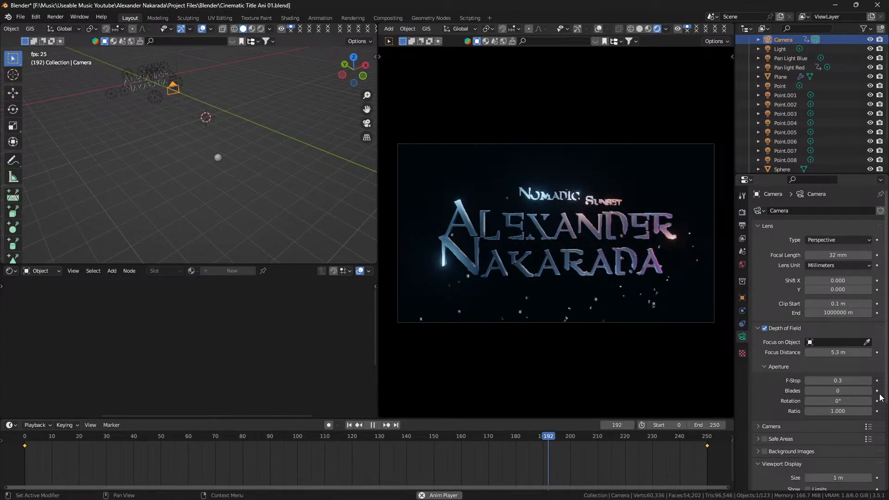
pyautogui.moveTo(848, 392); pyautogui.dragTo(864, 391)
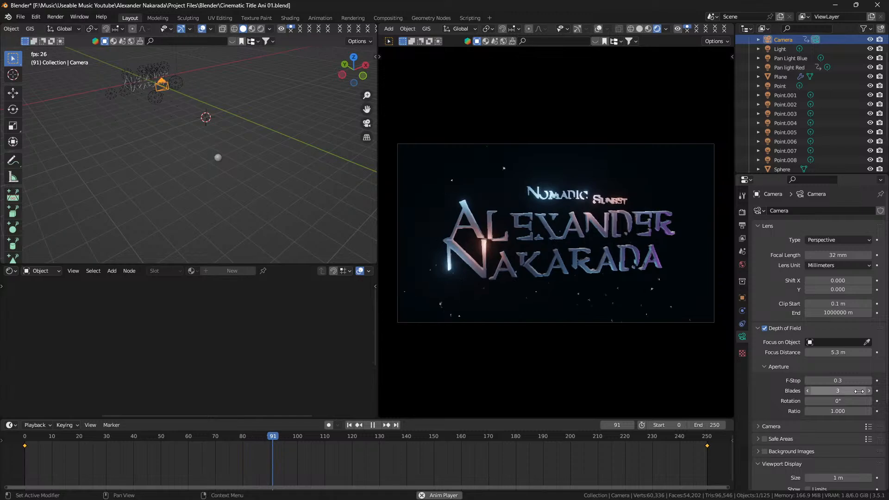
pyautogui.click(869, 391)
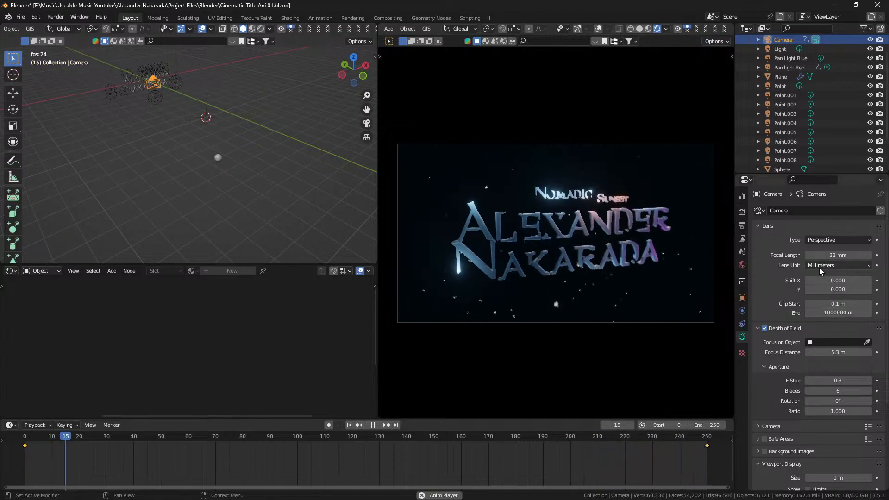
# Set the particle Lifetime of the emitter plane's particle system to 200
pyautogui.click(163, 112)
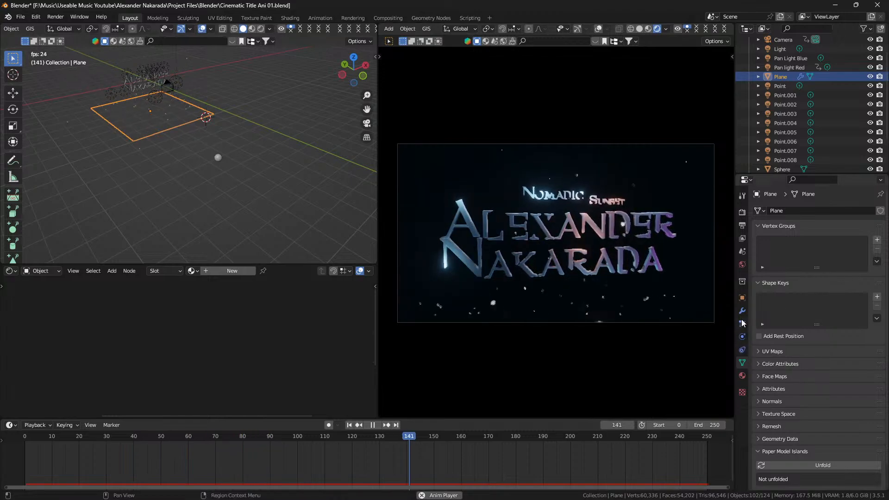
pyautogui.click(743, 323)
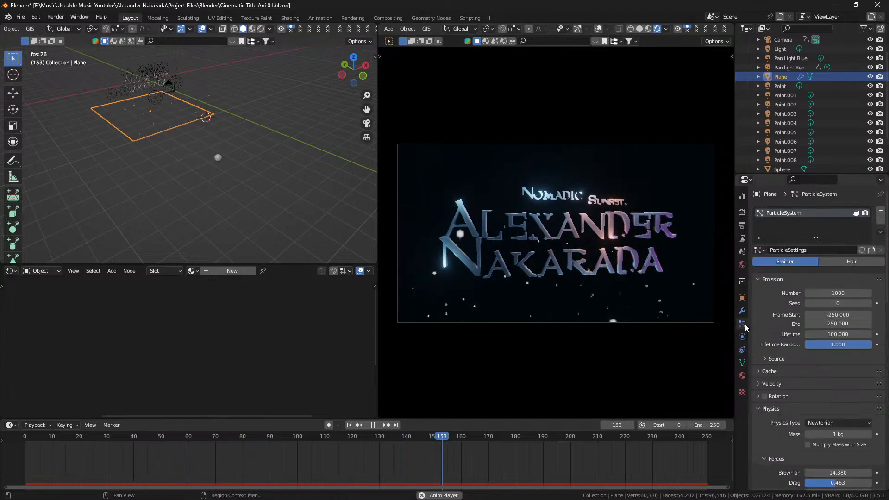
pyautogui.click(851, 335)
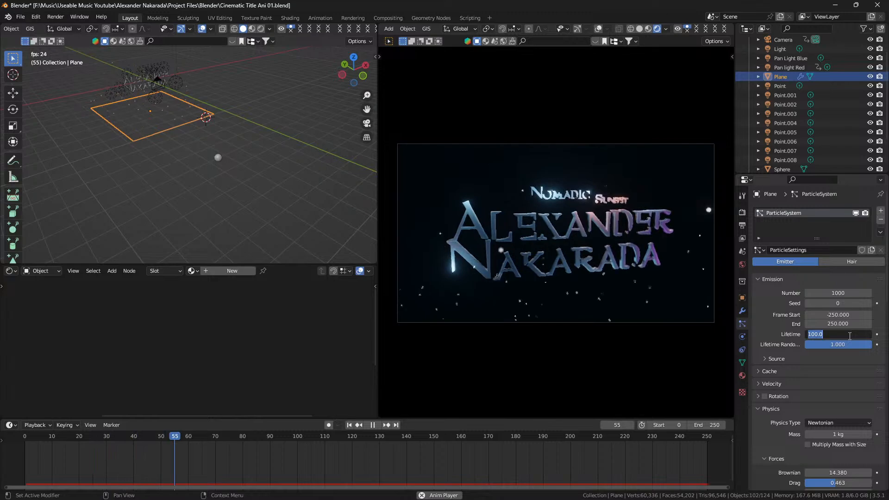
pyautogui.write('200')
pyautogui.press('Return')
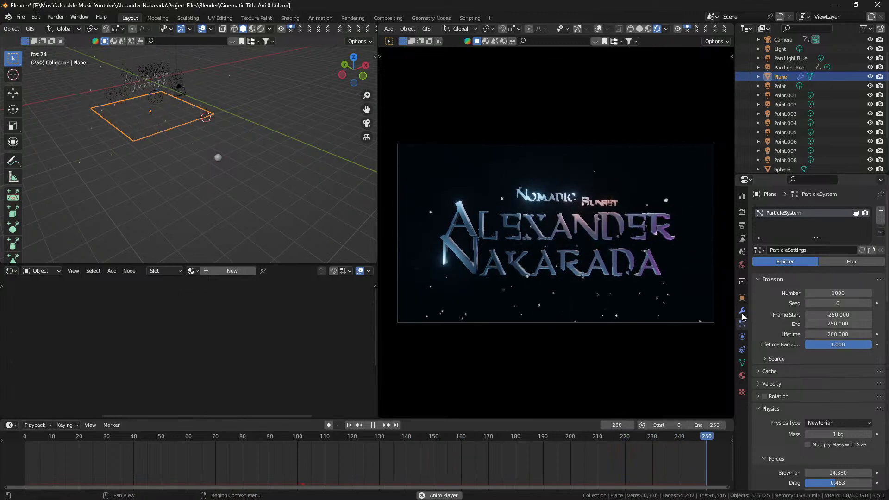
# Turn off depth of field on the camera
pyautogui.click(782, 39)
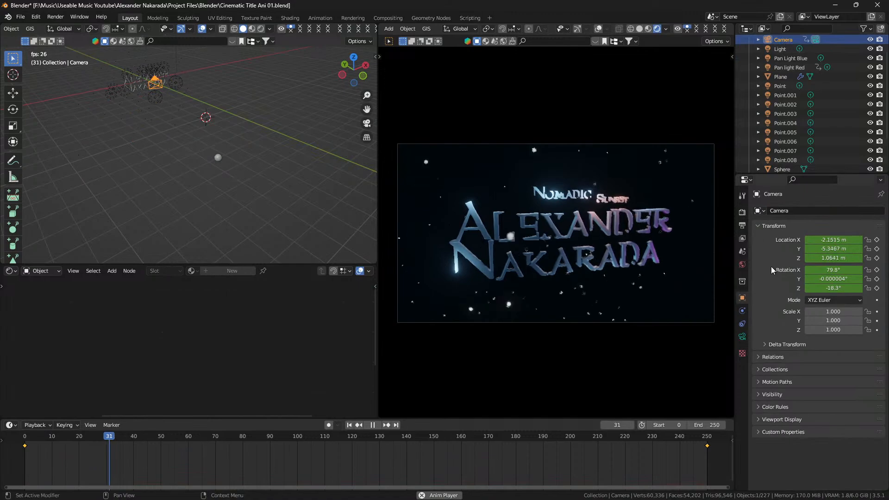
pyautogui.click(743, 337)
pyautogui.click(764, 329)
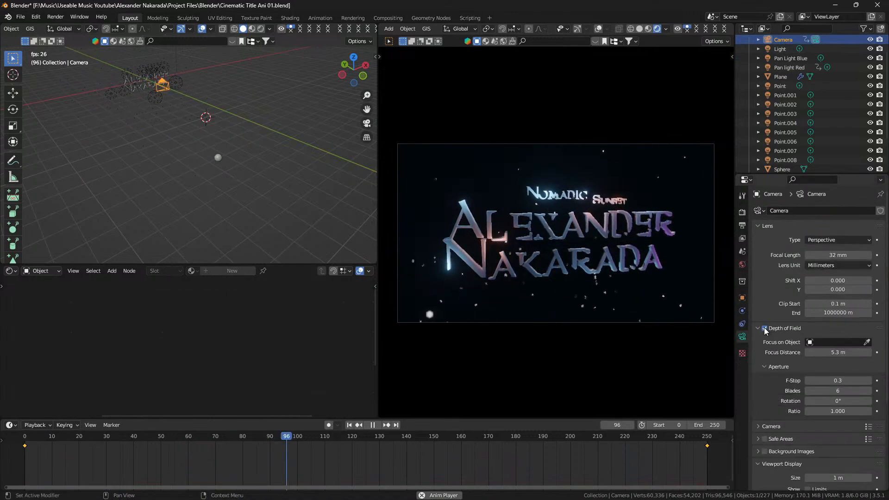
pyautogui.click(765, 328)
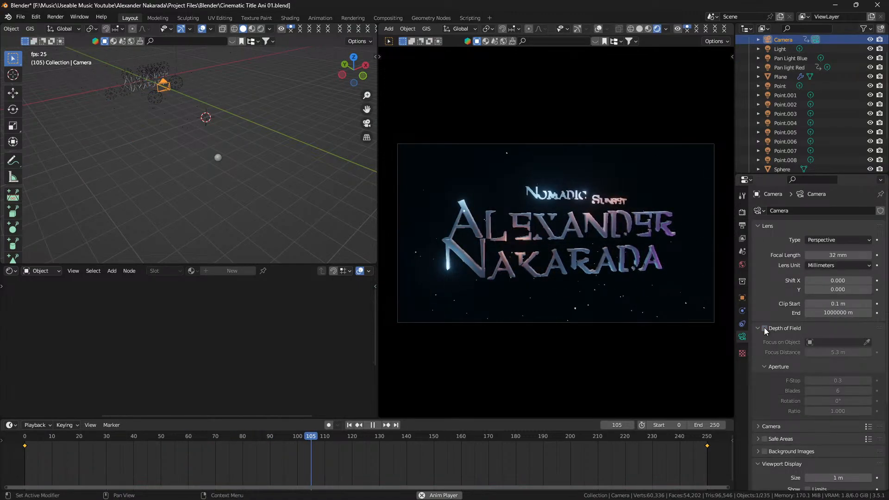
# Turn the camera's depth of field on and back off to compare the particles with and without bokeh
pyautogui.click(765, 329)
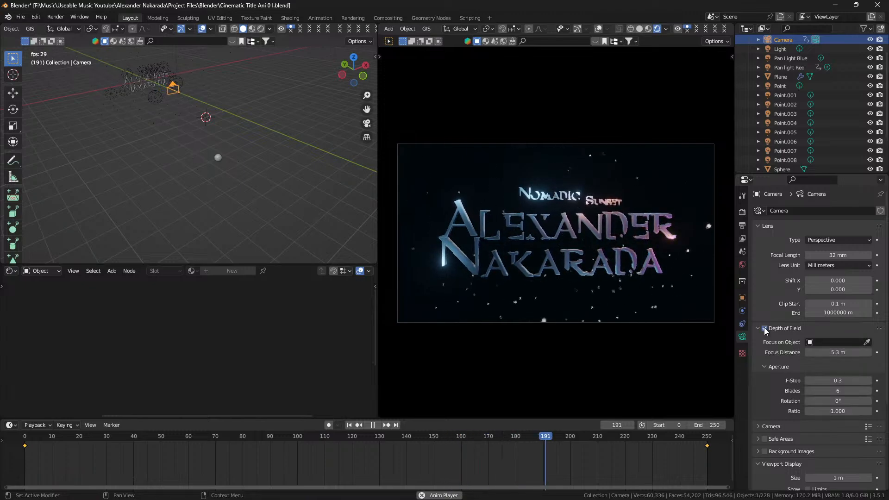
pyautogui.click(765, 328)
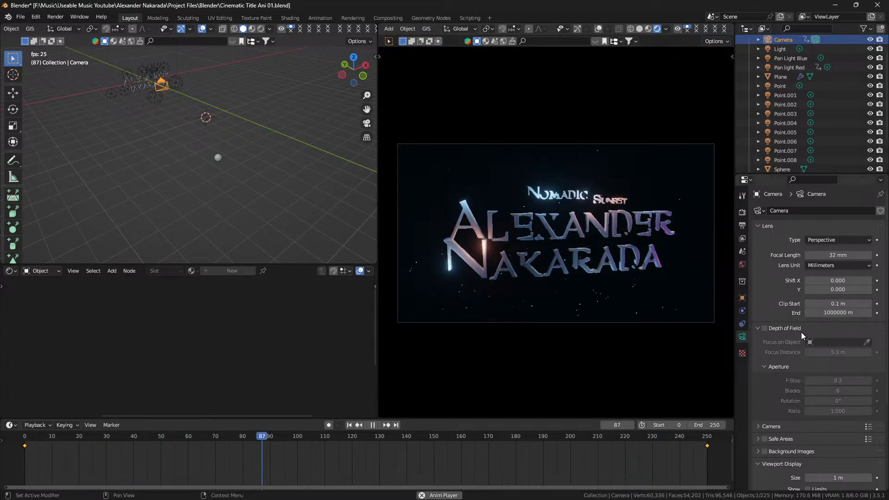
pyautogui.scroll(-3, 794, 364)
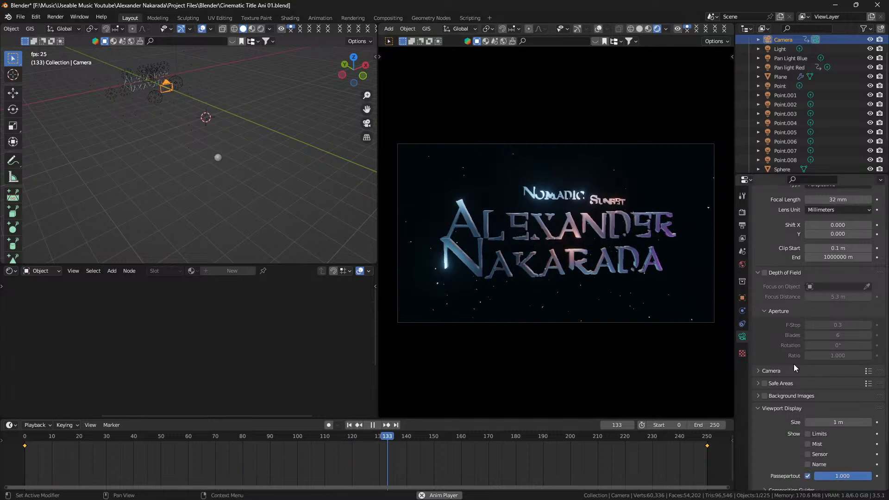
pyautogui.scroll(-3, 794, 364)
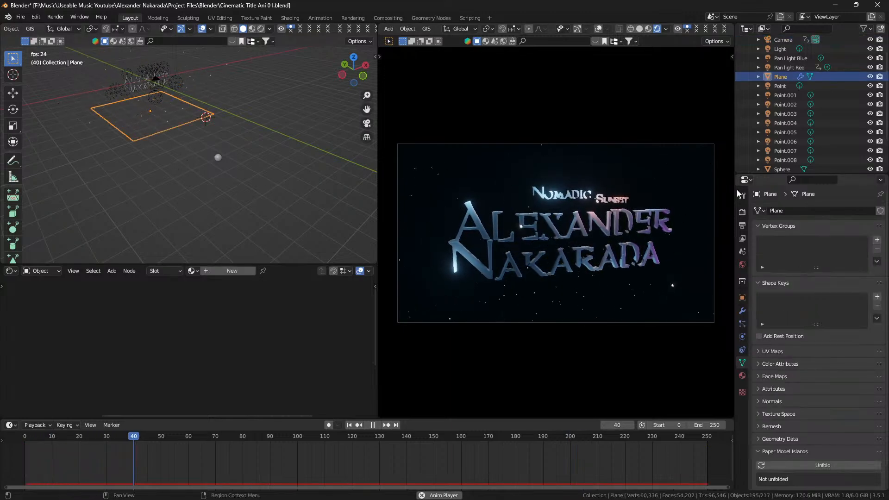
# Set the emitter plane's particle forces to Brownian 14.33 and Drag 0
pyautogui.click(742, 324)
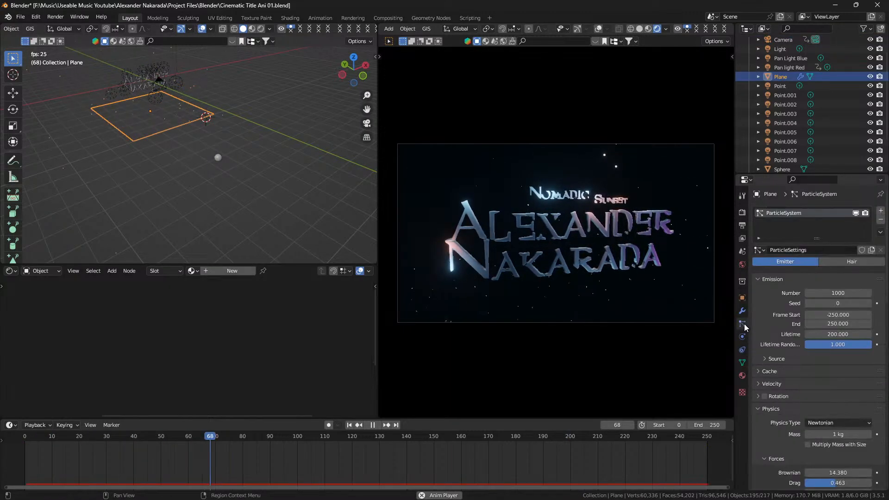
pyautogui.scroll(-8, 800, 387)
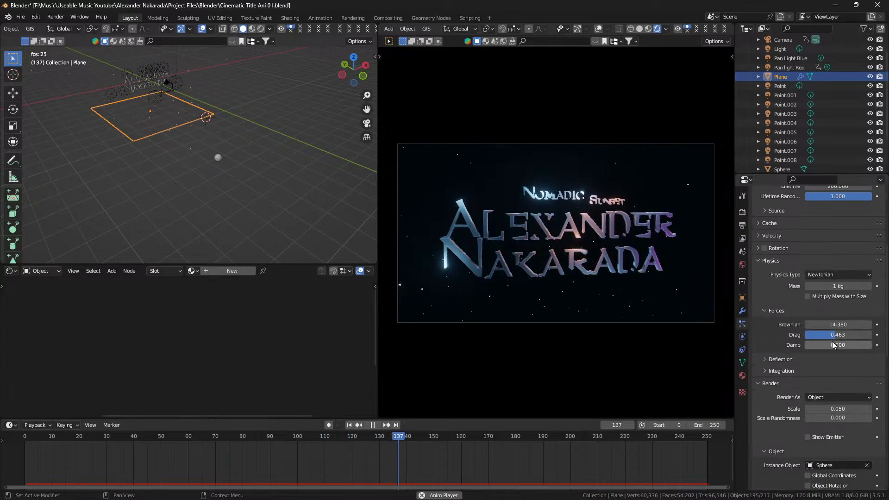
pyautogui.moveTo(833, 325); pyautogui.dragTo(805, 337)
pyautogui.scroll(-2, 779, 417)
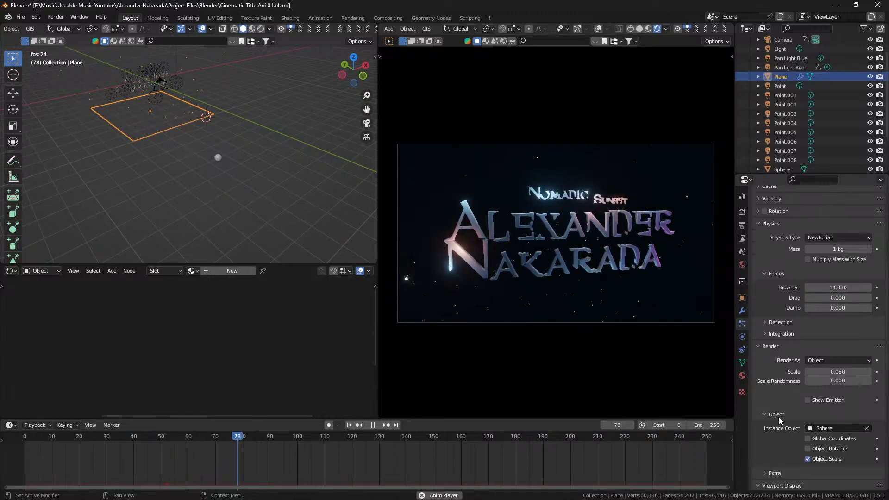
# Set the Gravity field weight of the plane's particle system to 0.044
pyautogui.scroll(-10, 780, 417)
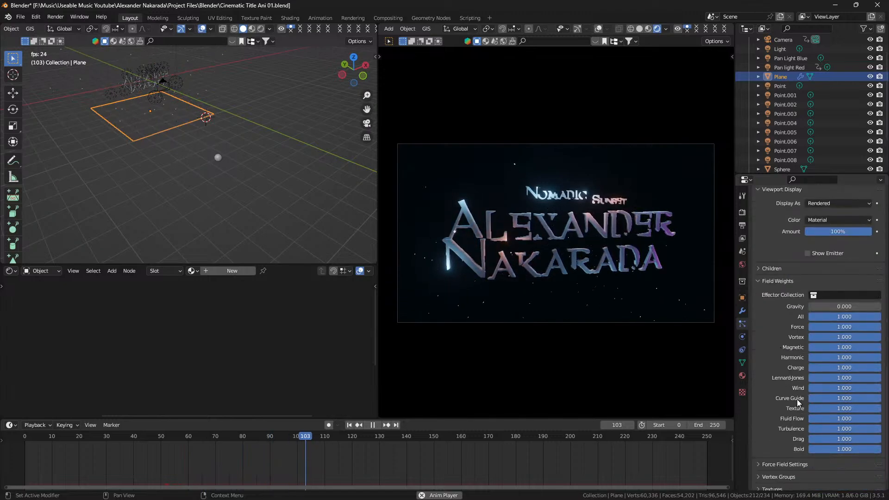
pyautogui.moveTo(829, 307); pyautogui.dragTo(830, 307)
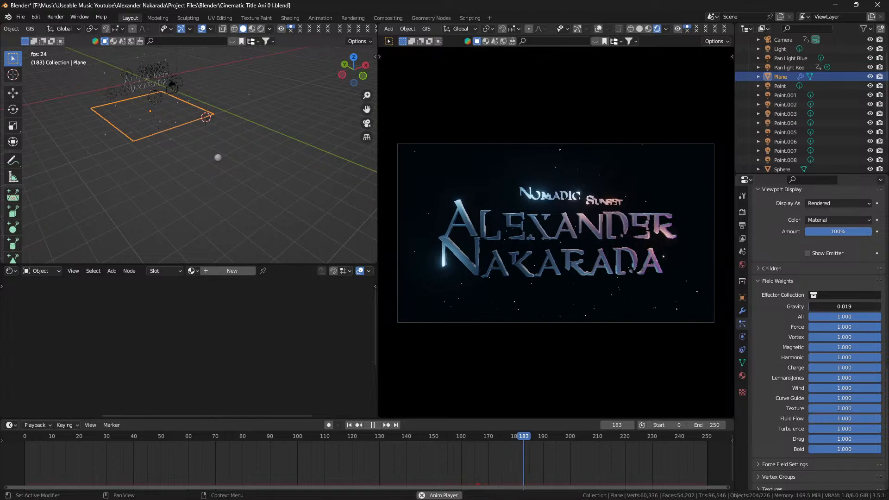
pyautogui.moveTo(830, 307); pyautogui.dragTo(813, 307)
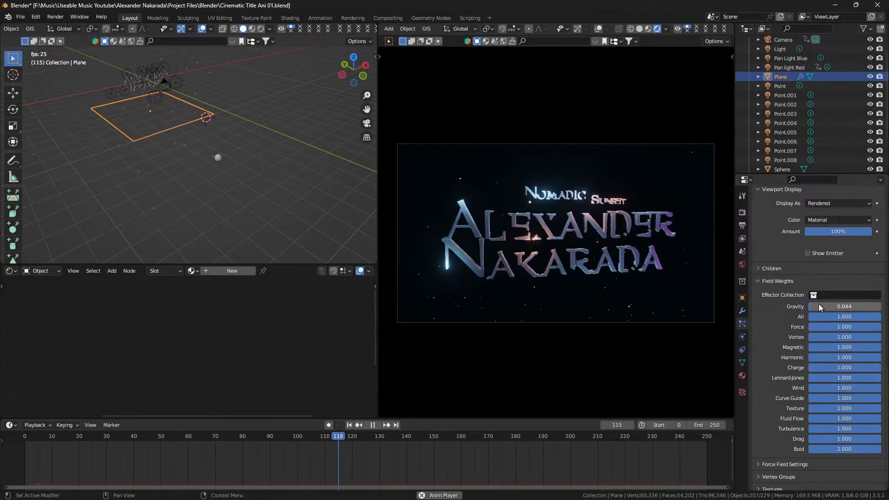
# Try a particle Damp value of 0.014 in the physics forces, and settle on 0.007
pyautogui.scroll(5, 818, 273)
pyautogui.scroll(13, 827, 277)
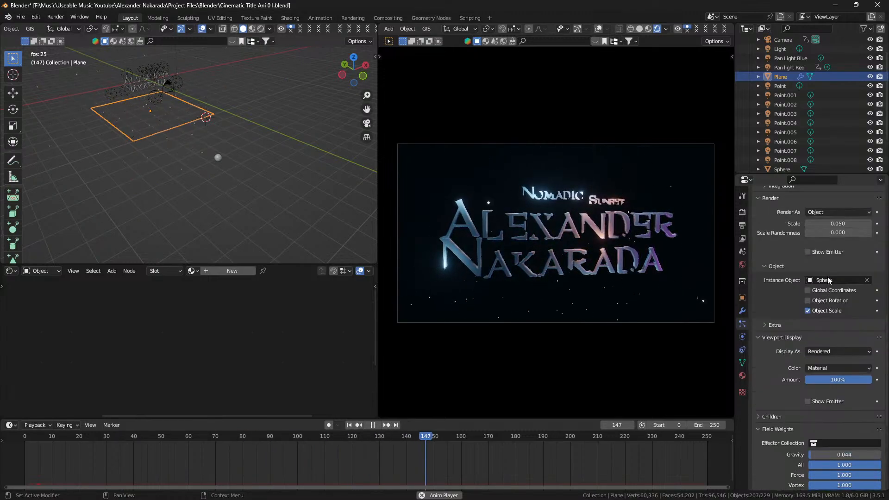
pyautogui.scroll(-2, 831, 285)
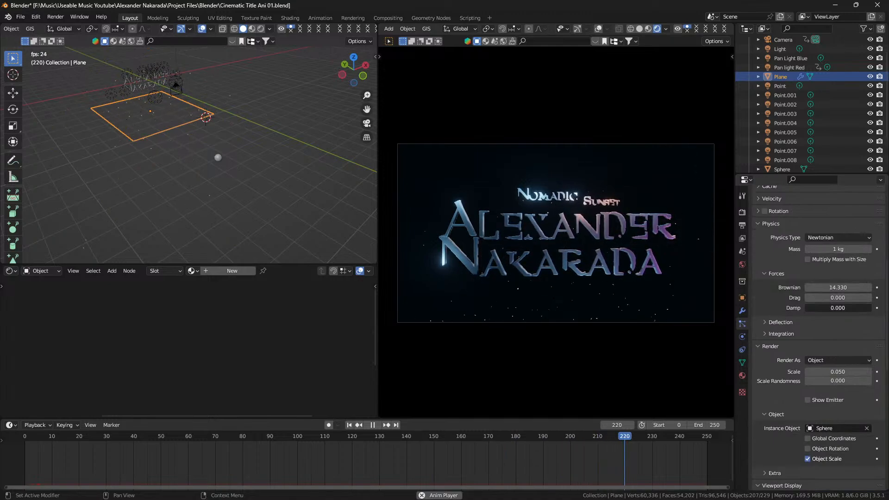
pyautogui.moveTo(805, 307); pyautogui.dragTo(811, 308)
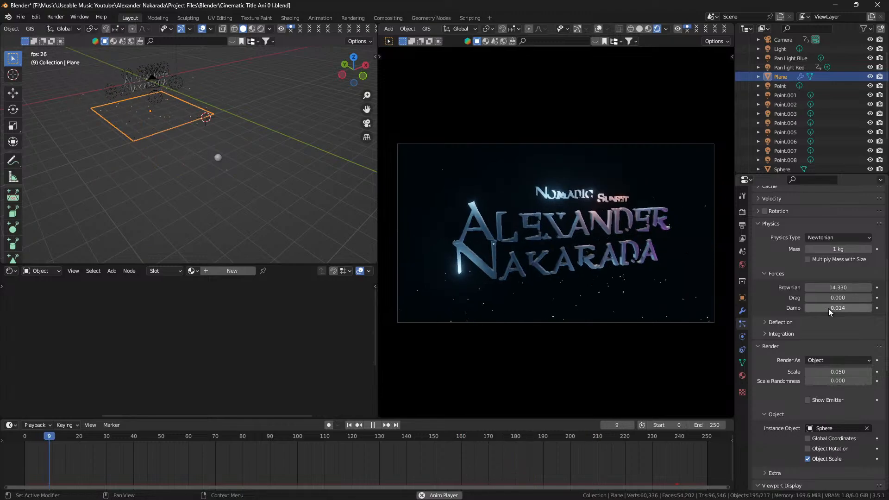
pyautogui.moveTo(830, 309); pyautogui.dragTo(805, 308)
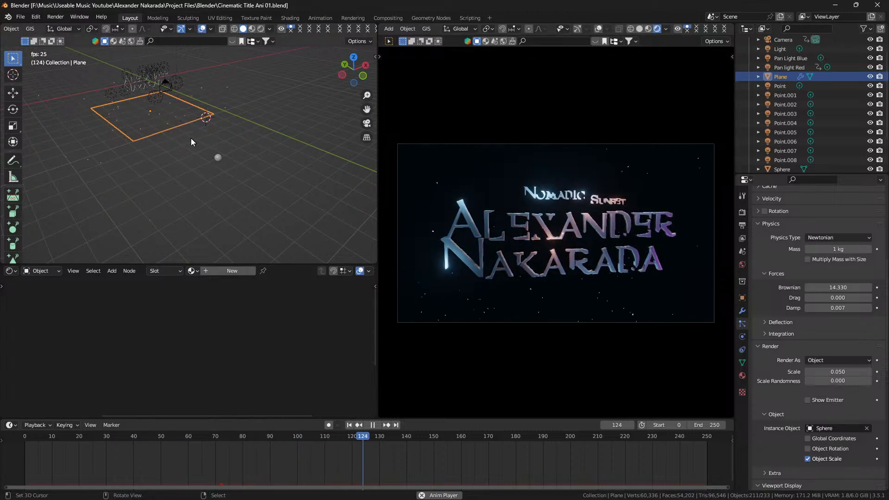
# Try raising the emitter plane about 1.3 m along the Z axis
pyautogui.press('g')
pyautogui.press('z')
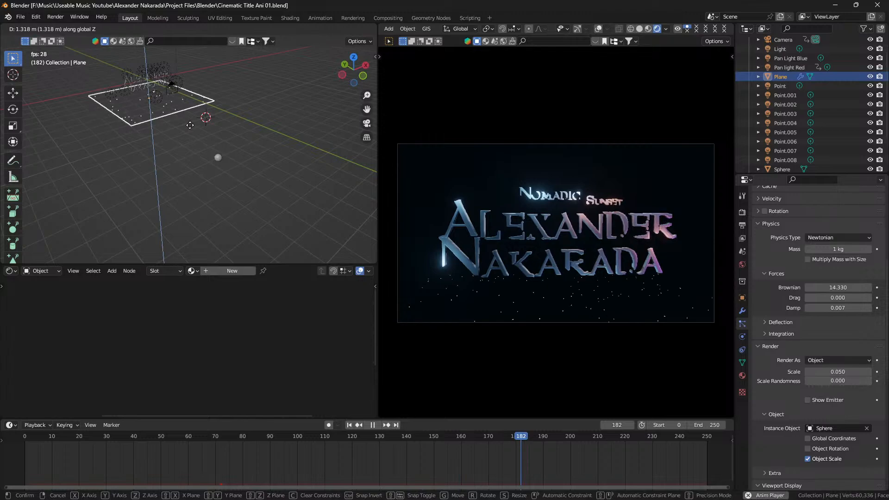
pyautogui.click(190, 125)
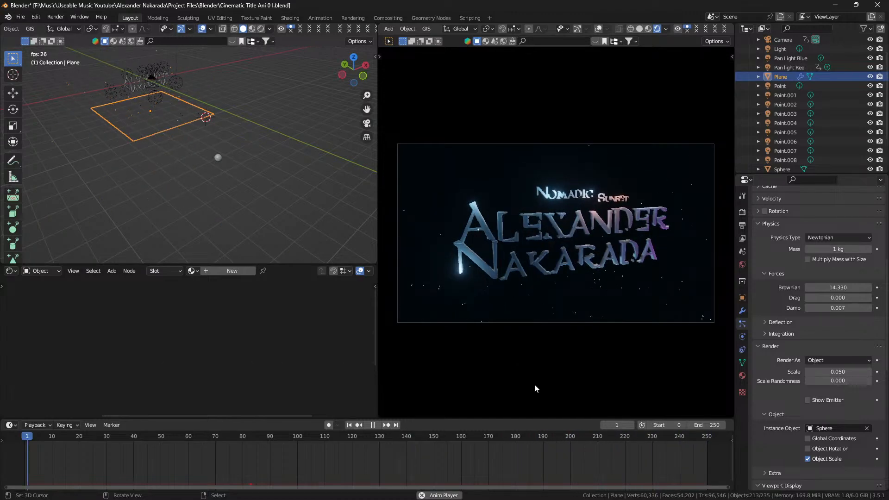
# Stop the animation playback at frame 27 and save the project file
pyautogui.press('space')
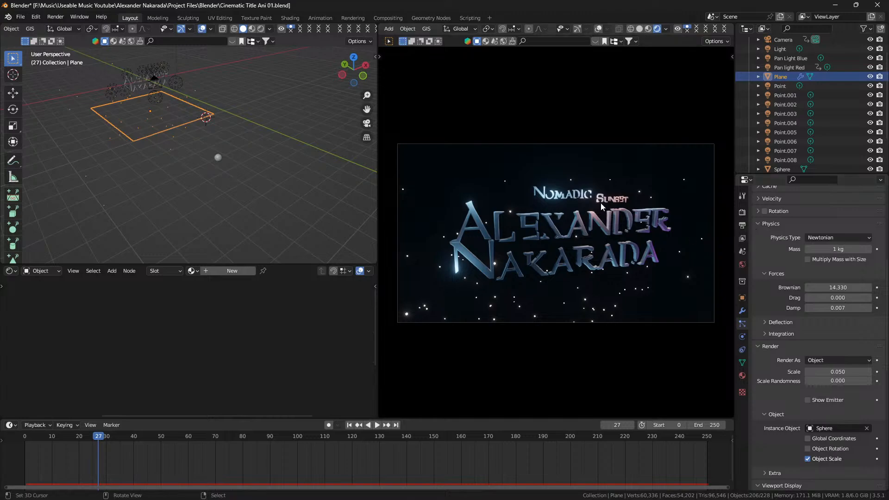
pyautogui.hotkey('ctrl', 's')
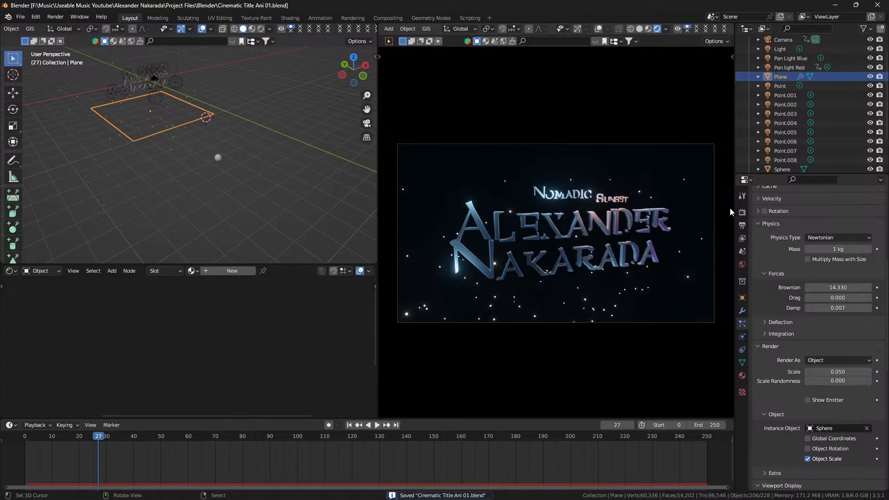
# Set the color depth of the PNG render output to 16
pyautogui.click(742, 212)
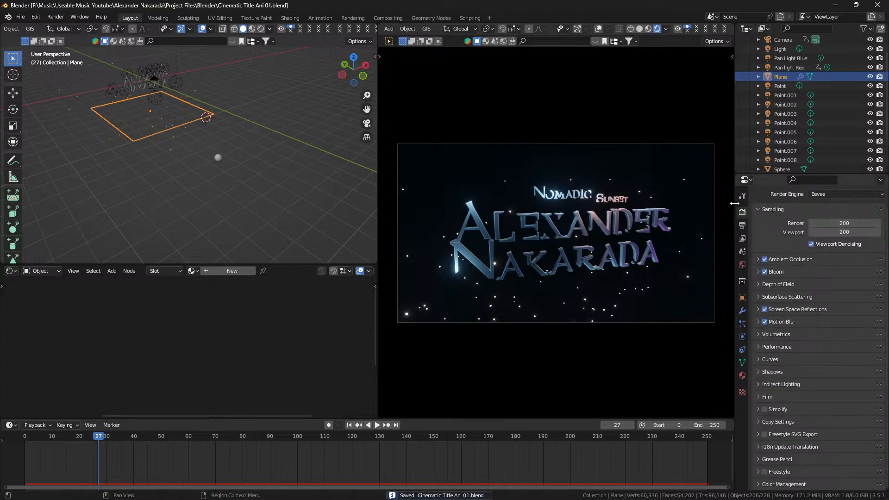
pyautogui.click(743, 226)
pyautogui.click(861, 412)
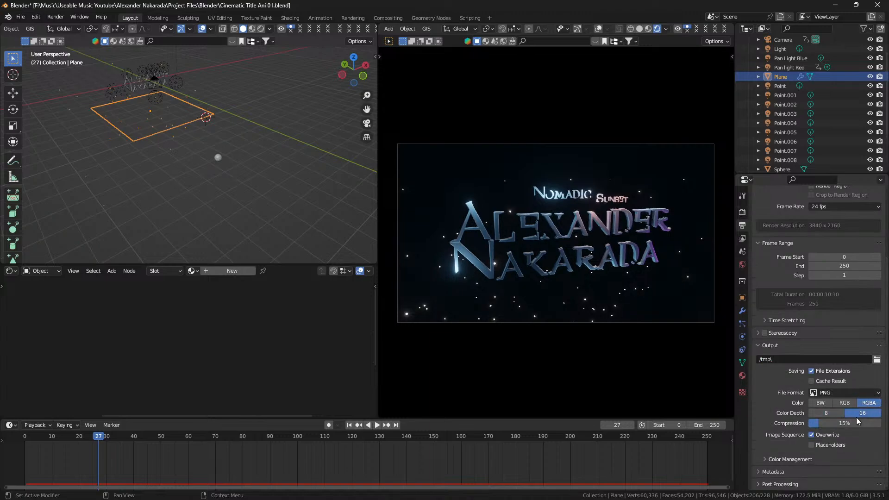
# Browse for the render output location to the title artist's folder inside Music\Useable Music Youtube on the F: drive
pyautogui.click(877, 361)
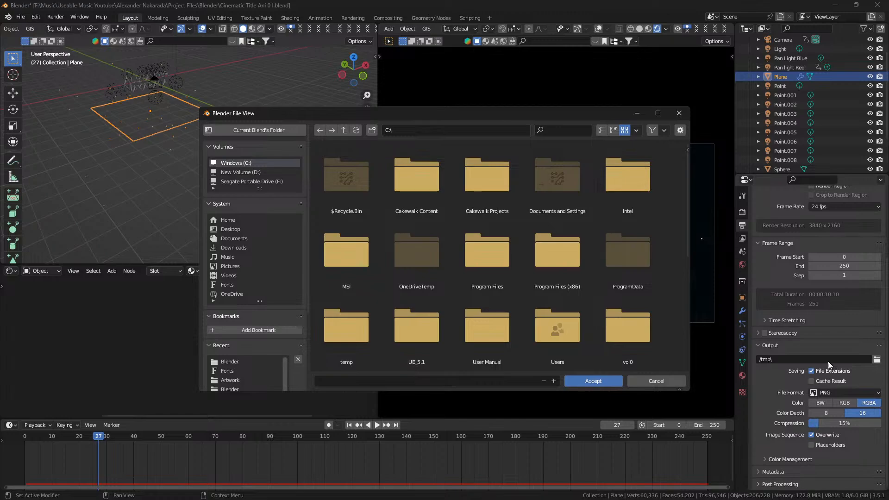
pyautogui.click(248, 181)
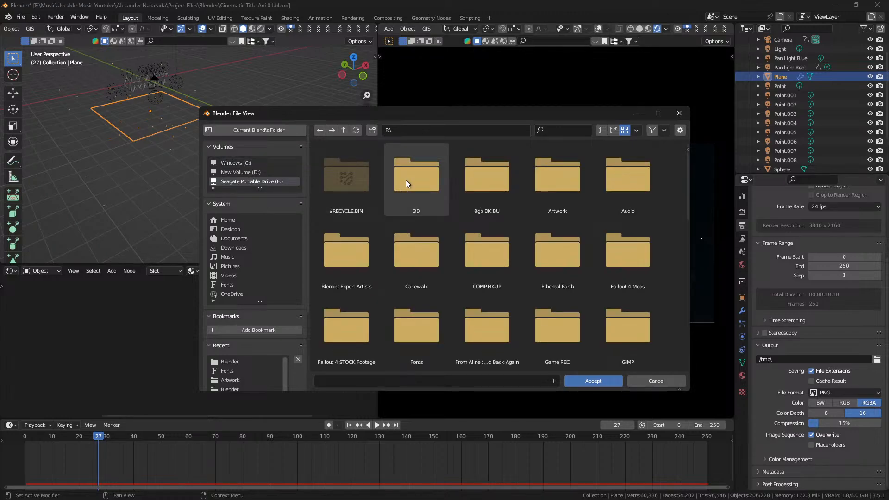
pyautogui.doubleClick(406, 180)
pyautogui.click(250, 181)
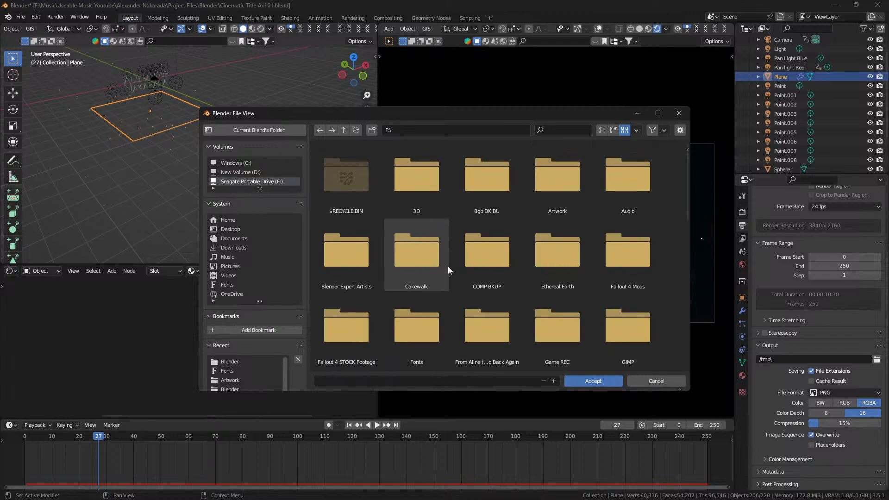
pyautogui.scroll(-3, 448, 266)
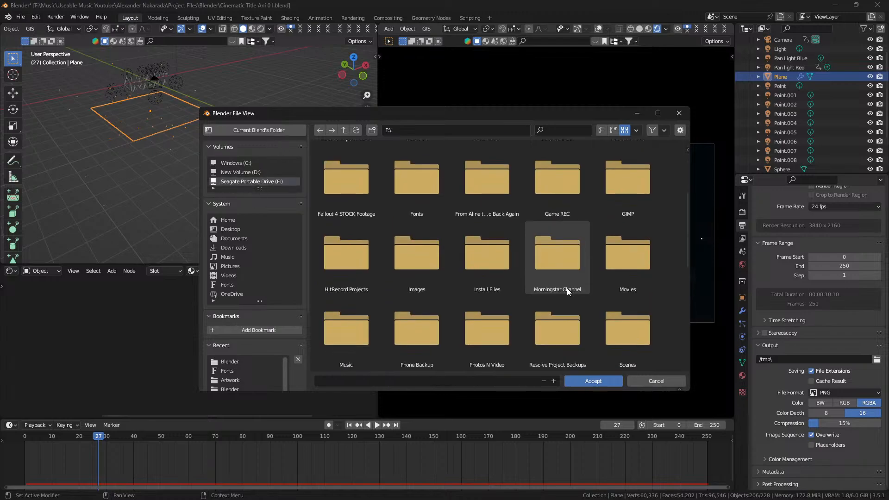
pyautogui.scroll(-3, 341, 280)
pyautogui.click(341, 280)
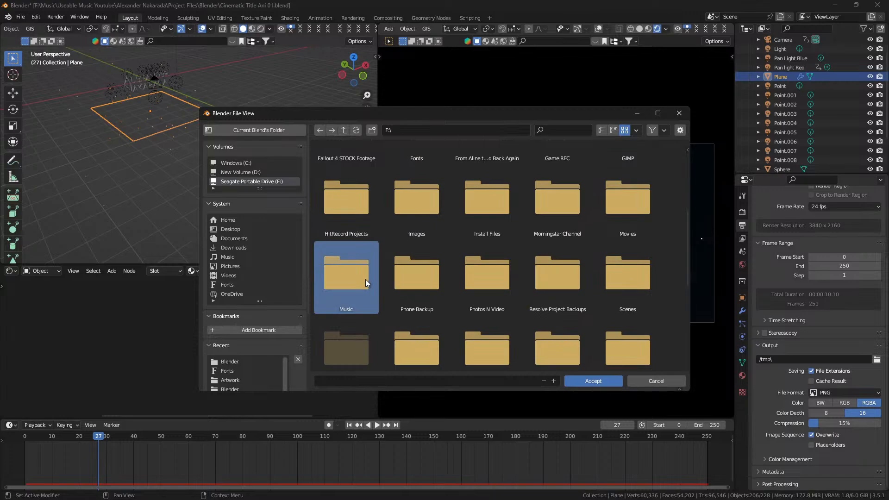
pyautogui.doubleClick(358, 283)
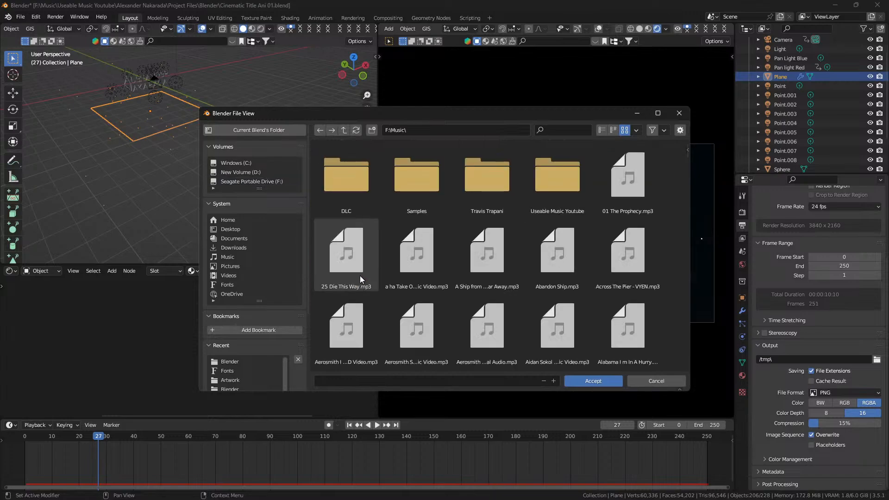
pyautogui.doubleClick(551, 188)
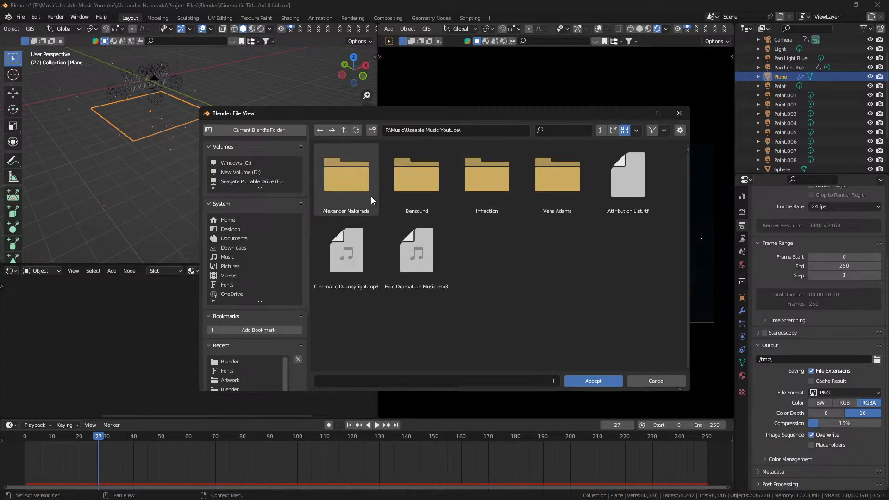
pyautogui.doubleClick(366, 196)
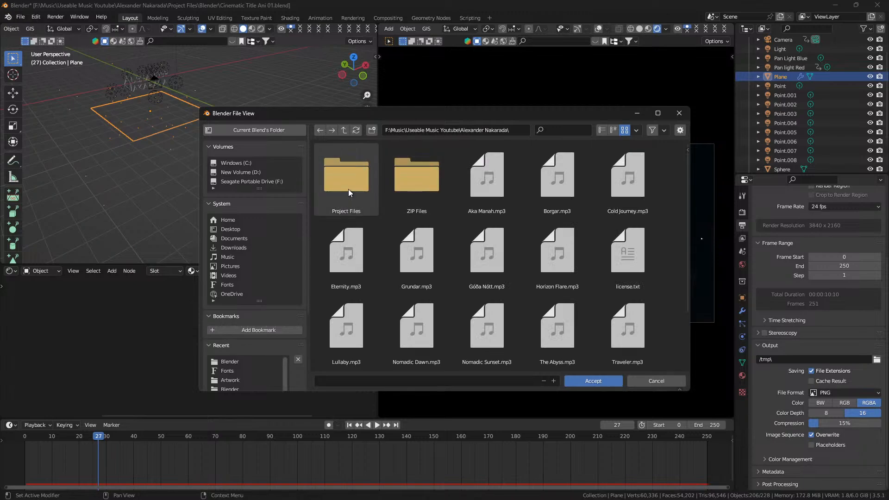
# Create a new folder named Animations_ in the artist's folder
pyautogui.click(371, 130)
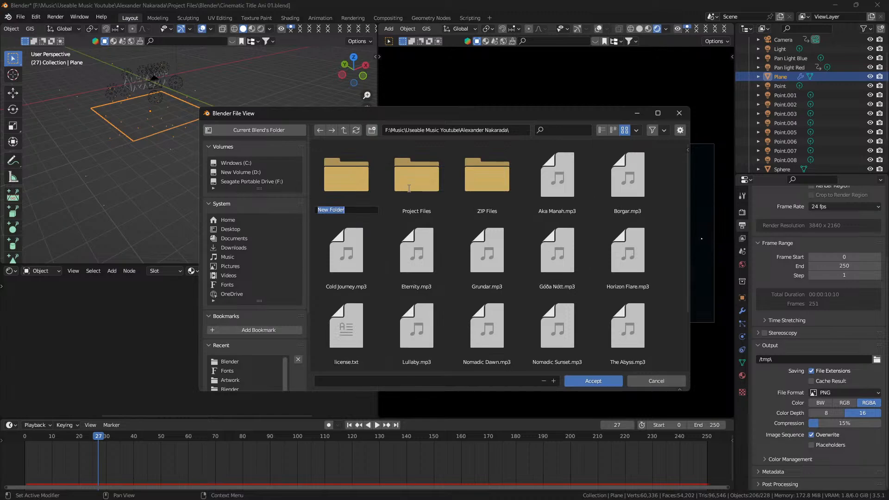
pyautogui.write('Anim')
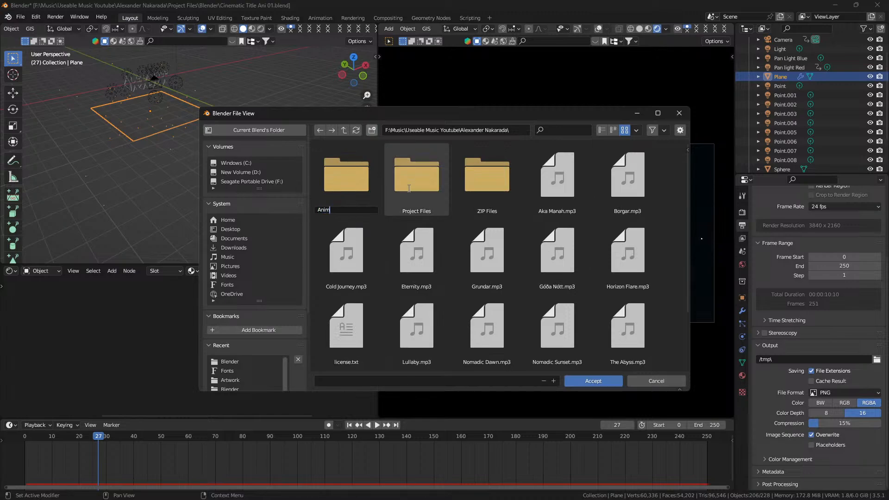
pyautogui.write('ations_')
pyautogui.press('Return')
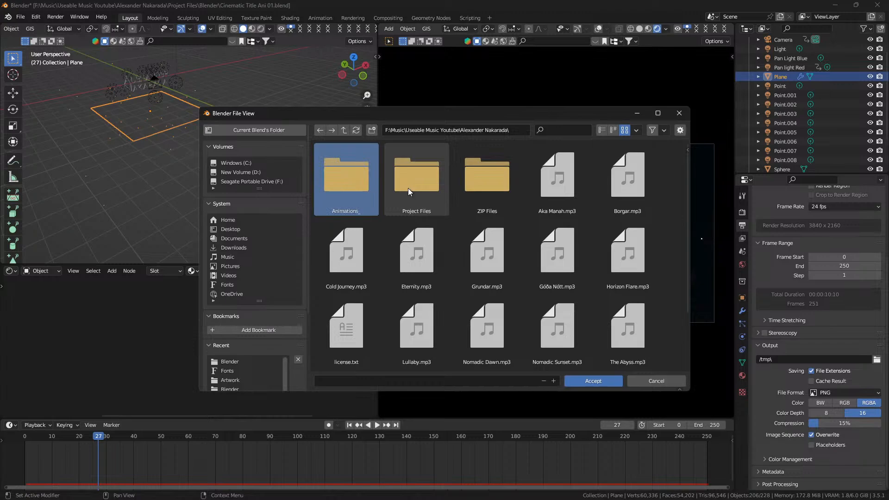
# Create a folder named Title inside the Animations_ folder and open it
pyautogui.doubleClick(346, 186)
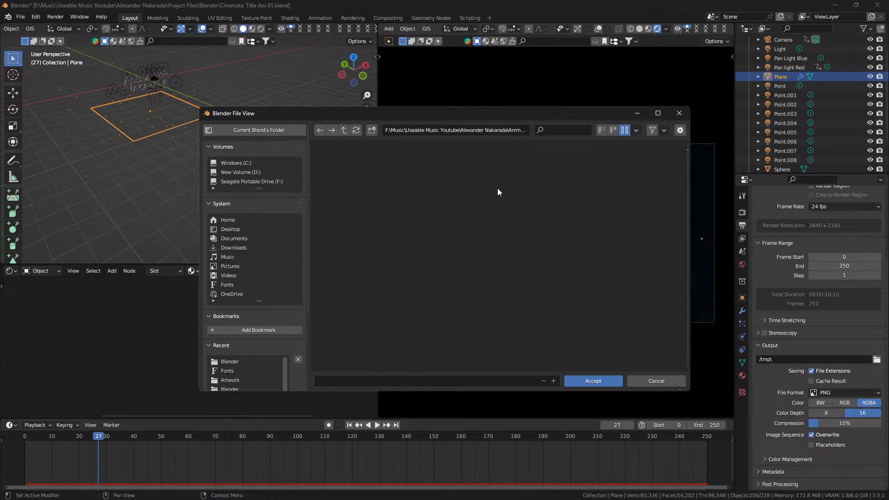
pyautogui.click(371, 131)
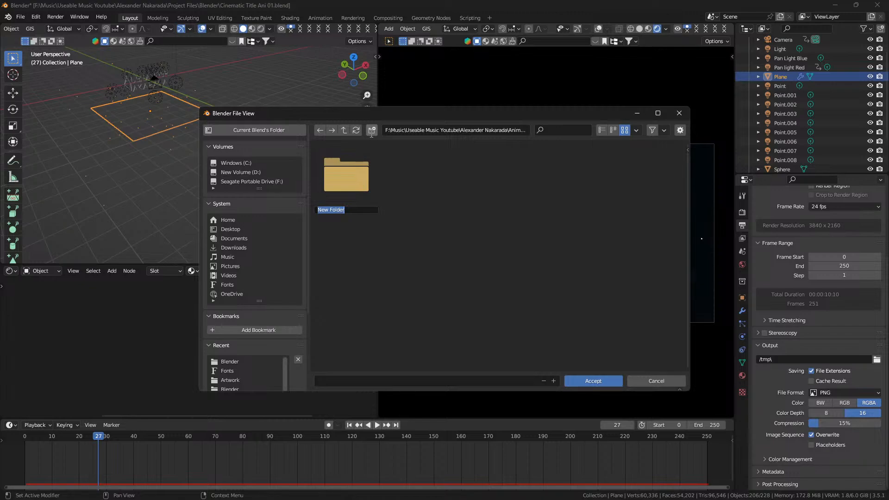
pyautogui.write('Title')
pyautogui.press('Return')
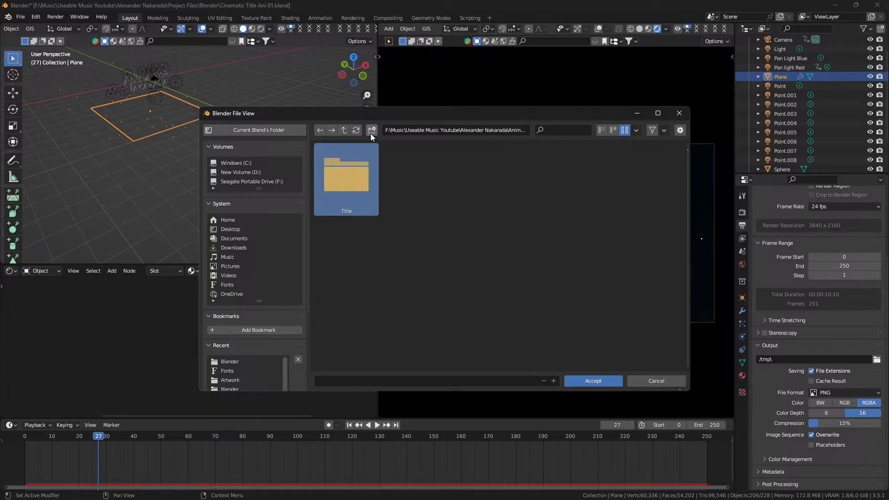
pyautogui.click(369, 173)
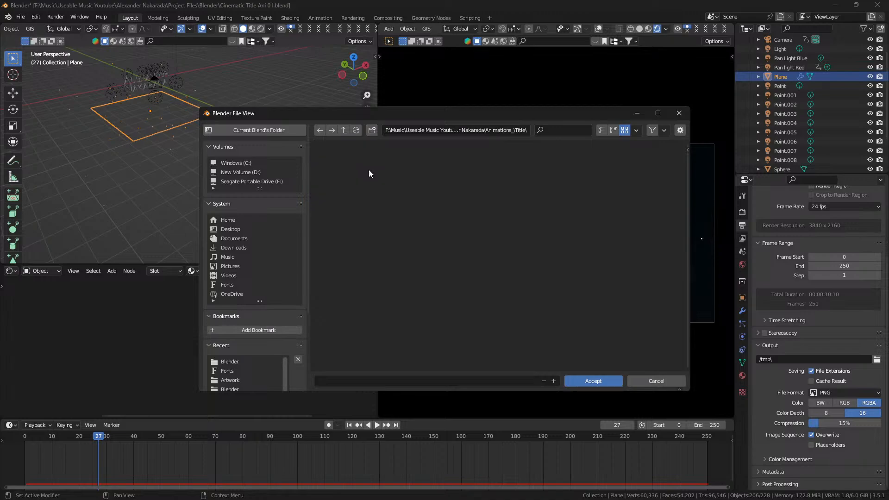
# Create a folder named PNG inside the Title folder and open it
pyautogui.click(372, 130)
pyautogui.write('PNG')
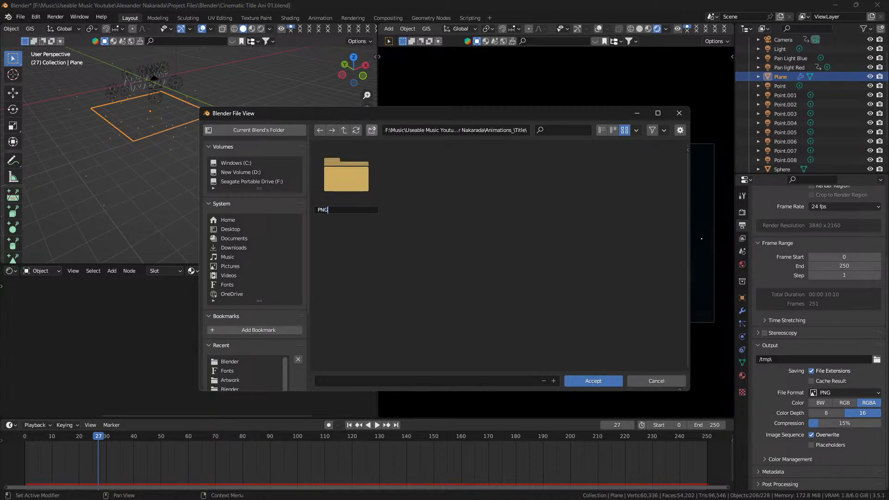
pyautogui.press('Return')
pyautogui.click(375, 180)
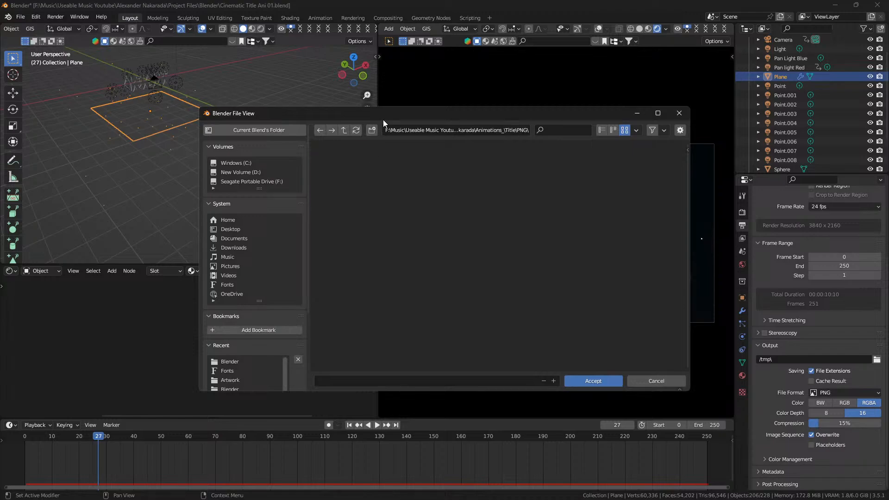
# Create a folder named Gimp Tutorial Intro Title inside the PNG folder and open it
pyautogui.click(372, 130)
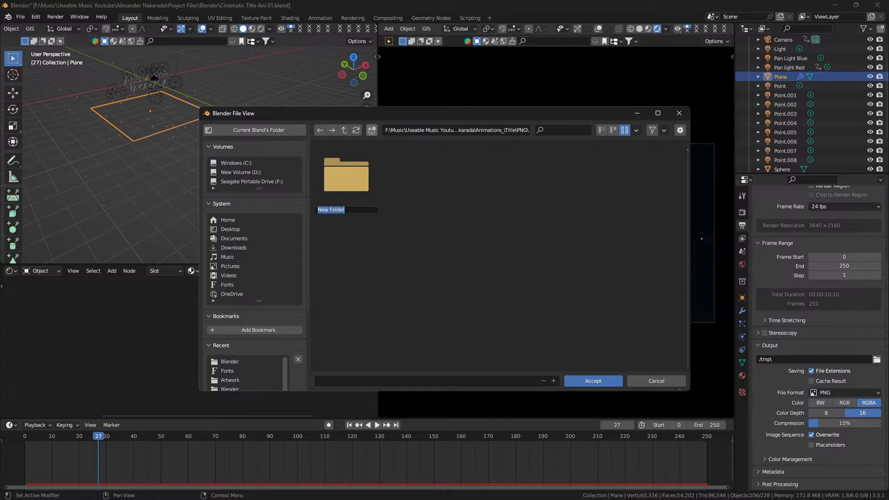
pyautogui.write('Gimp Tutorial')
pyautogui.write('Intro Title')
pyautogui.press('Return')
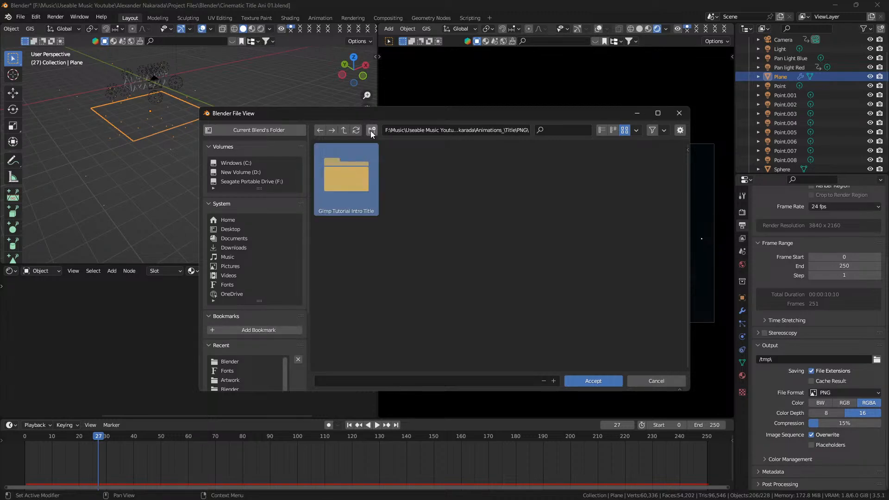
pyautogui.doubleClick(335, 170)
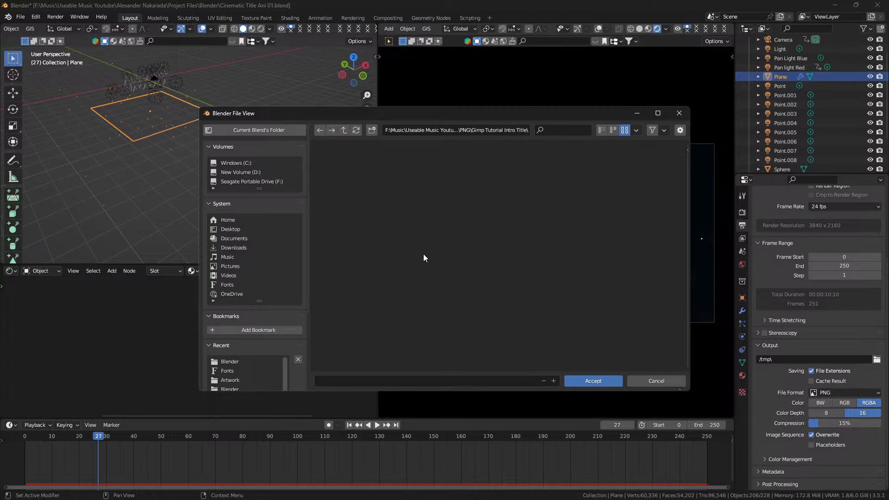
# Create a folder named 01 inside the Gimp Tutorial Intro Title folder and open it
pyautogui.click(372, 130)
pyautogui.write('01')
pyautogui.press('Return')
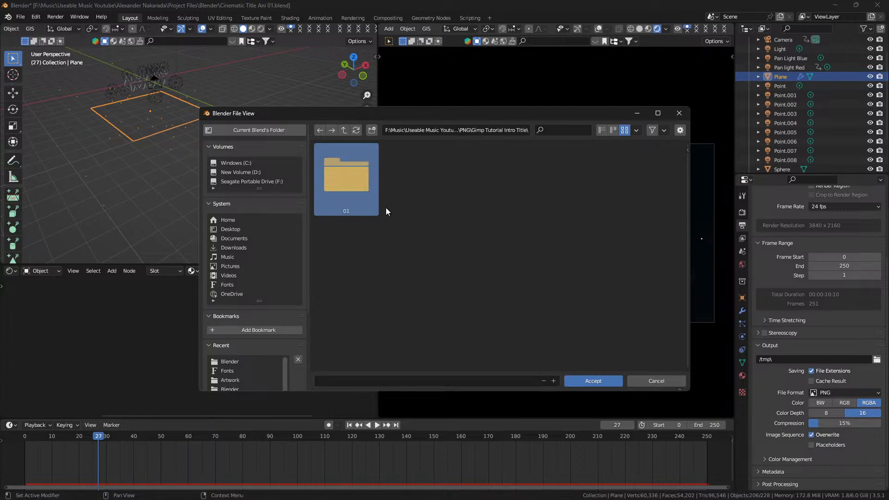
pyautogui.doubleClick(352, 179)
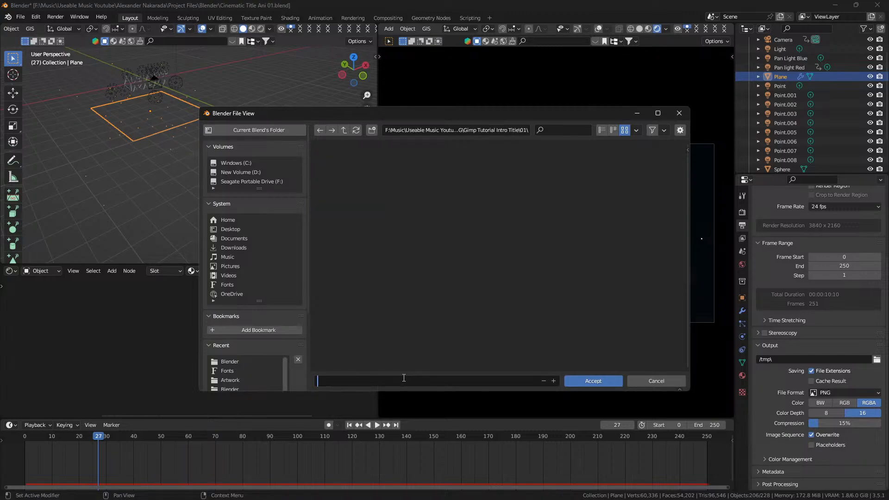
pyautogui.write('Gimp Tutorial')
pyautogui.hotkey('ctrl', 'a')
pyautogui.press('BackSpace')
pyautogui.write('Nakarada')
pyautogui.press('BackSpace')
pyautogui.press('BackSpace')
pyautogui.press('BackSpace')
pyautogui.press('BackSpace')
pyautogui.press('BackSpace')
pyautogui.press('BackSpace')
pyautogui.press('BackSpace')
pyautogui.press('BackSpace')
# Name the render output "Nomadic Sunset by" plus the artist's full name and "Title Intro-0", and accept folder 01 as the output location
pyautogui.write('Nomadic Sunset by Alexander Nakarada Title Intro-0')
pyautogui.press('Return')
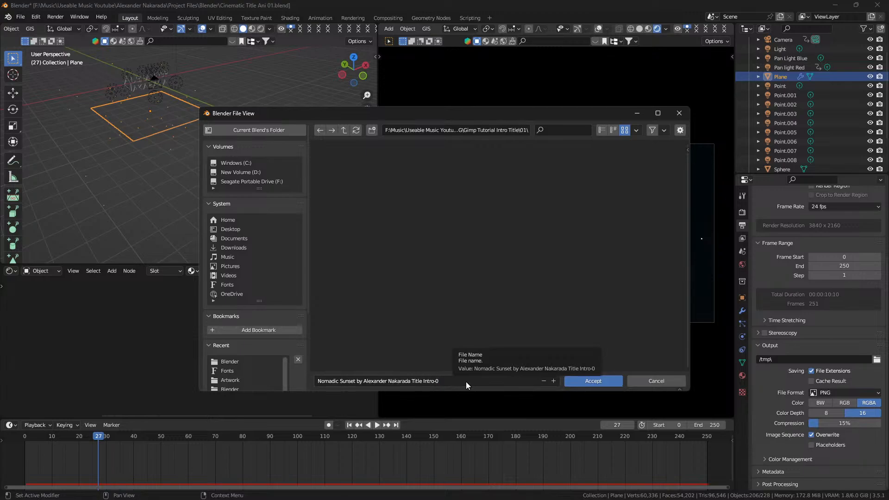
pyautogui.click(593, 381)
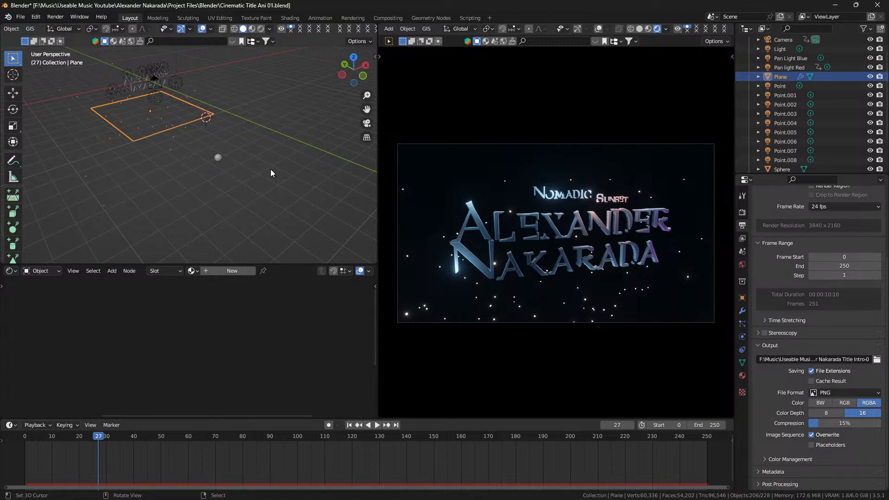
# Save the project file and render the camera viewport as an animation
pyautogui.hotkey('ctrl', 's')
pyautogui.hscroll(-5, 409, 31)
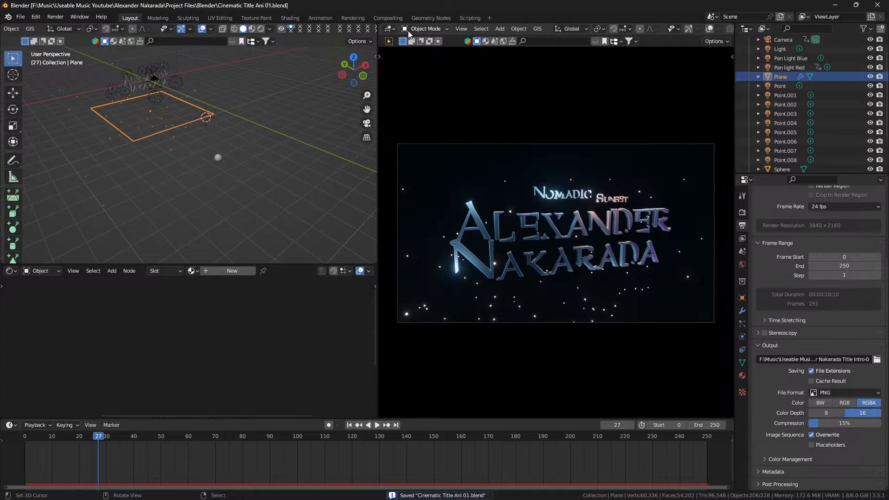
pyautogui.click(467, 31)
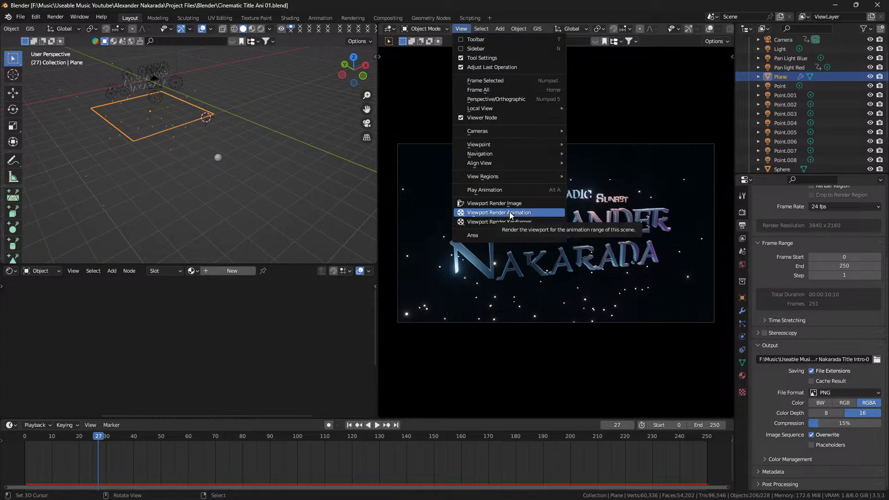
pyautogui.click(510, 212)
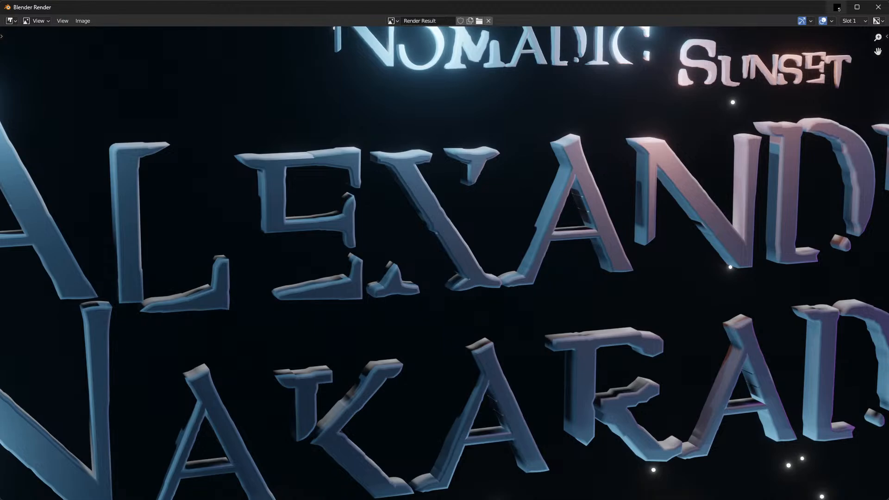
# Switch to DaVinci Resolve and play back Timeline 1 from its start
pyautogui.click(838, 7)
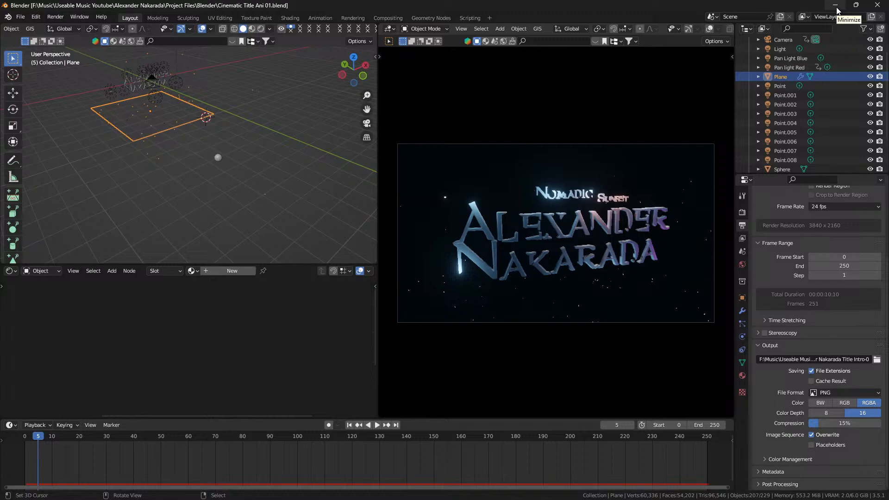
pyautogui.click(838, 7)
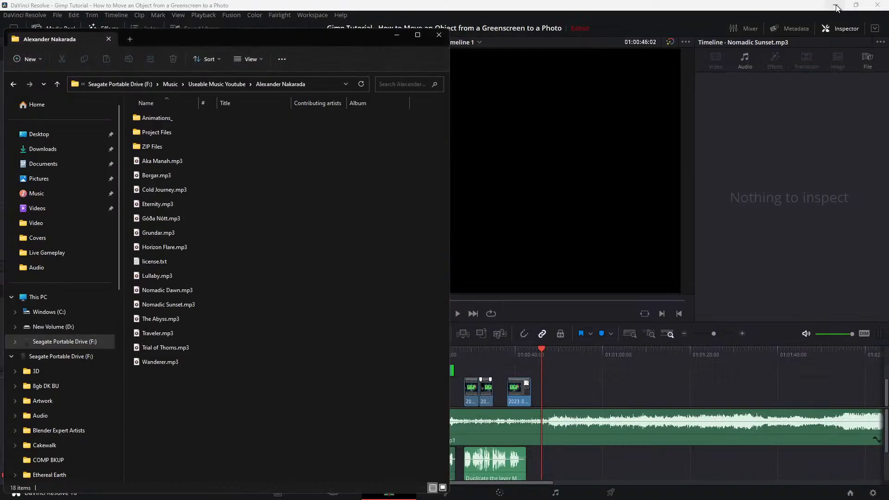
pyautogui.click(399, 37)
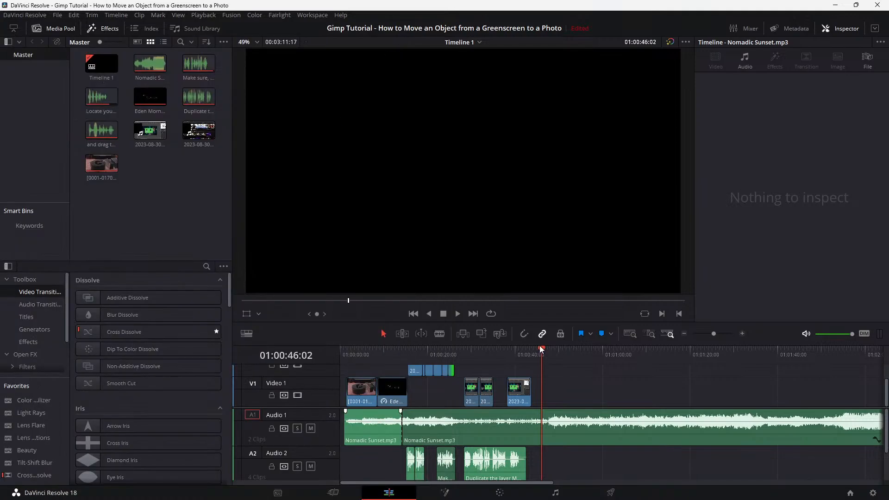
pyautogui.moveTo(542, 350); pyautogui.dragTo(300, 383)
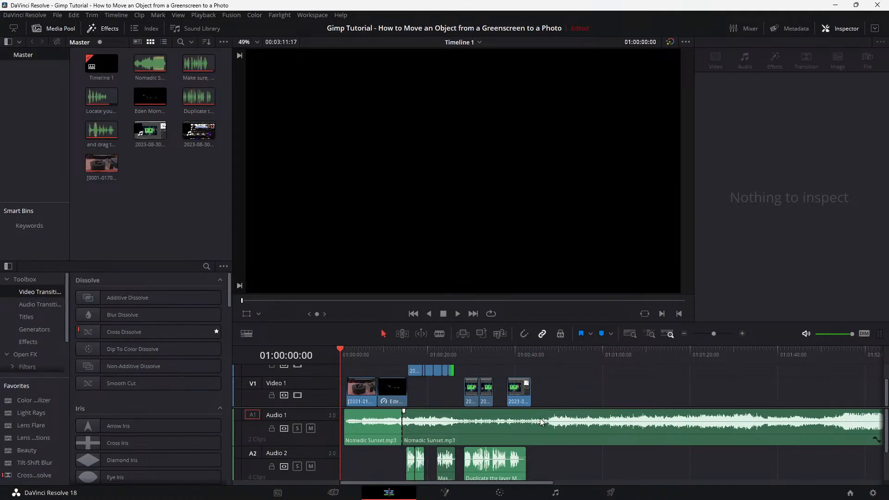
pyautogui.press('space')
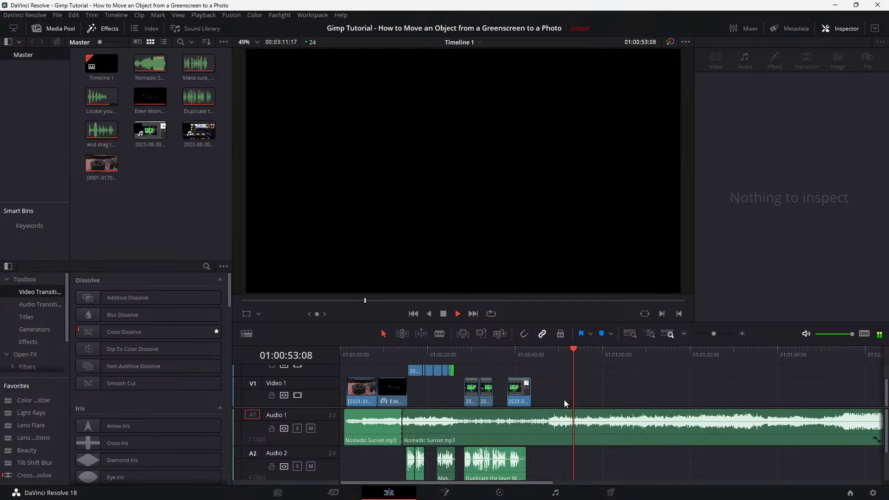
pyautogui.click(574, 434)
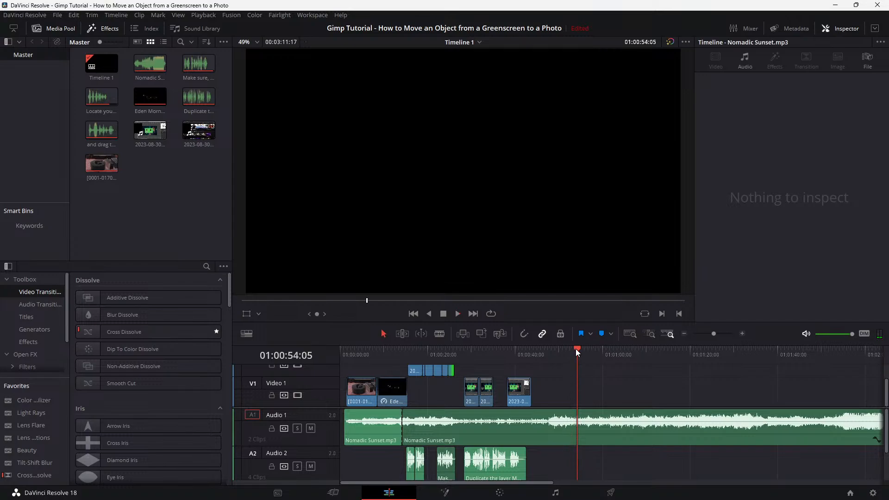
# Play the timeline from about 14 seconds, where the animated title clip ends and the screen recording begins
pyautogui.moveTo(577, 348); pyautogui.dragTo(555, 357)
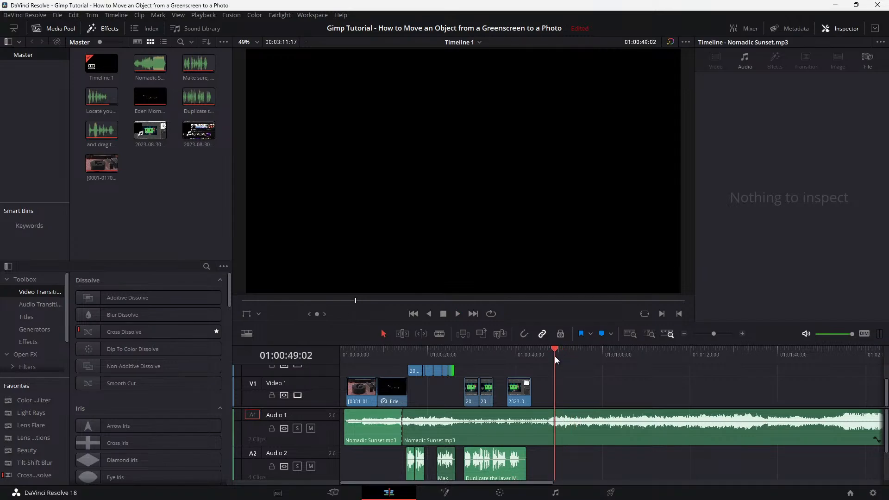
pyautogui.click(406, 347)
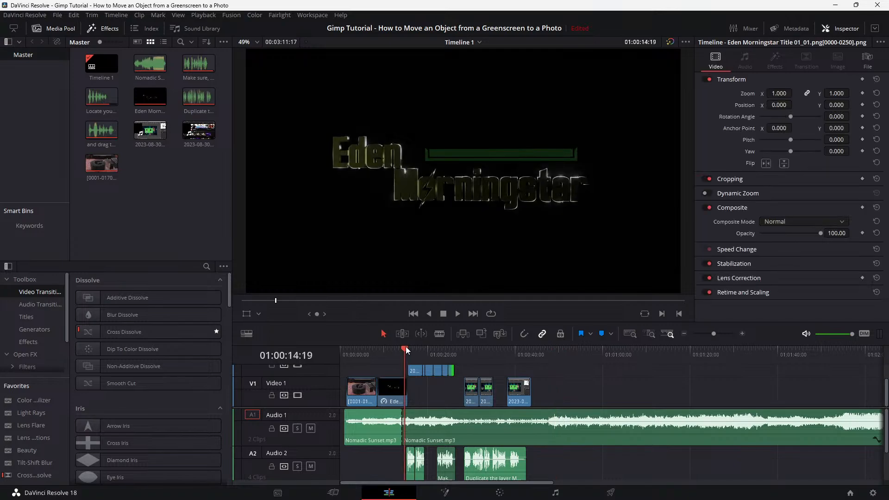
pyautogui.press('space')
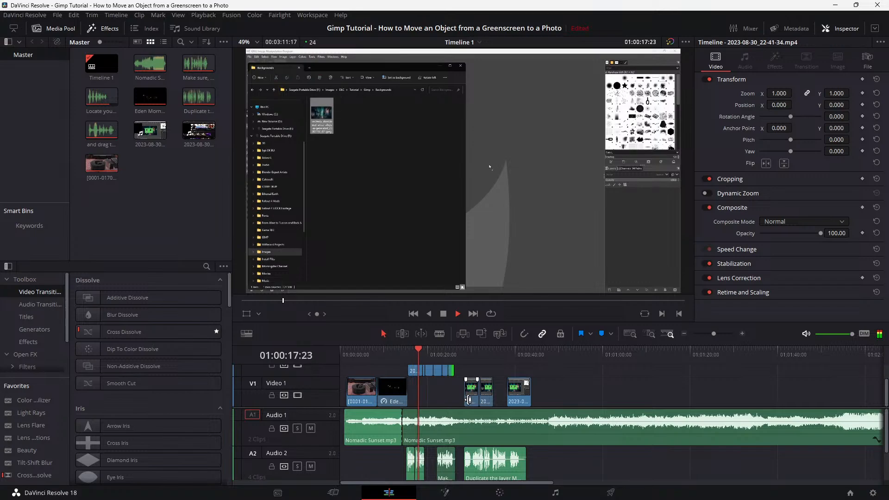
pyautogui.press('space')
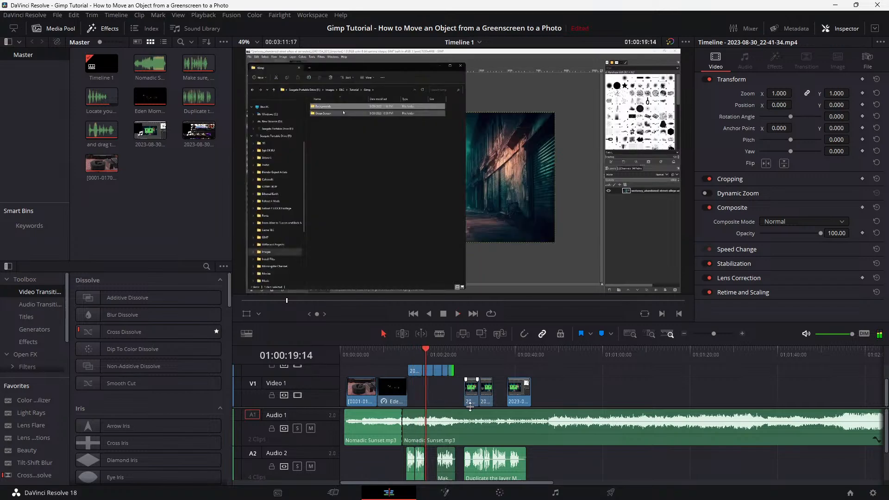
pyautogui.hotkey('alt', 'Tab')
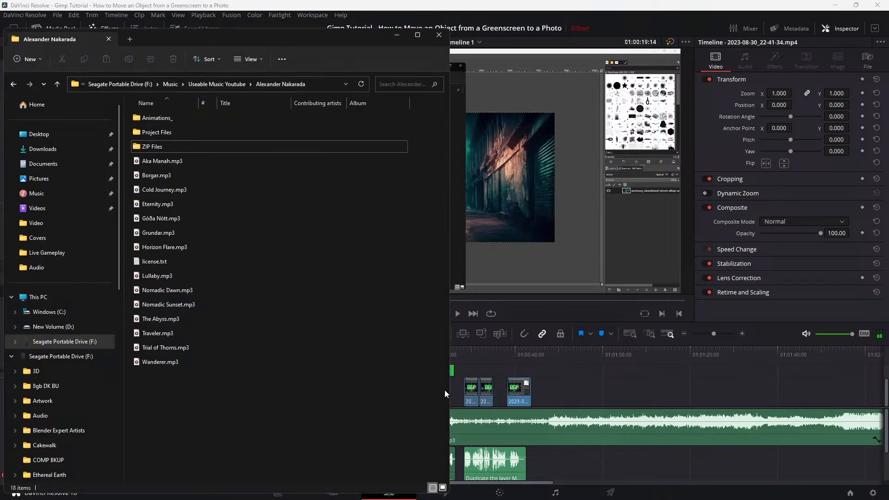
pyautogui.click(505, 386)
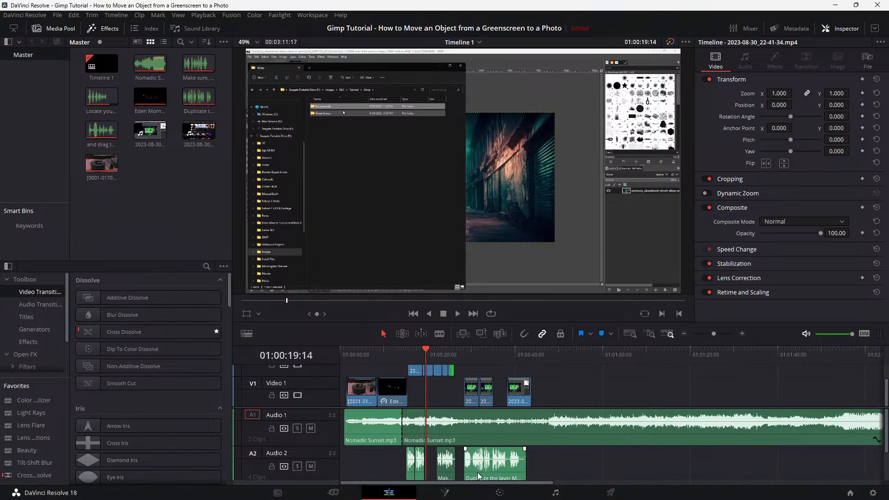
pyautogui.scroll(-2, 542, 460)
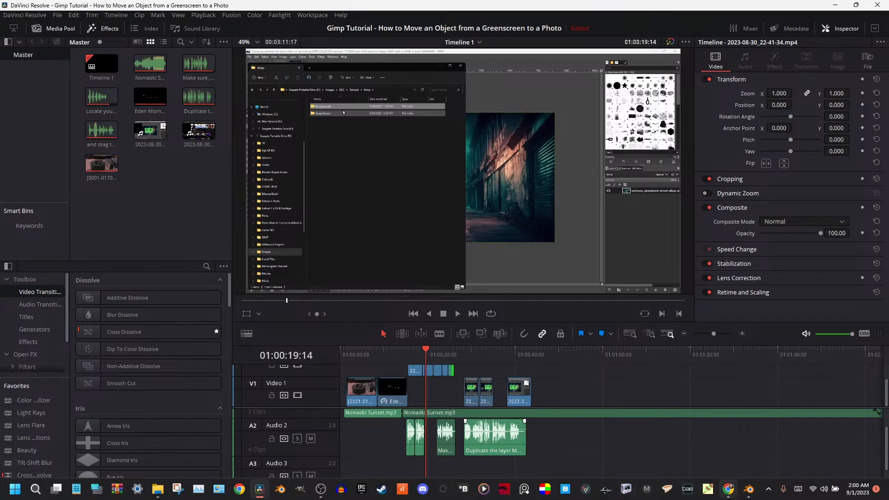
# Switch to Audacity and dismiss its welcome window
pyautogui.moveTo(749, 495)
pyautogui.click(342, 489)
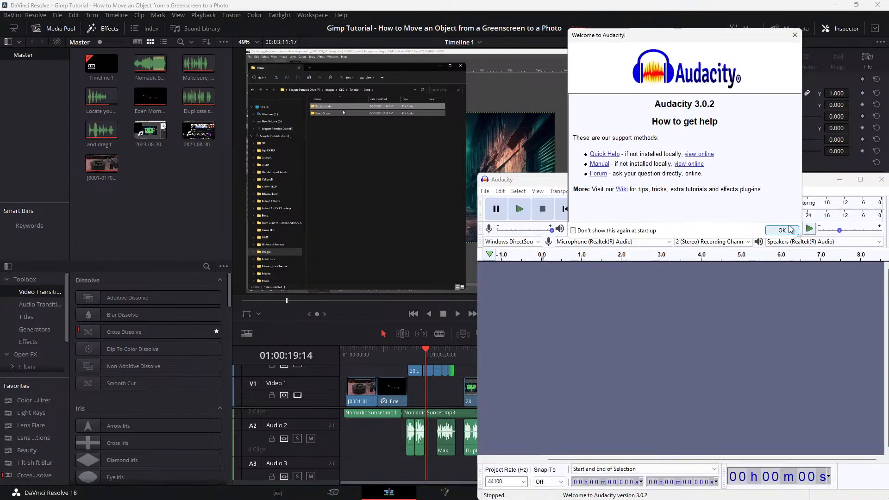
pyautogui.click(791, 230)
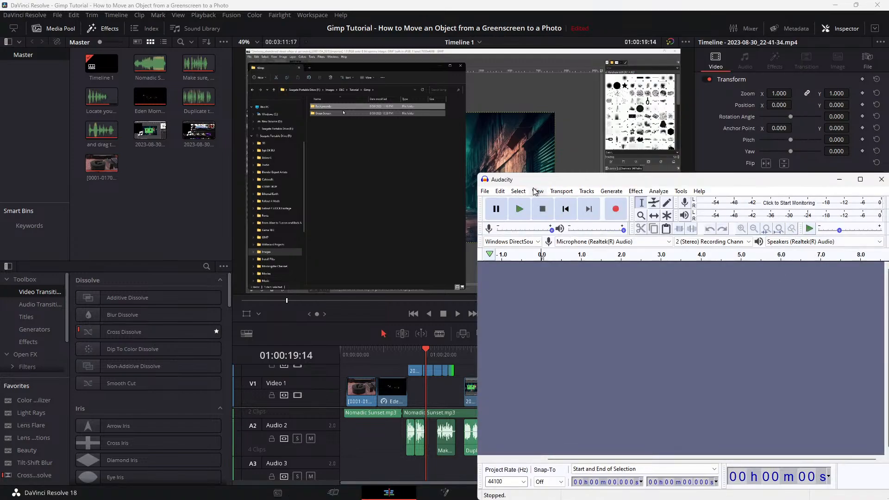
# Record a microphone take of about 5 seconds, listen to it and undo the recording
pyautogui.click(616, 218)
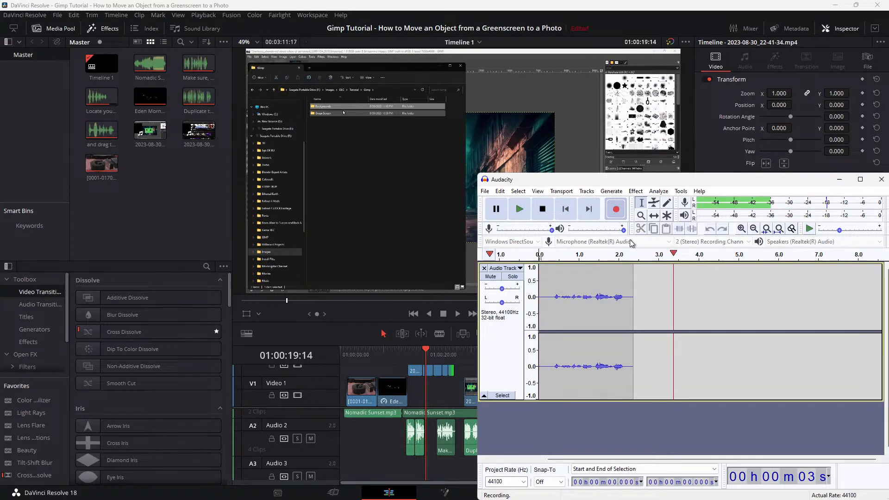
pyautogui.press('space')
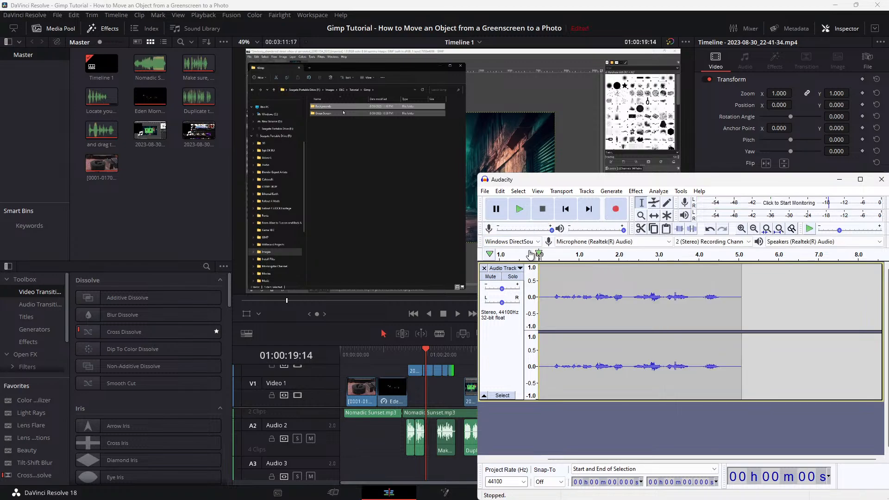
pyautogui.click(524, 217)
pyautogui.hotkey('ctrl', 'z')
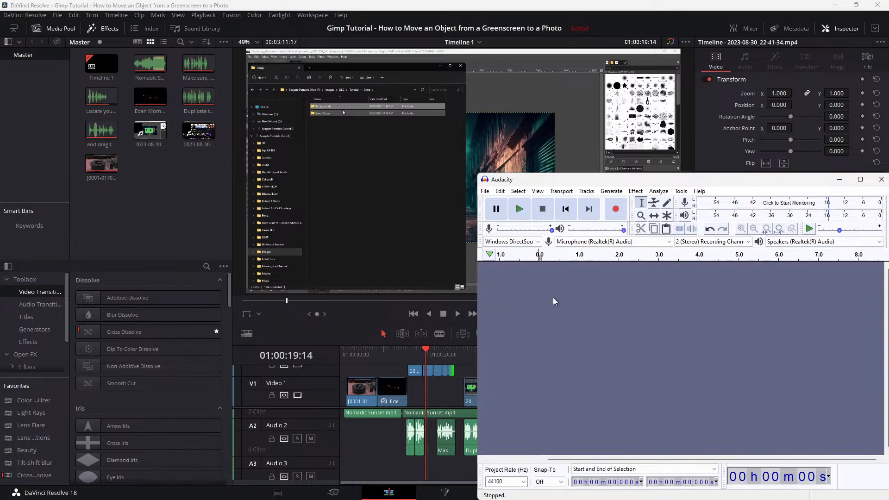
# Record another voice take of about 4.5 seconds, play it back and delete its track
pyautogui.click(617, 211)
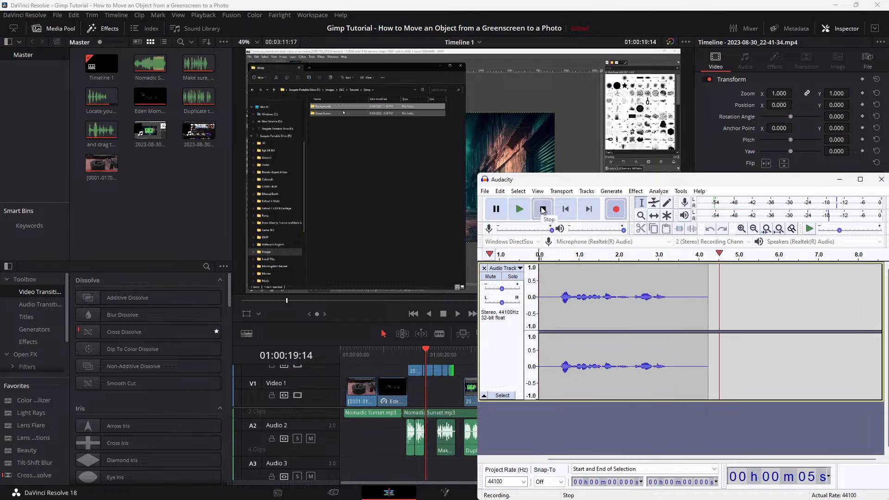
pyautogui.click(543, 209)
pyautogui.click(519, 209)
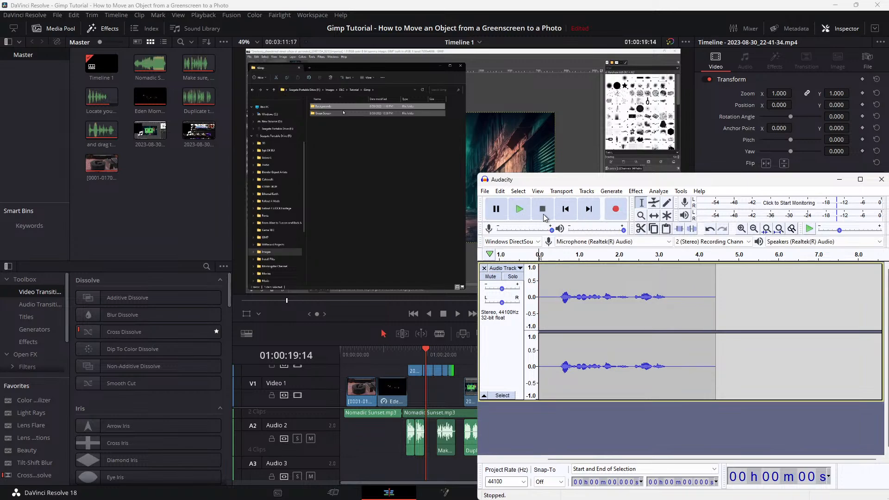
pyautogui.click(484, 268)
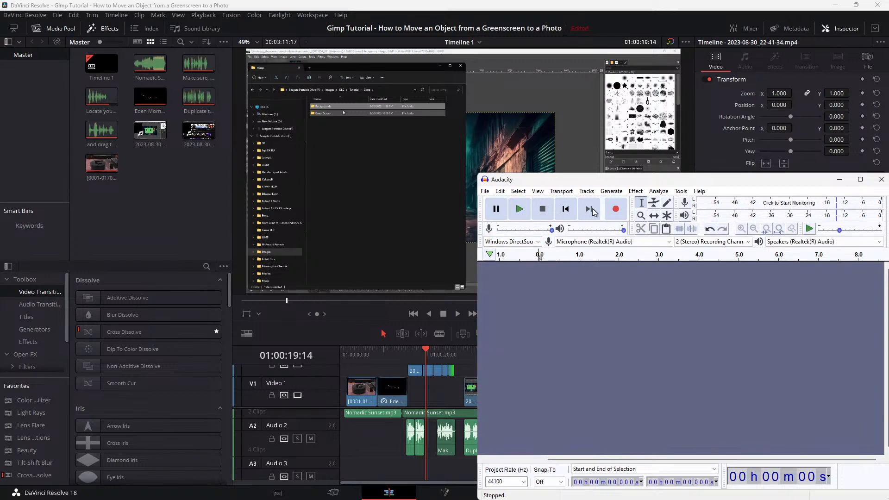
# Record a new voice take of about 5 seconds on an empty project and play it back
pyautogui.click(616, 211)
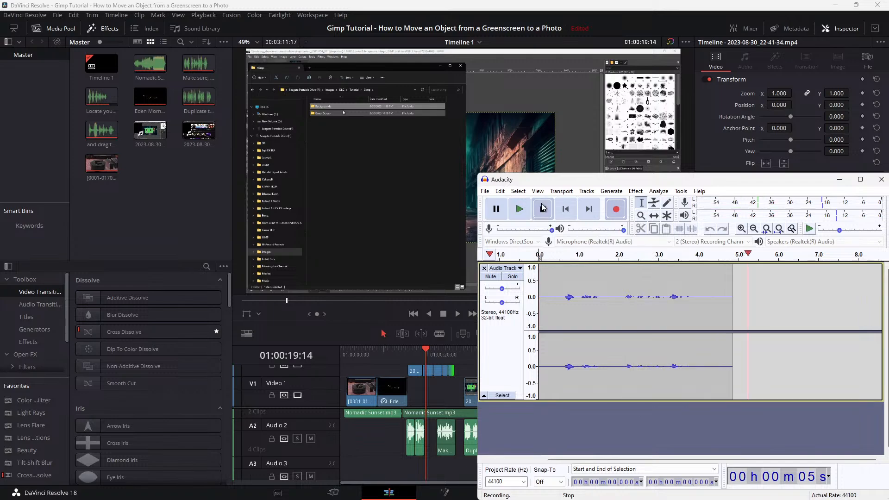
pyautogui.click(544, 209)
pyautogui.click(520, 210)
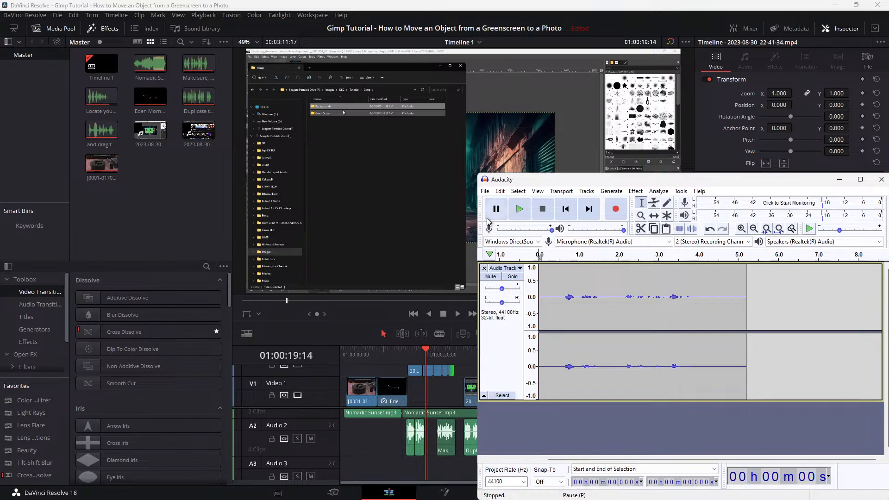
# Delete the previous take, record a new one of about 4.4 seconds, then play it back and delete it
pyautogui.click(484, 268)
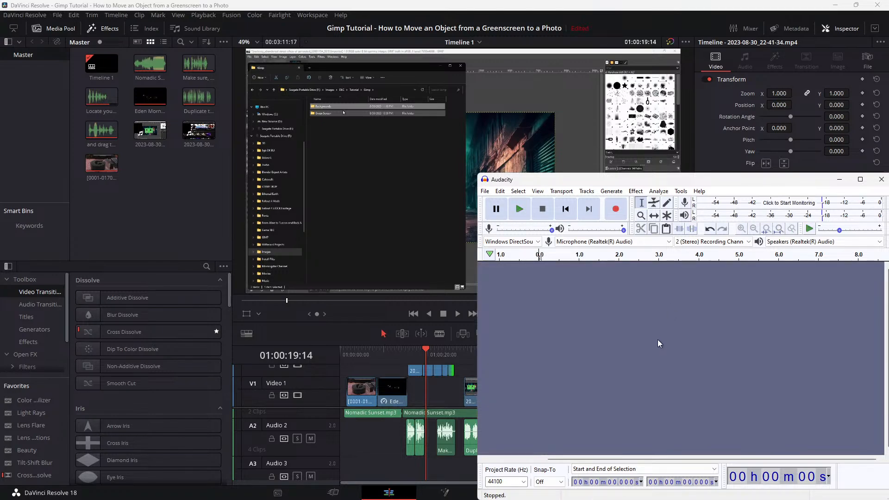
pyautogui.click(614, 210)
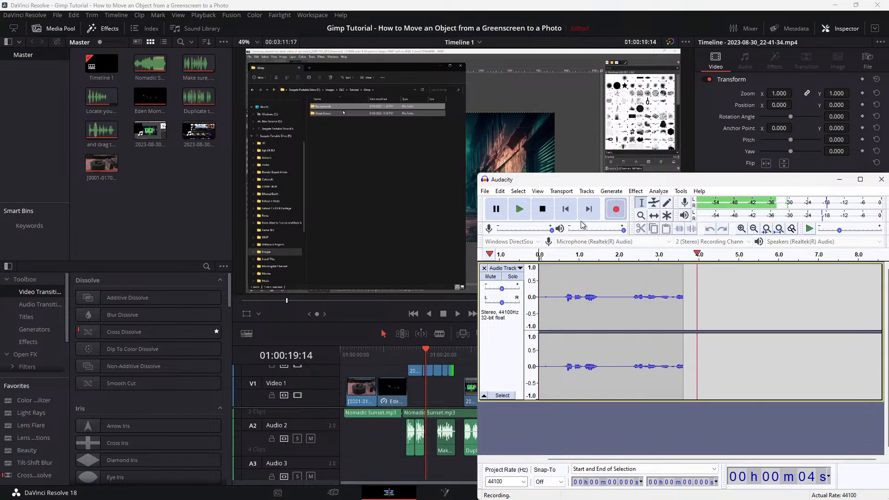
pyautogui.click(544, 214)
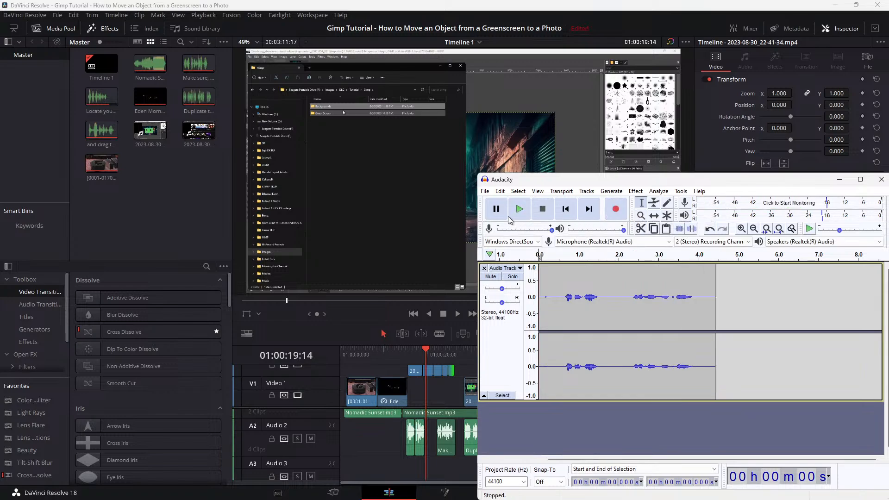
pyautogui.click(519, 209)
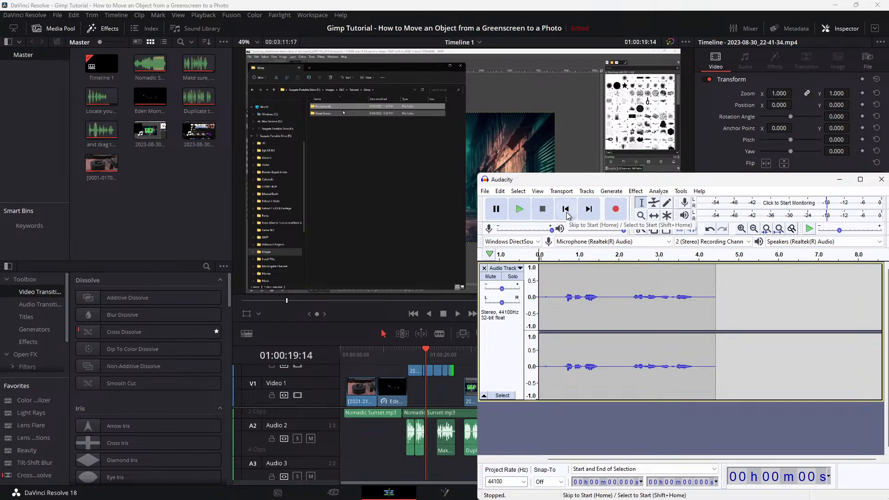
pyautogui.click(484, 268)
# Record another voice take of about 5.2 seconds, listen to its beginning and delete its track
pyautogui.click(616, 209)
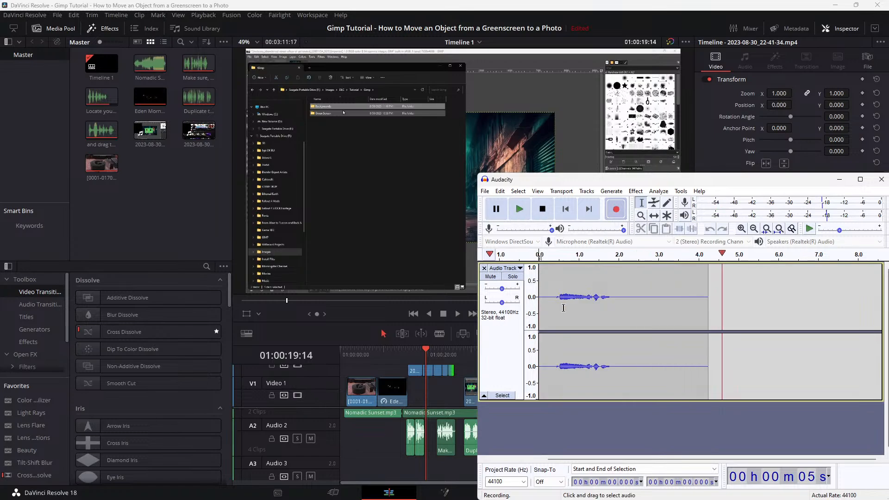
pyautogui.click(543, 209)
pyautogui.click(520, 209)
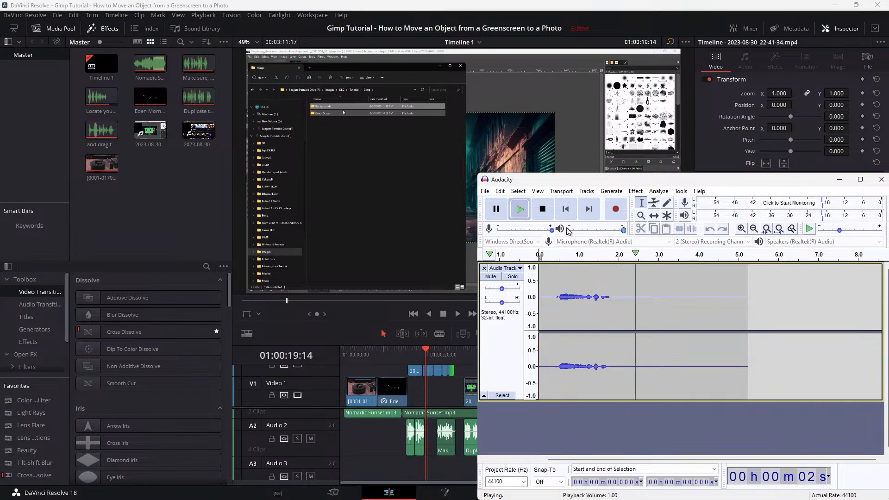
pyautogui.click(542, 209)
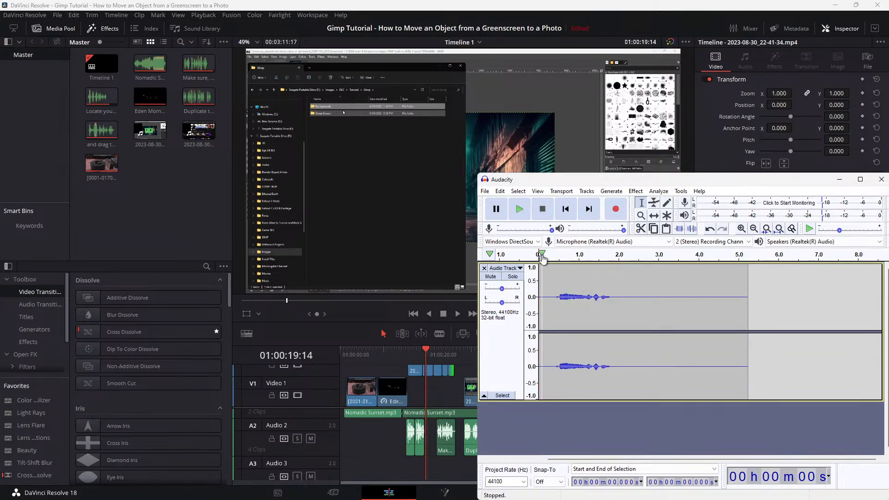
pyautogui.click(484, 268)
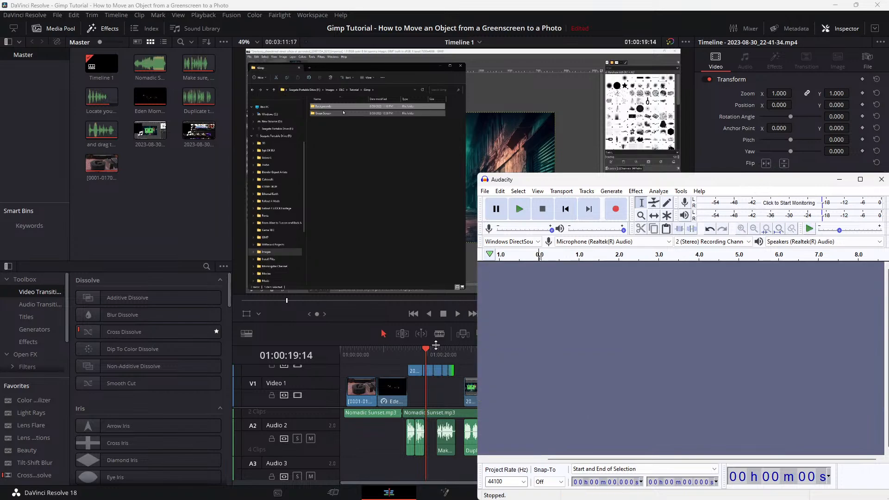
# Switch to DaVinci Resolve and play the timeline section covered by the first Audio 2 voice clips
pyautogui.click(462, 7)
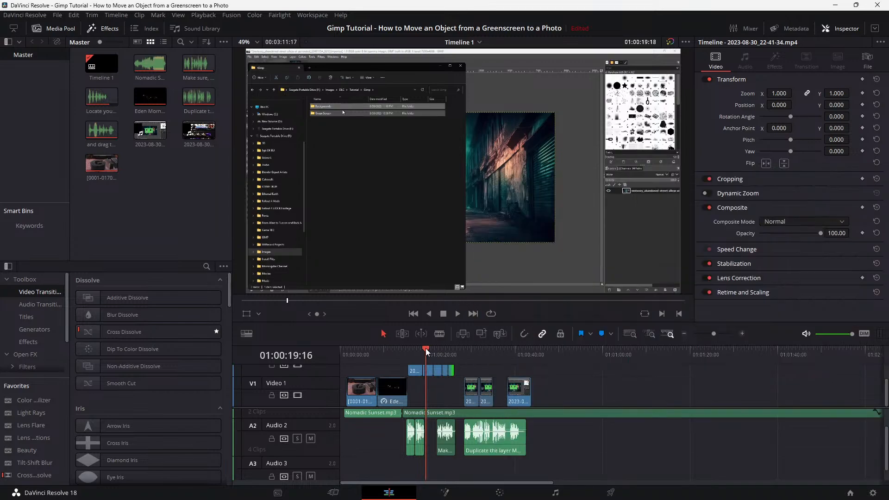
pyautogui.moveTo(426, 349); pyautogui.dragTo(408, 354)
pyautogui.press('space')
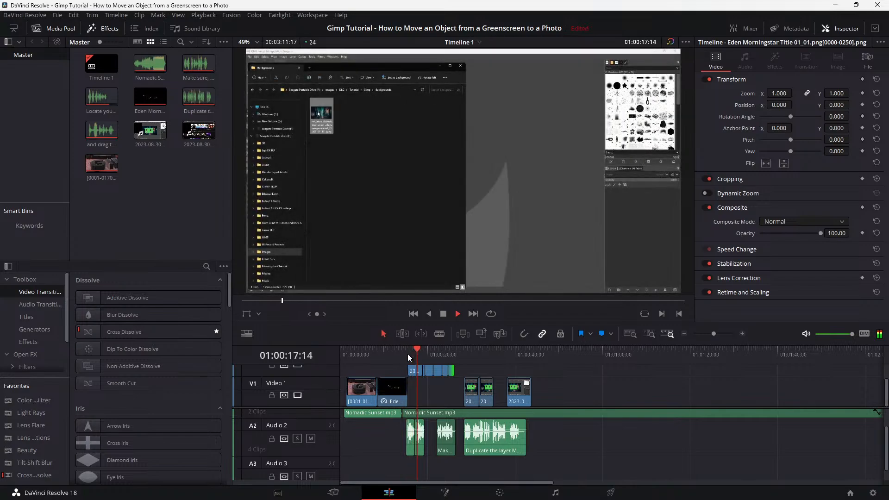
pyautogui.press('space')
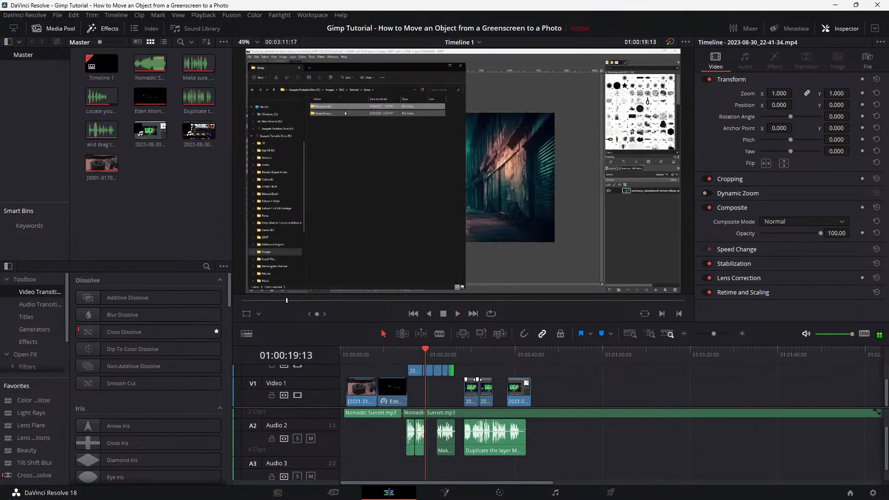
# Switch back to Audacity, record a voice take of about 9.6 seconds and play it back
pyautogui.hotkey('alt', 'Tab')
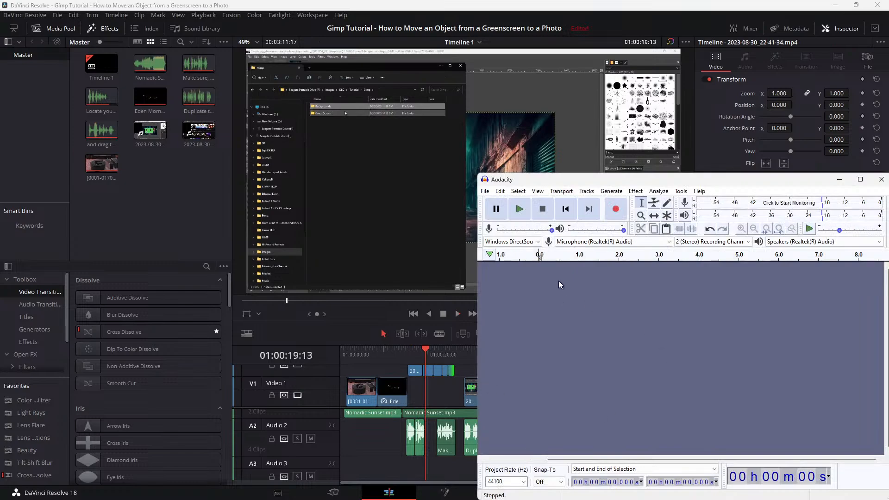
pyautogui.moveTo(505, 499)
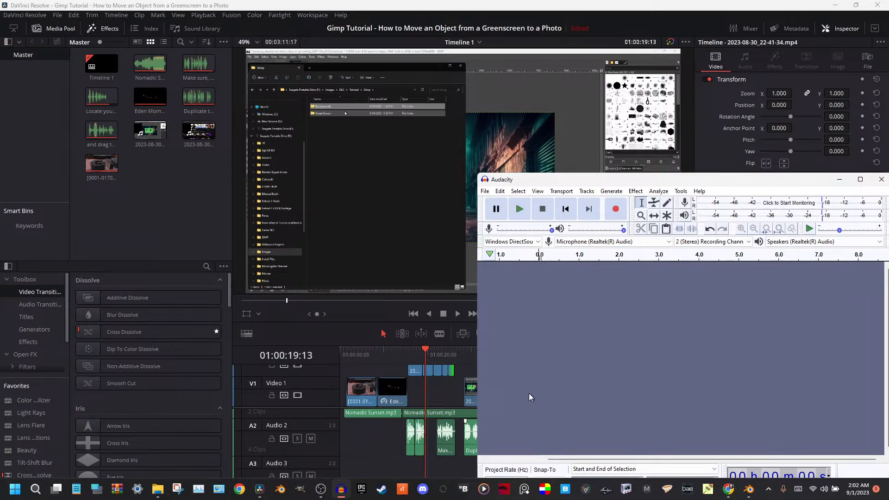
pyautogui.click(616, 211)
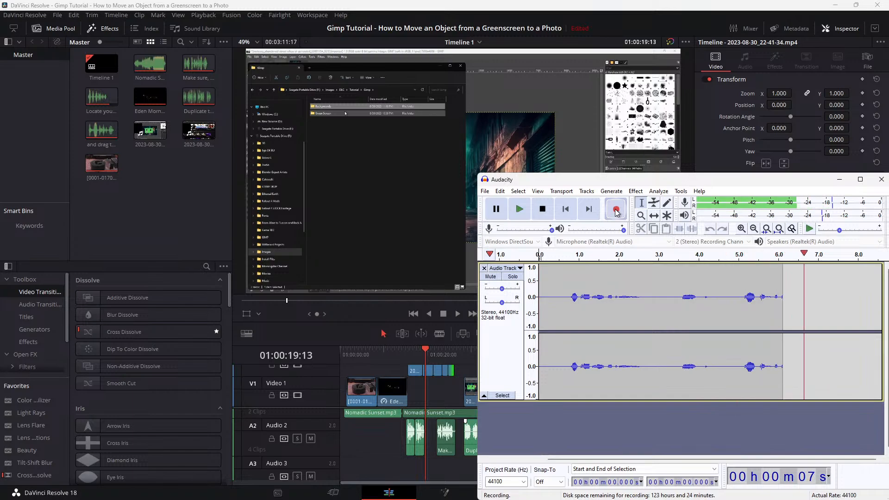
pyautogui.click(533, 213)
pyautogui.click(519, 209)
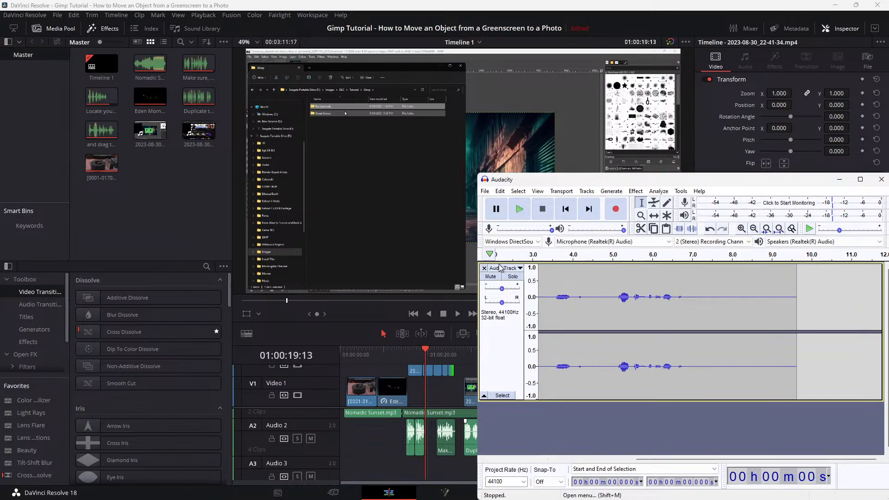
# Mute the recorded track and record about 1.5 seconds more
pyautogui.click(491, 276)
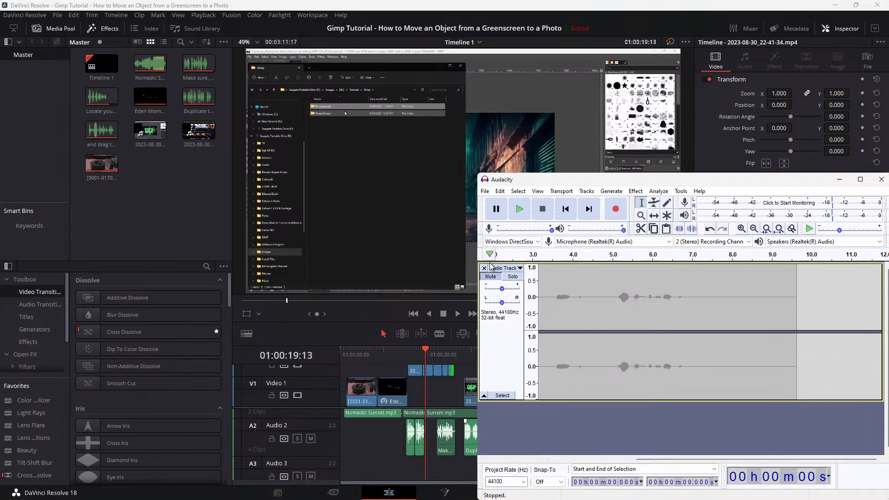
pyautogui.click(616, 209)
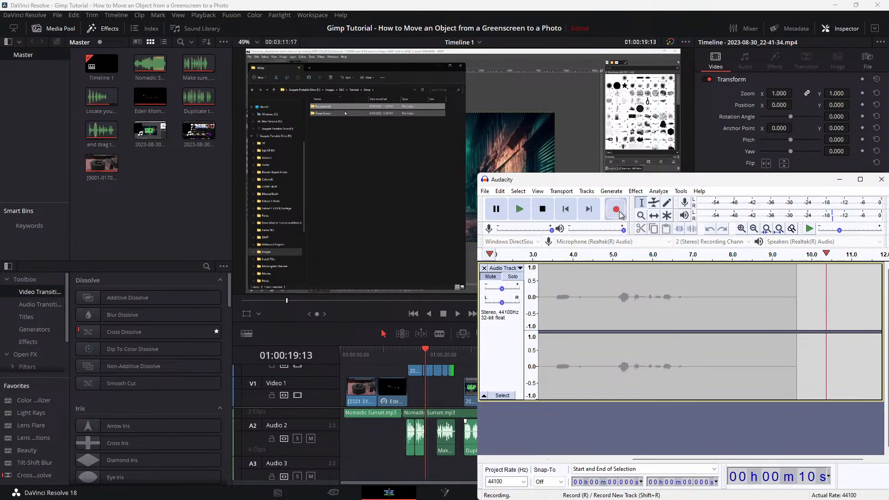
pyautogui.click(543, 209)
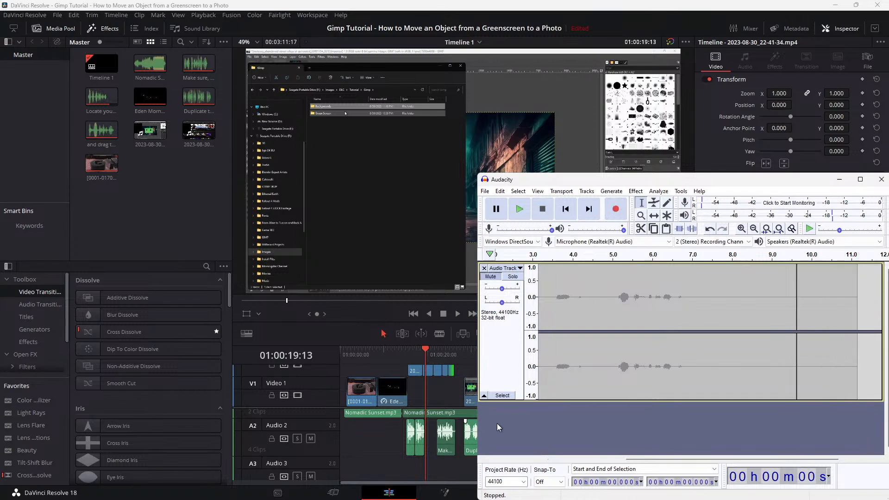
# Collapse the muted track and add a new stereo track below it
pyautogui.click(484, 396)
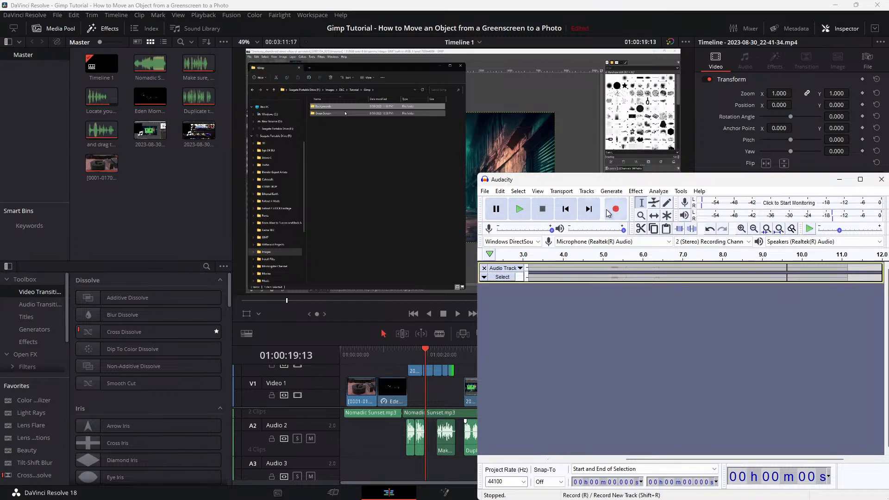
pyautogui.click(588, 193)
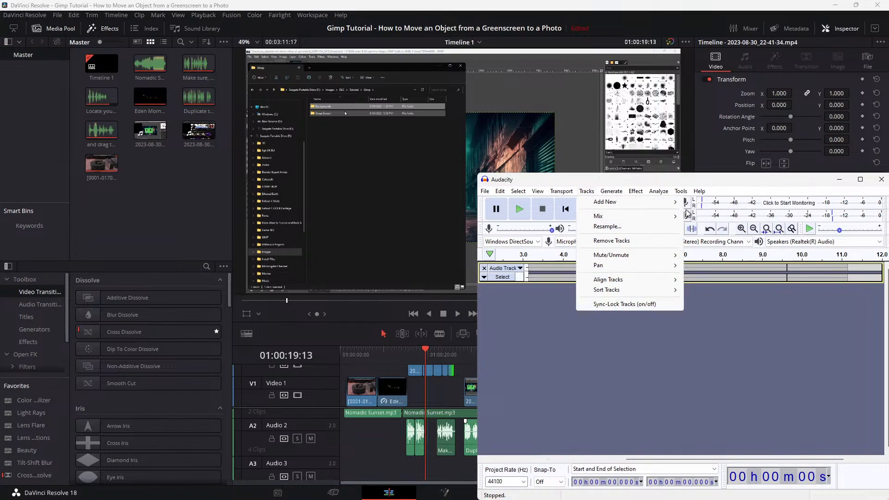
pyautogui.moveTo(671, 203)
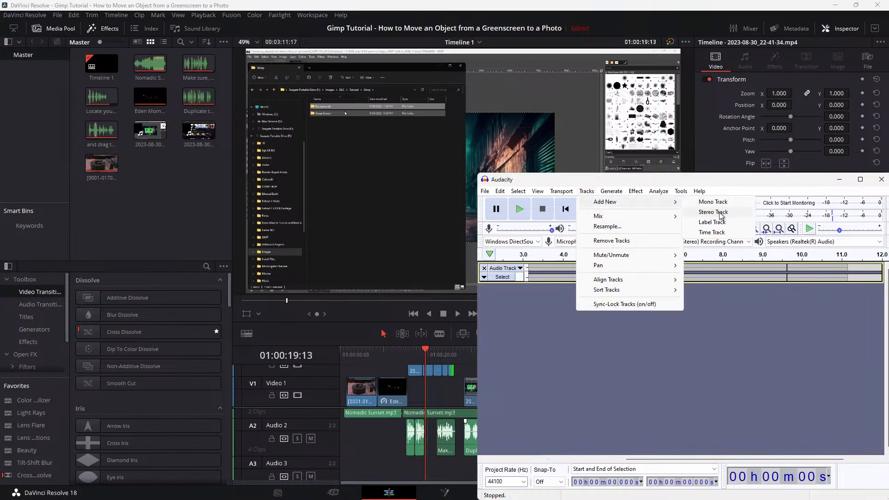
pyautogui.click(720, 214)
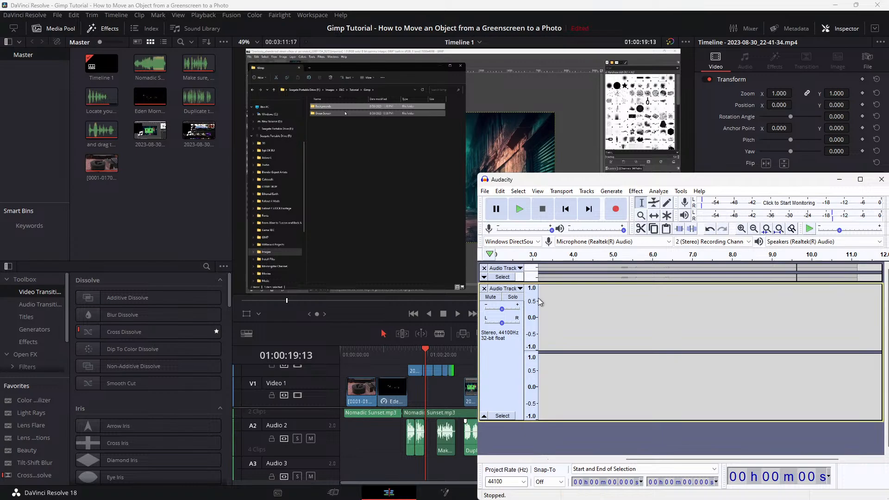
# Record a voice take of about 8.5 seconds from the start of the new stereo track and play it back
pyautogui.click(542, 329)
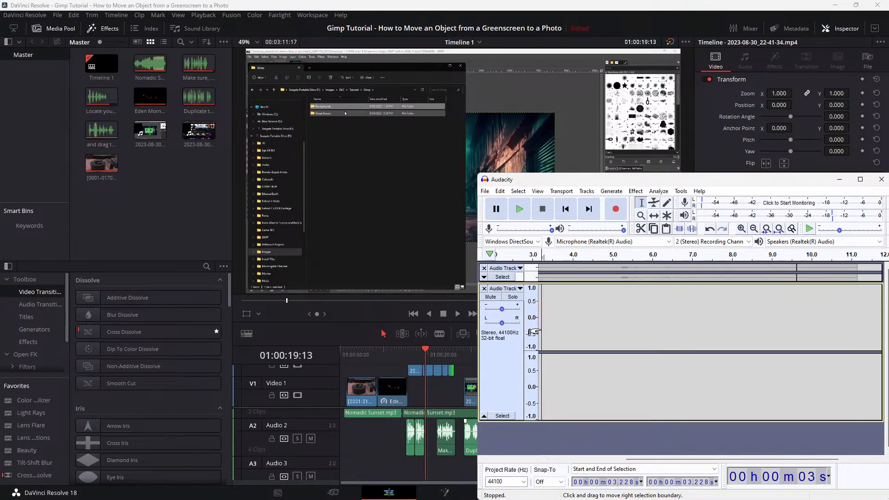
pyautogui.moveTo(532, 332); pyautogui.dragTo(530, 334)
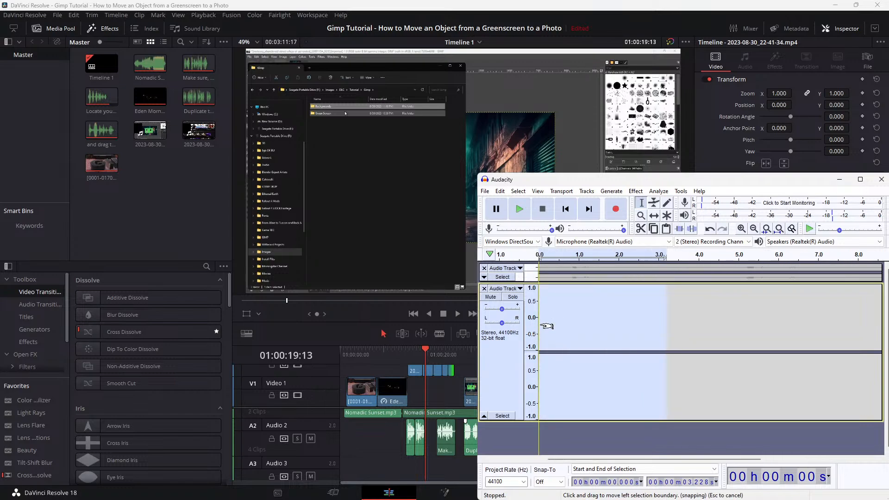
pyautogui.click(541, 328)
pyautogui.moveTo(532, 328); pyautogui.dragTo(545, 326)
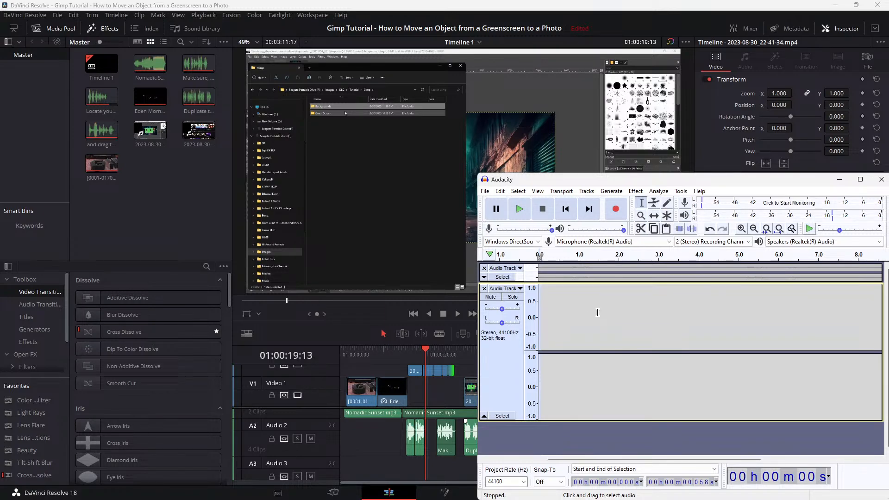
pyautogui.click(617, 211)
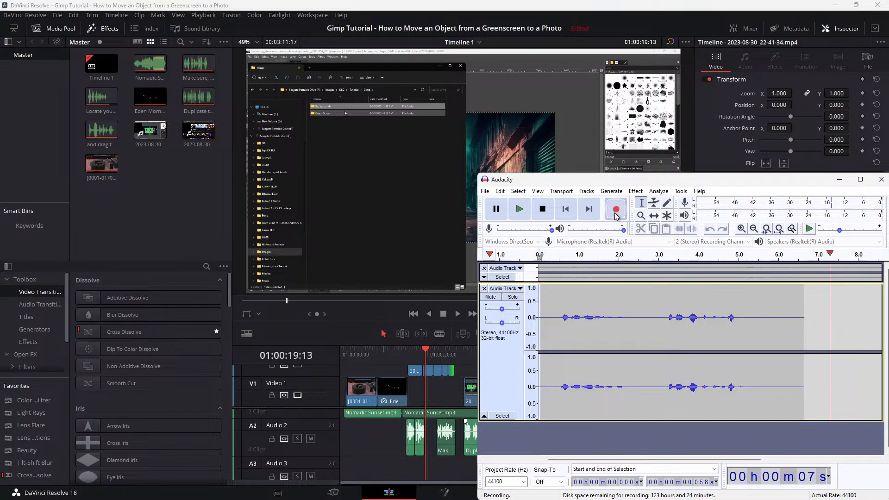
pyautogui.click(543, 208)
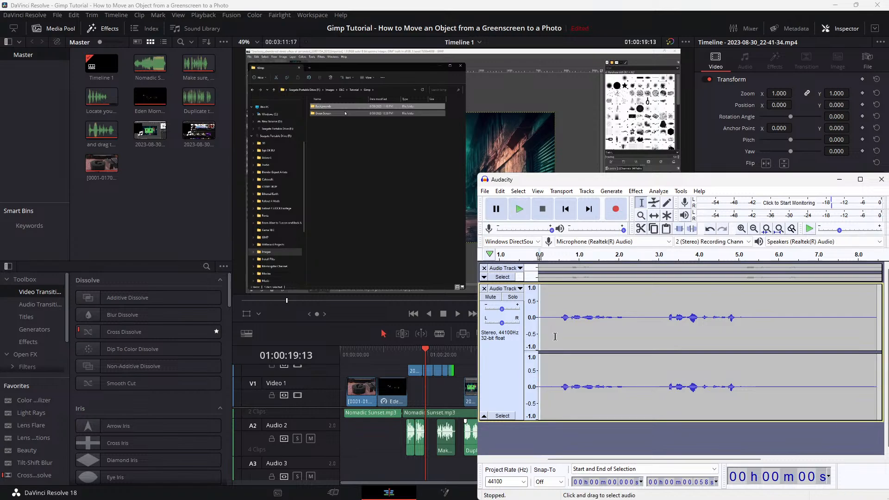
pyautogui.click(520, 209)
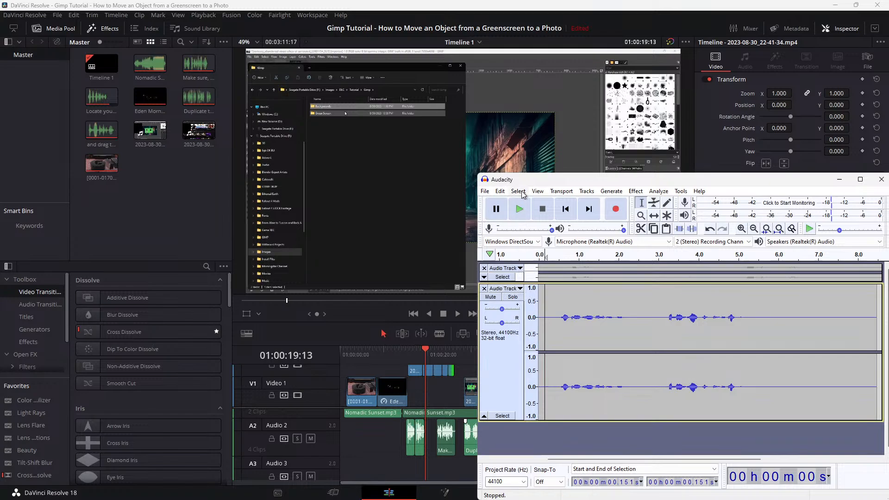
# Try to apply Loudness Normalization to the new take without selecting any audio
pyautogui.click(585, 192)
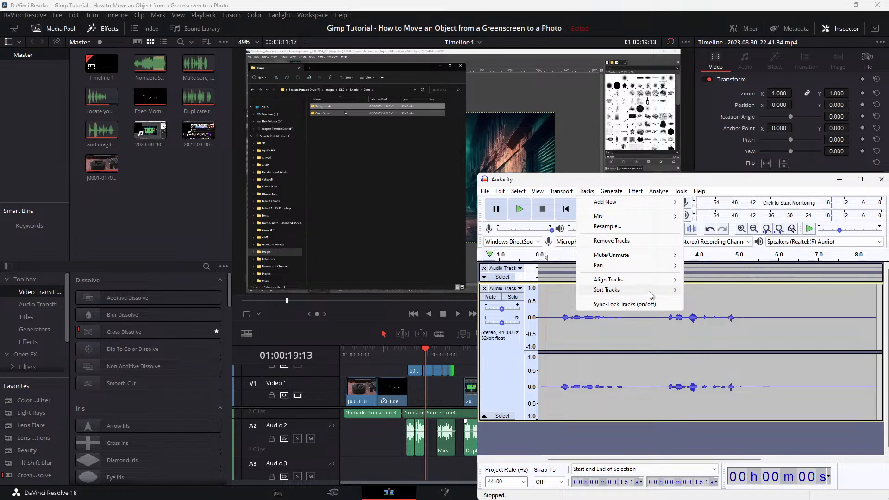
pyautogui.moveTo(637, 192)
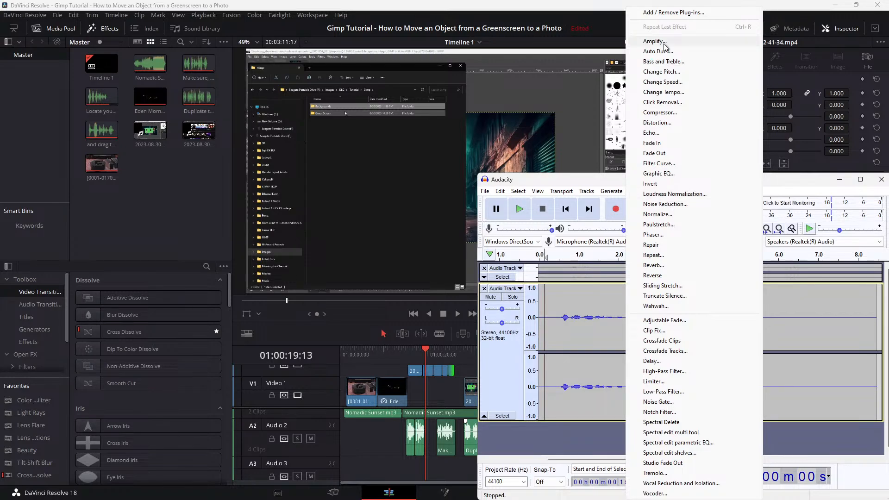
pyautogui.click(674, 194)
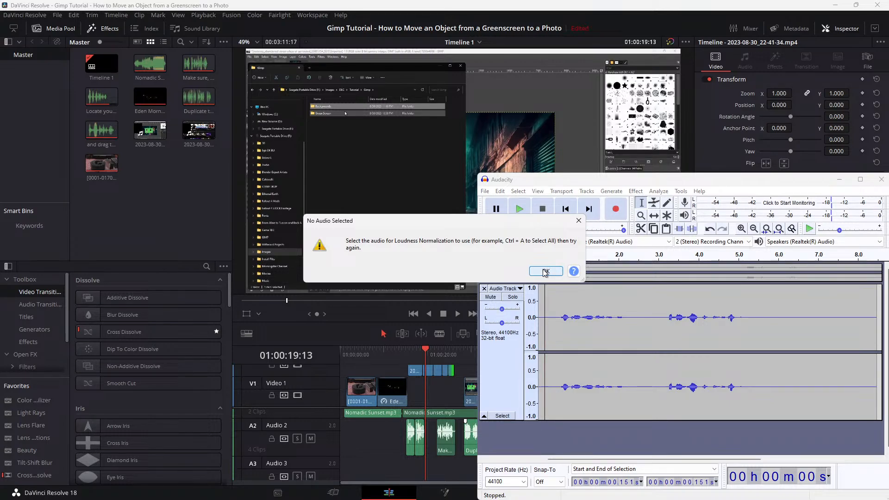
pyautogui.click(546, 272)
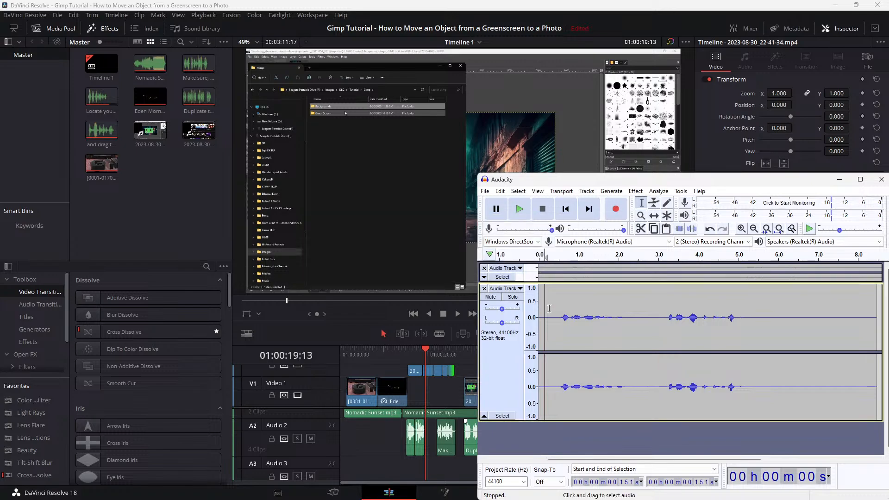
# Select the entire new take and normalize its perceived loudness to -23.0 LUFS, with stereo channels independent, previewing it before applying
pyautogui.click(503, 383)
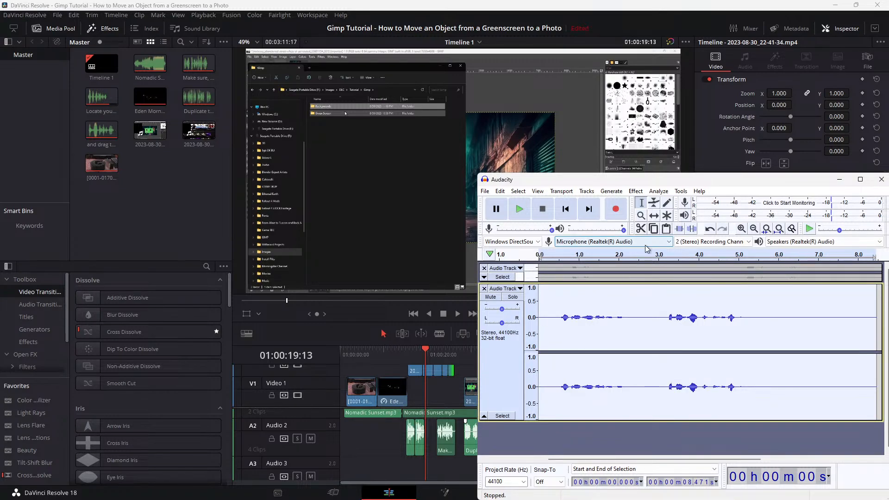
pyautogui.click(636, 193)
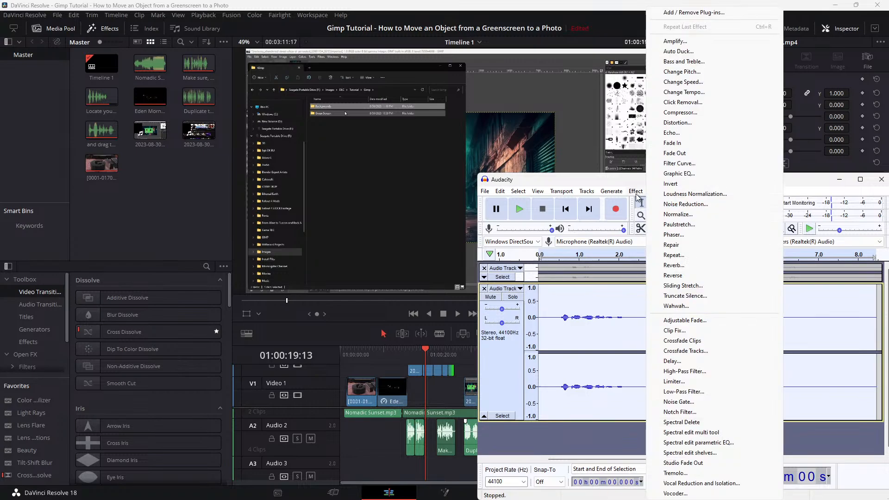
pyautogui.click(685, 194)
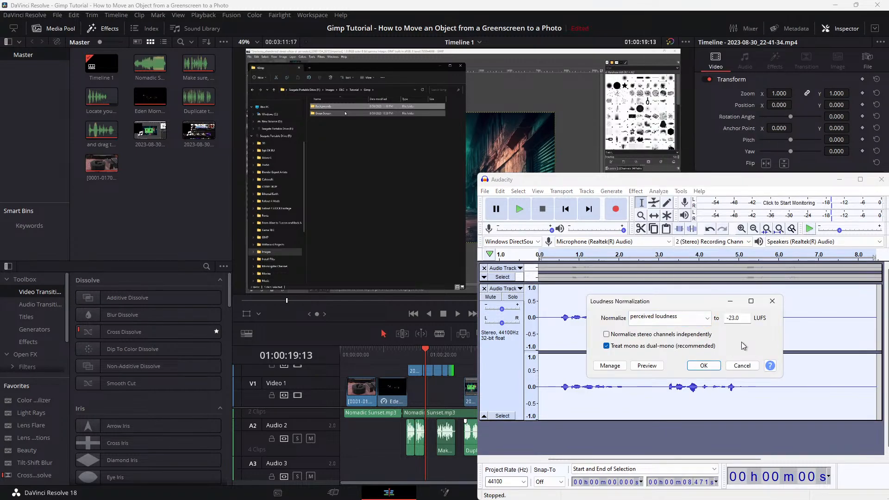
pyautogui.click(662, 337)
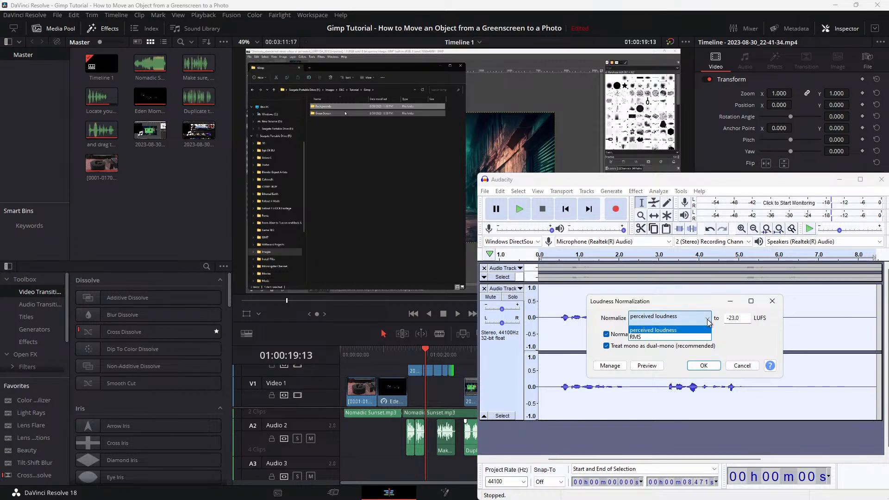
pyautogui.click(647, 366)
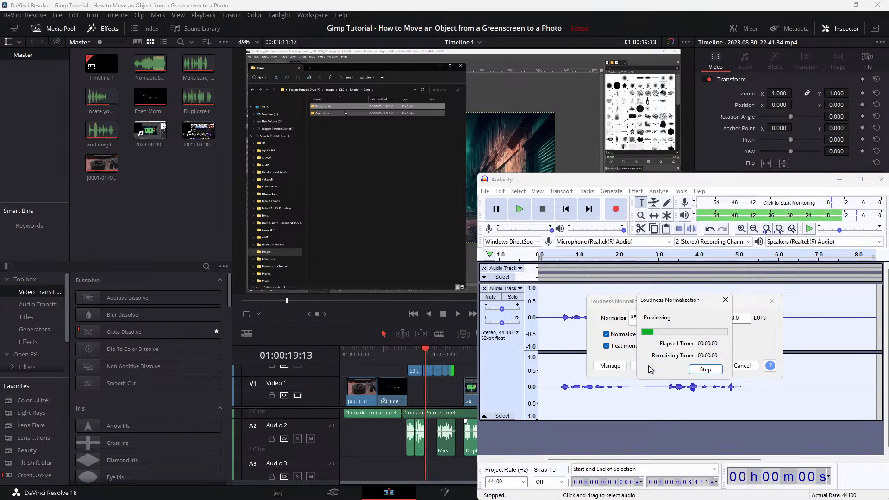
pyautogui.click(705, 369)
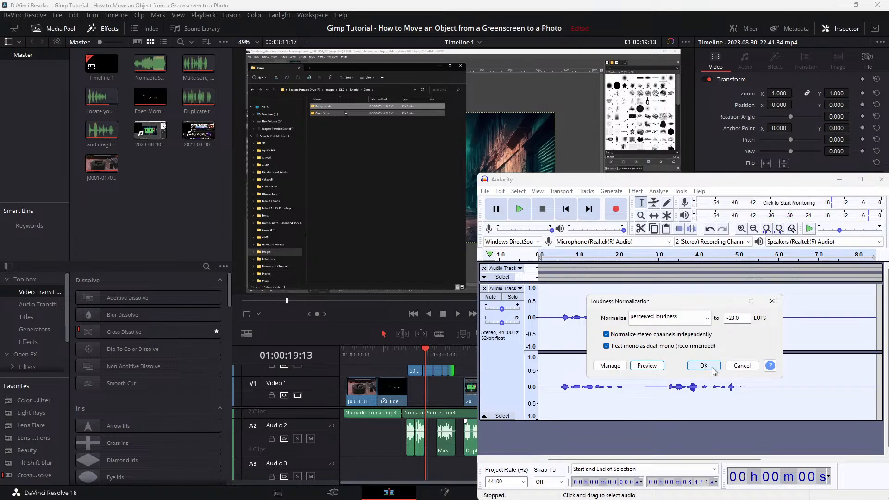
pyautogui.click(705, 368)
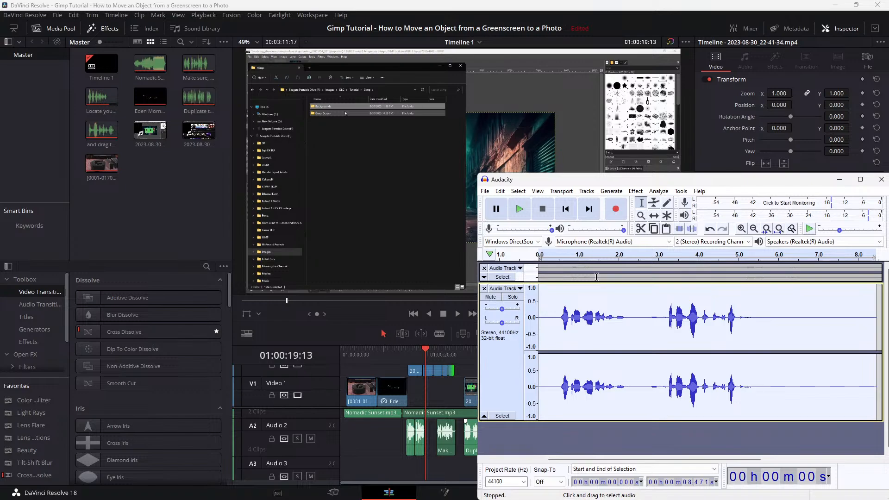
# Start exporting the audio as WAV and choose the YouTube\Tutorials\Gimp\Audio folder on Seagate Portable Drive (F:) as destination
pyautogui.moveTo(401, 491)
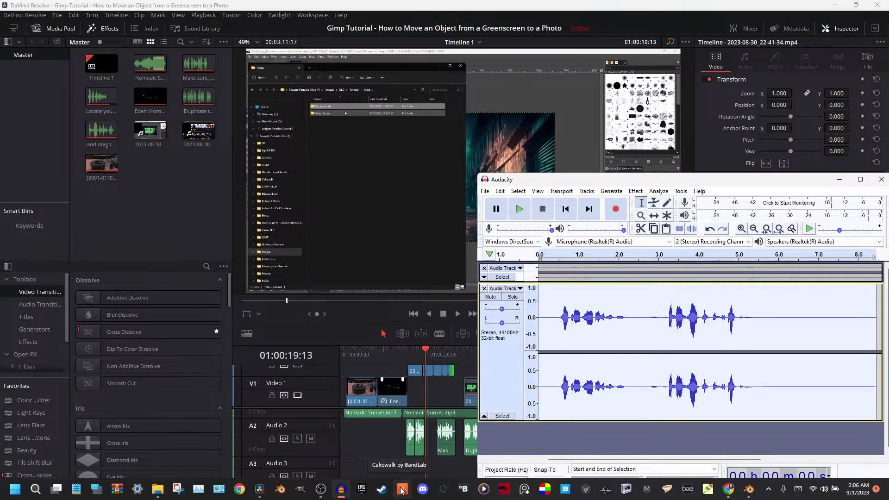
pyautogui.click(486, 193)
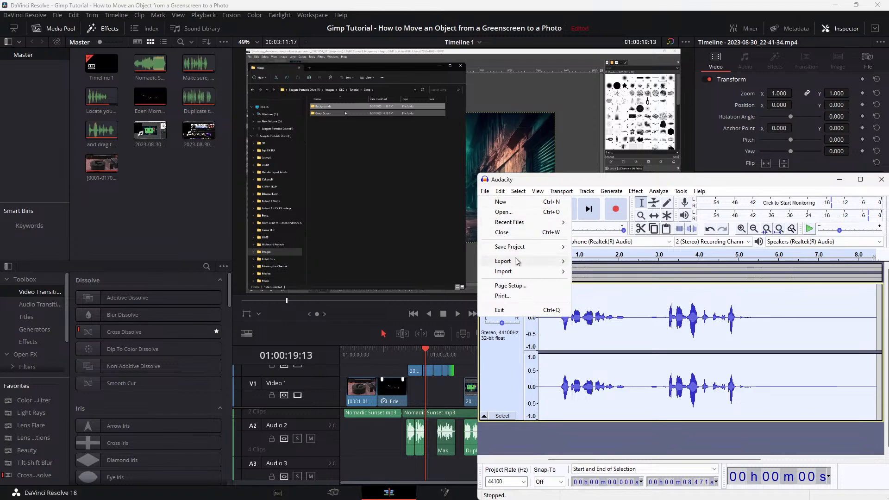
pyautogui.moveTo(530, 265)
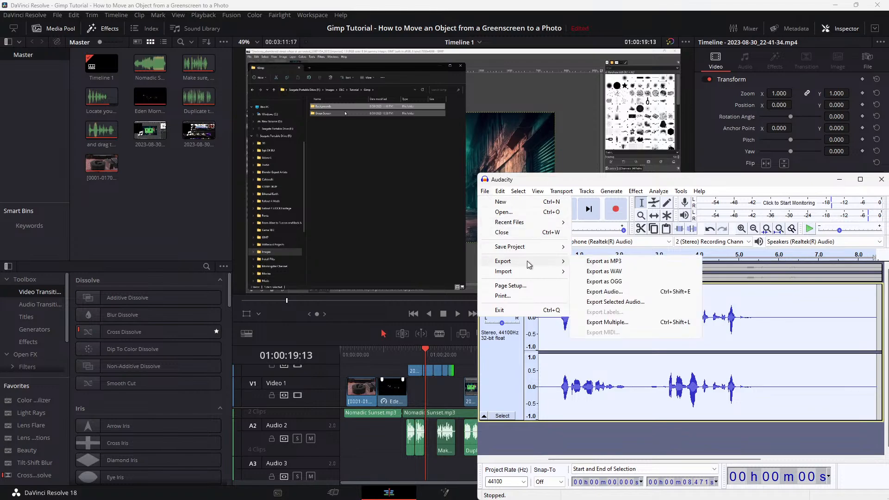
pyautogui.click(616, 273)
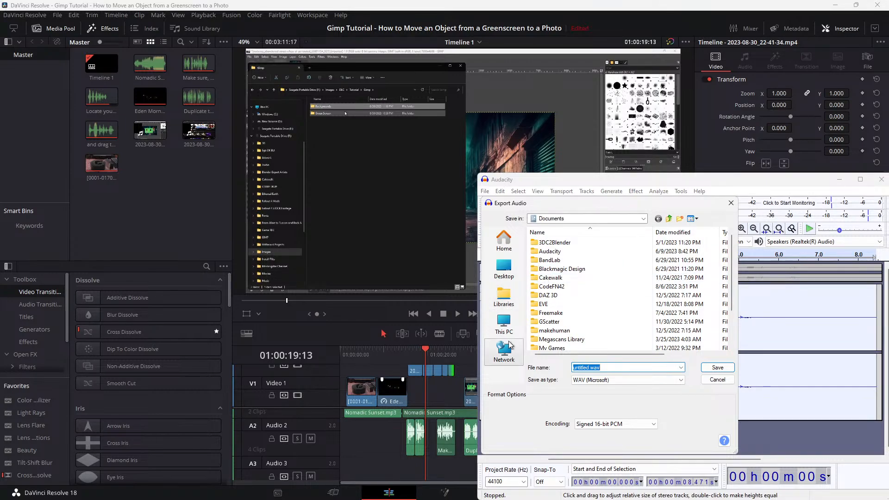
pyautogui.click(505, 324)
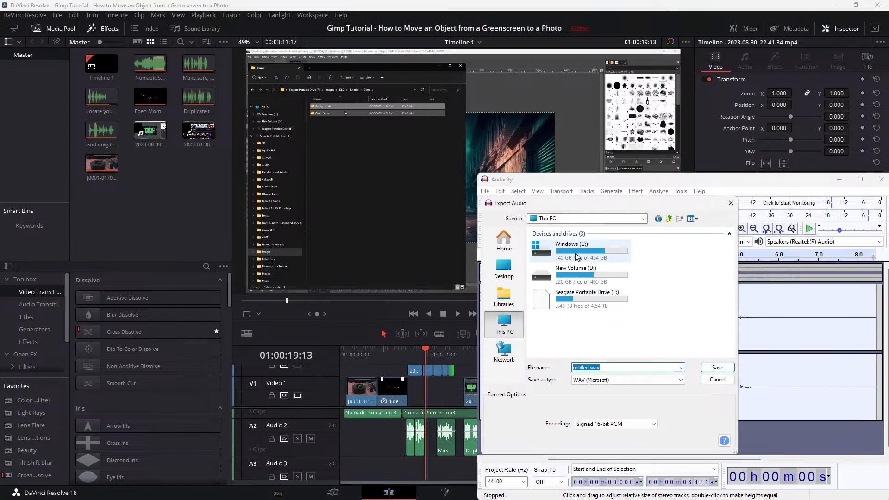
pyautogui.doubleClick(569, 293)
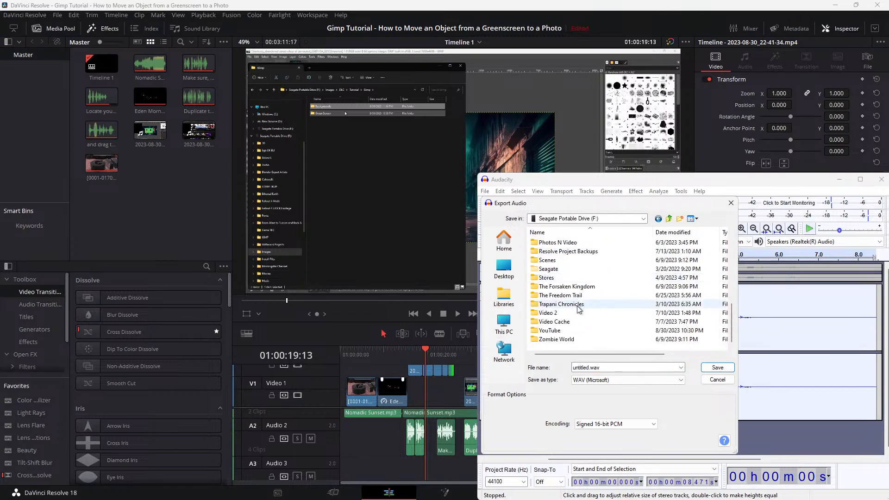
pyautogui.doubleClick(576, 332)
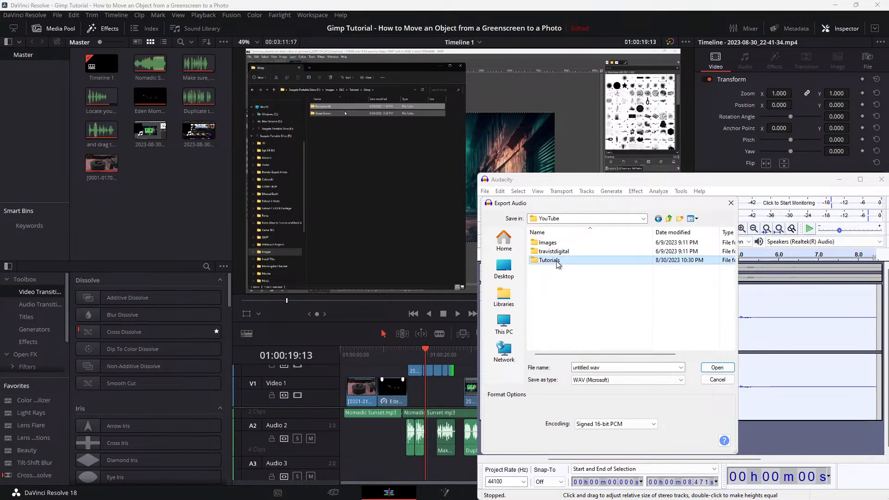
pyautogui.doubleClick(558, 261)
pyautogui.doubleClick(560, 246)
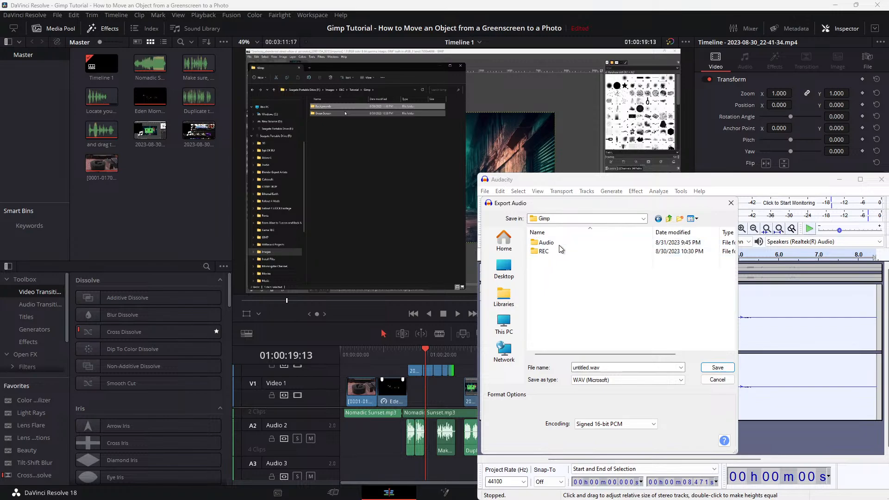
pyautogui.doubleClick(560, 246)
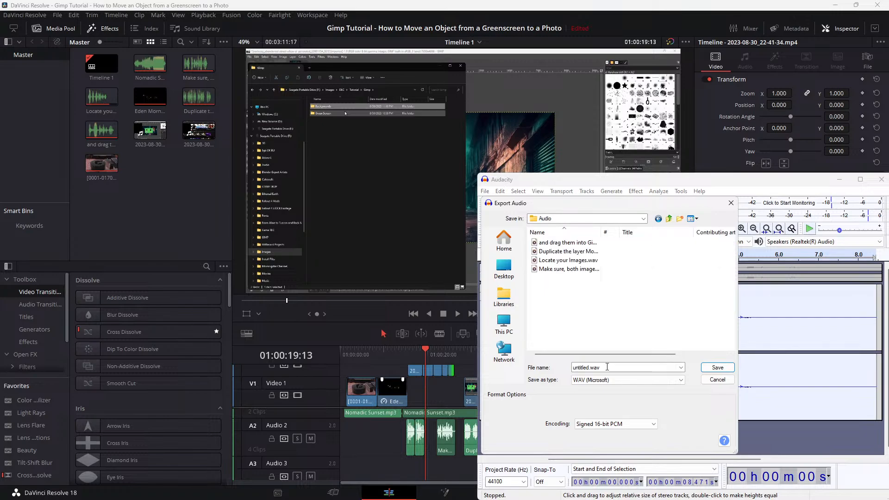
# Name the export "EMLocate your ImagesEM.wav", based on the existing Locate your Images file, and save it with empty metadata tags
pyautogui.click(572, 262)
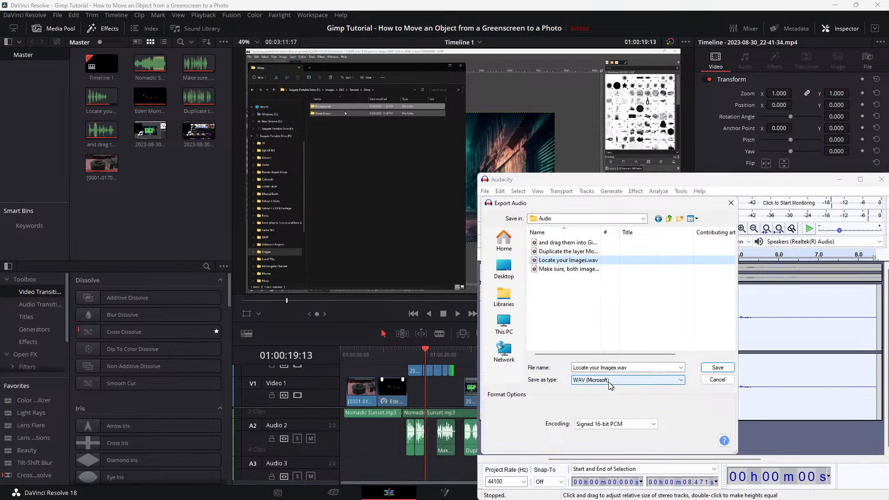
pyautogui.click(601, 368)
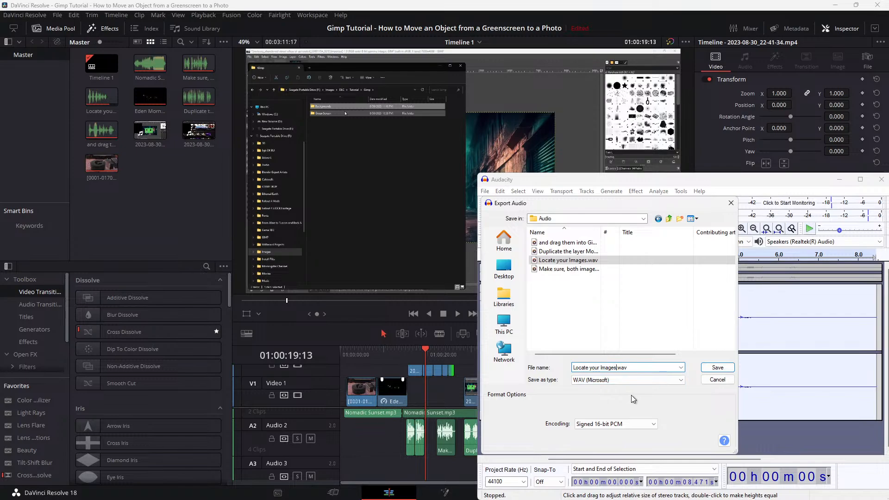
pyautogui.write('EM')
pyautogui.write('EM')
pyautogui.click(721, 368)
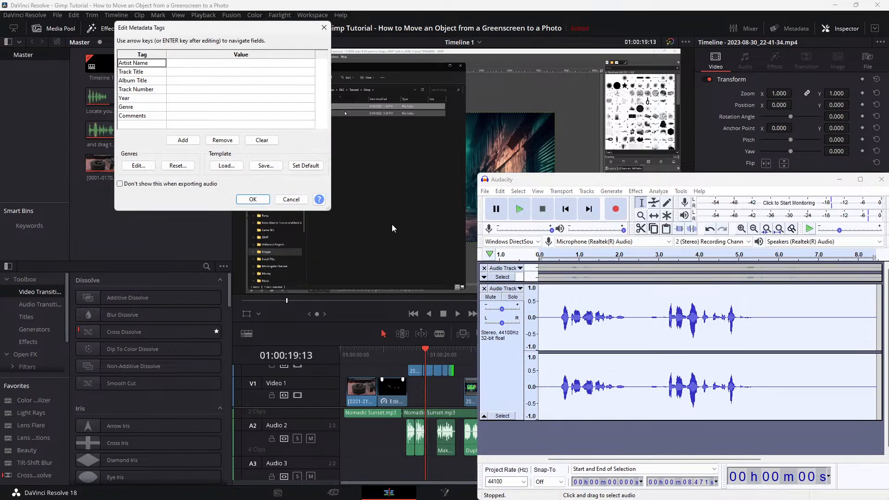
pyautogui.click(251, 199)
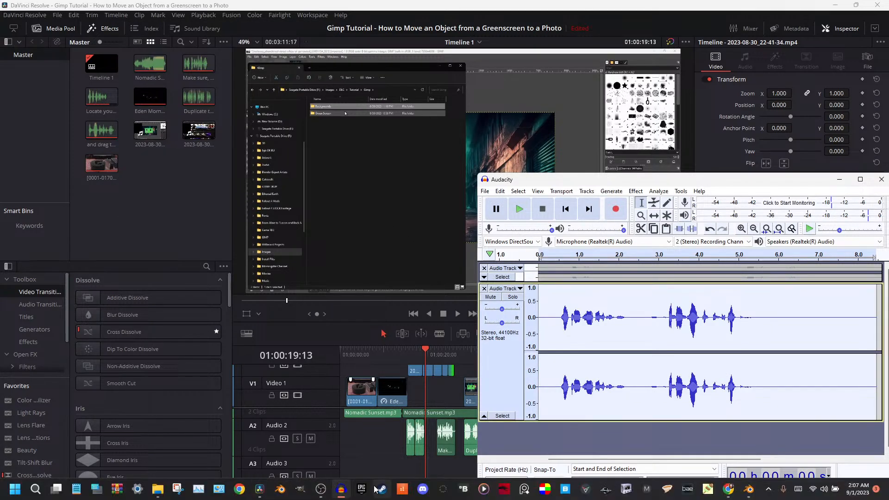
# Launch Cakewalk and briefly play "EMLocate your ImagesEM.wav" from the F: drive's YouTube\Tutorials\Gimp\Audio folder in File Explorer
pyautogui.click(402, 489)
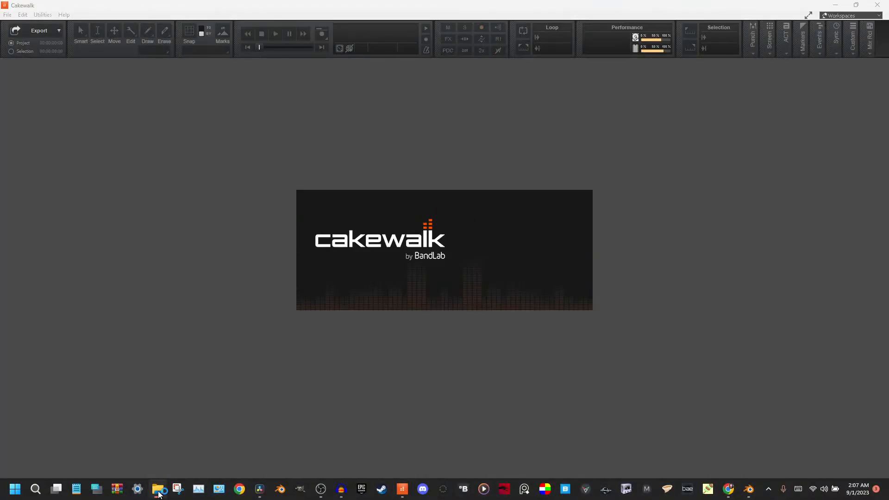
pyautogui.rightClick(158, 490)
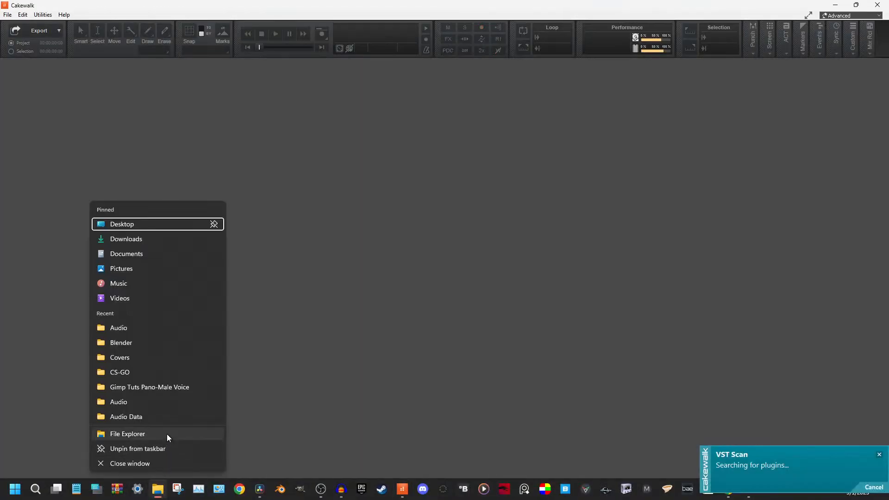
pyautogui.click(167, 435)
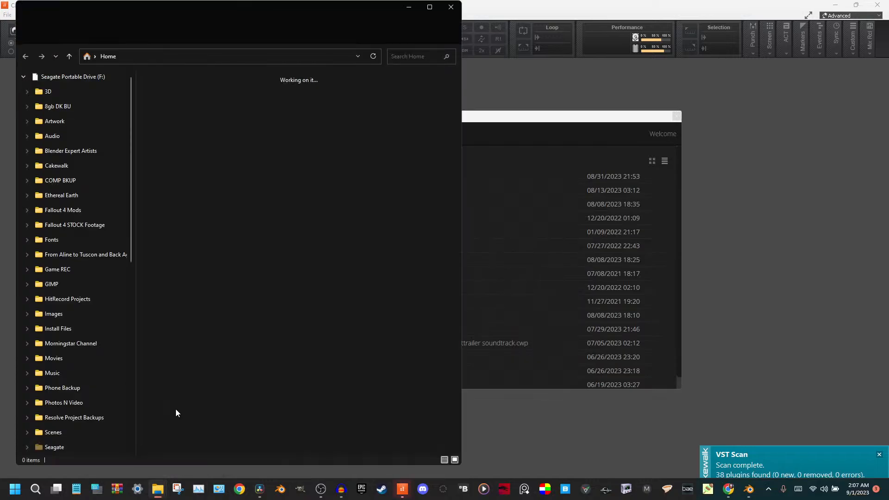
pyautogui.click(84, 329)
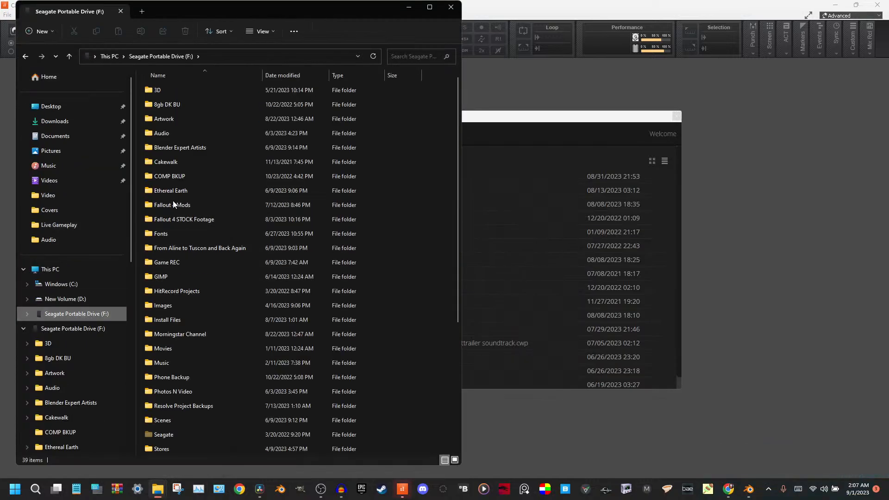
pyautogui.scroll(-5, 164, 411)
pyautogui.click(188, 348)
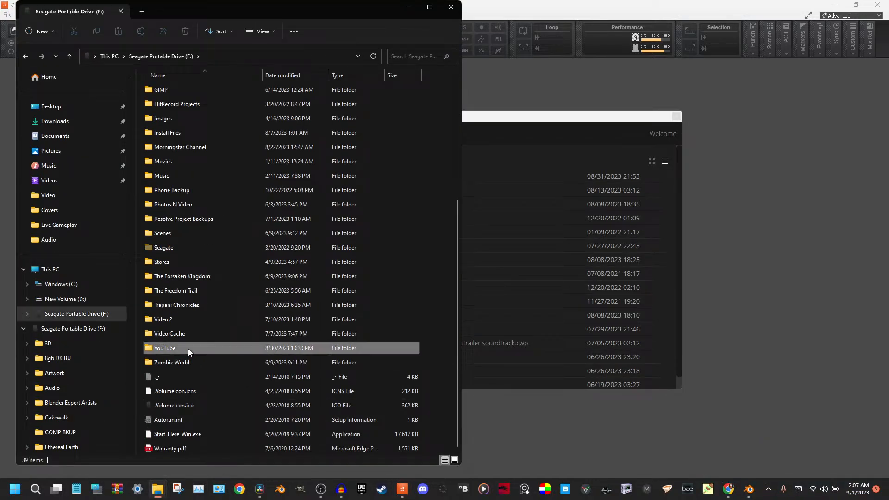
pyautogui.doubleClick(188, 349)
pyautogui.doubleClick(184, 95)
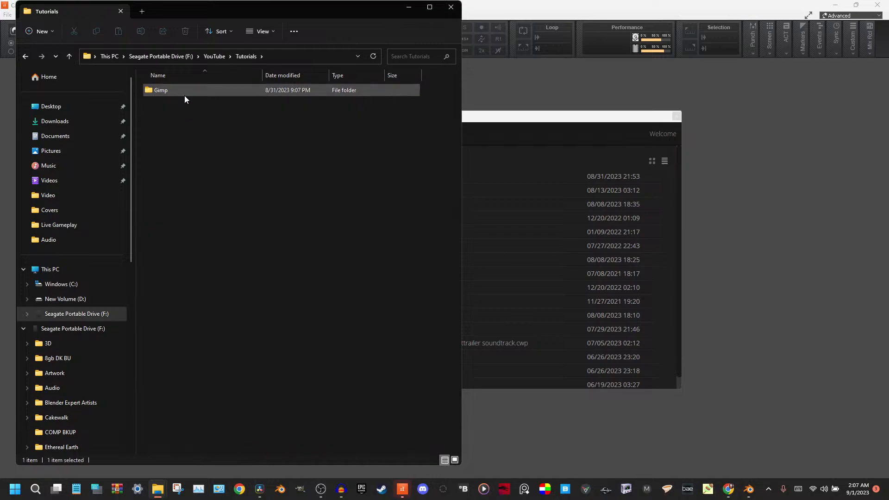
pyautogui.doubleClick(185, 96)
pyautogui.doubleClick(185, 95)
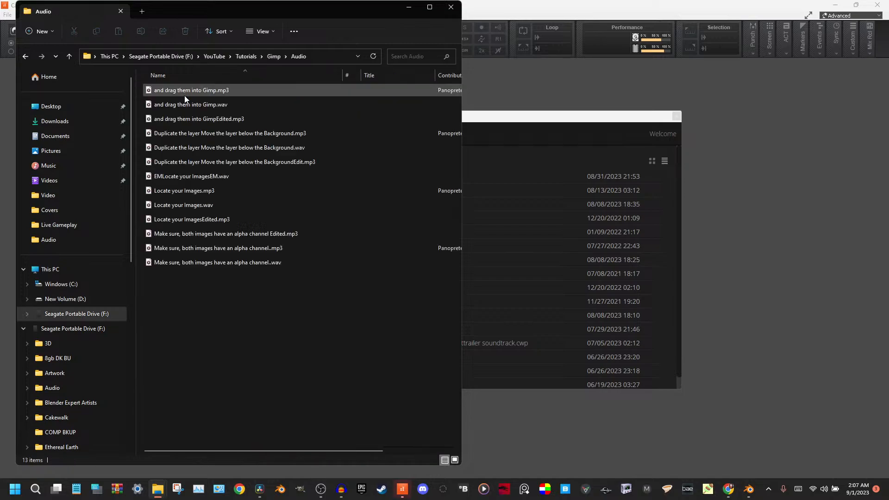
pyautogui.doubleClick(198, 178)
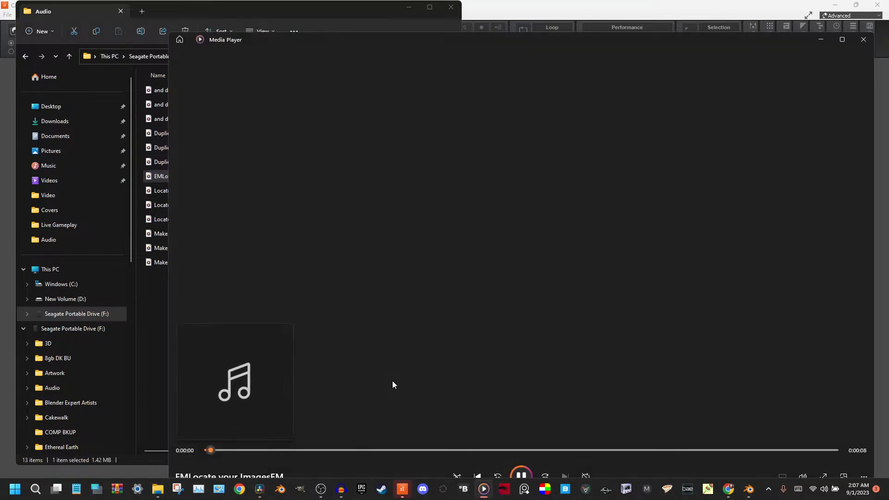
pyautogui.click(864, 40)
# Open the recent Cakewalk project Gimp Tuts Pano-Male Voice.cwp and delete all clips from its three tracks
pyautogui.click(510, 119)
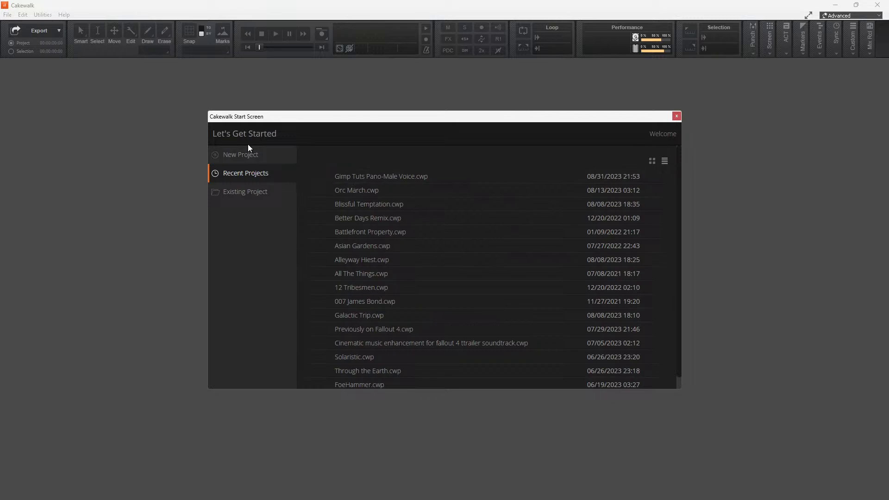
pyautogui.click(357, 177)
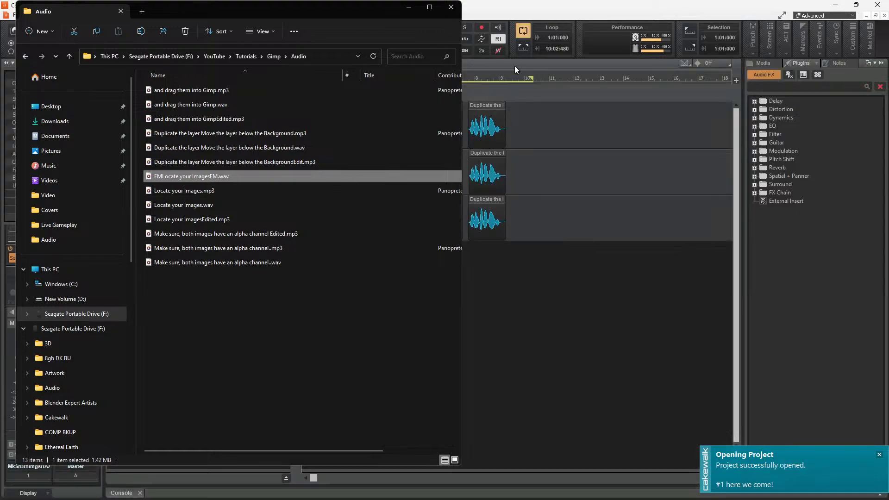
pyautogui.click(517, 64)
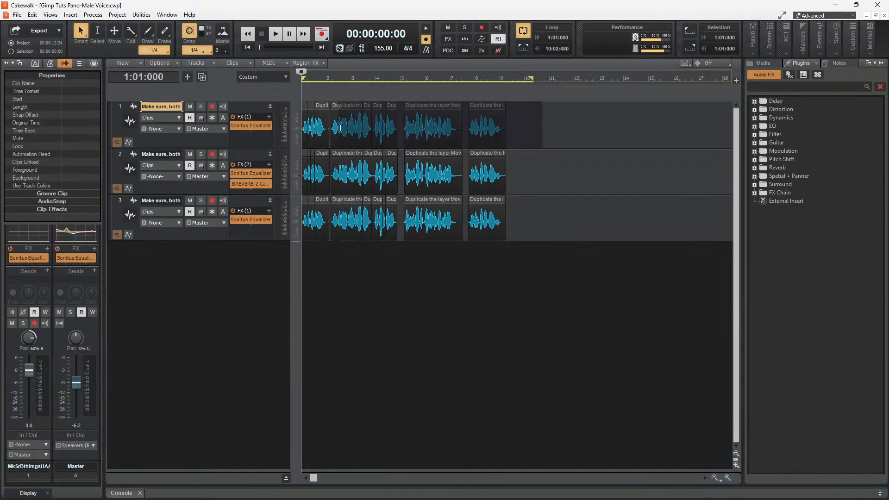
pyautogui.hotkey('ctrl', 'a')
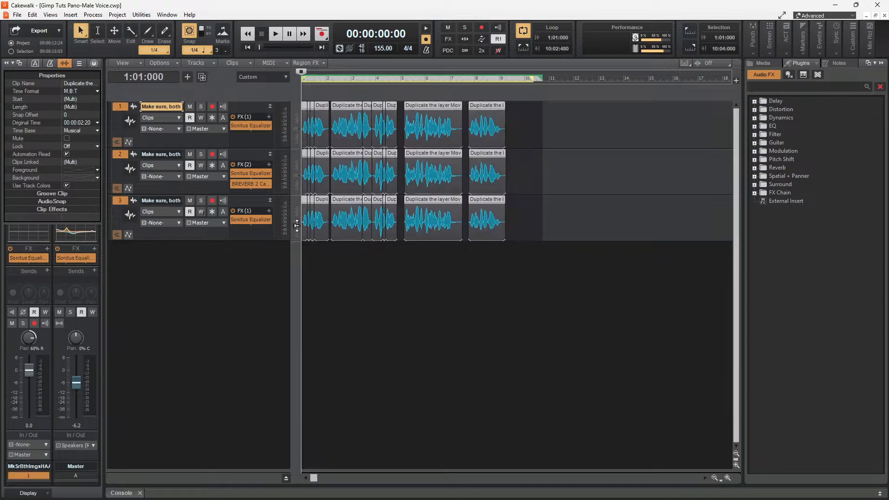
pyautogui.press('Delete')
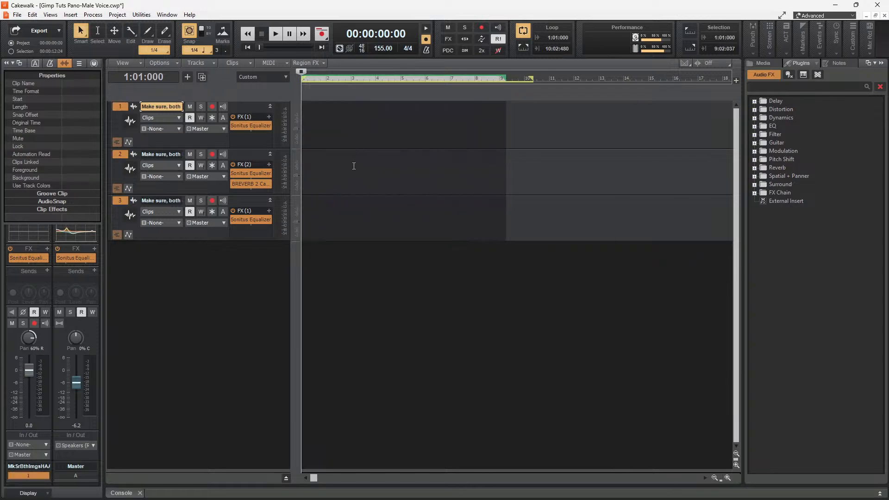
# Bring "EMLocate your ImagesEM.wav" from File Explorer into the Cakewalk project at the start of track 1
pyautogui.hotkey('alt', 'Tab')
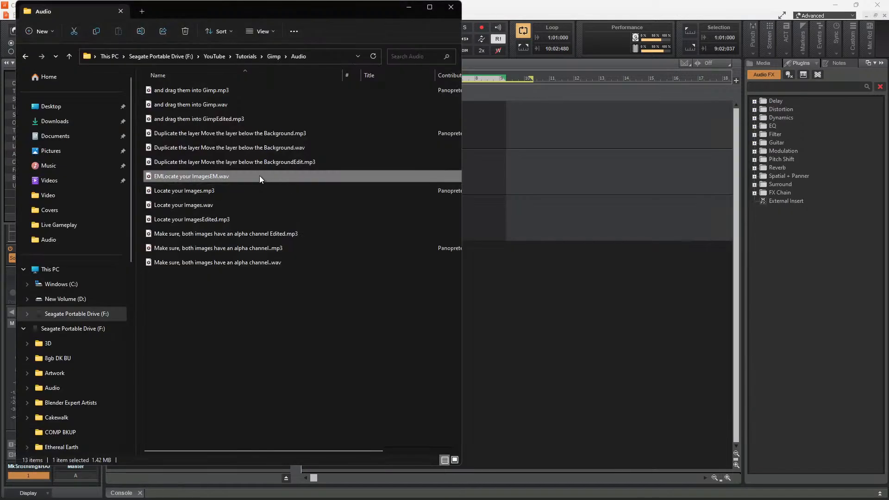
pyautogui.moveTo(176, 177); pyautogui.dragTo(543, 205)
pyautogui.moveTo(554, 138); pyautogui.dragTo(554, 138)
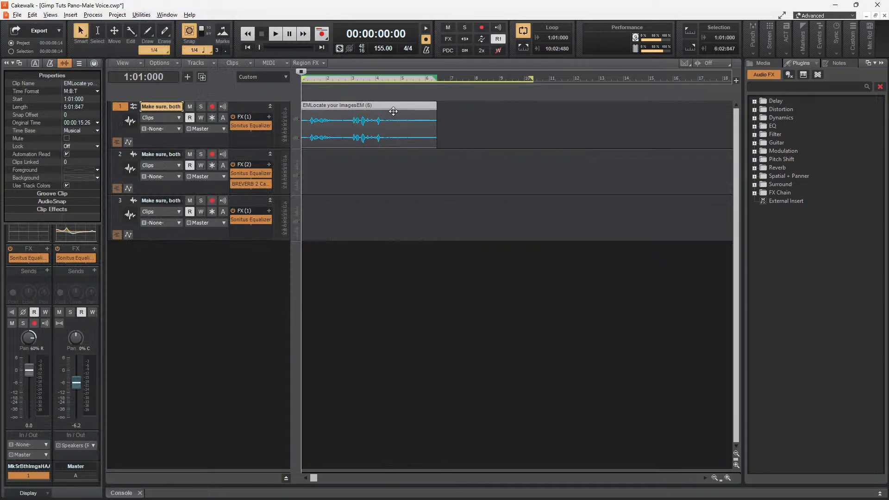
# Copy the track 1 clip onto tracks 2 and 3, and shift the track 2 copy to start at 1:01:060
pyautogui.moveTo(356, 107); pyautogui.dragTo(338, 205)
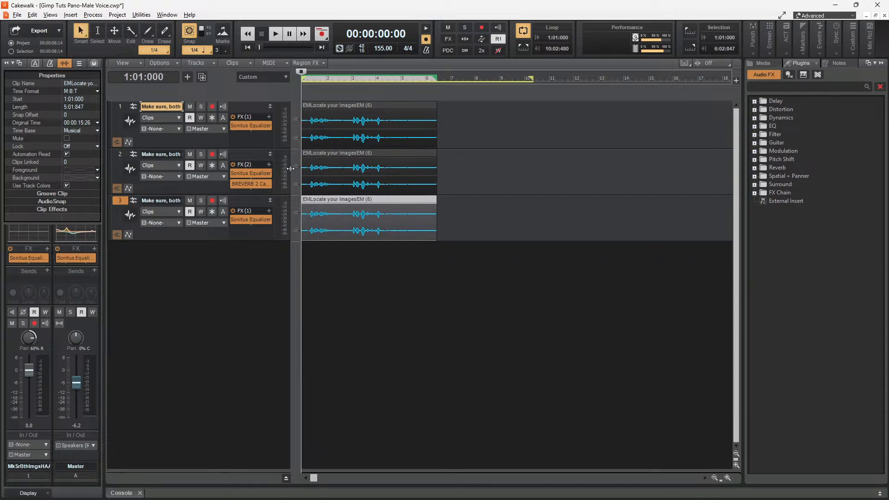
pyautogui.scroll(6, 312, 161)
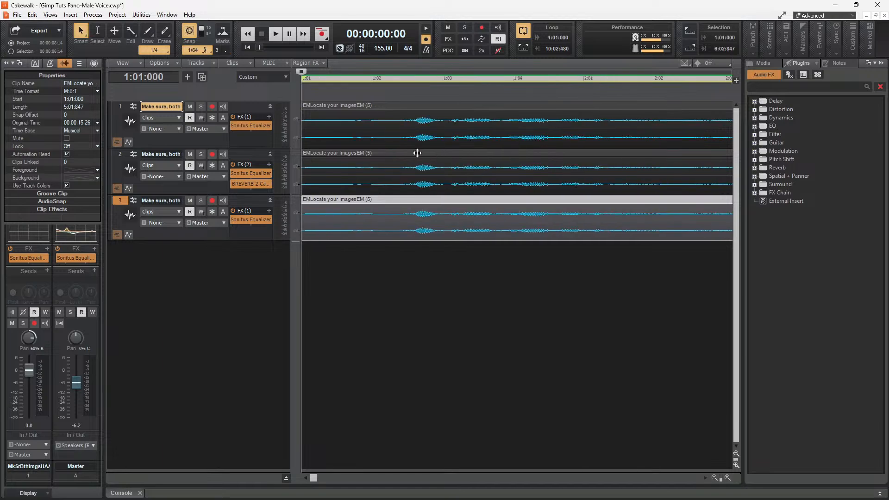
pyautogui.moveTo(418, 153); pyautogui.dragTo(422, 153)
# Play back the three layered clips from the beginning to check how the offset voice sounds
pyautogui.press('space')
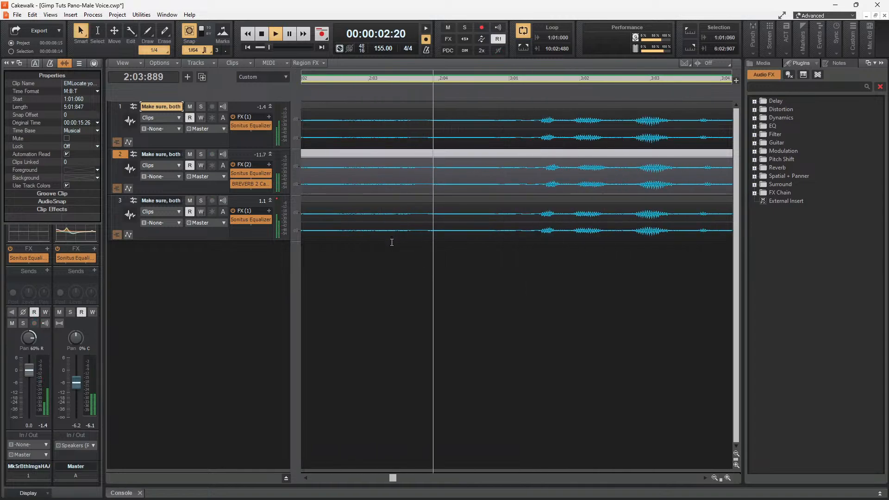
pyautogui.scroll(-5, 408, 246)
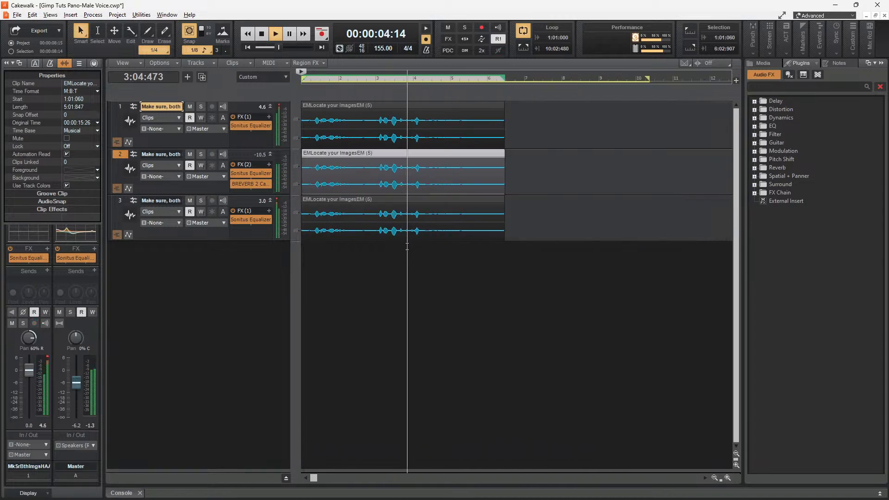
pyautogui.press('space')
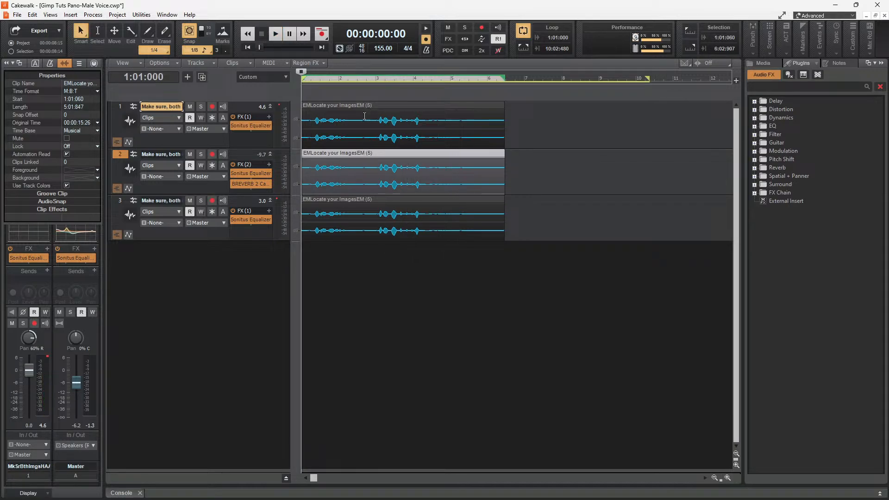
# Trim the beginning of the clips on all three tracks so they start at 1:02:000, and listen to the opening
pyautogui.click(364, 116)
pyautogui.keyDown('ctrl'); pyautogui.click(330, 155); pyautogui.keyUp('ctrl')
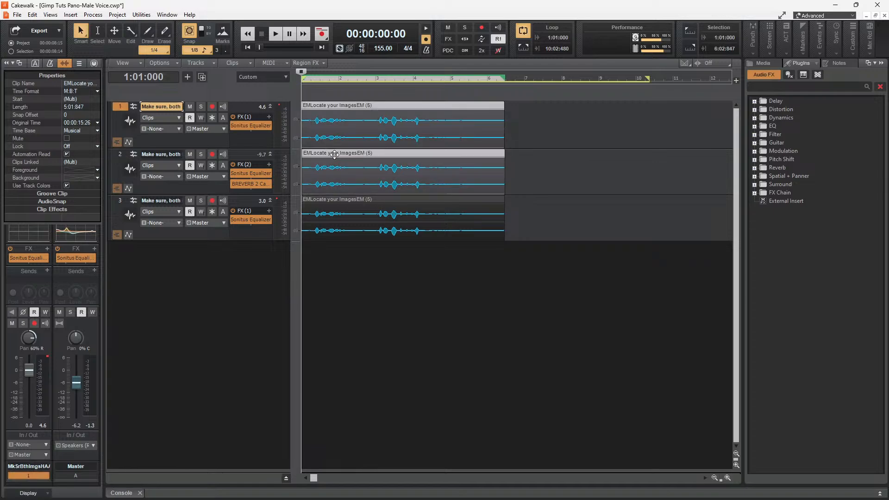
pyautogui.keyDown('ctrl'); pyautogui.click(339, 201); pyautogui.keyUp('ctrl')
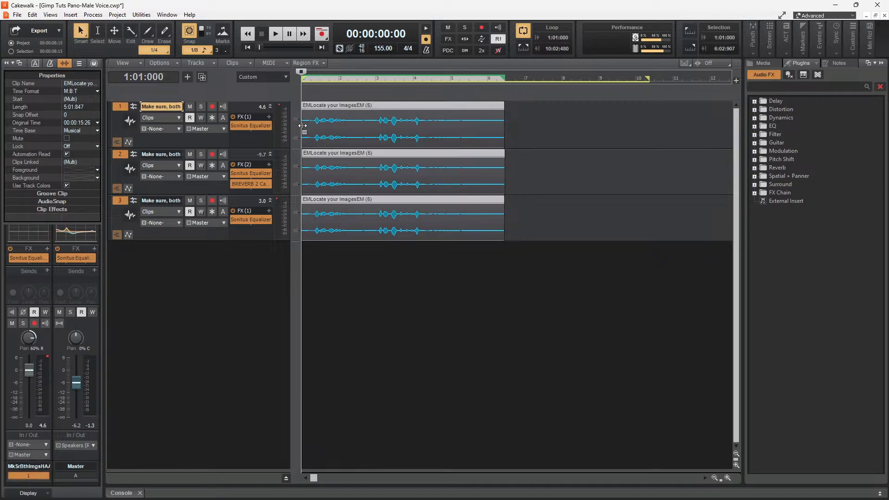
pyautogui.moveTo(302, 123); pyautogui.dragTo(308, 123)
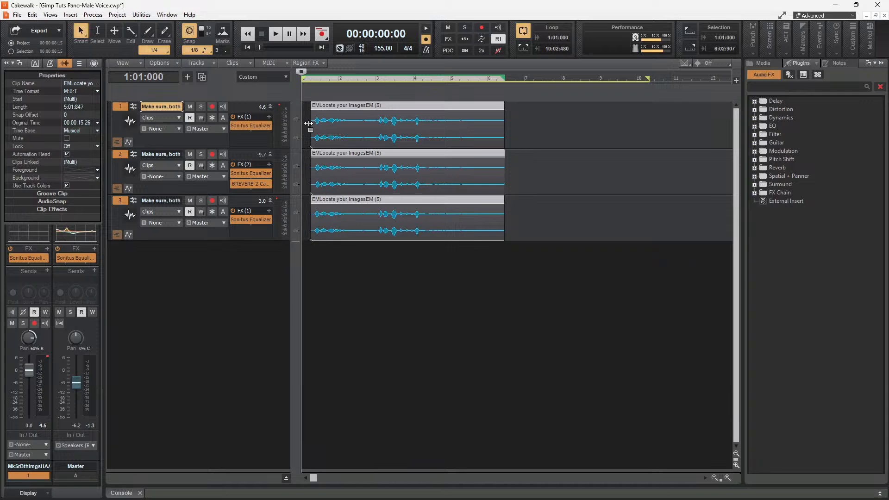
pyautogui.press('space')
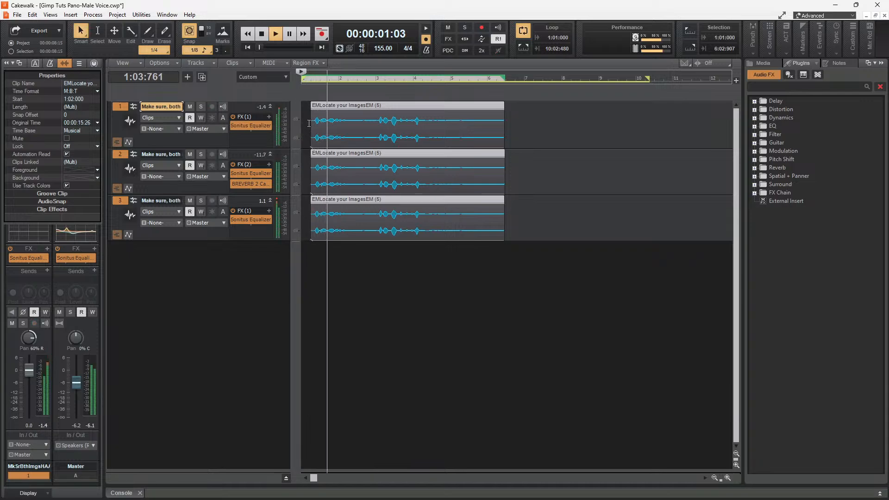
pyautogui.press('space')
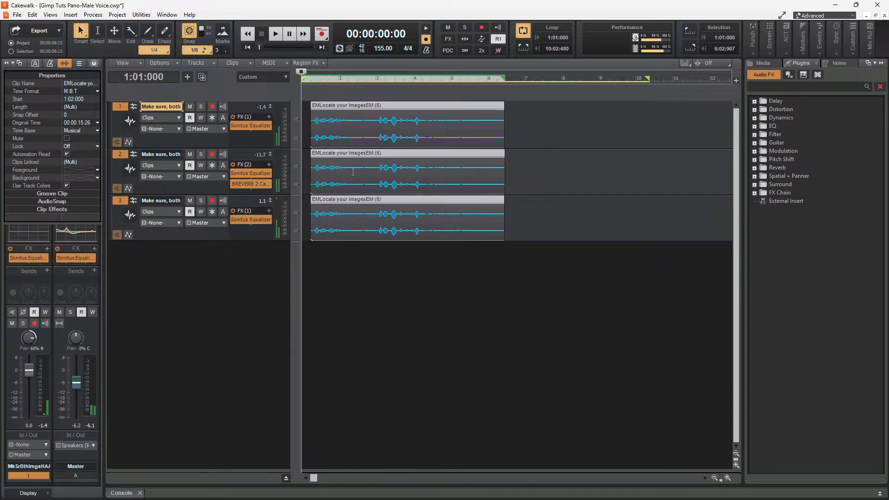
pyautogui.press('space')
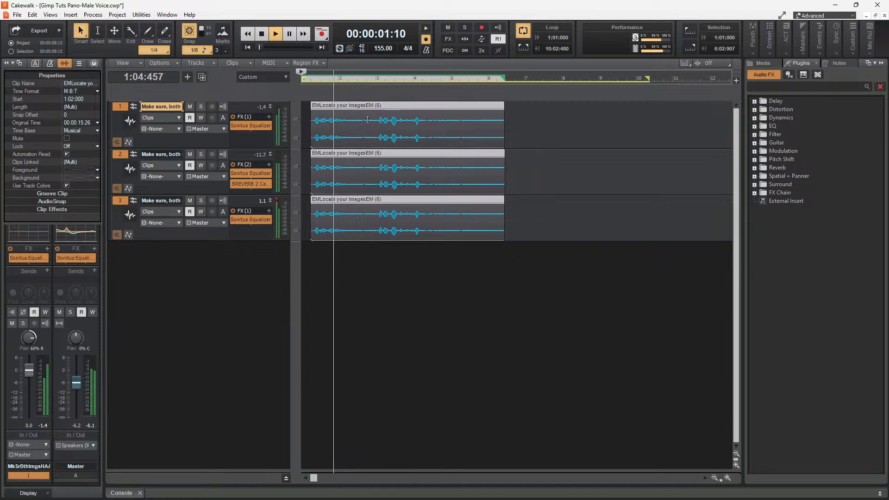
pyautogui.press('space')
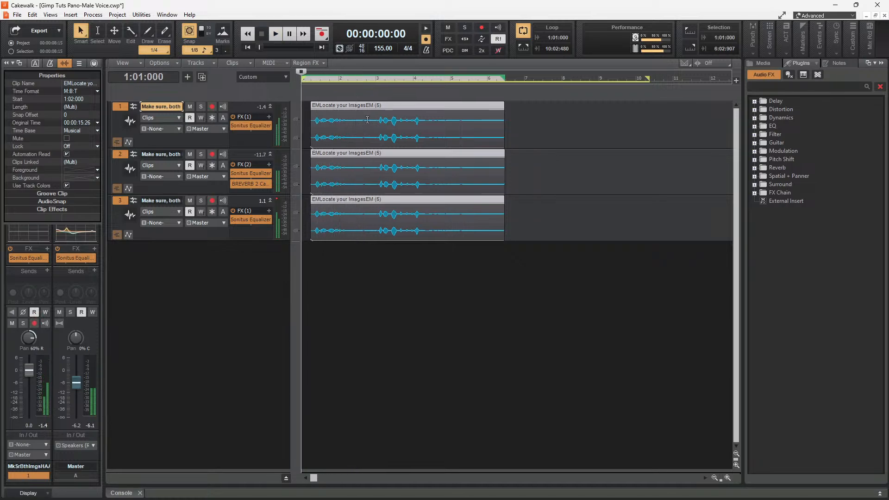
# Split all three clips at 2:03:480 and trim the second segments so they start at 3:01:000
pyautogui.keyDown('alt'); pyautogui.click(367, 120); pyautogui.keyUp('alt')
pyautogui.click(378, 110)
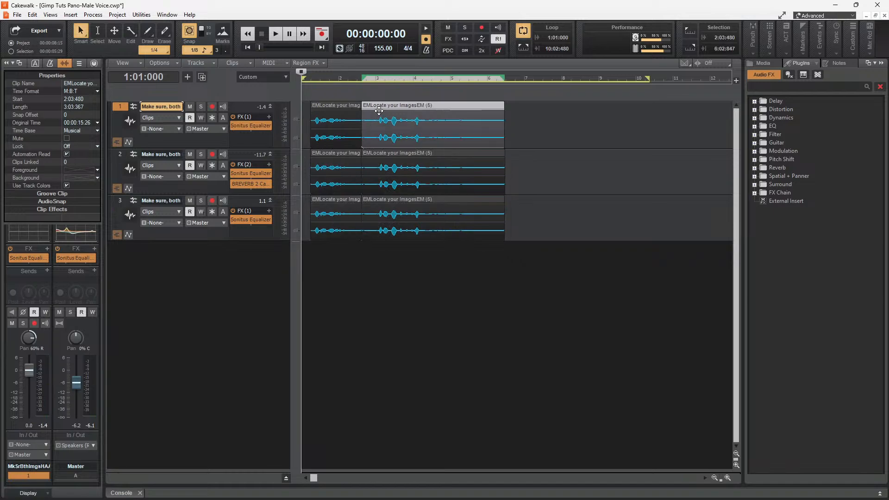
pyautogui.keyDown('ctrl'); pyautogui.click(381, 153); pyautogui.keyUp('ctrl')
pyautogui.keyDown('ctrl'); pyautogui.click(379, 199); pyautogui.keyUp('ctrl')
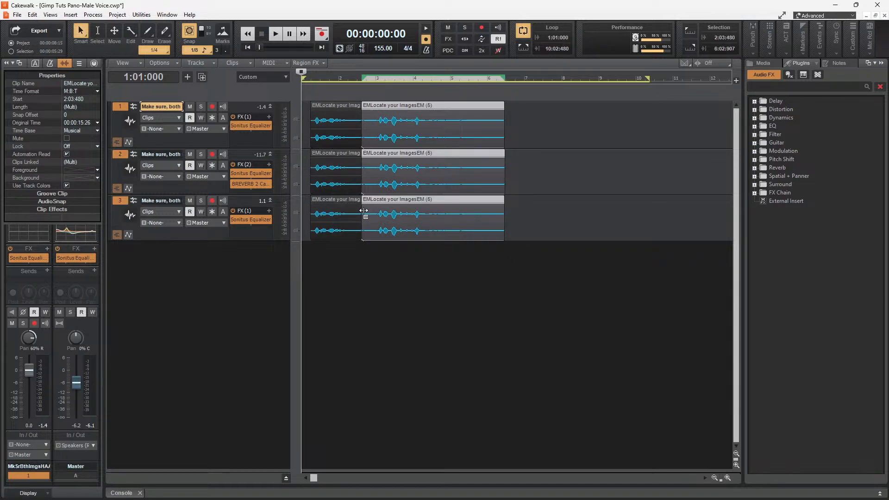
pyautogui.moveTo(363, 208); pyautogui.dragTo(376, 206)
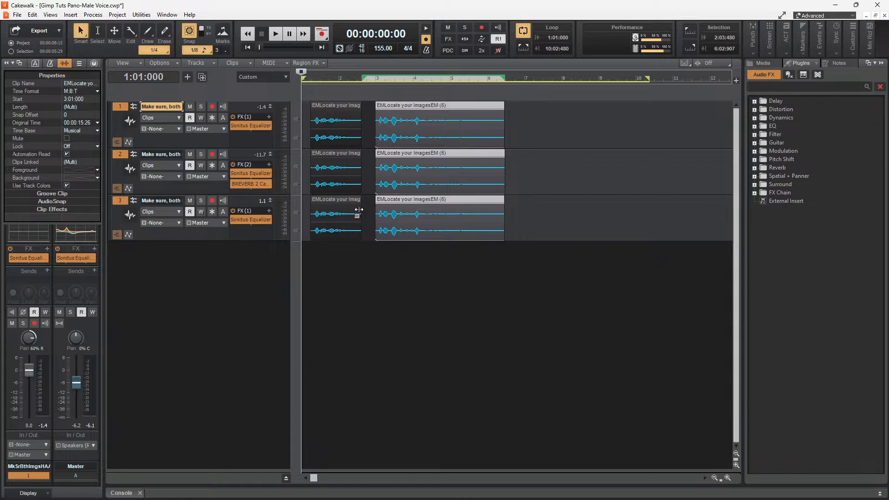
# Play back the edit and trim the ends of the three second segments to a length of 1:03:480
pyautogui.press('space')
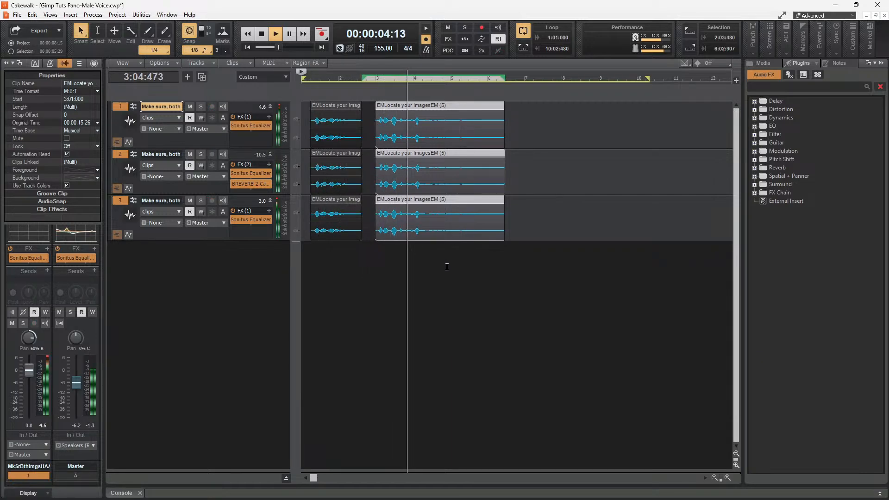
pyautogui.press('space')
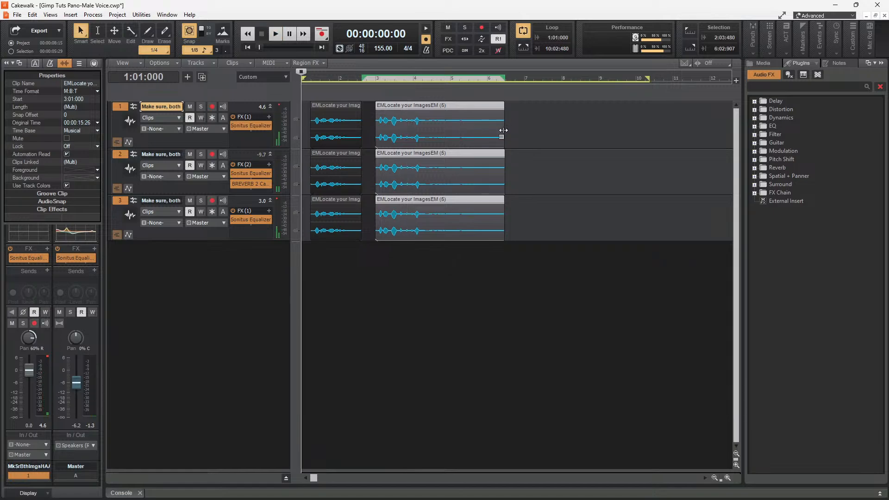
pyautogui.moveTo(504, 134); pyautogui.dragTo(444, 135)
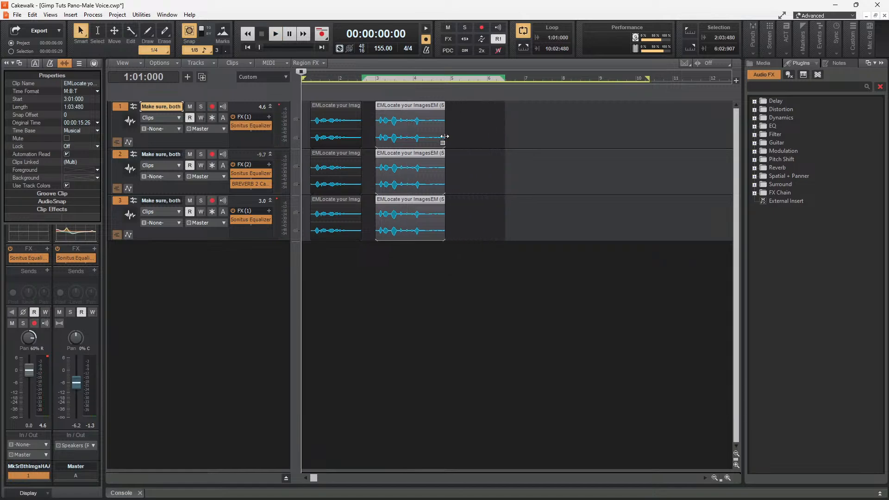
# Set the playback loop from 1:01:000 to 5:02:480 and listen to the trimmed voice-over
pyautogui.press('space')
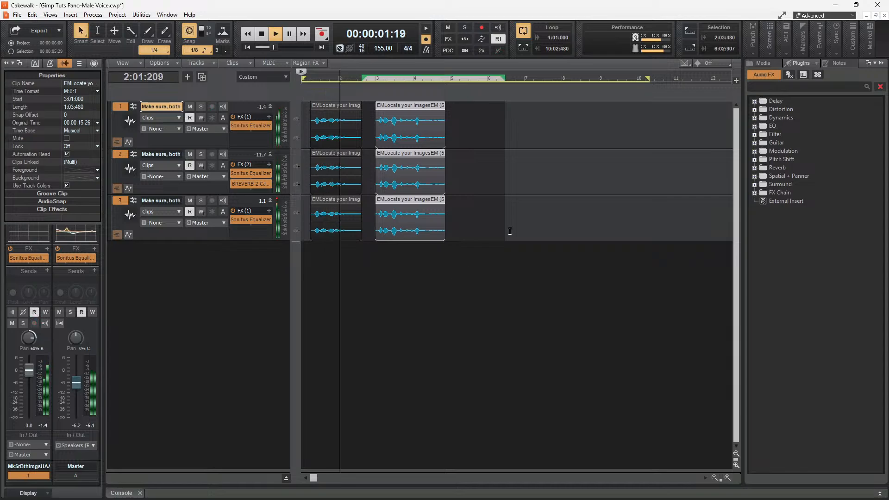
pyautogui.click(524, 48)
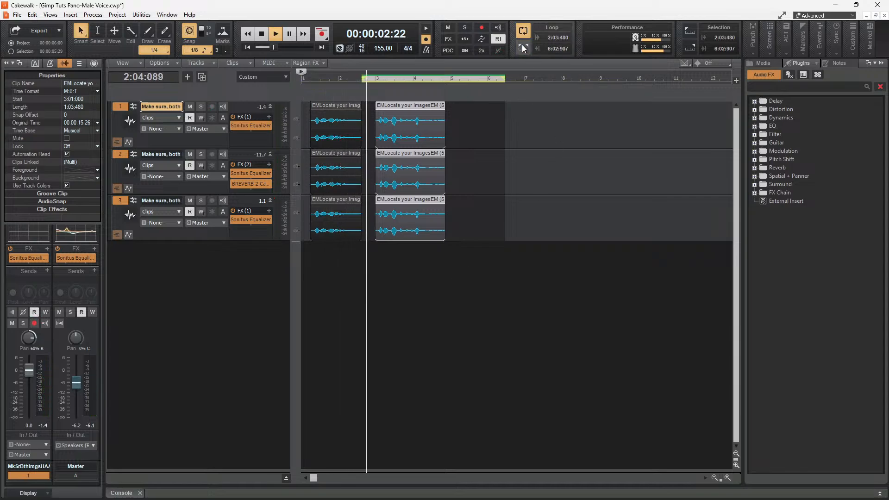
pyautogui.click(524, 48)
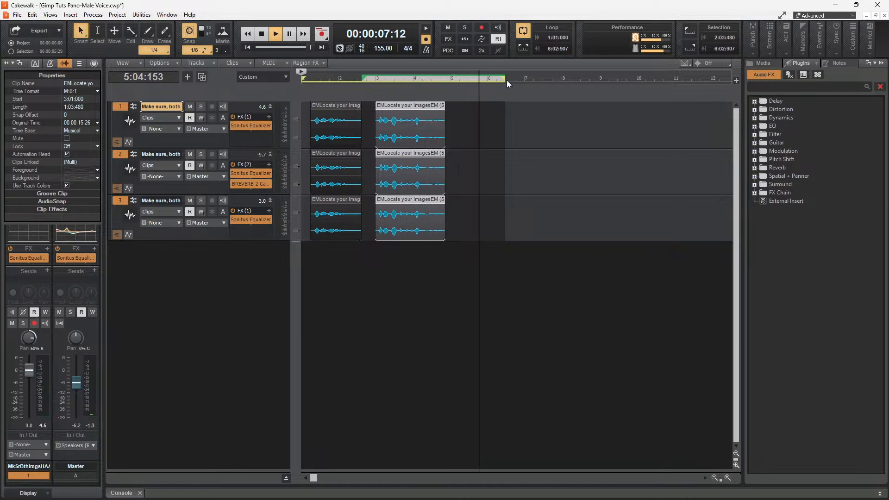
pyautogui.moveTo(507, 81); pyautogui.dragTo(463, 86)
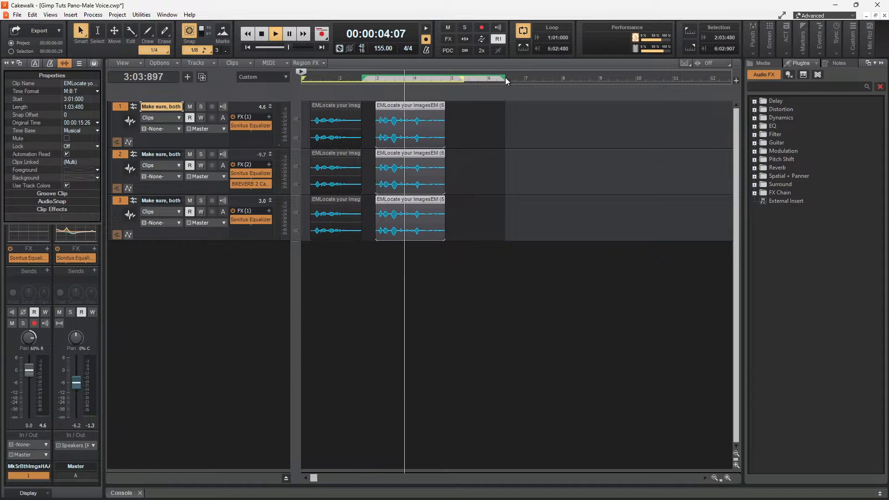
pyautogui.press('space')
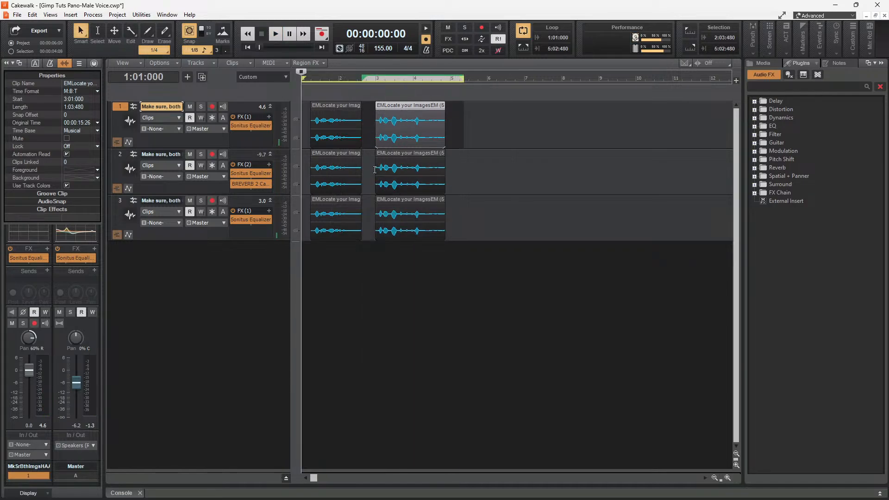
pyautogui.press('space')
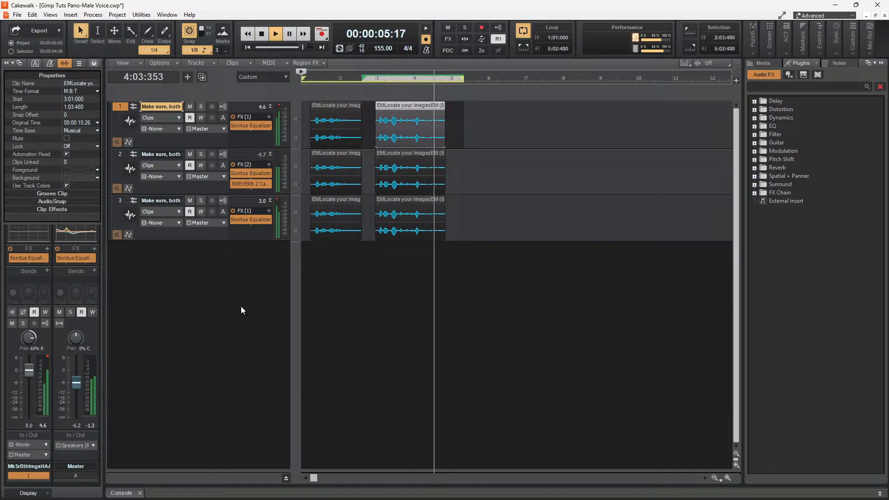
pyautogui.press('space')
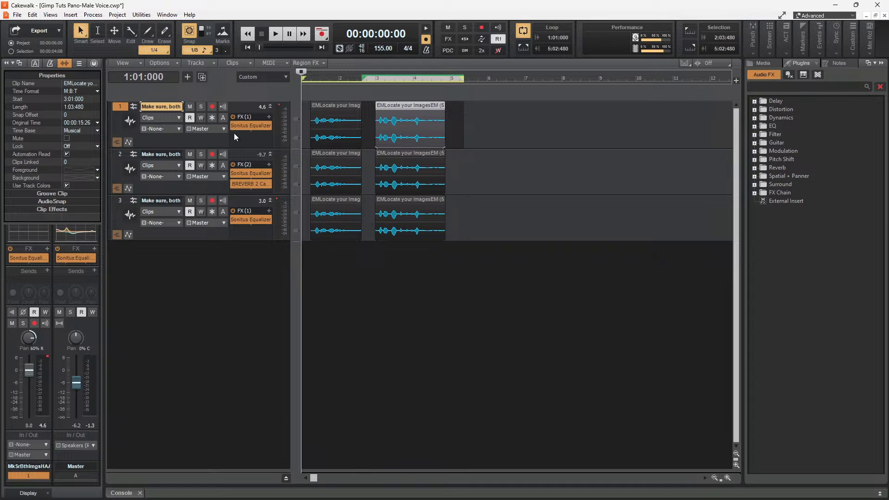
# Start an audio export and name it "EMLocate your ImagesEMEdit.wav" in the Gimp Audio folder, based on the existing EMLocate your ImagesEM.wav
pyautogui.hotkey('alt', 'f')
pyautogui.moveTo(61, 118)
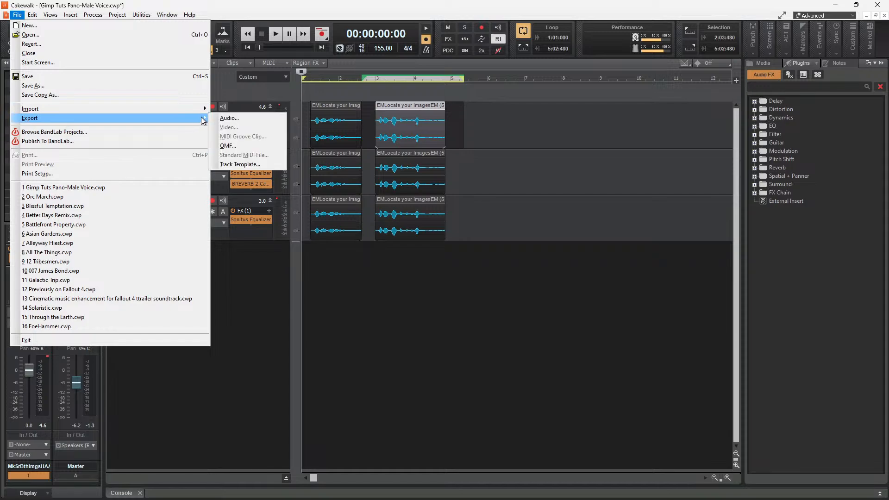
pyautogui.click(229, 118)
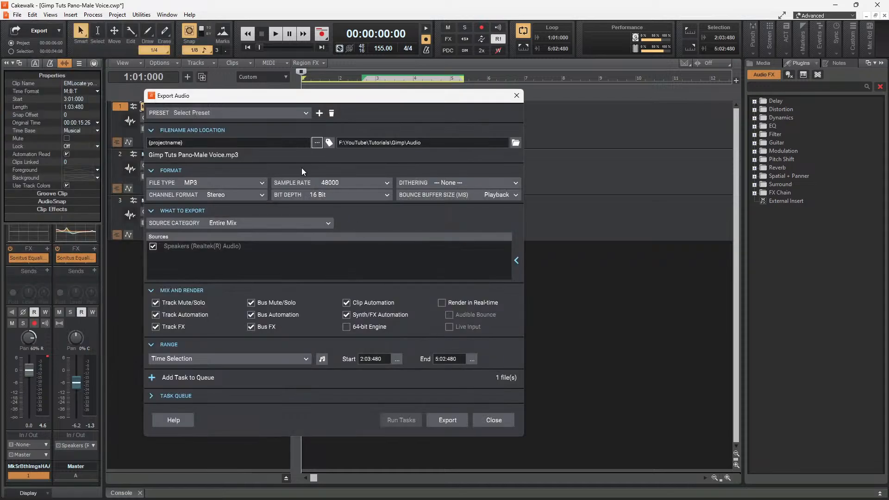
pyautogui.click(316, 143)
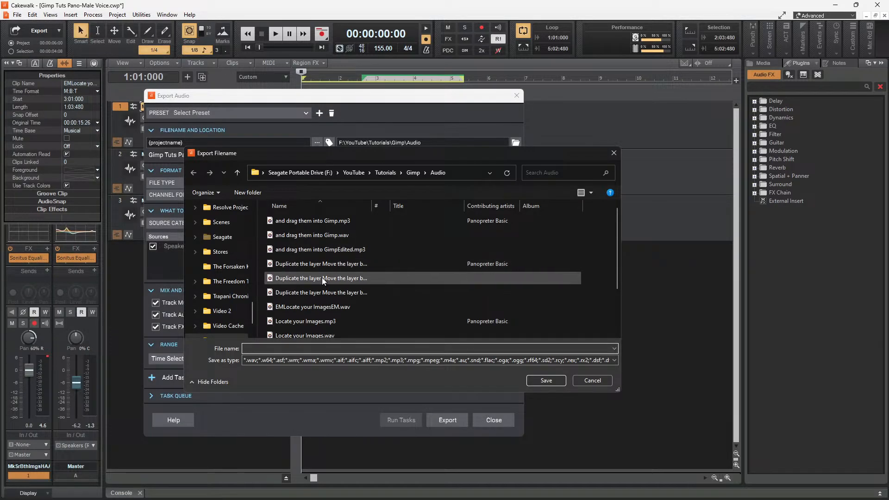
pyautogui.click(324, 306)
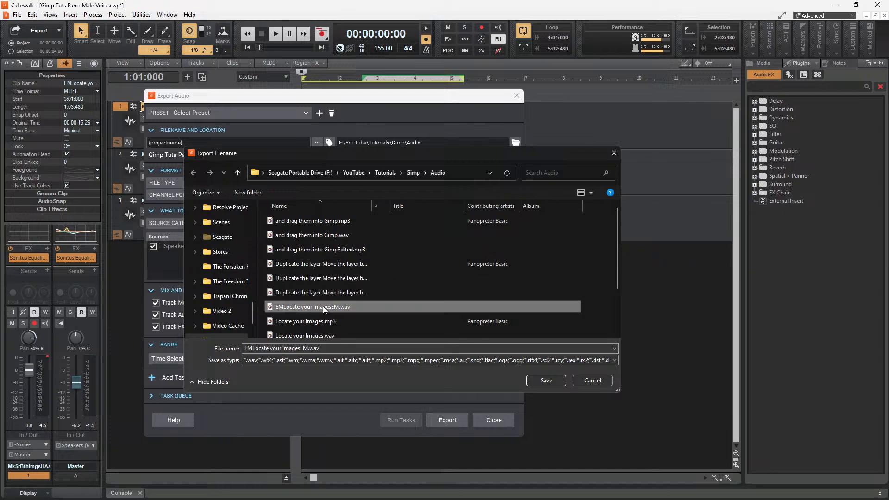
pyautogui.tripleClick(310, 348)
pyautogui.click(309, 348)
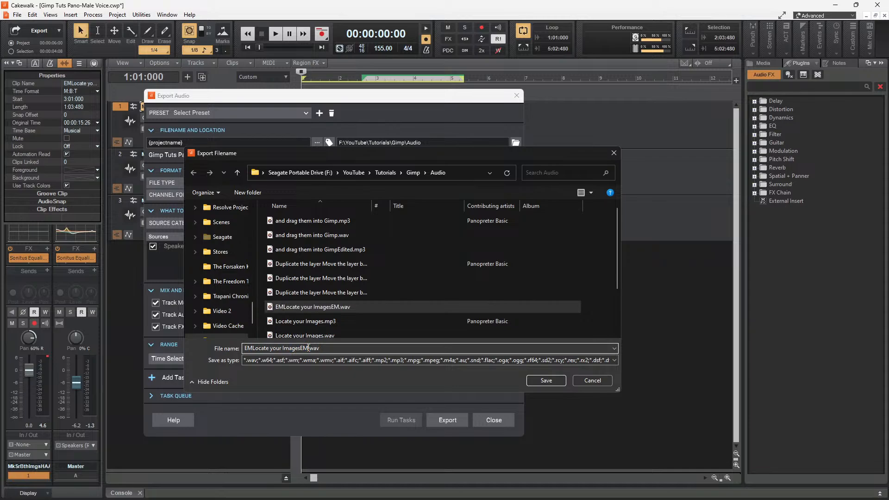
pyautogui.write('Edit')
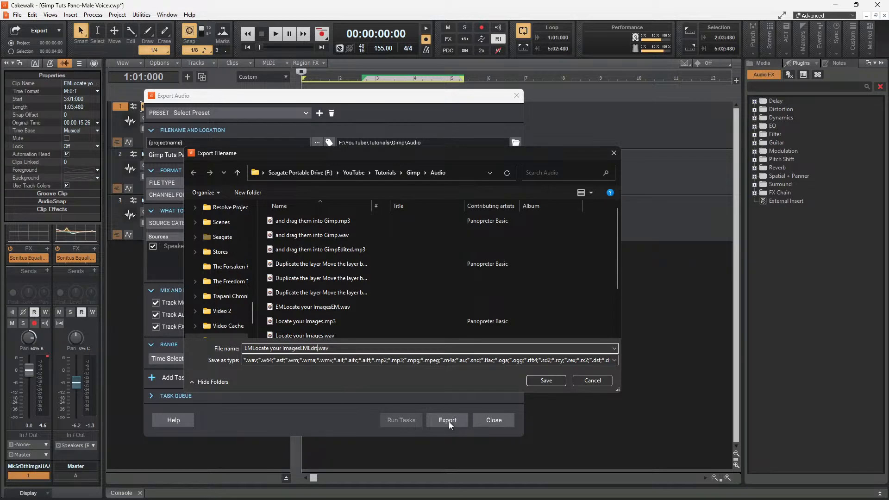
pyautogui.click(544, 380)
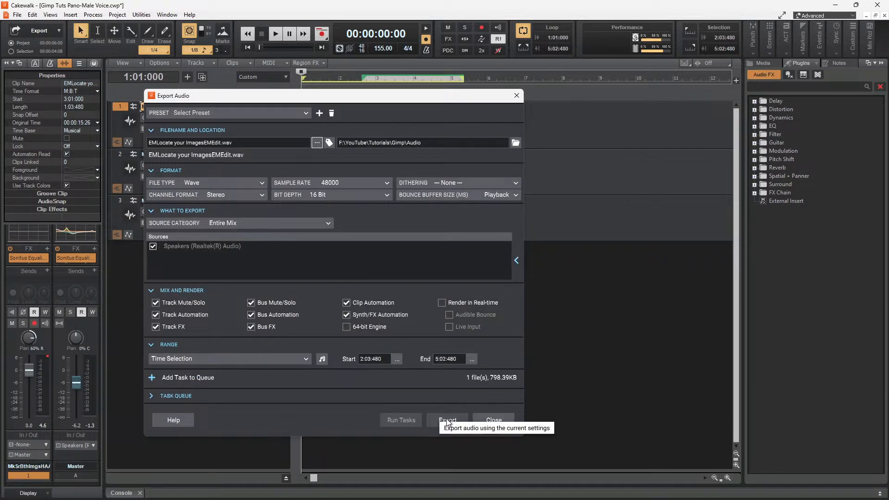
# Set the file type to MP3, rename the file EMLocate your ImagesEMEdit.mp3 and export it with quality 1
pyautogui.click(265, 182)
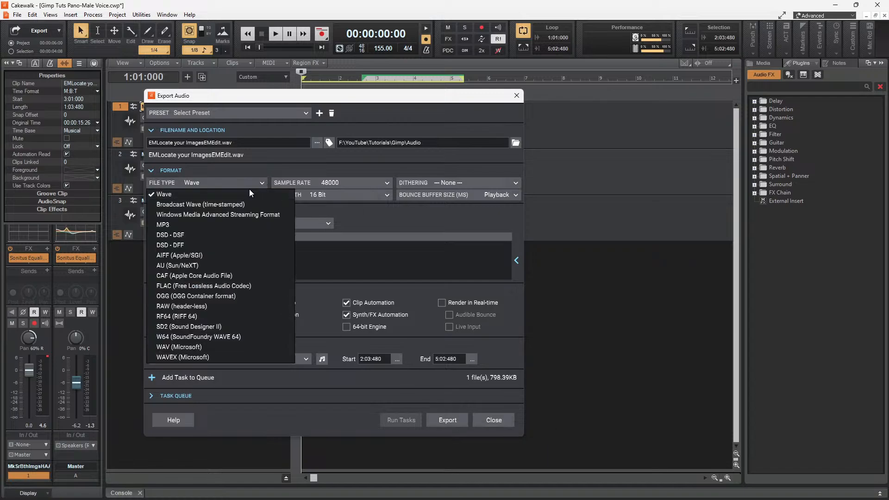
pyautogui.click(234, 225)
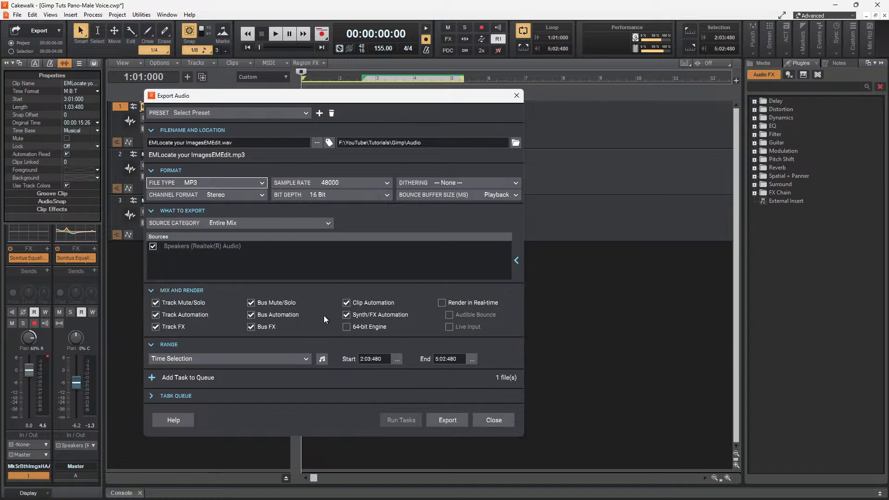
pyautogui.doubleClick(253, 143)
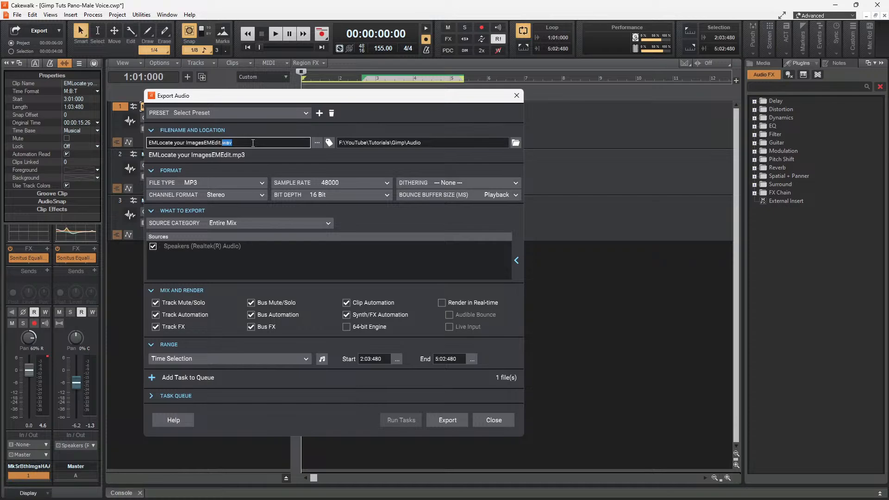
pyautogui.write('mp3')
pyautogui.click(448, 420)
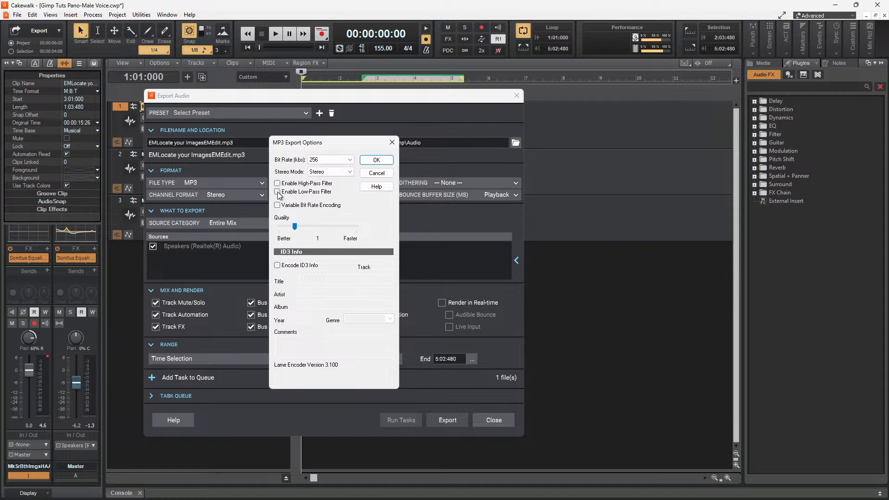
pyautogui.press('Return')
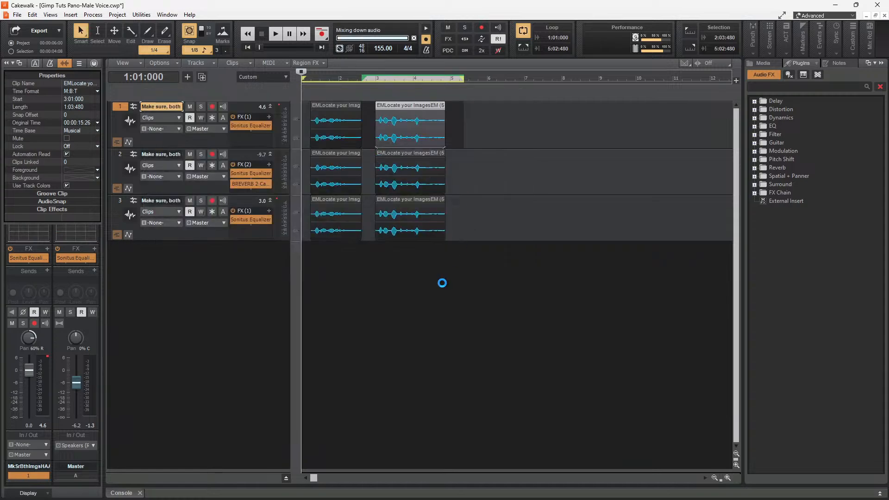
# Switch to DaVinci Resolve and place EMLocate your ImagesEMEdit.mp3 from the Audio folder on Audio 3, beneath the first Audio 2 clips
pyautogui.click(835, 5)
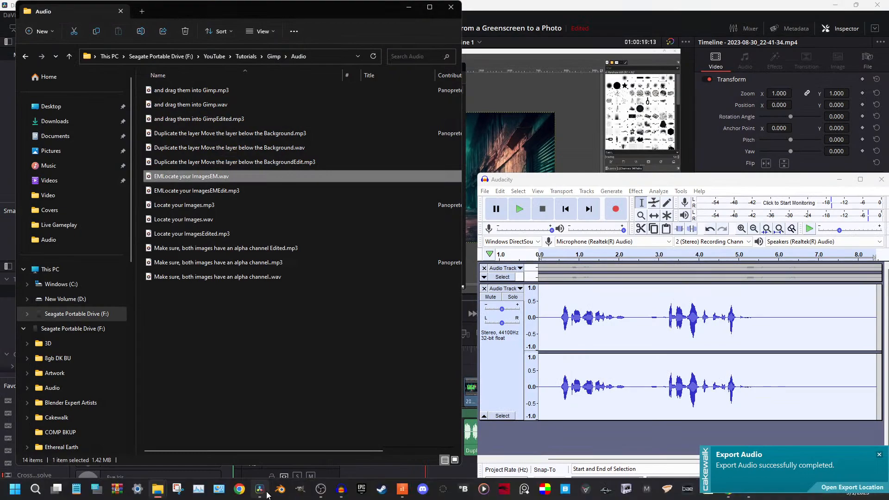
pyautogui.click(263, 492)
pyautogui.moveTo(227, 498)
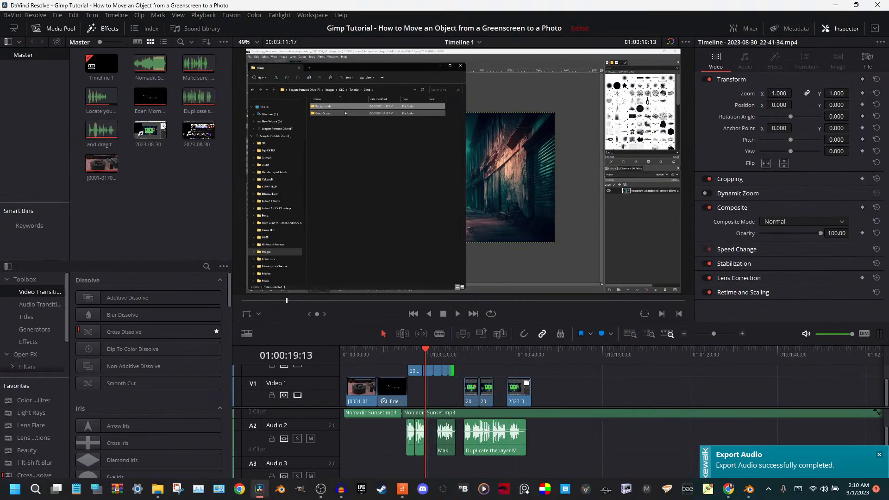
pyautogui.moveTo(156, 494)
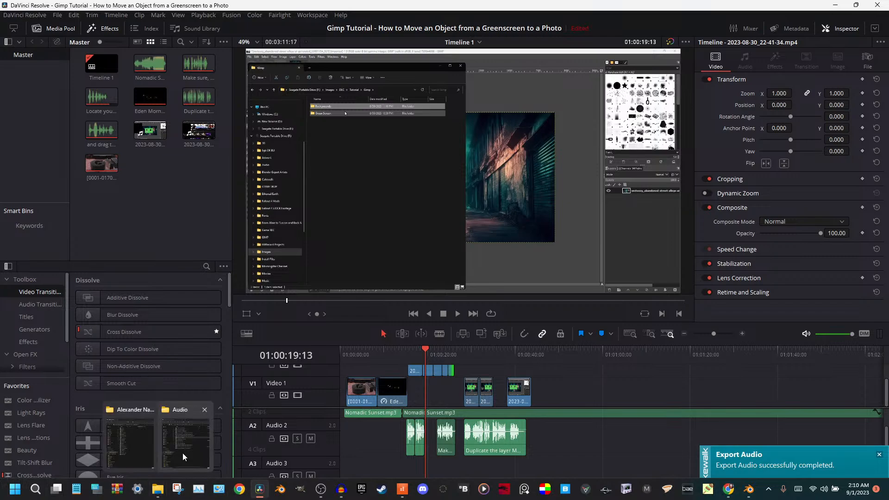
pyautogui.click(182, 453)
pyautogui.moveTo(195, 190); pyautogui.dragTo(543, 436)
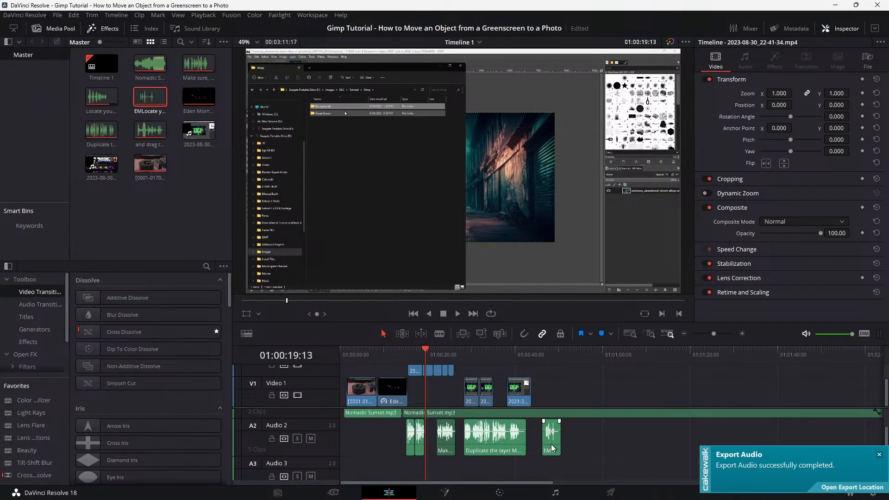
pyautogui.moveTo(551, 447); pyautogui.dragTo(415, 477)
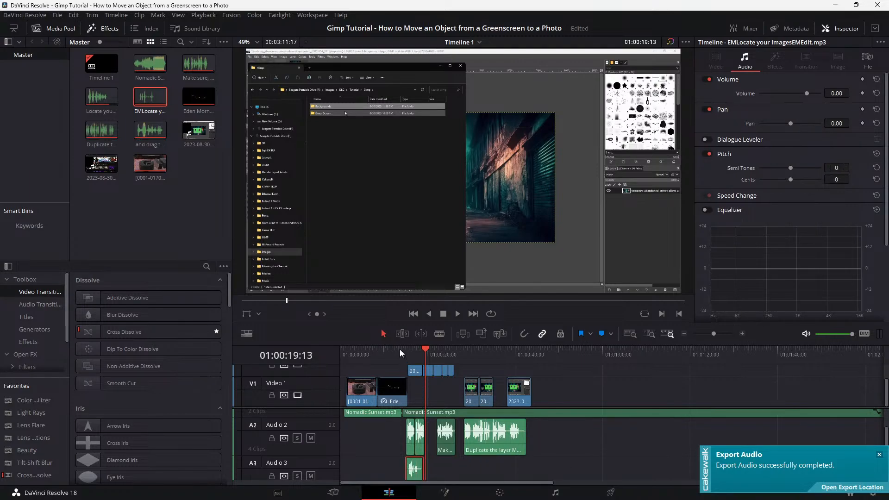
# Play the timeline from 01:00:14:11 to listen to the new voice-over clip on Audio 3
pyautogui.click(399, 349)
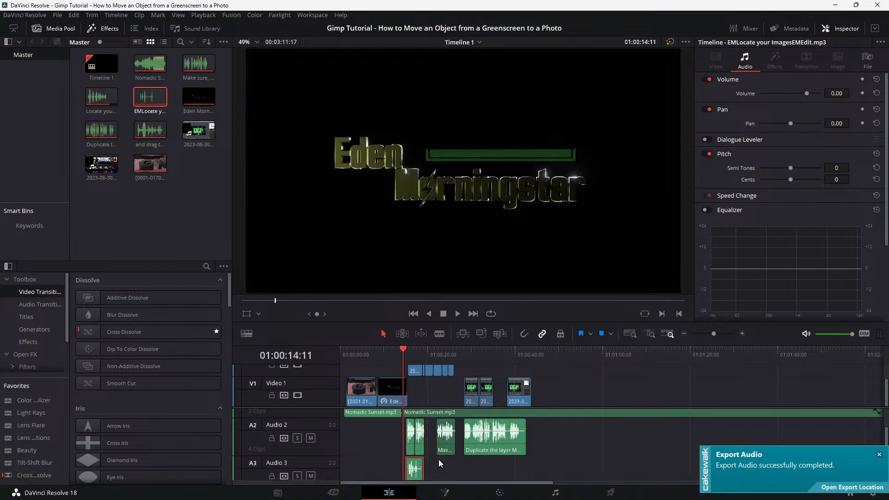
pyautogui.scroll(-1, 439, 459)
pyautogui.scroll(4, 438, 459)
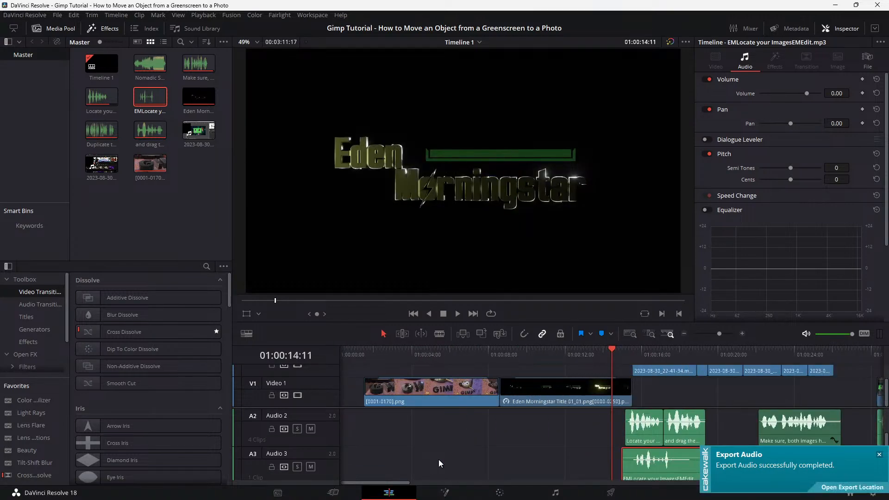
pyautogui.press('space')
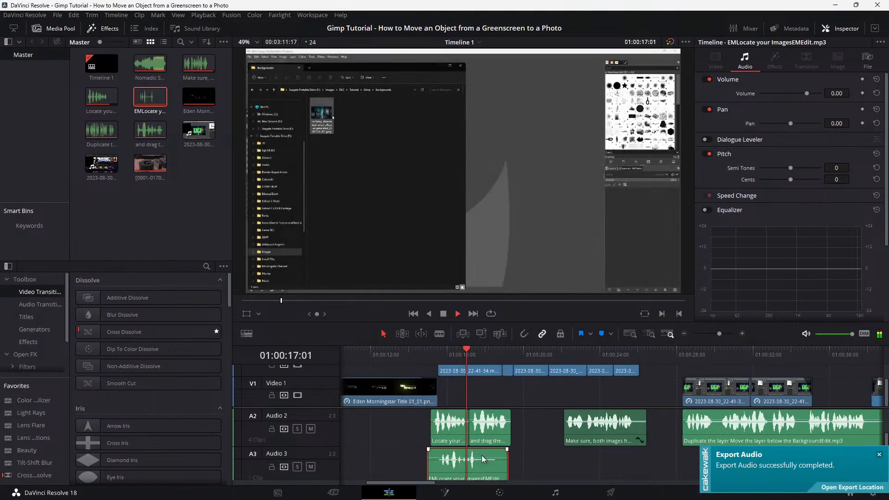
pyautogui.press('space')
pyautogui.scroll(-3, 482, 454)
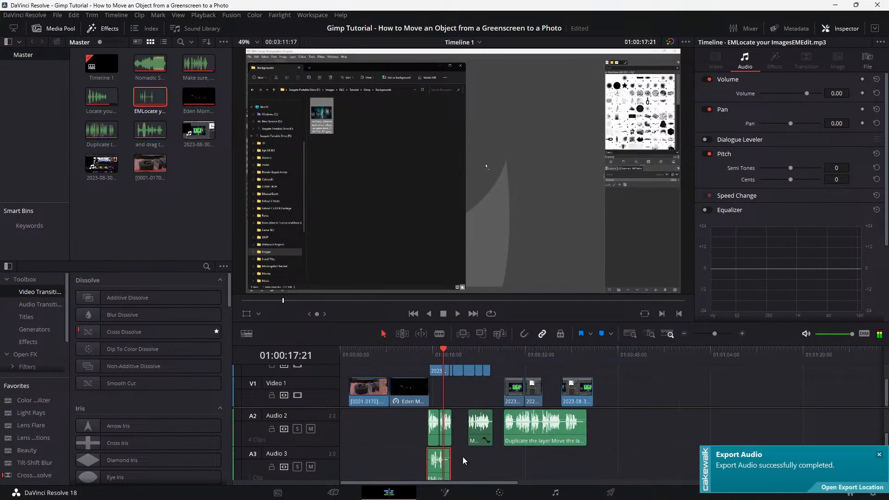
pyautogui.scroll(-1, 463, 456)
pyautogui.click(494, 457)
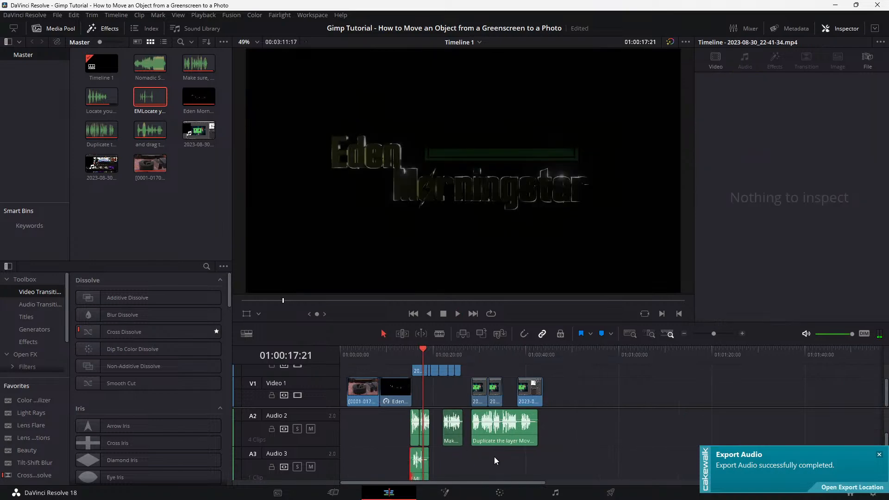
# Delete EMLocate your ImagesEMEdit.mp3 from the Gimp Audio folder and remove its clip from Audio 3 in DaVinci Resolve
pyautogui.hotkey('alt', 'Tab')
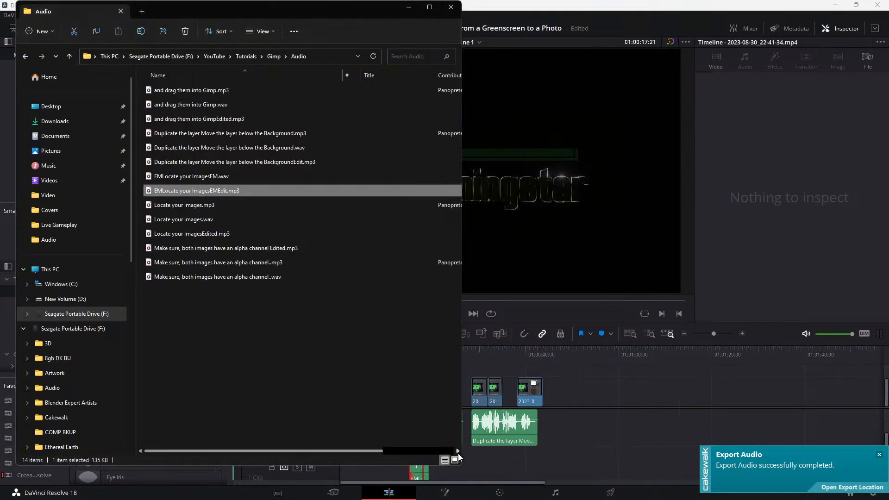
pyautogui.hotkey('alt', 'Tab')
pyautogui.hotkey('alt', 'Tab')
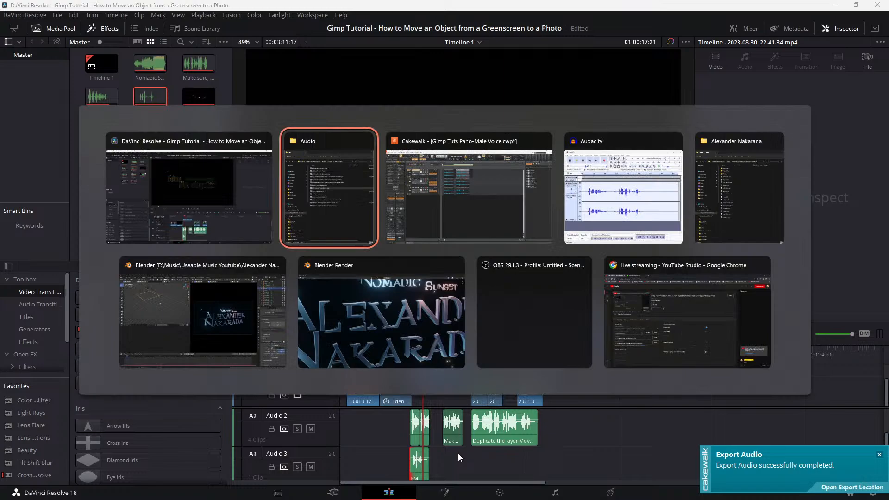
pyautogui.press('Escape')
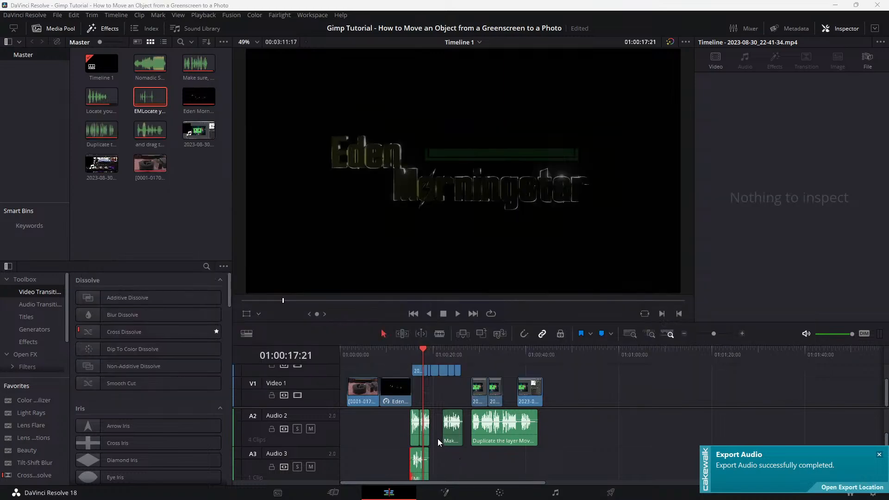
pyautogui.hotkey('alt', 'Tab')
pyautogui.hotkey('alt', 'Tab')
pyautogui.hotkey('alt', 'Tab')
pyautogui.hotkey('alt', 'Tab')
pyautogui.hotkey('alt', 'Tab')
pyautogui.hotkey('alt', 'Tab')
pyautogui.hotkey('alt', 'Tab')
pyautogui.hotkey('alt', 'Tab')
pyautogui.hotkey('alt', 'Tab')
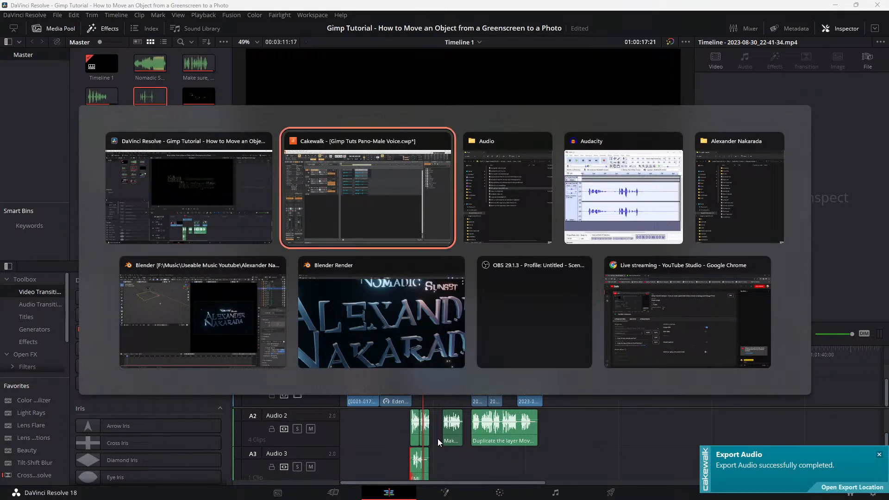
pyautogui.hotkey('alt', 'Tab')
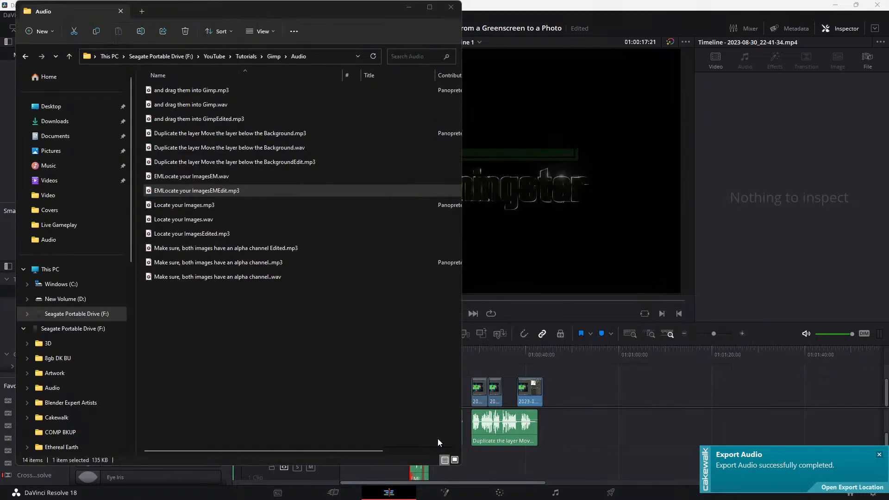
pyautogui.rightClick(228, 197)
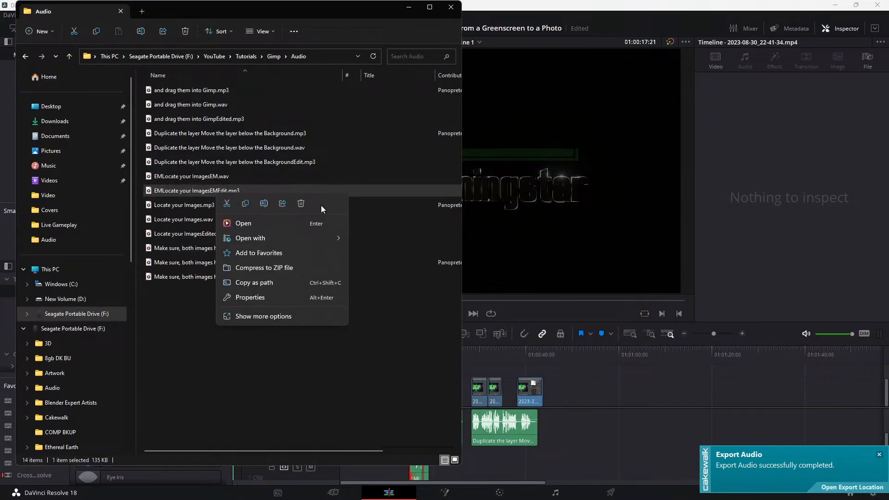
pyautogui.click(301, 203)
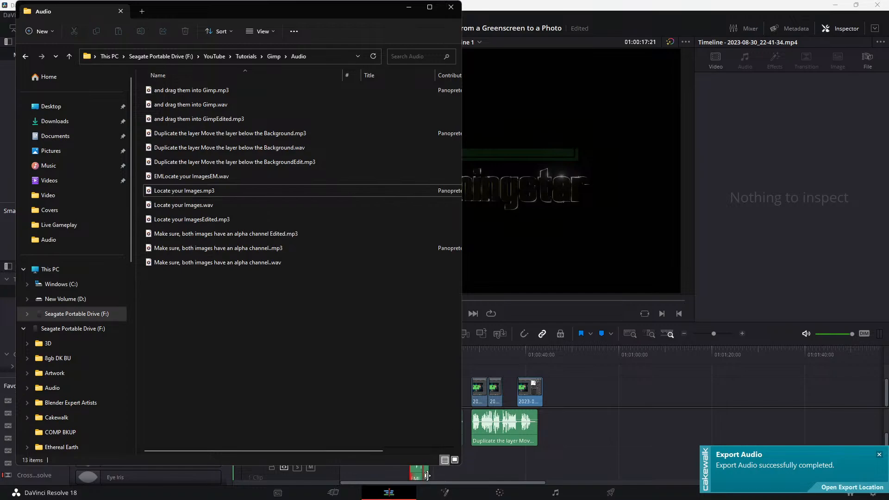
pyautogui.rightClick(418, 465)
pyautogui.click(452, 311)
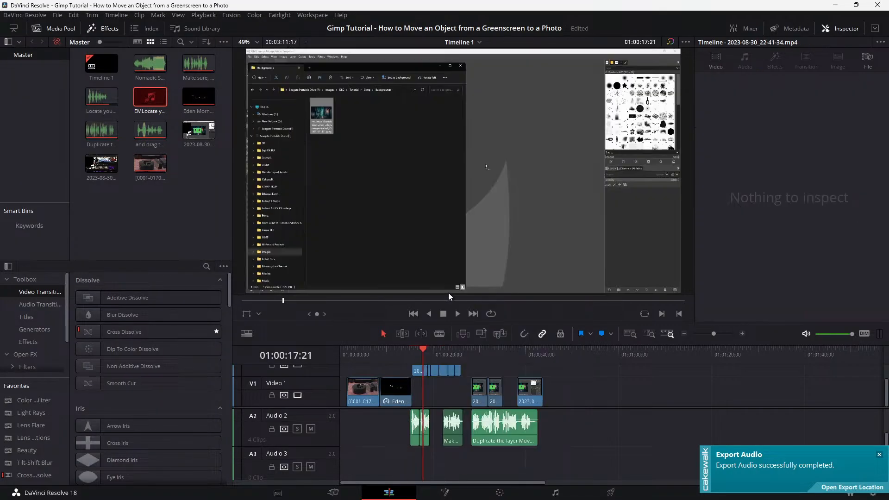
# Switch to Cakewalk, select the clips on all three tracks and set the time selection from 1:01:000 to 5:02:480
pyautogui.hotkey('alt', 'Tab')
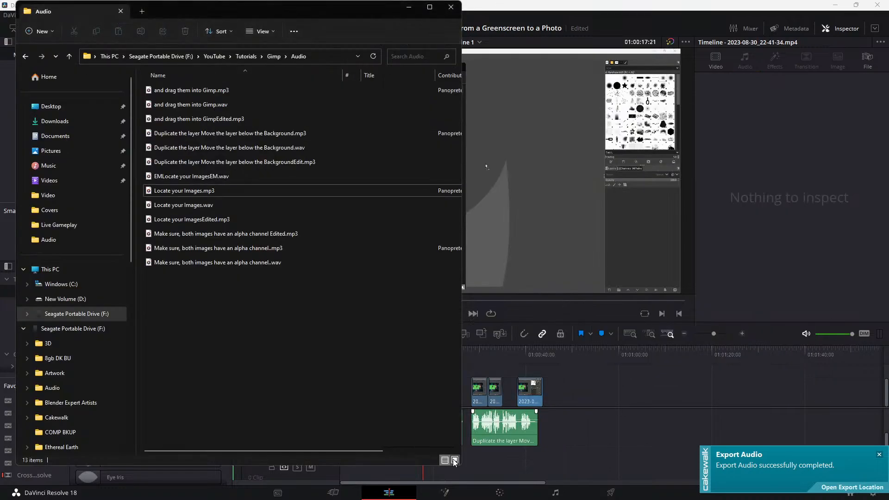
pyautogui.hotkey('alt', 'Tab')
pyautogui.press('Tab')
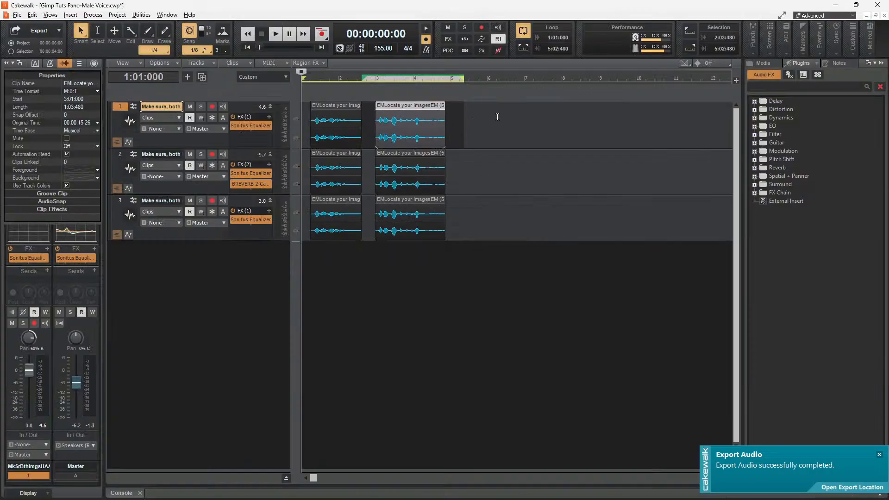
pyautogui.click(371, 133)
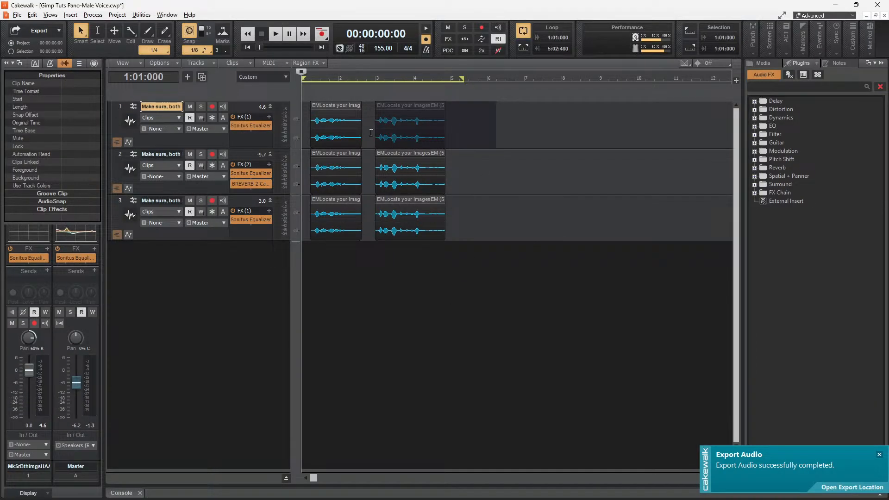
pyautogui.moveTo(371, 133); pyautogui.dragTo(292, 252)
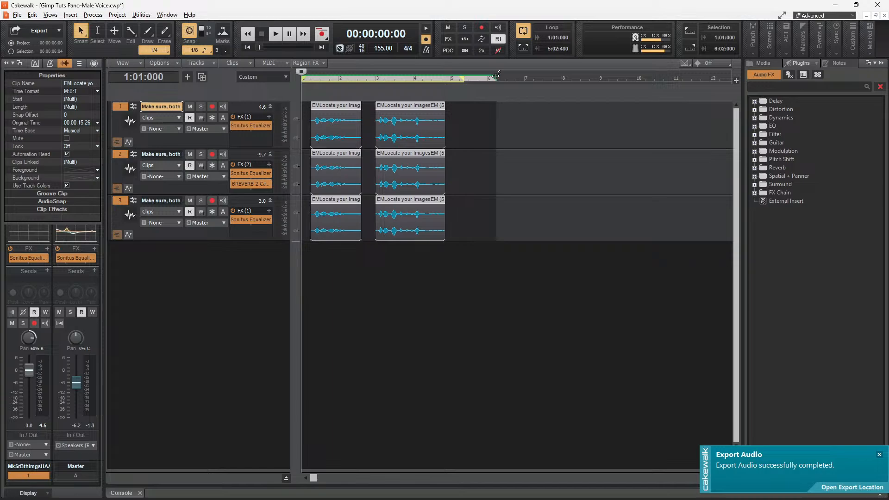
pyautogui.moveTo(496, 76); pyautogui.dragTo(464, 75)
# Export the selected range as EMLocate your ImagesEMEdit.mp3 with quality 1 and the high-pass and low-pass filters enabled
pyautogui.click(17, 14)
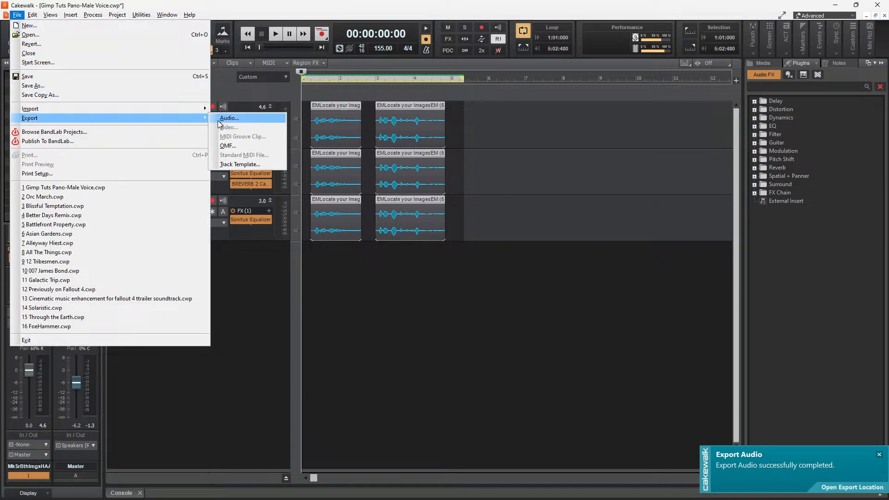
pyautogui.click(220, 119)
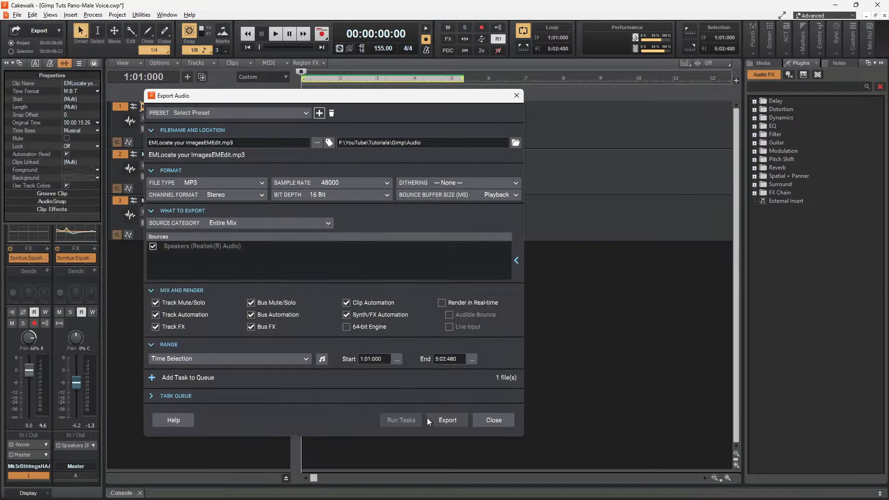
pyautogui.click(448, 420)
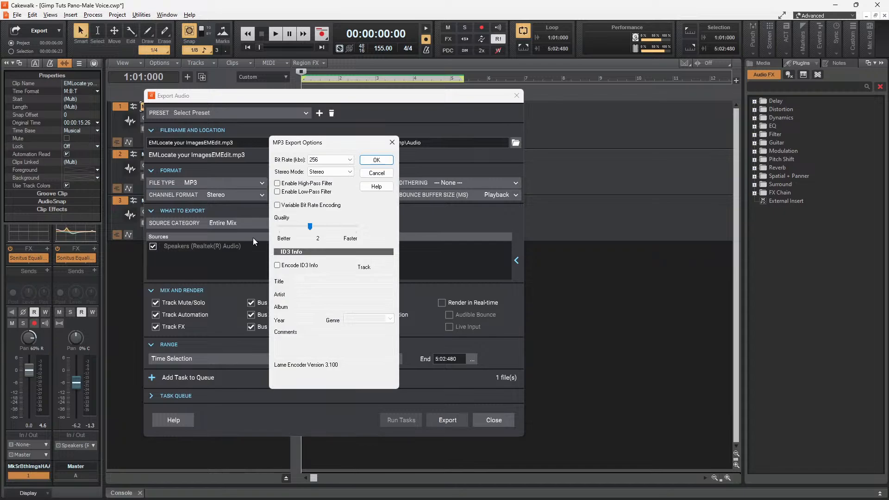
pyautogui.moveTo(310, 226); pyautogui.dragTo(294, 226)
pyautogui.click(277, 192)
pyautogui.click(277, 183)
pyautogui.click(376, 160)
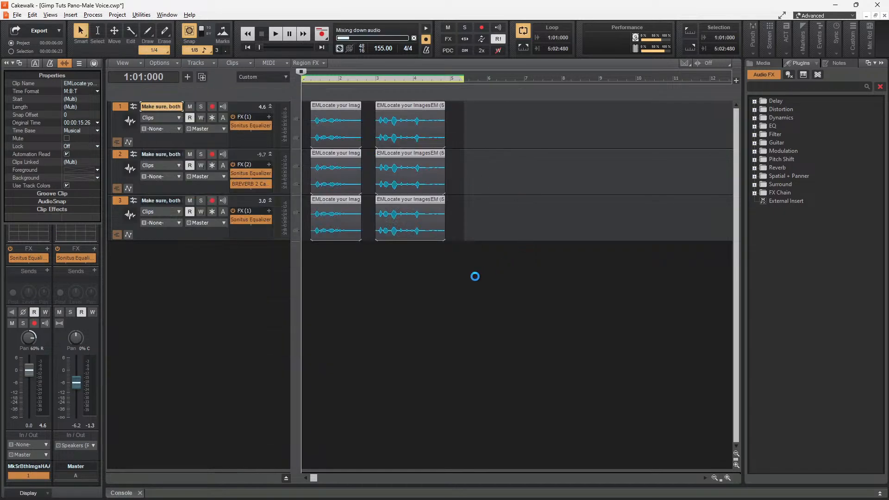
# Listen to EMLocate your ImagesEMEdit.mp3 from the Audio folder, close the player and return to DaVinci Resolve
pyautogui.moveTo(133, 490)
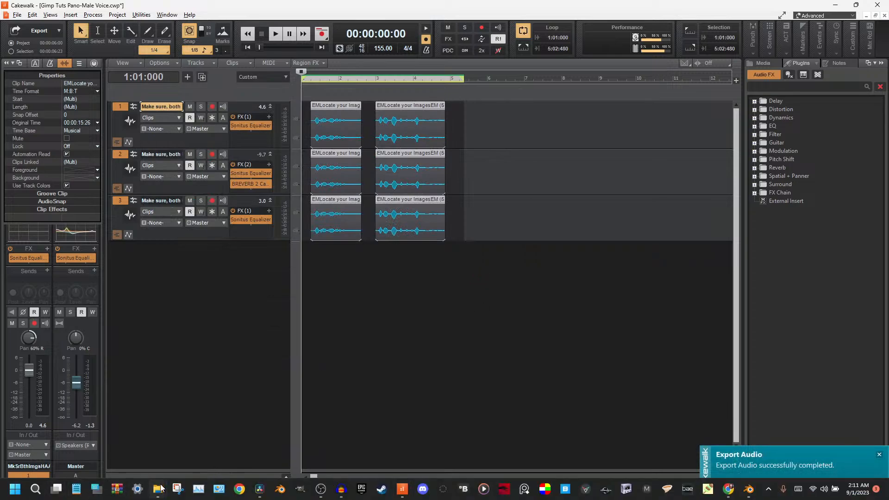
pyautogui.moveTo(161, 488)
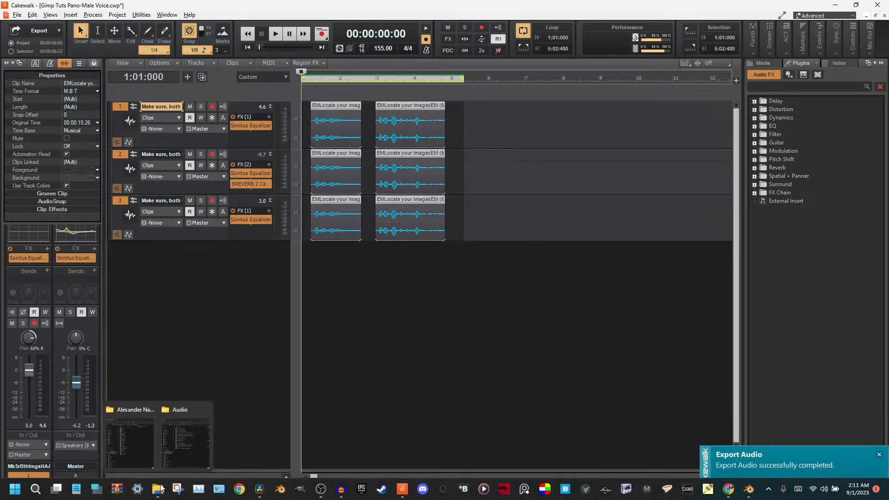
pyautogui.click(186, 442)
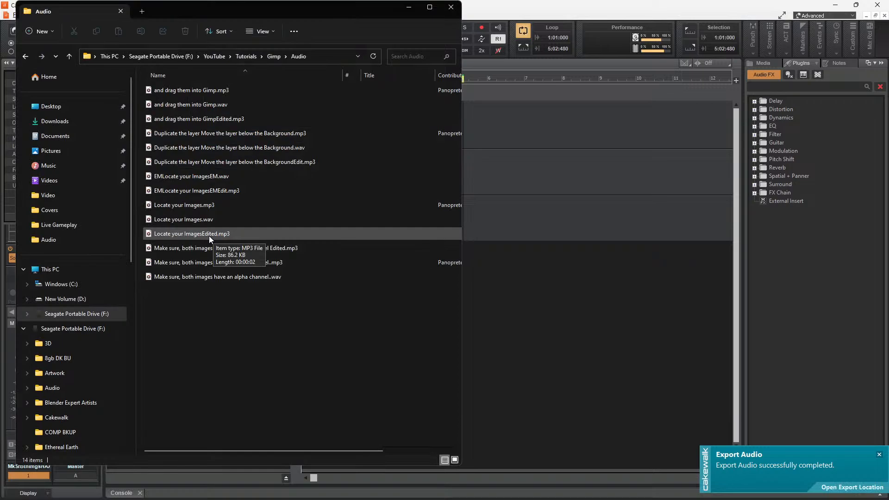
pyautogui.doubleClick(206, 189)
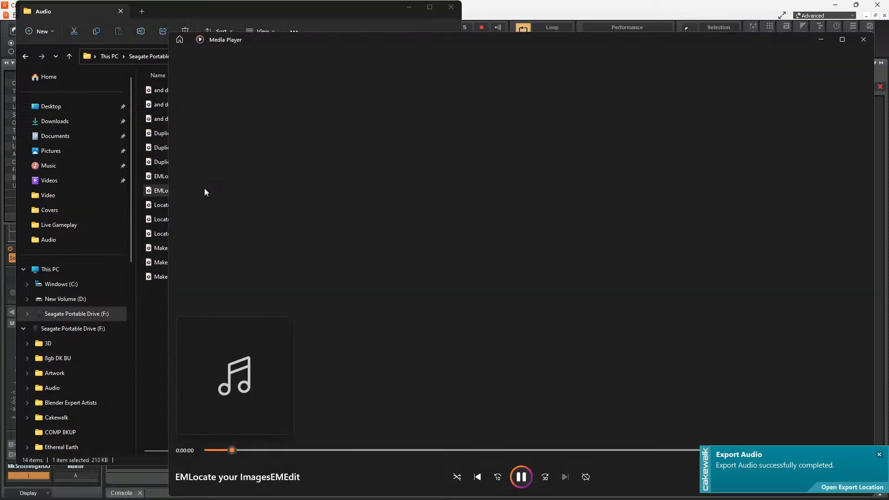
pyautogui.click(864, 41)
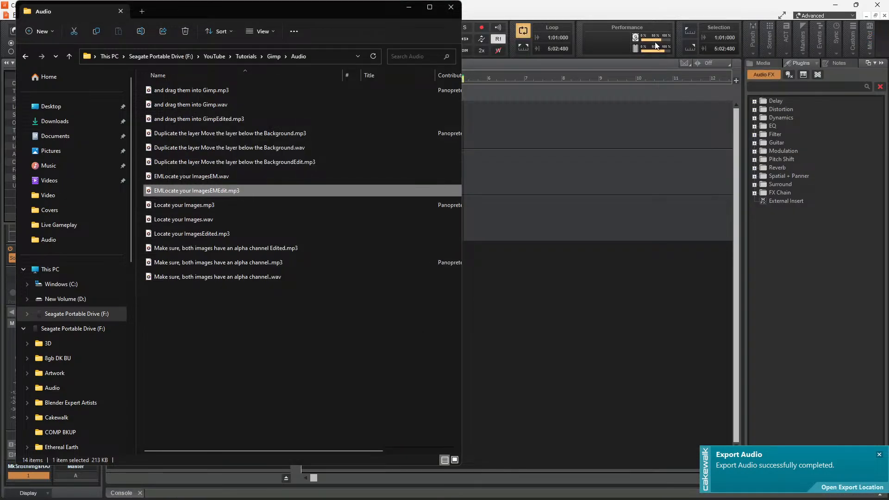
pyautogui.click(836, 5)
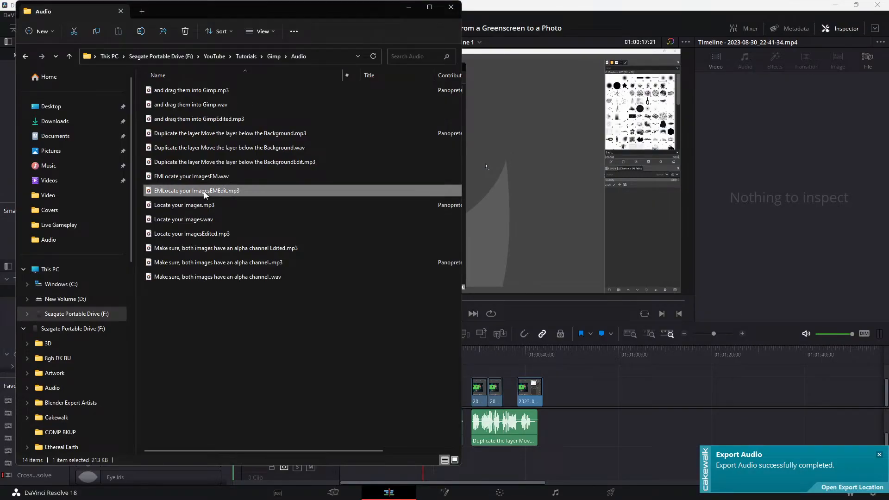
# Import EMLocate your ImagesEMEdit.mp3 from the Audio folder onto Audio 3 at about 01:00:15 and play it back
pyautogui.moveTo(207, 192); pyautogui.dragTo(424, 465)
pyautogui.click(406, 348)
pyautogui.press('space')
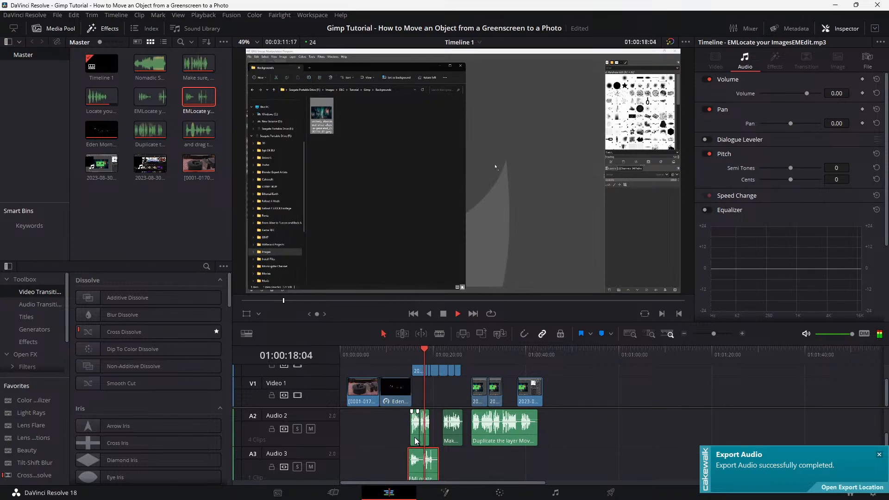
pyautogui.press('space')
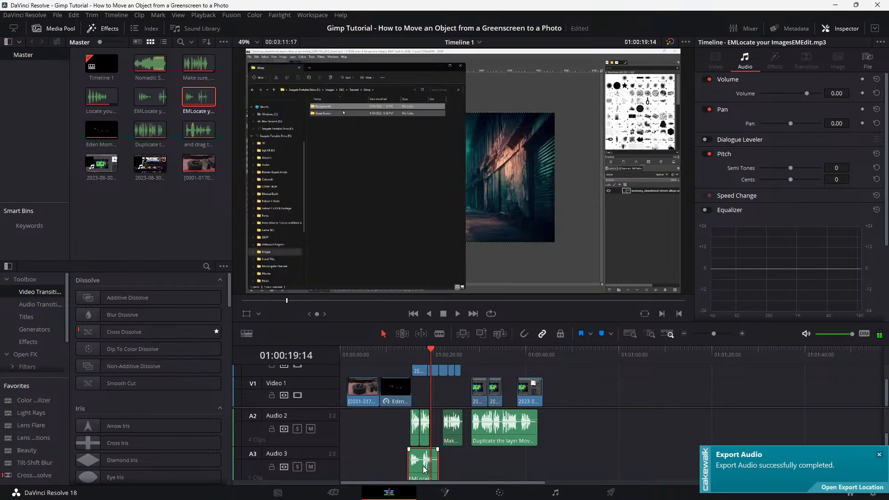
# Move the EMLocate clip on Audio 3 earlier to about 01:00:10, under the title clip, and play that section
pyautogui.scroll(3, 424, 466)
pyautogui.moveTo(565, 466); pyautogui.dragTo(446, 478)
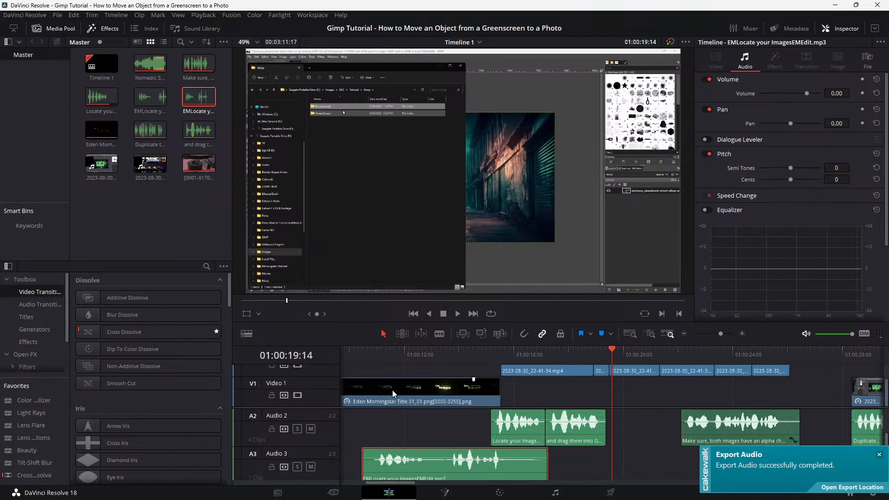
pyautogui.click(377, 367)
pyautogui.press('space')
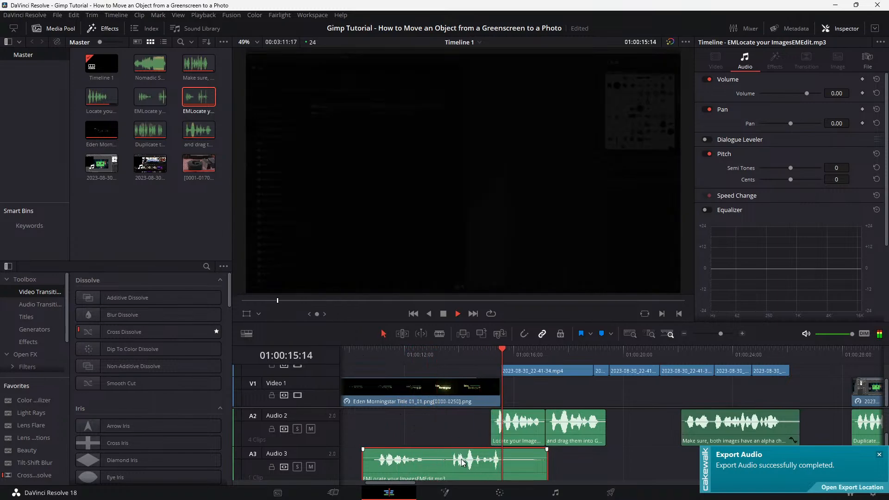
pyautogui.press('space')
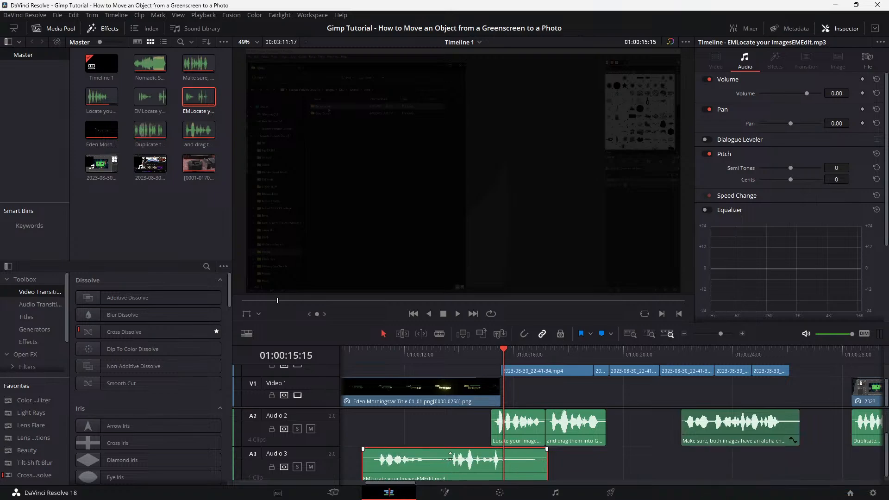
# Replay the EMLocate clip from just before its start and delete it from Audio 3
pyautogui.click(350, 348)
pyautogui.press('space')
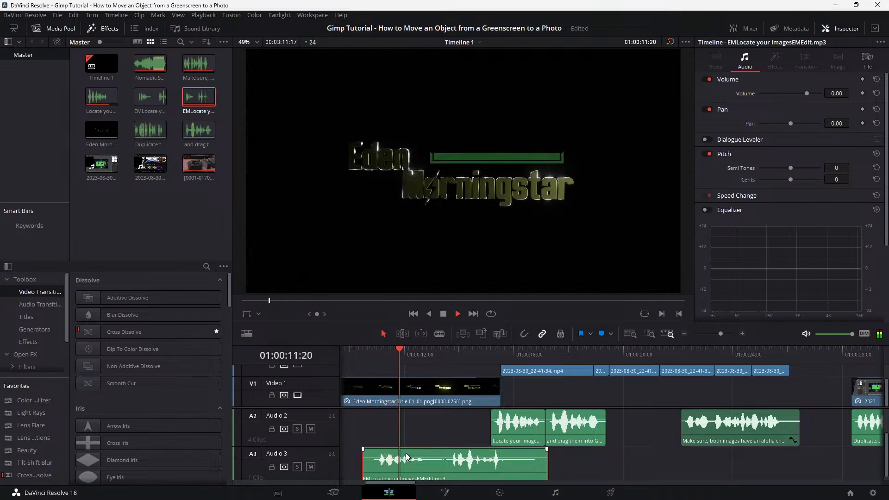
pyautogui.press('space')
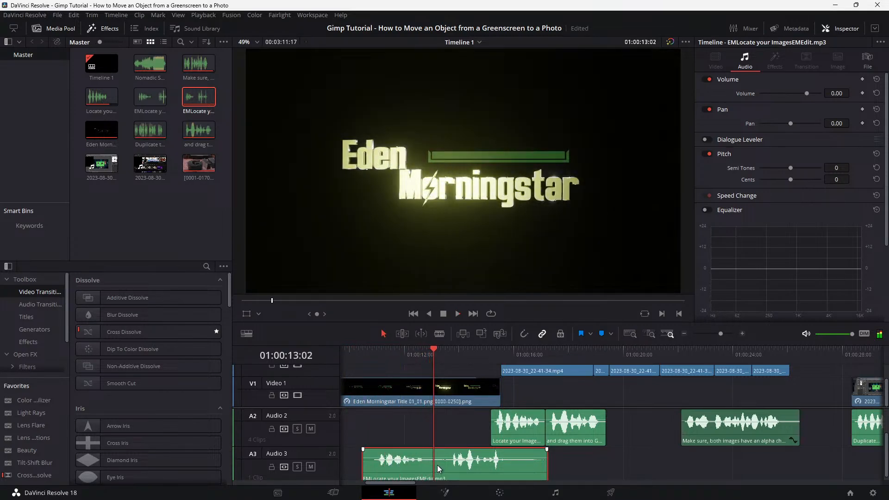
pyautogui.rightClick(438, 469)
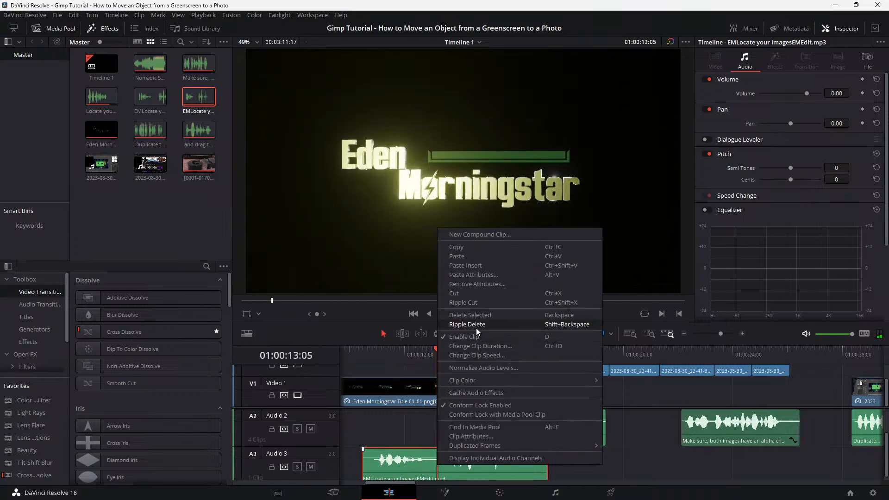
pyautogui.click(471, 315)
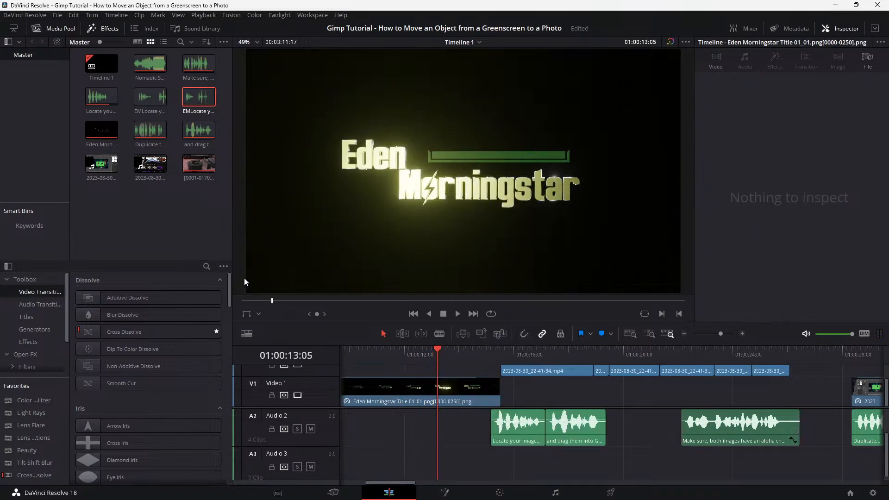
# Remove both EMLocate your ImagesEMEdit.mp3 clips from the media pool
pyautogui.rightClick(194, 96)
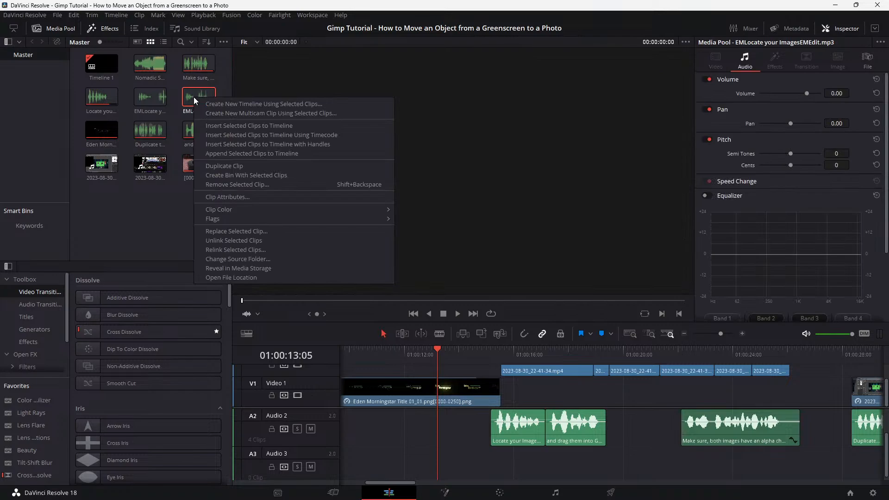
pyautogui.rightClick(148, 96)
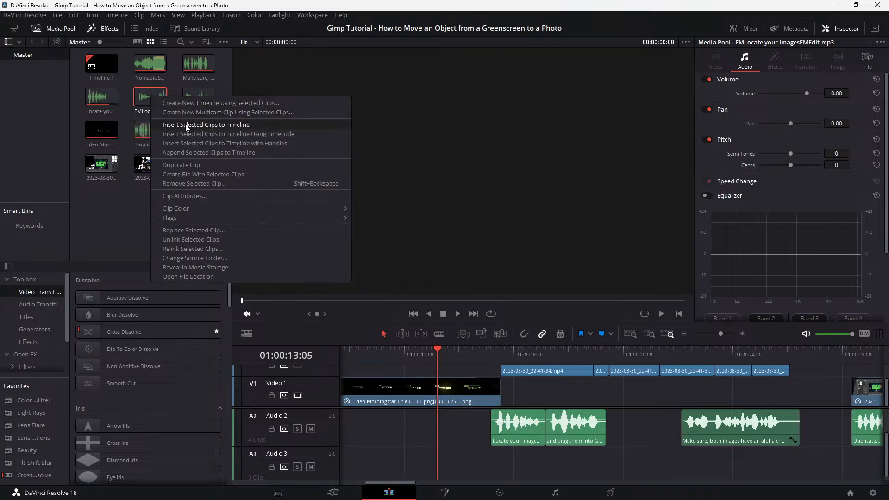
pyautogui.keyDown('ctrl'); pyautogui.click(200, 92); pyautogui.keyUp('ctrl')
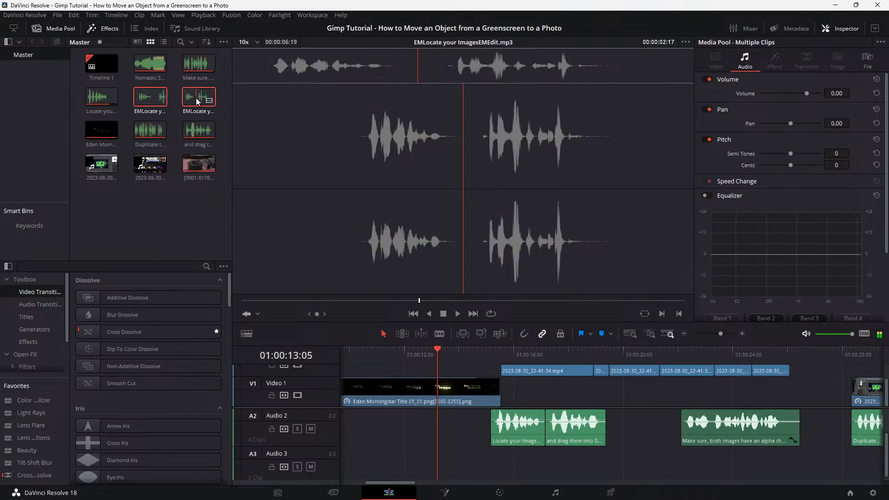
pyautogui.rightClick(196, 98)
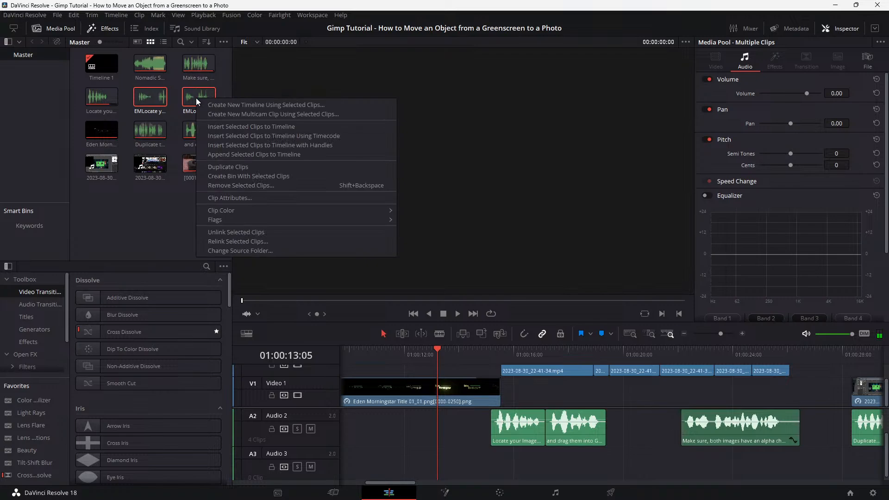
pyautogui.click(263, 185)
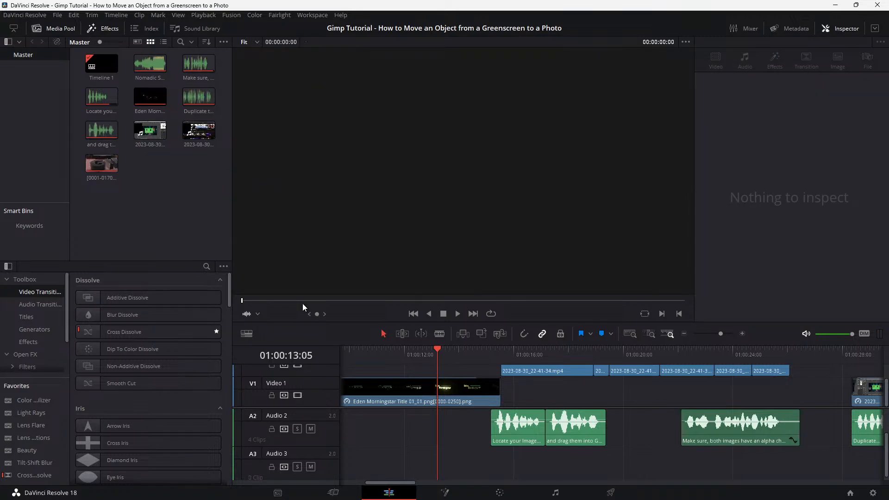
# Listen to EMLocate your ImagesEMEdit.mp3 from the Audio folder in Media Player and close the player
pyautogui.moveTo(220, 496)
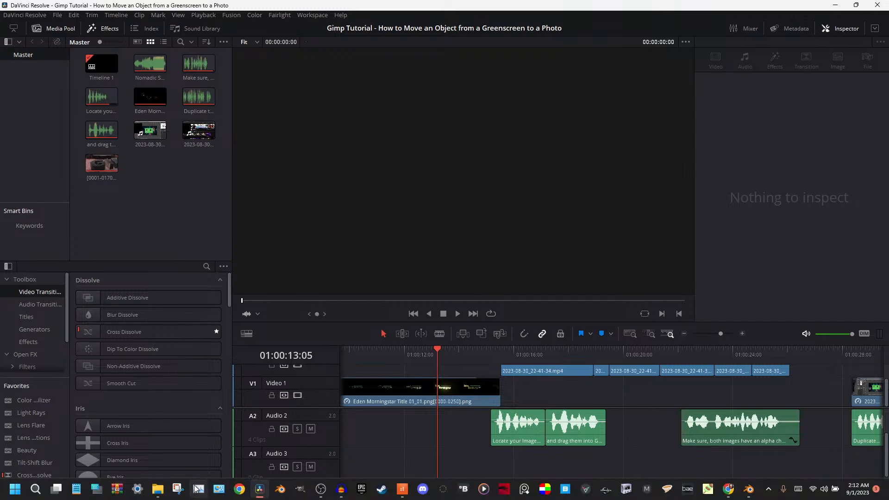
pyautogui.click(198, 489)
pyautogui.click(201, 192)
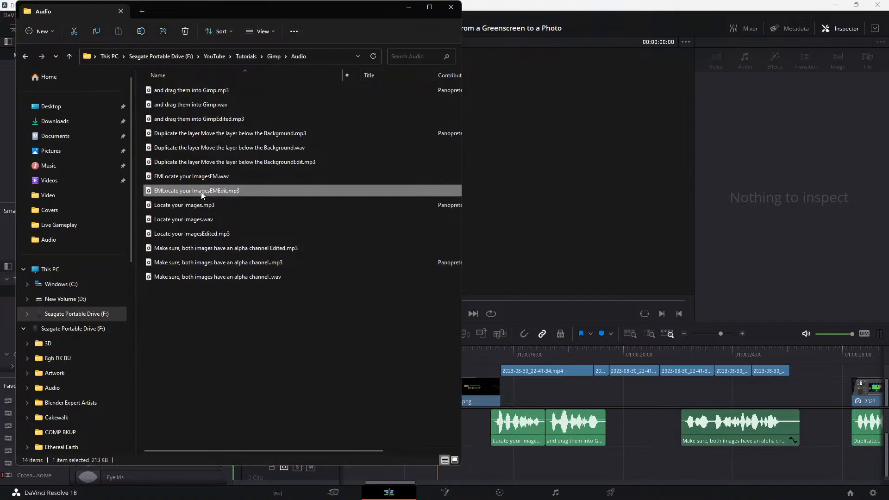
pyautogui.doubleClick(201, 192)
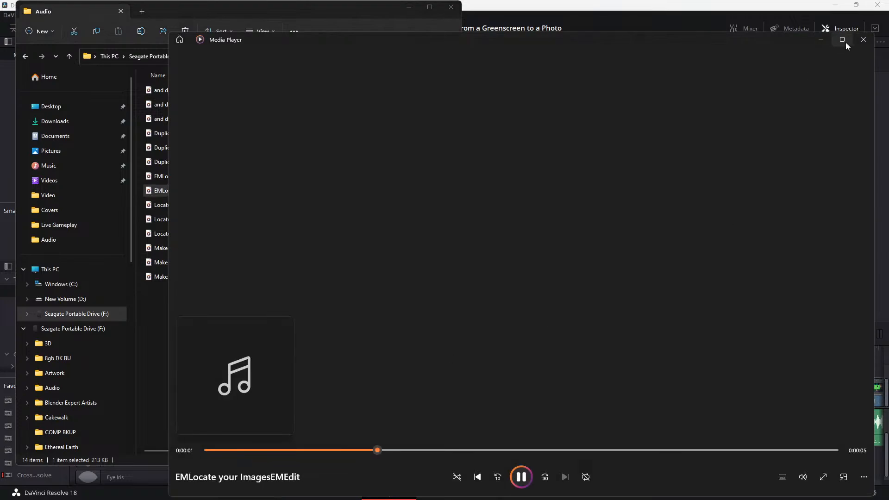
pyautogui.click(863, 40)
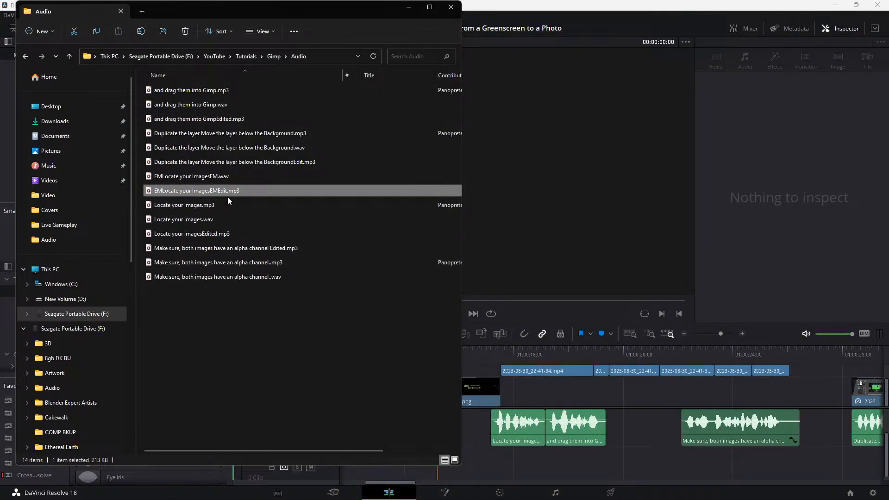
# Import EMLocate your ImagesEMEdit.mp3 again onto Audio 3 at about 01:00:15, play it, and cut it from the timeline
pyautogui.moveTo(227, 196); pyautogui.dragTo(530, 471)
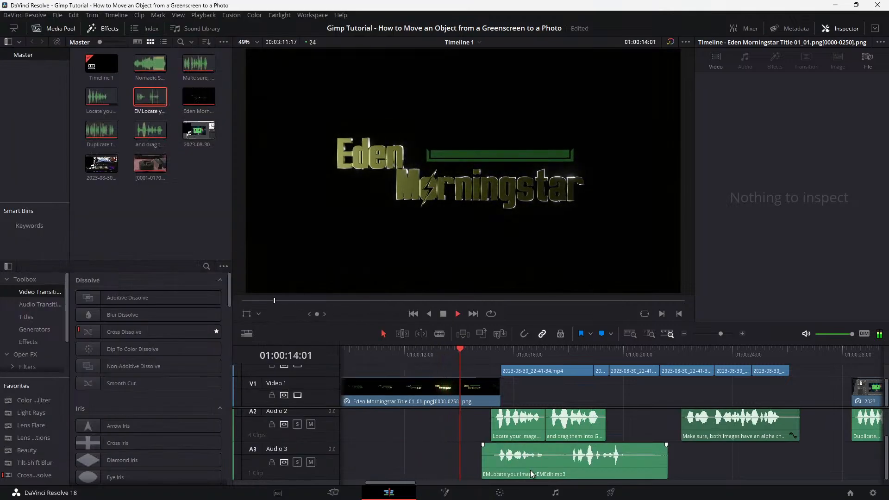
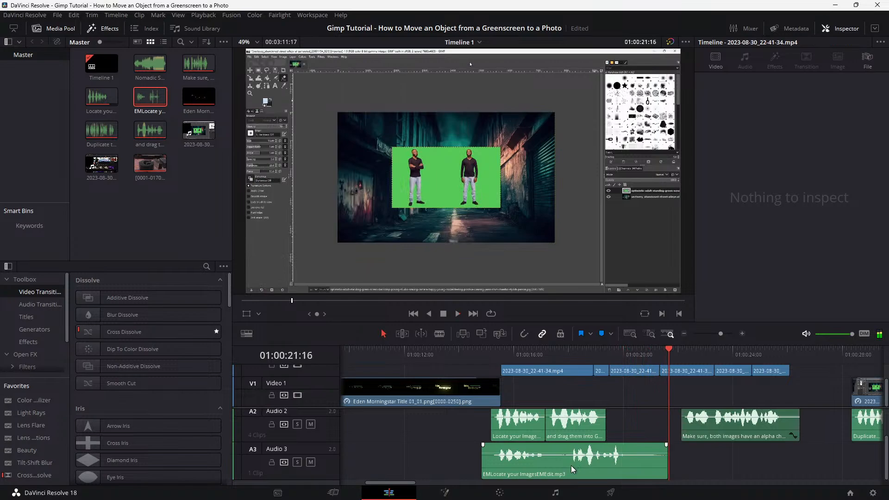
pyautogui.rightClick(572, 463)
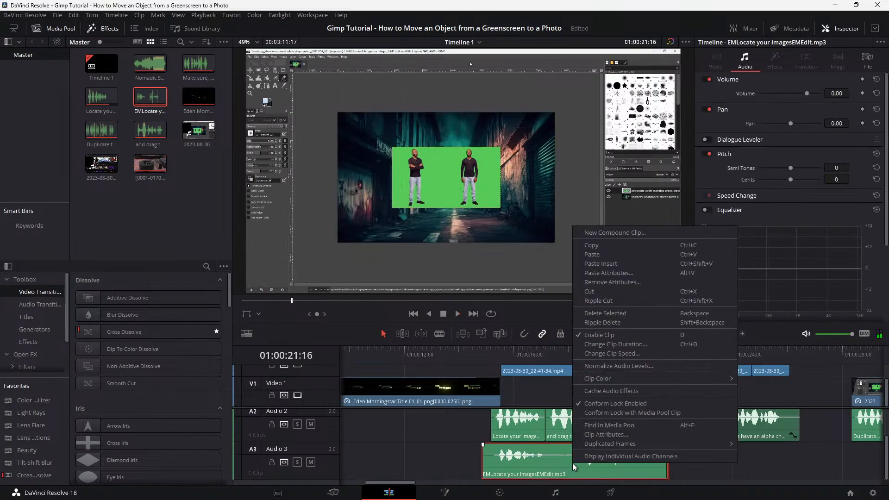
pyautogui.click(615, 291)
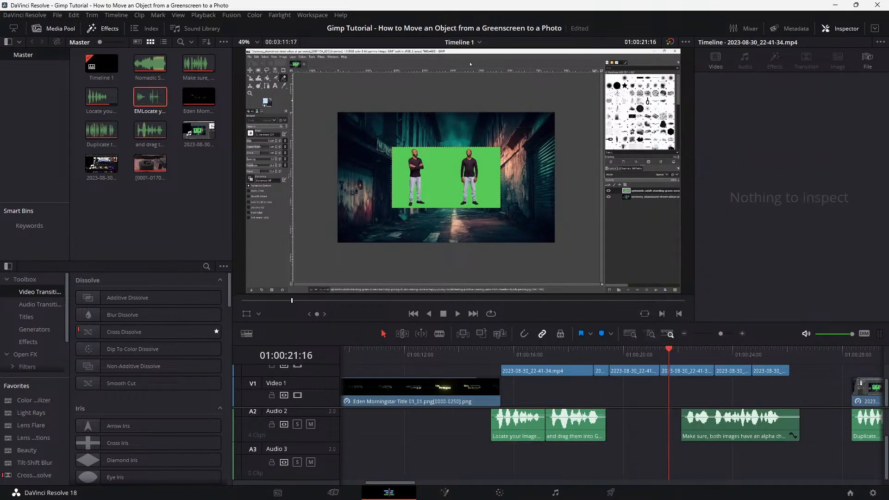
# Switch to Cakewalk and close it to return to the video edit
pyautogui.click(402, 489)
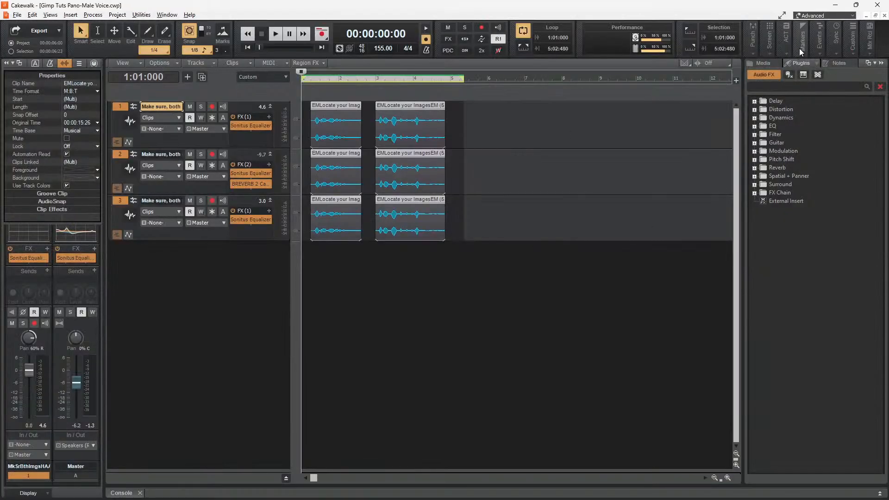
pyautogui.click(877, 5)
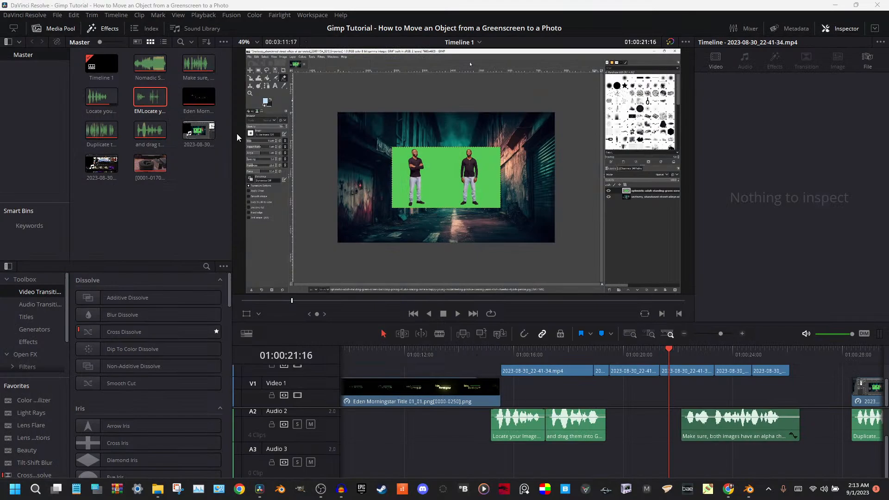
# Preview the EMLocate your ImagesEMEdit.mp3 clip from the media pool in the source viewer, playing it from near its start
pyautogui.rightClick(140, 98)
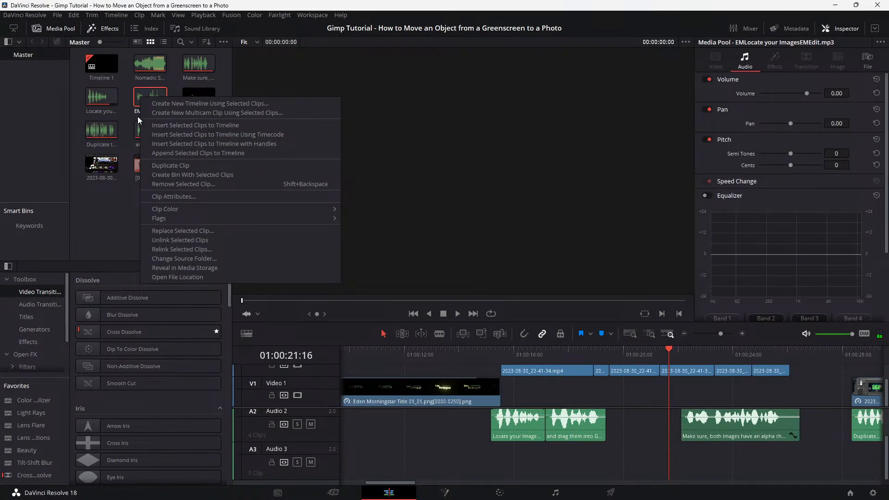
pyautogui.click(126, 116)
pyautogui.click(136, 99)
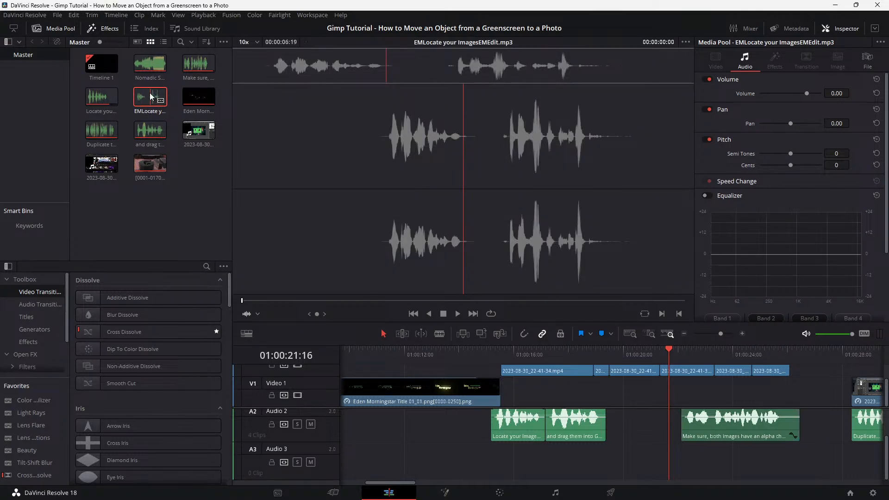
pyautogui.click(149, 97)
pyautogui.moveTo(390, 301); pyautogui.dragTo(278, 301)
pyautogui.press('space')
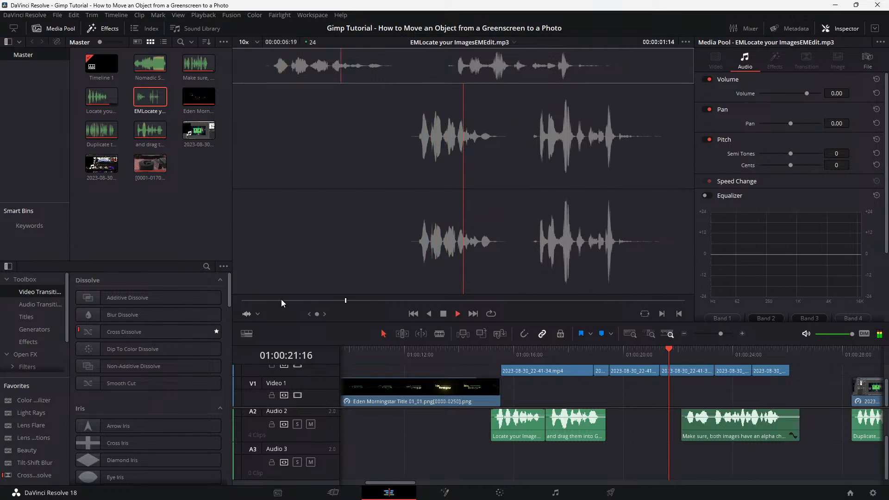
# Place the EMLocate clip from the media pool on Audio 3 at about 01:00:14 and play that section of the timeline
pyautogui.moveTo(150, 100); pyautogui.dragTo(459, 475)
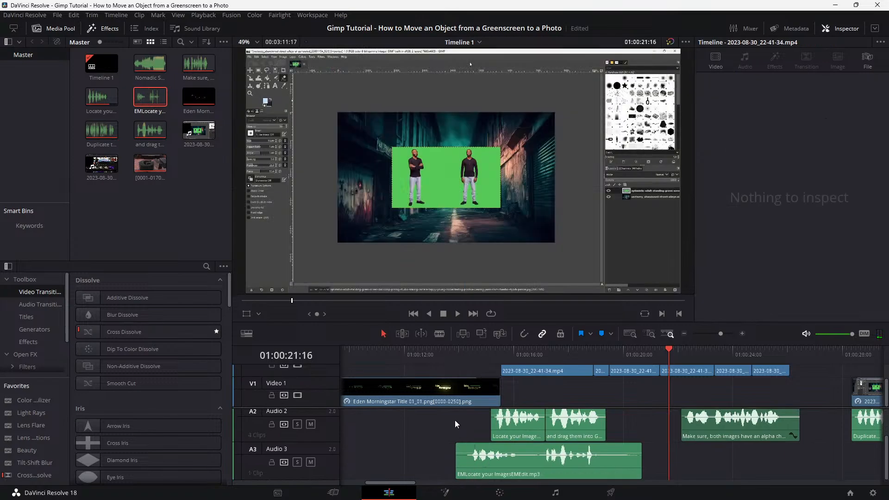
pyautogui.click(454, 352)
pyautogui.press('space')
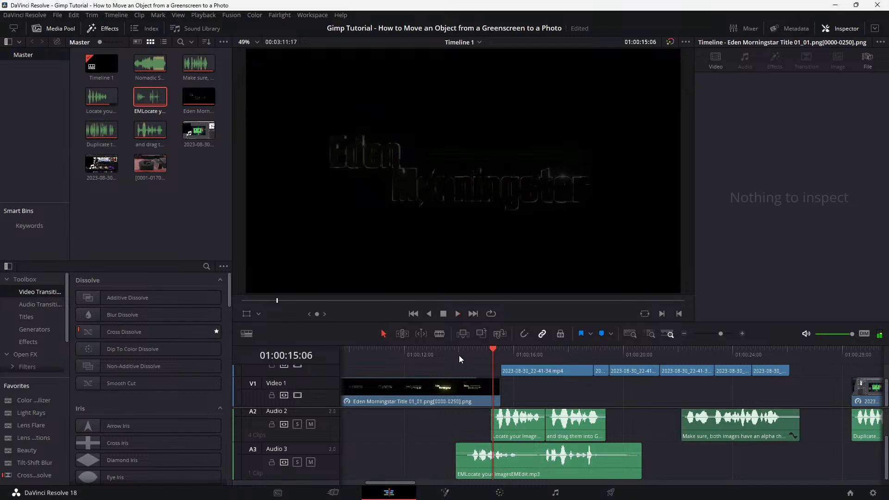
# Delete the EMLocate your ImagesEMEdit.mp3 clip from Audio 3
pyautogui.scroll(2, 458, 435)
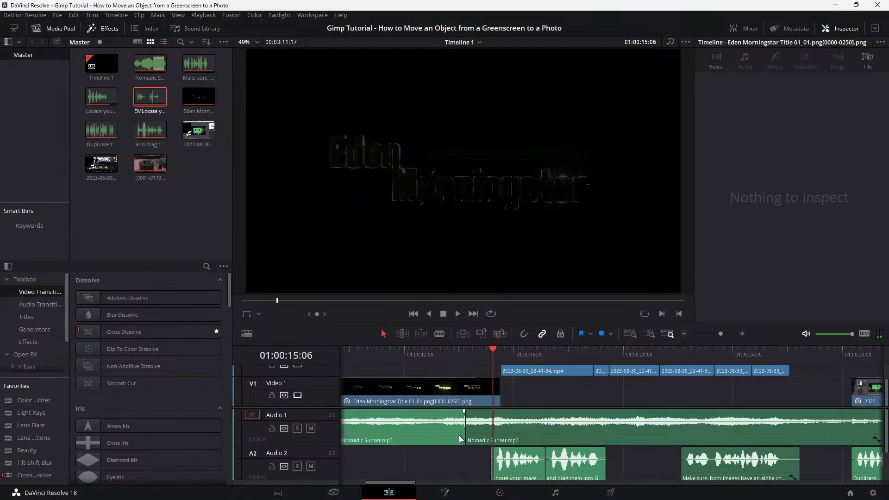
pyautogui.scroll(-2, 460, 439)
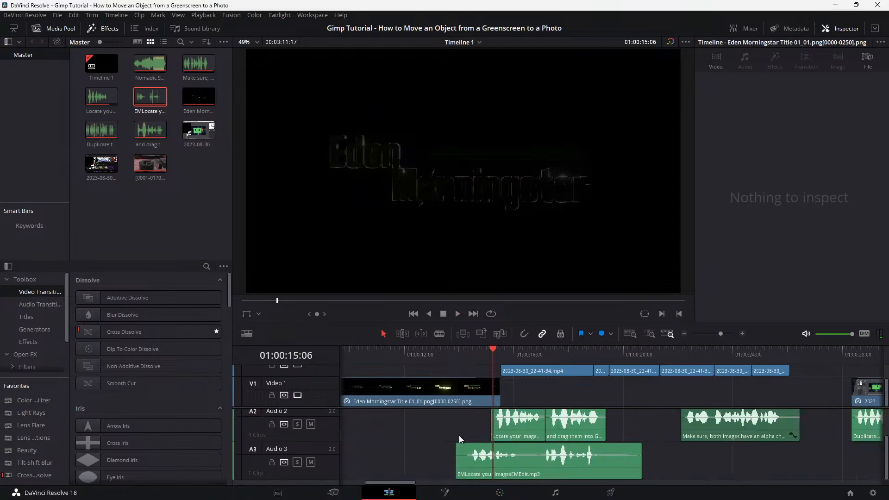
pyautogui.click(482, 466)
pyautogui.press('Delete')
pyautogui.hscroll(8, 522, 454)
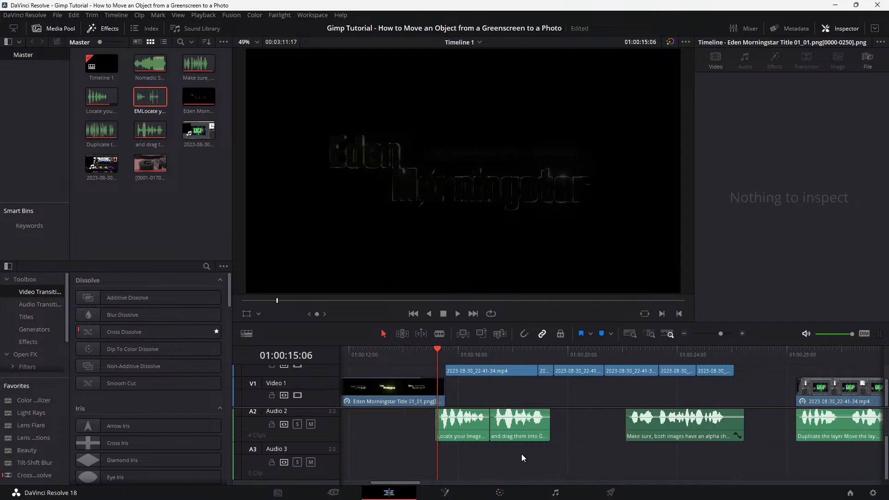
pyautogui.hscroll(7, 521, 457)
pyautogui.hscroll(9, 521, 458)
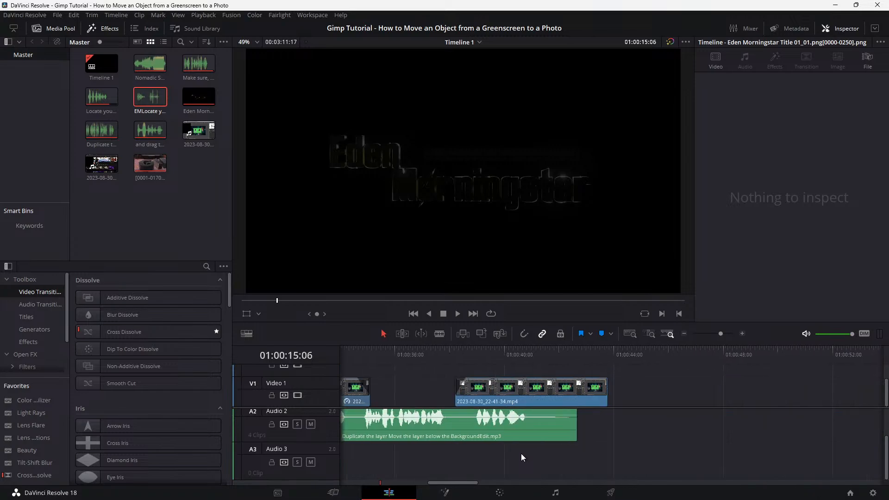
pyautogui.hscroll(-20, 522, 454)
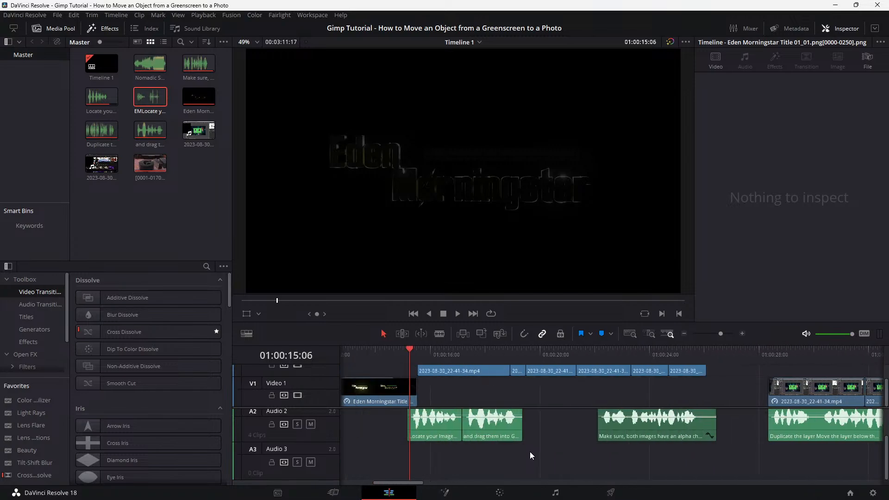
pyautogui.hscroll(9, 535, 454)
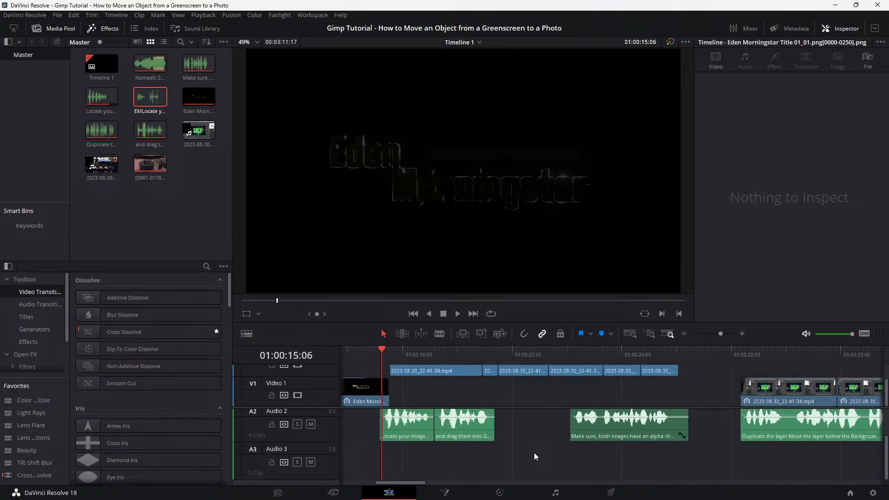
# Delete the empty Audio 3 track from the timeline
pyautogui.rightClick(286, 452)
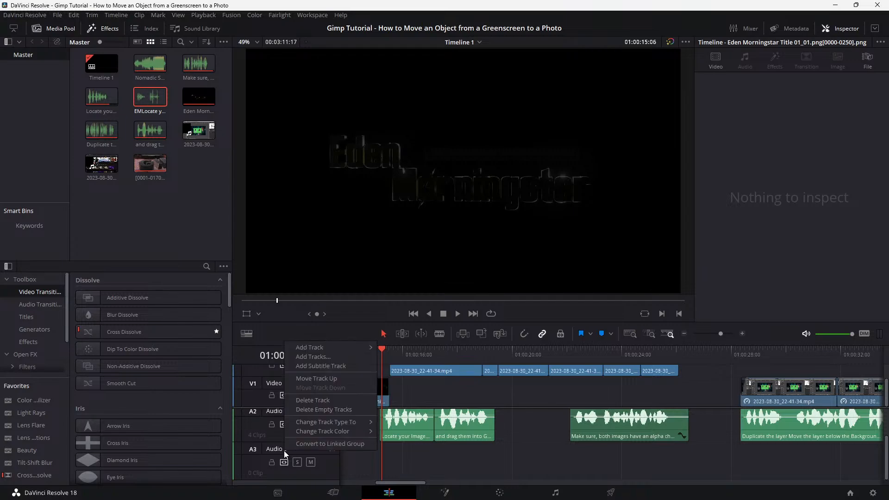
pyautogui.click(286, 400)
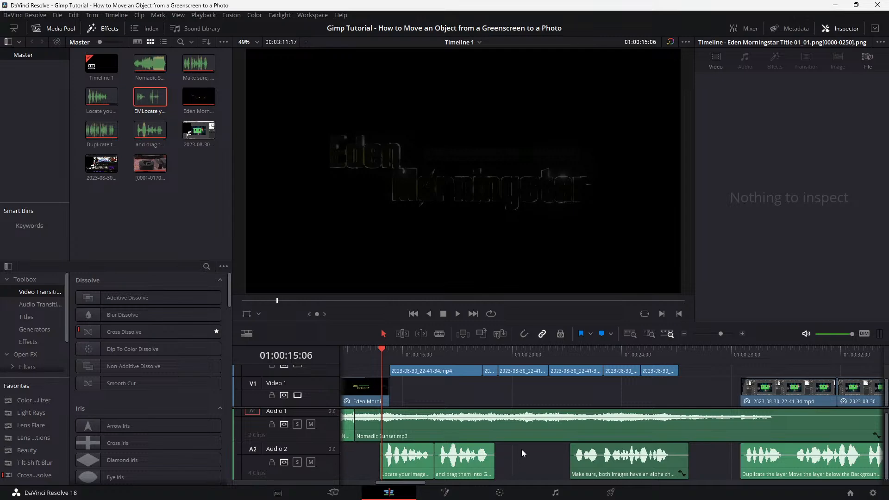
# Play the EMLocate your ImagesEMEdit.mp3 clip from the media pool in the source viewer, starting before its second phrase
pyautogui.hscroll(3, 523, 452)
pyautogui.hscroll(20, 532, 456)
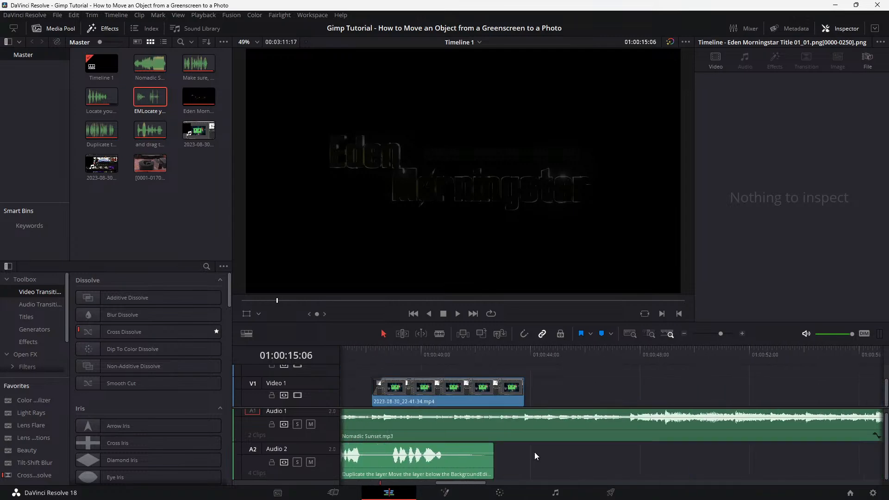
pyautogui.hscroll(1, 535, 452)
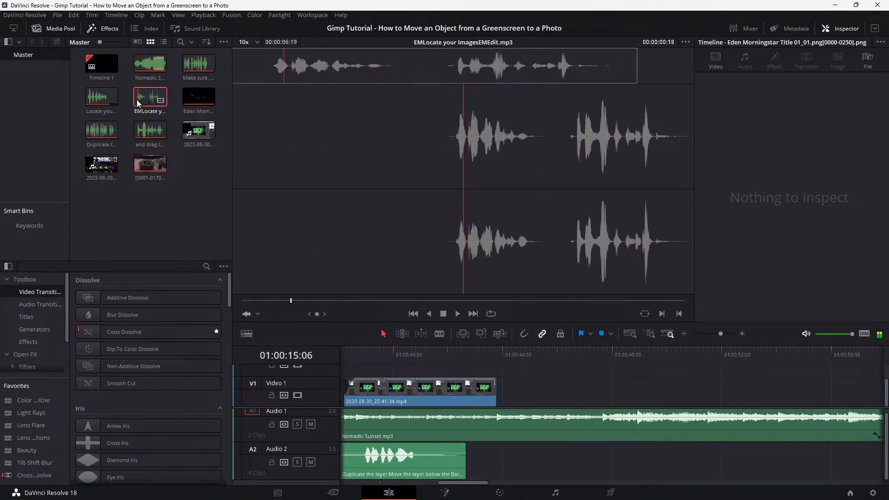
pyautogui.click(138, 105)
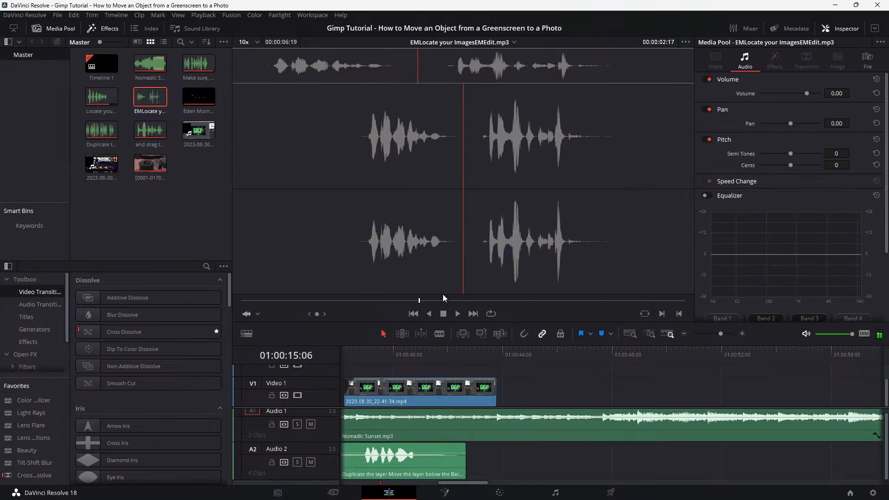
pyautogui.click(457, 314)
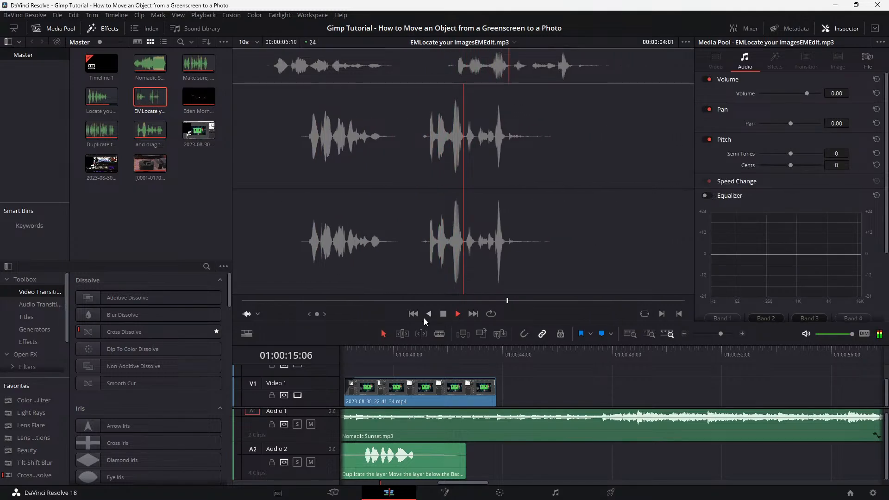
pyautogui.click(443, 315)
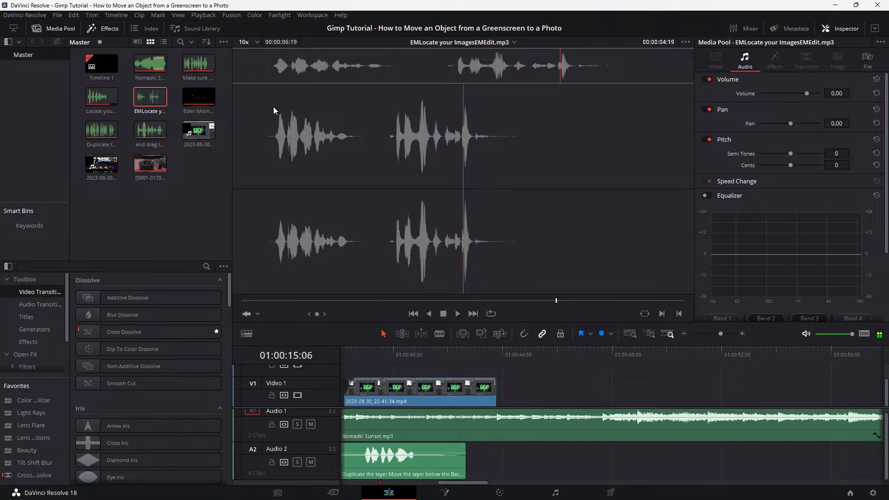
# Place the EMLocate clip on Audio 2 at about 01:00:44:10, after the last voice clip, and set its volume to 2.78
pyautogui.moveTo(274, 110); pyautogui.dragTo(519, 461)
pyautogui.click(521, 348)
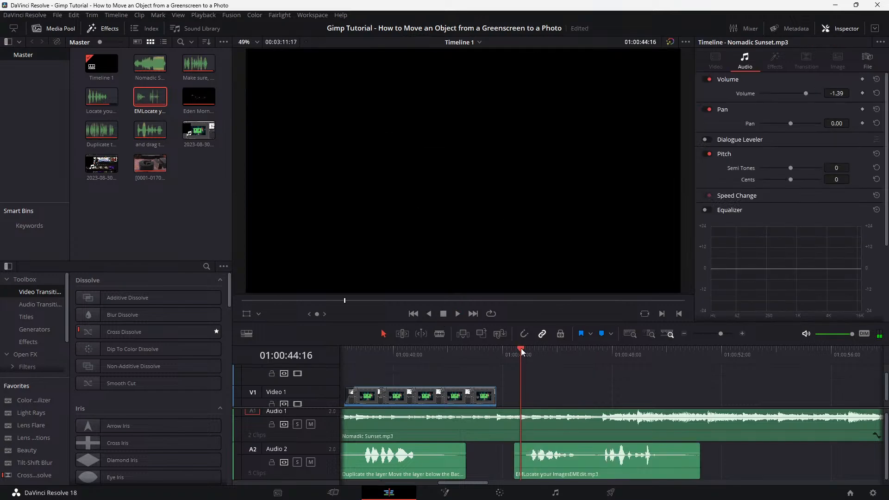
pyautogui.press('space')
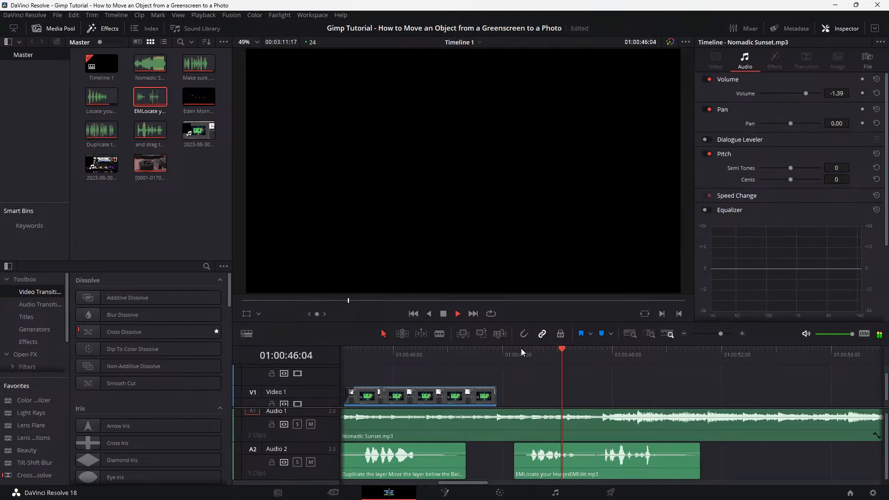
pyautogui.press('space')
pyautogui.moveTo(546, 455); pyautogui.dragTo(620, 453)
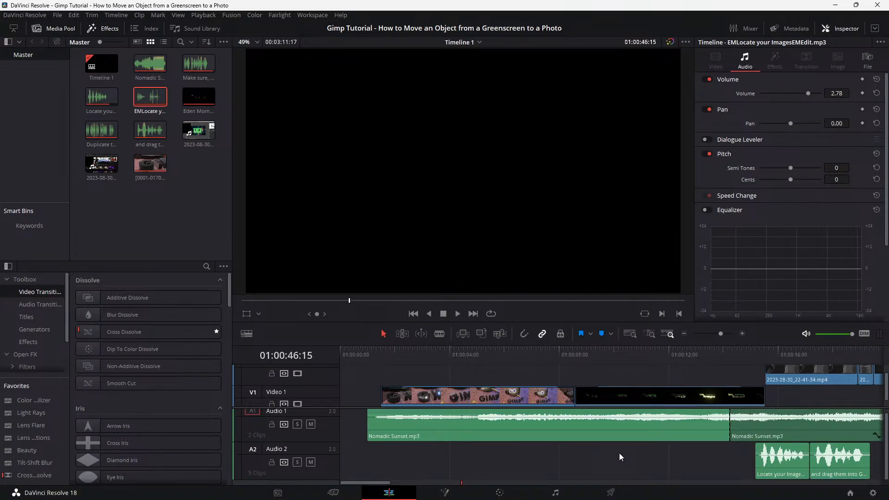
# Move the EMLocate clip to a new Audio 3 track at about 01:00:14:20 and play that section
pyautogui.hscroll(15, 619, 453)
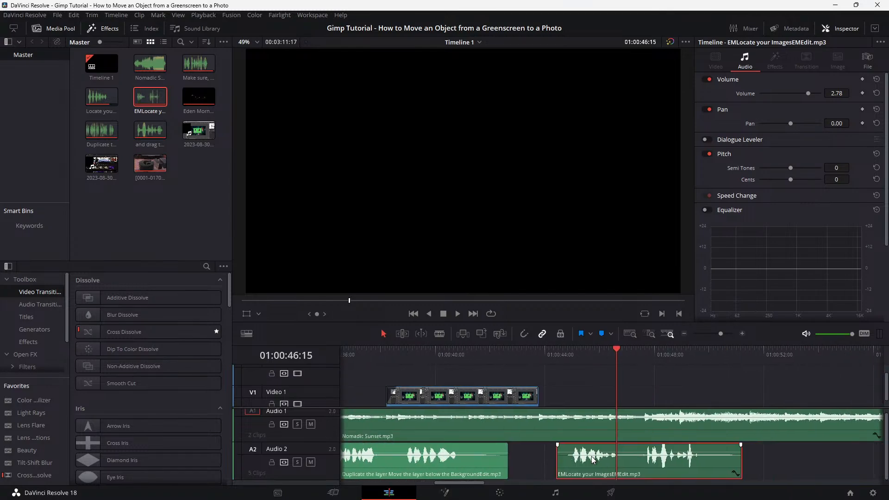
pyautogui.moveTo(626, 460); pyautogui.dragTo(491, 463)
pyautogui.click(437, 349)
pyautogui.press('space')
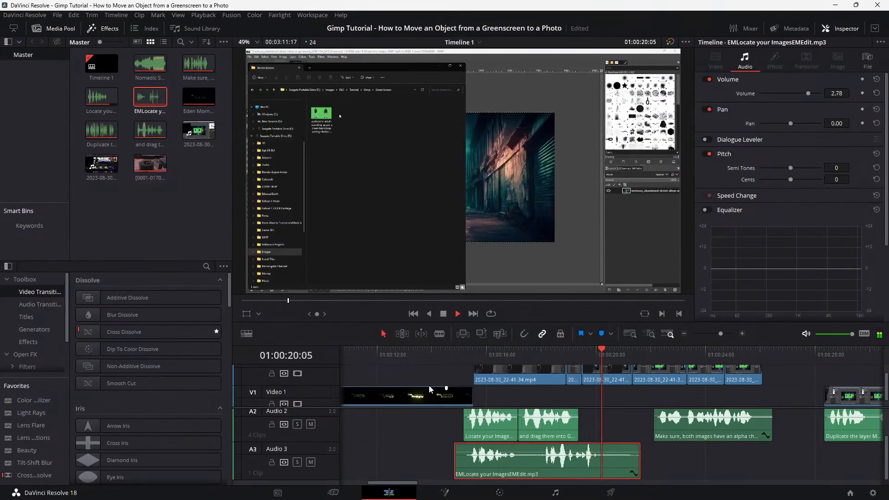
pyautogui.press('space')
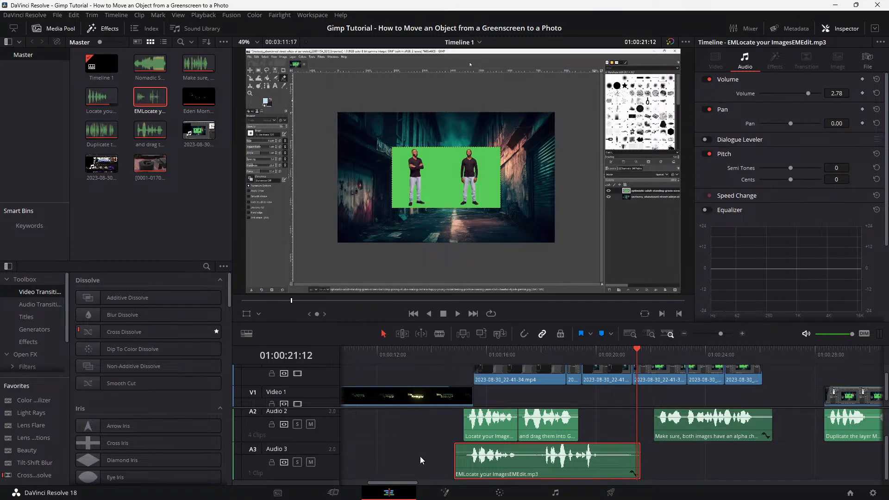
# Move the EMLocate clip down onto a new Audio 4 track and play the timeline from 01:00:14:10
pyautogui.moveTo(513, 464)
pyautogui.mouseDown()
pyautogui.moveTo(510, 482)
pyautogui.moveTo(513, 472)
pyautogui.mouseUp()
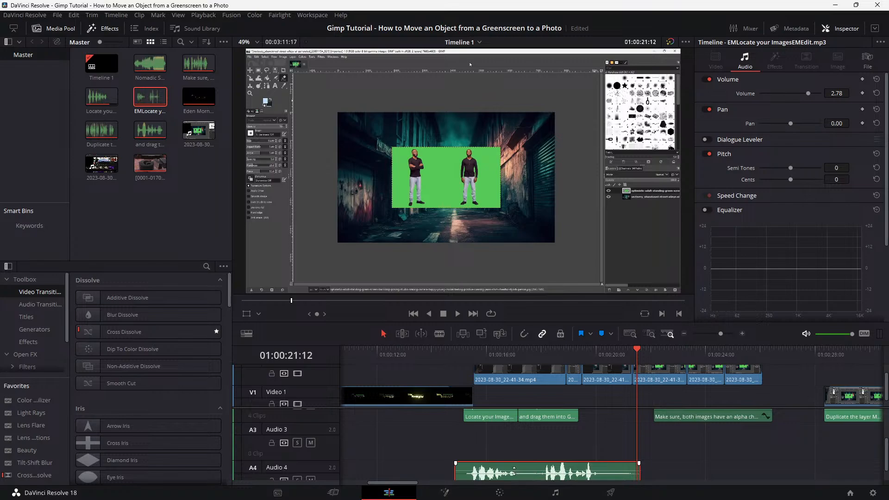
pyautogui.click(443, 351)
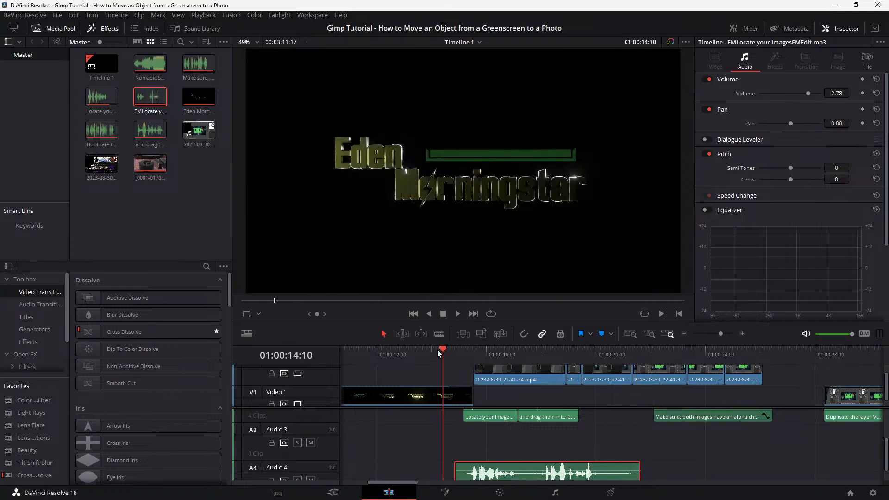
pyautogui.press('space')
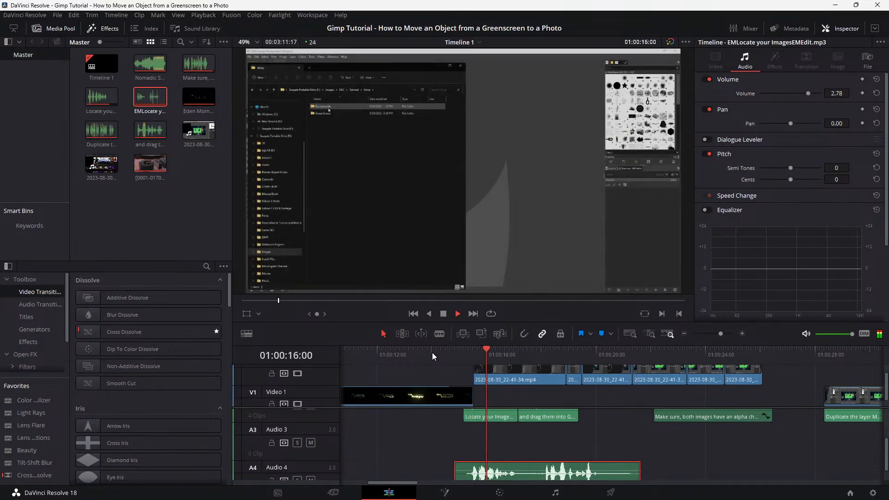
pyautogui.press('space')
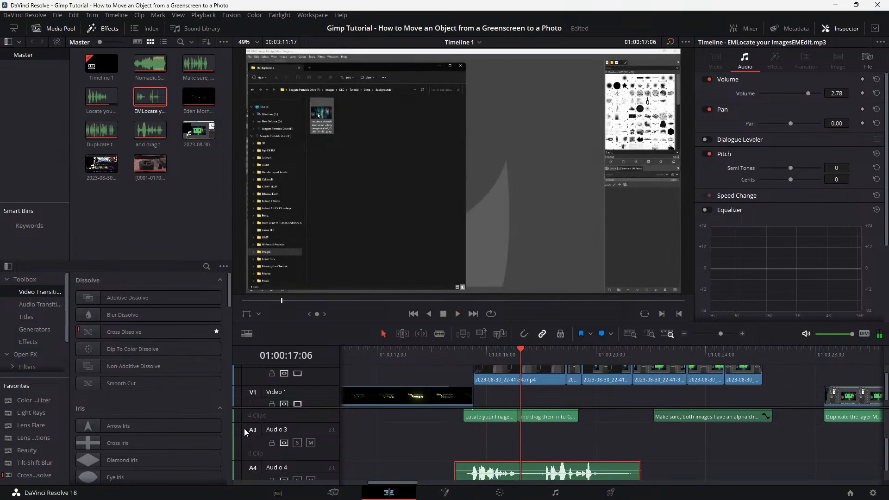
# Delete the empty track above the EMLocate clip and play the section from about 01:00:14:16
pyautogui.rightClick(252, 430)
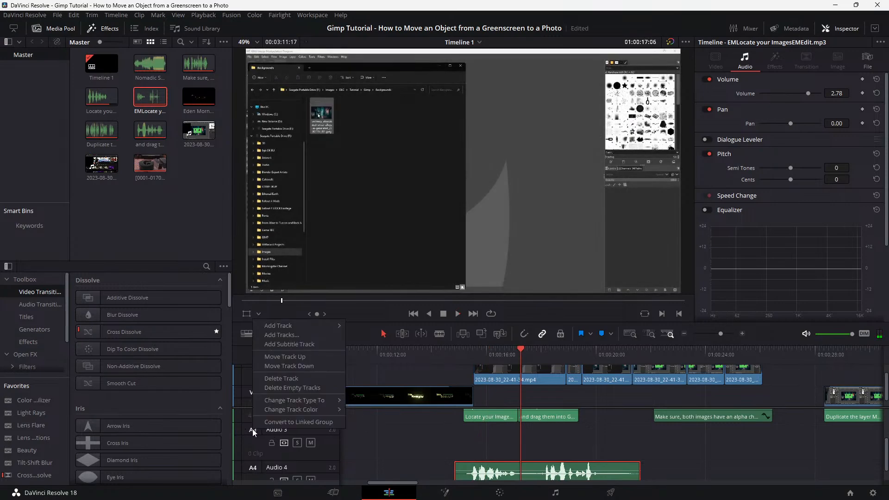
pyautogui.click(290, 379)
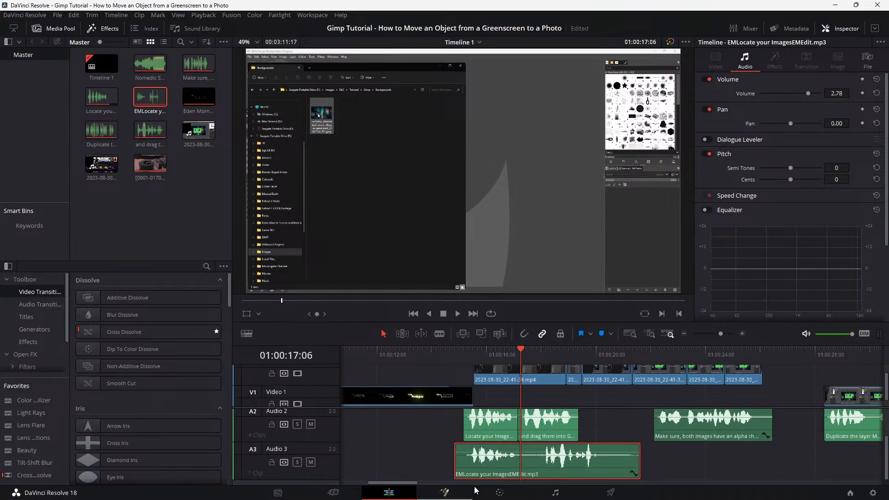
pyautogui.click(448, 350)
pyautogui.press('space')
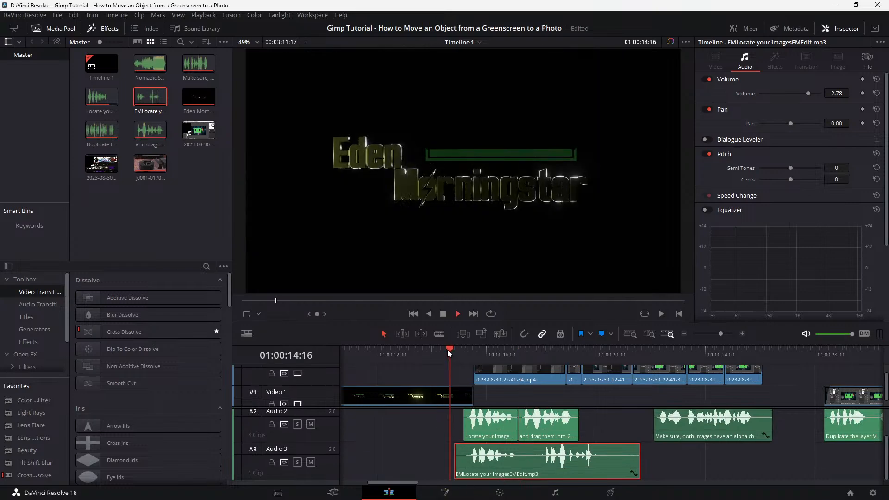
pyautogui.press('space')
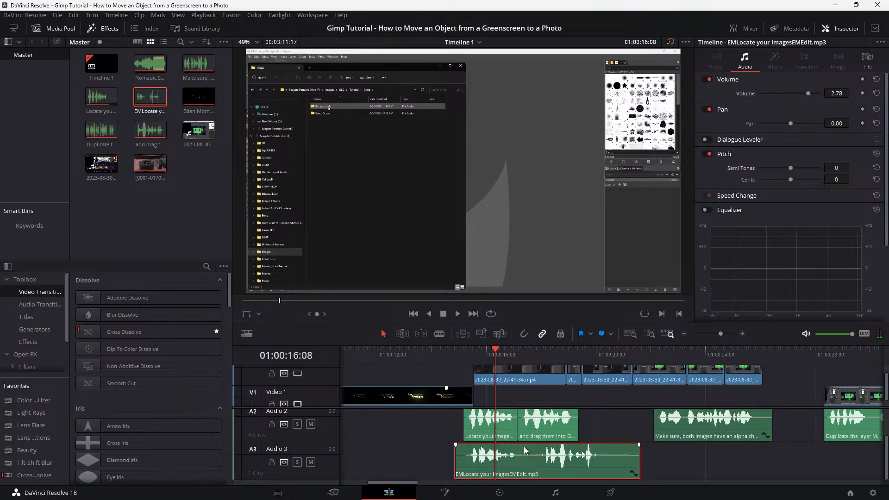
# Place the EMLocate clip on a new Audio 4 track below the empty Audio 3 and play the section from its start
pyautogui.moveTo(524, 446); pyautogui.dragTo(522, 478)
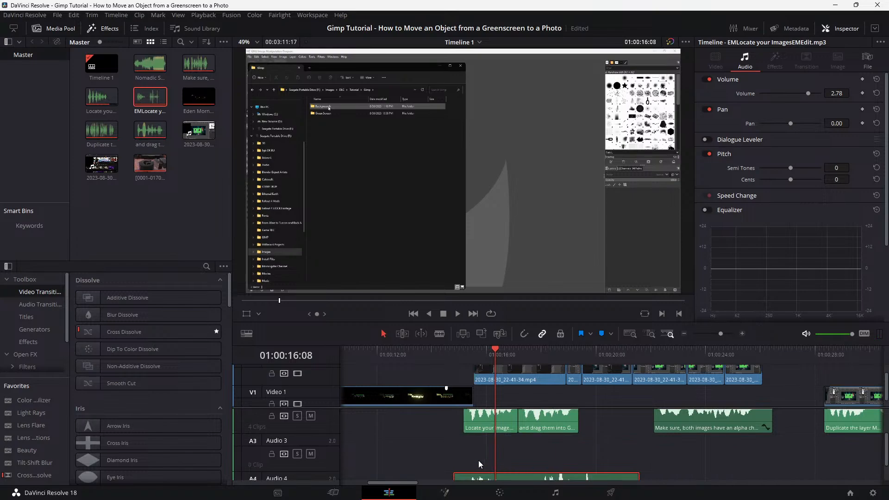
pyautogui.scroll(-2, 329, 464)
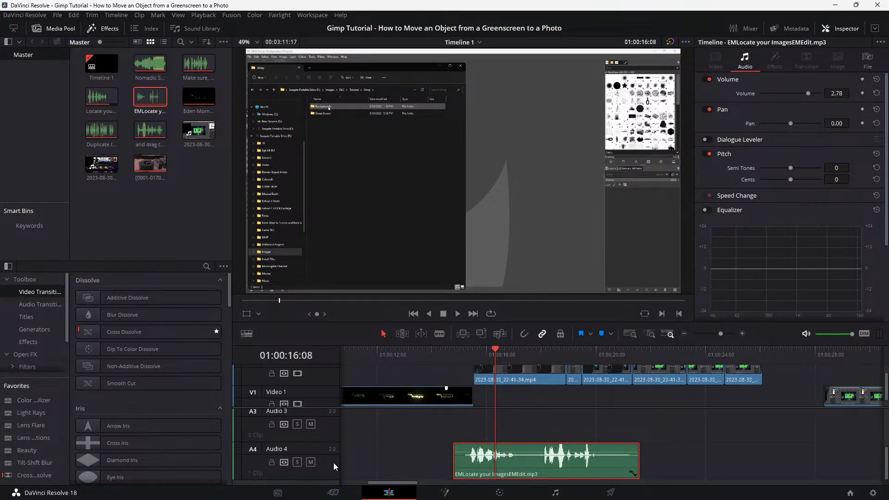
pyautogui.click(463, 351)
pyautogui.press('space')
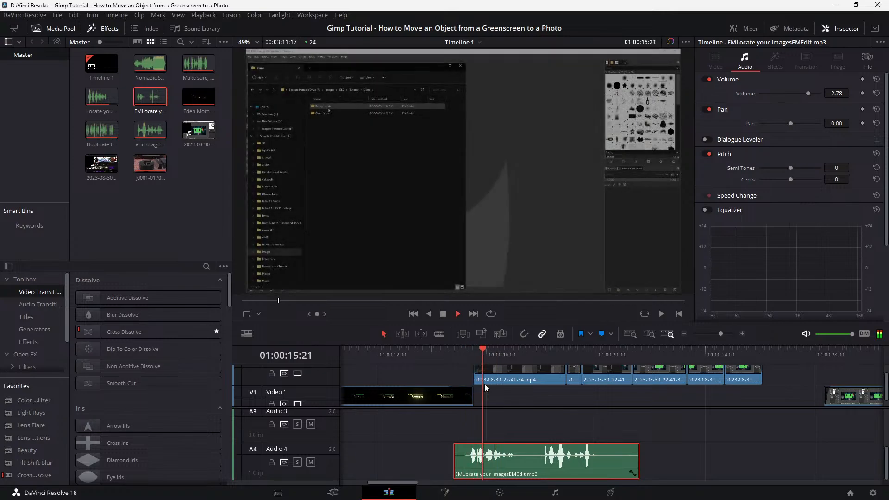
pyautogui.press('space')
# Set the pan of the Locate your ImagesEdited.mp3 clip on Audio 2 to -49.62
pyautogui.scroll(7, 519, 460)
pyautogui.scroll(-1, 522, 459)
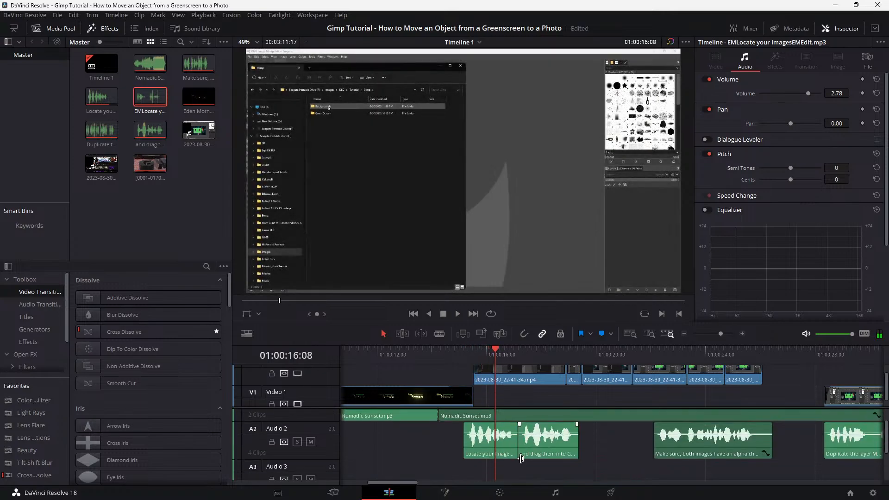
pyautogui.scroll(-1, 287, 431)
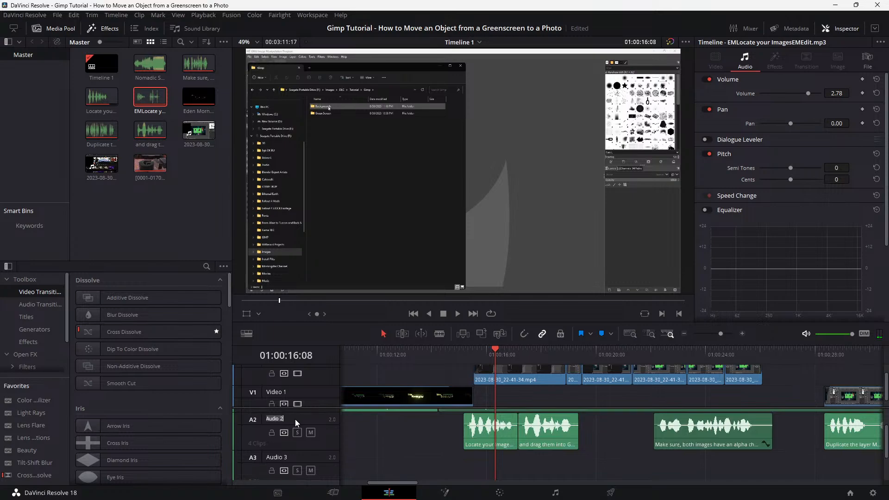
pyautogui.click(254, 418)
pyautogui.click(492, 438)
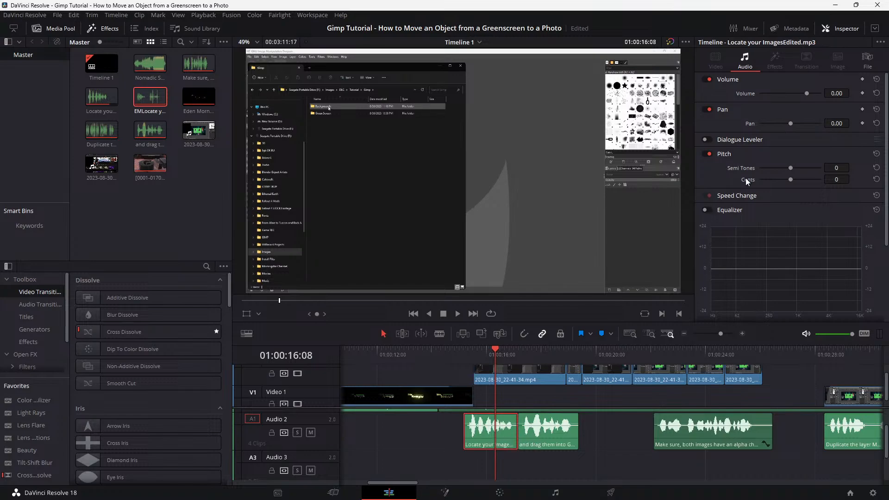
pyautogui.click(792, 123)
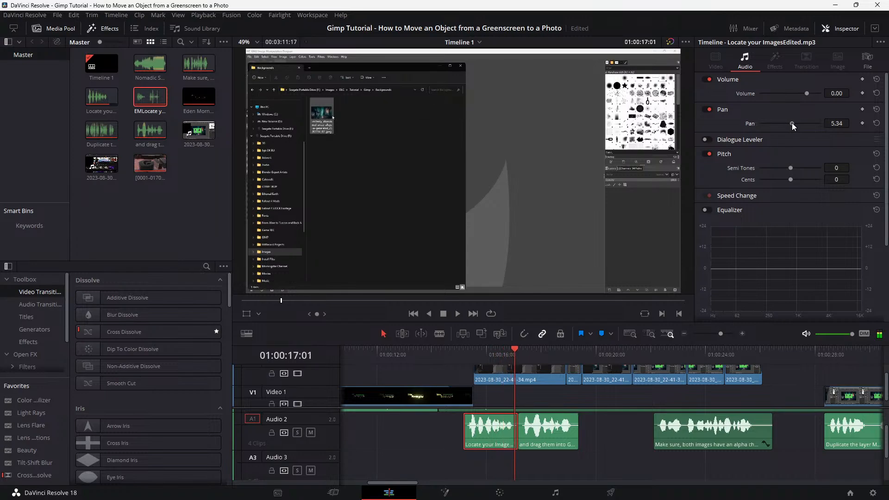
pyautogui.moveTo(791, 123); pyautogui.dragTo(775, 123)
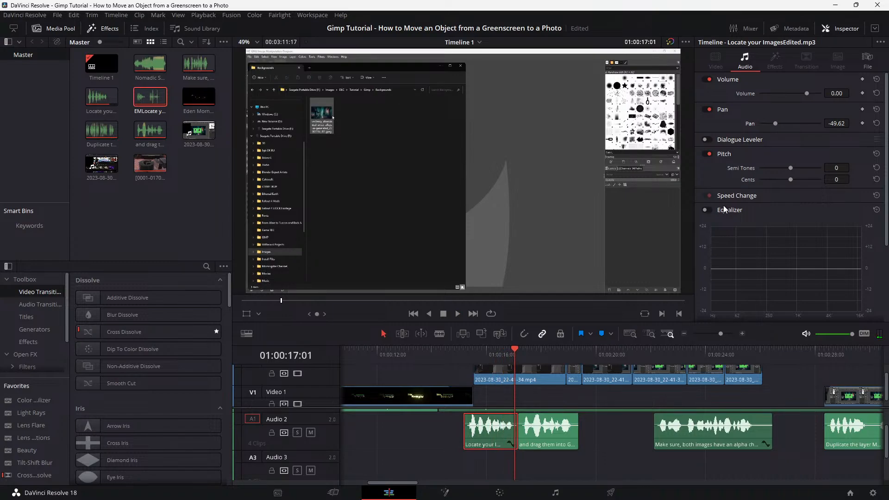
# Set the pan of the "and drag them into GimpEdited.mp3" clip on Audio 2 to -58.78 and play the panned voice-over section
pyautogui.click(549, 430)
pyautogui.moveTo(791, 125); pyautogui.dragTo(772, 126)
pyautogui.press('space')
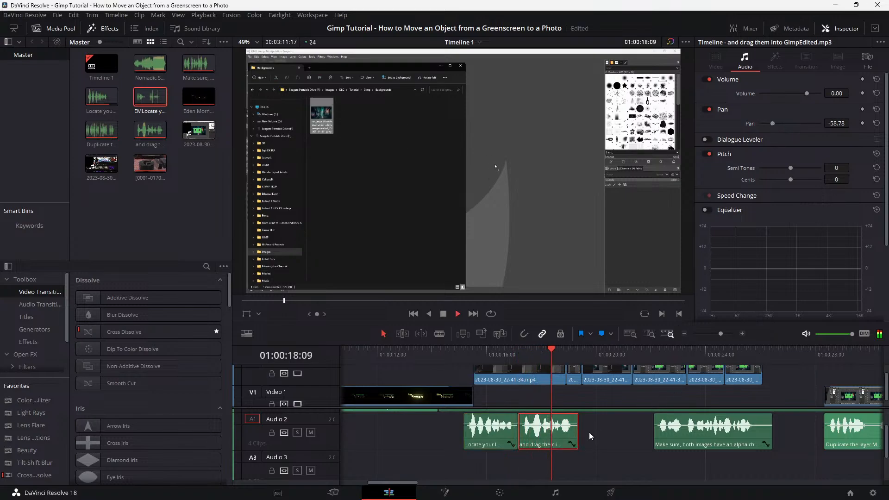
pyautogui.press('space')
pyautogui.scroll(-2, 589, 432)
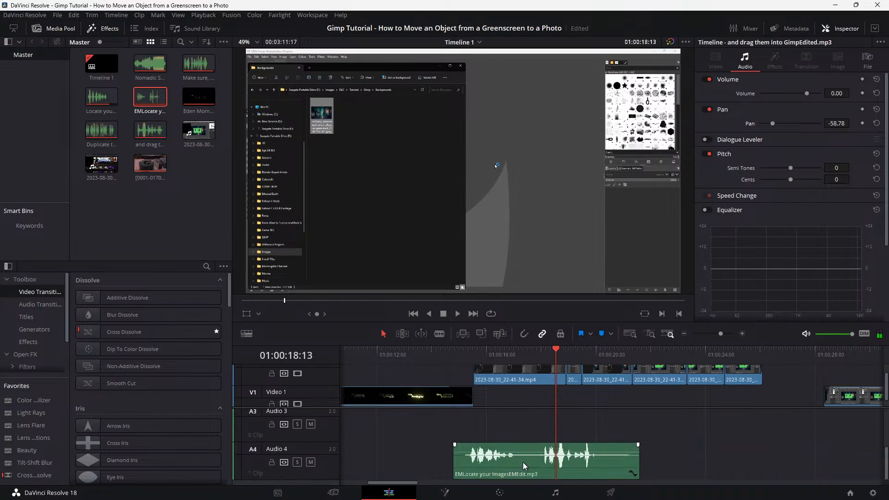
pyautogui.click(466, 349)
pyautogui.press('space')
pyautogui.press('space')
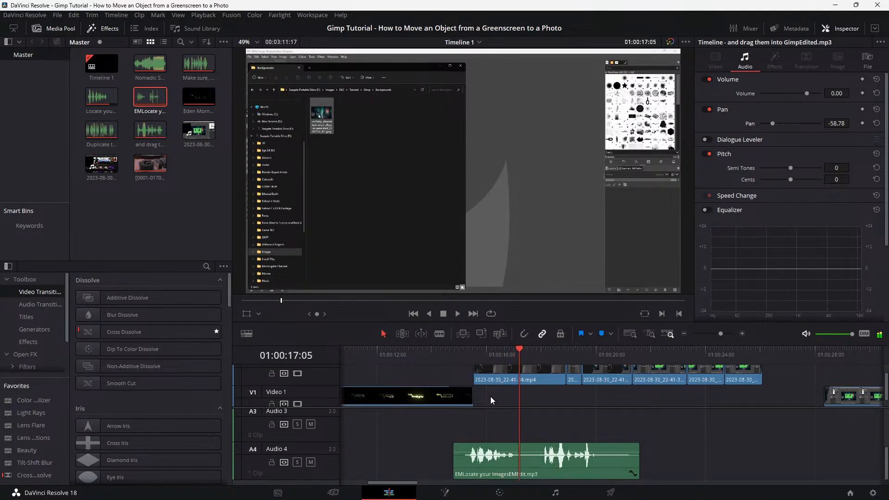
# Set the pan of the EMLocate your ImagesEMEdit.mp3 clip on Audio 4 to 35.88 and play it from its start
pyautogui.click(488, 444)
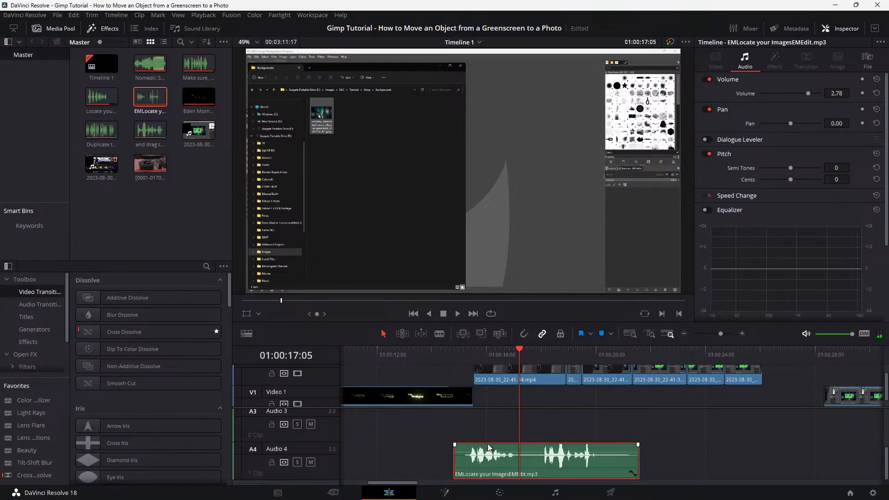
pyautogui.moveTo(791, 123); pyautogui.dragTo(801, 123)
pyautogui.press('space')
pyautogui.click(456, 351)
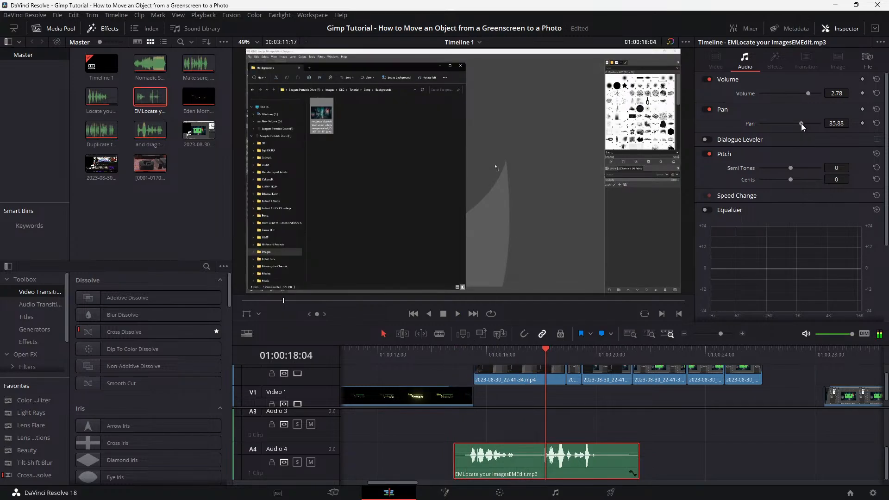
pyautogui.press('space')
pyautogui.click(455, 351)
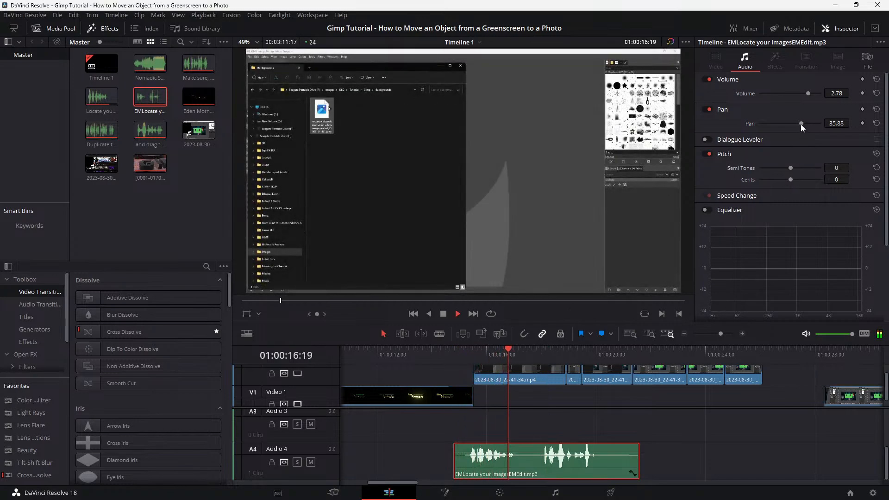
# Set the pan of the EMLocate your ImagesEMEdit.mp3 clip on Audio 4 to 29.77 and play the section from the clip's start
pyautogui.moveTo(801, 124); pyautogui.dragTo(800, 125)
pyautogui.scroll(1, 498, 409)
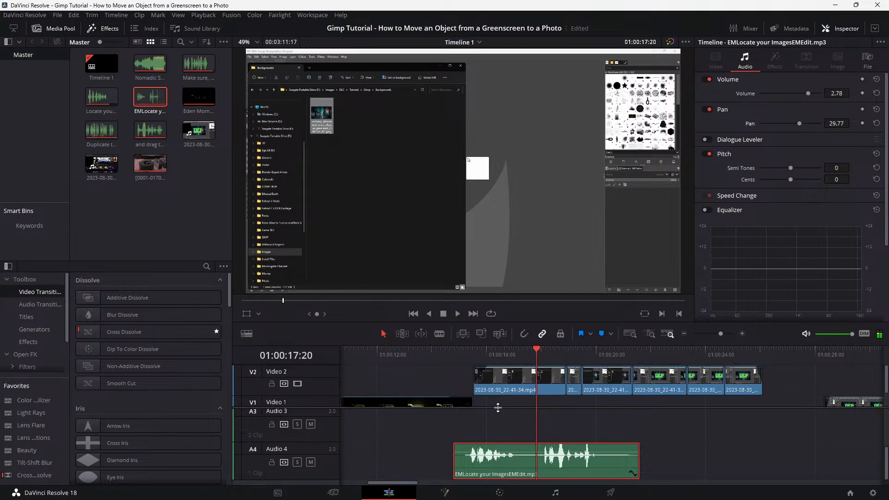
pyautogui.scroll(2, 507, 433)
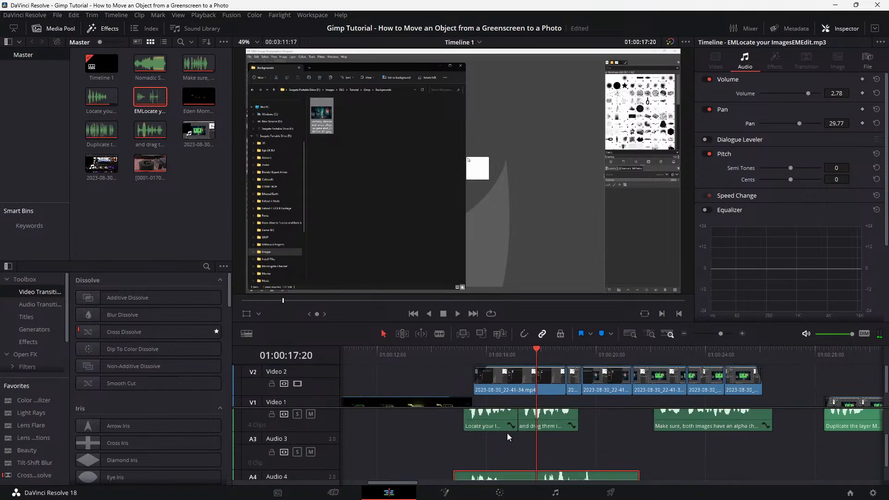
pyautogui.scroll(1, 507, 432)
pyautogui.click(452, 350)
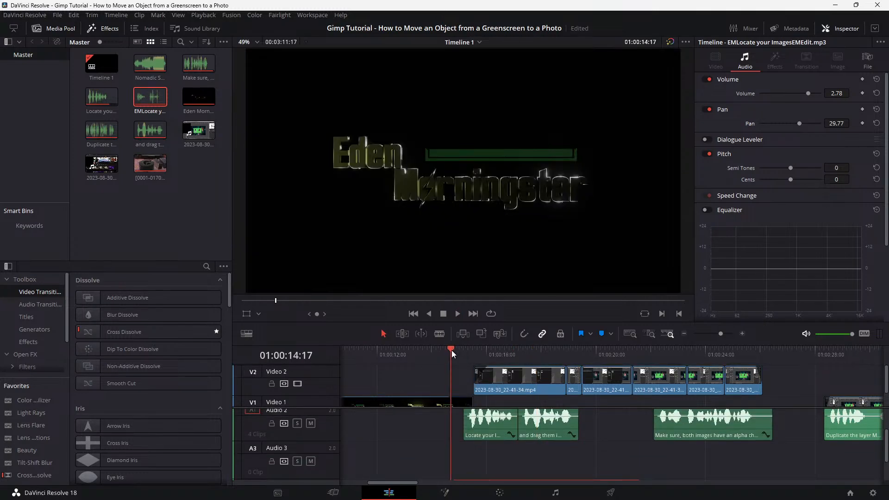
pyautogui.press('space')
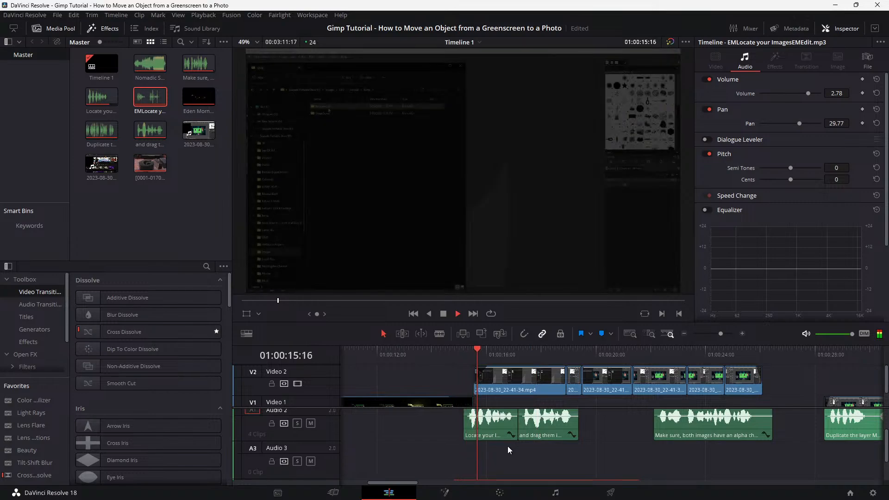
pyautogui.press('space')
pyautogui.scroll(-5, 521, 457)
pyautogui.scroll(5, 521, 457)
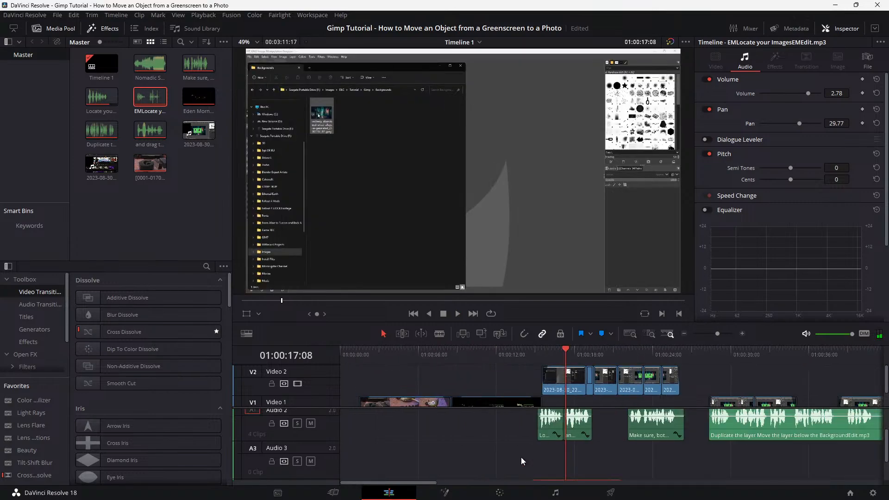
pyautogui.scroll(1, 523, 458)
pyautogui.scroll(-2, 624, 459)
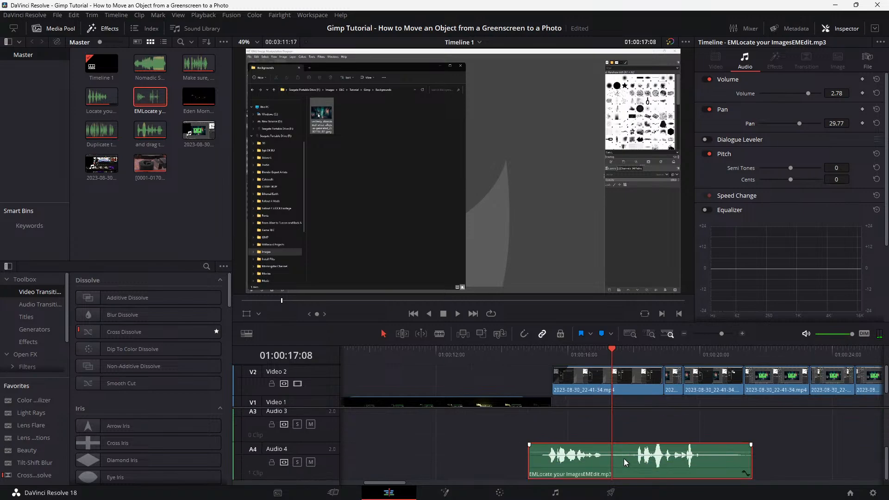
pyautogui.scroll(1, 624, 459)
pyautogui.rightClick(616, 460)
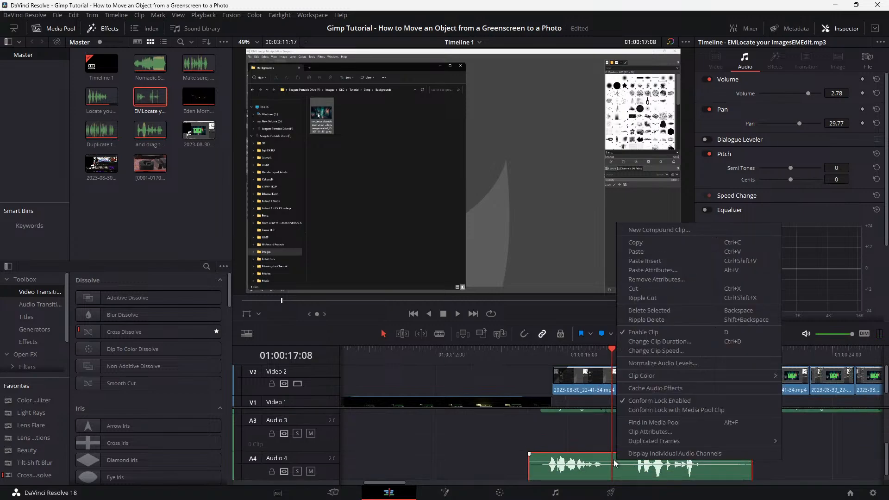
pyautogui.click(611, 457)
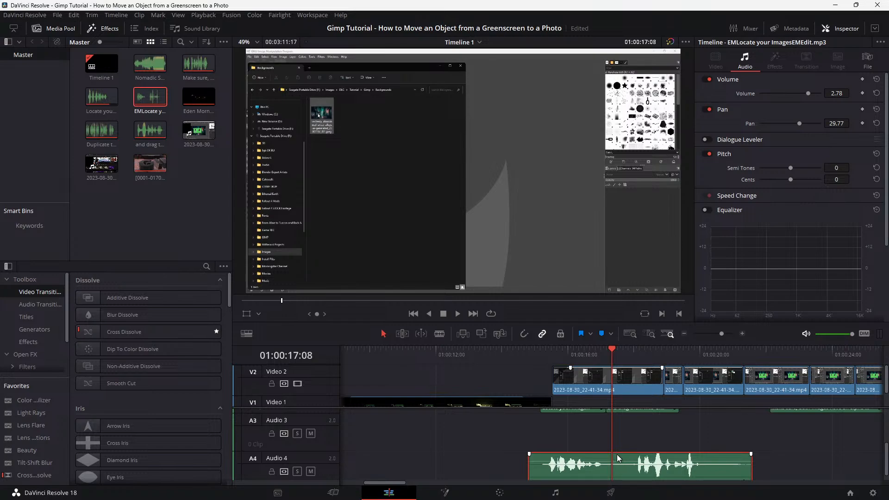
pyautogui.rightClick(622, 467)
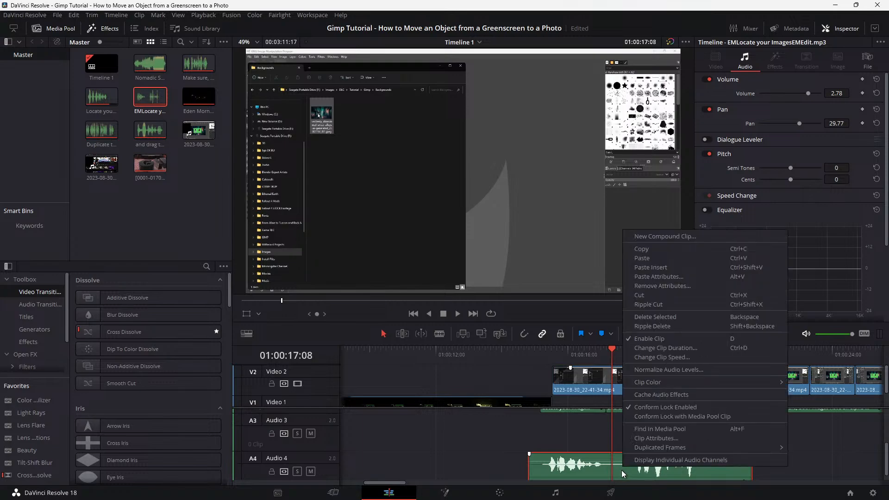
pyautogui.click(607, 468)
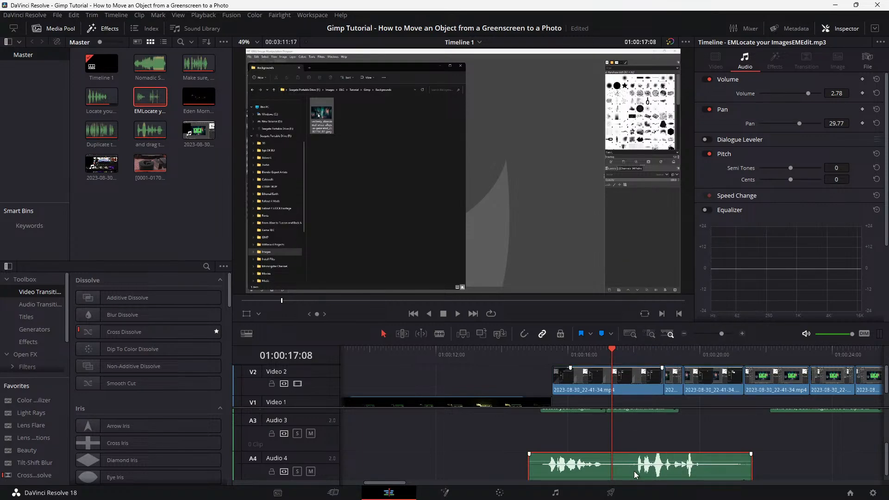
# Split the EMLocate clip on Audio 4 at 01:00:17:08 using the Cut page and return to the Edit page
pyautogui.hotkey('shift', '3')
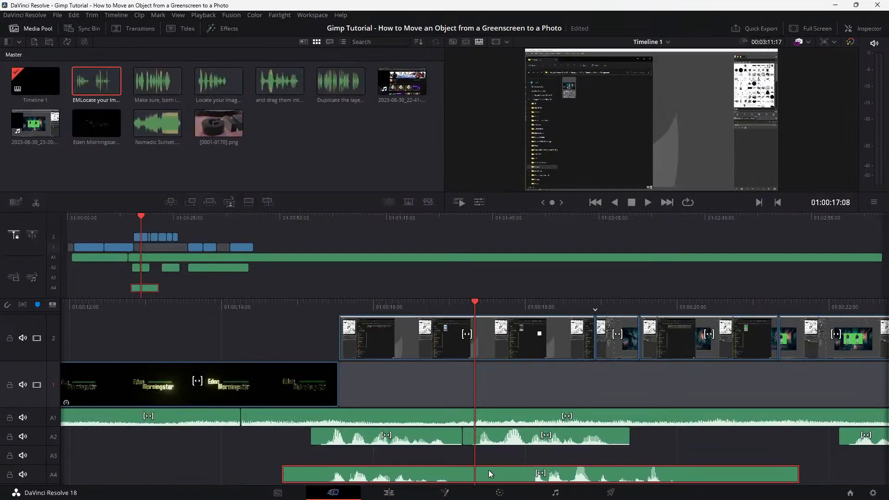
pyautogui.rightClick(488, 471)
pyautogui.click(522, 397)
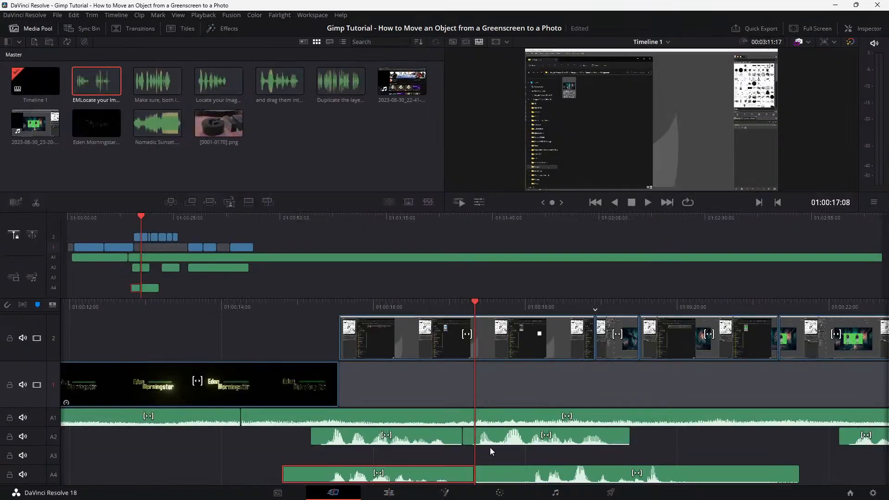
pyautogui.hotkey('shift', '4')
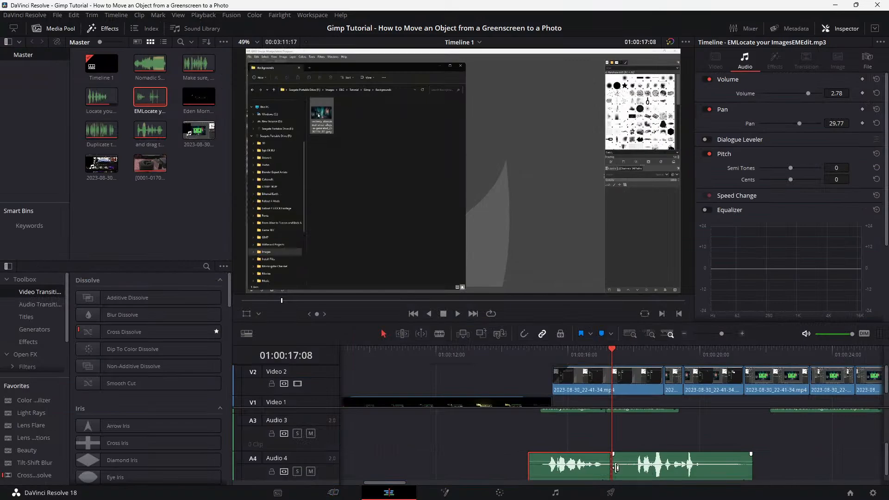
# Trim the silent start of the second EMLocate piece on Audio 4 and shift it earlier against the first piece, checking the timing by playback
pyautogui.moveTo(616, 468); pyautogui.dragTo(639, 461)
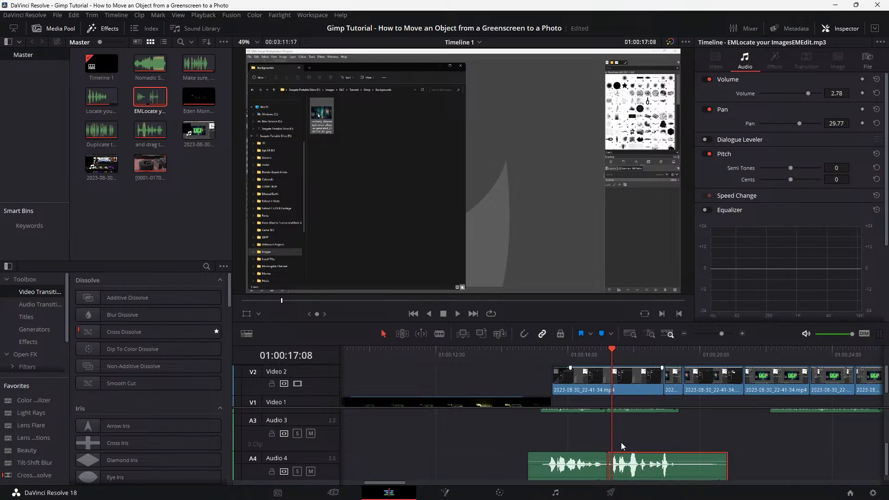
pyautogui.press('space')
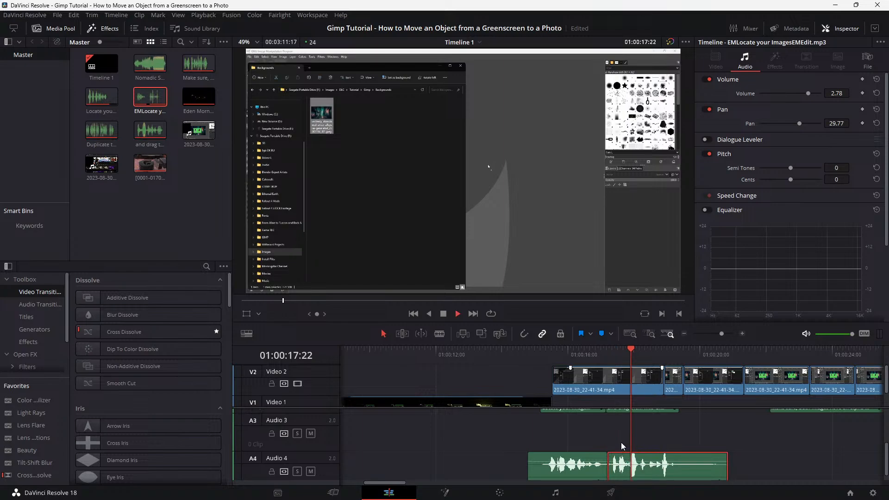
pyautogui.press('space')
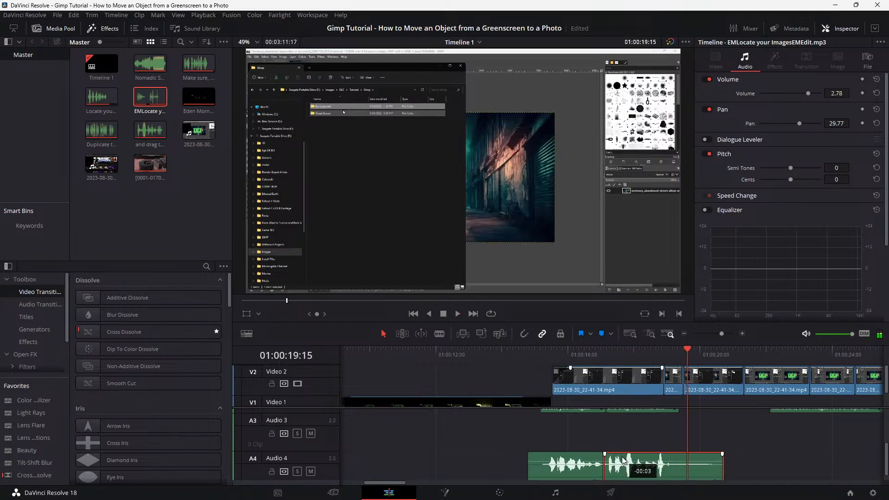
pyautogui.click(595, 399)
pyautogui.click(597, 353)
pyautogui.press('space')
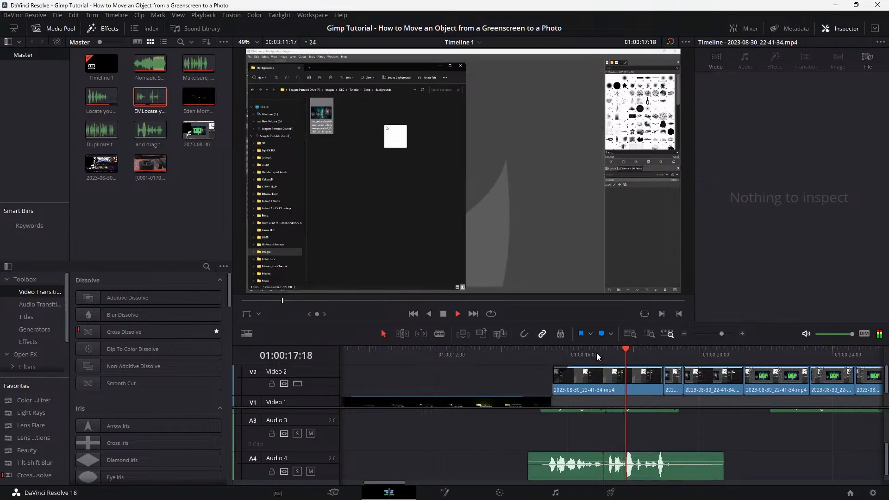
pyautogui.press('space')
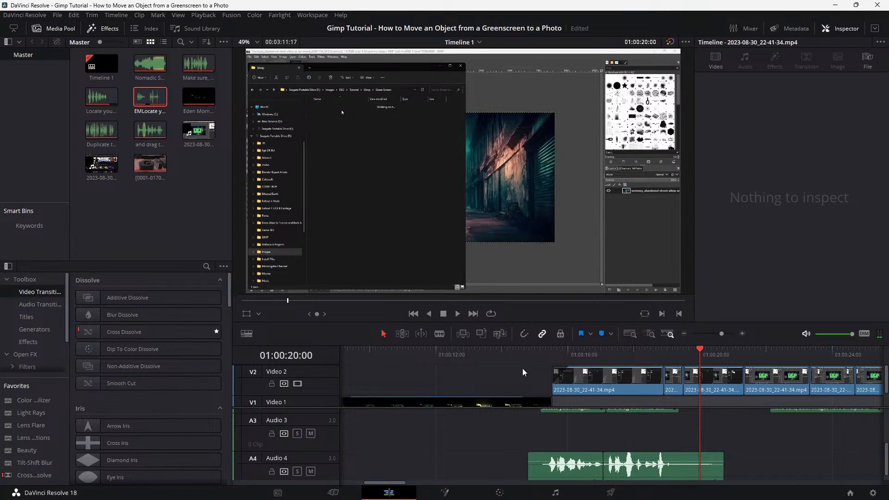
# Trim the silent end of the second EMLocate piece on Audio 4 back to 01:00:19:20 and play the section from before the clips
pyautogui.click(550, 429)
pyautogui.press('space')
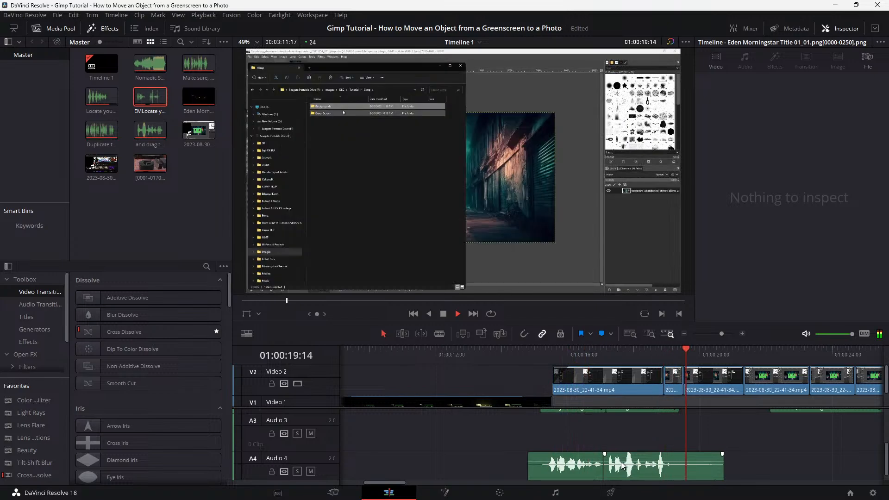
pyautogui.press('space')
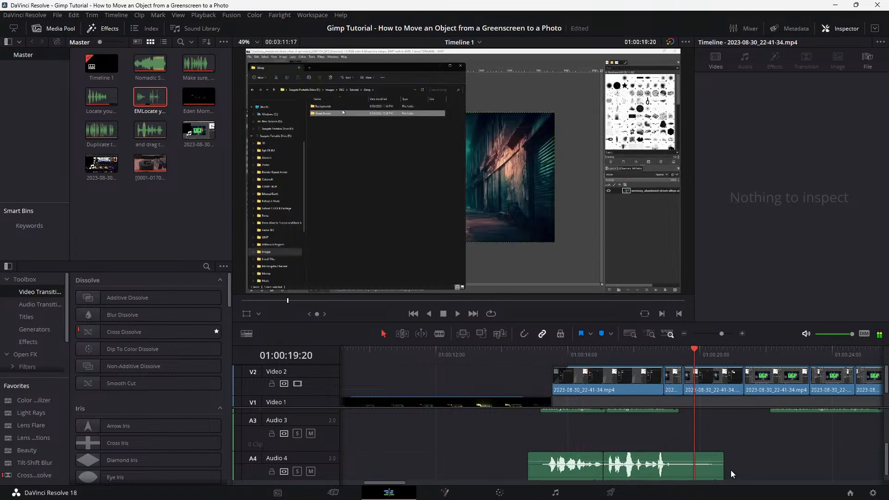
pyautogui.moveTo(723, 470); pyautogui.dragTo(693, 469)
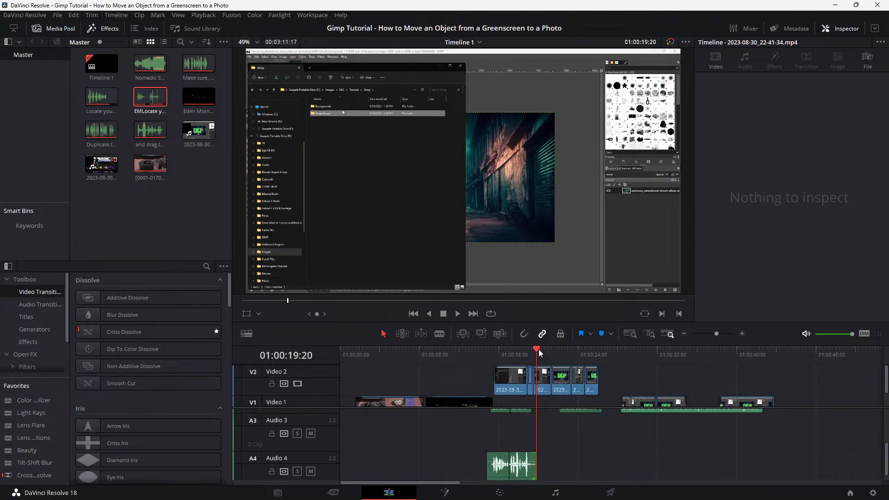
pyautogui.moveTo(539, 350); pyautogui.dragTo(477, 358)
pyautogui.press('space')
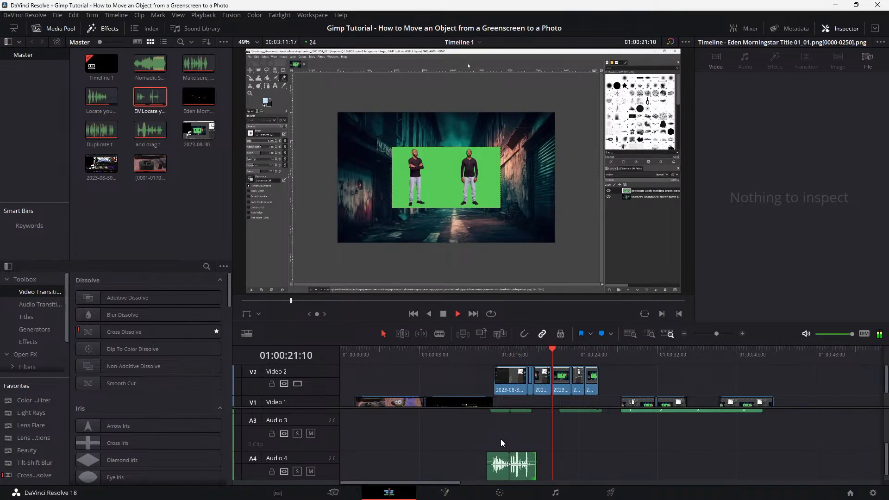
# Set the volume of Locate your ImagesEdited.mp3 to -6.72 and lower the adjoining "and drag them" clip on Audio 2 to about -5.56 dB
pyautogui.scroll(2, 501, 439)
pyautogui.click(502, 440)
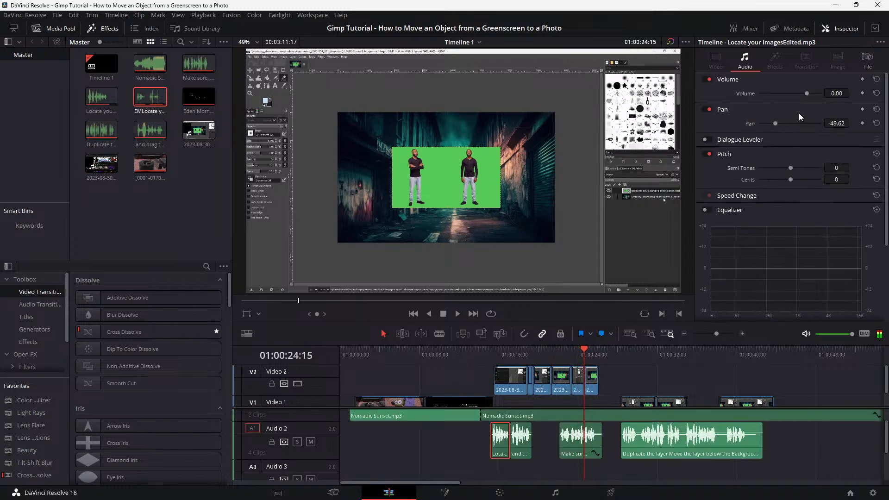
pyautogui.moveTo(807, 93); pyautogui.dragTo(804, 93)
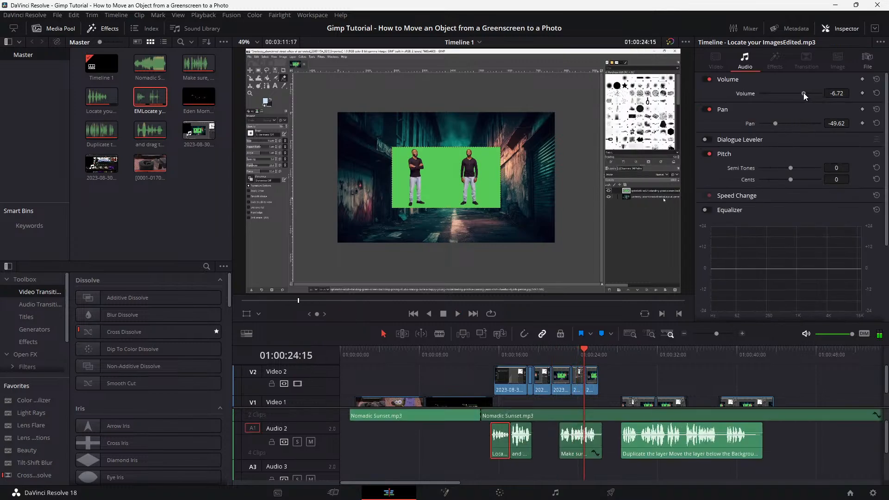
pyautogui.click(487, 349)
pyautogui.press('space')
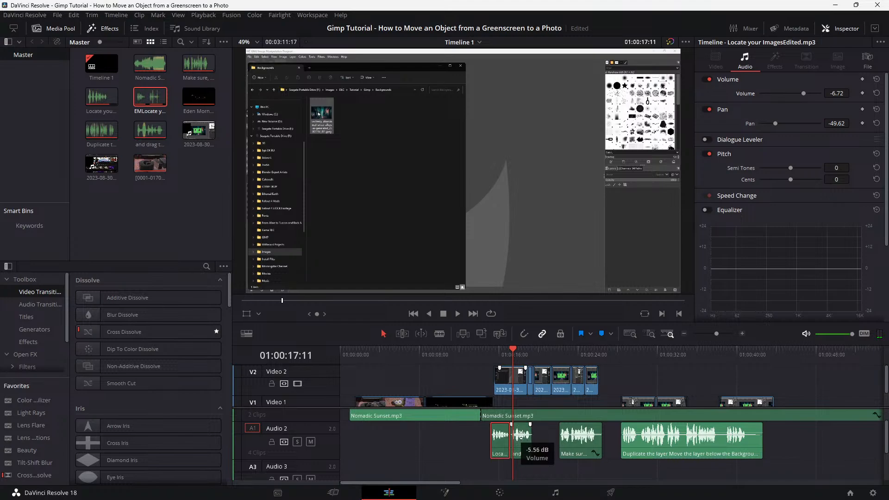
pyautogui.press('space')
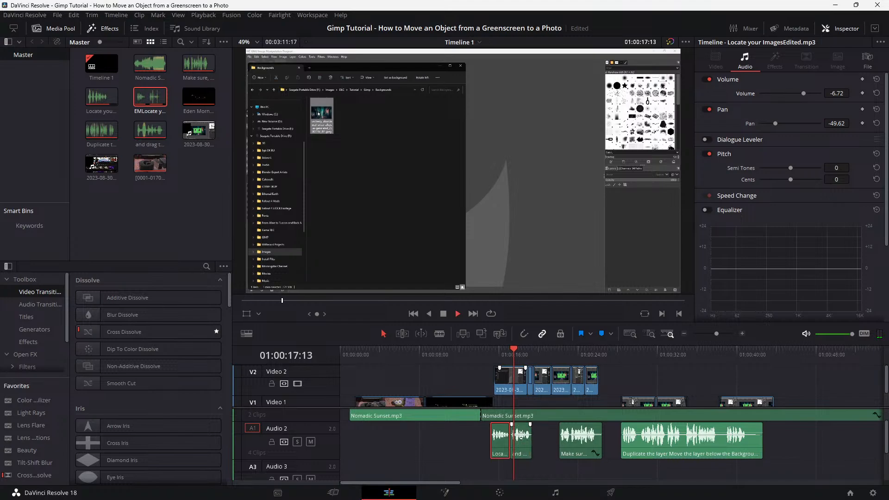
pyautogui.press('space')
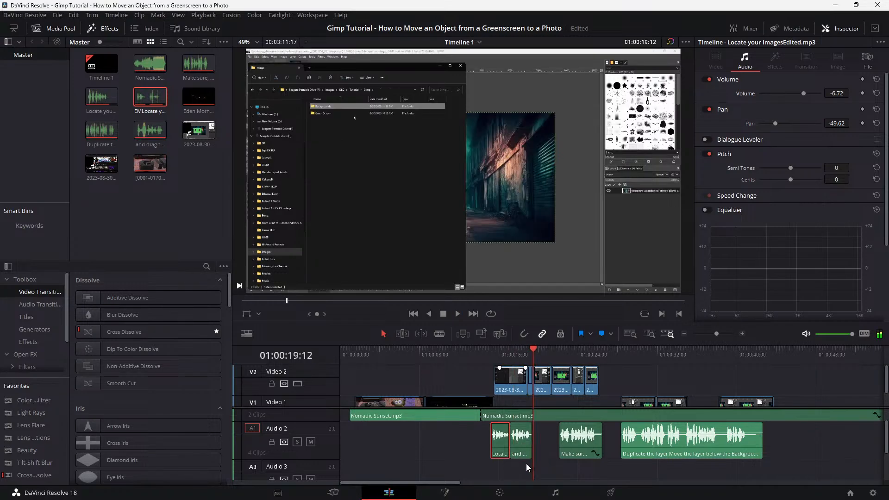
# Play the layered voice-over section from its start and place the playhead at 01:00:22:06, where the "Make sure" clip begins
pyautogui.scroll(-2, 523, 466)
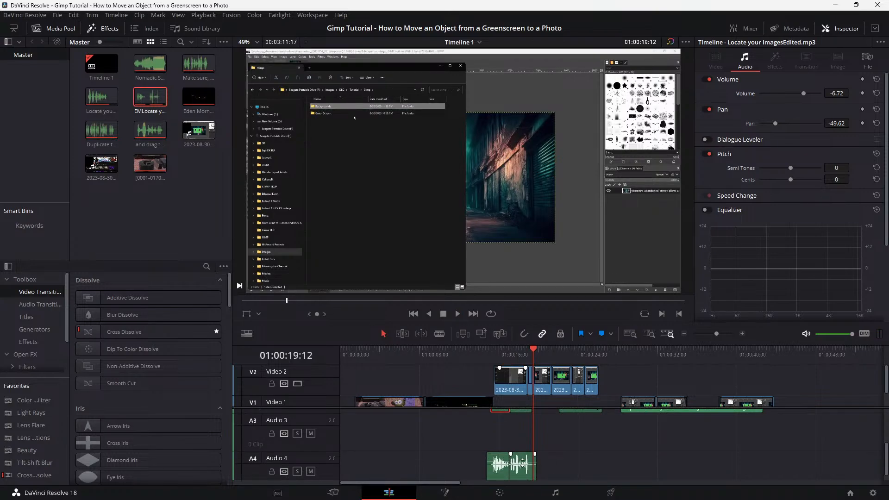
pyautogui.click(481, 350)
pyautogui.press('space')
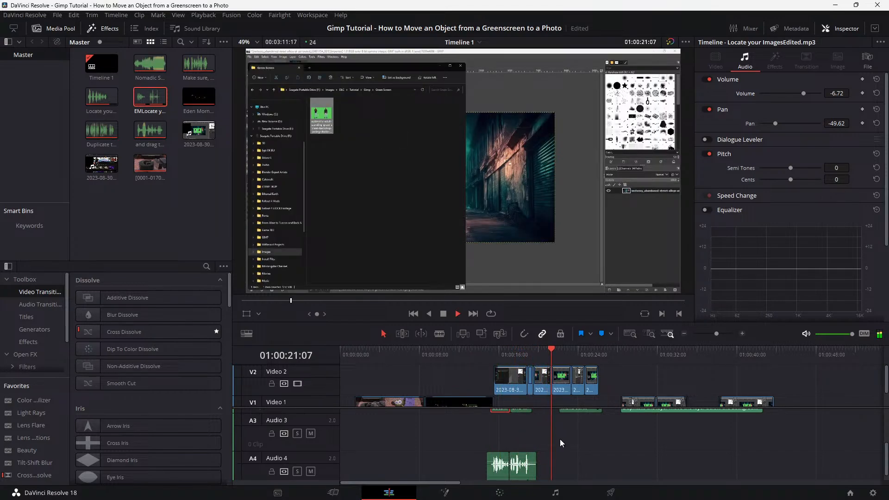
pyautogui.scroll(2, 560, 439)
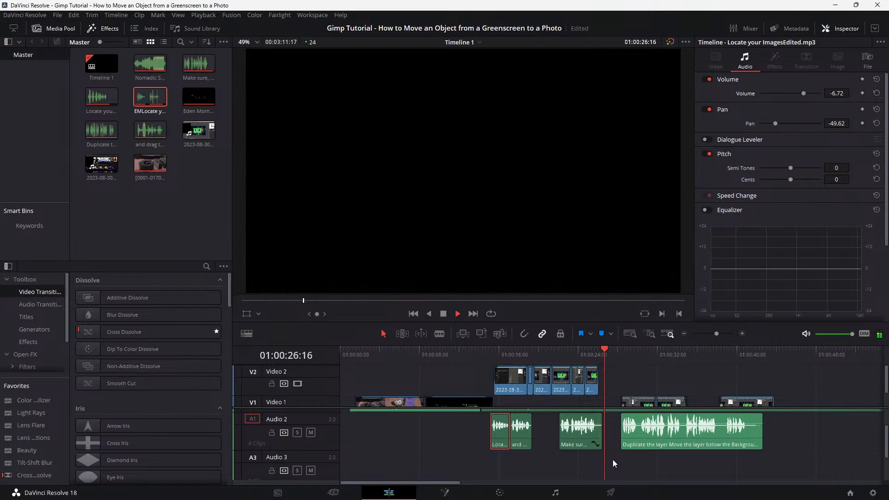
pyautogui.moveTo(602, 349); pyautogui.dragTo(560, 354)
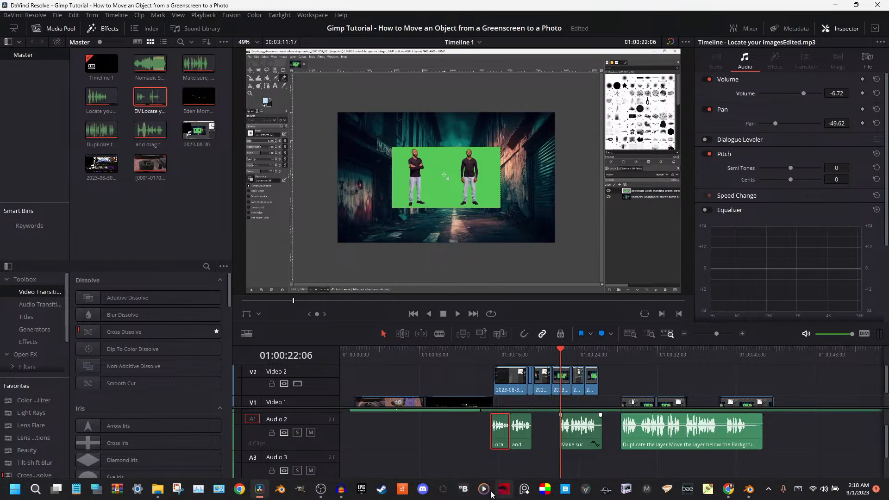
# Switch to Audacity and remove both existing audio tracks from the project
pyautogui.click(492, 493)
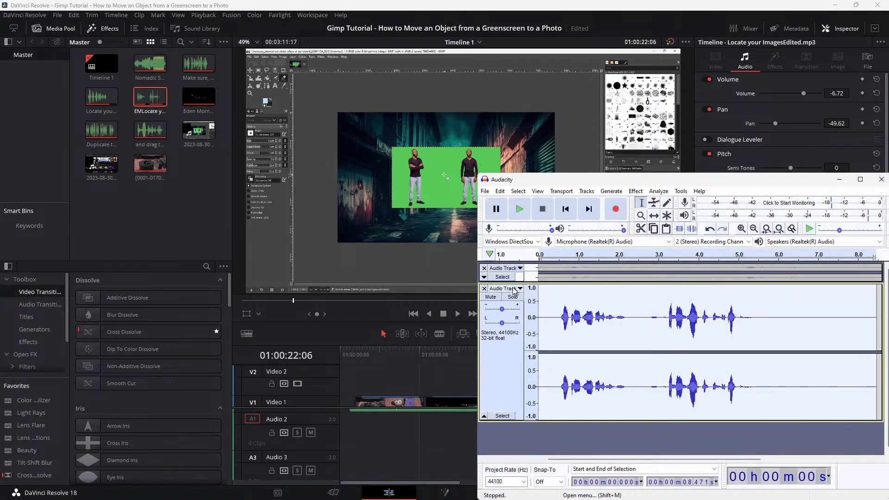
pyautogui.click(484, 416)
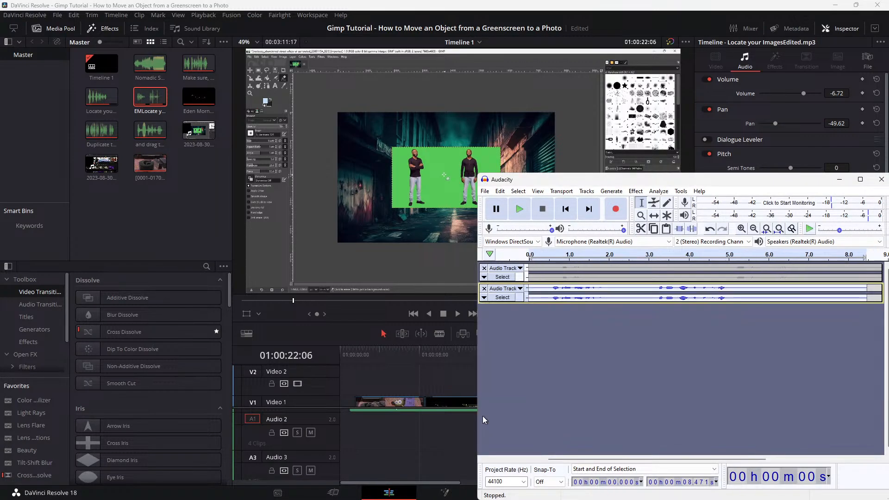
pyautogui.click(484, 288)
pyautogui.click(484, 268)
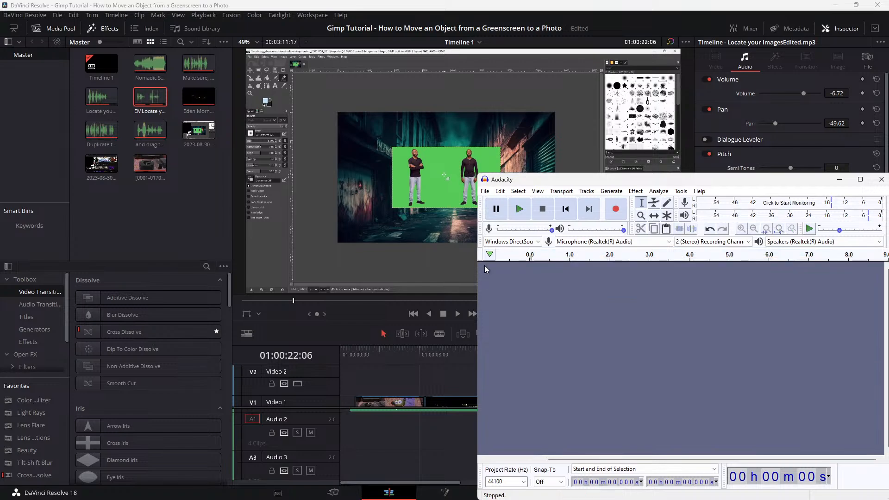
# Record a new voice-over take of about 7.5 seconds on a stereo track in Audacity and play it back
pyautogui.click(617, 211)
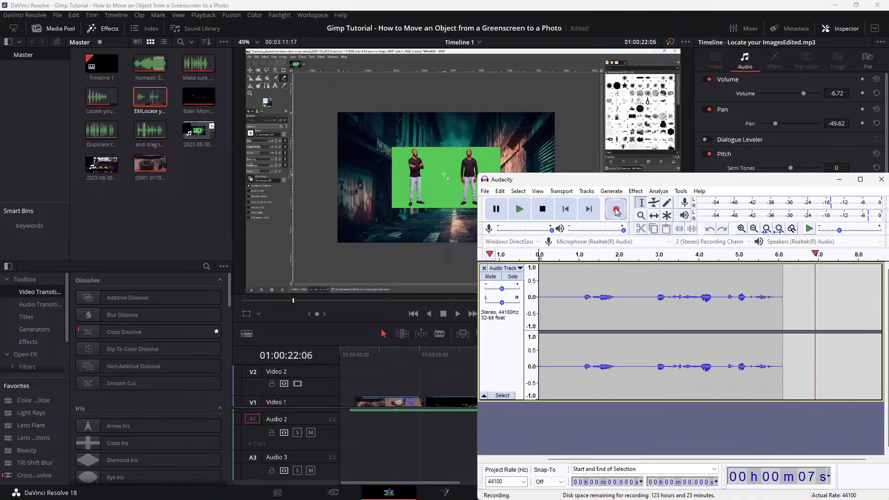
pyautogui.click(543, 209)
pyautogui.click(519, 208)
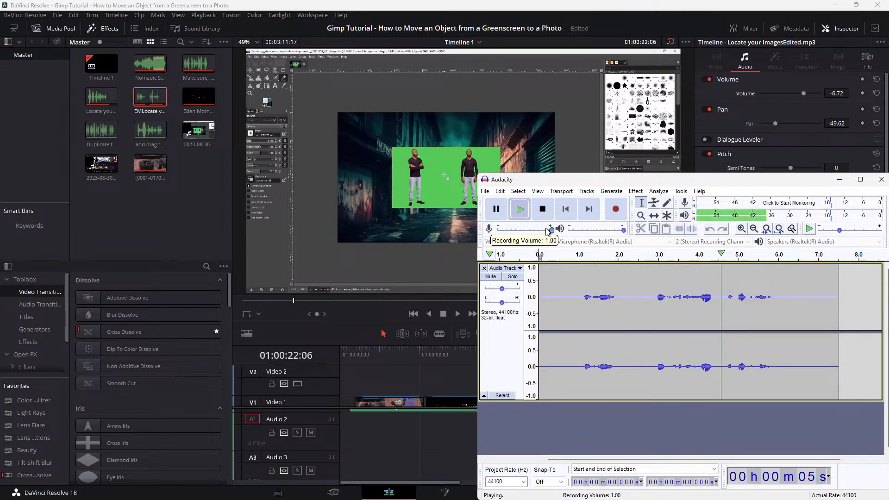
pyautogui.press('space')
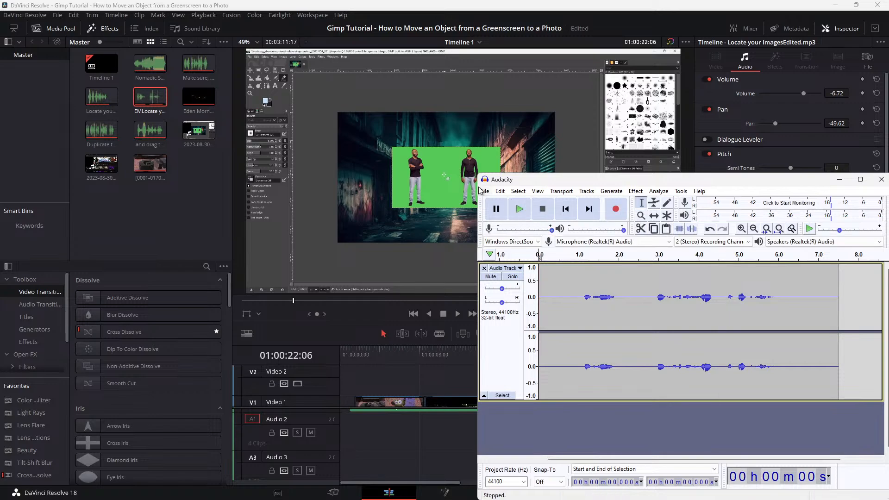
# Apply Loudness Normalization to the whole recorded track at -23.0 LUFS perceived loudness, previewing the effect first
pyautogui.click(512, 327)
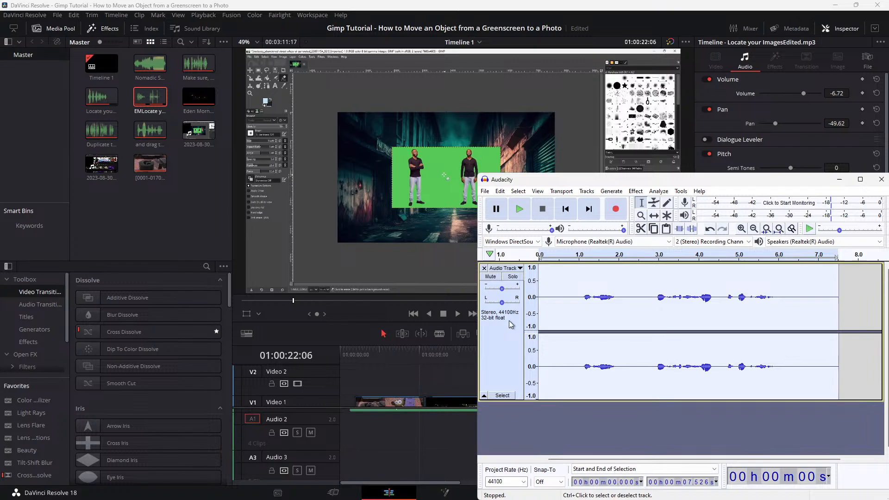
pyautogui.click(587, 192)
pyautogui.moveTo(620, 280)
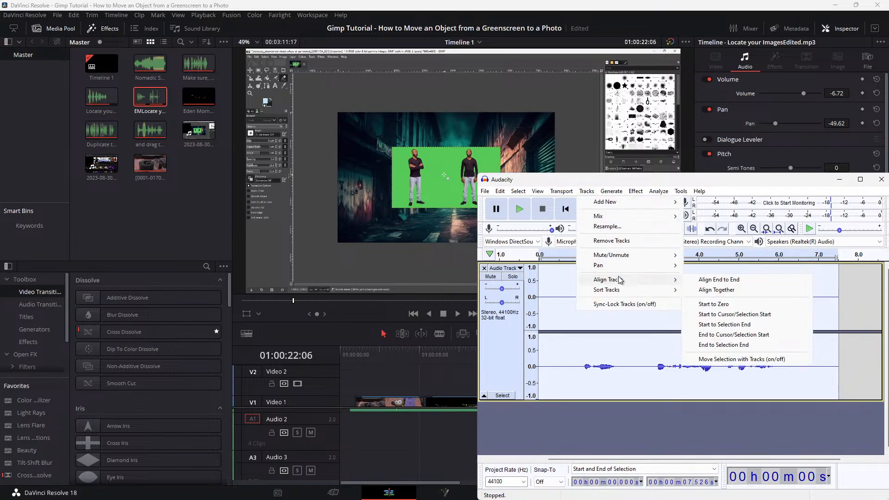
pyautogui.click(636, 192)
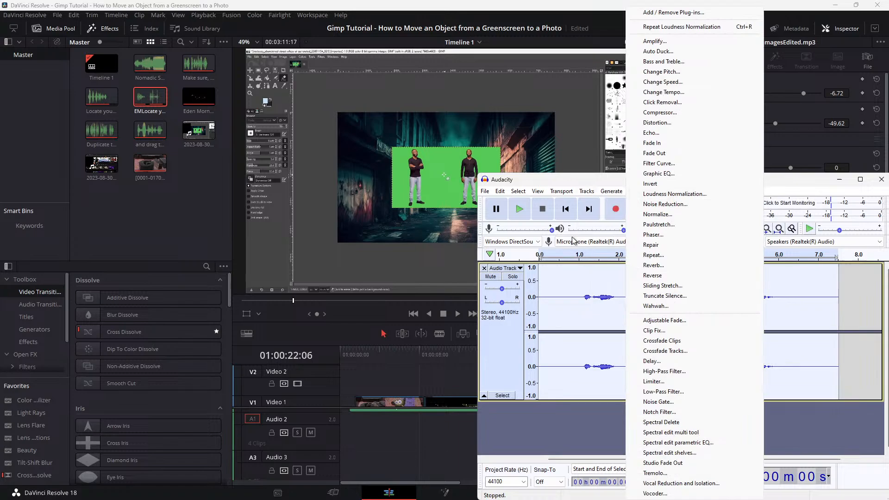
pyautogui.click(675, 194)
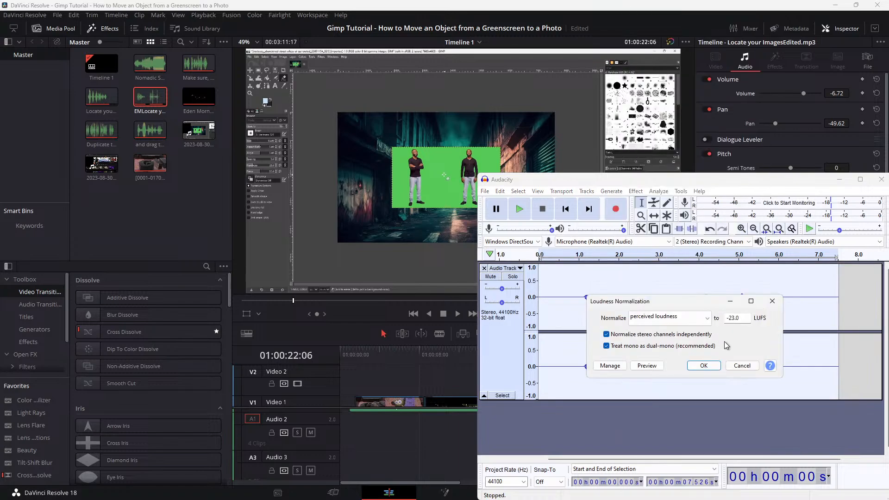
pyautogui.click(648, 366)
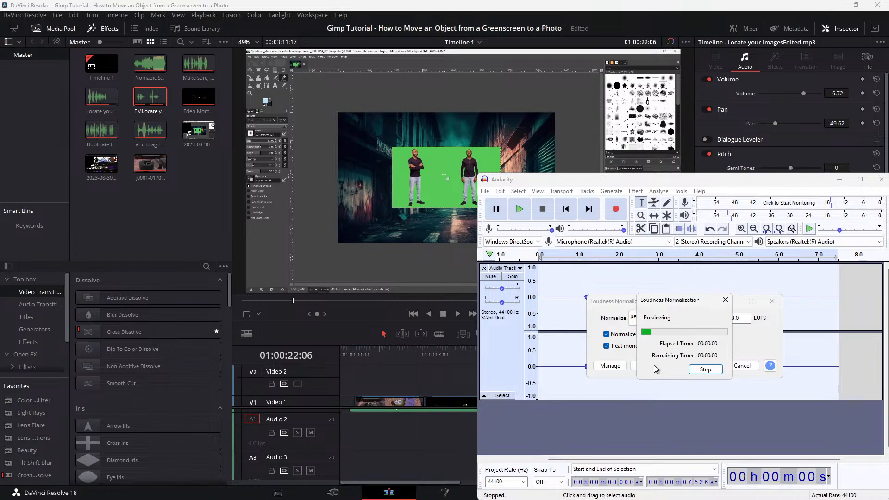
pyautogui.click(706, 369)
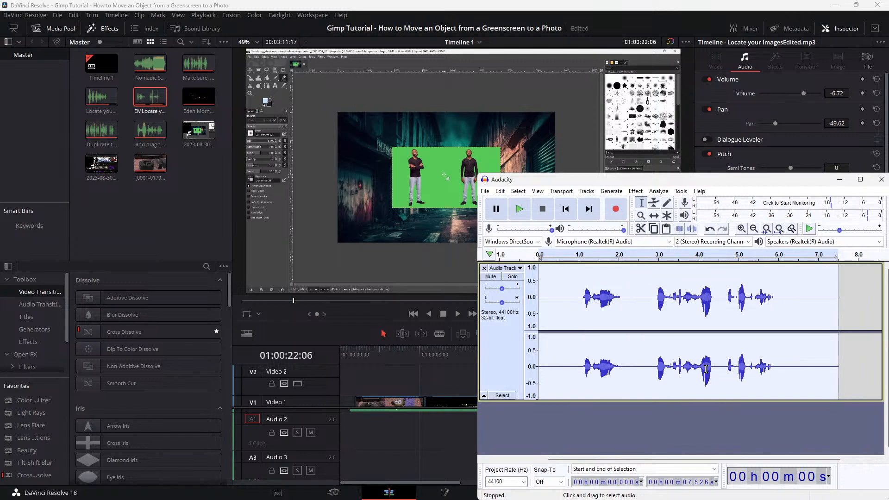
# Start an MP3 export to the Audio folder, basing the file name on the existing "Make sure, both images have an alpha channel" file
pyautogui.click(484, 191)
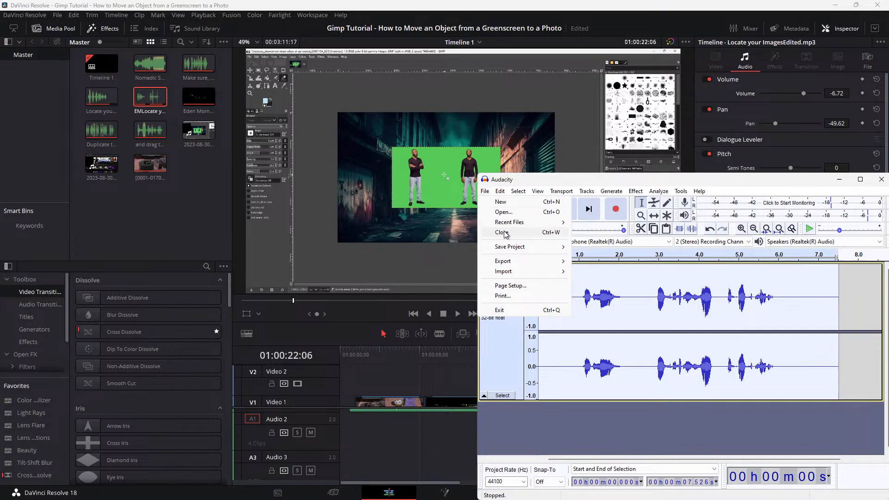
pyautogui.moveTo(545, 261)
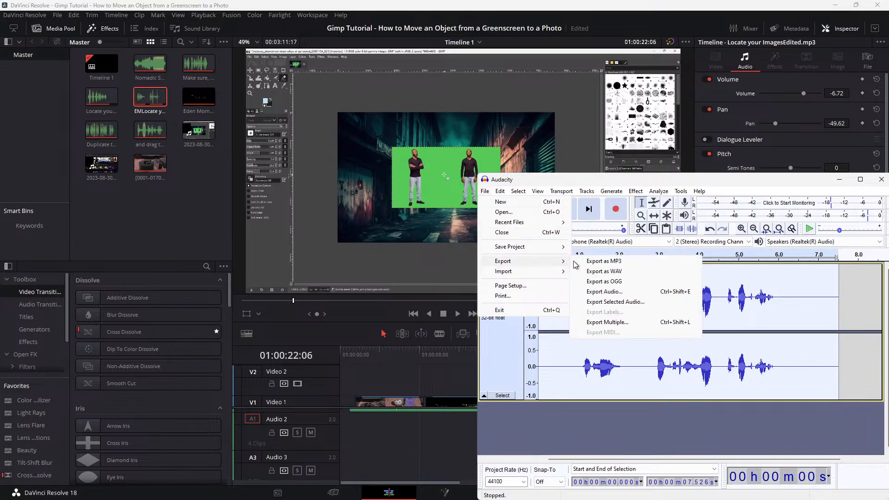
pyautogui.click(609, 260)
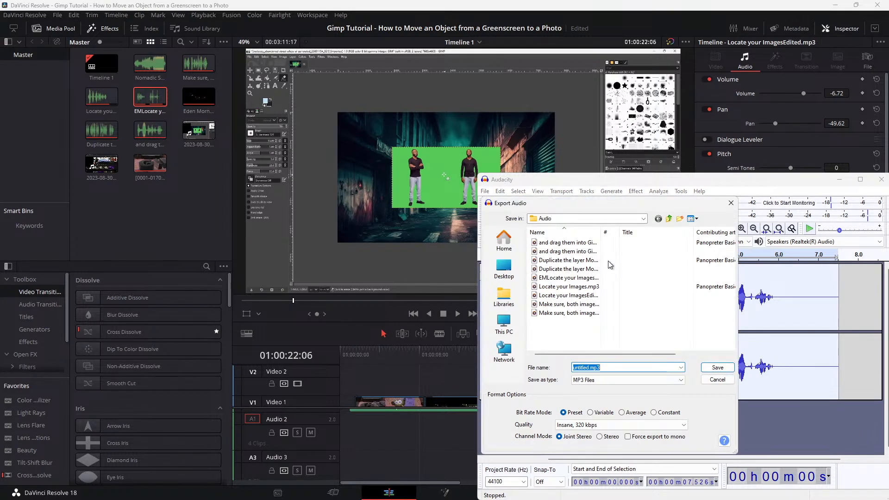
pyautogui.moveTo(601, 232); pyautogui.dragTo(705, 237)
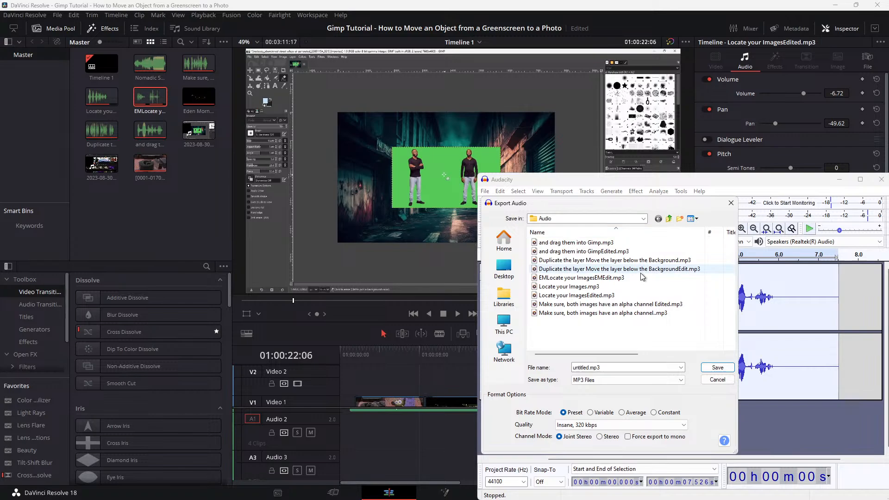
pyautogui.click(615, 308)
pyautogui.click(608, 317)
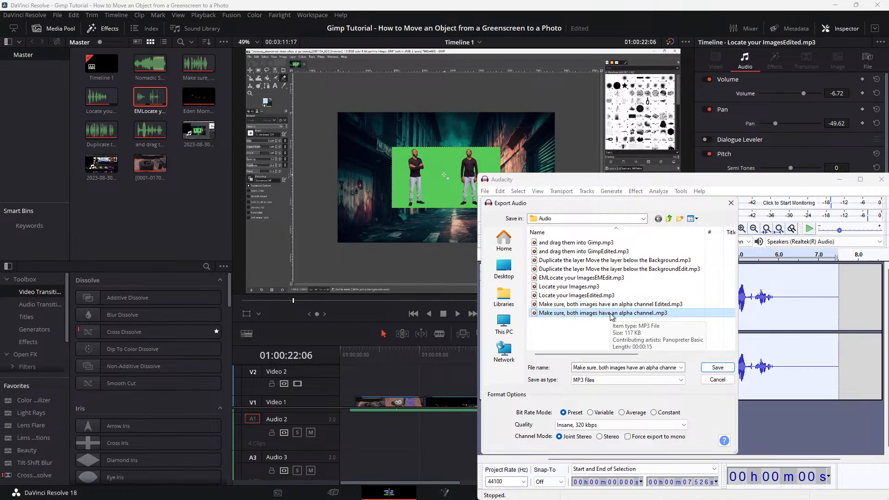
# Change the export name to "EMMake sure, both images have an alpha channelEM.mp3" and save it with empty metadata tags
pyautogui.click(678, 368)
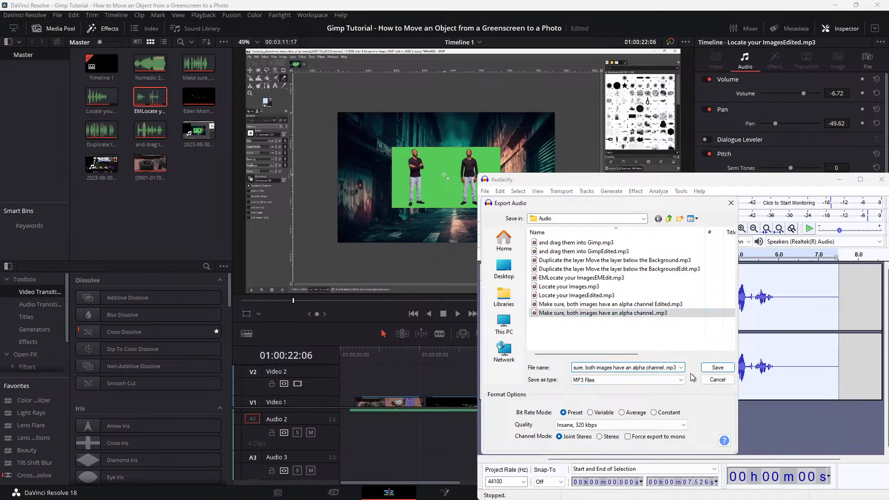
pyautogui.press('BackSpace')
pyautogui.press('BackSpace')
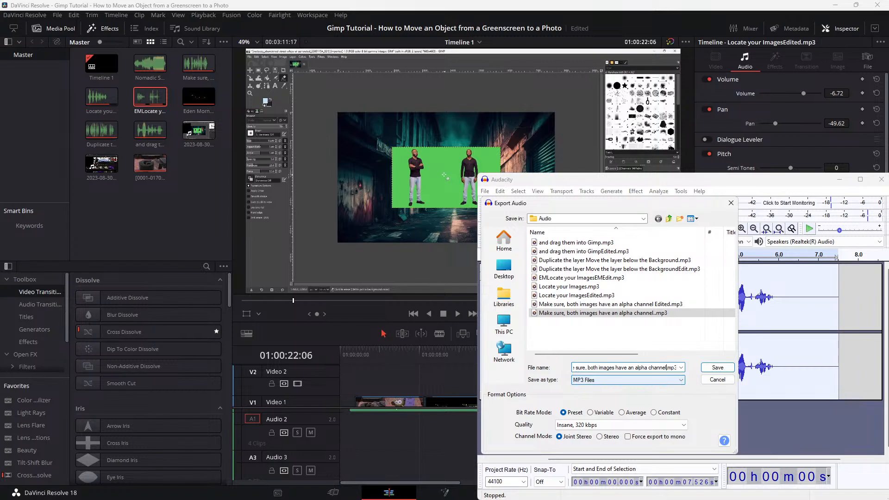
pyautogui.write('.')
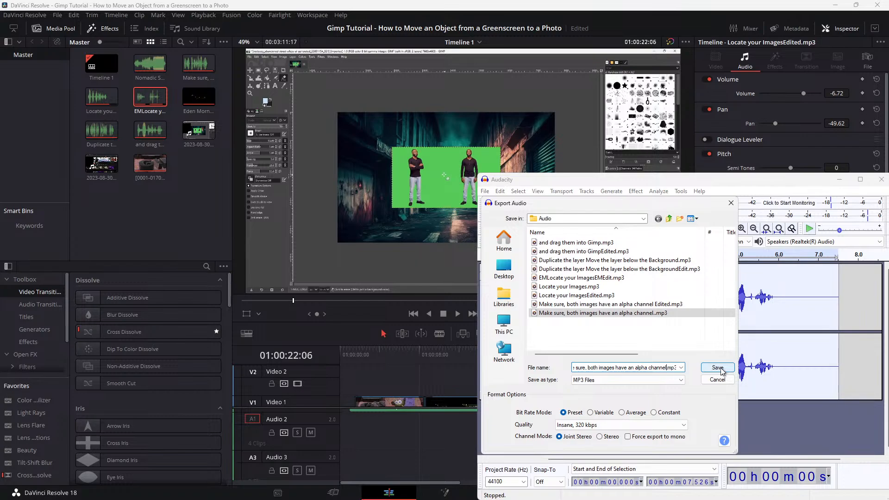
pyautogui.write('EM')
pyautogui.press('Home')
pyautogui.write('EM')
pyautogui.click(727, 369)
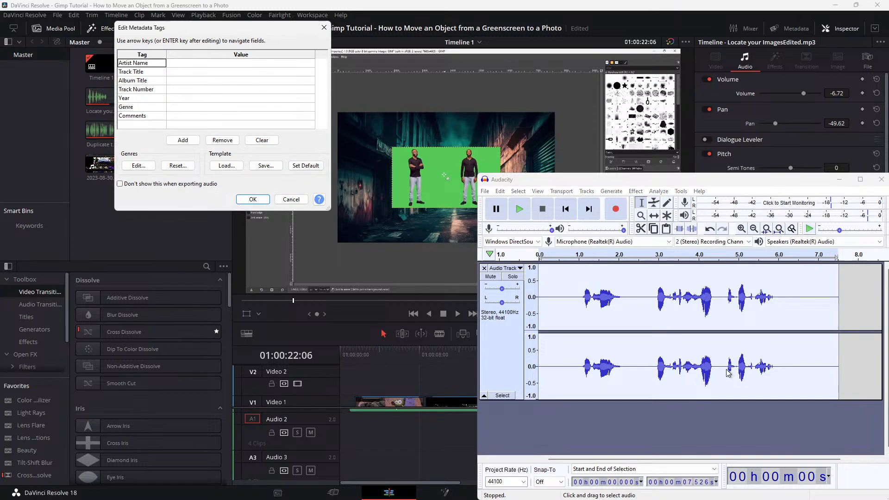
pyautogui.press('Return')
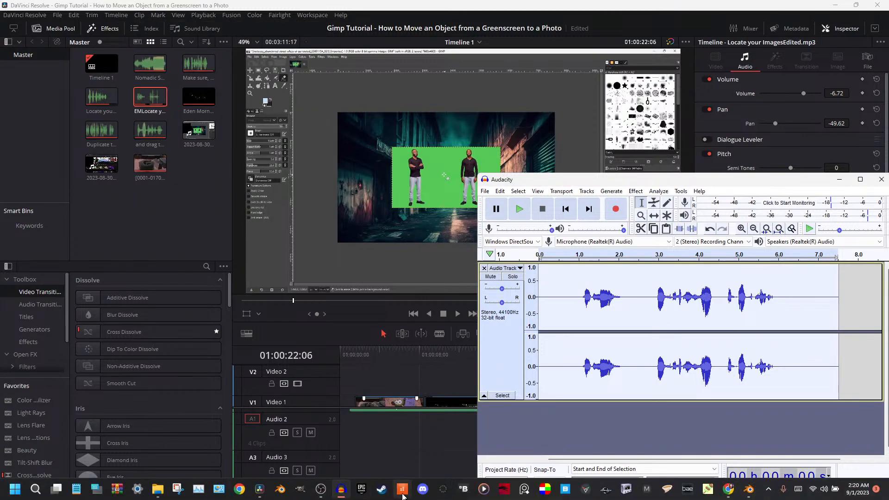
# Switch to Cakewalk, open the Gimp Tuts Pano-Male Voice project and delete all the old EMLocate clips from its three tracks
pyautogui.click(403, 495)
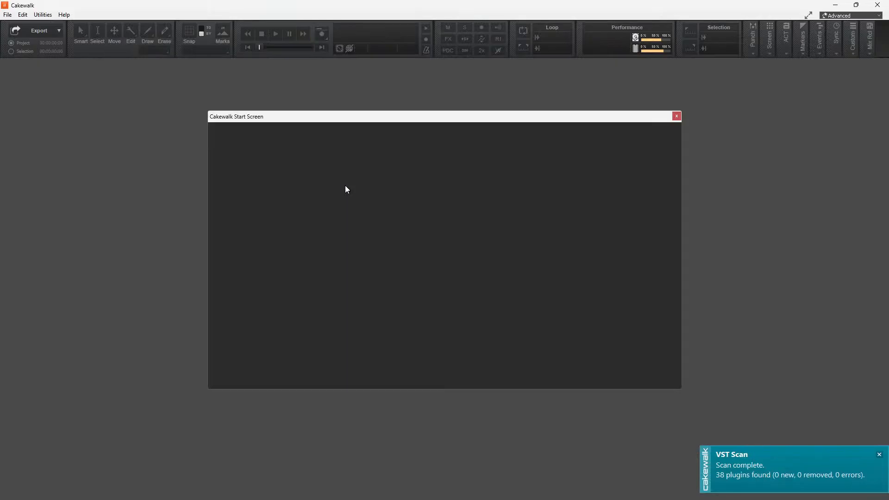
pyautogui.click(355, 177)
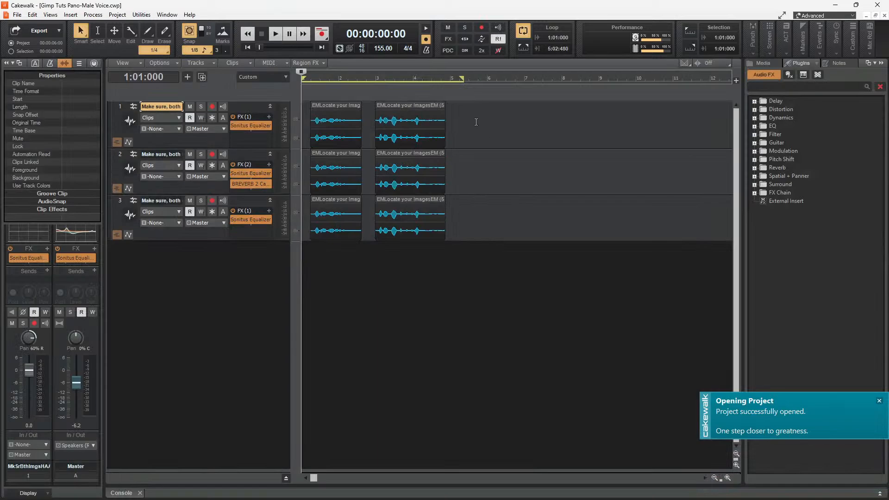
pyautogui.moveTo(477, 122); pyautogui.dragTo(312, 244)
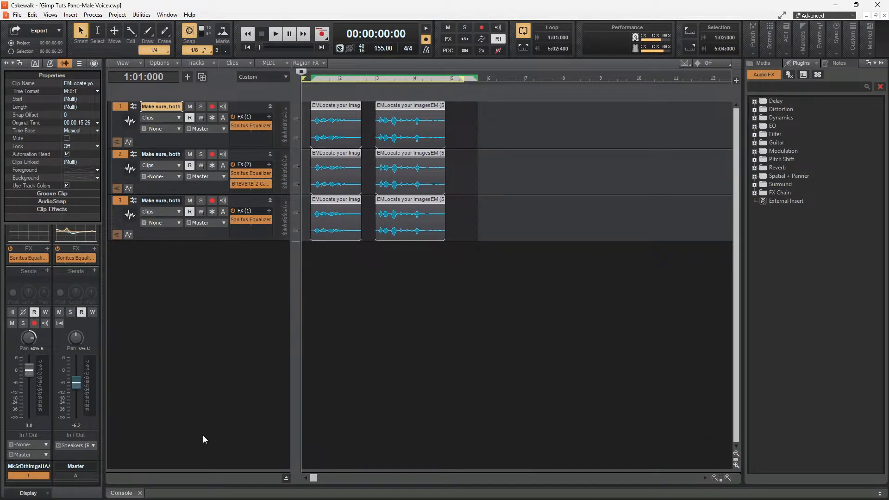
pyautogui.press('Delete')
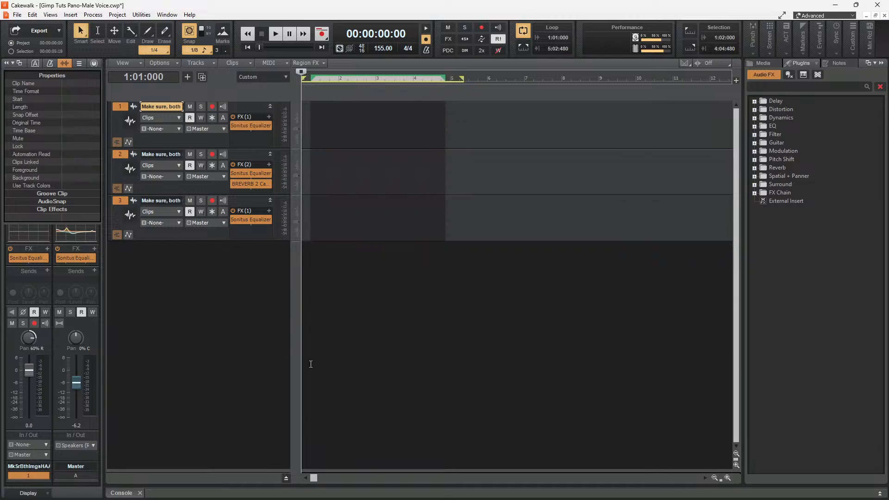
# Import "EMMake sure, both images have an alpha channelEM.mp3" from the Audio folder onto track 1, align it to 1:01:000 and play it
pyautogui.click(158, 490)
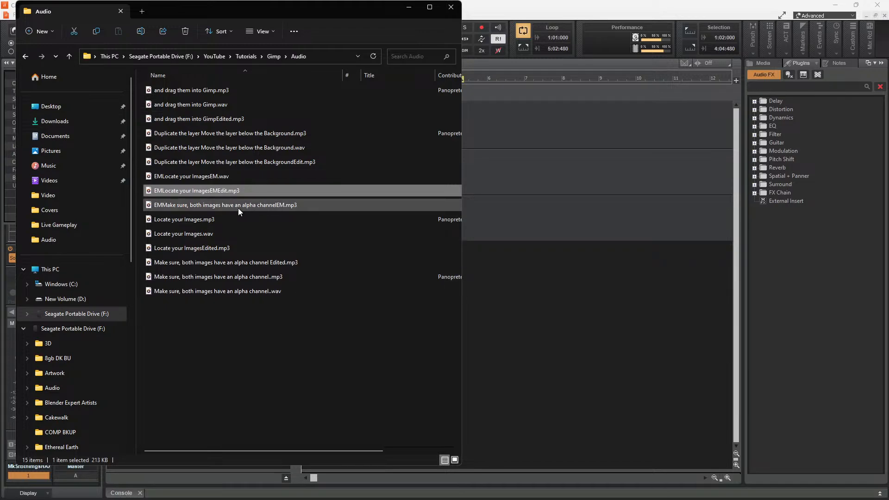
pyautogui.moveTo(238, 206); pyautogui.dragTo(498, 197)
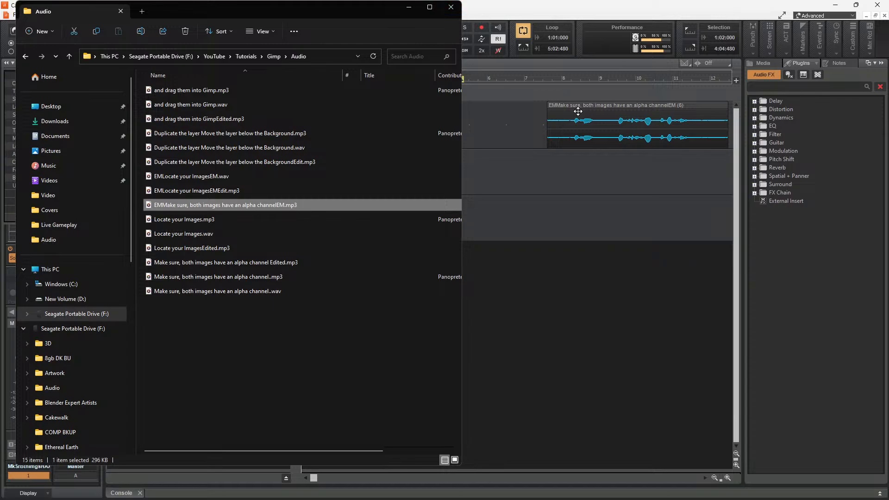
pyautogui.moveTo(578, 111); pyautogui.dragTo(332, 111)
pyautogui.press('space')
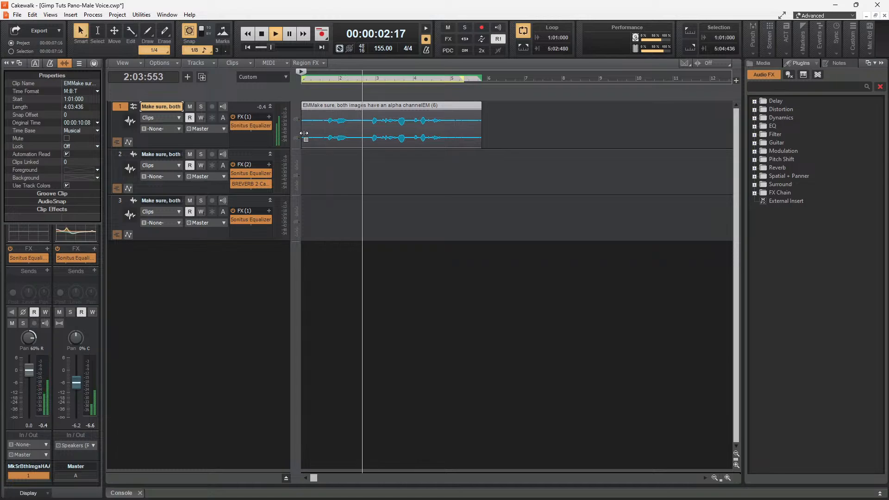
# Trim the silent ends of the track 1 clip to a length of 3:02:480, move it to 1:01:000 and end the loop at 5:01:480
pyautogui.moveTo(305, 133); pyautogui.dragTo(311, 134)
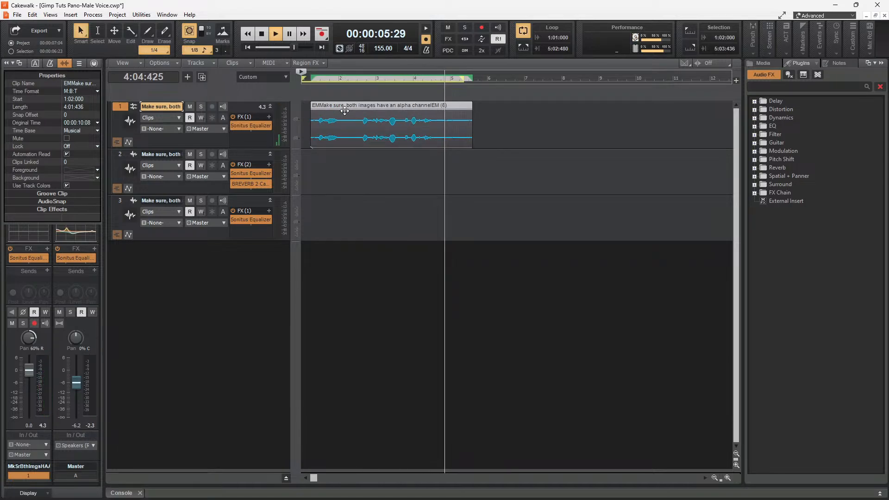
pyautogui.moveTo(472, 132); pyautogui.dragTo(444, 132)
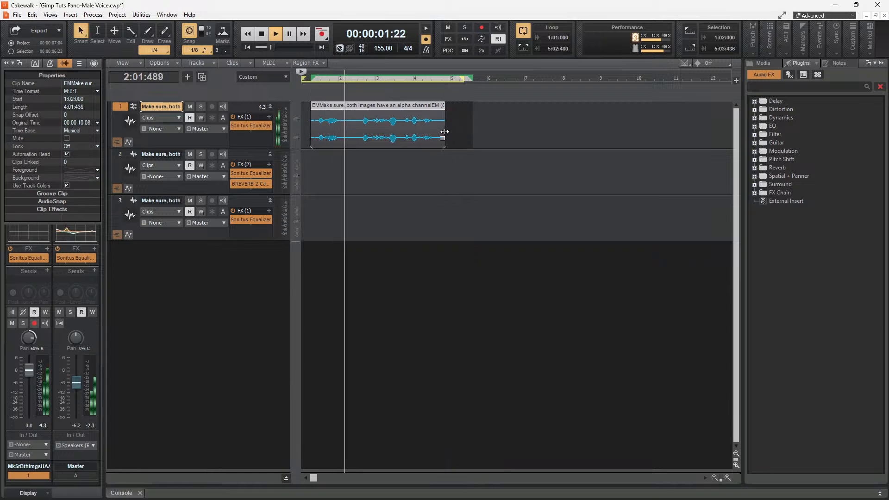
pyautogui.moveTo(358, 107); pyautogui.dragTo(349, 106)
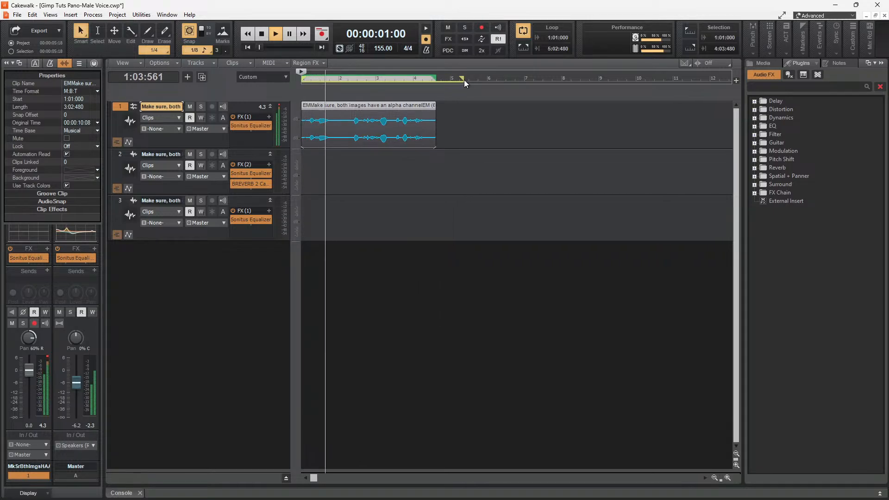
pyautogui.moveTo(464, 80); pyautogui.dragTo(455, 79)
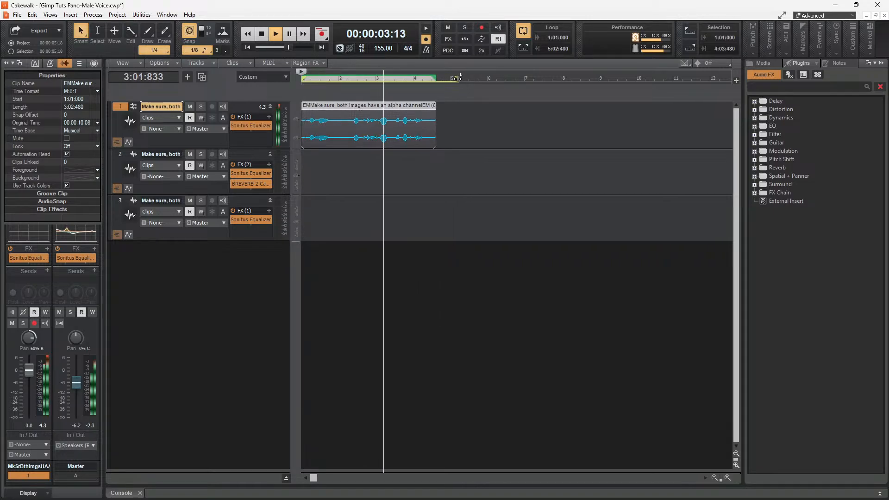
# Split the clip after "Make sure", trim the surrounding silence, move the second piece to 2:01:480 and end the loop at 4:03:480
pyautogui.keyDown('alt'); pyautogui.click(343, 120); pyautogui.keyUp('alt')
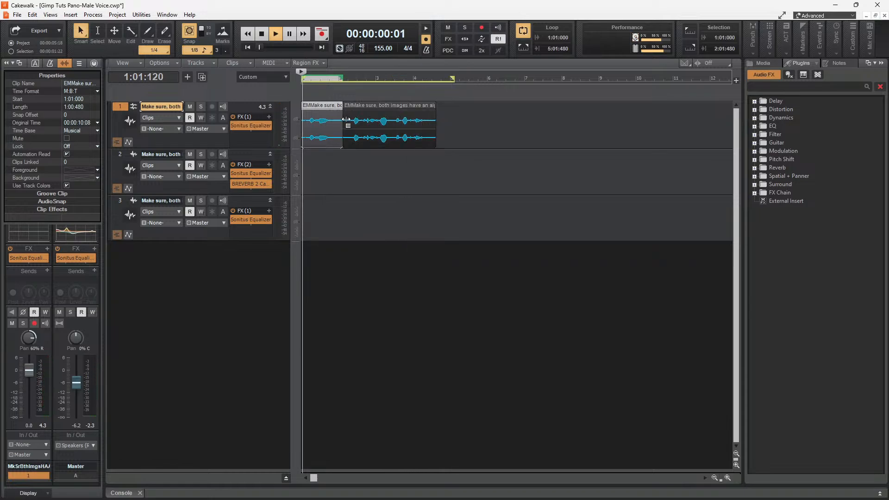
pyautogui.moveTo(346, 120); pyautogui.dragTo(349, 119)
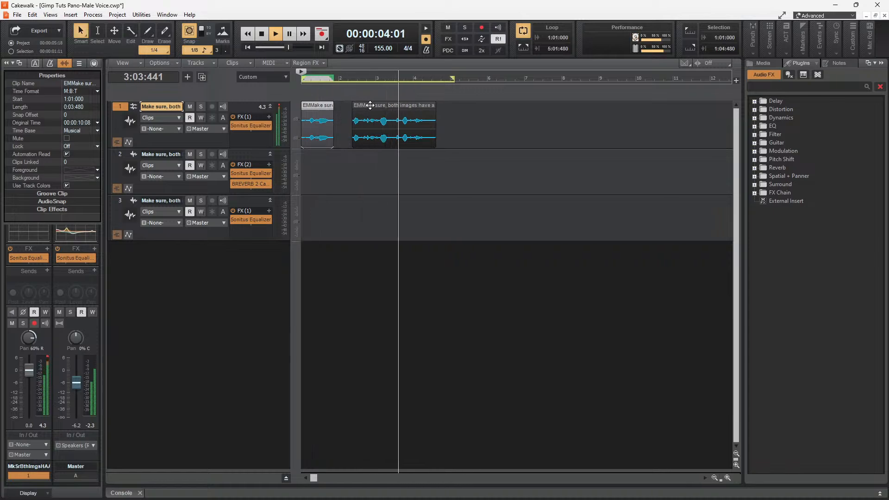
pyautogui.moveTo(370, 106); pyautogui.dragTo(350, 108)
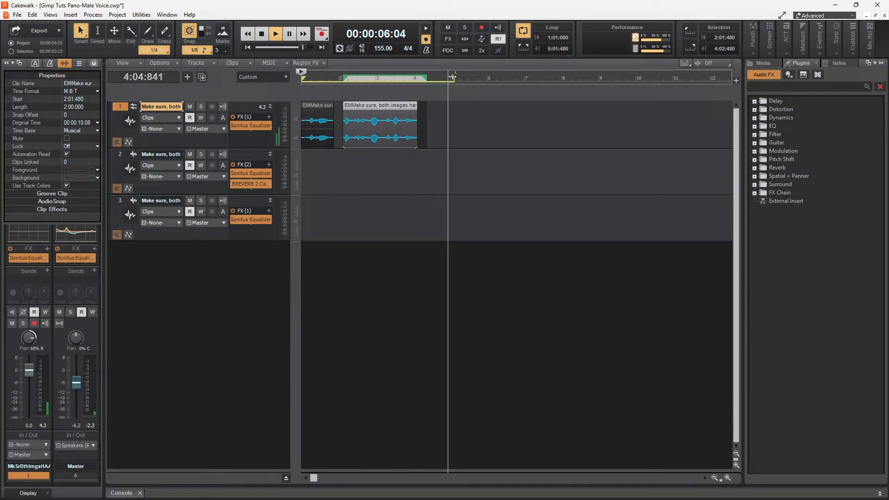
pyautogui.moveTo(452, 78); pyautogui.dragTo(434, 78)
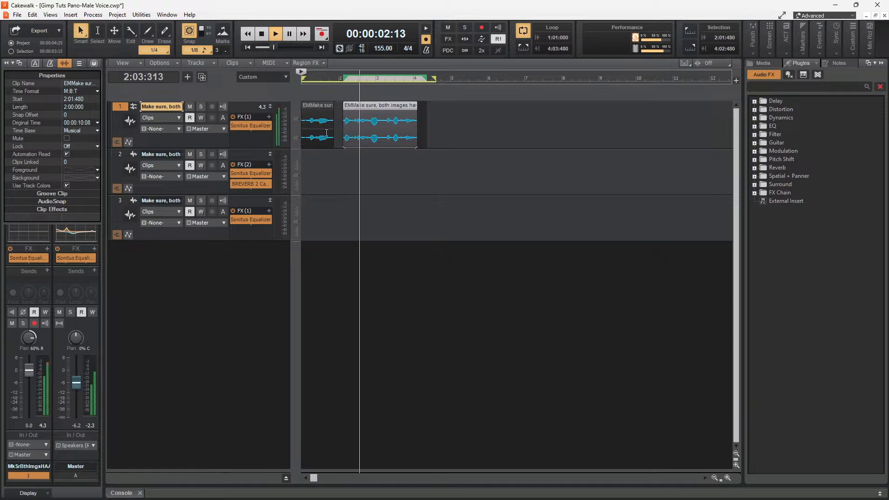
# Copy both voice-over pieces from track 1 to the same positions on tracks 2 and 3
pyautogui.moveTo(327, 133); pyautogui.dragTo(313, 199)
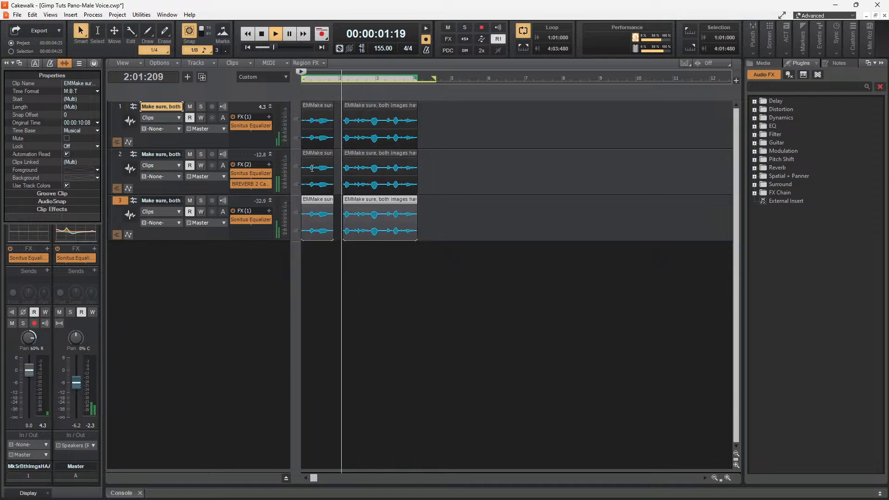
# Offset both track 2 voice-over pieces together so the first starts at 1:01:082, check by ear and save the project
pyautogui.click(311, 157)
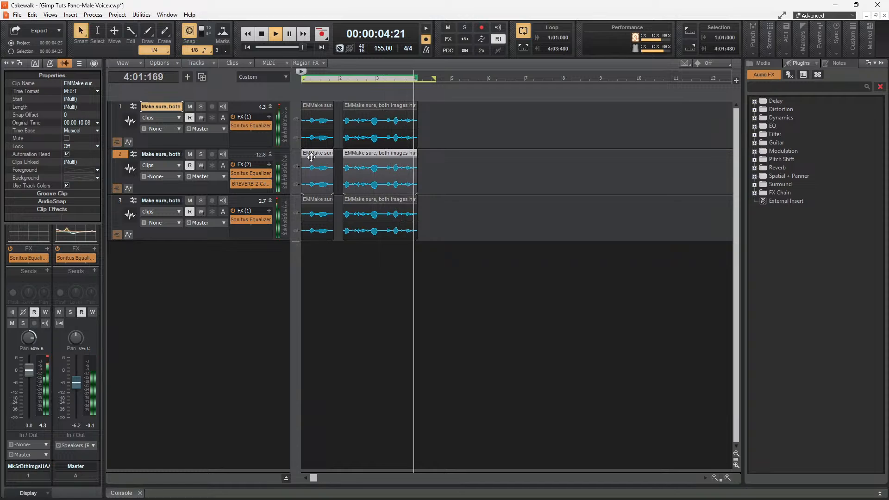
pyautogui.moveTo(332, 156); pyautogui.dragTo(346, 156)
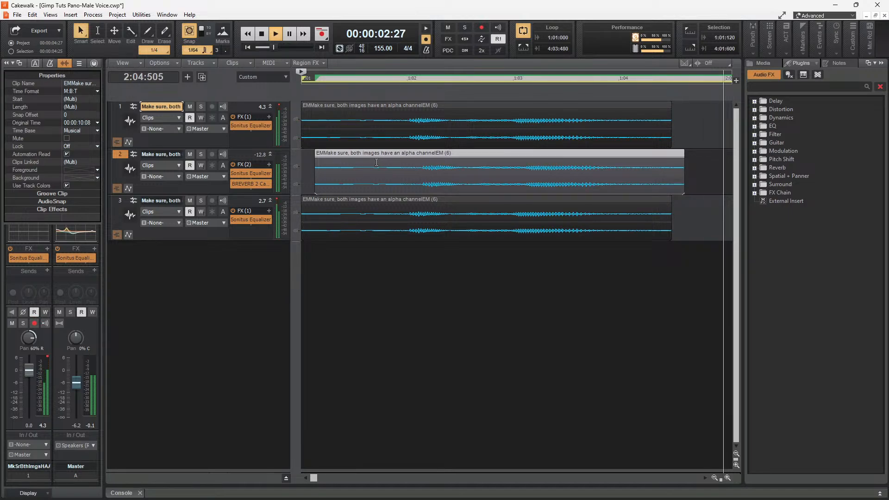
pyautogui.scroll(-3, 371, 175)
pyautogui.scroll(-2, 371, 175)
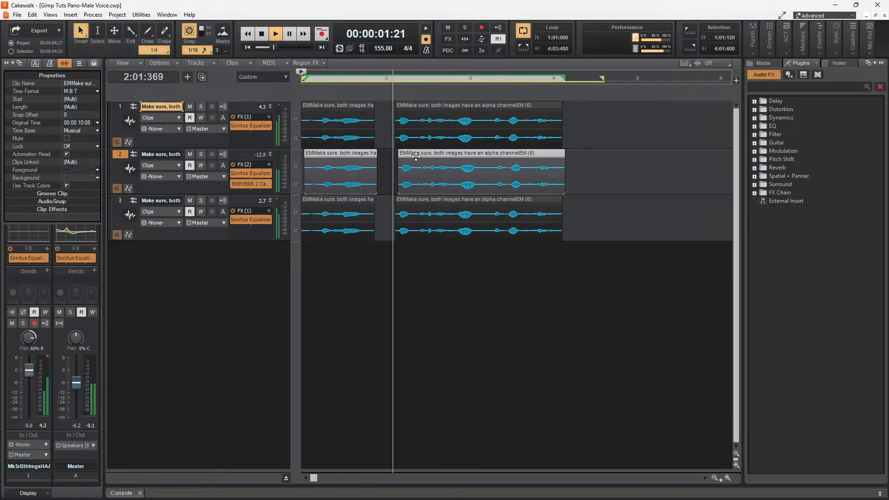
pyautogui.scroll(6, 402, 162)
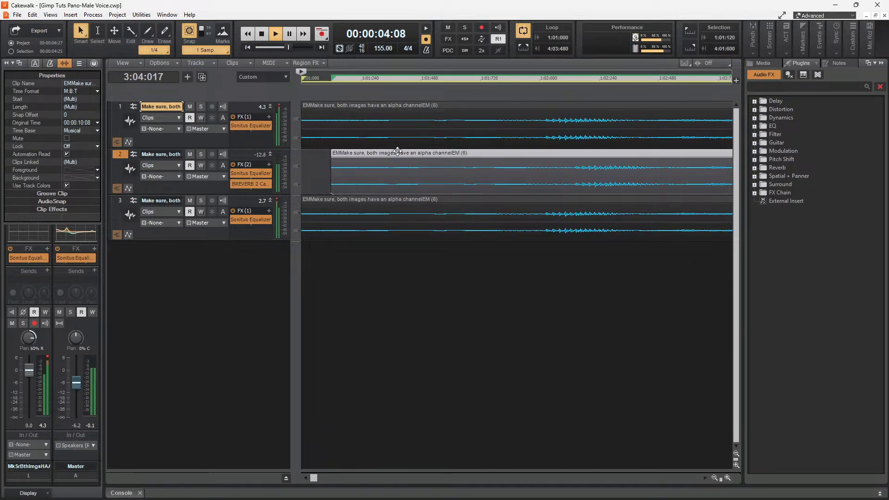
pyautogui.moveTo(397, 151); pyautogui.dragTo(388, 152)
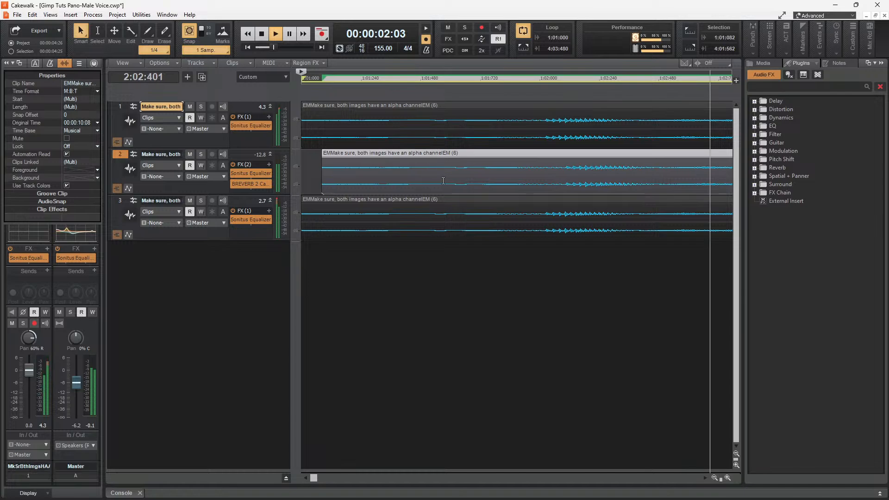
pyautogui.scroll(-6, 439, 182)
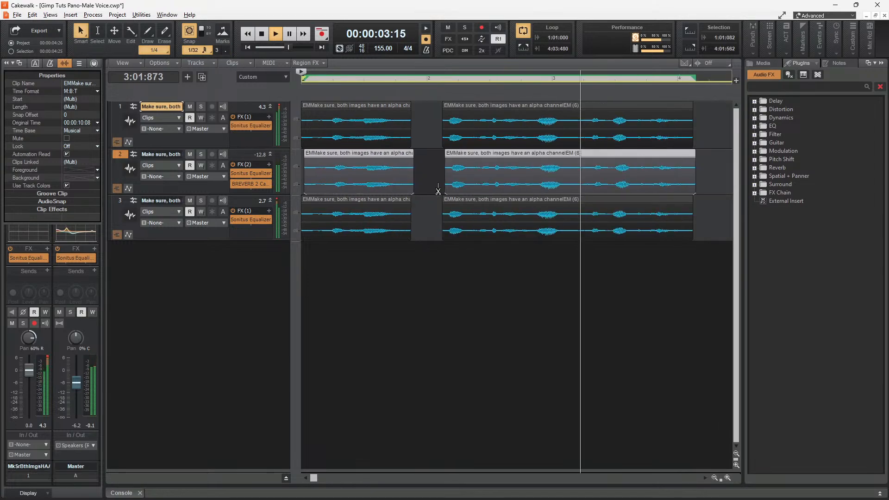
pyautogui.scroll(-3, 438, 190)
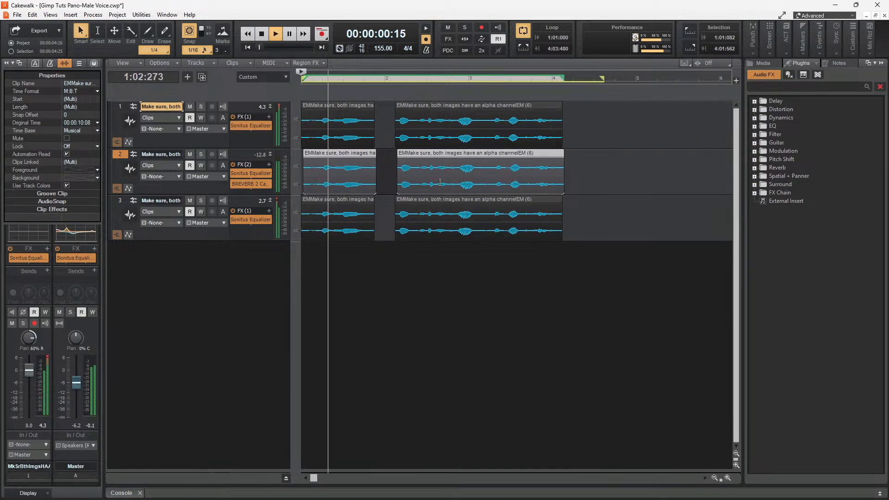
pyautogui.hotkey('ctrl', 's')
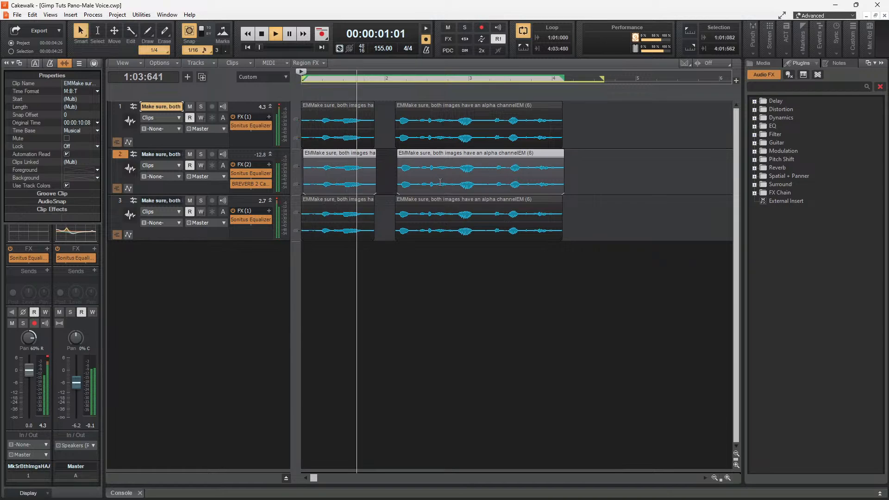
pyautogui.press('space')
# Set the audio export filename to "EMMake sure, both images have an alpha channelEMEdit.mp3" in the Gimp Audio folder, then close the export dialog
pyautogui.click(17, 14)
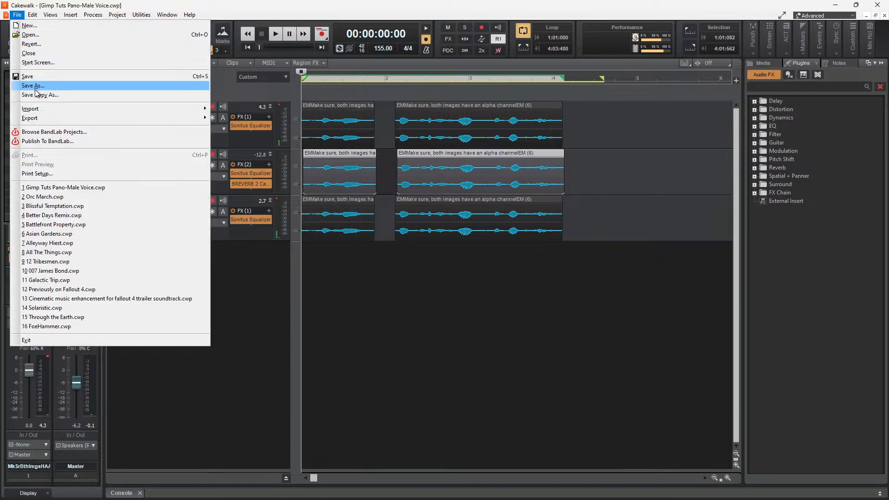
pyautogui.moveTo(81, 118)
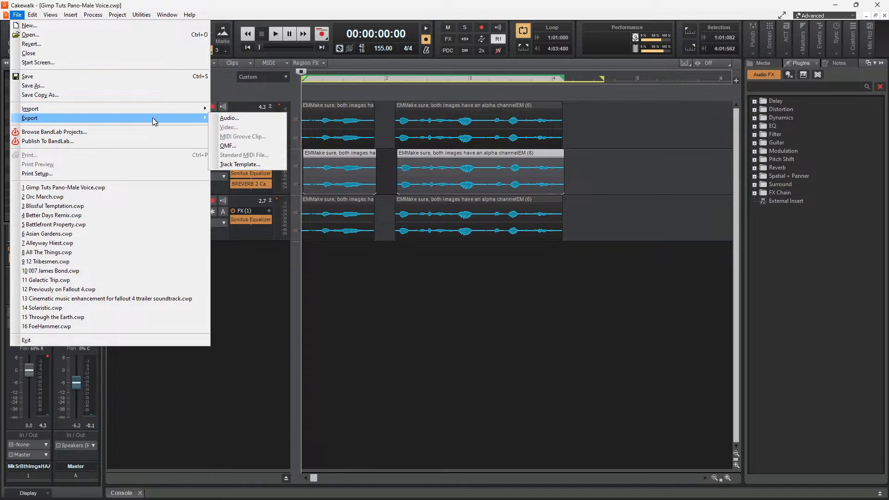
pyautogui.click(230, 118)
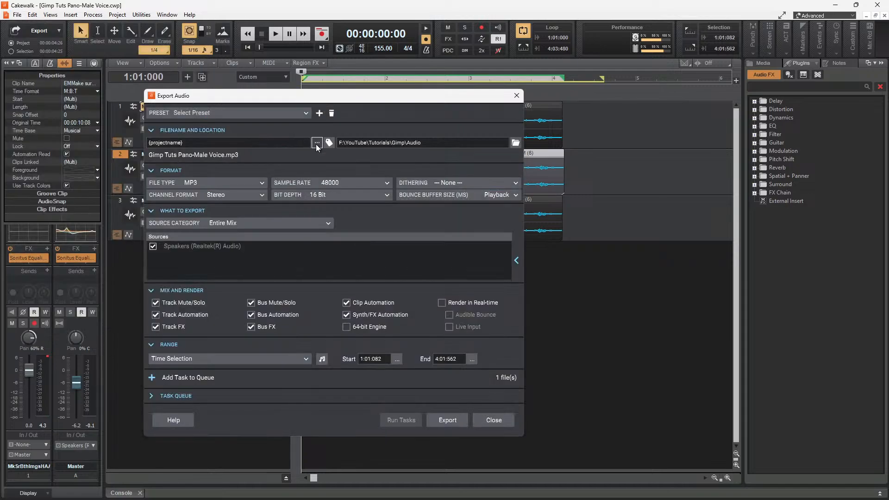
pyautogui.click(318, 144)
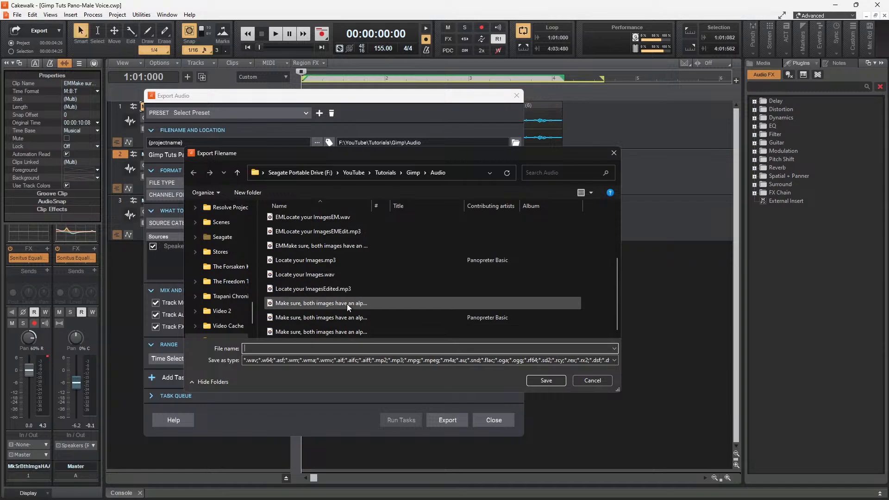
pyautogui.click(340, 246)
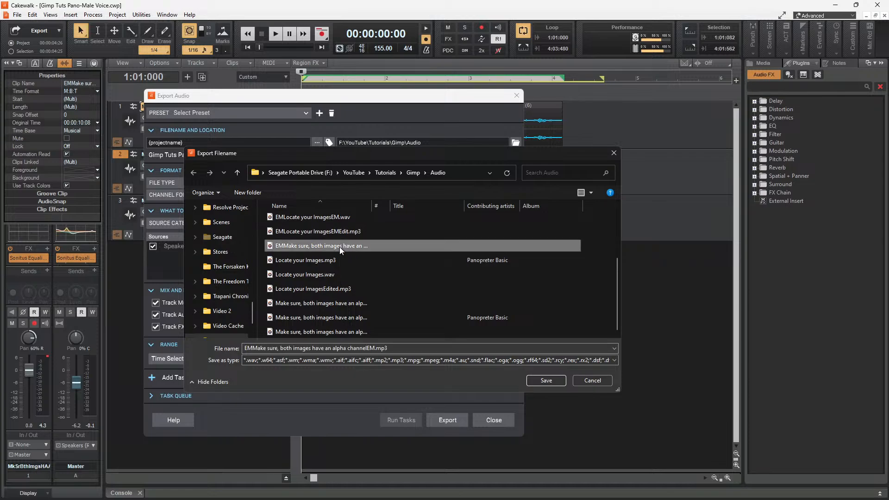
pyautogui.click(373, 348)
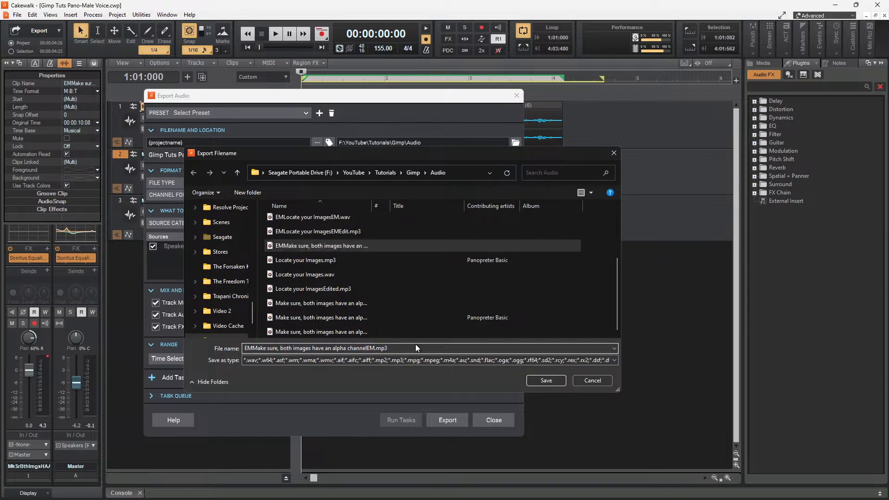
pyautogui.write('Edit')
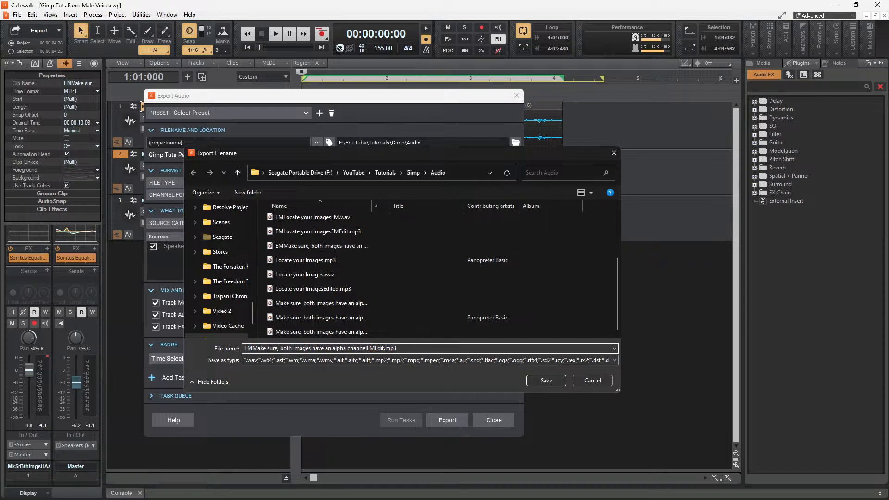
pyautogui.click(546, 380)
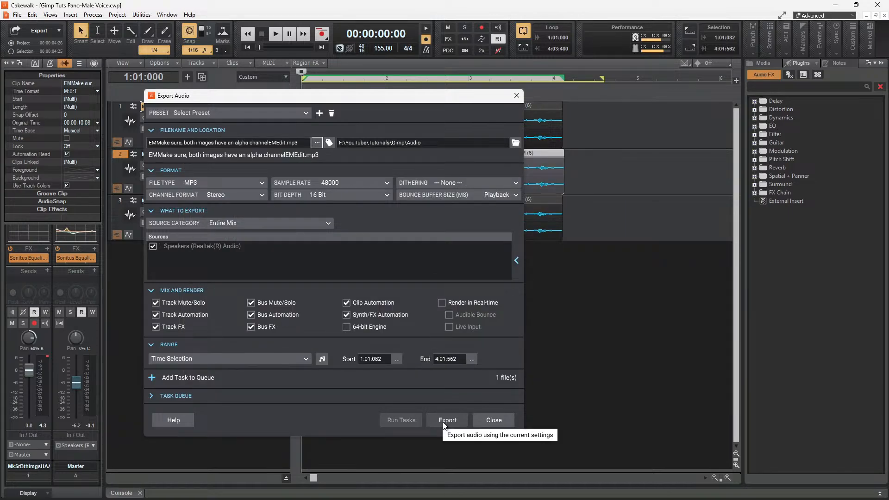
pyautogui.click(498, 422)
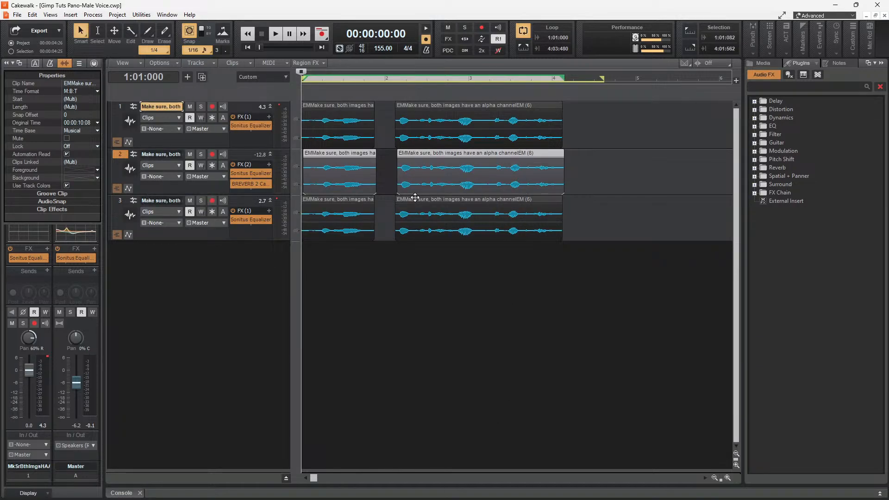
# Select all clips over the range 1:01:000 to 4:03:480 and export the mix as a 256 kbps stereo MP3 with quality 1
pyautogui.hotkey('ctrl', 'a')
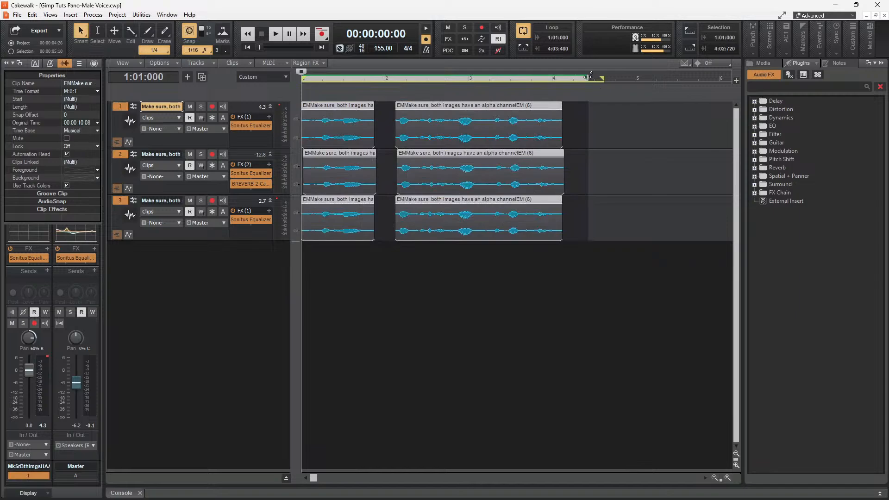
pyautogui.moveTo(602, 77); pyautogui.dragTo(604, 77)
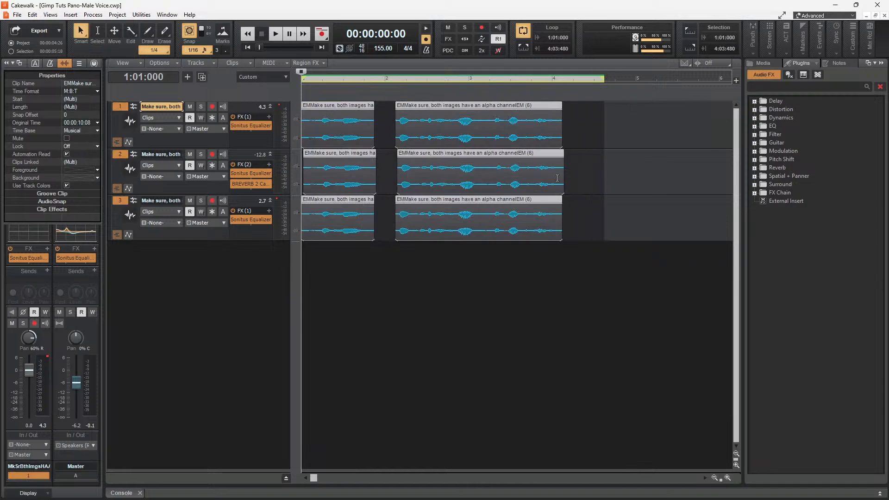
pyautogui.click(17, 14)
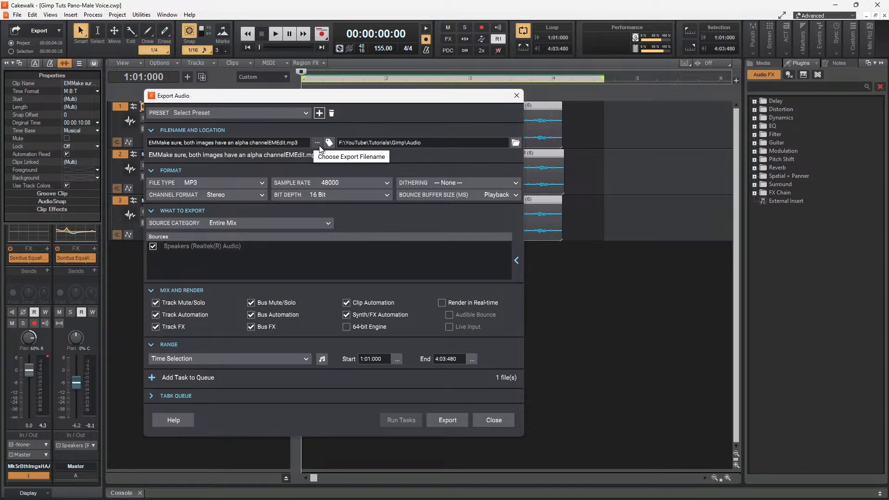
pyautogui.click(447, 420)
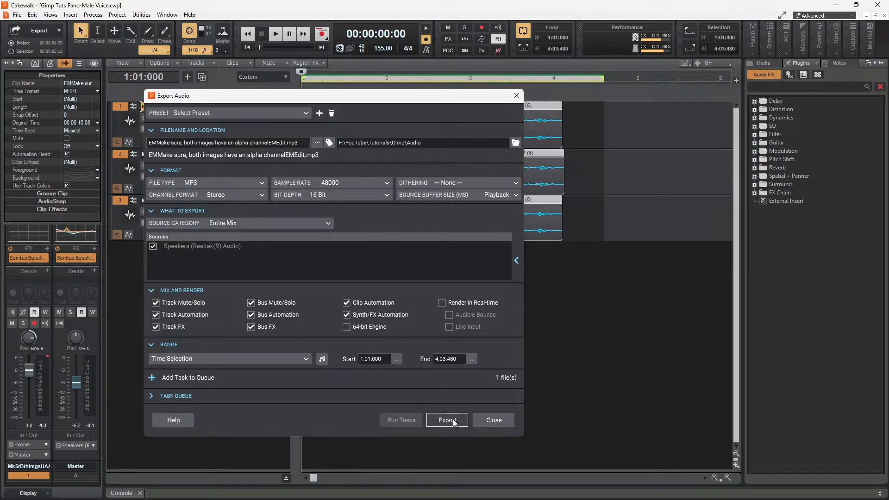
pyautogui.moveTo(310, 228); pyautogui.dragTo(302, 229)
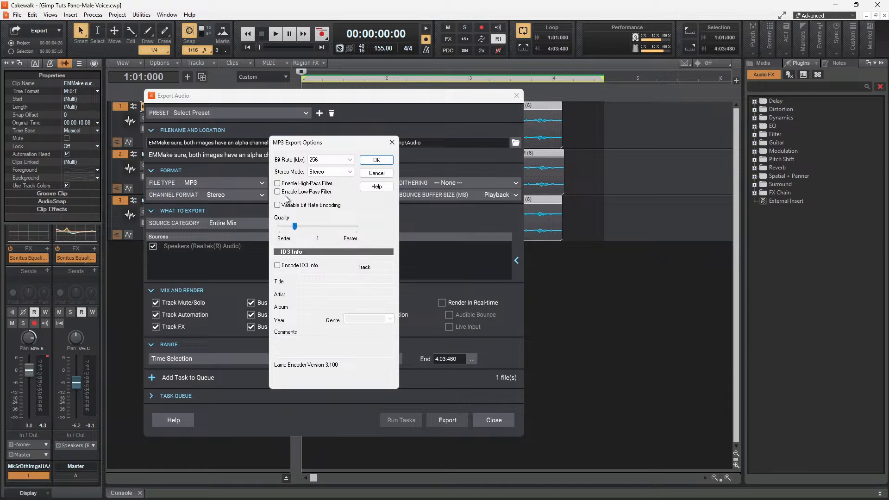
pyautogui.click(377, 160)
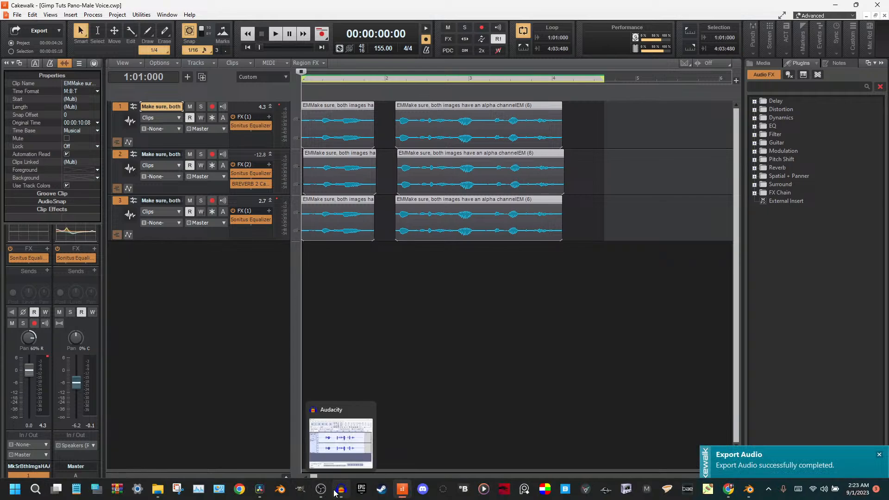
# Switch to DaVinci Resolve and play the exported "EMMake sure, both images have an alpha channelEMEdit.mp3" from the Audio folder
pyautogui.moveTo(259, 489)
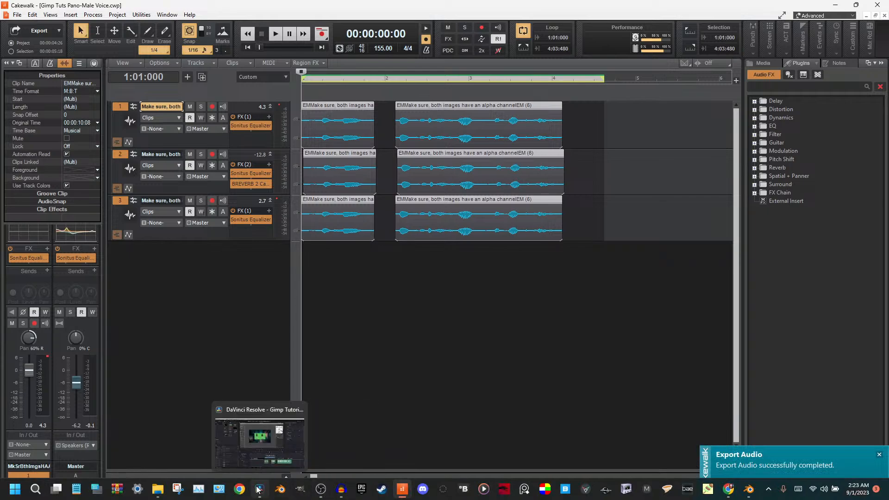
pyautogui.click(258, 490)
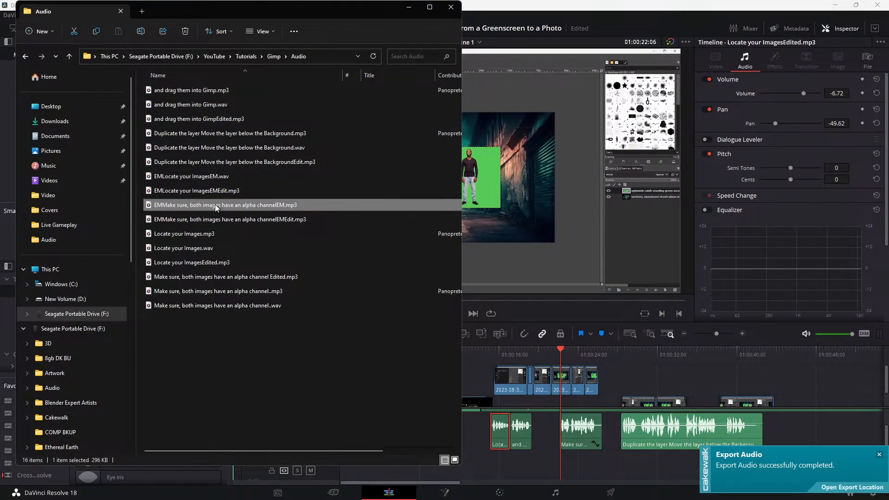
pyautogui.doubleClick(214, 216)
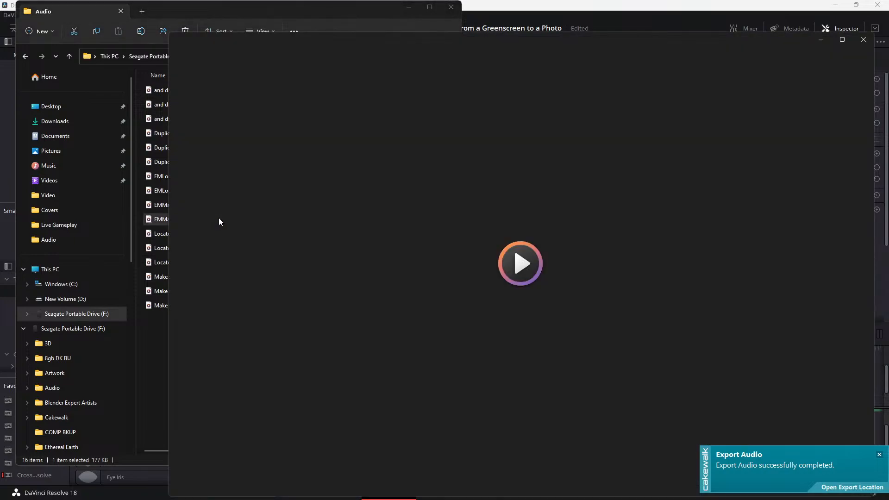
pyautogui.click(864, 40)
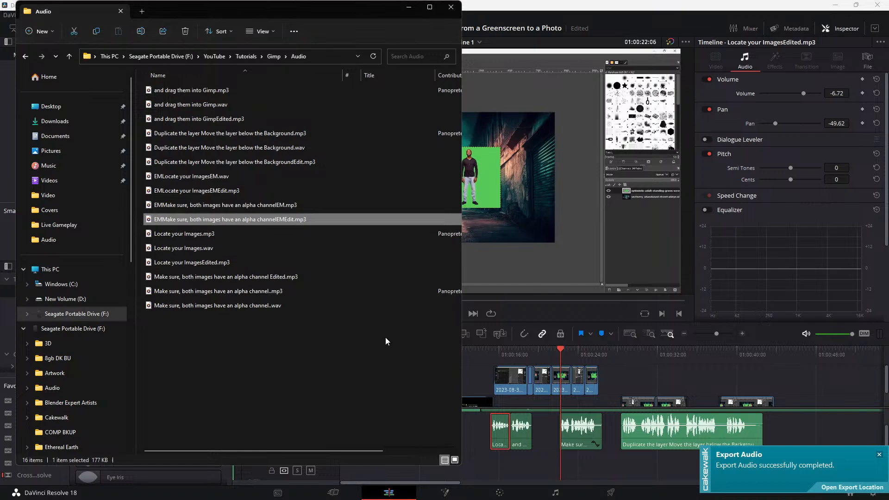
# Place "EMMake sure, both images have an alpha channelEMEdit.mp3" on Audio 3 below the "Make sure" clip at about 01:00:22:00 and play it
pyautogui.scroll(-2, 562, 464)
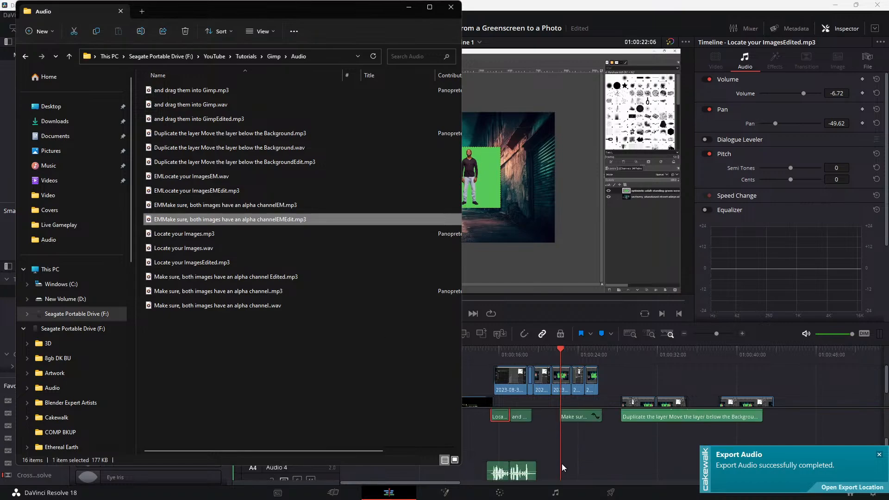
pyautogui.scroll(1, 562, 463)
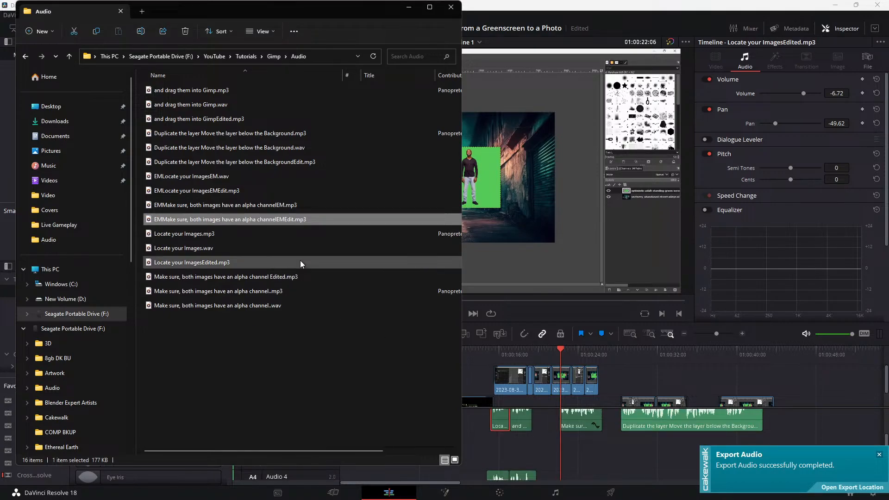
pyautogui.moveTo(277, 219); pyautogui.dragTo(560, 458)
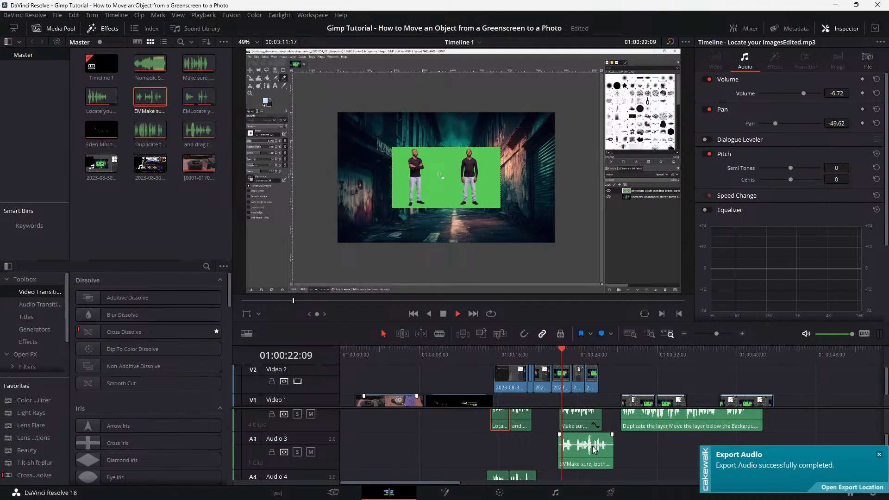
pyautogui.press('space')
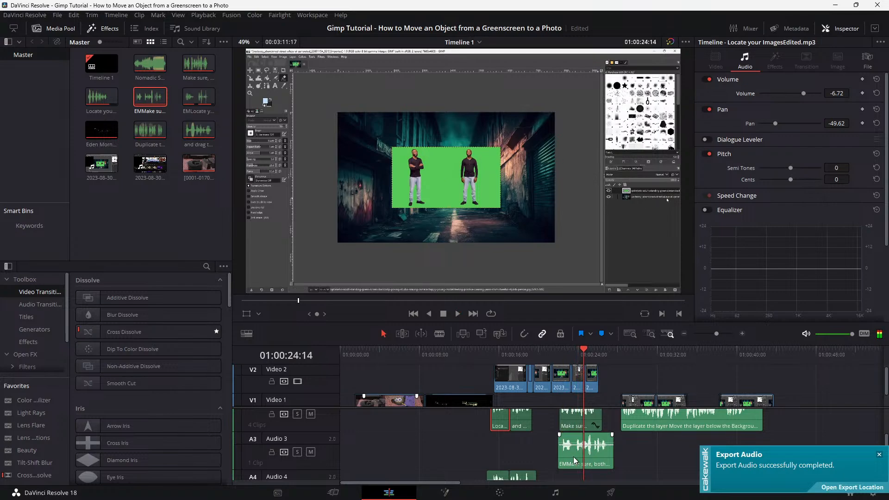
# Dismiss the export notification and set the pan of the "Make sure, both images have an alpha channel Edited.mp3" clip on Audio 2 to -43.51
pyautogui.scroll(2, 573, 455)
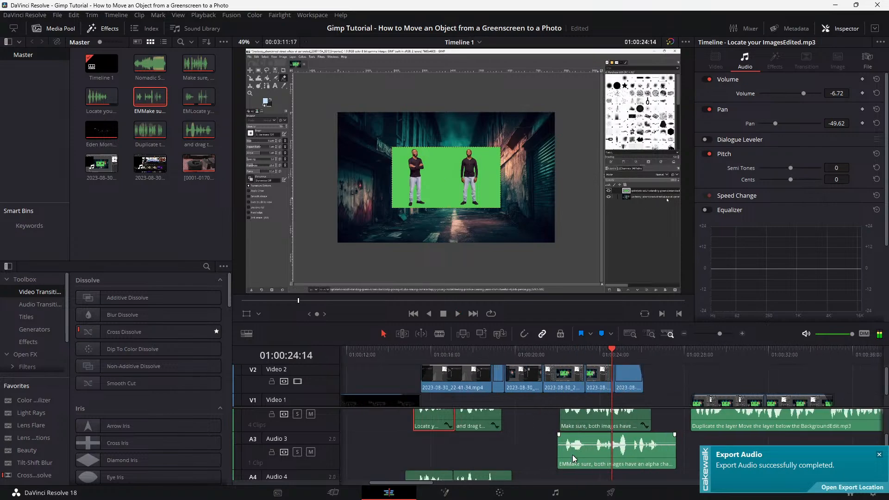
pyautogui.scroll(2, 572, 455)
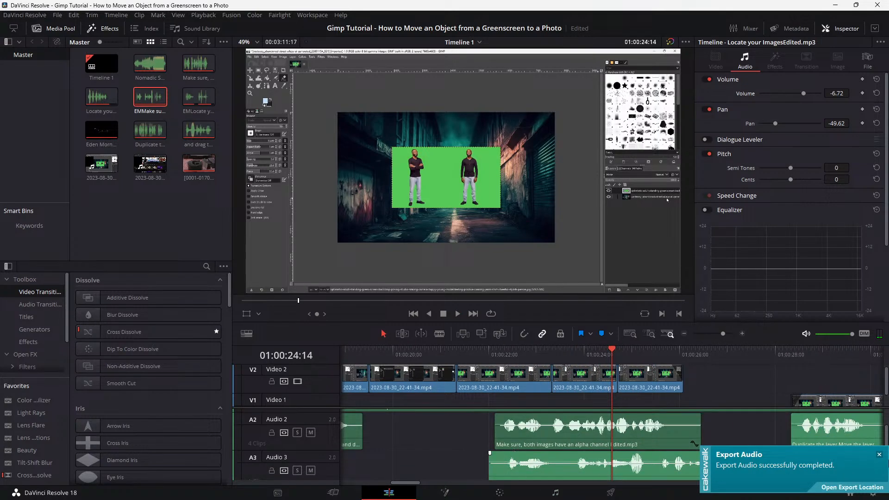
pyautogui.click(879, 455)
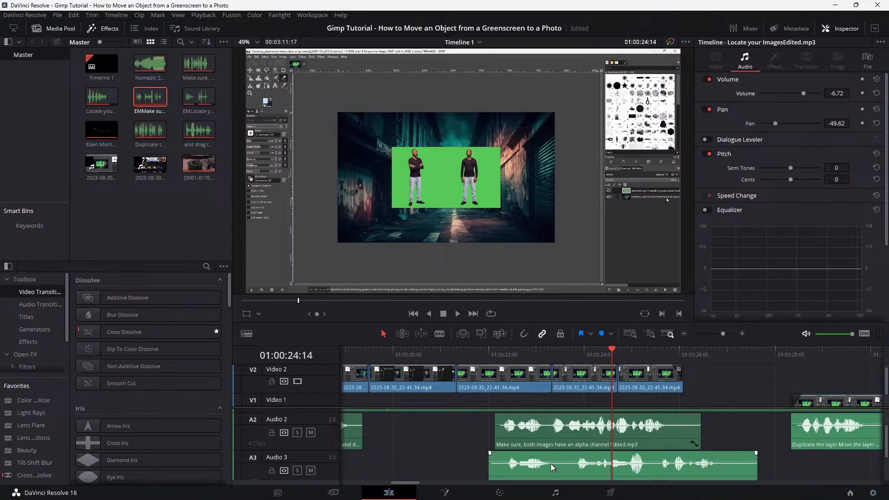
pyautogui.click(546, 421)
pyautogui.moveTo(791, 123); pyautogui.dragTo(779, 125)
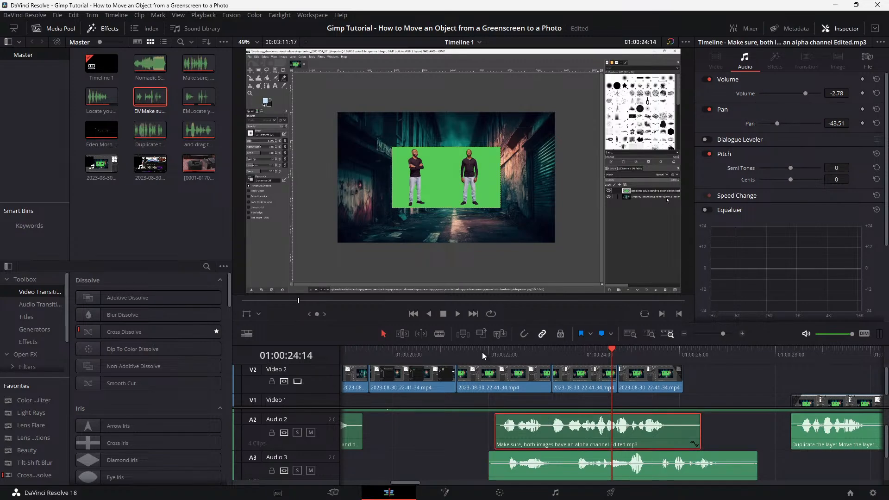
# Play the layered voice-over and set the pan of "EMMake sure, both images have an alpha channelEMEdit.mp3" on Audio 3 to 26.72
pyautogui.click(535, 353)
pyautogui.press('space')
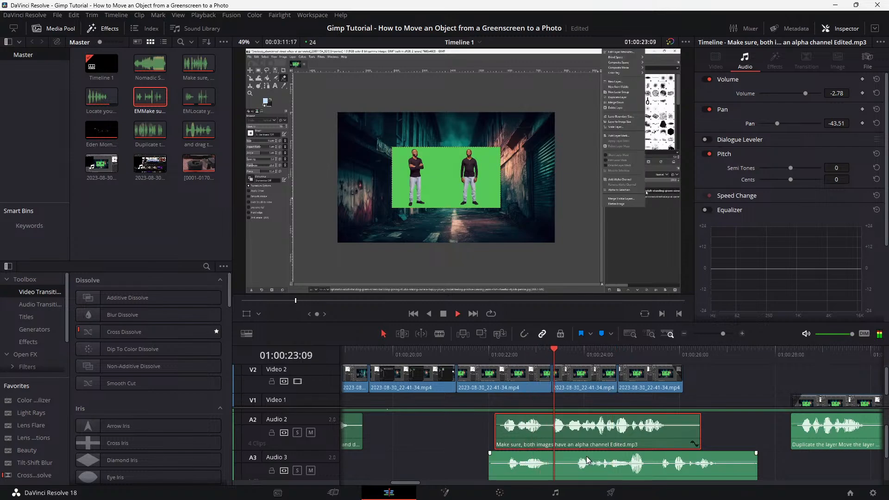
pyautogui.press('space')
pyautogui.click(590, 460)
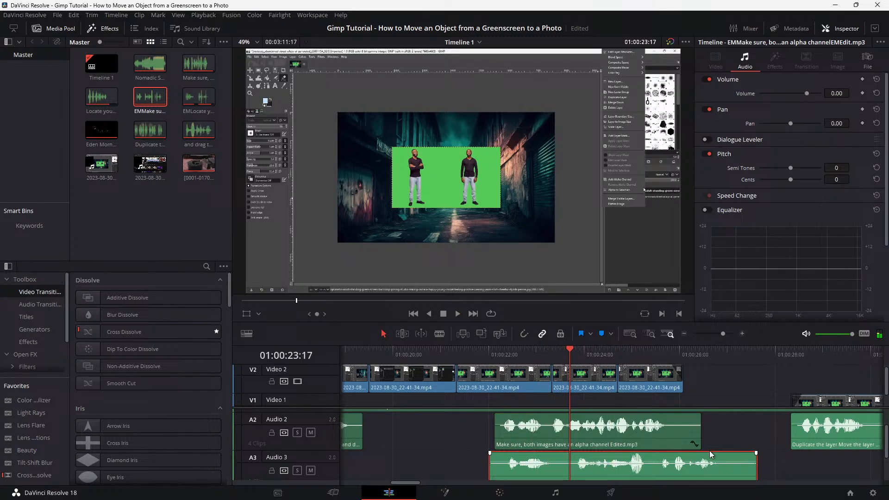
pyautogui.moveTo(790, 123); pyautogui.dragTo(799, 124)
# Play the panned clips together and split the Audio 3 clip at 01:00:23:16
pyautogui.click(481, 352)
pyautogui.press('space')
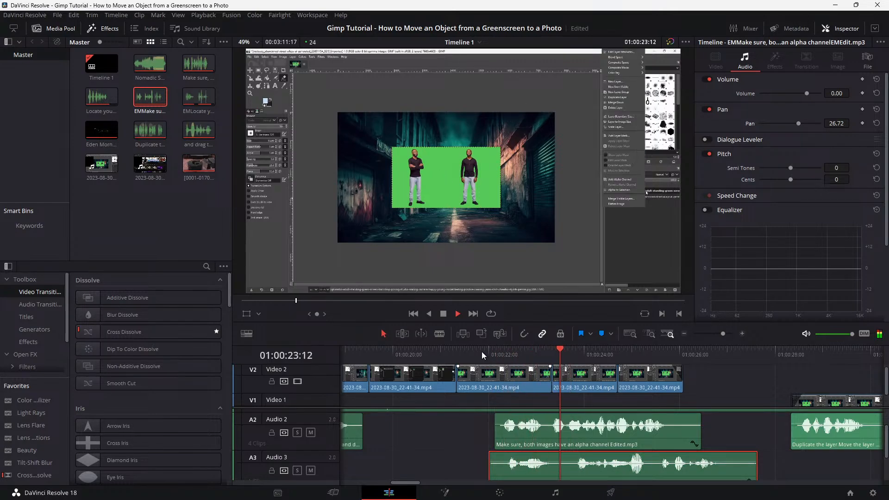
pyautogui.press('space')
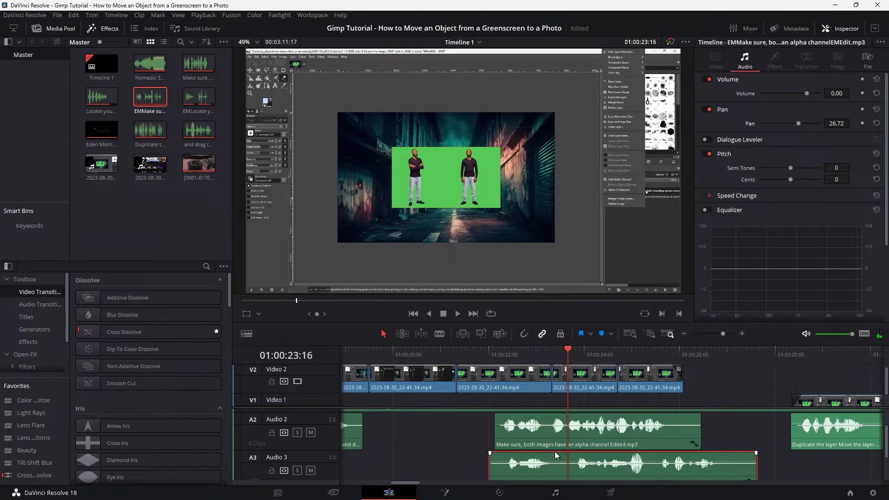
pyautogui.click(333, 494)
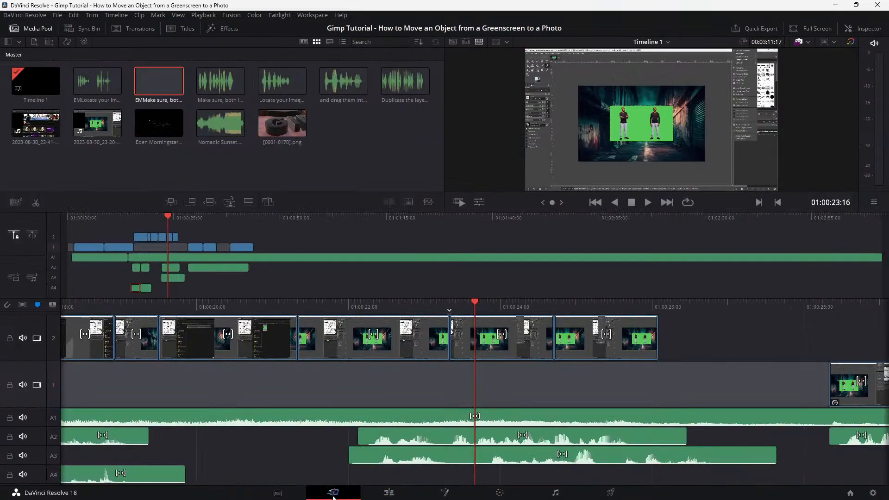
pyautogui.hotkey('ctrl', 'b')
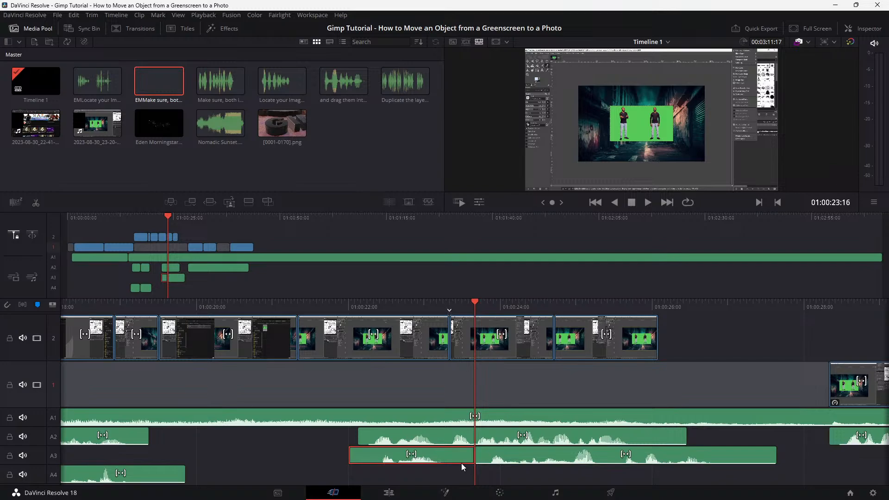
pyautogui.click(390, 493)
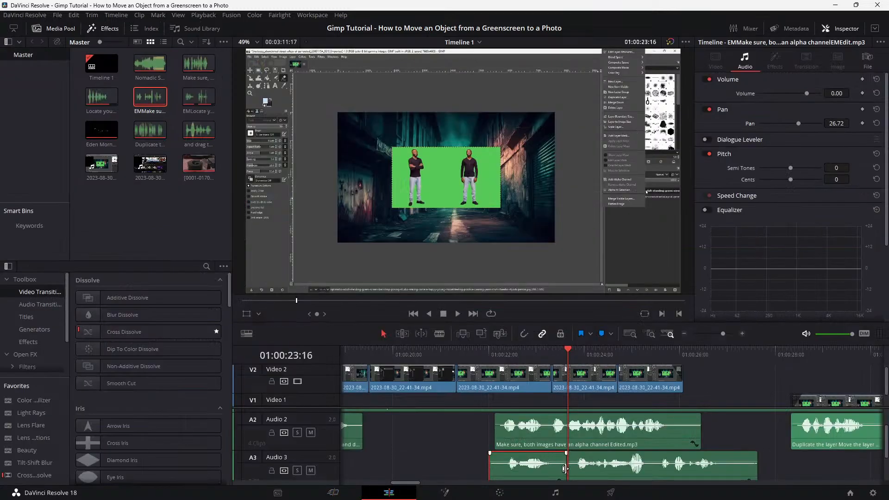
# Move the second Audio 3 piece earlier to match the Audio 2 speech and trim the silence from the first piece's start
pyautogui.moveTo(563, 469)
pyautogui.mouseDown()
pyautogui.moveTo(550, 471)
pyautogui.moveTo(578, 470)
pyautogui.mouseUp()
pyautogui.click(581, 471)
pyautogui.moveTo(587, 472); pyautogui.dragTo(563, 471)
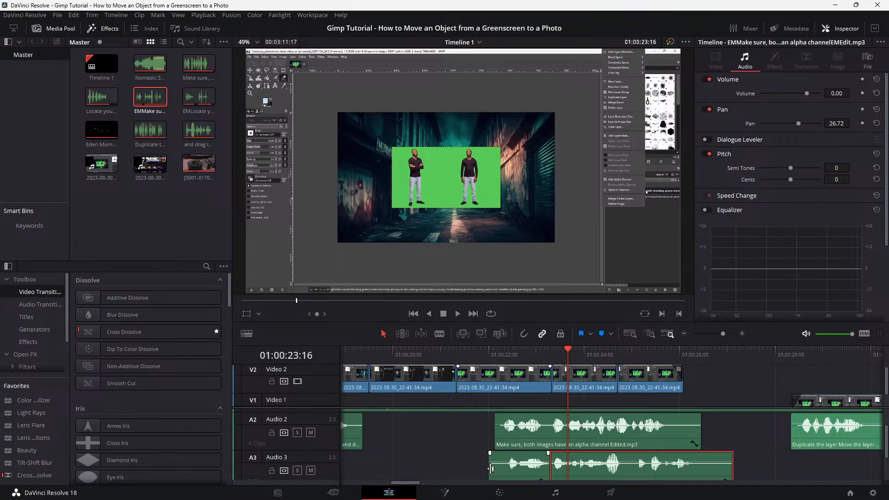
pyautogui.moveTo(491, 469); pyautogui.dragTo(532, 454)
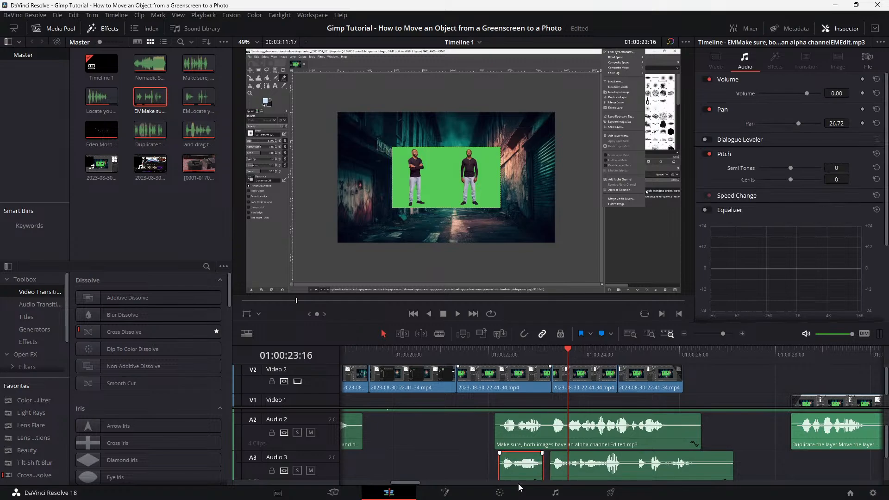
# Play the two voice-overs together and nudge the first Audio 3 piece slightly later to line up with the Audio 2 clip
pyautogui.click(490, 348)
pyautogui.press('space')
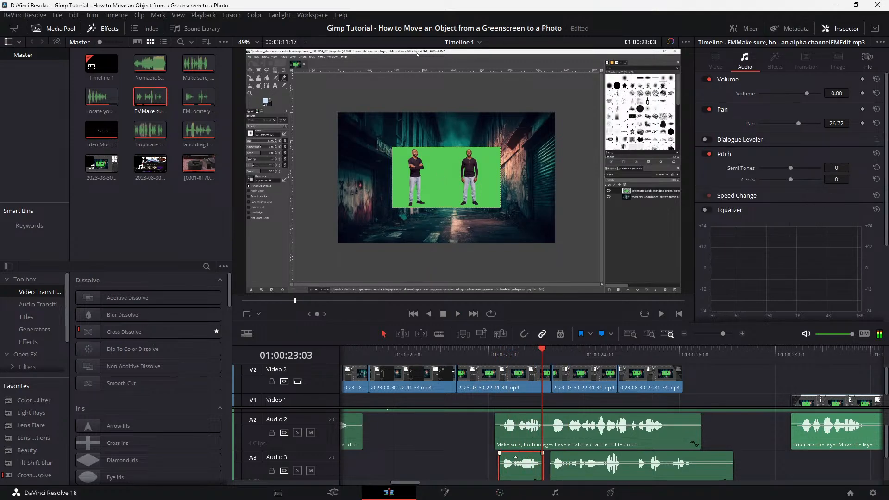
pyautogui.press('space')
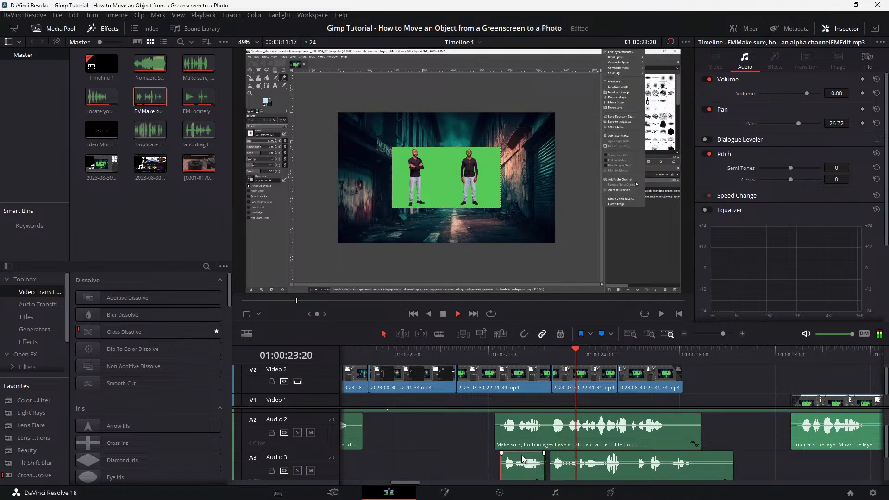
pyautogui.click(471, 353)
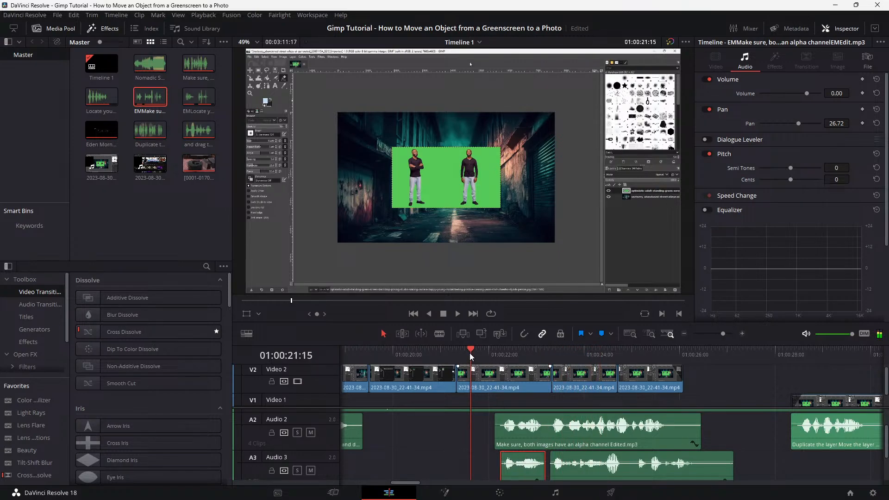
pyautogui.press('space')
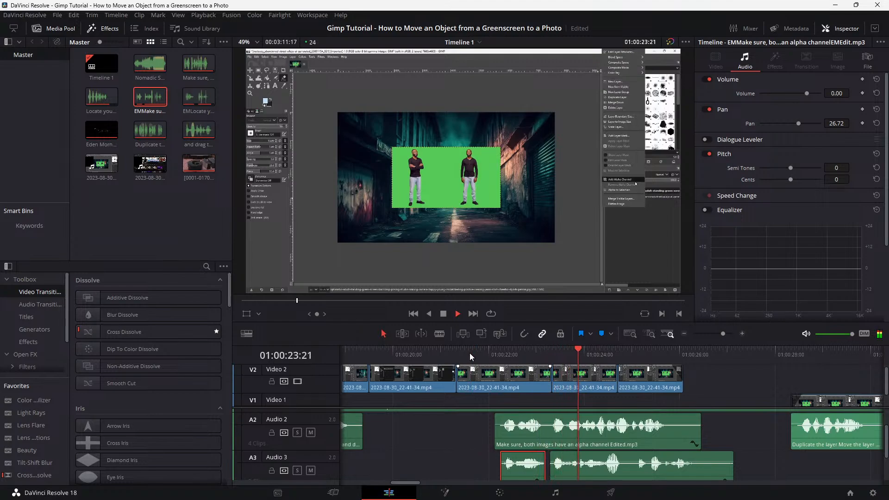
pyautogui.press('space')
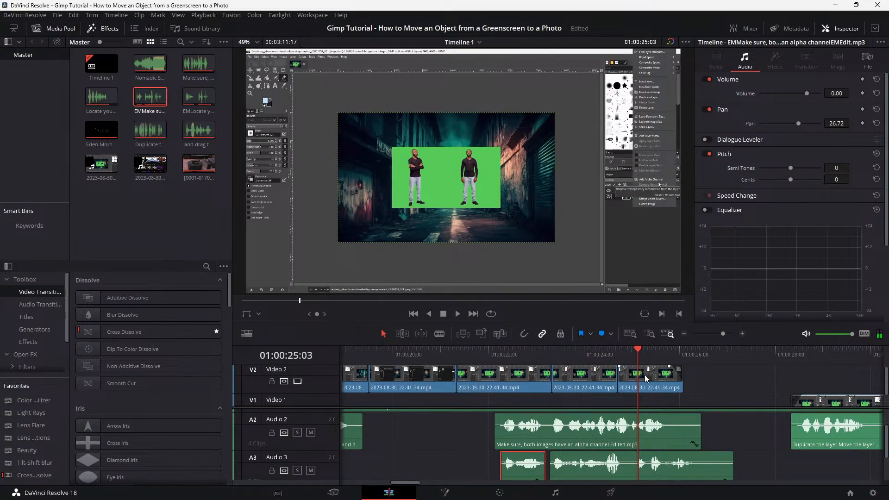
# Replay the second Audio 3 piece to find where it lags behind Audio 2, and split it at 01:00:24:10
pyautogui.click(607, 353)
pyautogui.press('space')
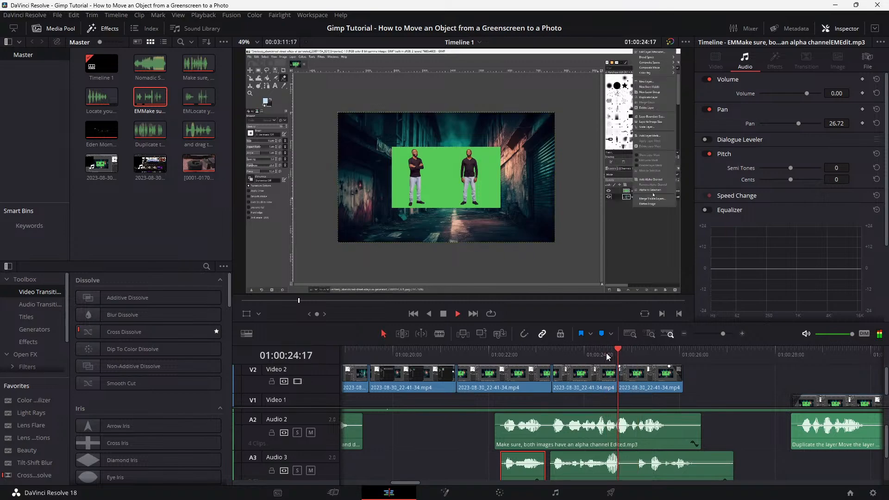
pyautogui.press('space')
pyautogui.moveTo(632, 349); pyautogui.dragTo(587, 351)
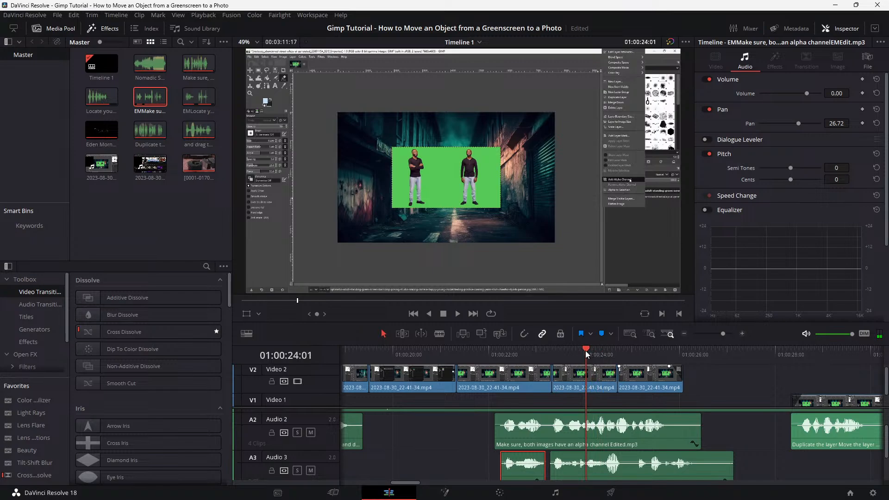
pyautogui.moveTo(585, 351); pyautogui.dragTo(560, 356)
pyautogui.press('space')
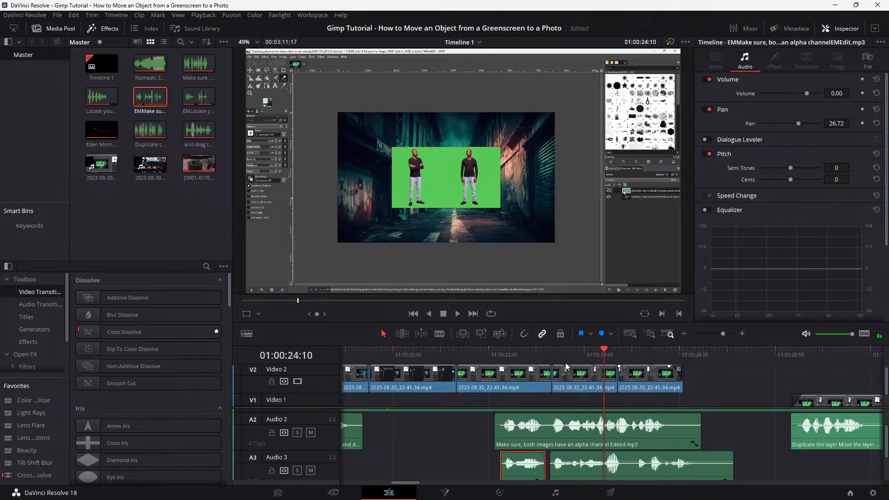
pyautogui.click(604, 458)
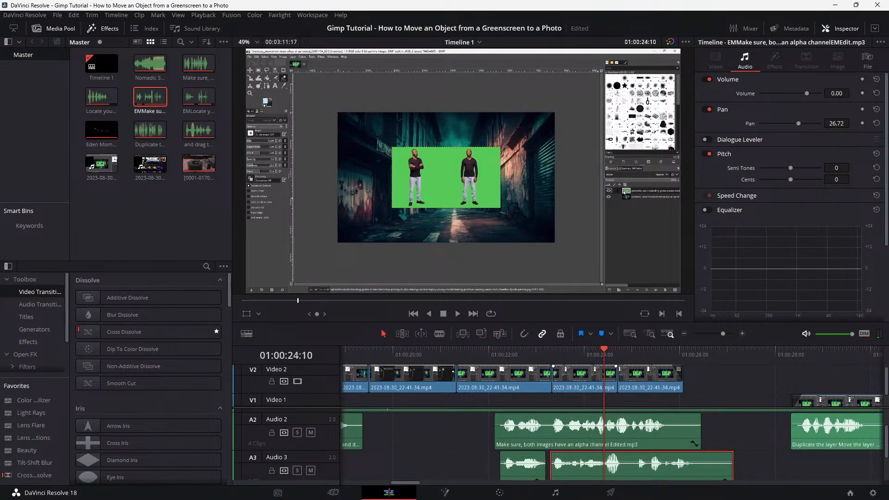
pyautogui.moveTo(341, 489)
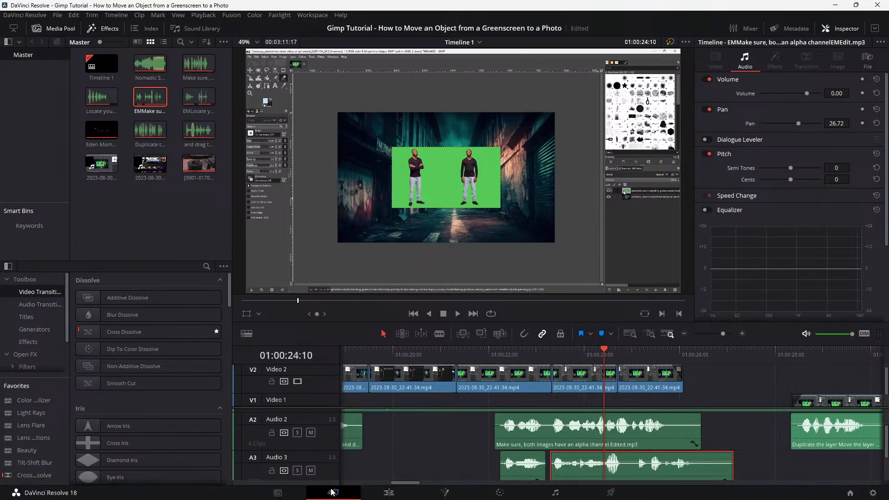
pyautogui.click(332, 493)
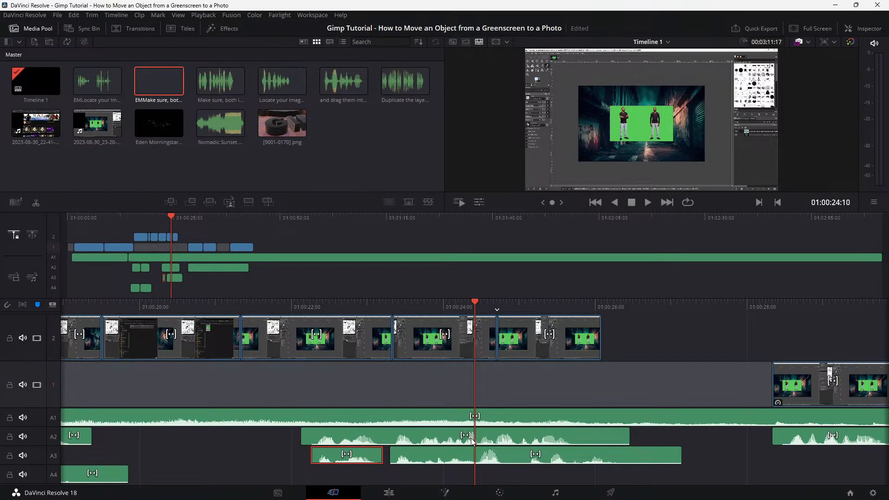
pyautogui.rightClick(466, 453)
pyautogui.click(492, 377)
pyautogui.click(392, 493)
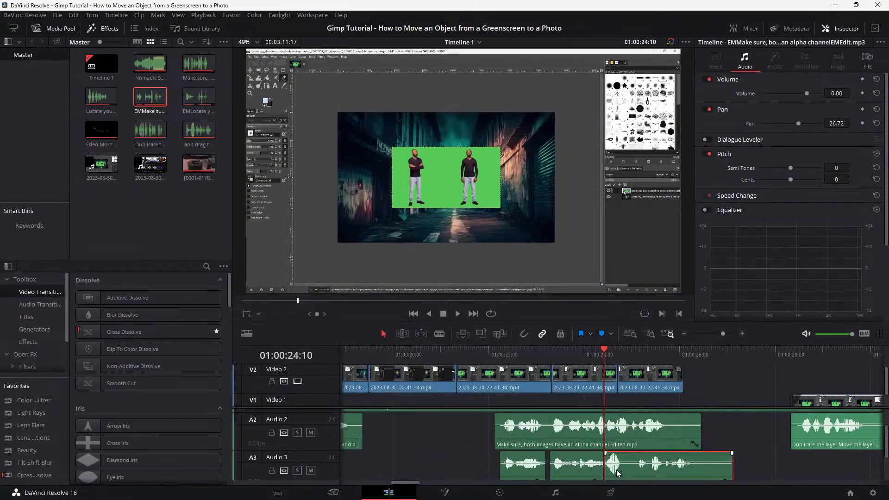
# Move the last Audio 3 piece slightly earlier, overlapping the one before it, and split it at 01:00:24:22
pyautogui.moveTo(616, 470); pyautogui.dragTo(612, 473)
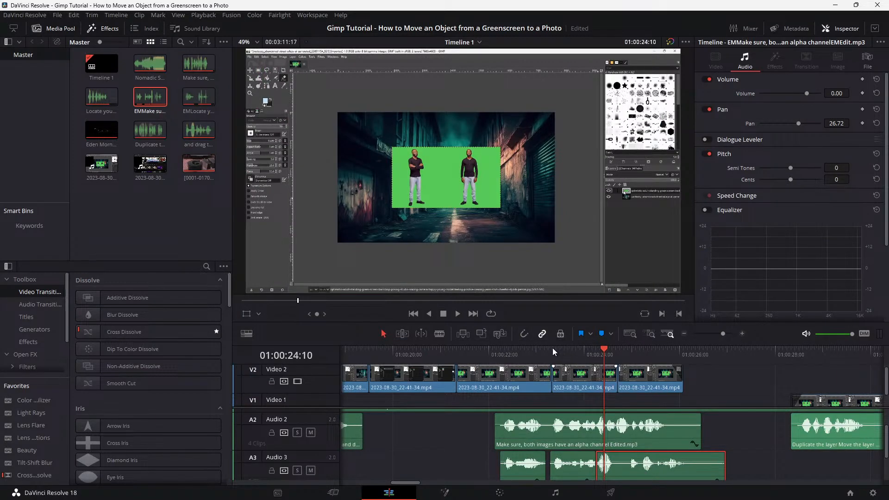
pyautogui.press('space')
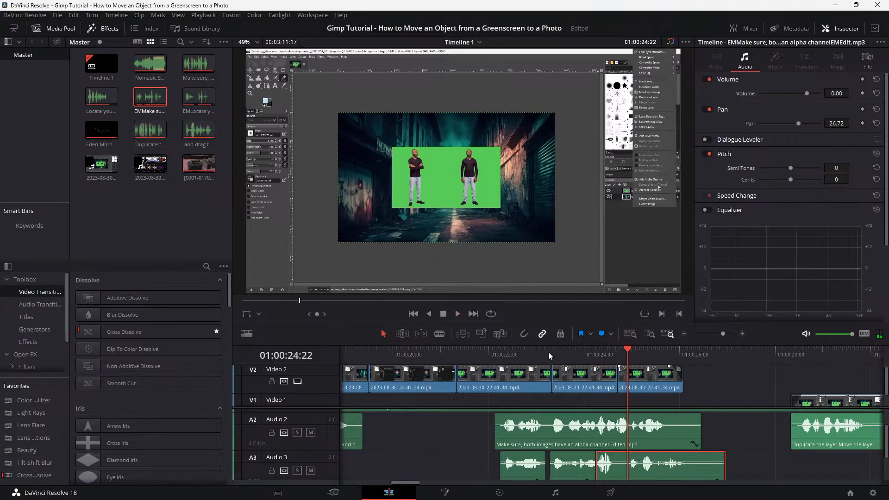
pyautogui.hotkey('shift', '3')
pyautogui.rightClick(488, 451)
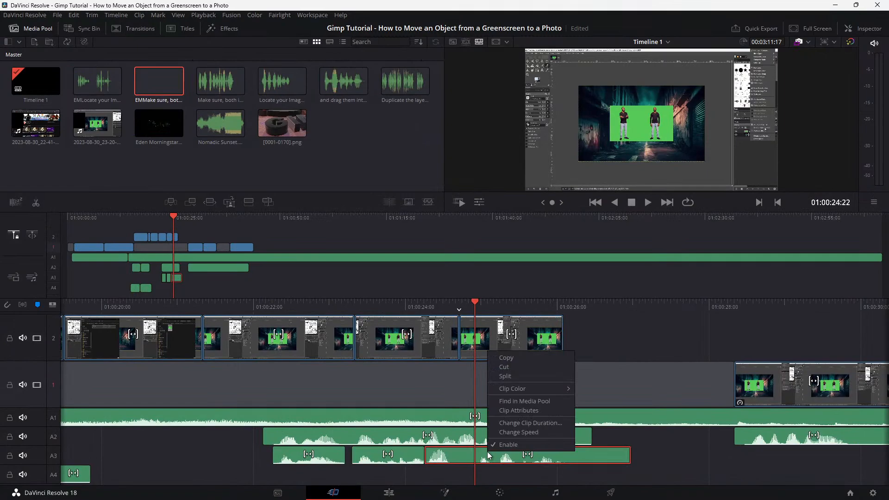
pyautogui.click(526, 376)
pyautogui.hotkey('shift', '4')
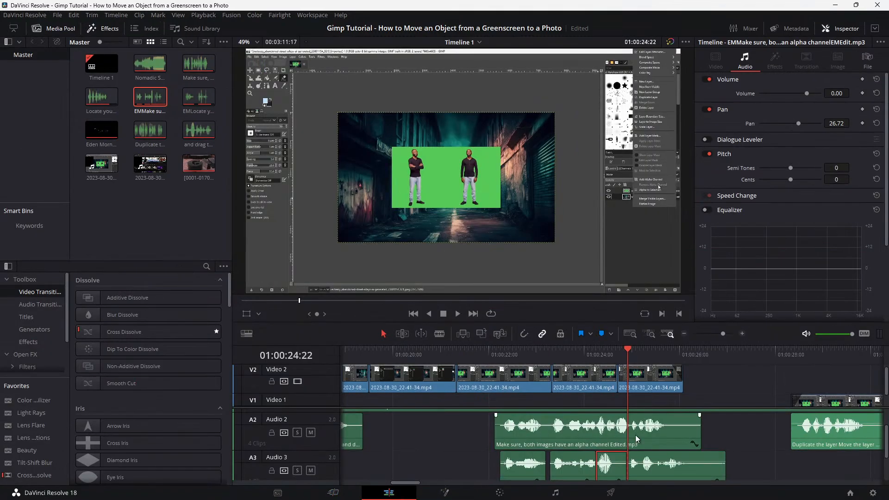
# Shorten the end of the third Audio 3 piece, move the last piece up against it for playback, and save the project
pyautogui.moveTo(623, 472); pyautogui.dragTo(605, 472)
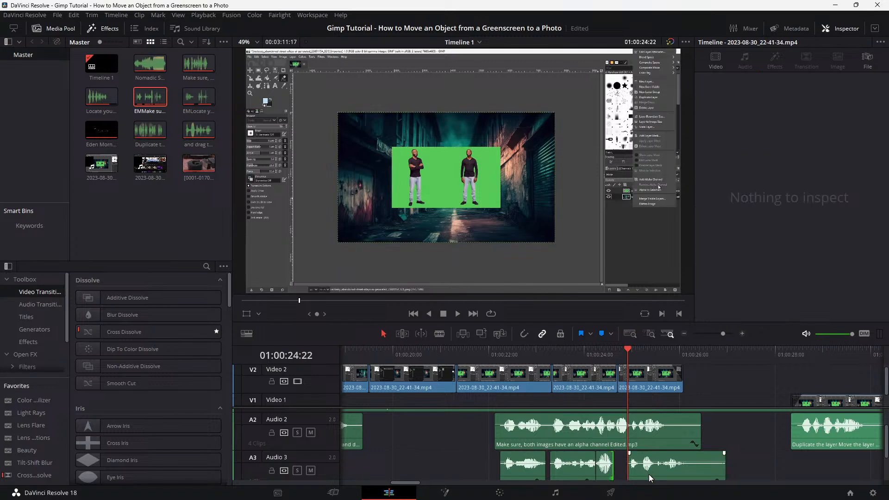
pyautogui.moveTo(649, 474); pyautogui.dragTo(634, 474)
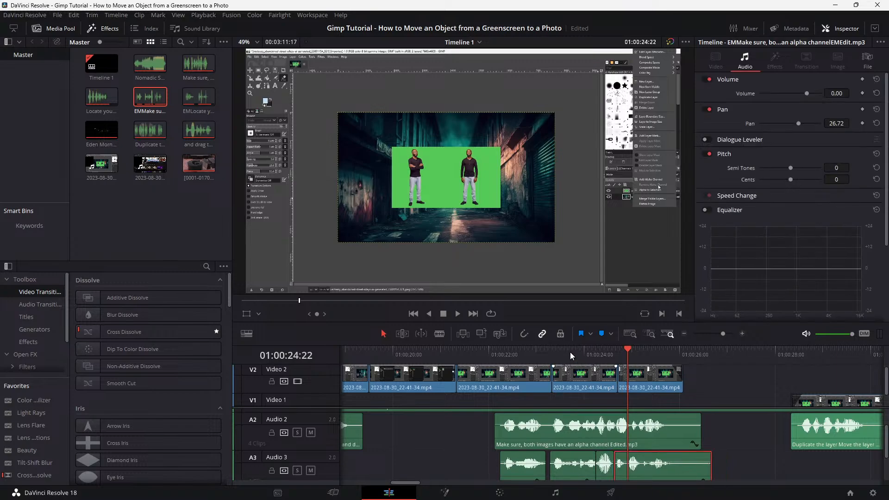
pyautogui.click(525, 353)
pyautogui.press('space')
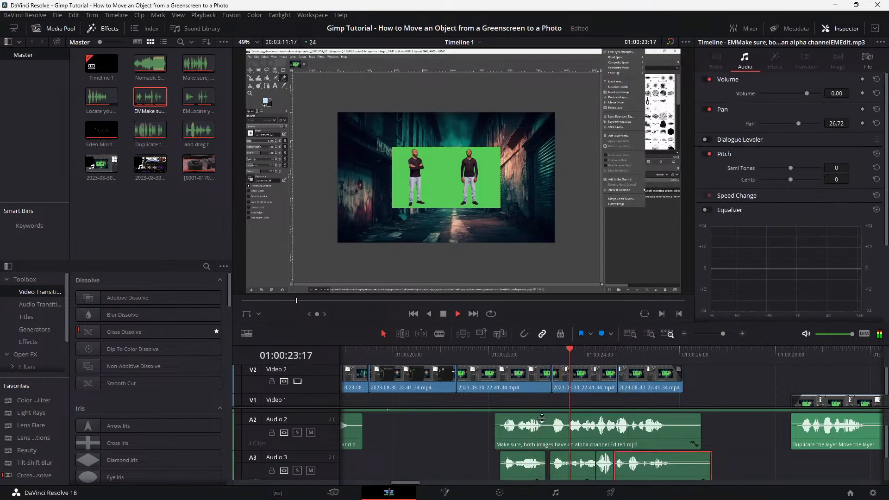
pyautogui.press('space')
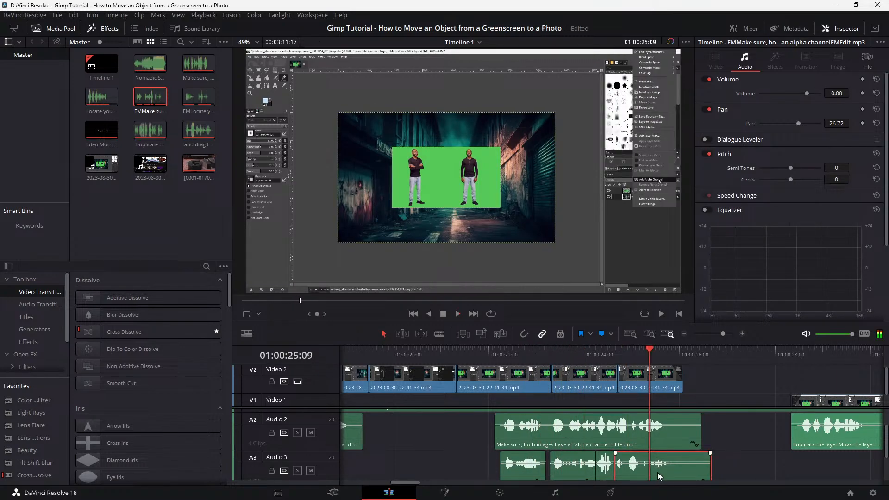
pyautogui.hotkey('ctrl', 's')
# Shift the last Audio 3 piece a few frames earlier and split it at 01:00:24:19
pyautogui.click(592, 351)
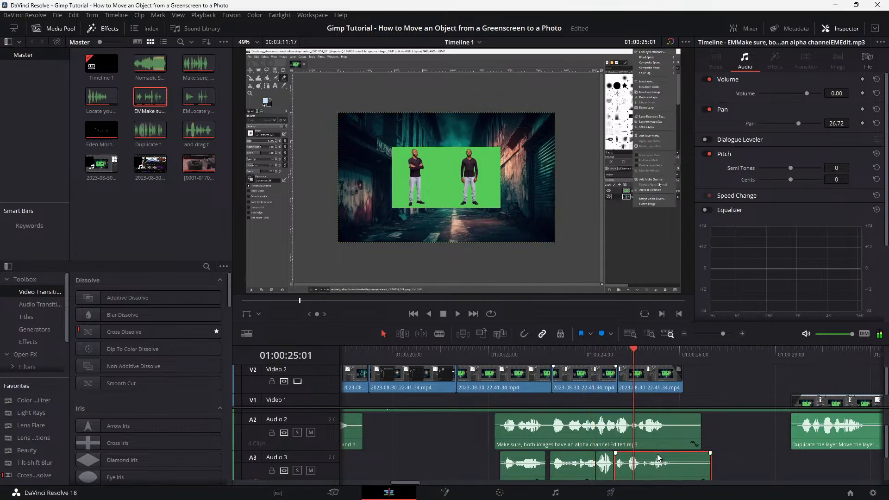
pyautogui.moveTo(654, 457); pyautogui.dragTo(651, 460)
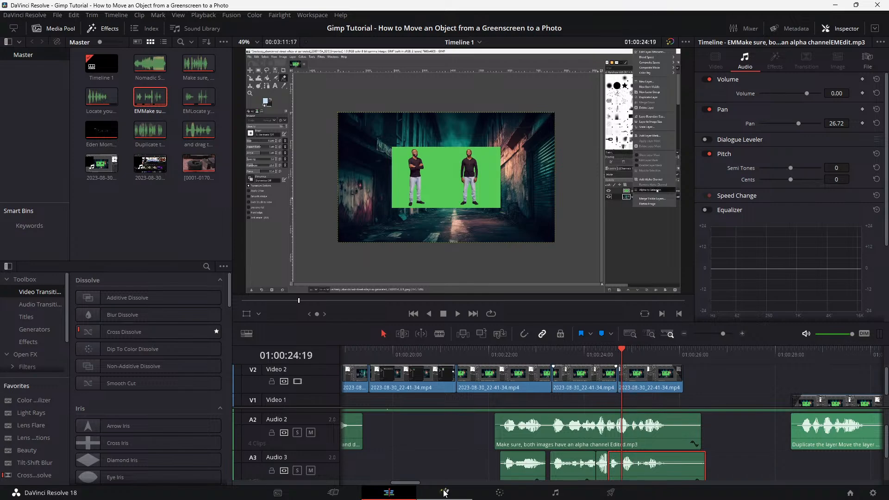
pyautogui.click(334, 494)
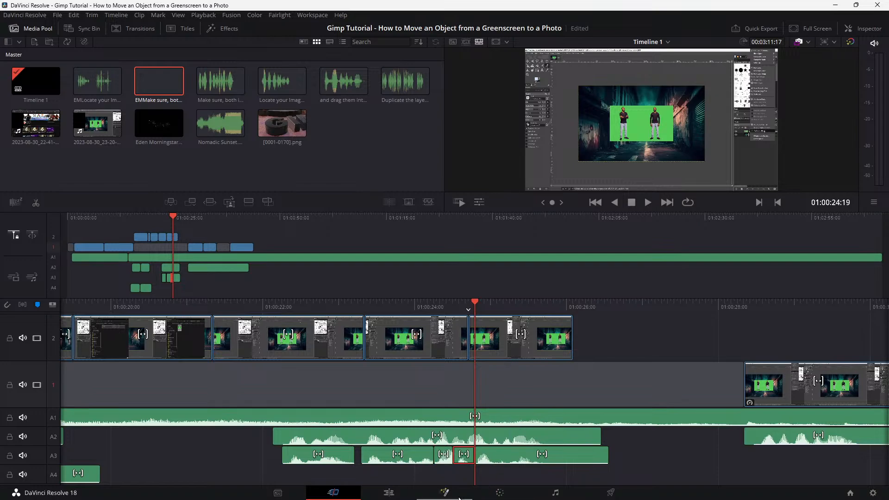
pyautogui.click(392, 493)
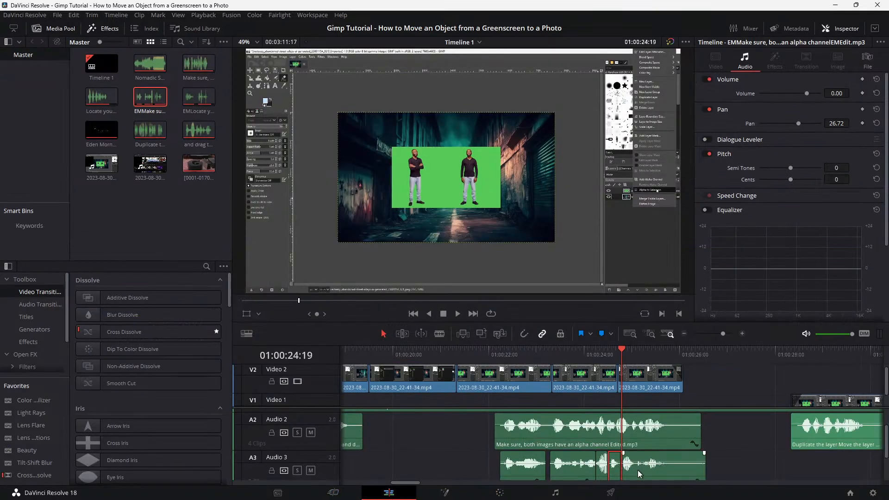
# Move the final Audio 3 piece slightly earlier to match the end of the Audio 2 speech and play the result
pyautogui.moveTo(638, 471); pyautogui.dragTo(635, 475)
pyautogui.click(587, 359)
pyautogui.press('space')
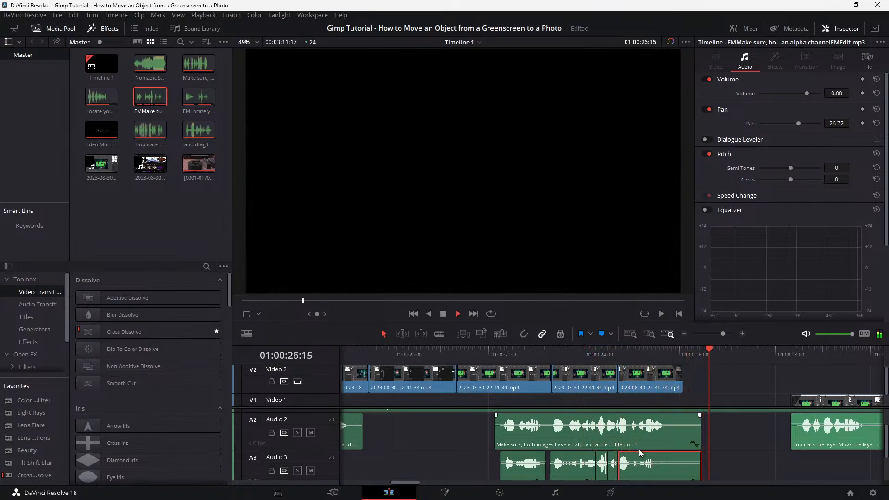
pyautogui.press('space')
pyautogui.click(458, 351)
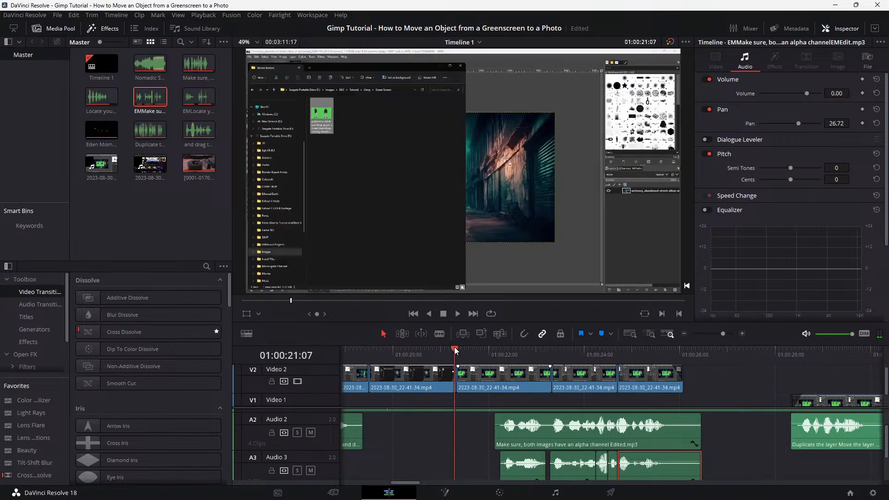
# Play back the matched Audio 3 section through the next Audio 2 clip, and play the timeline from its start
pyautogui.press('space')
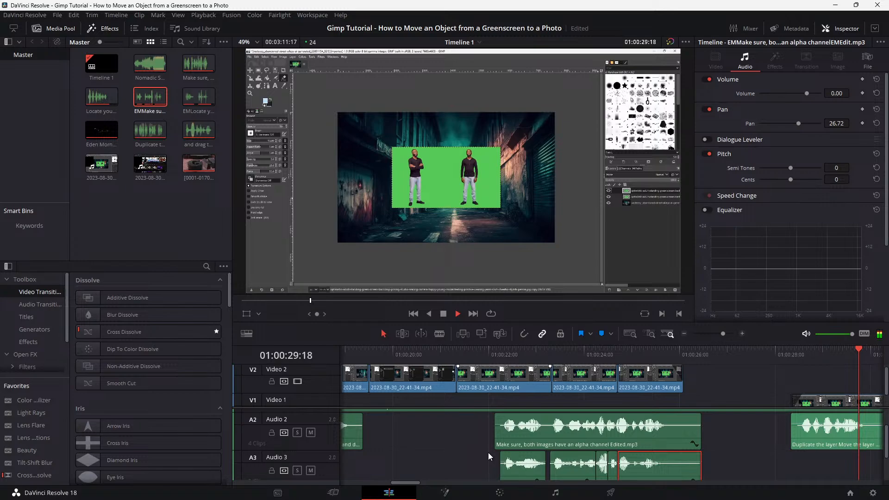
pyautogui.press('space')
pyautogui.scroll(-5, 489, 453)
pyautogui.click(385, 351)
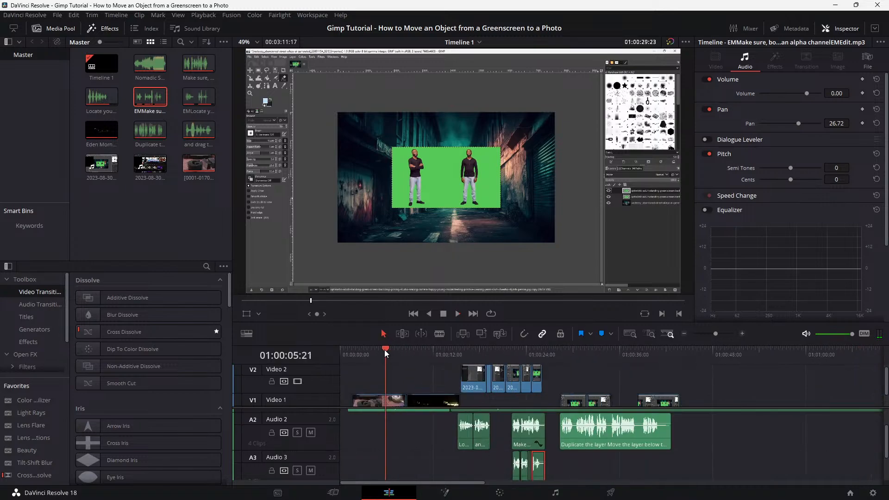
pyautogui.moveTo(385, 350); pyautogui.dragTo(249, 346)
pyautogui.press('space')
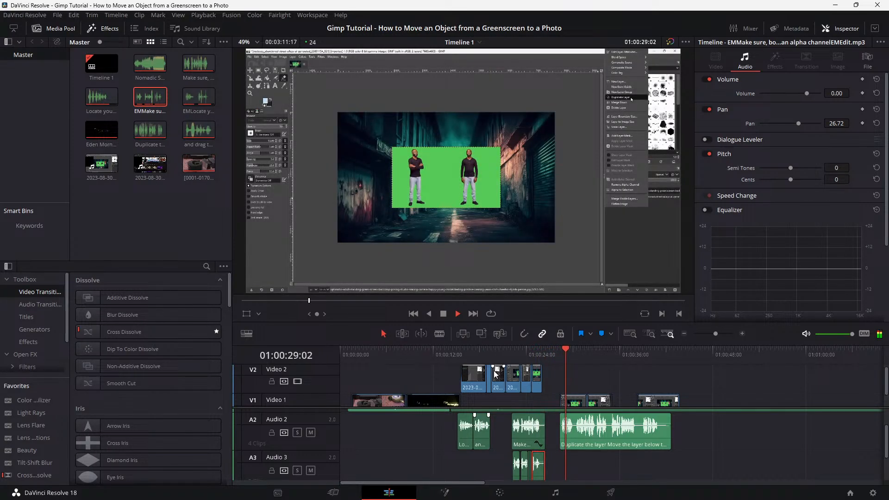
# Replay the layered Audio 2 and Audio 3 voice-overs from several earlier points through the end of the last Audio 2 clip
pyautogui.click(460, 354)
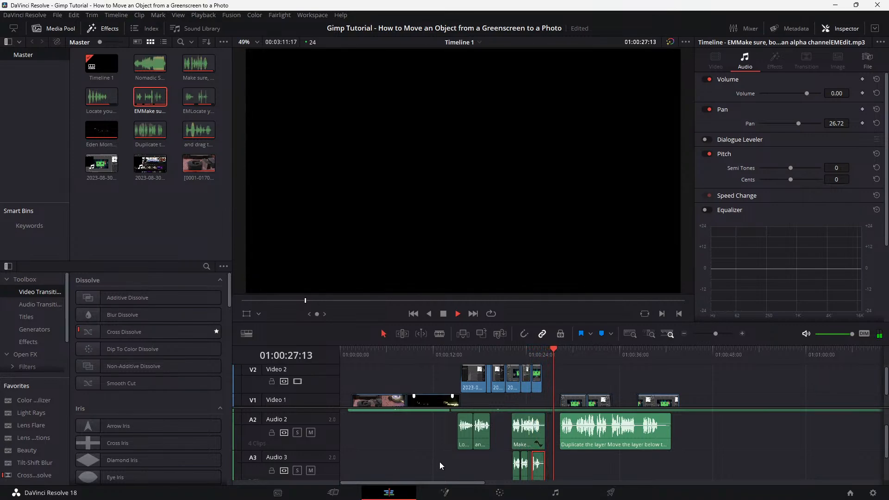
pyautogui.click(453, 351)
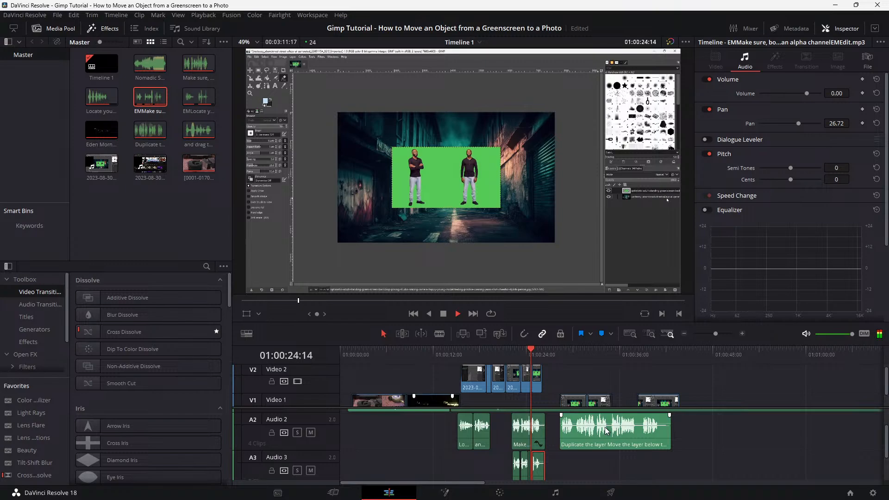
pyautogui.press('space')
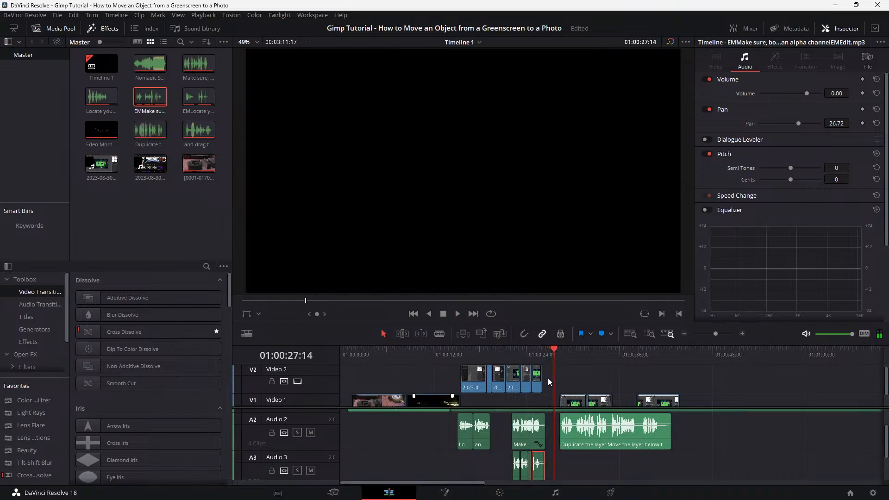
pyautogui.click(503, 348)
pyautogui.press('space')
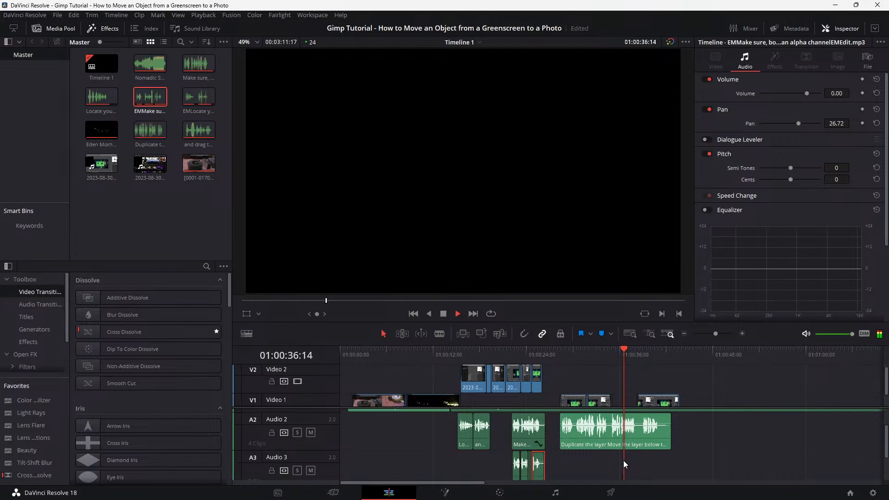
pyautogui.hscroll(1, 607, 461)
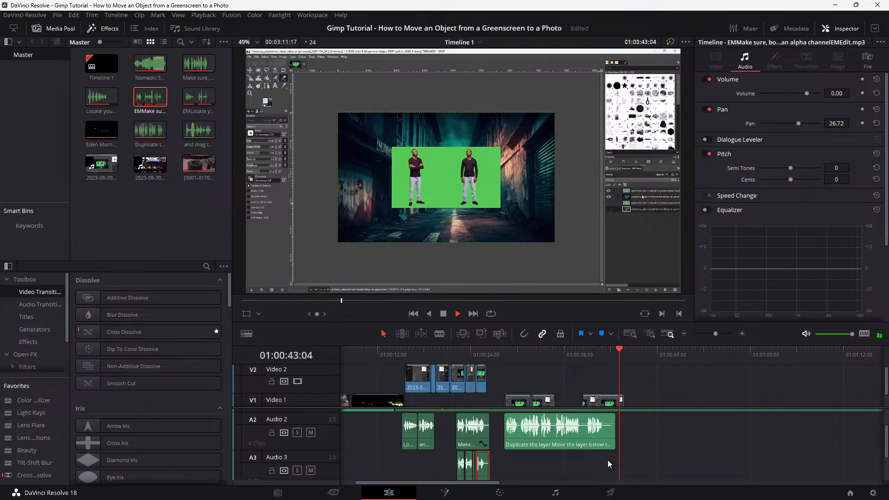
pyautogui.press('space')
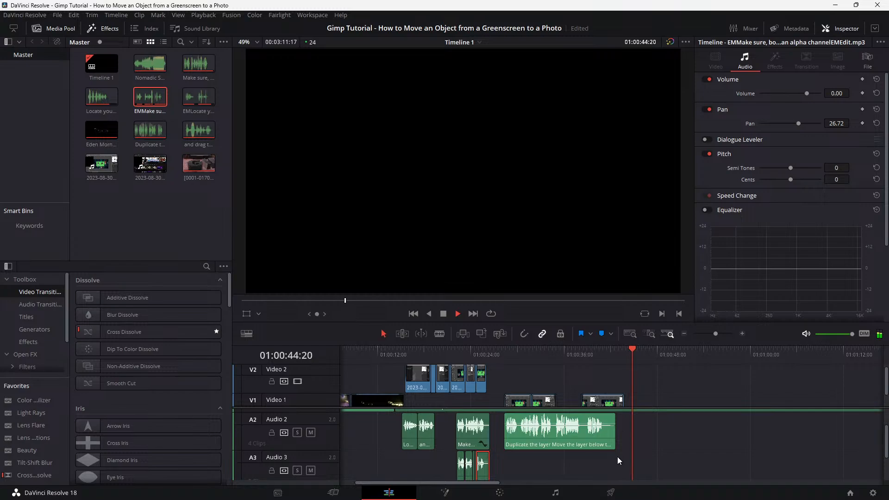
# Play the whole timeline from its beginning past the last video clip to review the edit
pyautogui.press('Home')
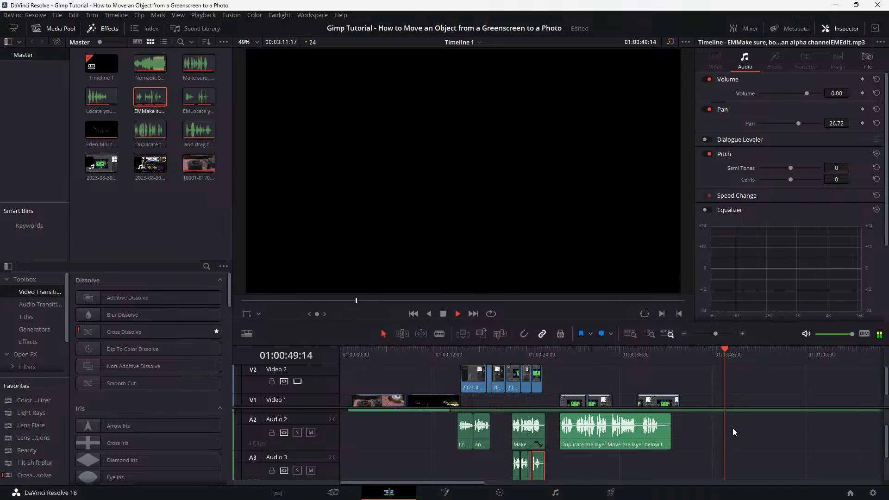
pyautogui.press('space')
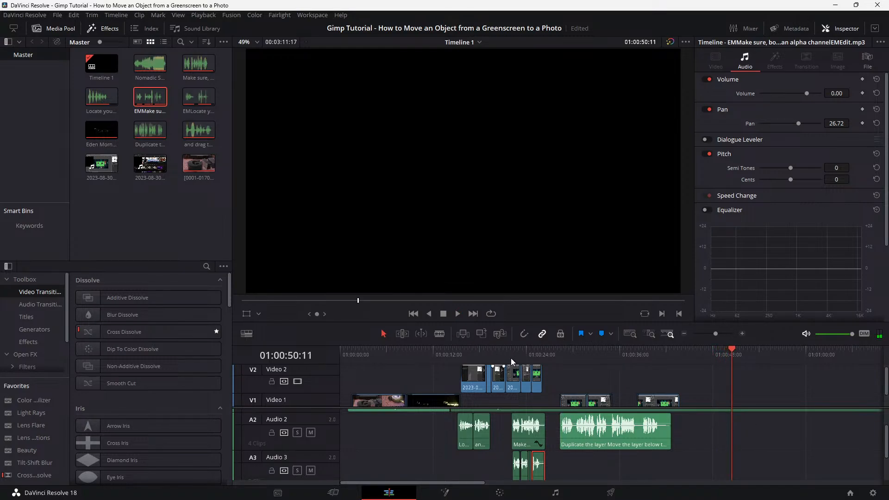
pyautogui.press('Home')
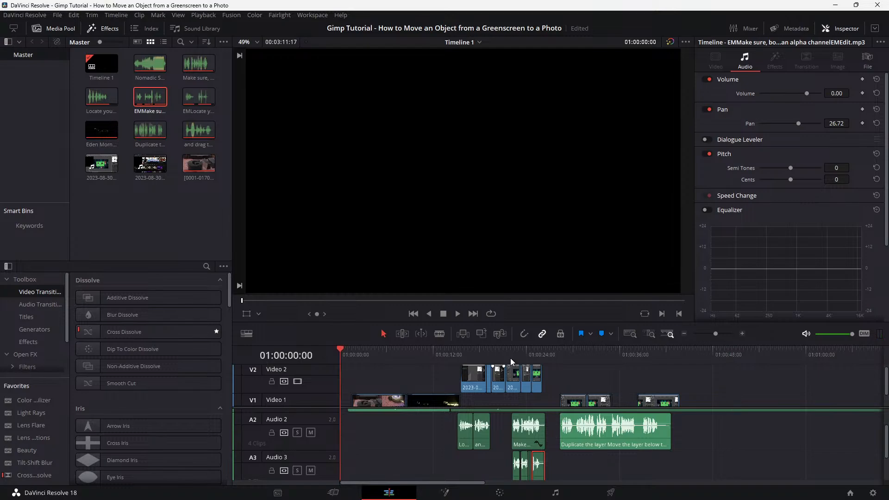
pyautogui.press('space')
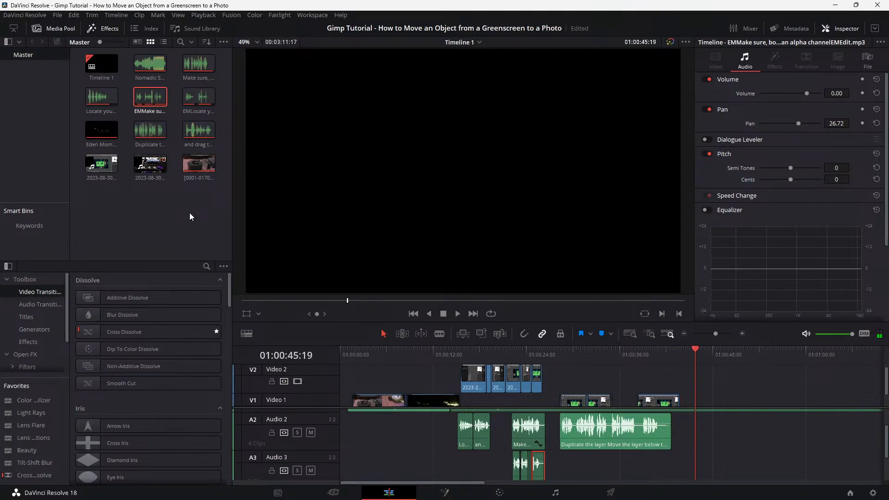
# Switch to the Blender Render window, examine the whole Nomadic Sunset title render, and return to DaVinci Resolve
pyautogui.moveTo(749, 492)
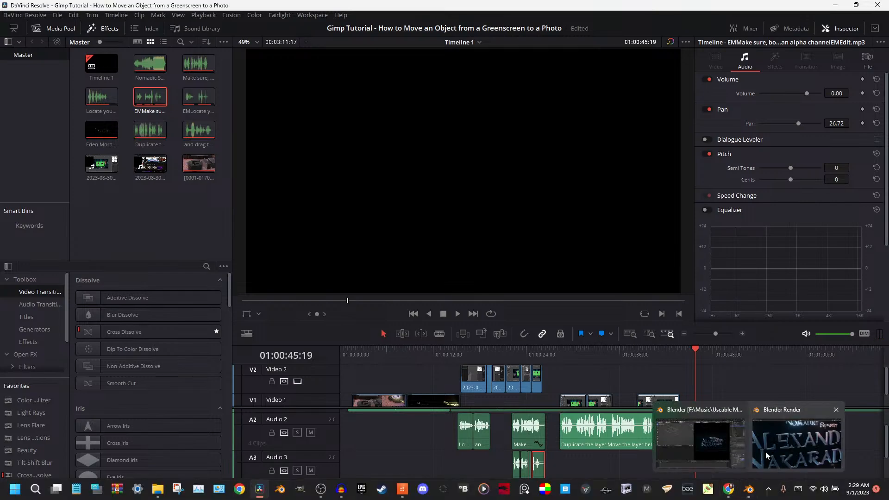
pyautogui.click(759, 440)
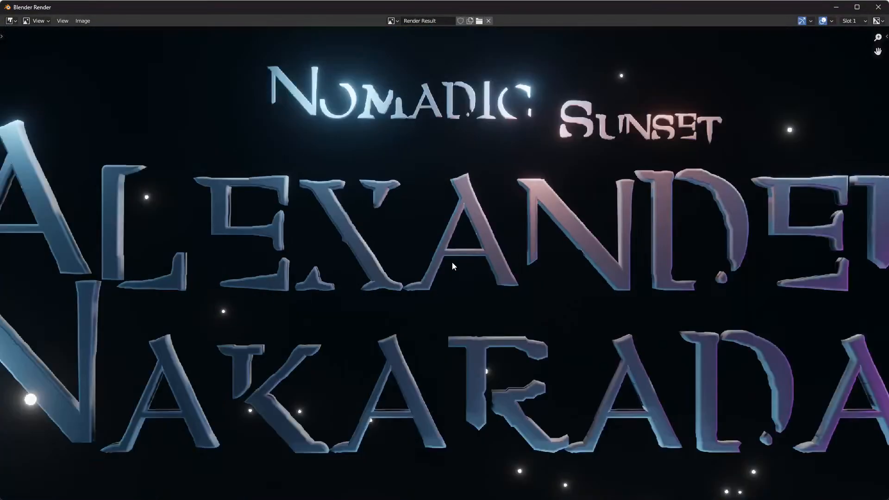
pyautogui.scroll(-3, 453, 262)
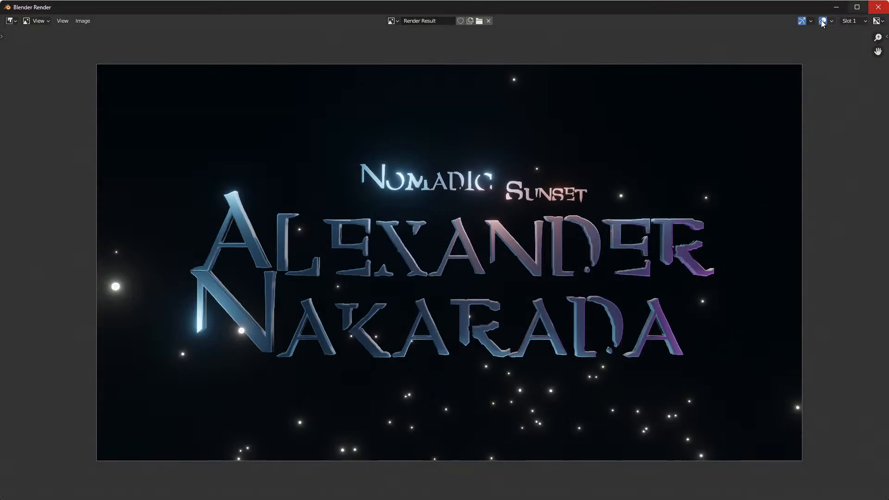
pyautogui.click(837, 8)
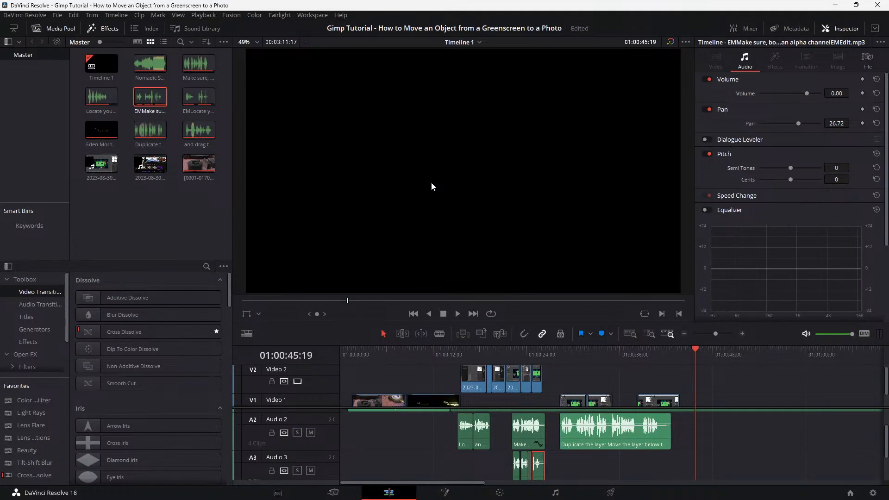
# In File Explorer, open the rendered frames folder Animations_ > Title > PNG > Gimp Tutorial Intro Title > 01
pyautogui.moveTo(403, 490)
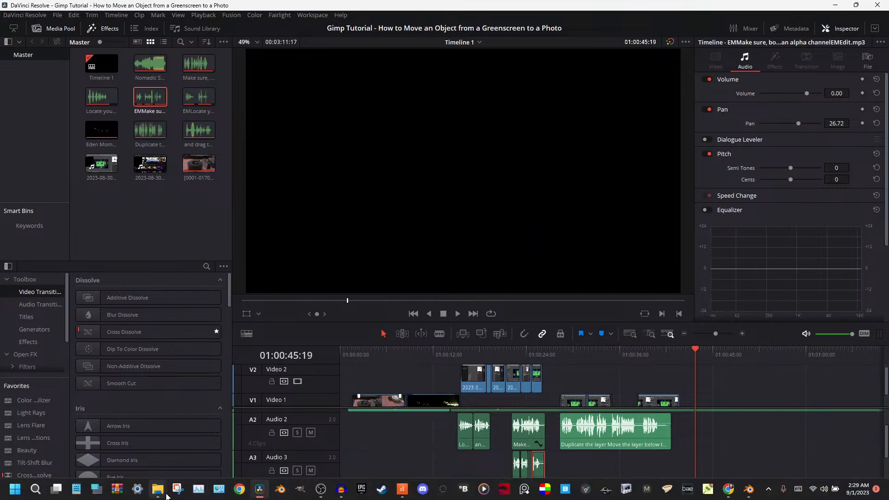
pyautogui.moveTo(158, 490)
pyautogui.click(159, 435)
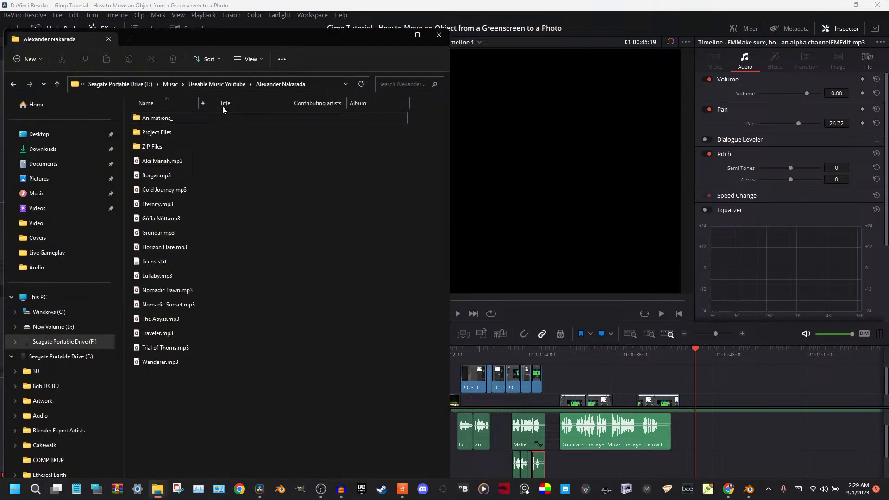
pyautogui.doubleClick(172, 119)
pyautogui.click(170, 116)
pyautogui.doubleClick(169, 117)
pyautogui.doubleClick(168, 116)
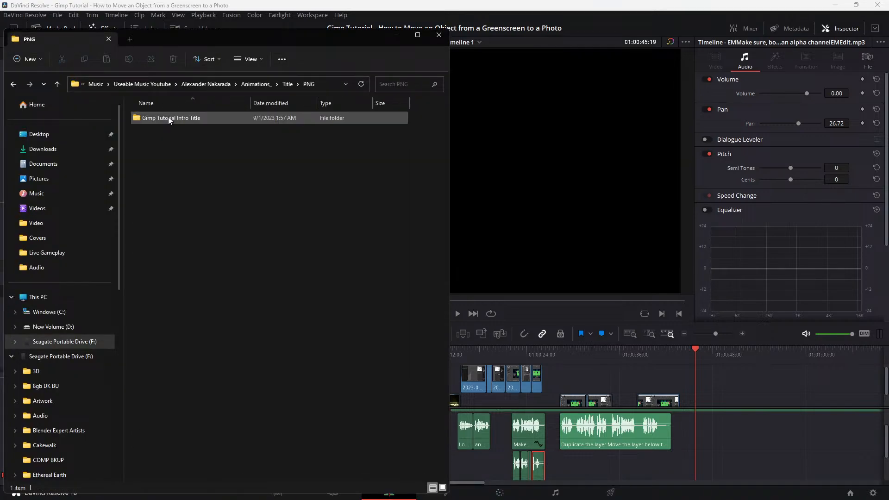
pyautogui.doubleClick(168, 117)
pyautogui.click(168, 117)
pyautogui.doubleClick(168, 117)
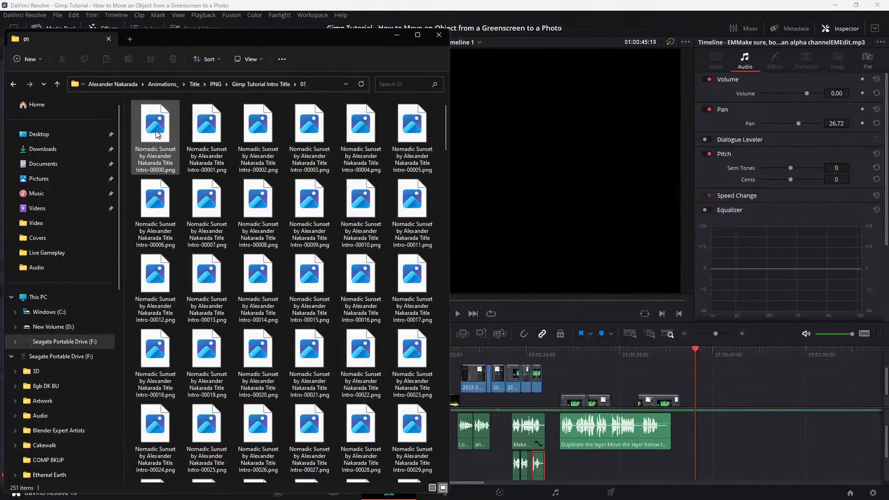
# Place all PNG title frames as one sequence on Video 1 directly after the last clip, with snapping enabled
pyautogui.hotkey('ctrl', 'a')
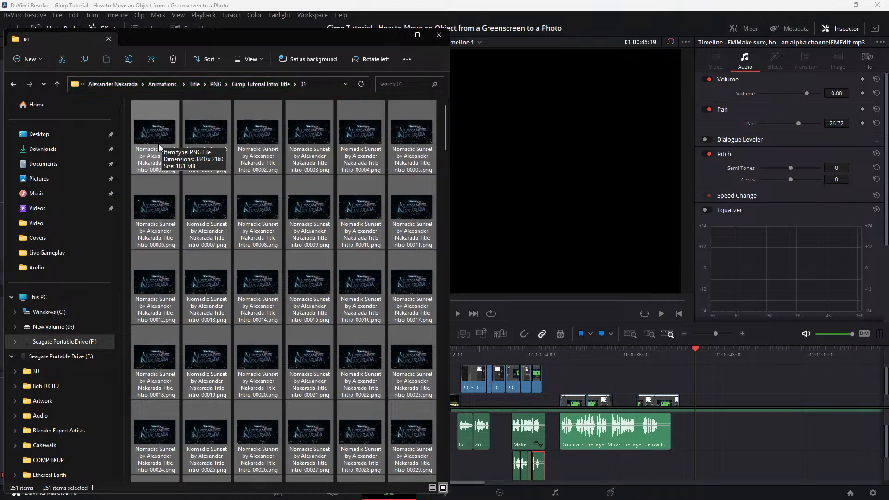
pyautogui.moveTo(158, 144); pyautogui.dragTo(715, 403)
pyautogui.press('n')
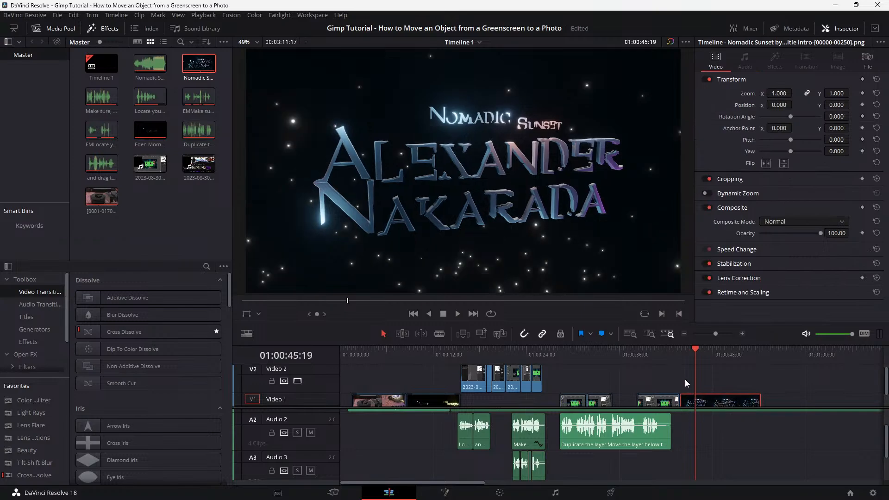
# Play across the start of the title sequence clip on Video 1 and generate optimized media for it
pyautogui.click(658, 351)
pyautogui.press('space')
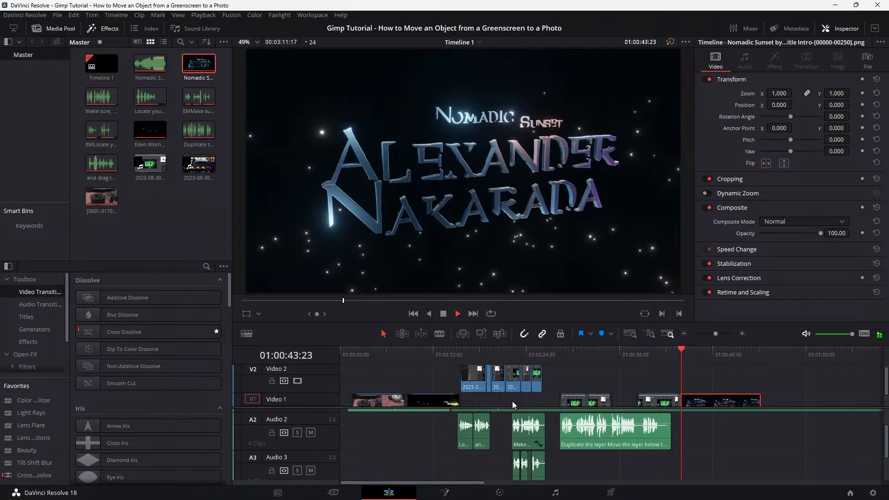
pyautogui.rightClick(722, 397)
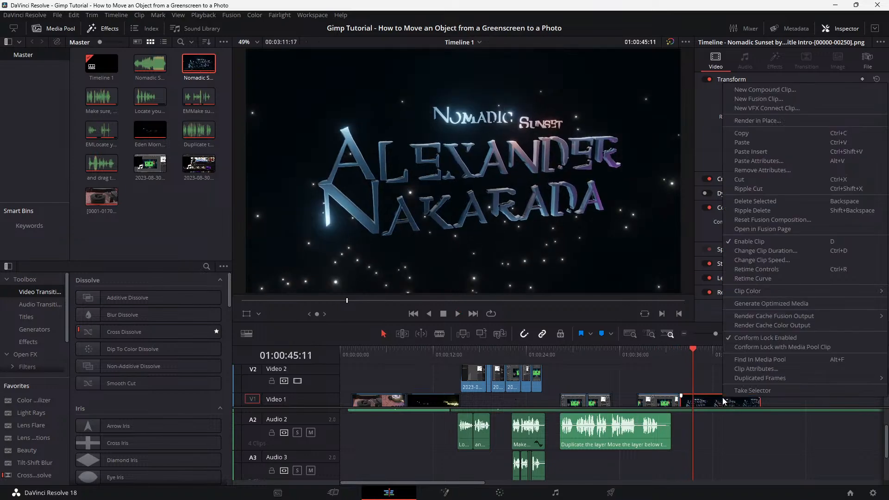
pyautogui.click(771, 305)
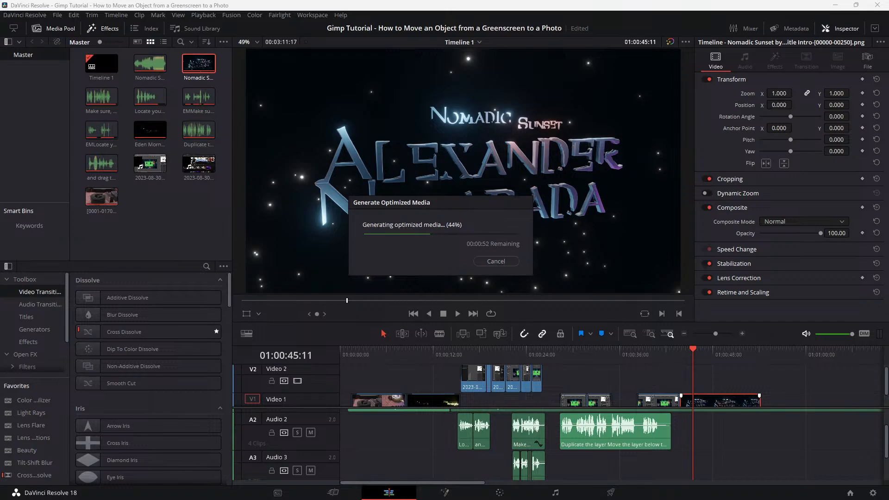
# Switch to Chrome and check the live stream status and chat in the Kick and YouTube Studio dashboards
pyautogui.click(735, 491)
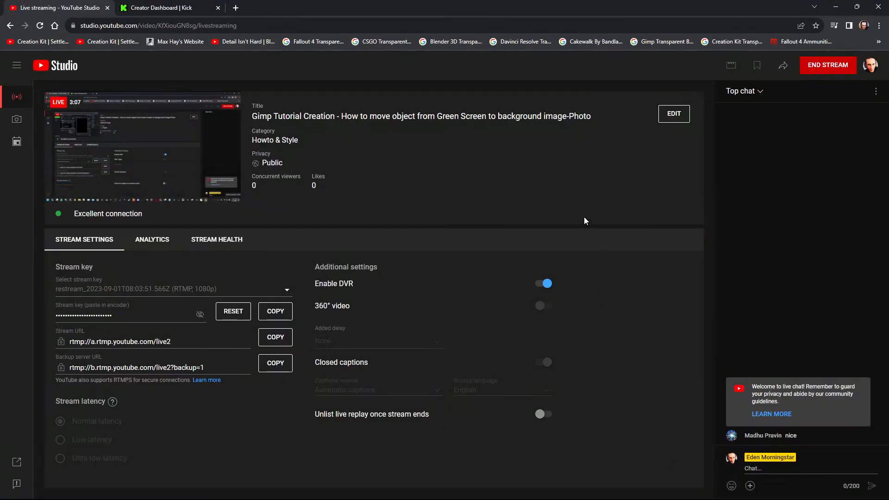
pyautogui.click(168, 13)
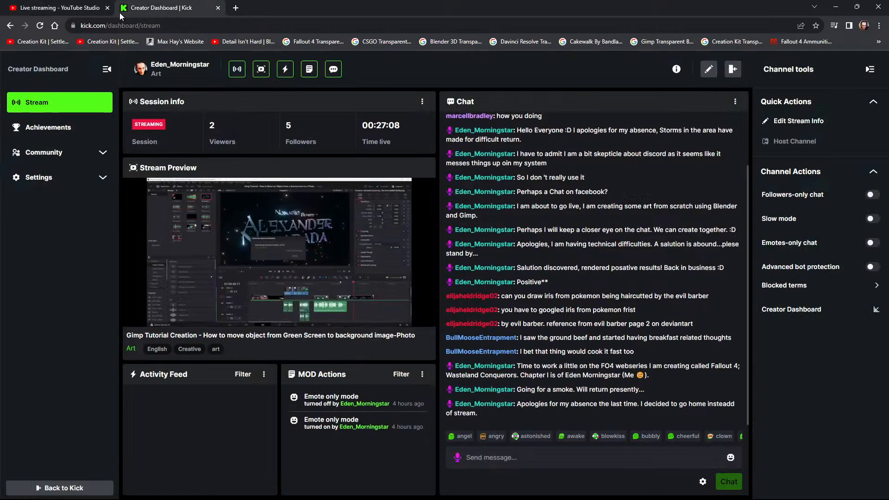
pyautogui.click(86, 13)
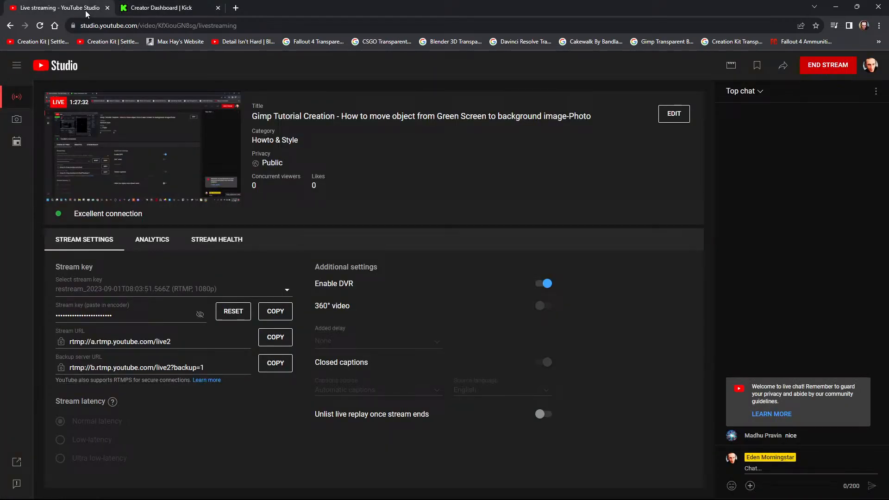
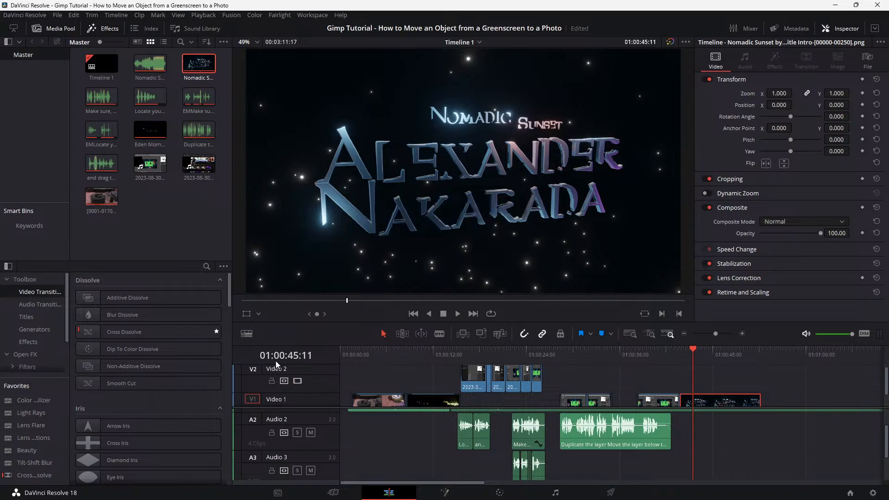
# Play the timeline from its start and move the title sequence clip on Video 1 to begin at about 01:00:49, where the music swells
pyautogui.click(343, 350)
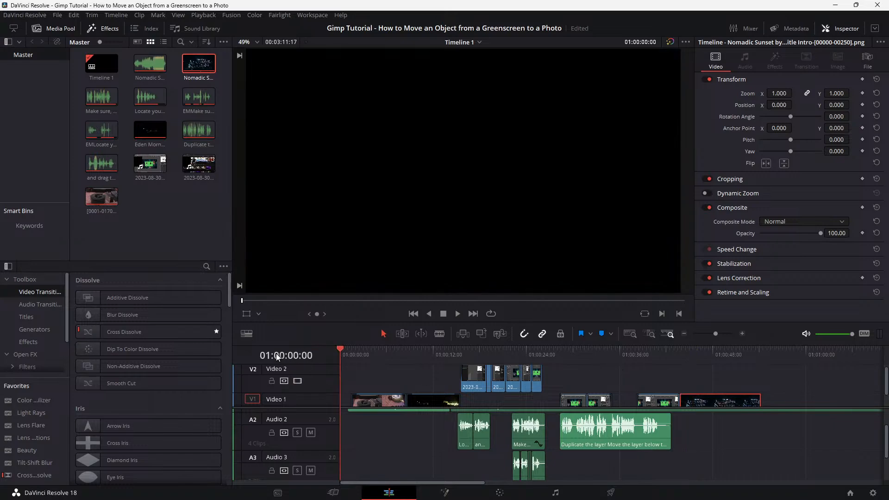
pyautogui.press('space')
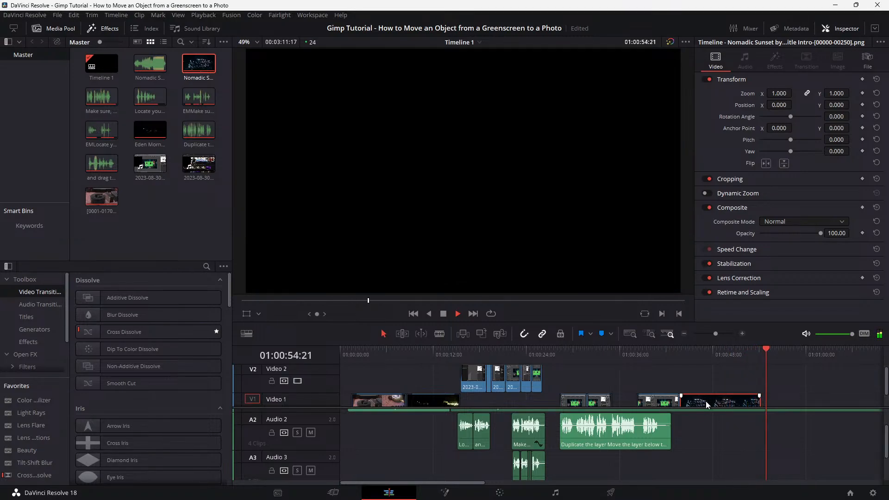
pyautogui.scroll(2, 714, 429)
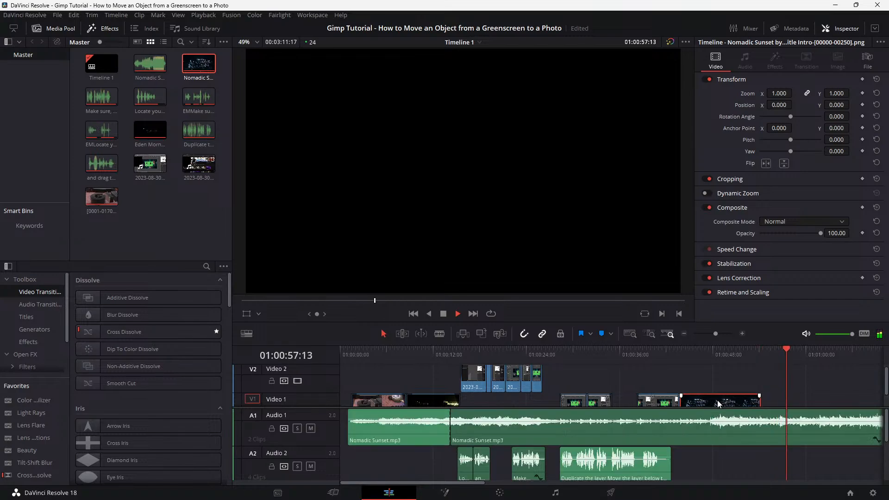
pyautogui.moveTo(718, 400); pyautogui.dragTo(744, 404)
pyautogui.click(637, 354)
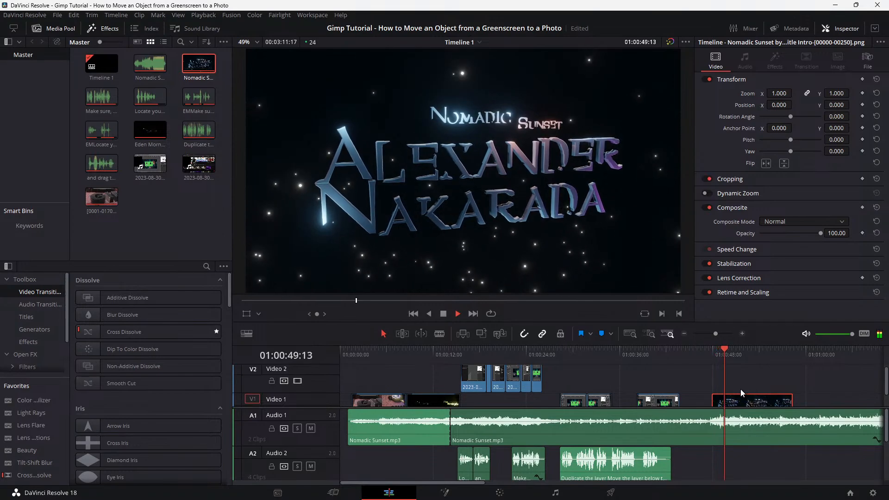
pyautogui.moveTo(740, 399); pyautogui.dragTo(748, 399)
pyautogui.click(701, 355)
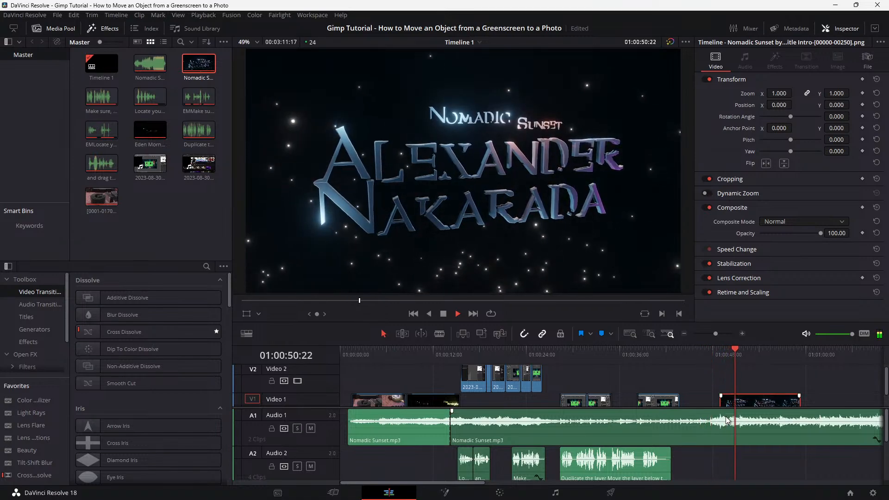
# Show the retime controls on the title sequence clip on Video 1 and change its speed to 200%
pyautogui.rightClick(760, 403)
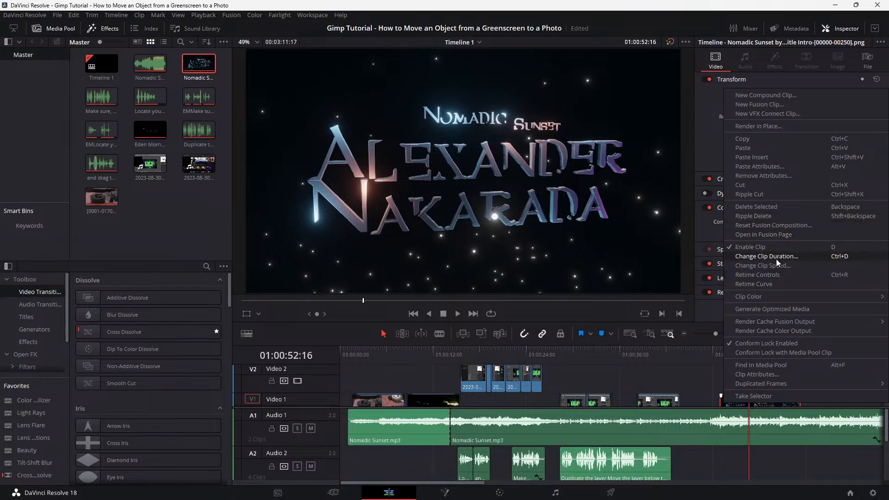
pyautogui.click(777, 274)
pyautogui.click(765, 403)
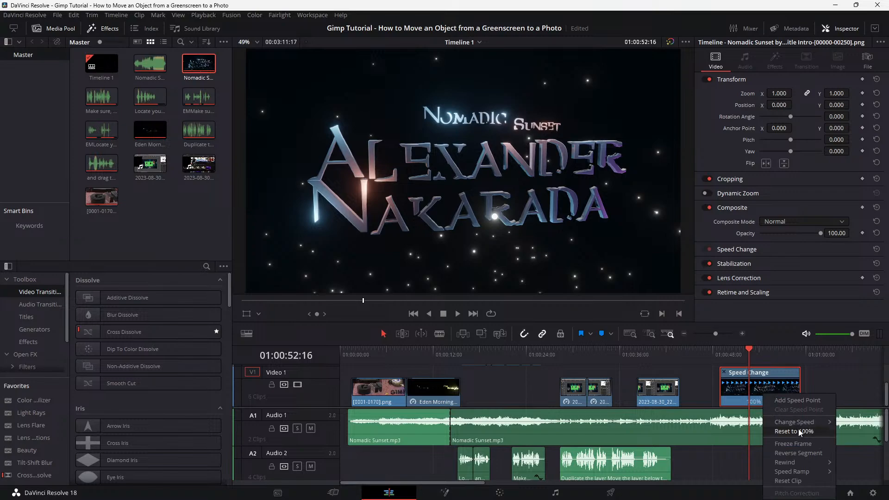
pyautogui.moveTo(805, 423)
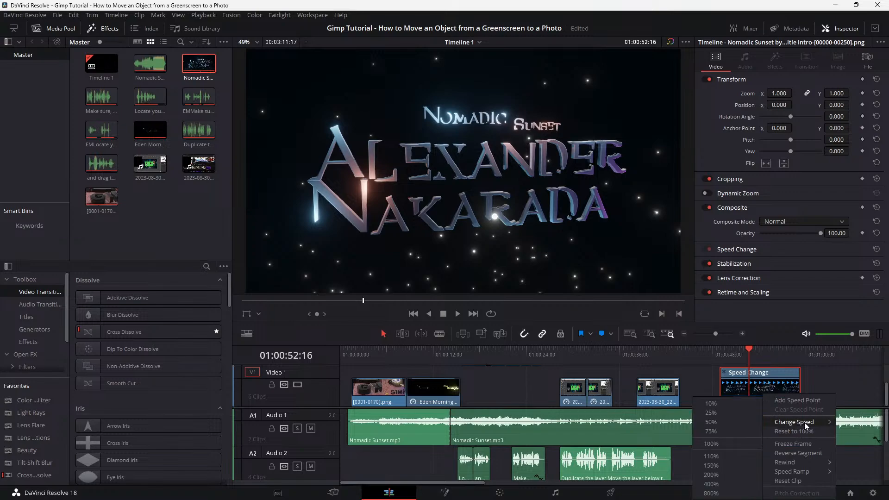
pyautogui.click(725, 474)
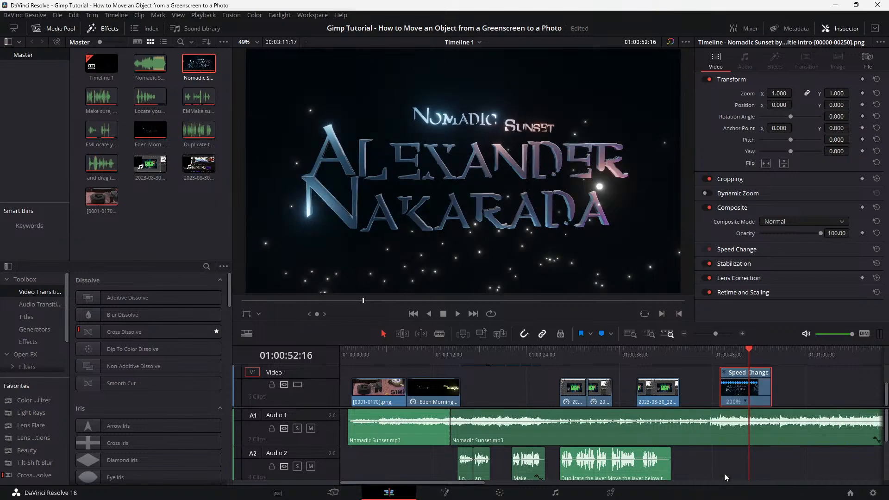
# Play the title sequence clip repeatedly from shortly before its start to check its length and timing against the music
pyautogui.click(702, 349)
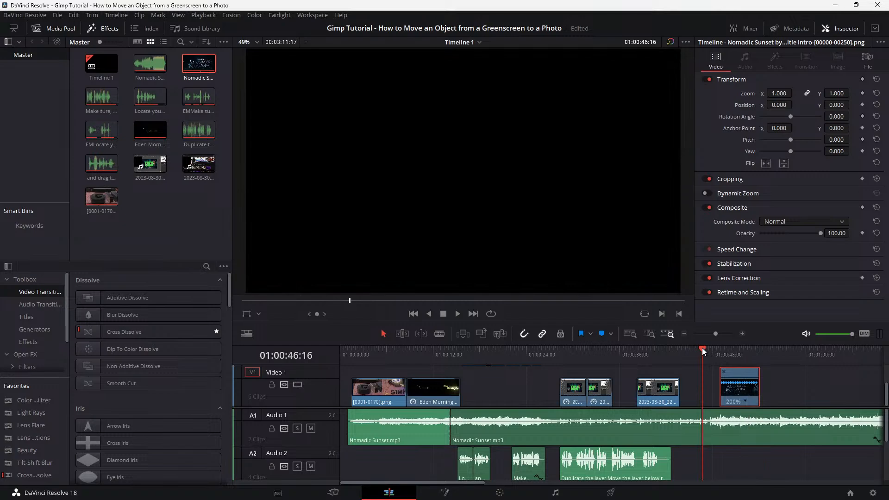
pyautogui.press('space')
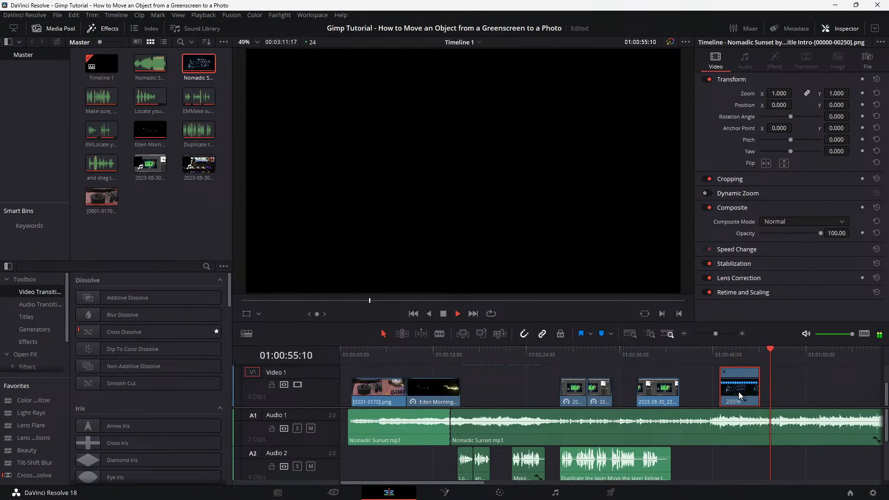
pyautogui.press('space')
pyautogui.click(712, 348)
pyautogui.press('space')
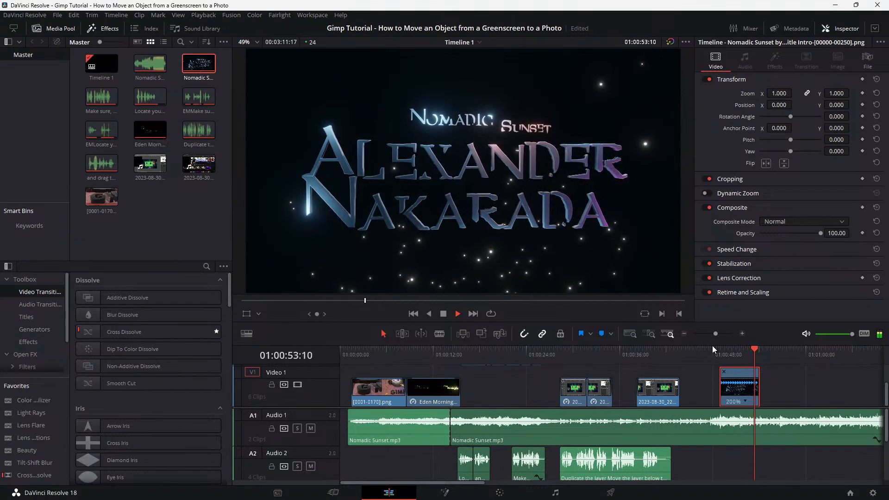
pyautogui.press('space')
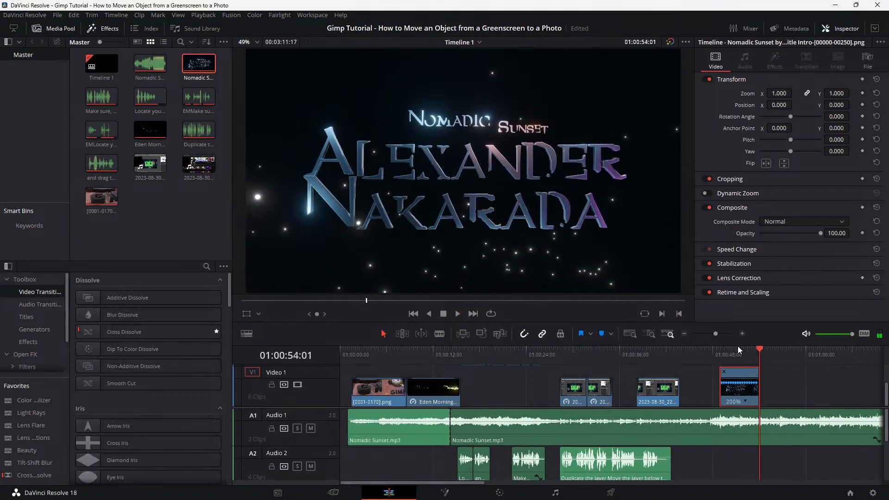
pyautogui.click(738, 348)
pyautogui.press('space')
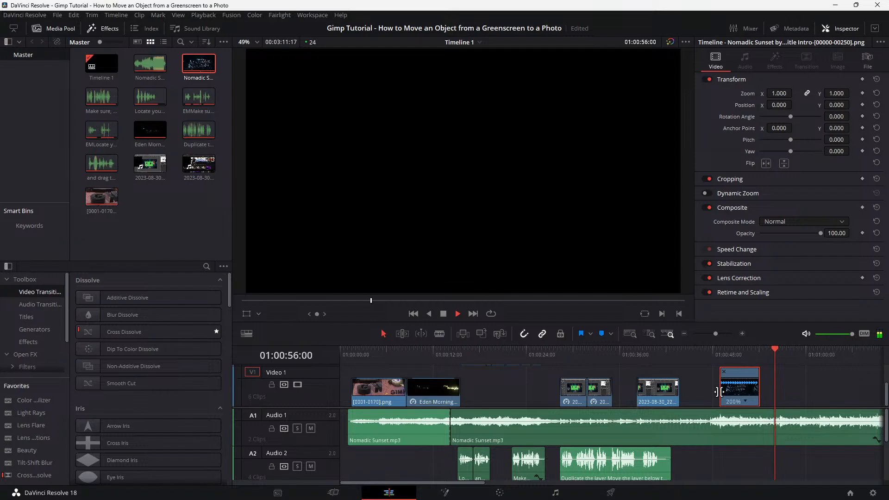
pyautogui.press('space')
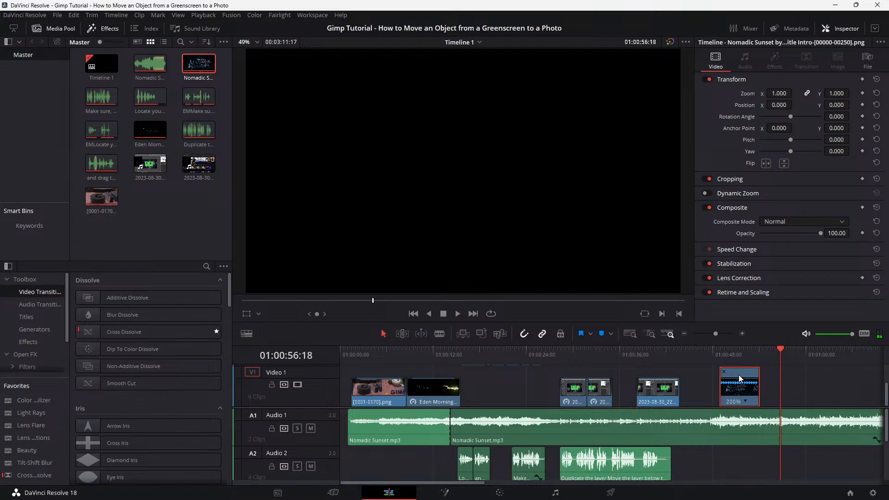
pyautogui.click(677, 353)
pyautogui.press('space')
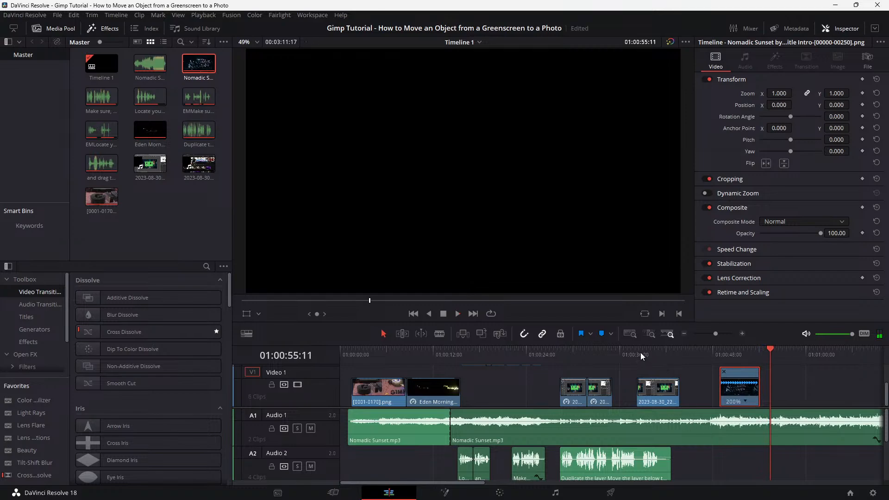
pyautogui.click(711, 349)
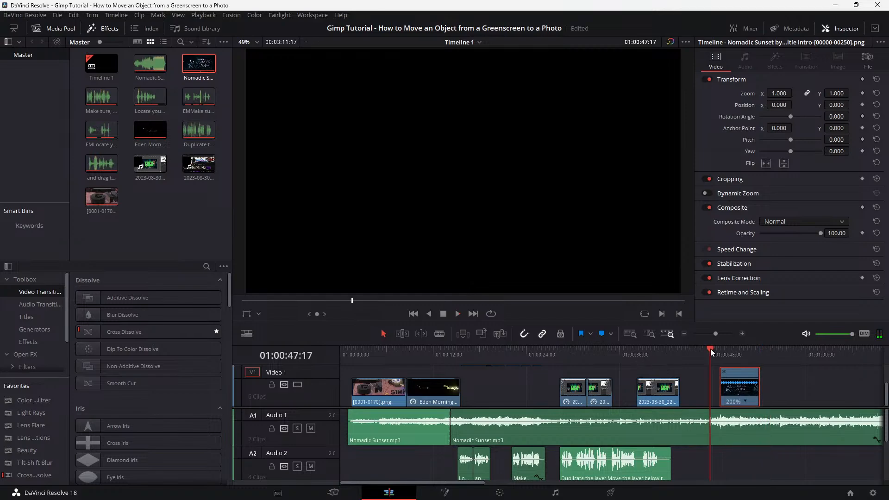
pyautogui.press('space')
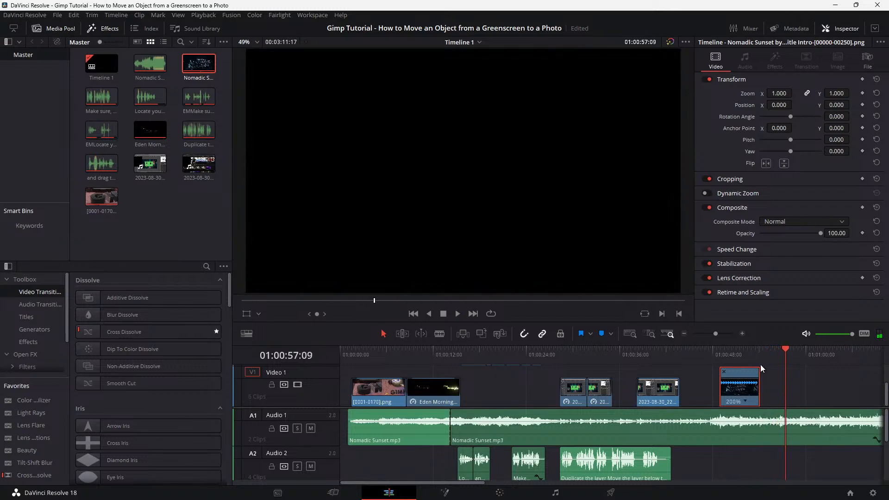
# Play the timeline from its start through the title sequence to review the clips, voice-overs and music together
pyautogui.press('Home')
pyautogui.press('space')
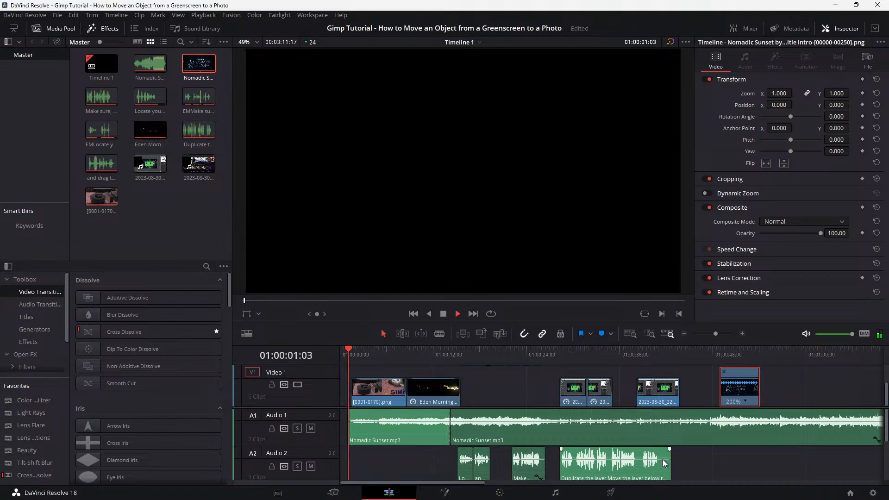
pyautogui.scroll(-2, 658, 461)
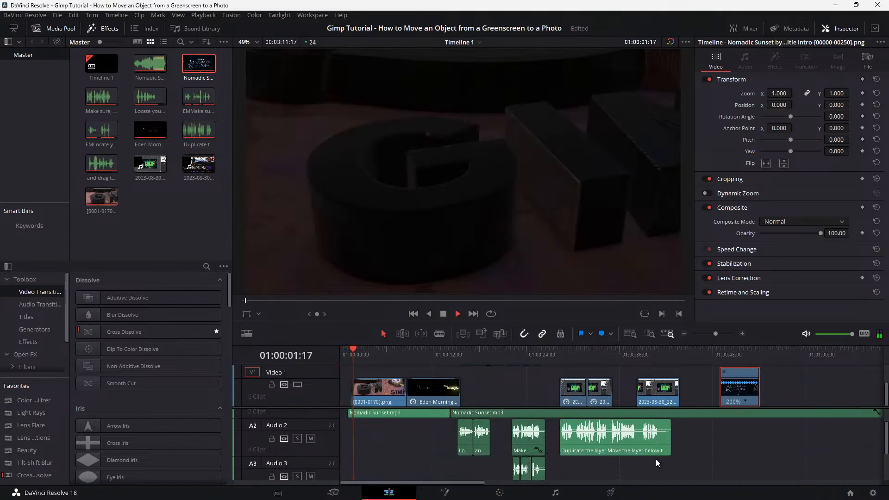
pyautogui.scroll(-1, 656, 459)
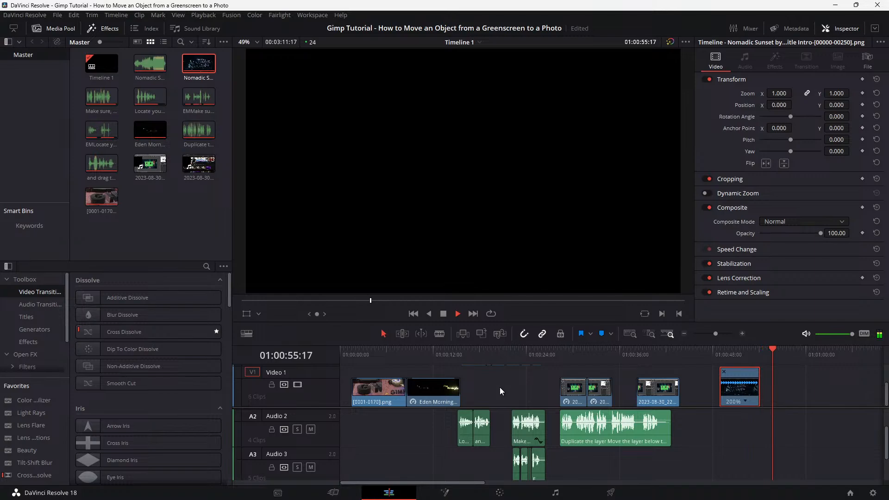
pyautogui.press('Home')
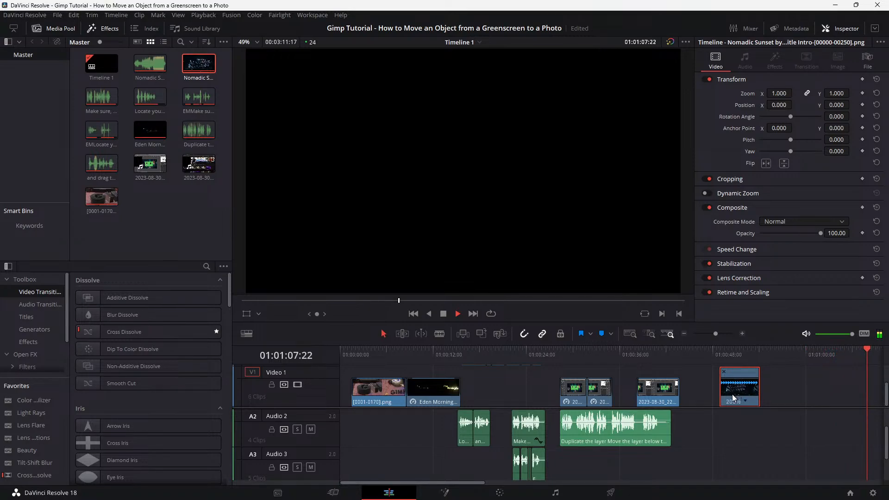
# Trim the end of the 2023-08-30_22-41-34.mp4 clip before the title so it ends with the voice-over on Audio 2
pyautogui.moveTo(675, 394); pyautogui.dragTo(686, 396)
pyautogui.moveTo(412, 393); pyautogui.dragTo(426, 391)
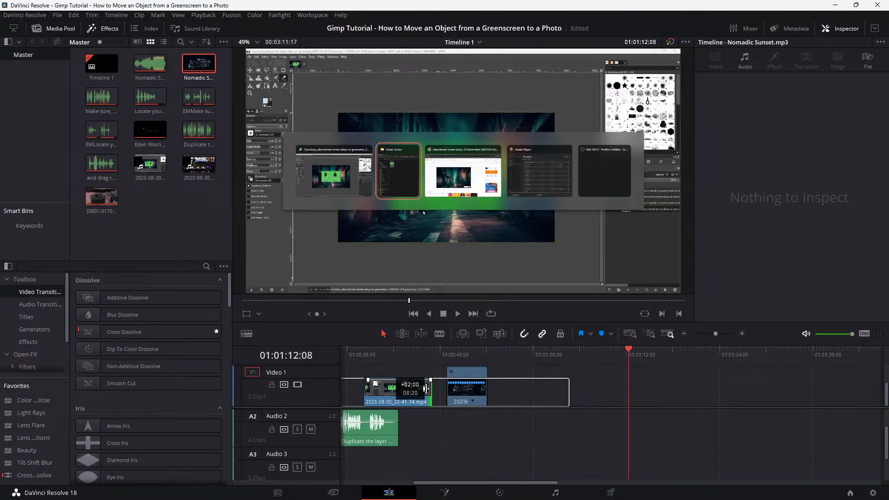
pyautogui.moveTo(425, 391); pyautogui.dragTo(397, 393)
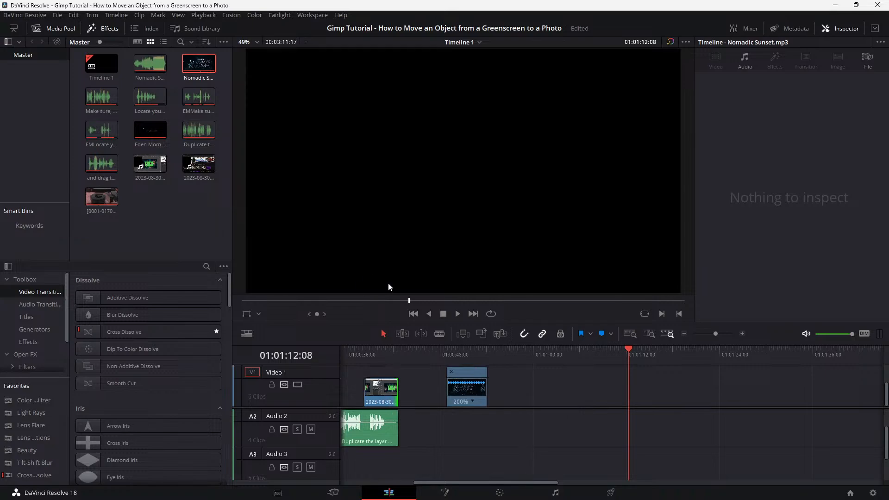
# Play from the trimmed screen recording clip into the title sequence to find a cut point within the title
pyautogui.click(376, 354)
pyautogui.press('space')
pyautogui.hscroll(-4, 373, 371)
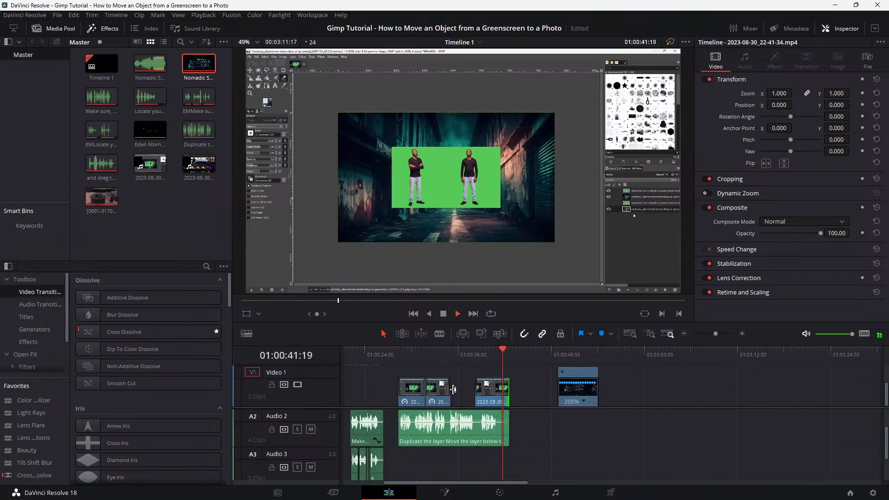
pyautogui.click(502, 397)
pyautogui.press('space')
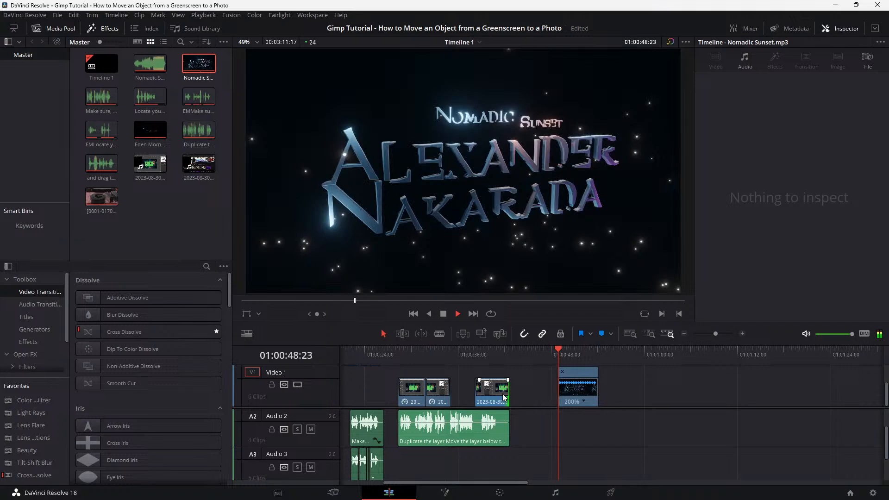
pyautogui.click(571, 401)
pyautogui.press('space')
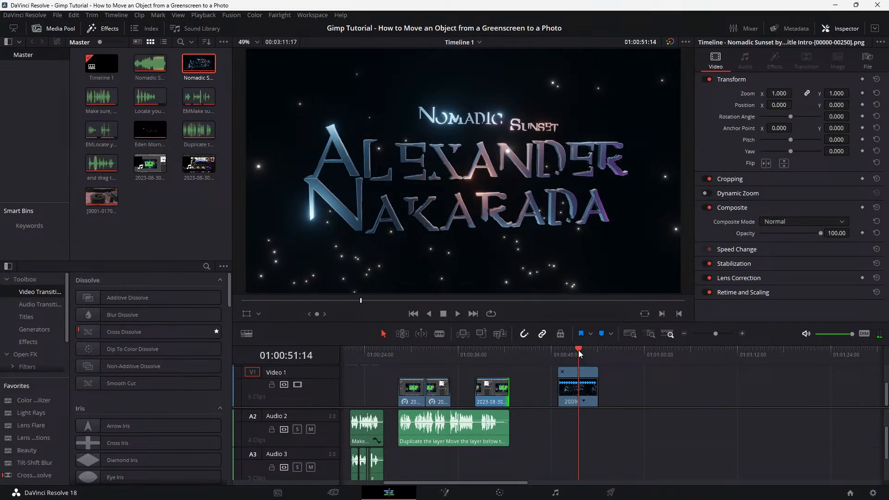
# Split the title sequence clip at 01:00:51:06 on the Cut page and return to the Edit page
pyautogui.moveTo(579, 349); pyautogui.dragTo(577, 350)
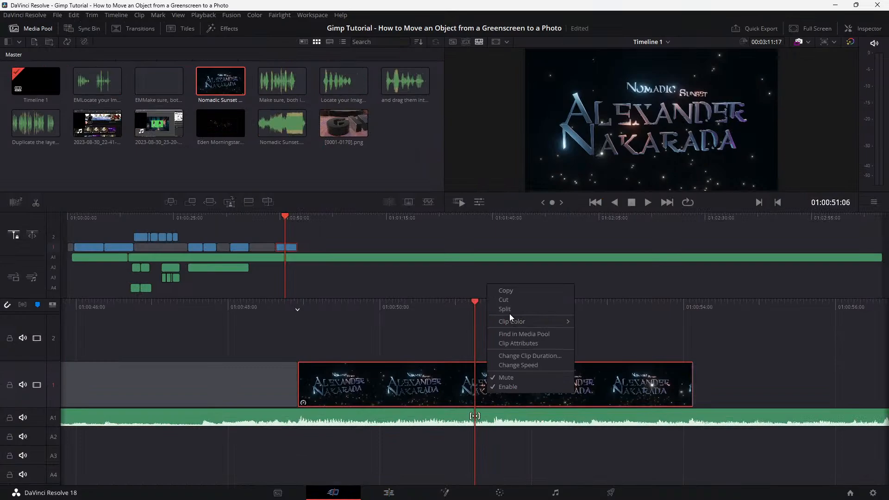
pyautogui.click(510, 313)
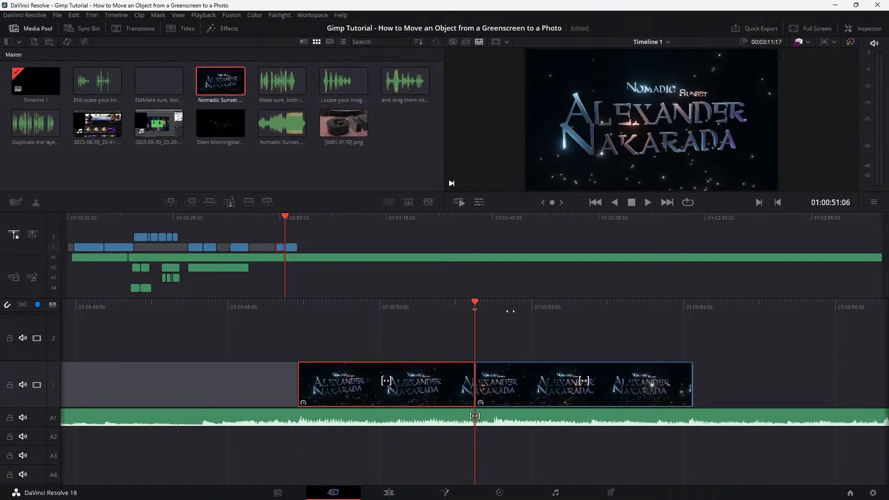
pyautogui.click(391, 493)
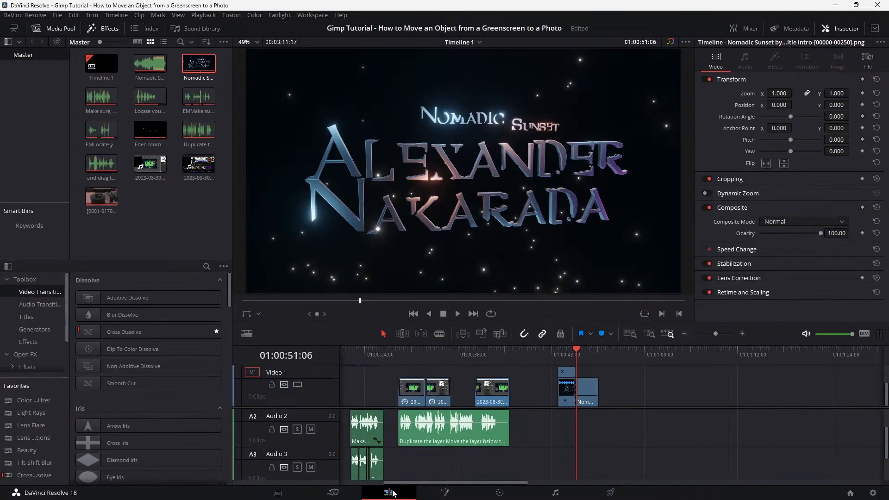
# Show the retime controls on the second part of the split title clip and change its speed to 800%
pyautogui.click(586, 391)
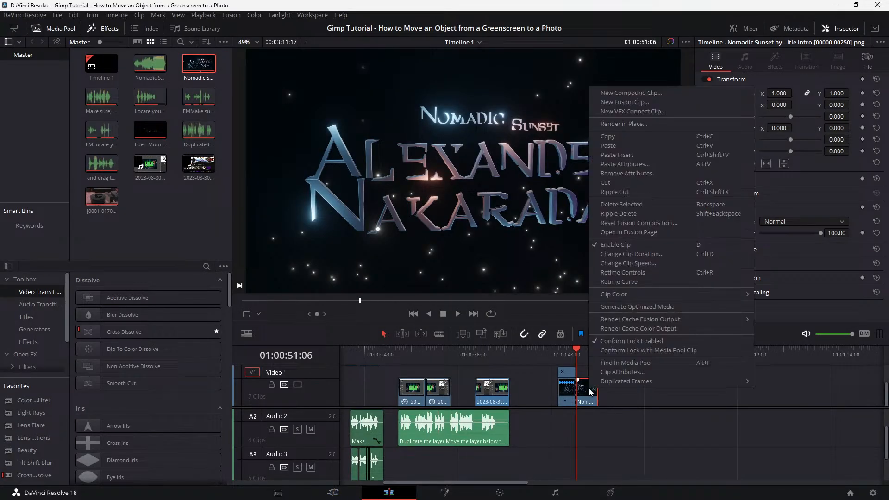
pyautogui.rightClick(591, 393)
pyautogui.click(617, 274)
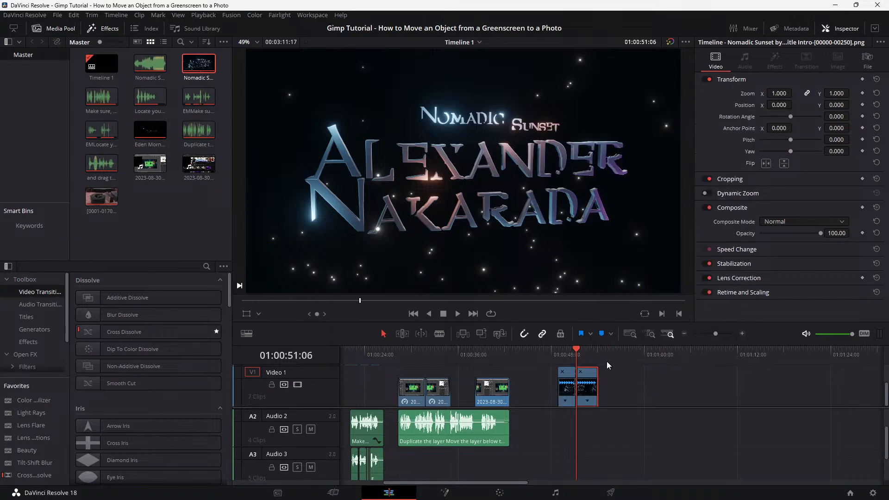
pyautogui.scroll(3, 587, 399)
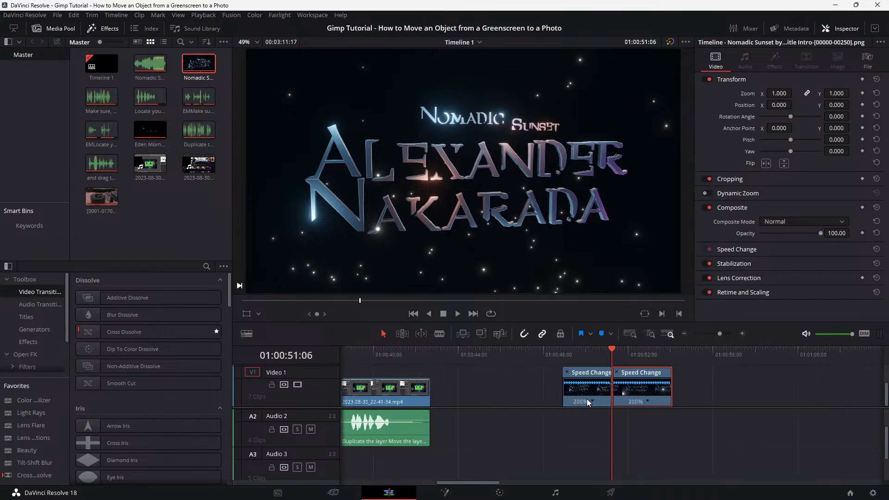
pyautogui.scroll(2, 587, 402)
pyautogui.click(684, 401)
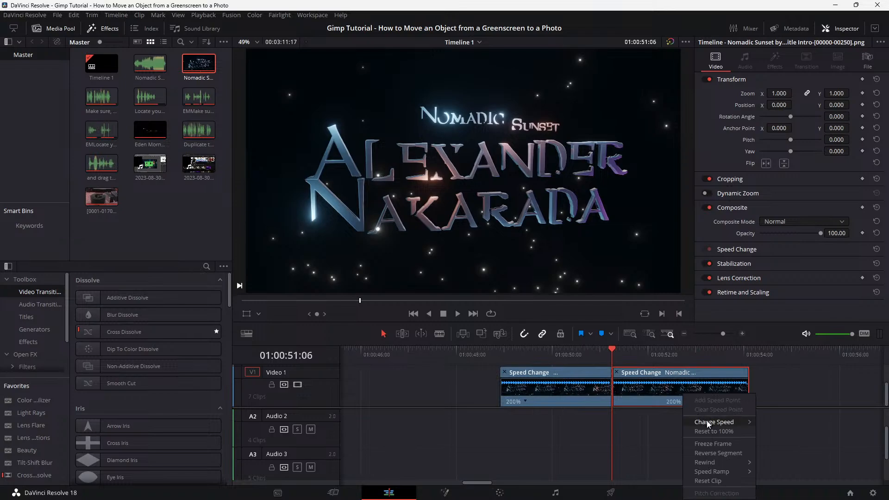
pyautogui.moveTo(713, 422)
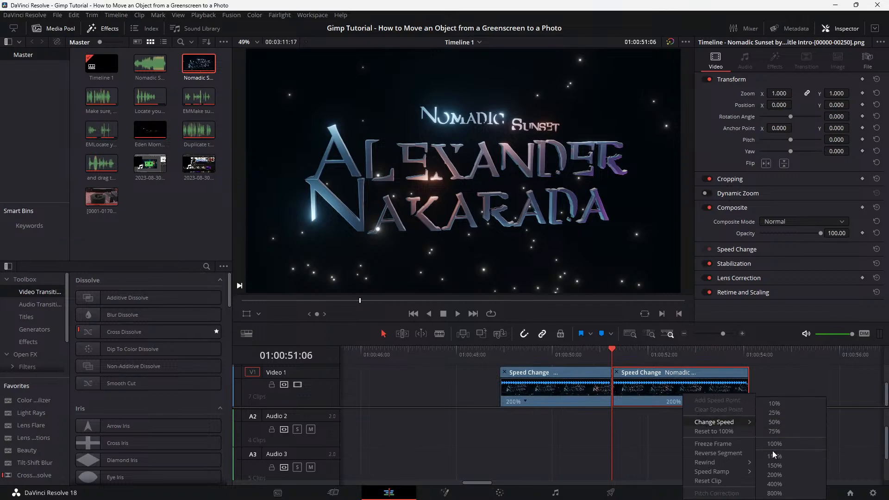
pyautogui.click(778, 492)
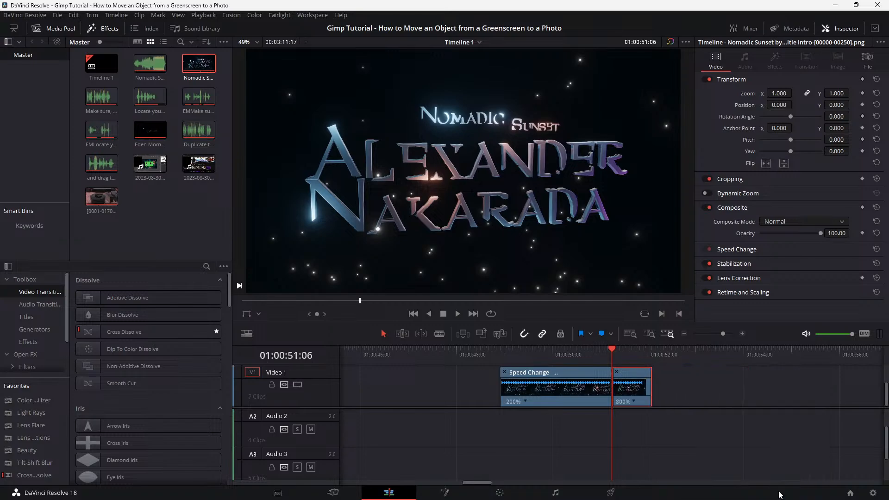
# Copy the first part of the title clip and paste it on Video 1 at 01:00:52:00, directly after the 800% part
pyautogui.click(557, 372)
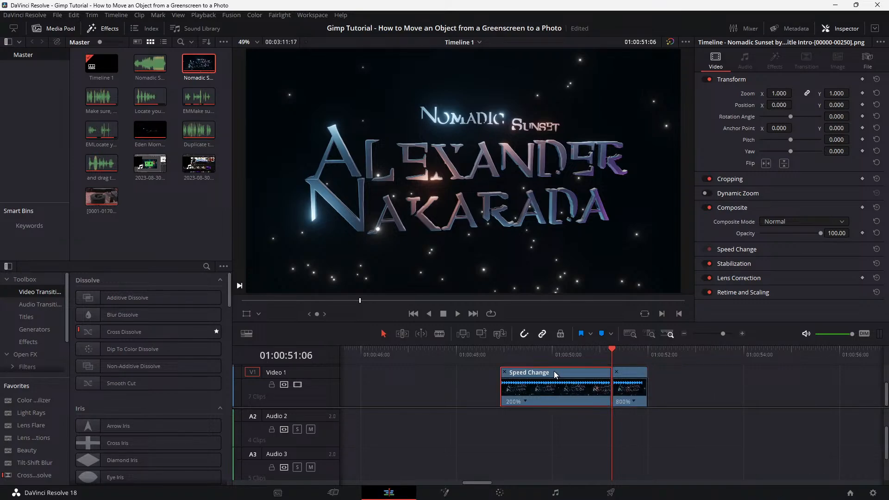
pyautogui.click(643, 355)
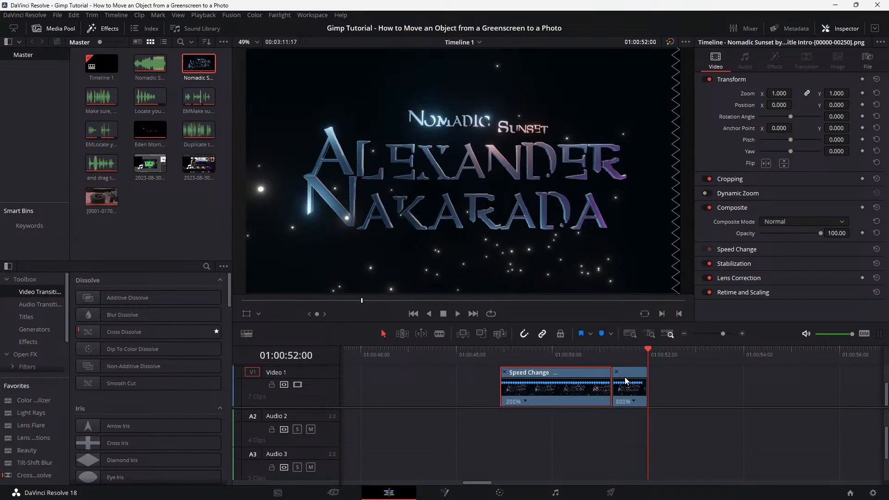
pyautogui.hotkey('ctrl', 'v')
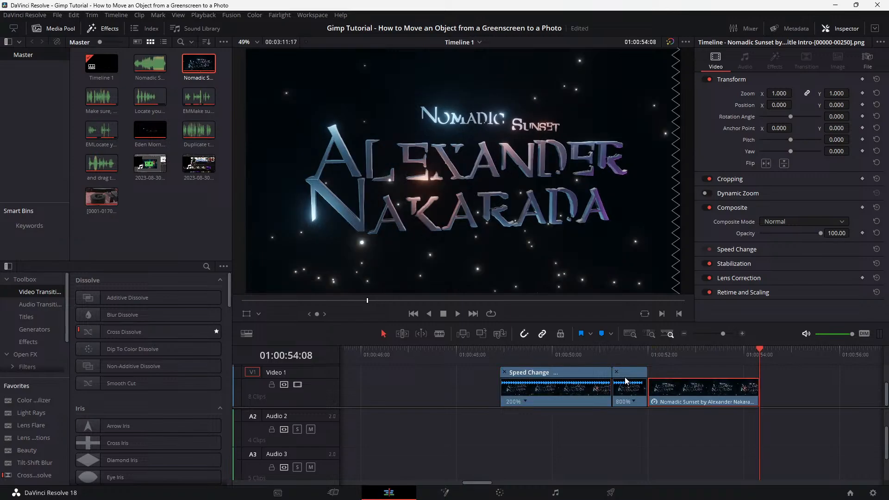
# Replace the pasted 200% title copy on Video 1 with a copy of the 800% part, placed at 01:00:52:00
pyautogui.rightClick(686, 386)
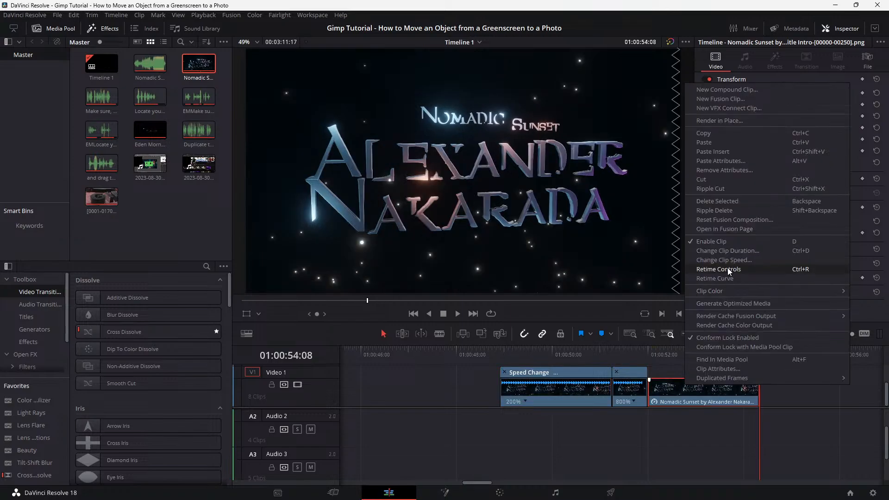
pyautogui.click(727, 269)
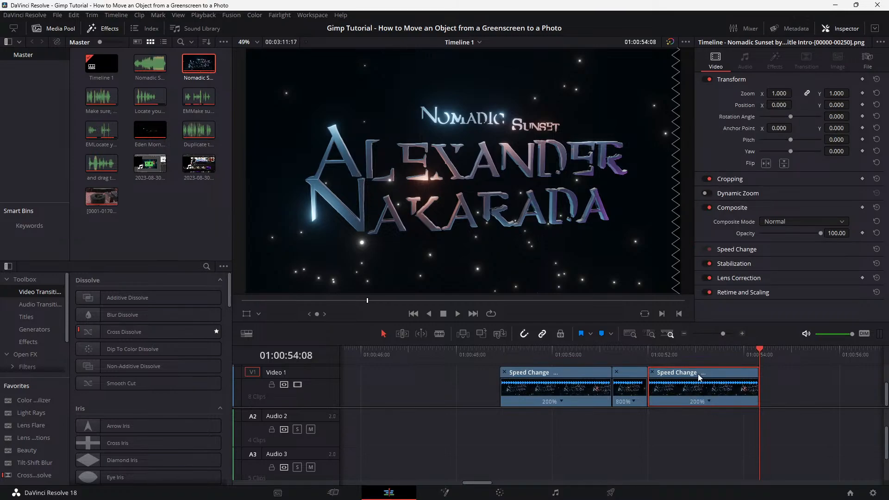
pyautogui.press('Delete')
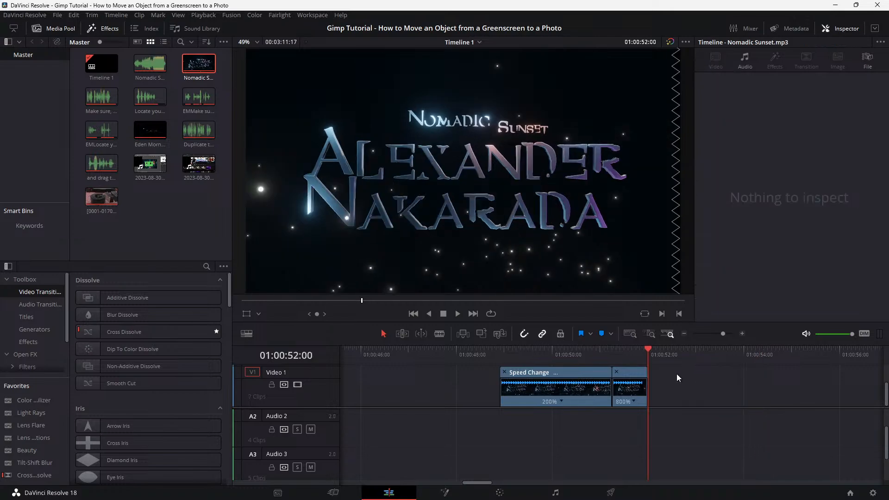
pyautogui.click(635, 373)
pyautogui.hotkey('ctrl', 'v')
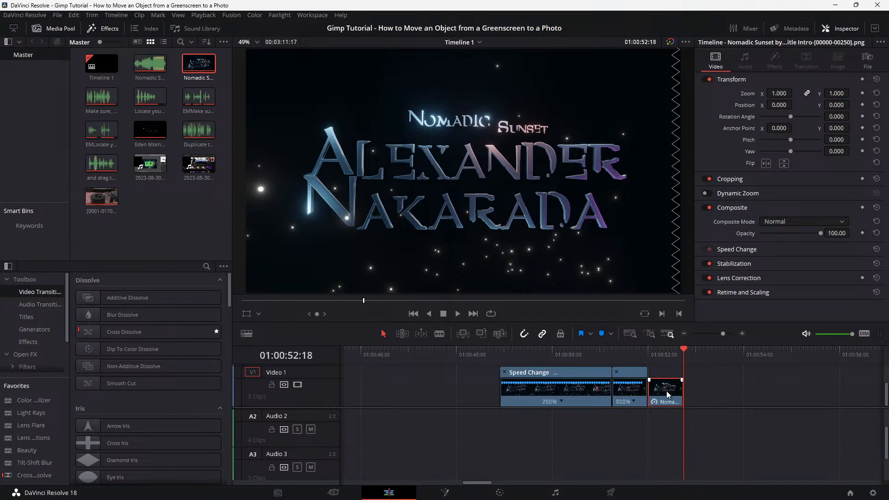
# Show the retime controls on the newly pasted title clip and change its speed to 100%
pyautogui.rightClick(666, 391)
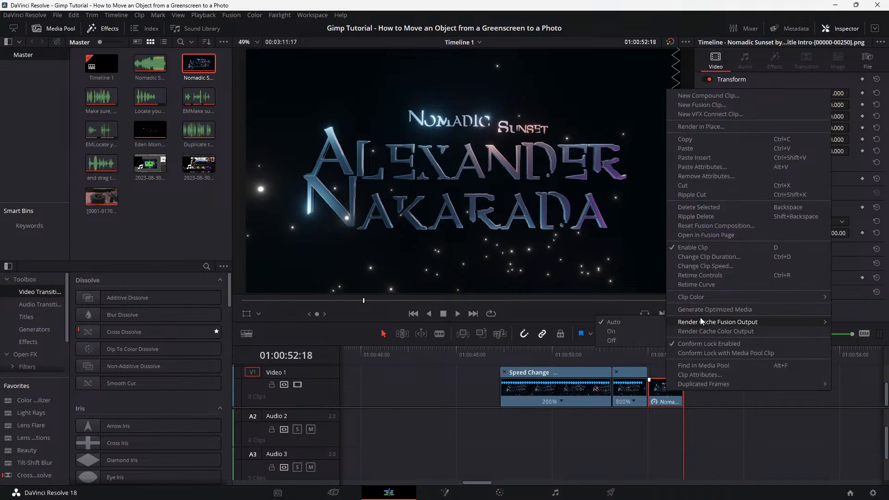
pyautogui.click(698, 276)
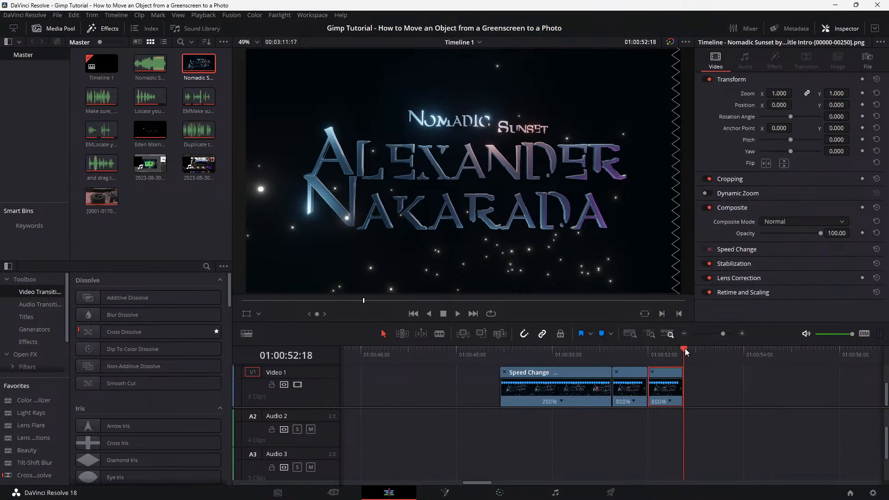
pyautogui.click(671, 400)
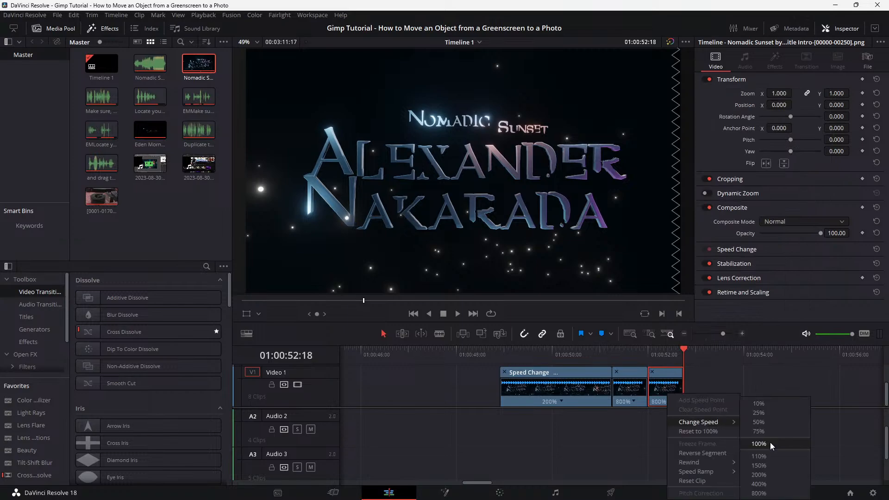
pyautogui.click(771, 443)
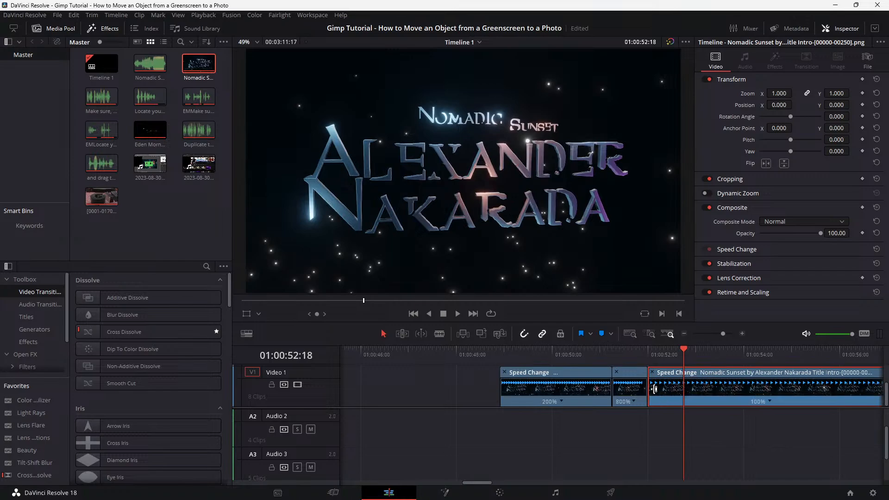
# Trim both ends of the 100% title clip and move it directly after the 800% part at 01:00:52:00
pyautogui.moveTo(655, 389); pyautogui.dragTo(700, 405)
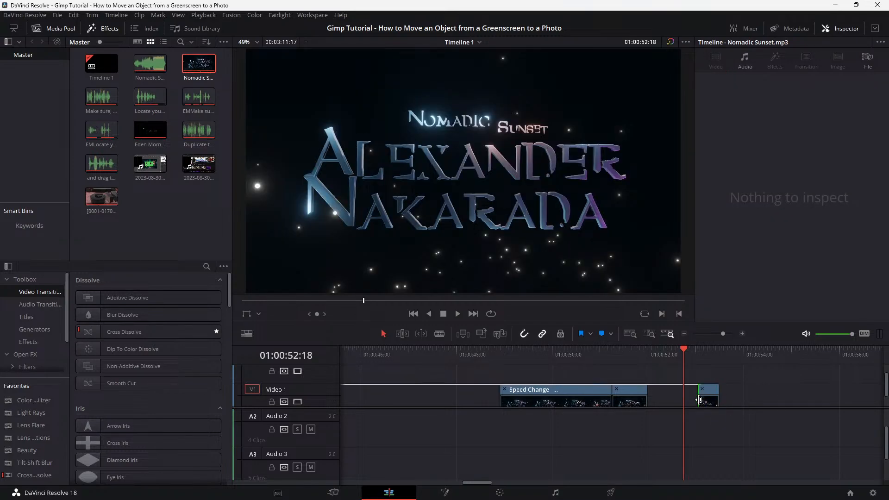
pyautogui.moveTo(700, 400); pyautogui.dragTo(685, 408)
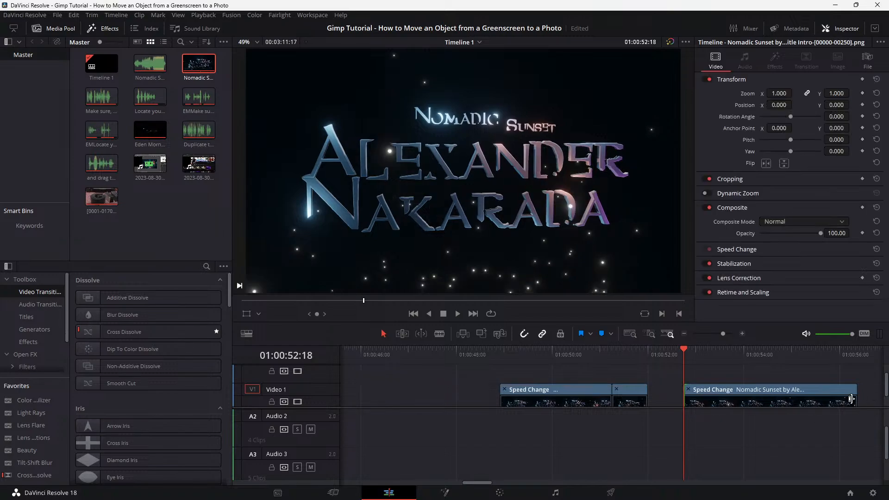
pyautogui.moveTo(856, 401); pyautogui.dragTo(684, 392)
pyautogui.click(728, 390)
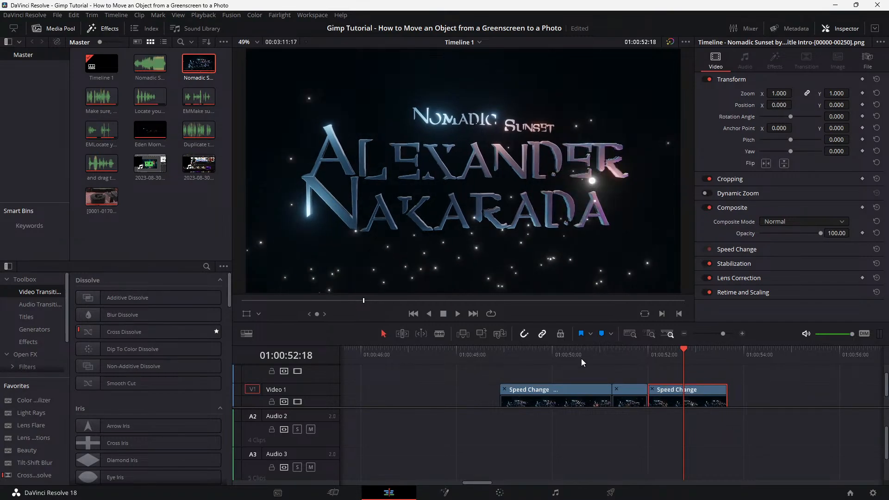
# Play the title sequence from before its start into the last clip to check the retimed parts
pyautogui.click(483, 353)
pyautogui.press('space')
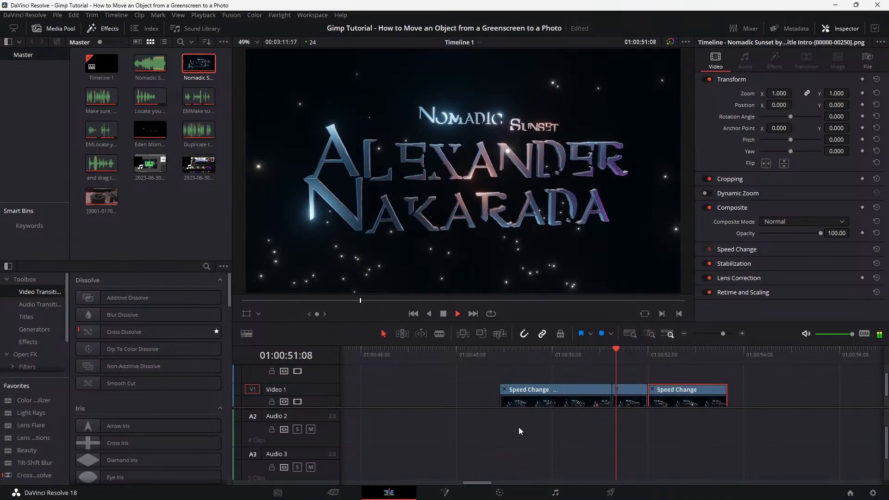
pyautogui.press('space')
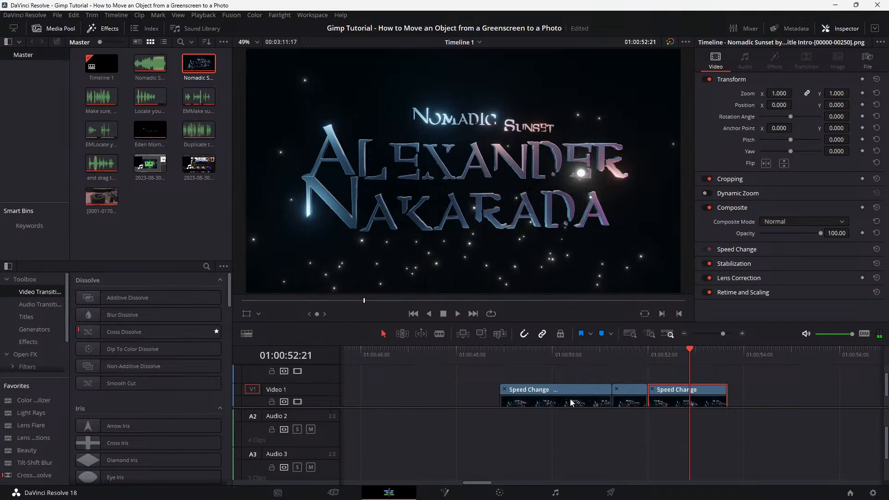
# Split the first title clip at 01:00:50:03 on the Cut page and return to the Edit page
pyautogui.moveTo(572, 349); pyautogui.dragTo(558, 351)
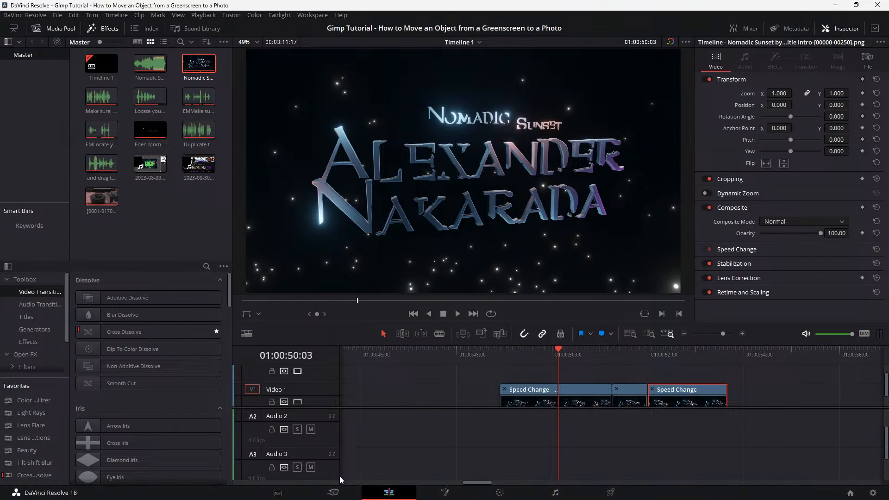
pyautogui.click(335, 493)
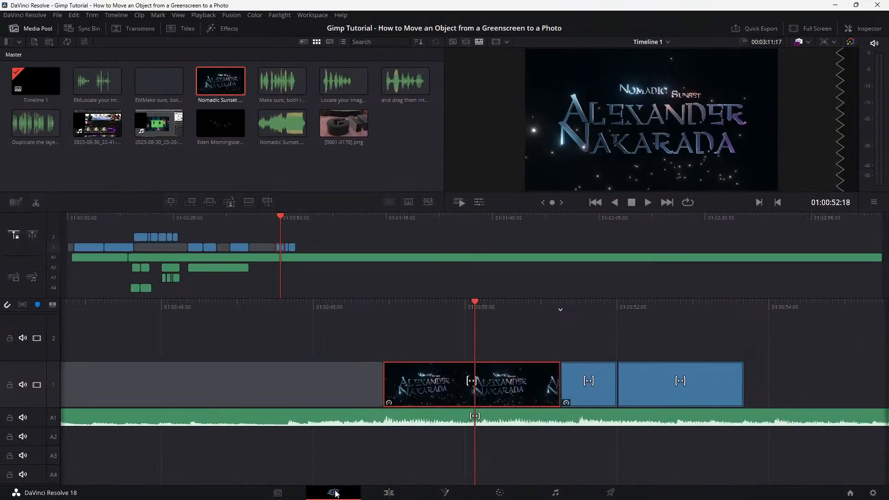
pyautogui.rightClick(510, 387)
pyautogui.click(529, 412)
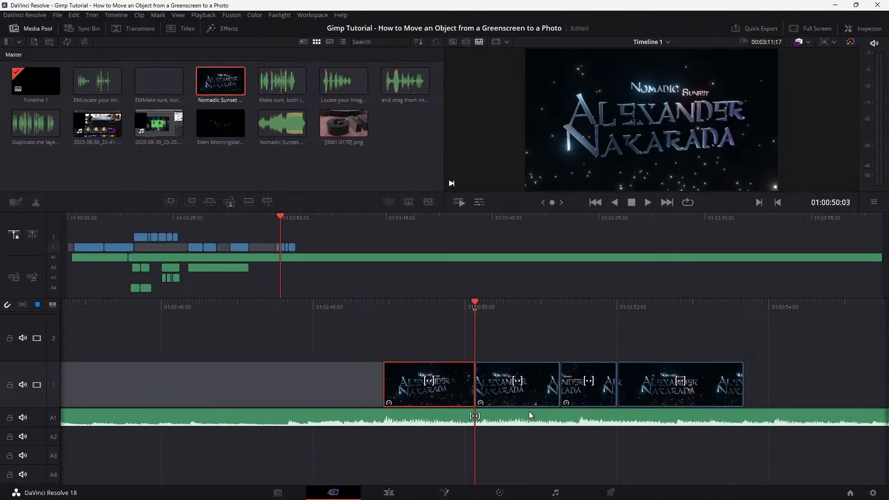
pyautogui.click(389, 493)
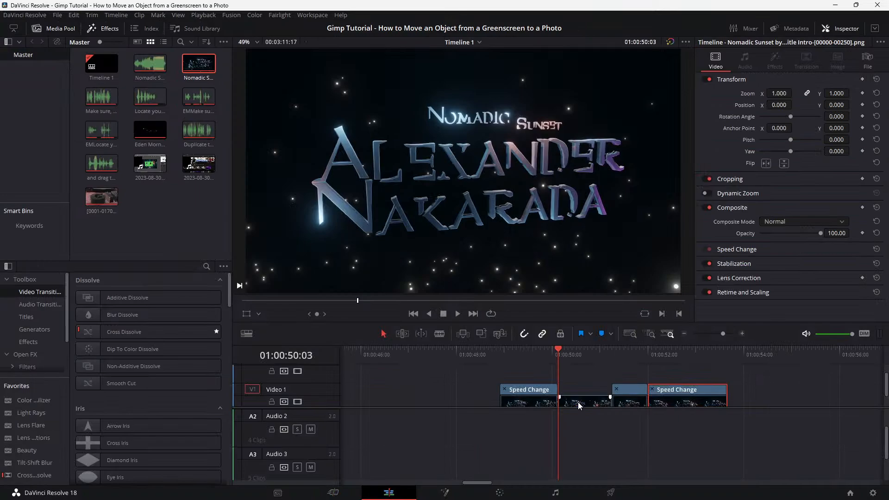
# Move the second part of the split first title clip up to Video 2 and show its retime controls
pyautogui.moveTo(578, 402); pyautogui.dragTo(575, 380)
pyautogui.rightClick(577, 377)
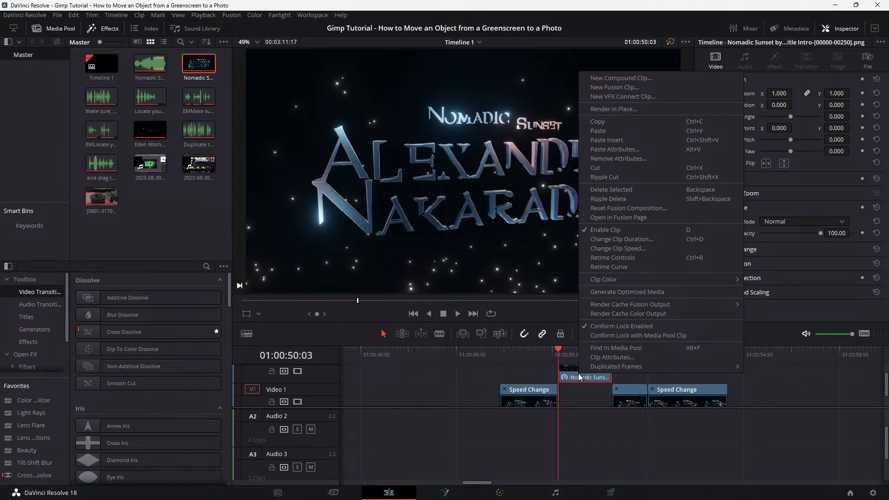
pyautogui.click(621, 258)
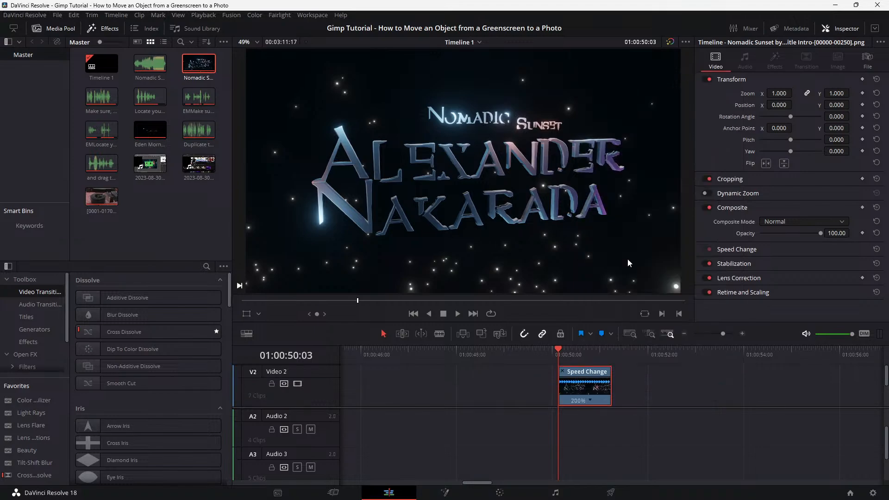
# Try a speed of 110% on the title clip on Video 2
pyautogui.click(591, 399)
pyautogui.moveTo(622, 422)
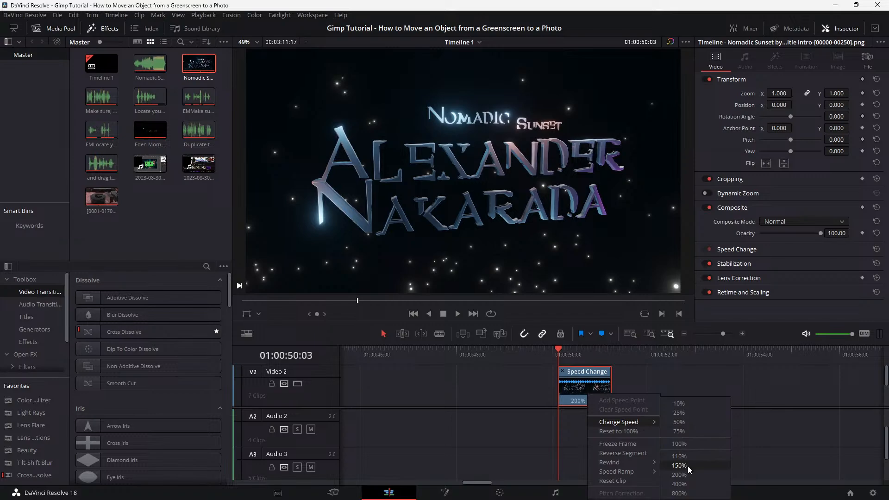
pyautogui.click(689, 456)
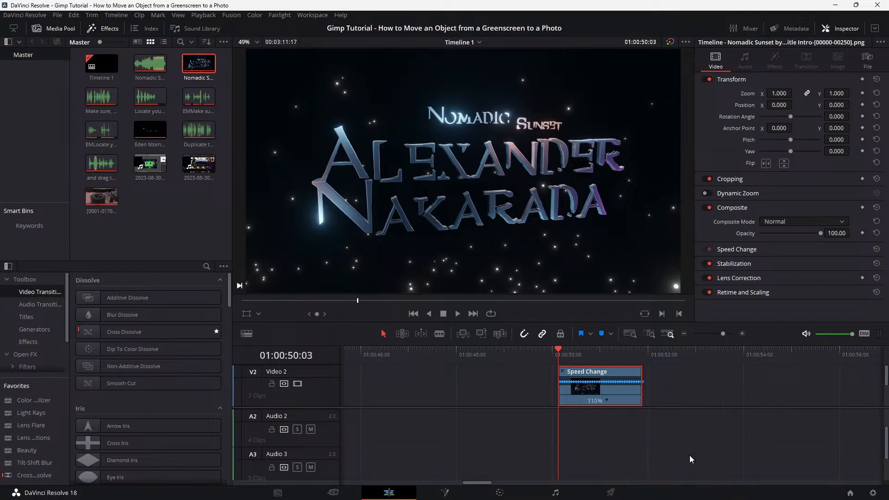
# Reset the speed of the title clip on Video 2 to 100%
pyautogui.click(612, 399)
pyautogui.moveTo(645, 422)
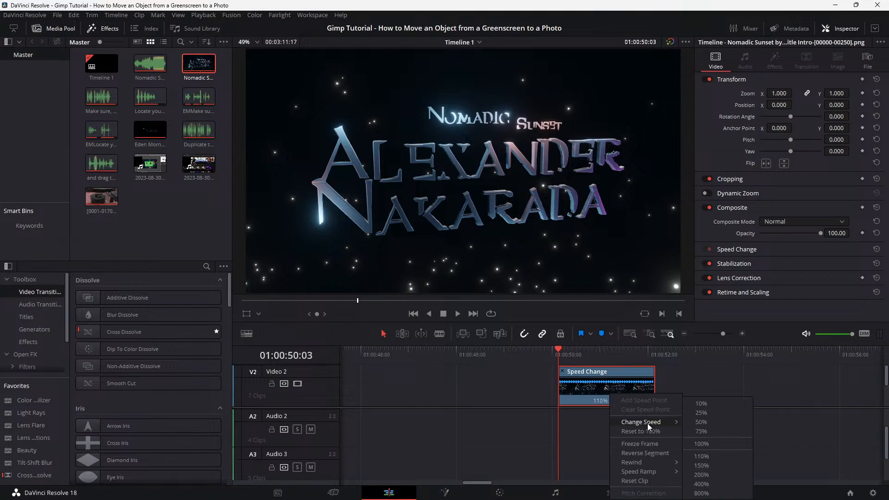
pyautogui.click(646, 431)
# Trim the end of the Video 2 title clip to fit the gap before the 800% part and return it to Video 1 at 01:00:50:03
pyautogui.click(656, 388)
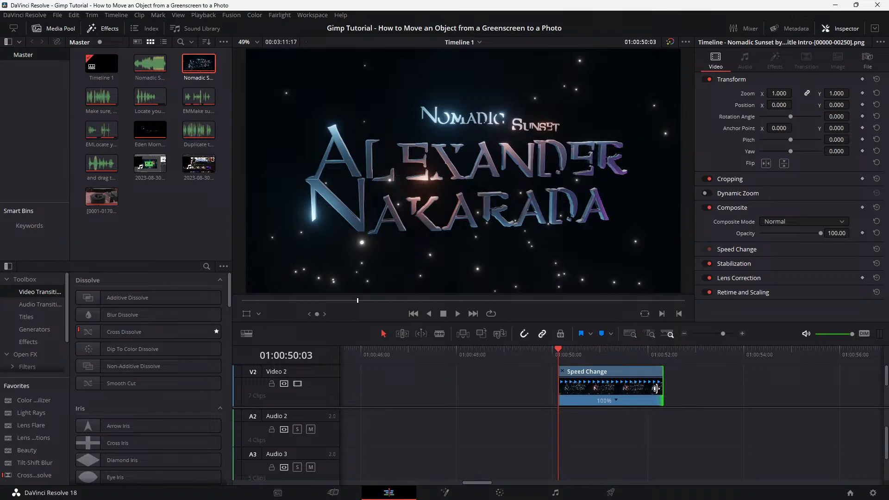
pyautogui.moveTo(656, 389)
pyautogui.mouseDown()
pyautogui.moveTo(635, 389)
pyautogui.moveTo(648, 388)
pyautogui.mouseUp()
pyautogui.scroll(-1, 615, 435)
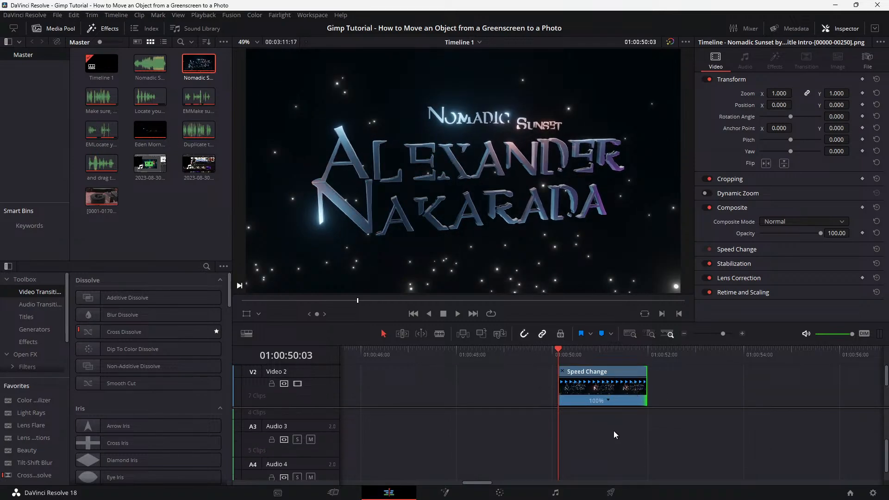
pyautogui.scroll(1, 614, 430)
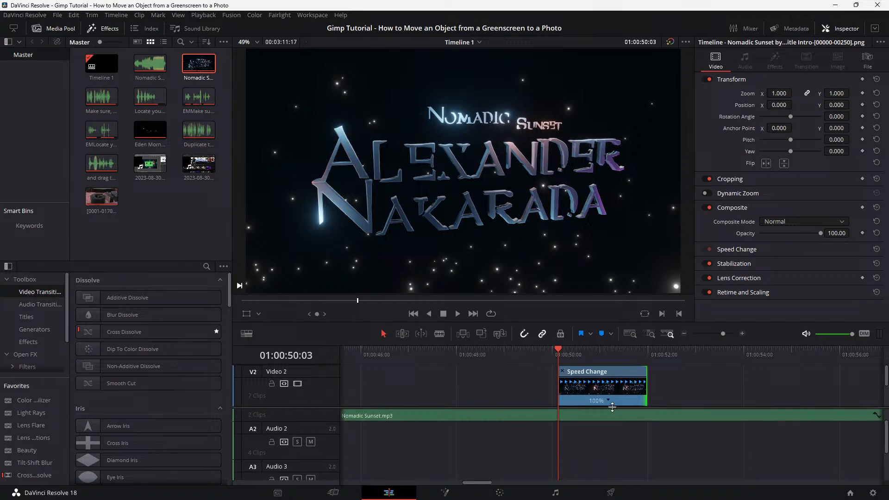
pyautogui.moveTo(612, 406); pyautogui.dragTo(631, 470)
pyautogui.moveTo(646, 384); pyautogui.dragTo(580, 409)
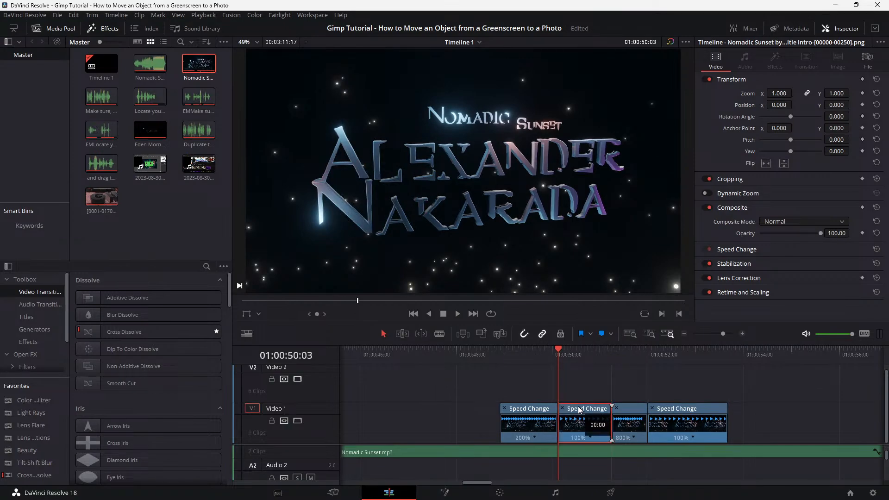
# Play the title parts from 01:00:50:03 and reverse the segment of the second part
pyautogui.press('space')
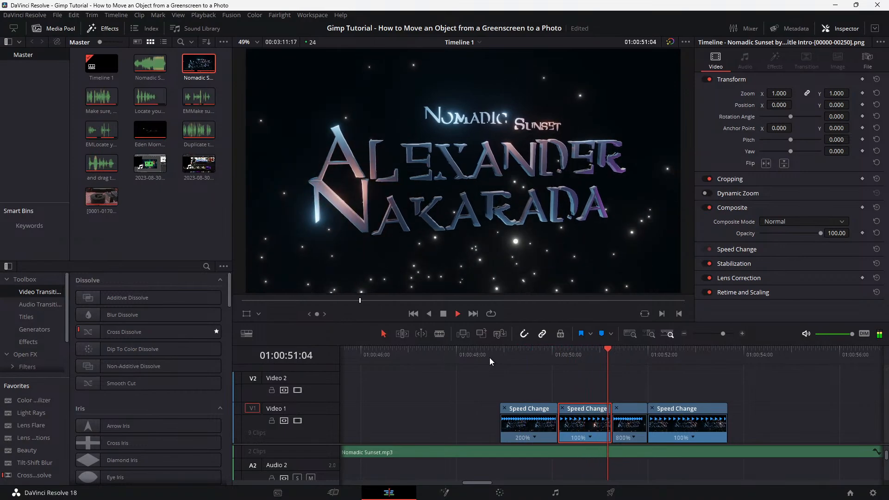
pyautogui.press('space')
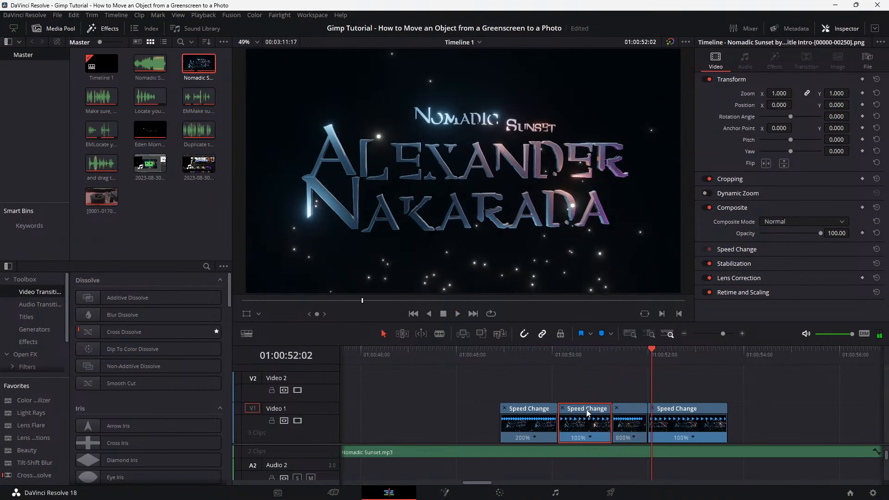
pyautogui.click(590, 437)
pyautogui.click(629, 454)
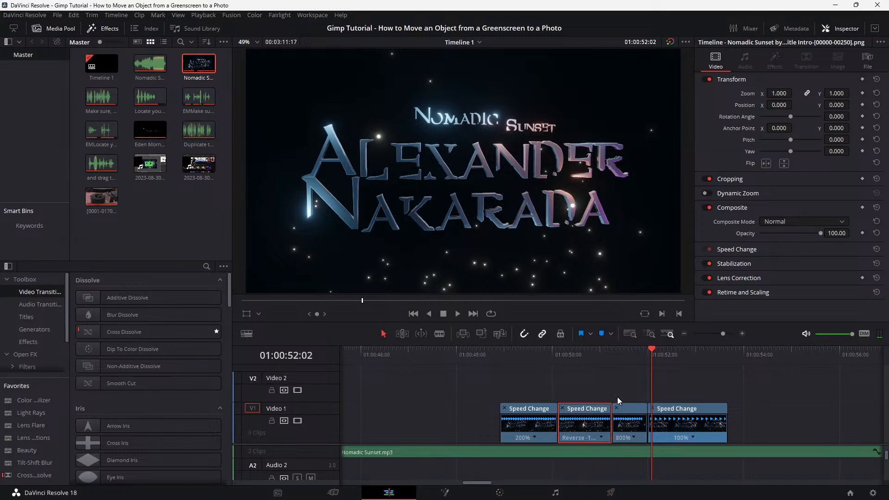
# Play the whole title sequence from 01:00:48:08 to past its end to check the reversed part
pyautogui.click(474, 354)
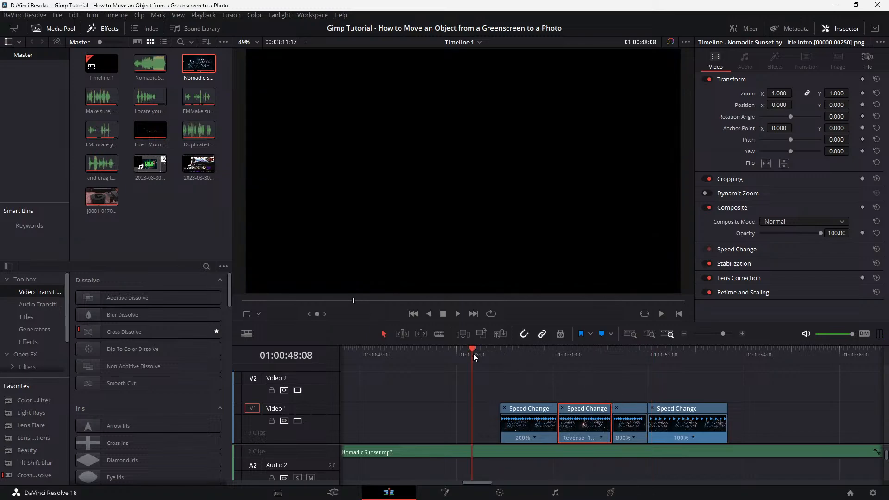
pyautogui.press('space')
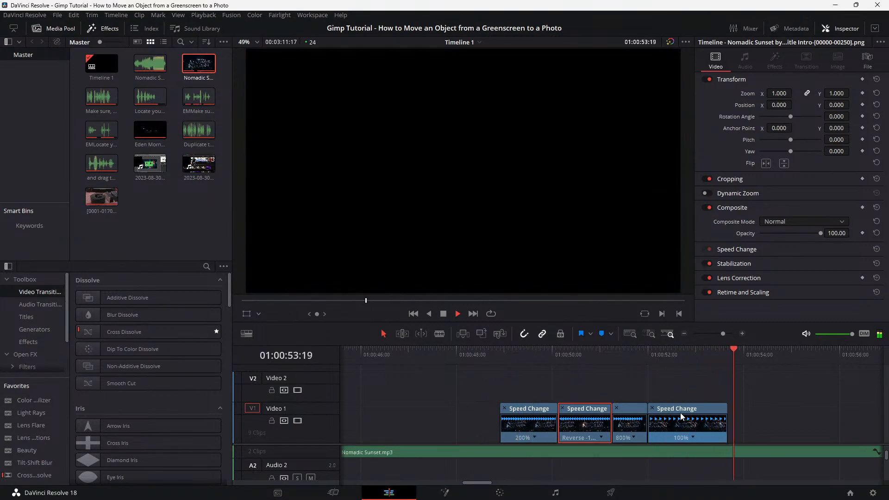
pyautogui.press('space')
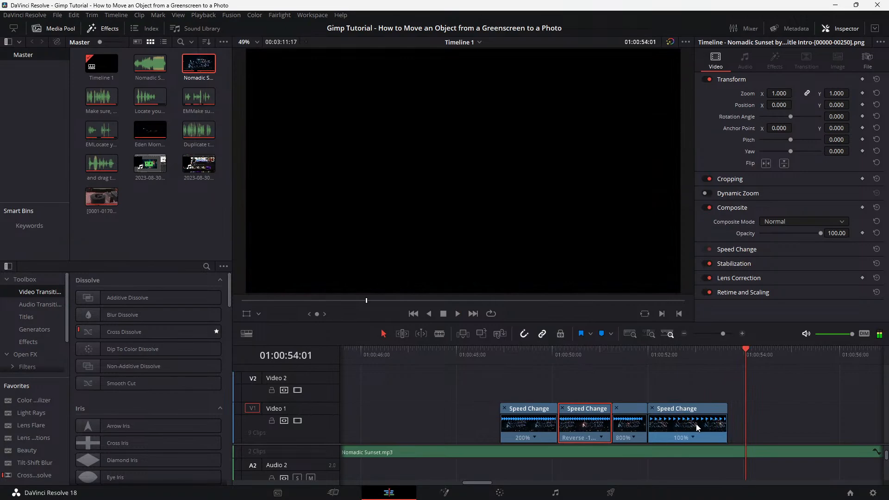
# Extend the end of the last title clip to about 01:00:54:00 and play its ending
pyautogui.press('space')
pyautogui.moveTo(727, 424); pyautogui.dragTo(742, 426)
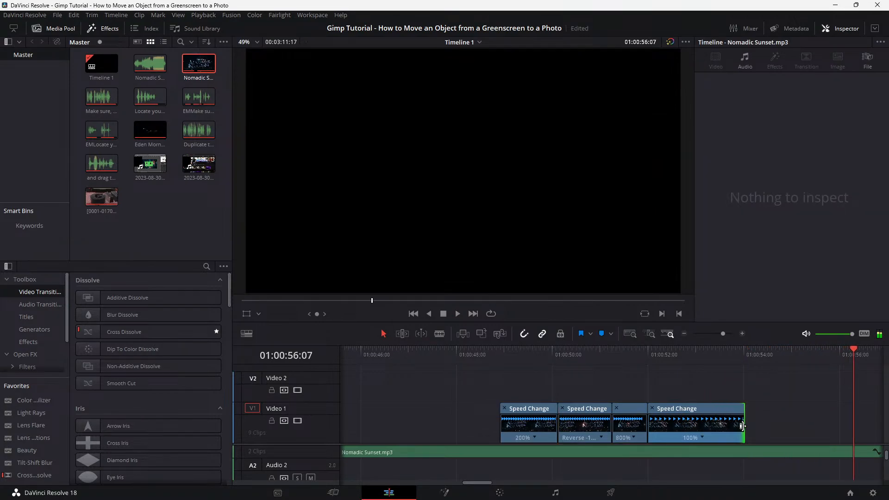
pyautogui.click(701, 356)
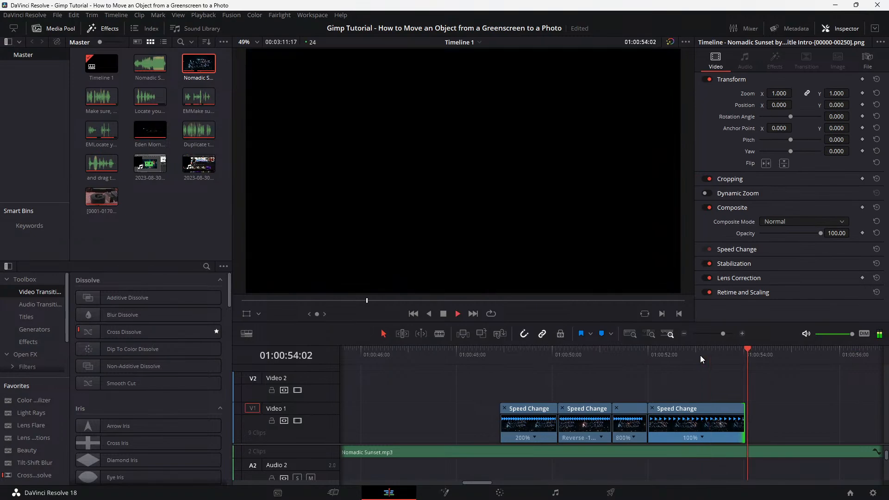
pyautogui.click(487, 408)
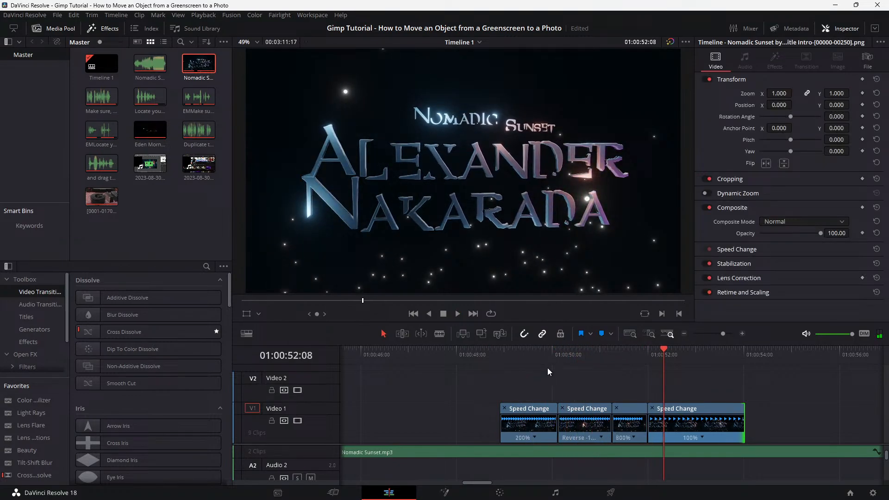
# Play the title sequence and roll the cut between the 800% part and the last title clip back to 01:00:51:17
pyautogui.click(476, 356)
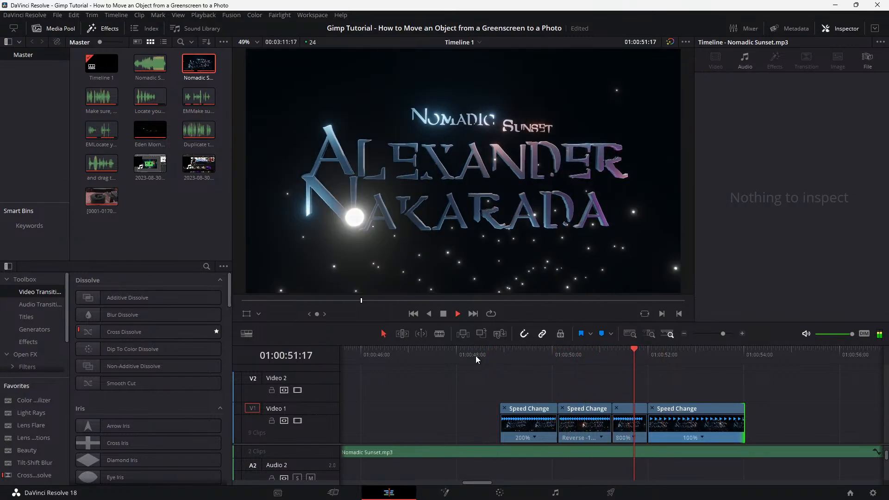
pyautogui.press('space')
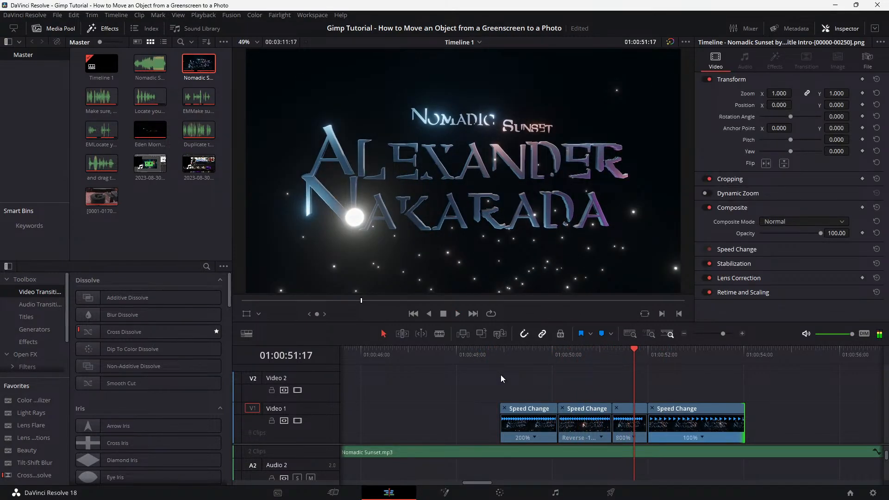
pyautogui.moveTo(647, 421); pyautogui.dragTo(635, 422)
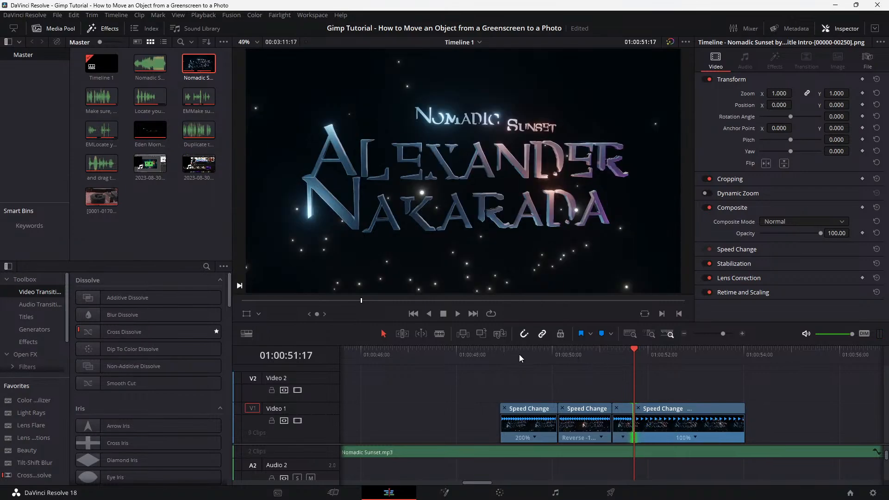
# Play the title sequence repeatedly from before its first part to check the timing of the last cut against the music
pyautogui.click(491, 349)
pyautogui.press('space')
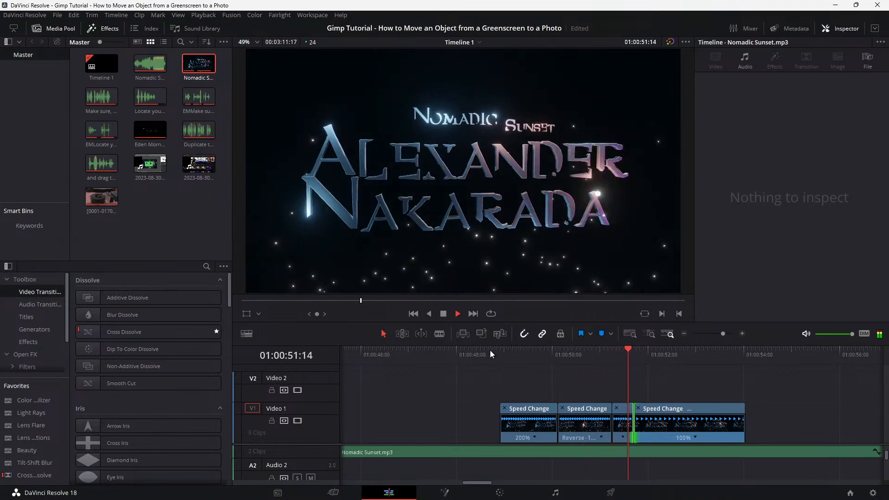
pyautogui.press('space')
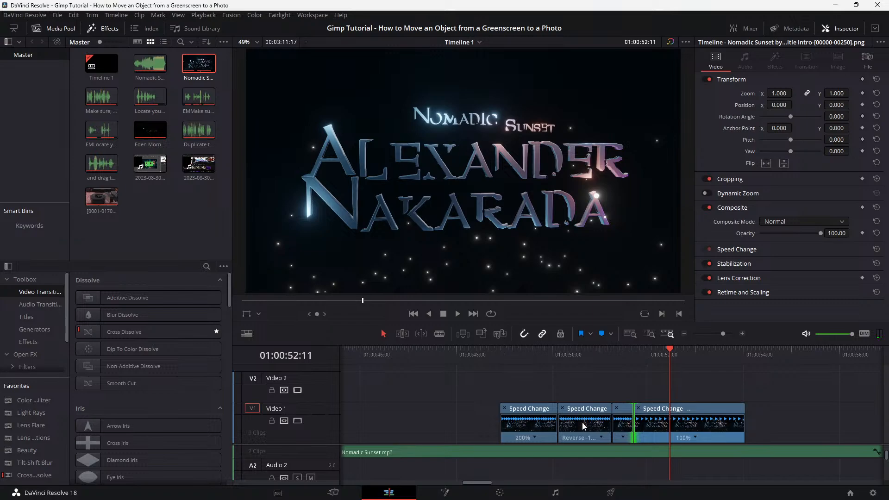
pyautogui.click(483, 358)
pyautogui.press('space')
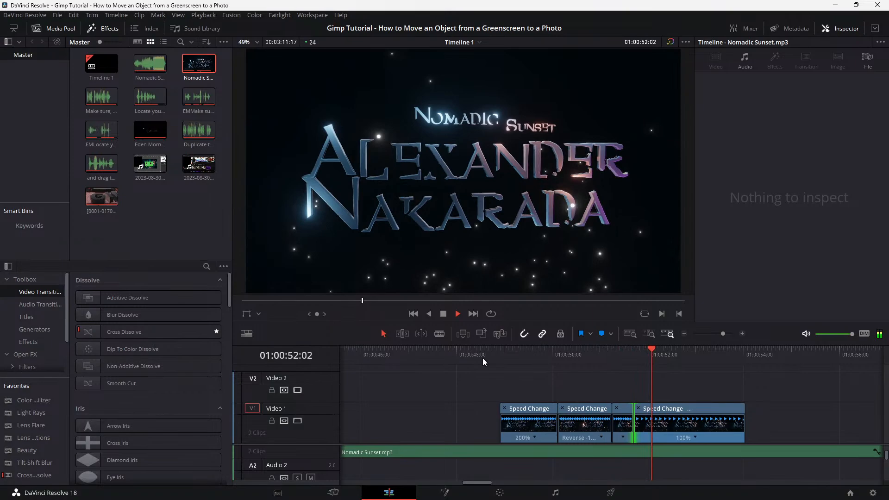
pyautogui.press('space')
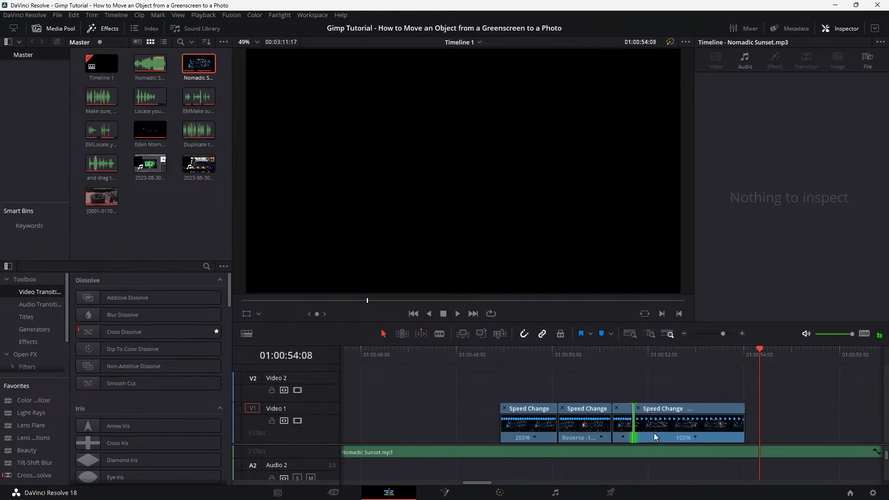
pyautogui.click(634, 353)
pyautogui.press('space')
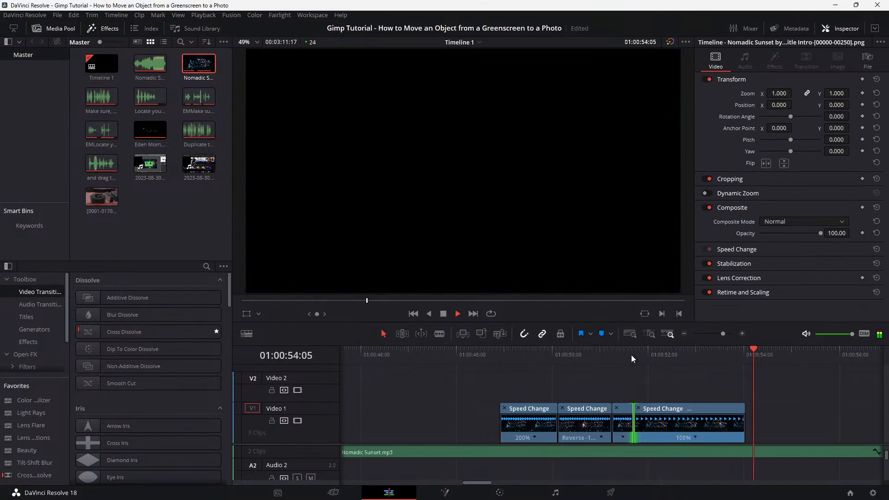
pyautogui.press('space')
pyautogui.click(479, 352)
pyautogui.press('space')
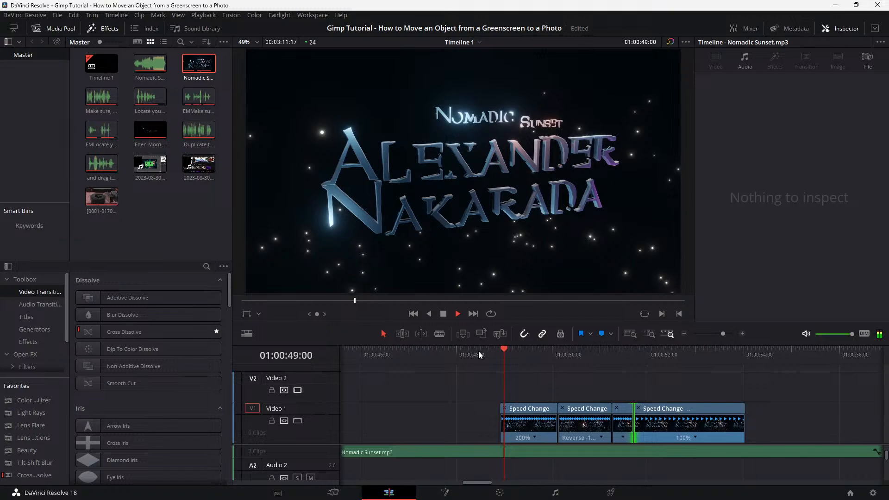
pyautogui.press('space')
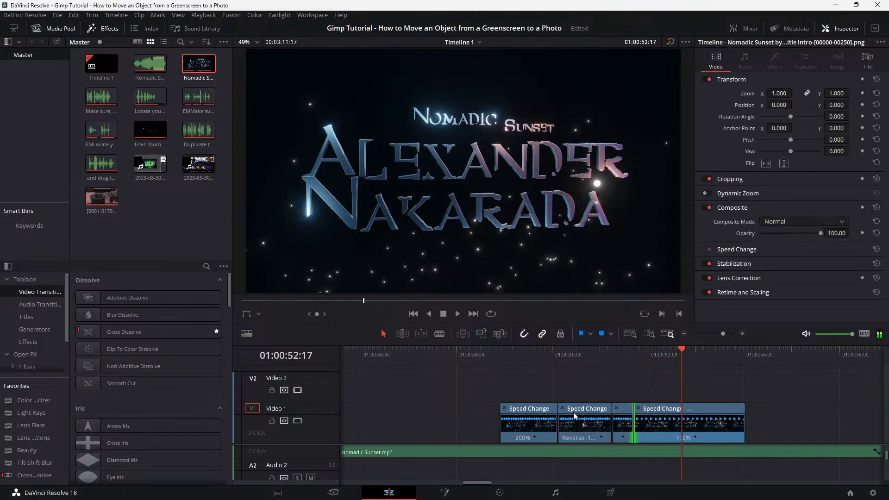
# Roll the cut between the 800% part and the last title clip about two frames earlier and replay the sequence
pyautogui.scroll(2, 634, 427)
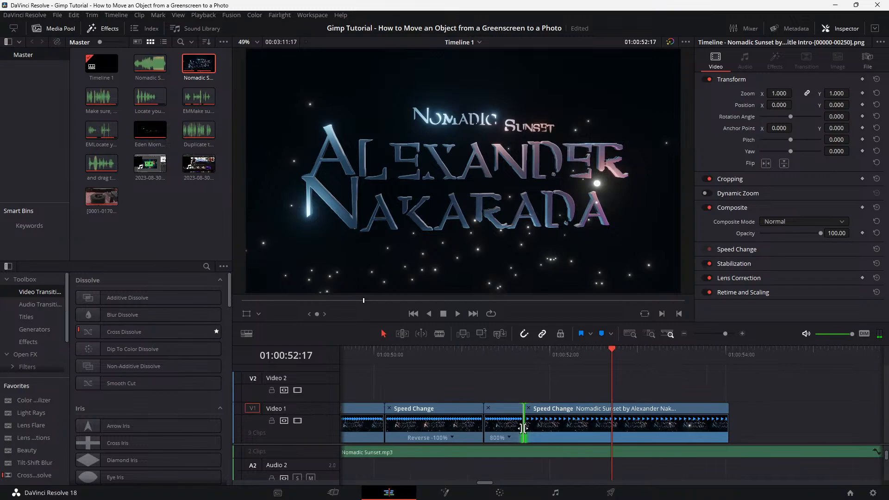
pyautogui.moveTo(523, 428); pyautogui.dragTo(517, 428)
pyautogui.click(433, 349)
pyautogui.press('space')
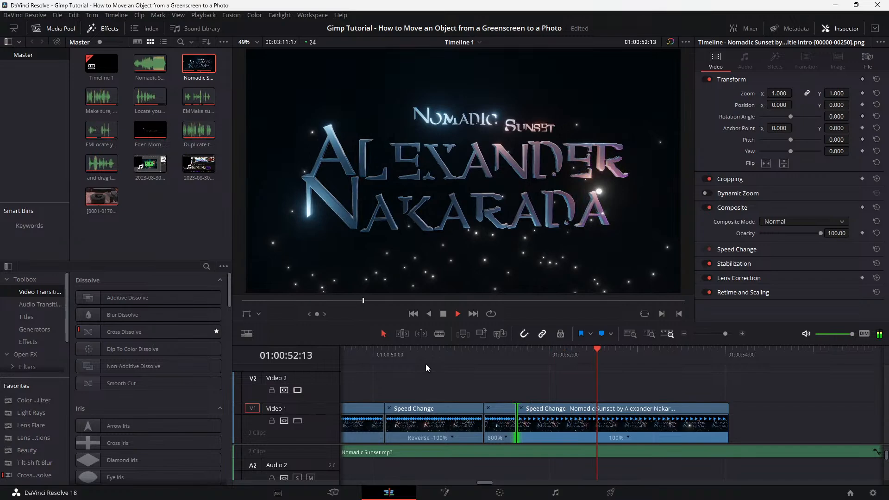
pyautogui.hscroll(-3, 426, 364)
pyautogui.click(401, 354)
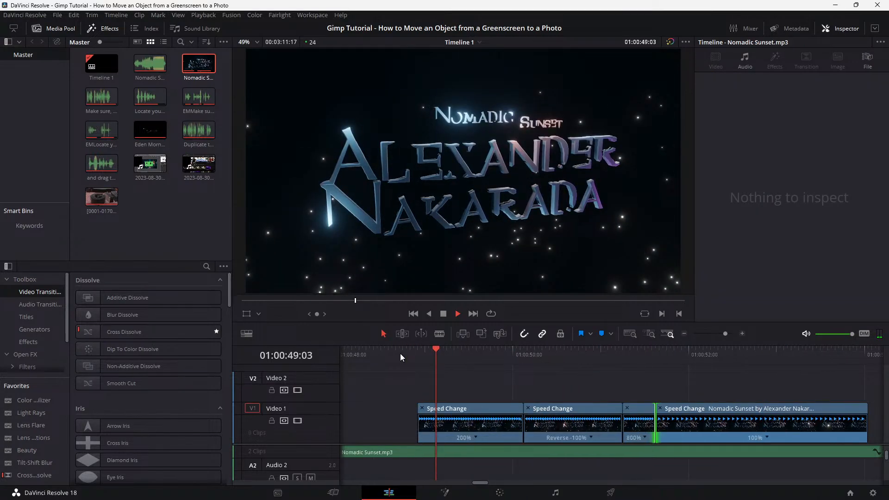
pyautogui.press('space')
# Play the title parts from 01:00:48:17 to check the cut between the 200% part and the reversed part
pyautogui.moveTo(521, 425); pyautogui.dragTo(521, 425)
pyautogui.click(398, 360)
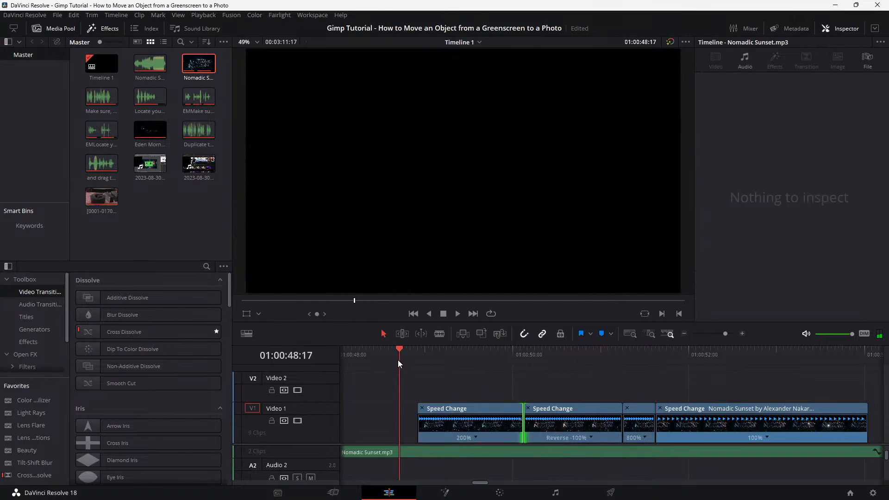
pyautogui.press('space')
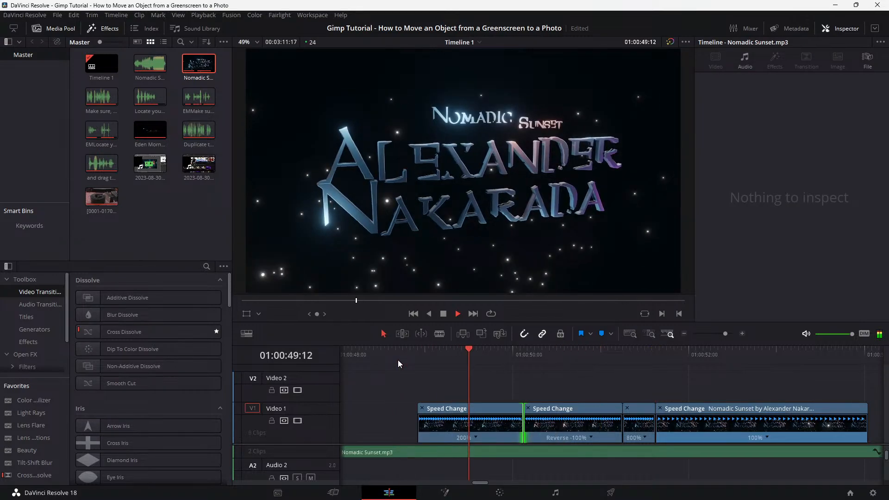
pyautogui.press('space')
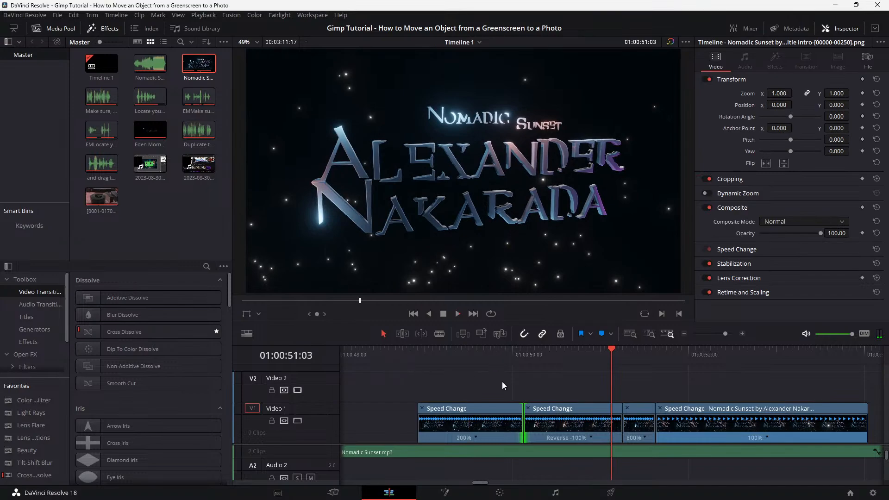
# Split the first title clip at 01:00:49:20 on the Cut page
pyautogui.click(502, 382)
pyautogui.click(499, 352)
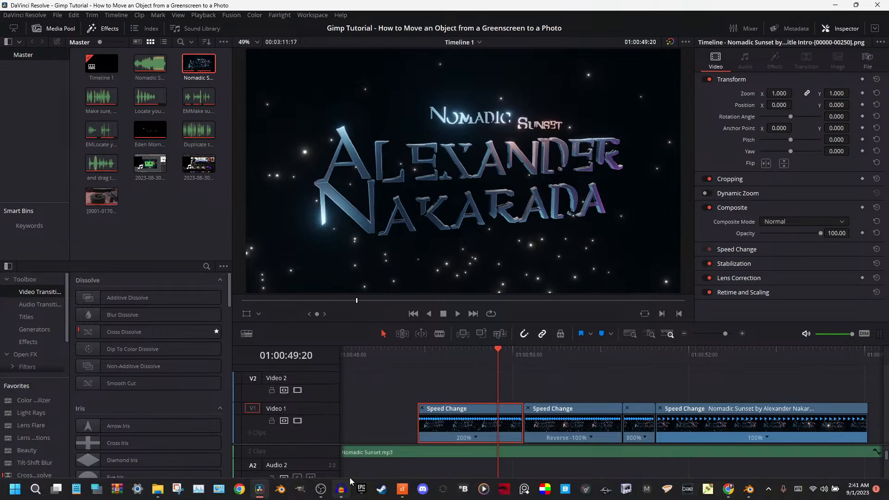
pyautogui.click(341, 494)
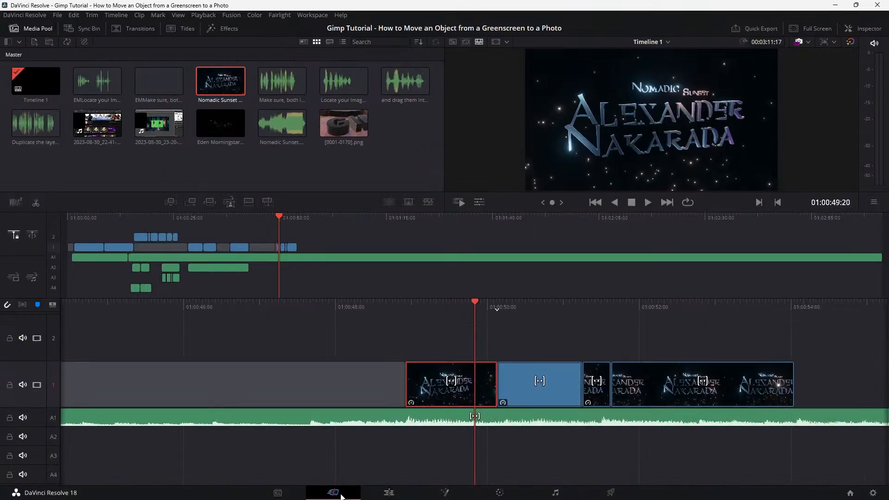
pyautogui.rightClick(476, 285)
pyautogui.click(496, 312)
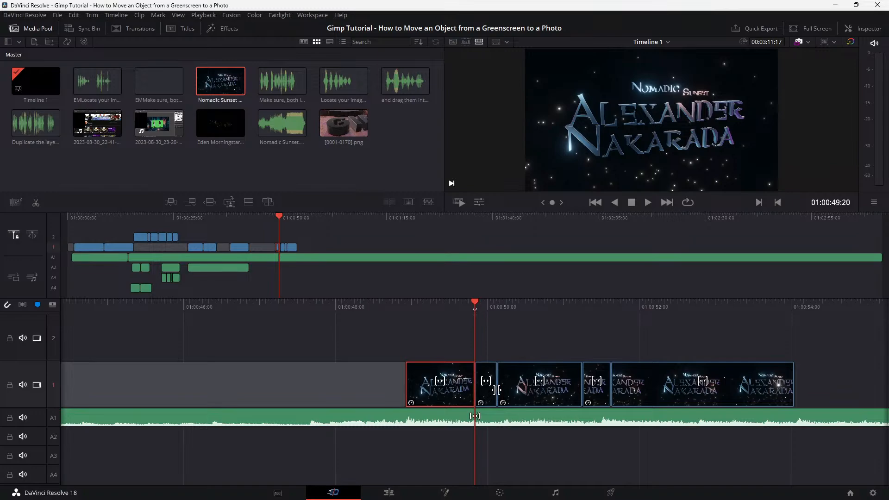
# Nudge the cut before the reversed part slightly earlier, and roll it back to about 01:00:50:03 on the Edit page
pyautogui.click(496, 391)
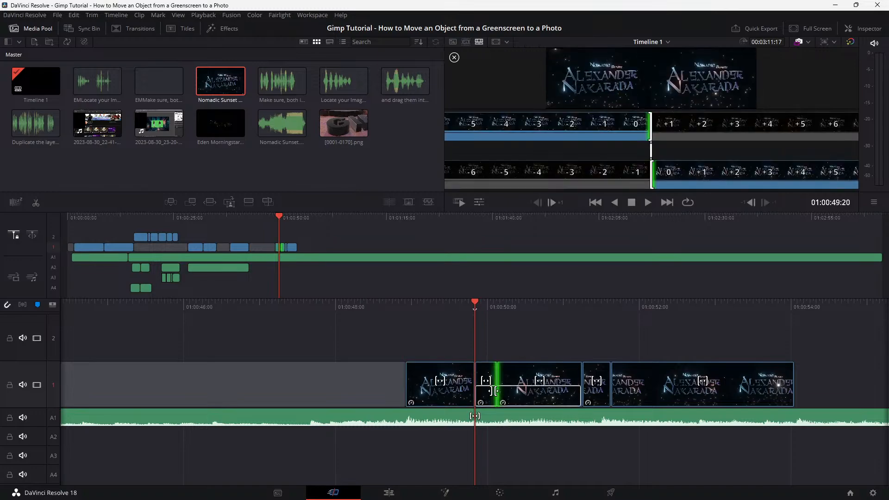
pyautogui.moveTo(493, 391); pyautogui.dragTo(490, 391)
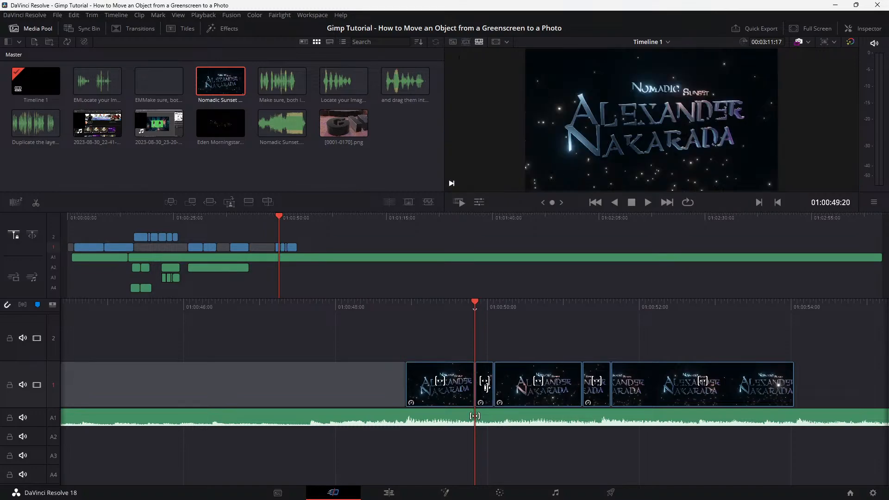
pyautogui.click(389, 492)
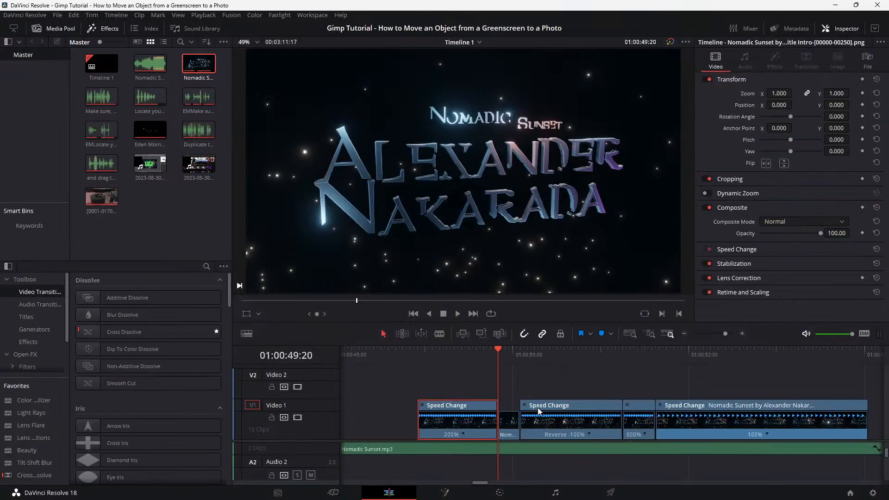
pyautogui.moveTo(521, 423); pyautogui.dragTo(527, 425)
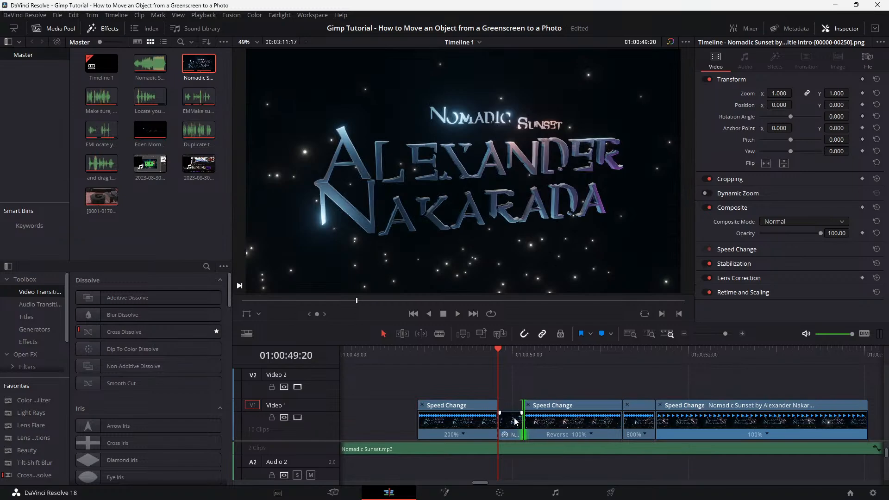
# Show the retime controls on the short piece after 01:00:49:20 and set its speed to 400%
pyautogui.rightClick(515, 421)
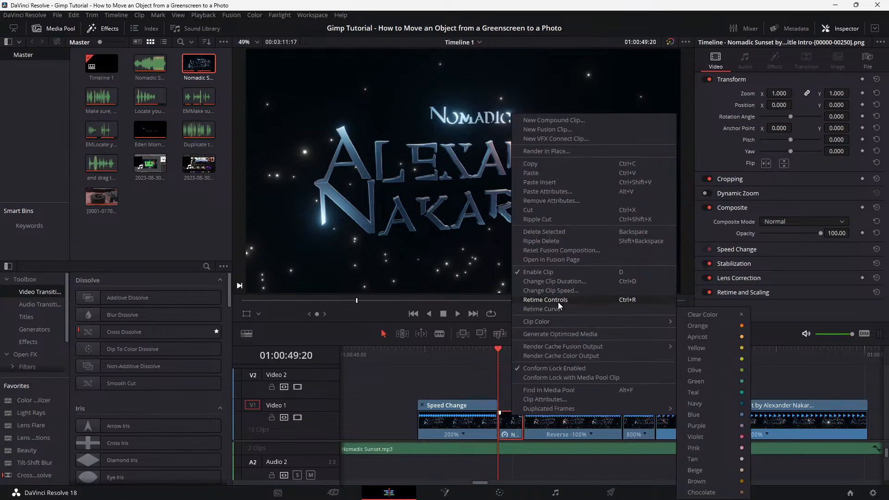
pyautogui.click(513, 423)
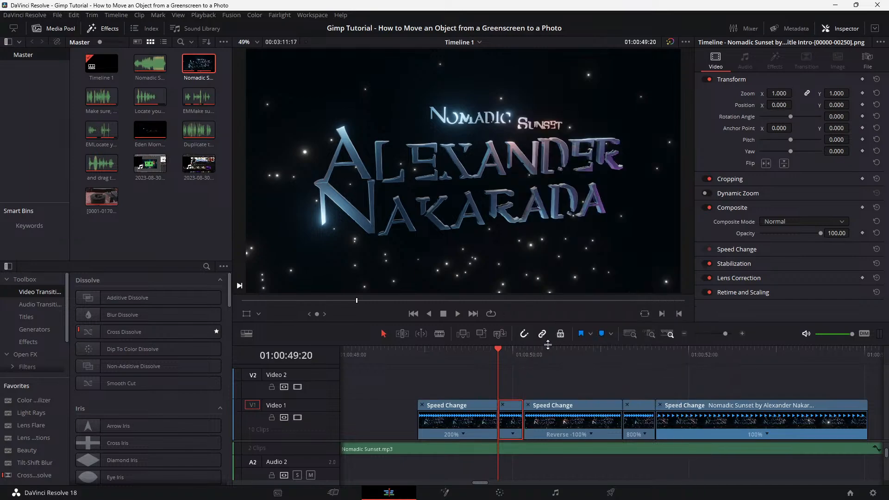
pyautogui.rightClick(512, 424)
pyautogui.click(516, 436)
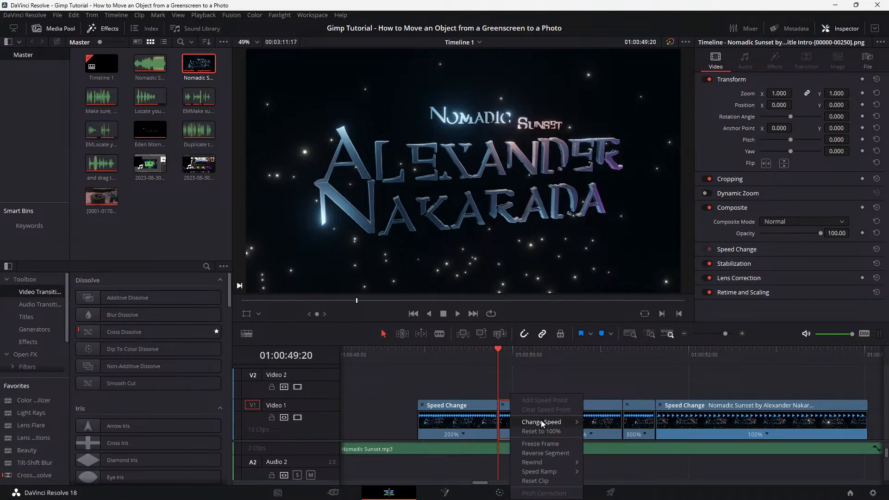
pyautogui.moveTo(578, 426)
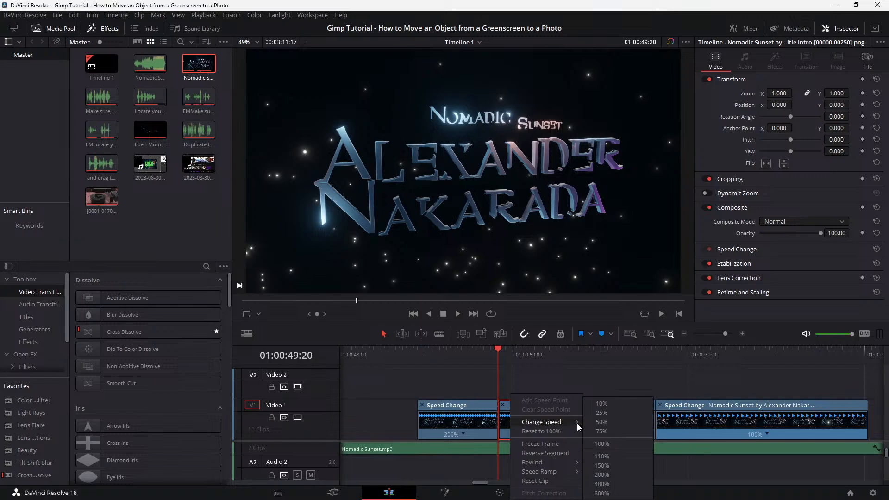
pyautogui.click(614, 482)
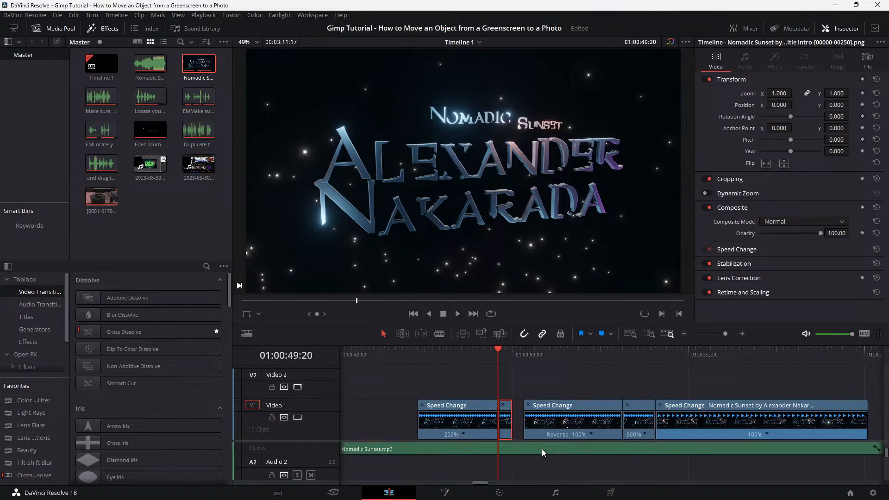
# Trim the end of the short 400% piece on Video 1 to 01:00:49:23
pyautogui.scroll(3, 543, 452)
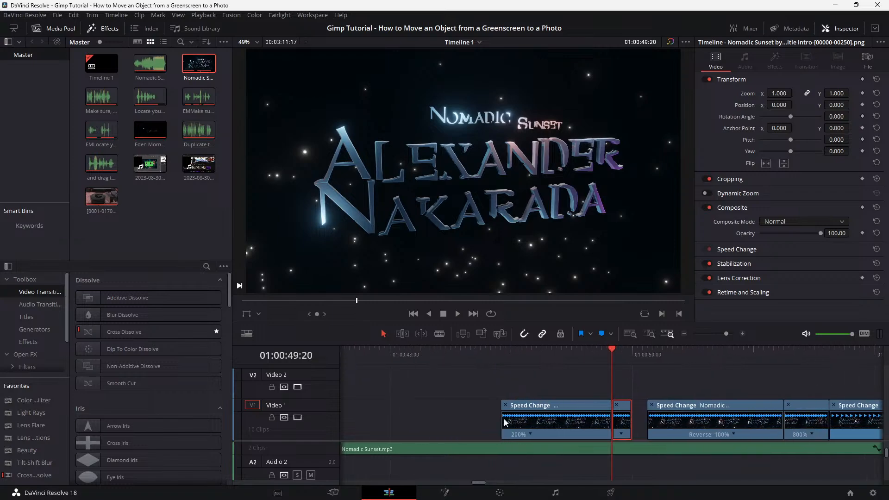
pyautogui.scroll(1, 642, 434)
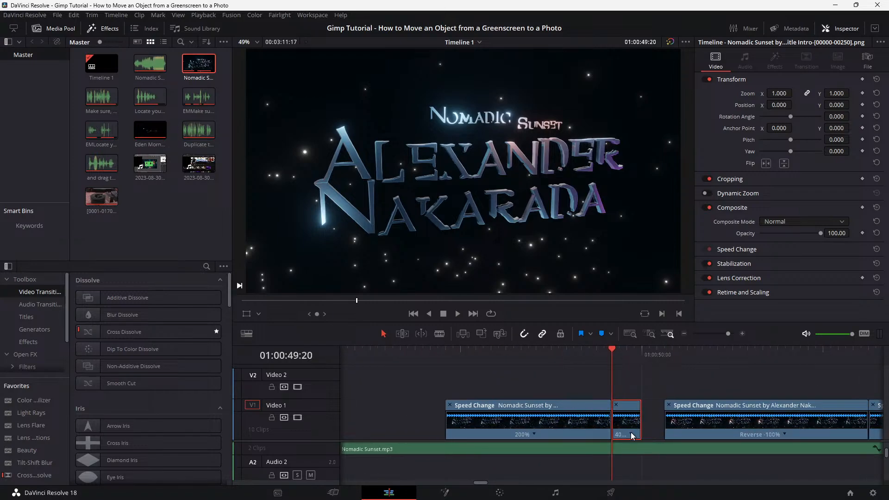
pyautogui.click(631, 433)
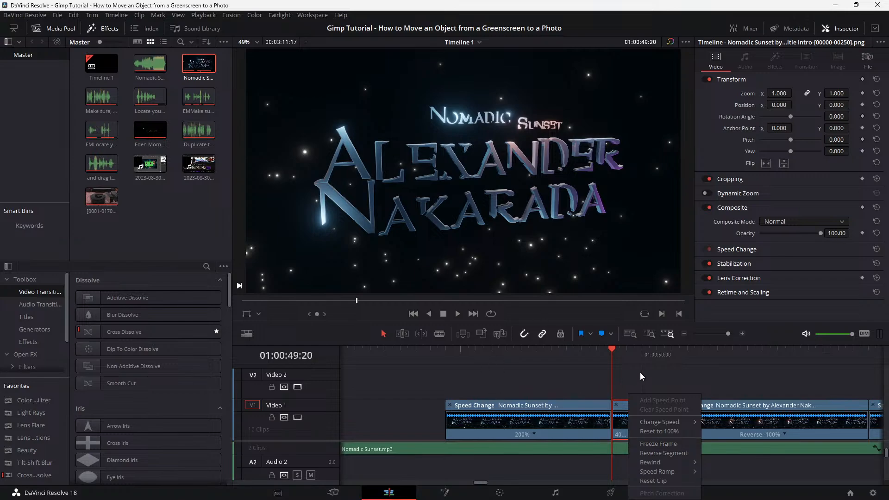
pyautogui.moveTo(670, 423)
pyautogui.moveTo(635, 426); pyautogui.dragTo(626, 426)
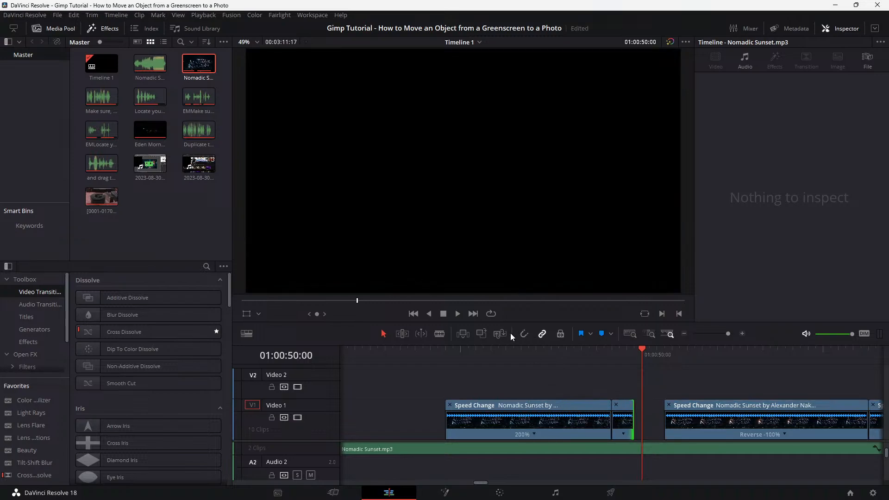
# Paste a copy of the short 400% piece at 01:00:49:23, move it against the reversed clip, and extend the original piece to meet it
pyautogui.click(627, 410)
pyautogui.click(635, 350)
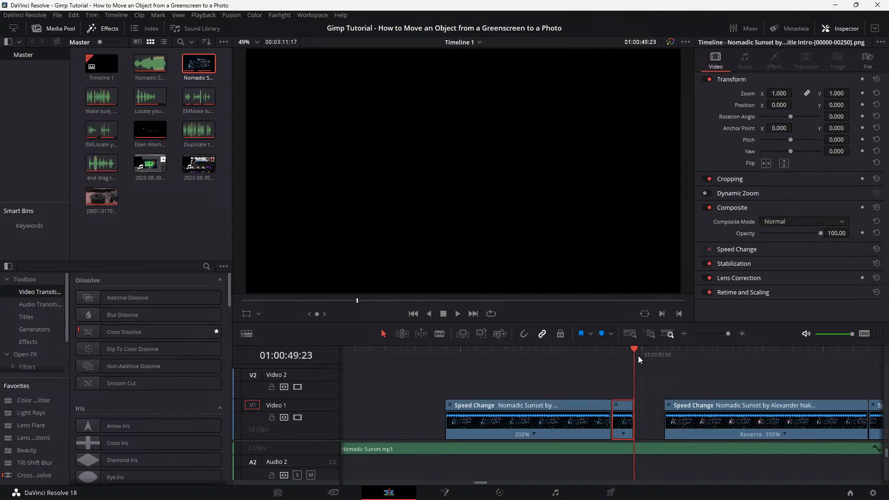
pyautogui.hotkey('ctrl', 'v')
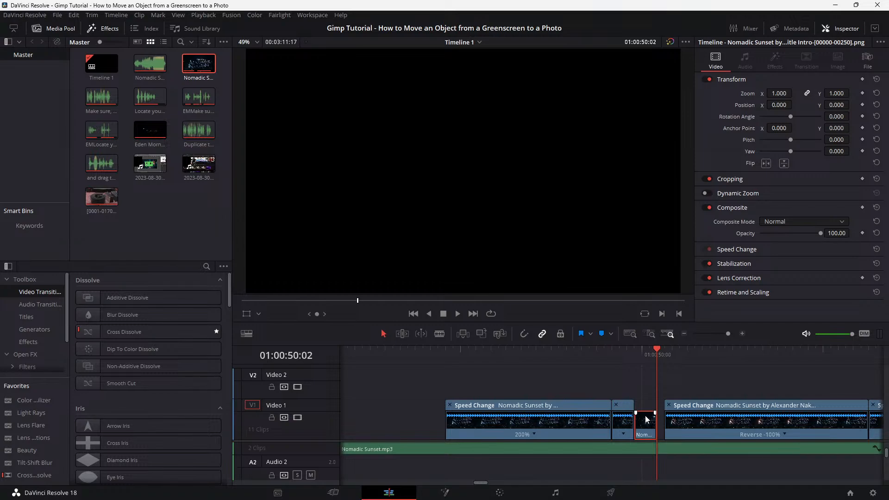
pyautogui.moveTo(647, 419)
pyautogui.mouseDown()
pyautogui.moveTo(655, 420)
pyautogui.moveTo(637, 423)
pyautogui.mouseUp()
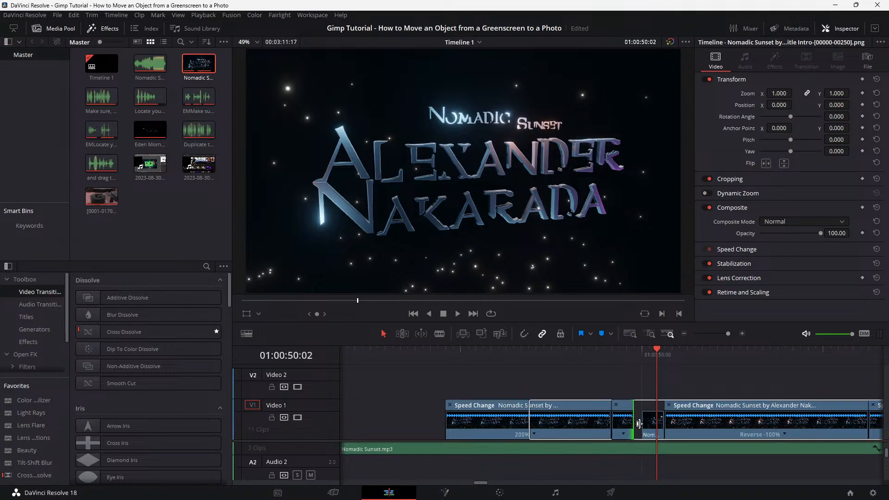
# Show the retime controls on the pasted short piece before the reversed clip and reverse its segment
pyautogui.rightClick(653, 422)
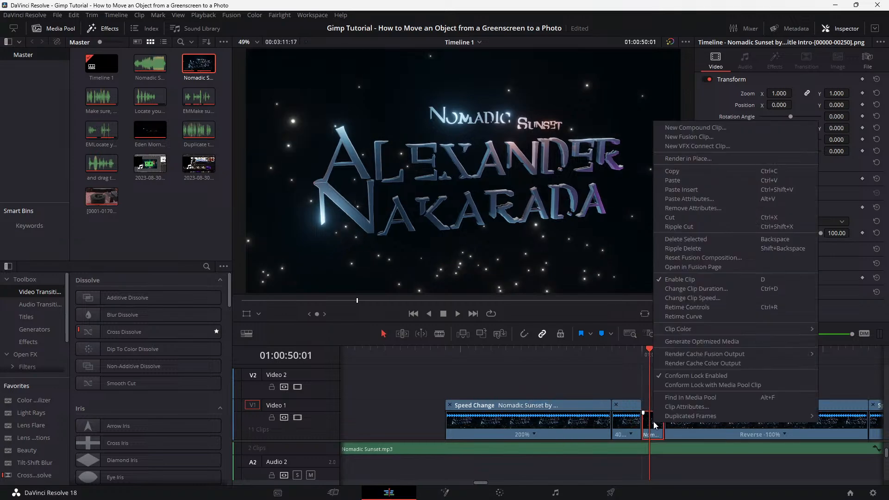
pyautogui.click(675, 316)
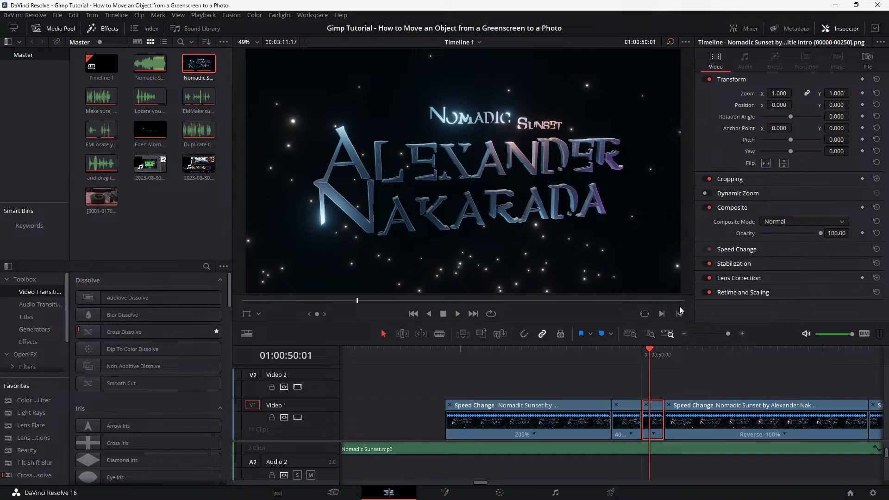
pyautogui.doubleClick(653, 436)
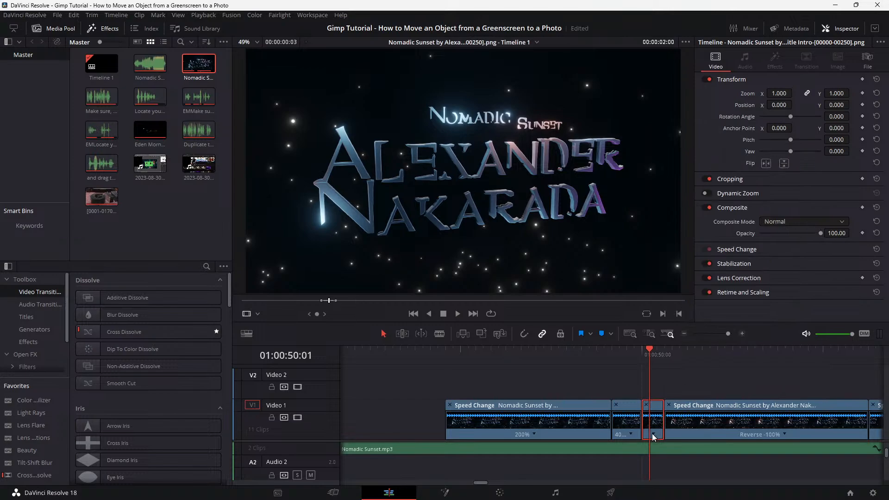
pyautogui.click(653, 434)
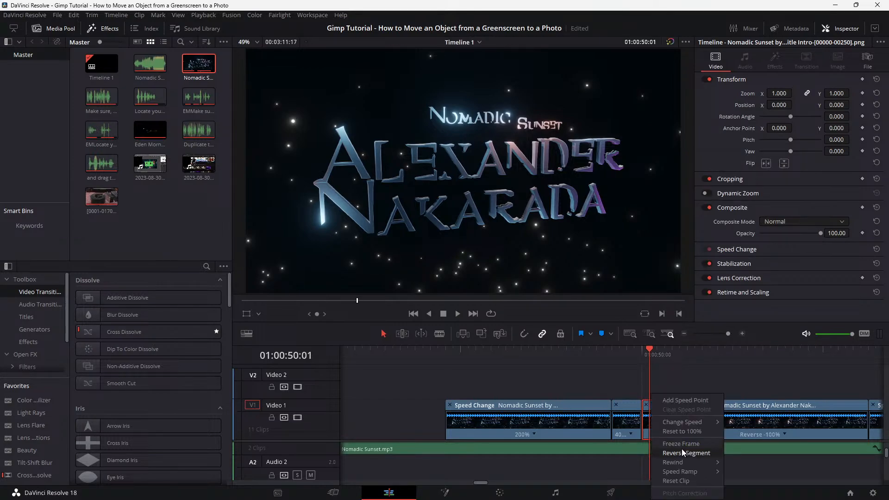
pyautogui.click(681, 453)
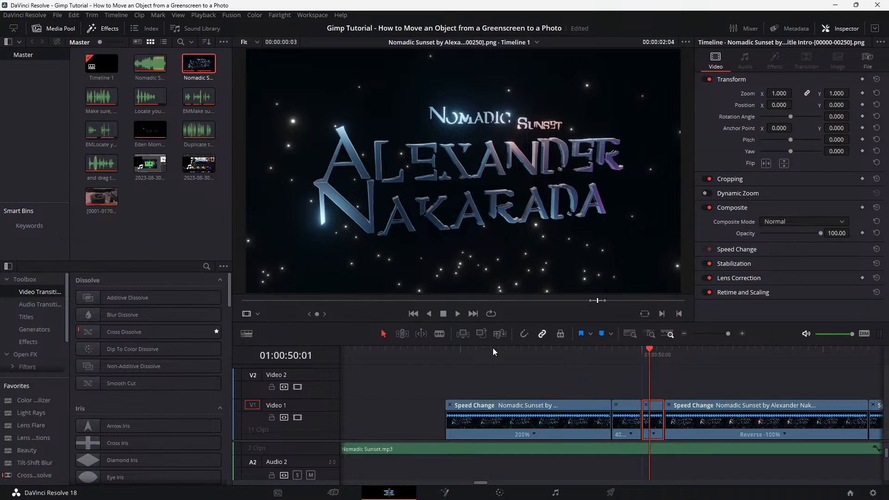
# Play back the title sequence through the newly reversed short piece and save the project
pyautogui.click(431, 353)
pyautogui.press('space')
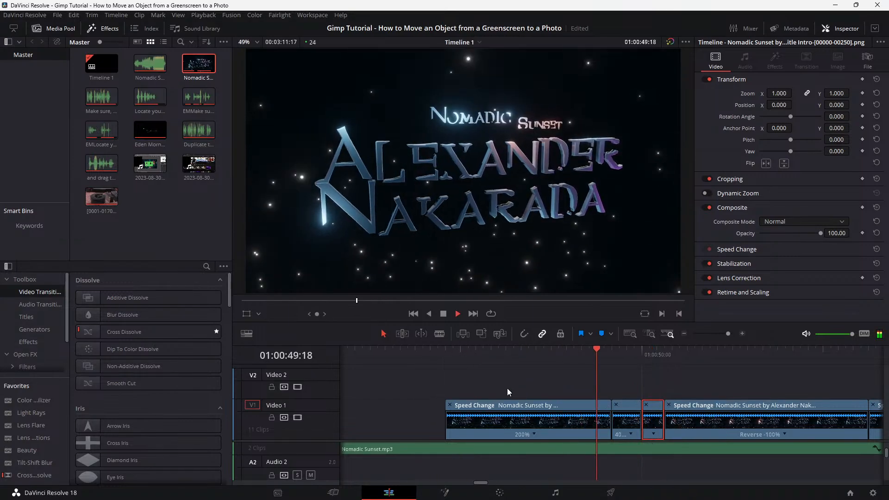
pyautogui.press('space')
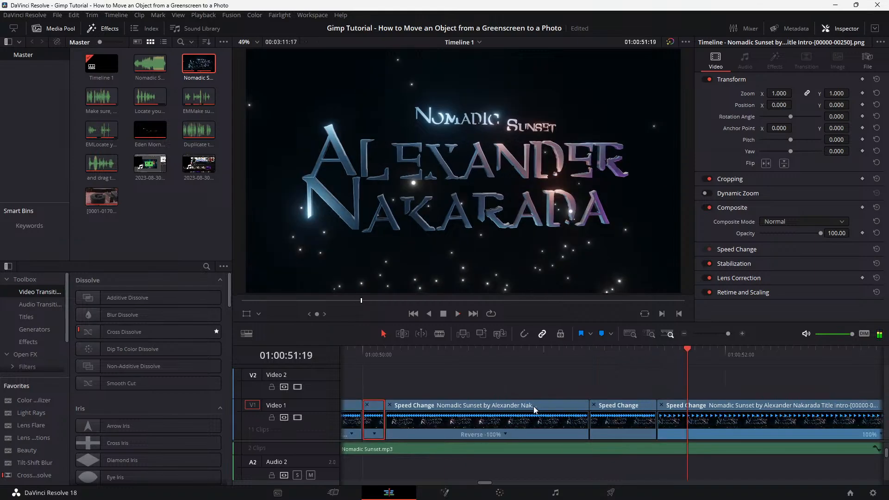
pyautogui.hotkey('ctrl', 's')
# Roll the cut between the Reverse -100% clip and the 800% clip back to about 01:00:51:04, and play back the sequence
pyautogui.press('Left')
pyautogui.press('Left')
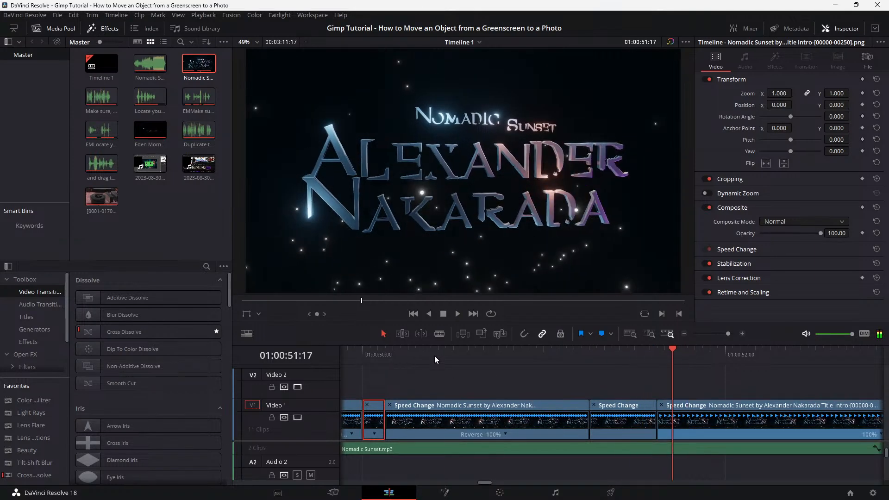
pyautogui.moveTo(592, 424); pyautogui.dragTo(575, 426)
pyautogui.click(396, 354)
pyautogui.press('space')
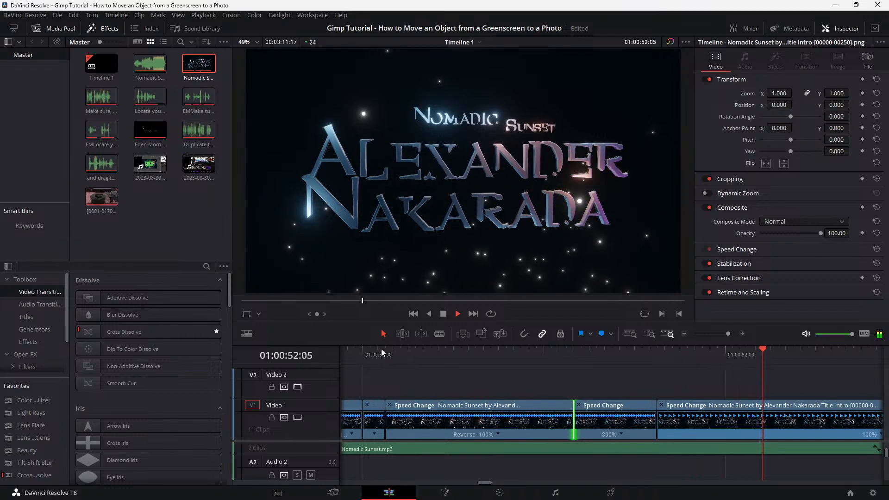
pyautogui.click(378, 348)
pyautogui.press('space')
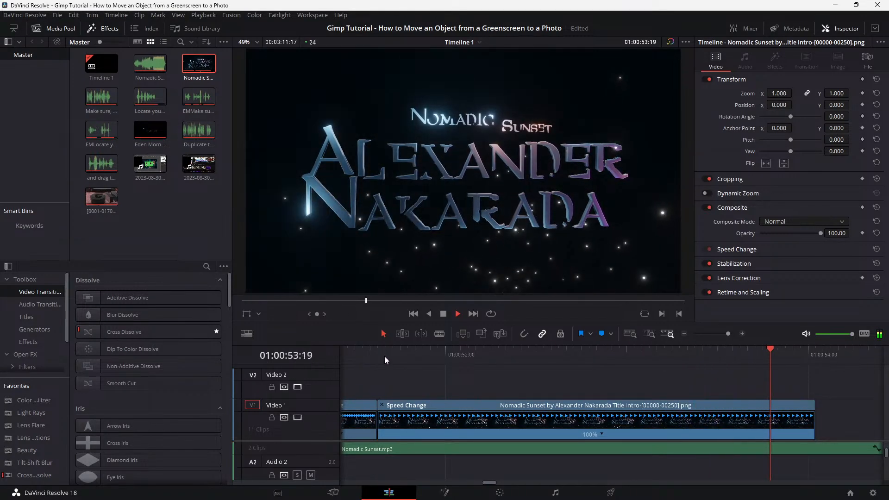
pyautogui.press('space')
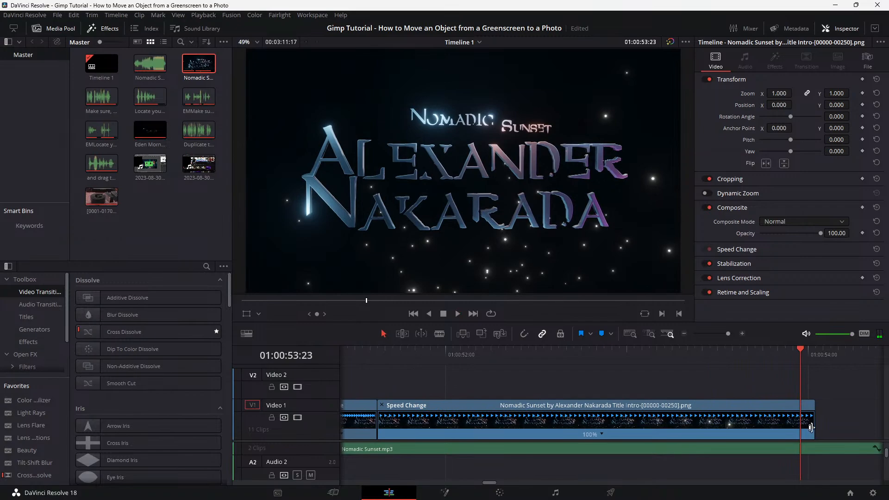
# Split the last 100% title clip at 01:00:52:22 on the Cut page, and return to the Edit page
pyautogui.click(605, 351)
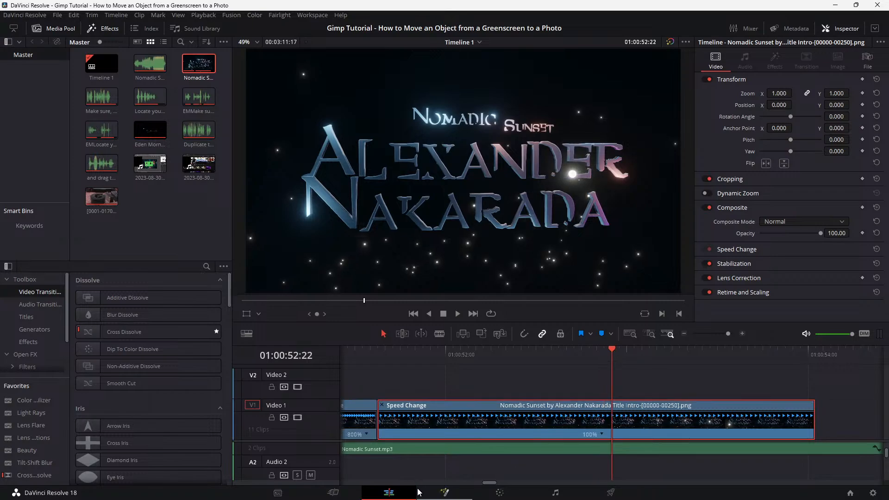
pyautogui.click(343, 492)
pyautogui.rightClick(509, 388)
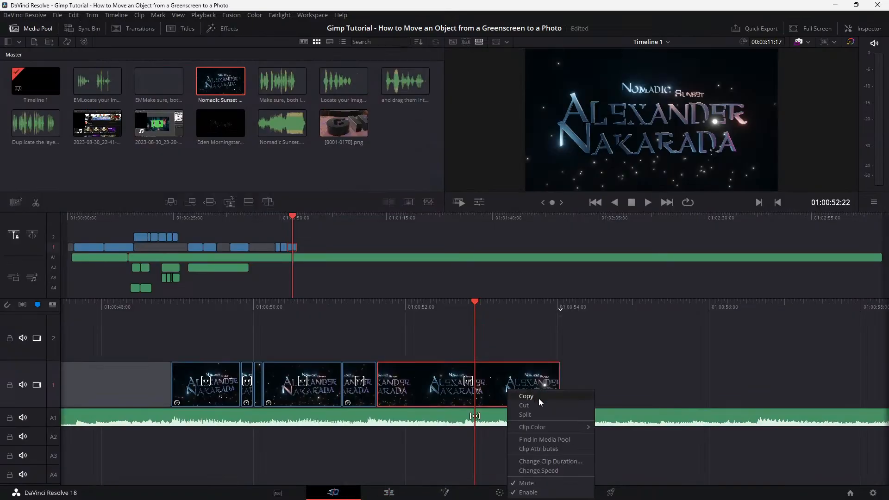
pyautogui.click(538, 410)
pyautogui.hotkey('shift', '4')
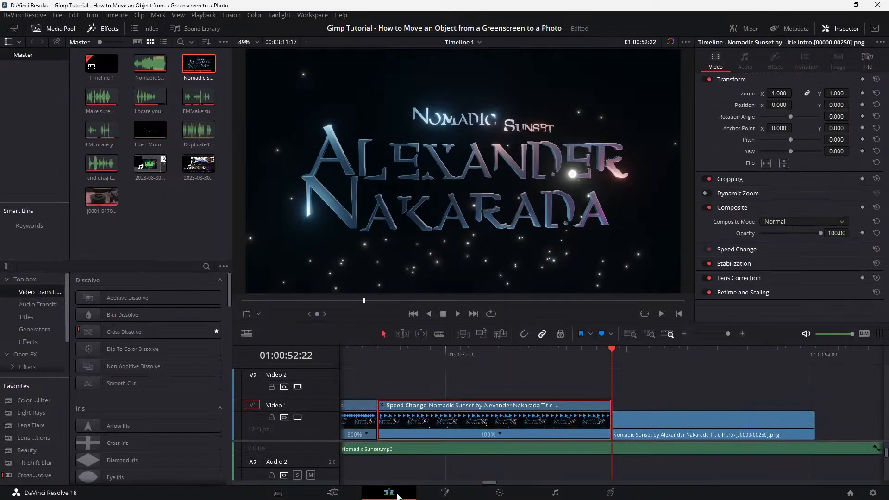
# Show the retime controls on the last title piece after 01:00:52:22 and set its speed to 50%
pyautogui.scroll(-7, 687, 404)
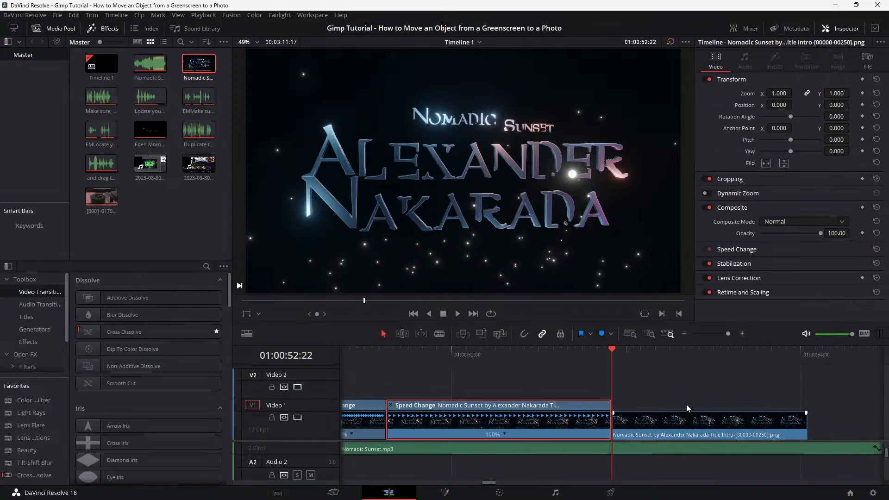
pyautogui.scroll(-1, 686, 405)
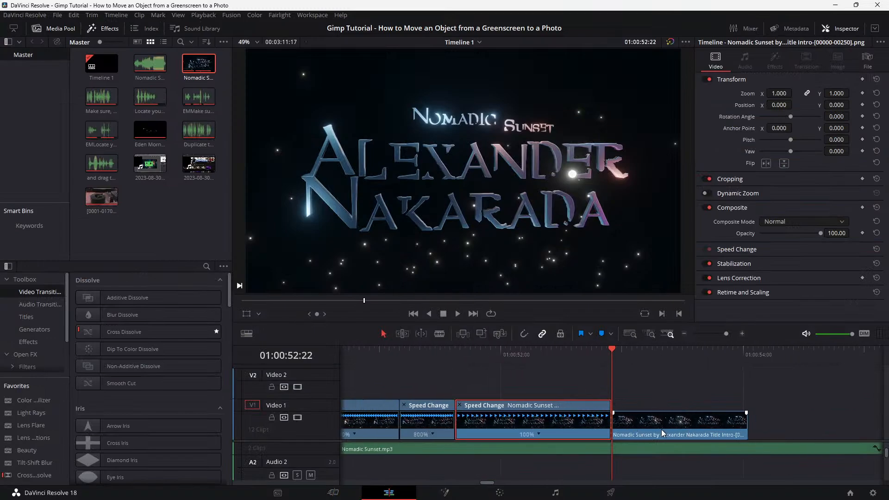
pyautogui.click(663, 430)
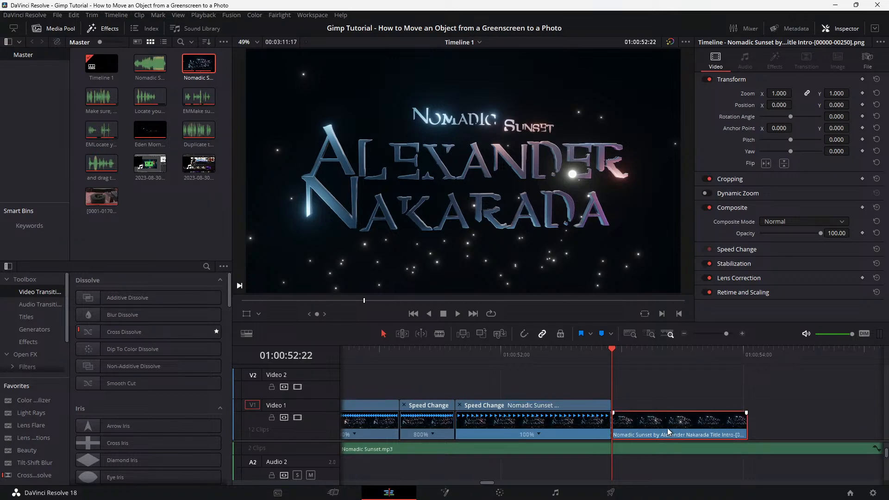
pyautogui.rightClick(668, 428)
pyautogui.click(678, 420)
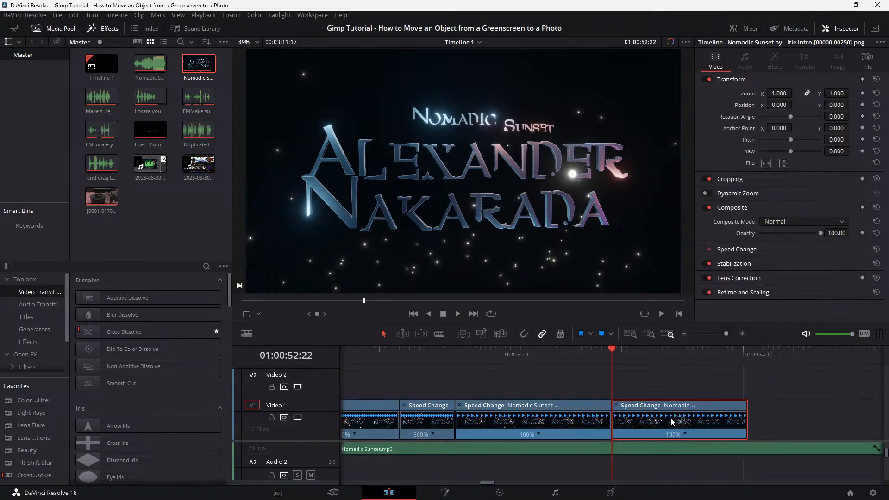
pyautogui.click(685, 434)
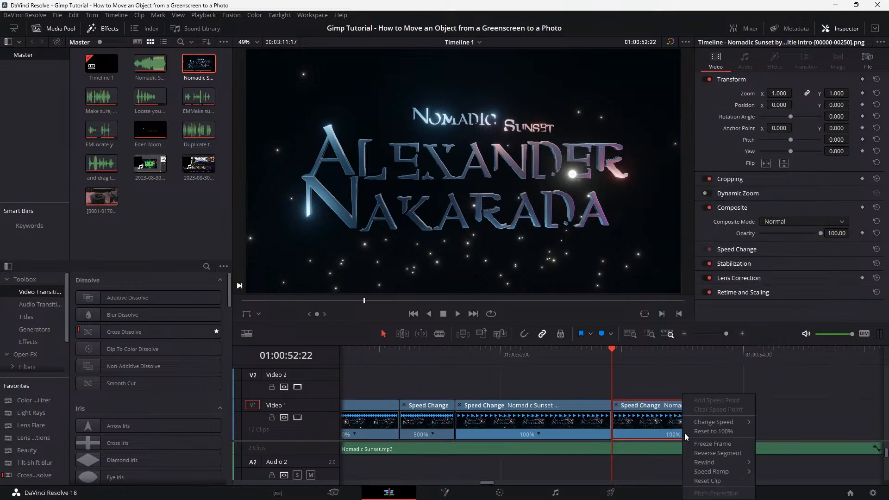
pyautogui.click(765, 422)
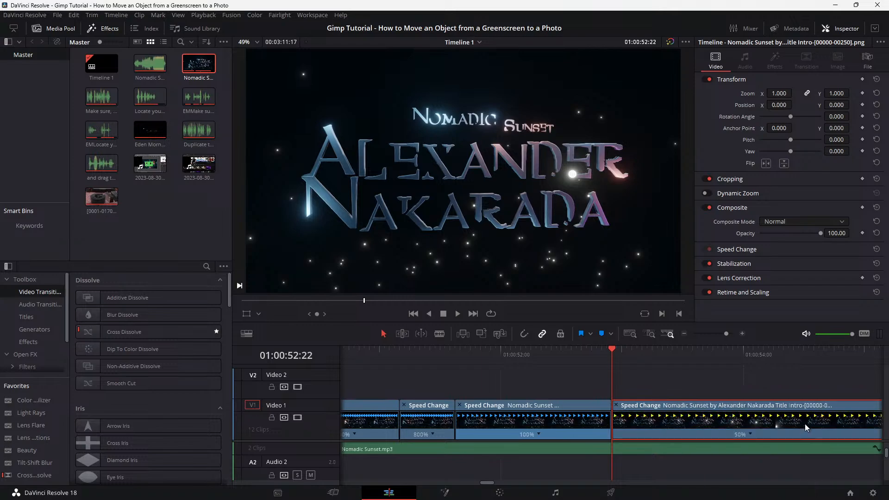
# Play back the slowed ending and trim the end of the 50% clip to 01:00:54:10
pyautogui.click(399, 358)
pyautogui.press('space')
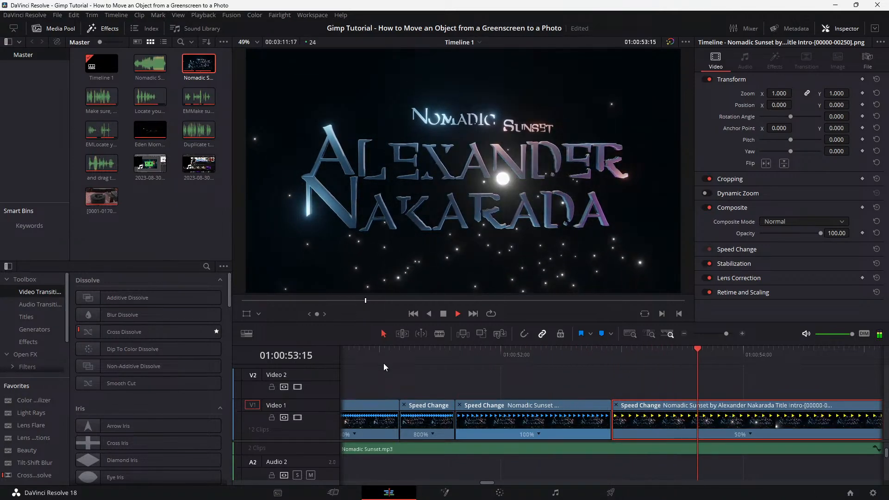
pyautogui.press('space')
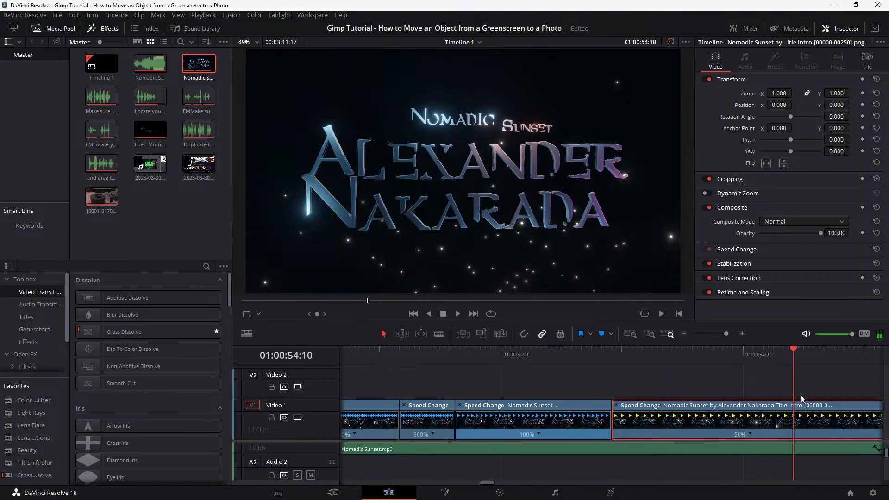
pyautogui.scroll(-1, 801, 363)
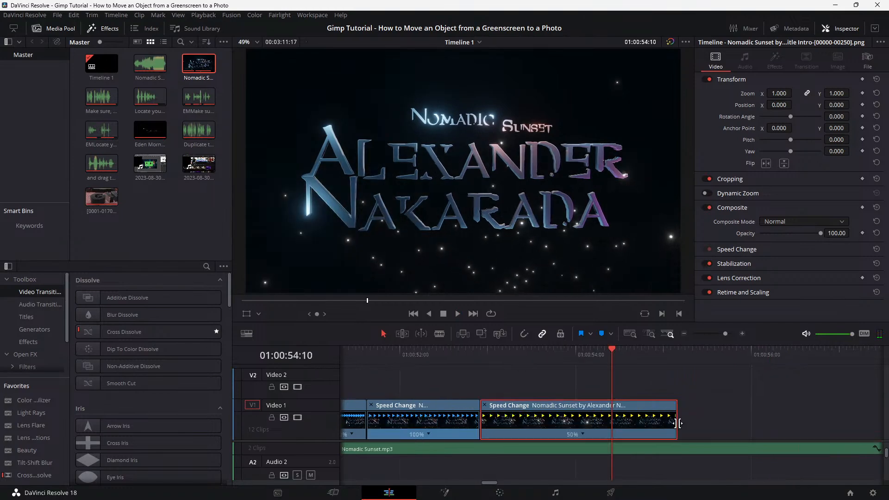
pyautogui.moveTo(672, 425); pyautogui.dragTo(597, 426)
pyautogui.moveTo(602, 427); pyautogui.dragTo(604, 427)
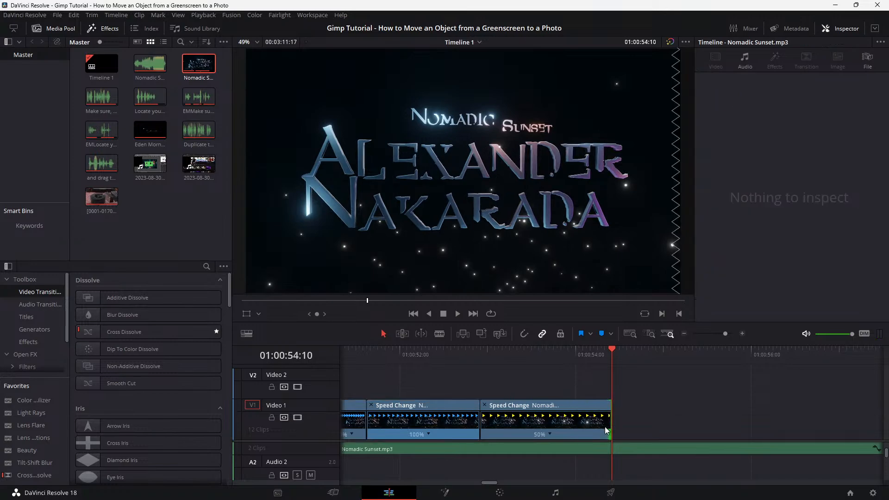
# Preview the ending, roll the cut between the 100% and 50% clips slightly earlier, and trim the last clip's end to about 01:00:54:09
pyautogui.click(368, 349)
pyautogui.press('space')
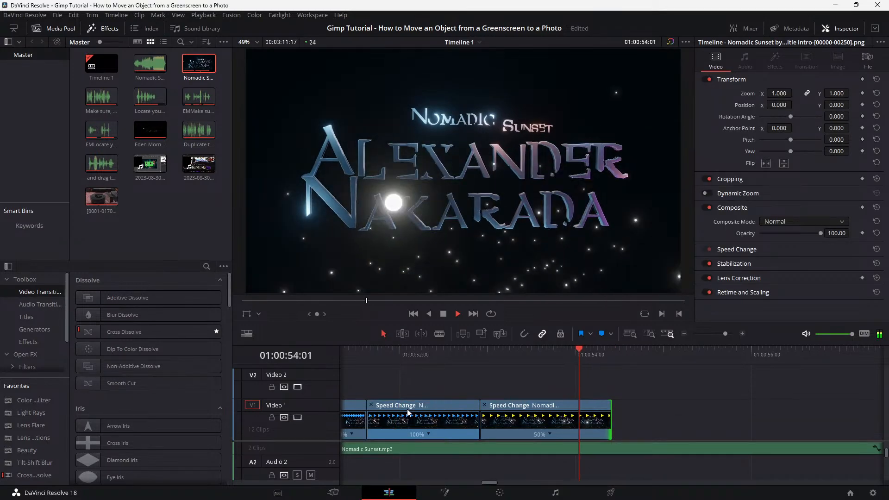
pyautogui.press('space')
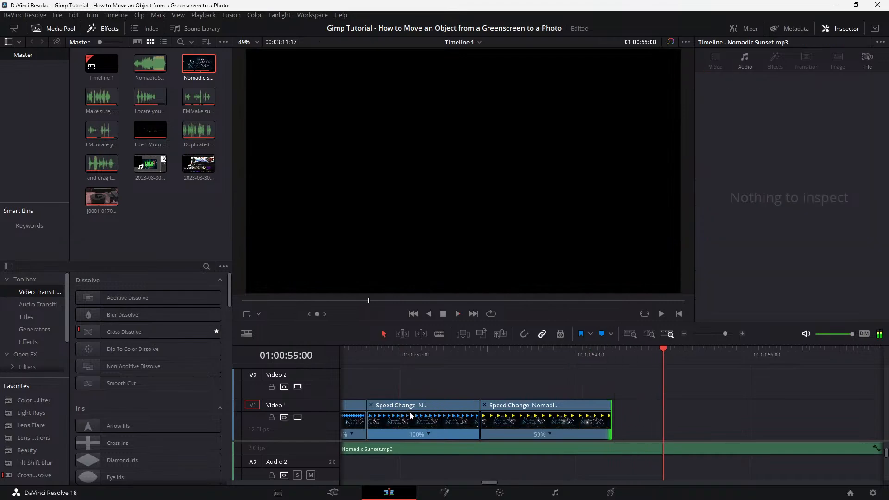
pyautogui.click(479, 423)
pyautogui.moveTo(478, 422); pyautogui.dragTo(476, 423)
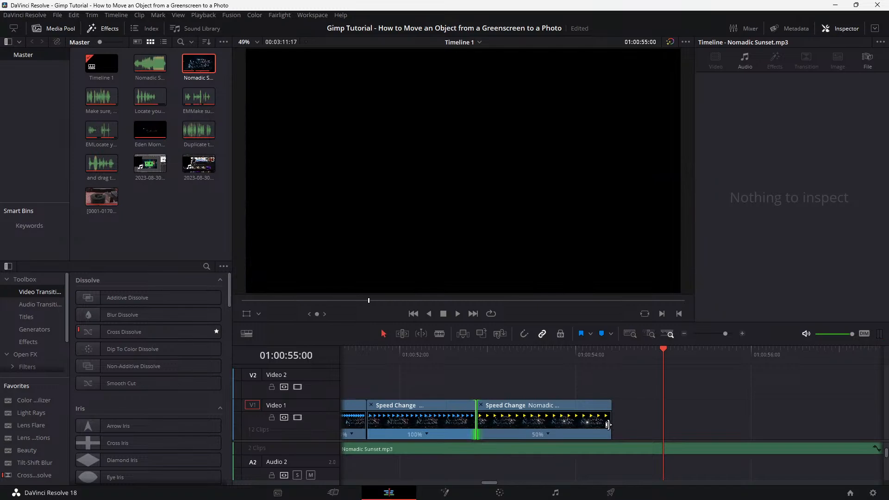
pyautogui.moveTo(608, 425); pyautogui.dragTo(605, 425)
# Play back the ending again and shorten the 50% clip so it ends at about 01:00:54:07
pyautogui.click(387, 355)
pyautogui.press('space')
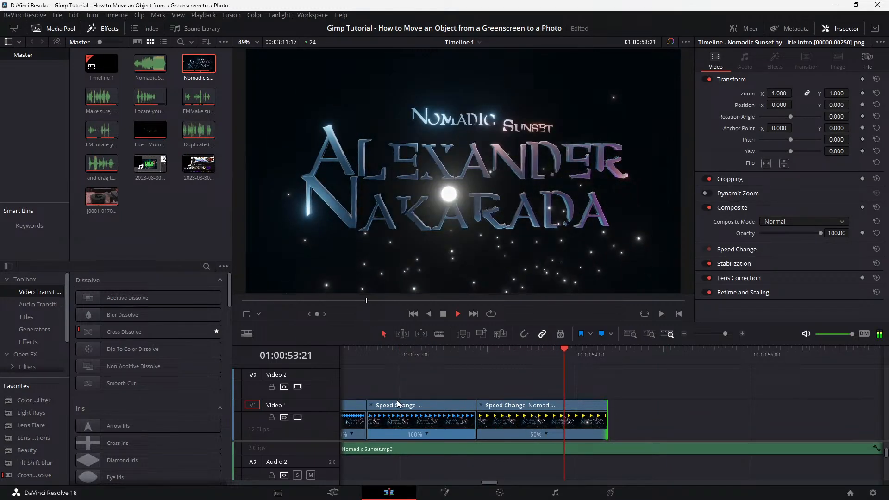
pyautogui.click(605, 423)
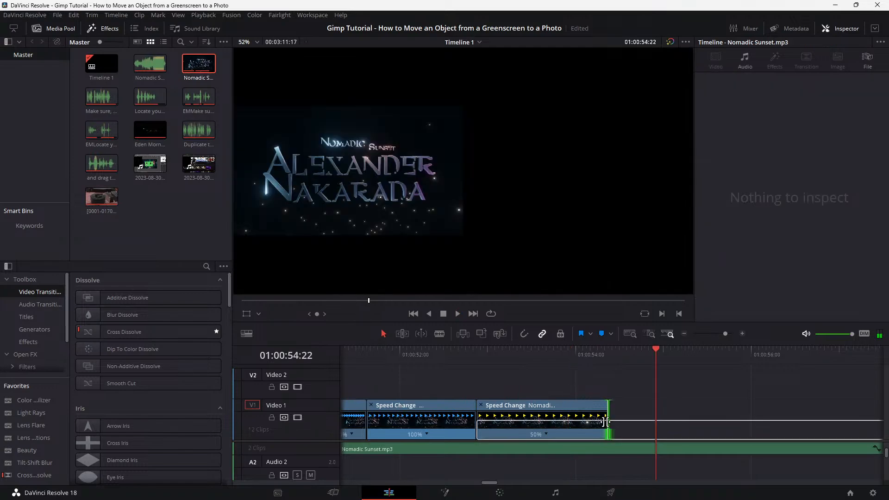
pyautogui.moveTo(606, 422); pyautogui.dragTo(594, 427)
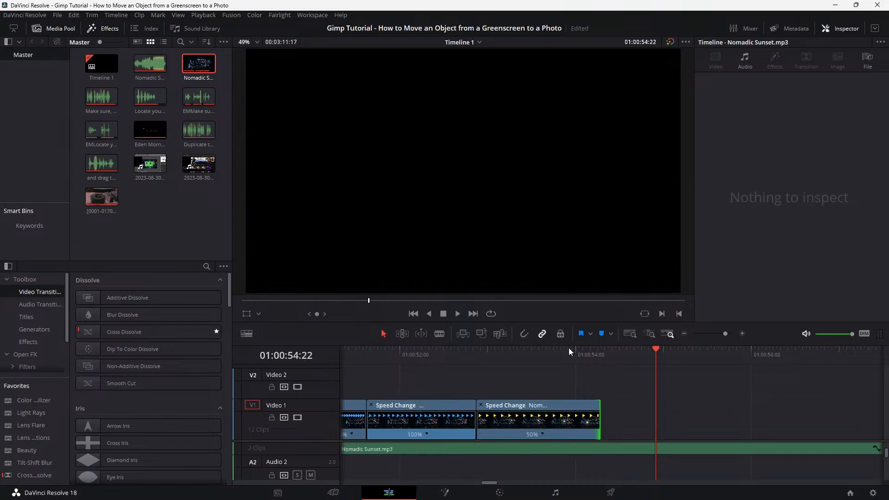
# Trim the end of the last title clip on Video 1 slightly shorter and play back the ending
pyautogui.click(567, 349)
pyautogui.press('space')
pyautogui.click(441, 352)
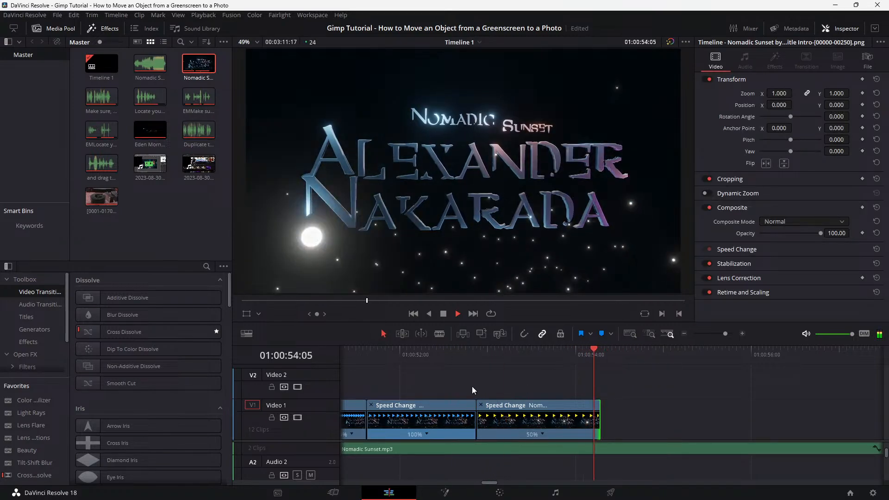
pyautogui.press('space')
pyautogui.moveTo(596, 424); pyautogui.dragTo(592, 425)
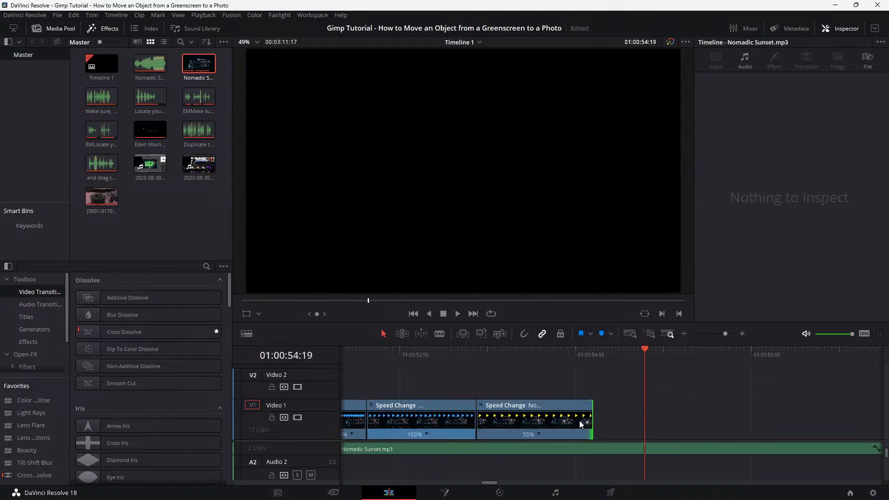
pyautogui.click(439, 352)
pyautogui.press('space')
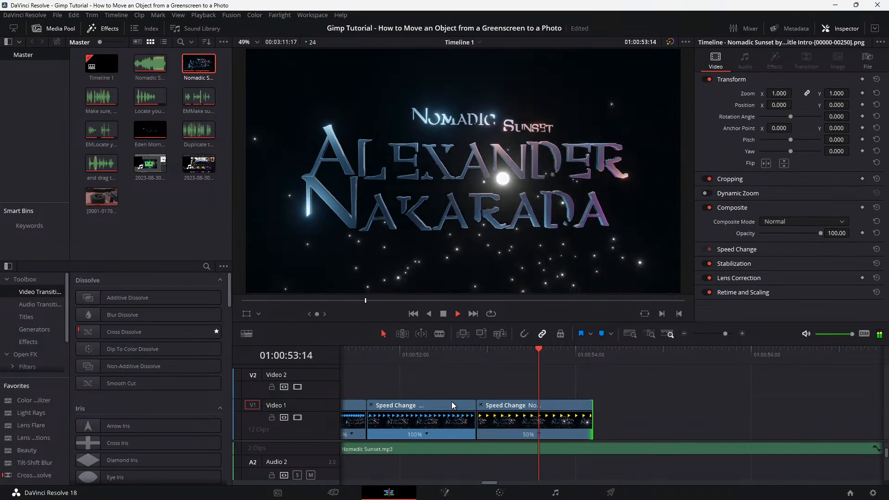
pyautogui.press('space')
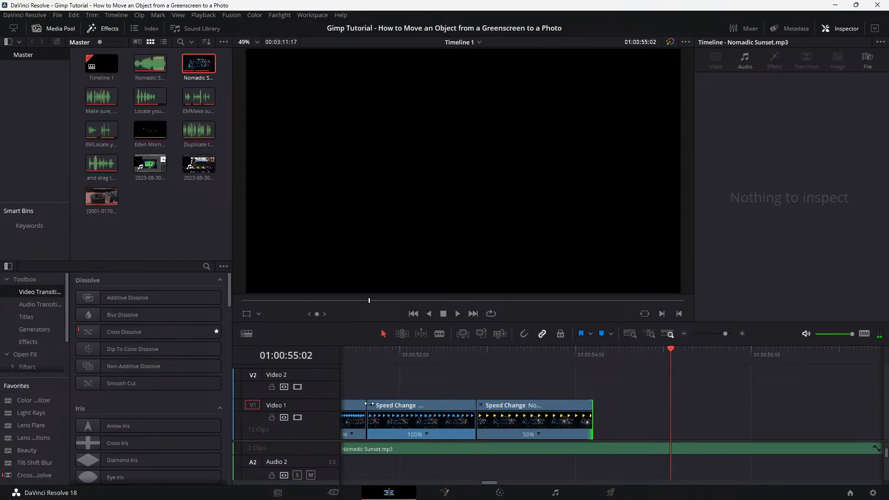
# Hide the speed change controls on the last two title clips and play back the ending again
pyautogui.click(481, 406)
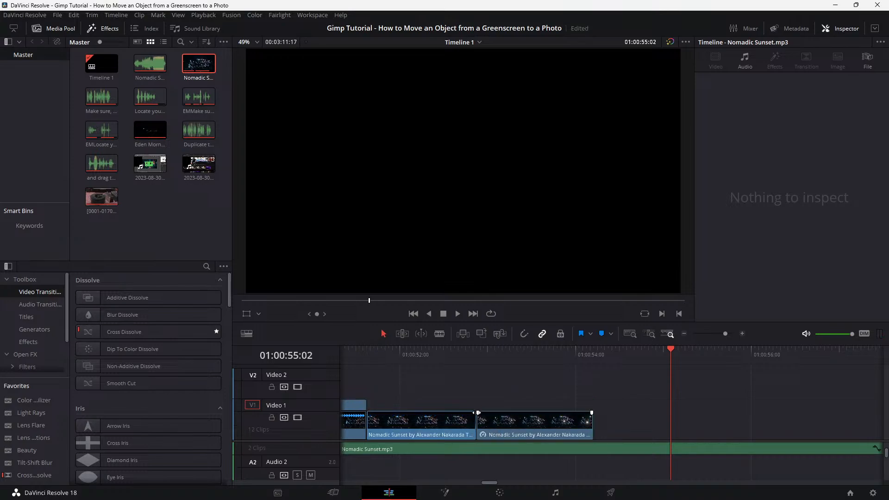
pyautogui.moveTo(411, 355); pyautogui.dragTo(403, 355)
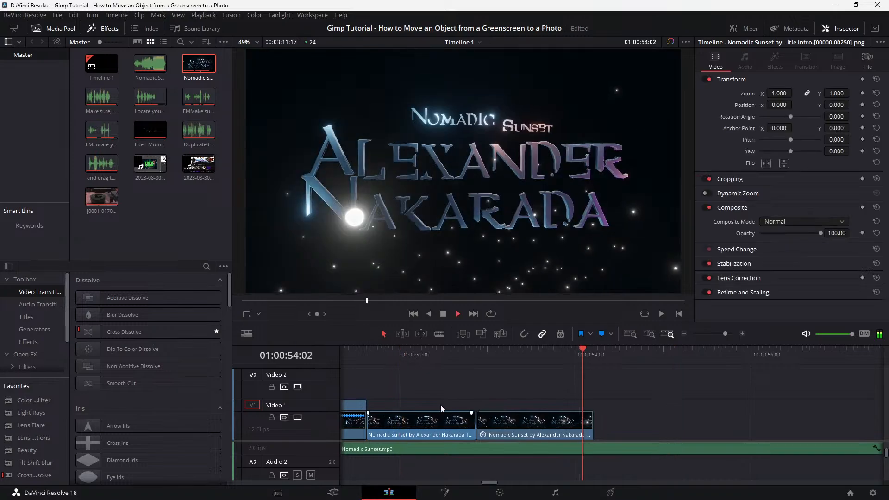
pyautogui.press('space')
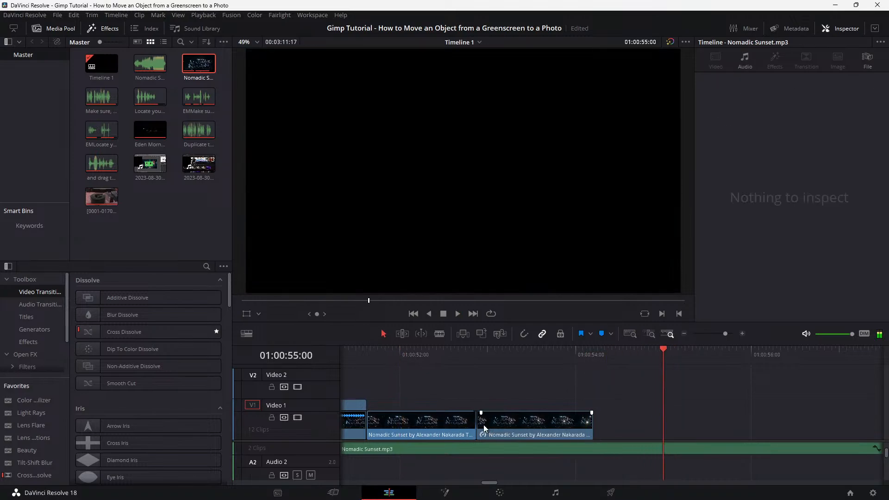
pyautogui.click(521, 427)
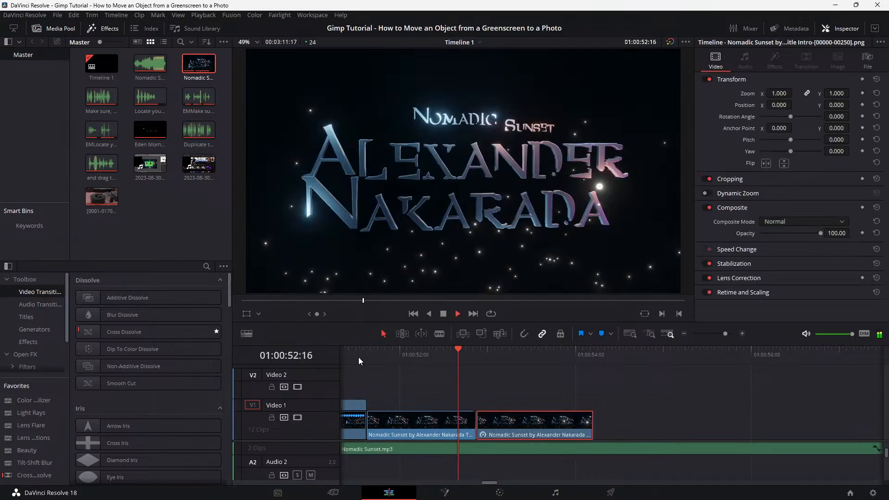
pyautogui.press('space')
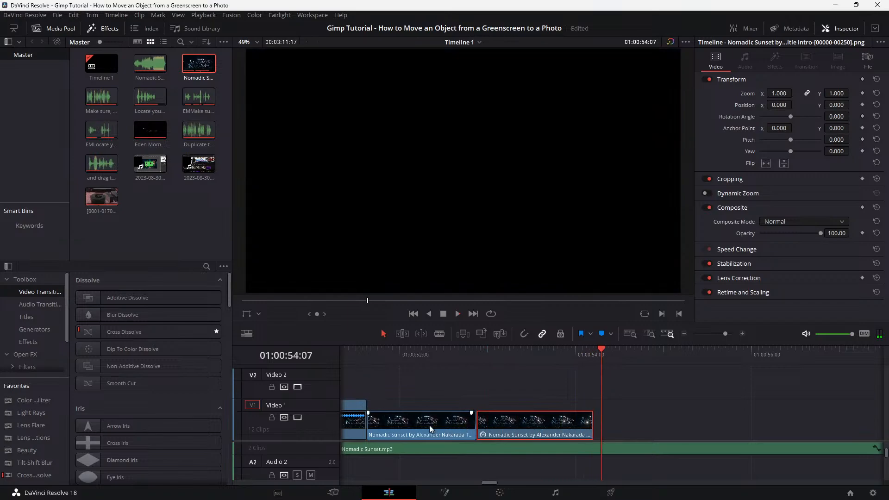
# Play back the final title clips from about 01:00:50 to check their timing against the music
pyautogui.hscroll(-5, 429, 425)
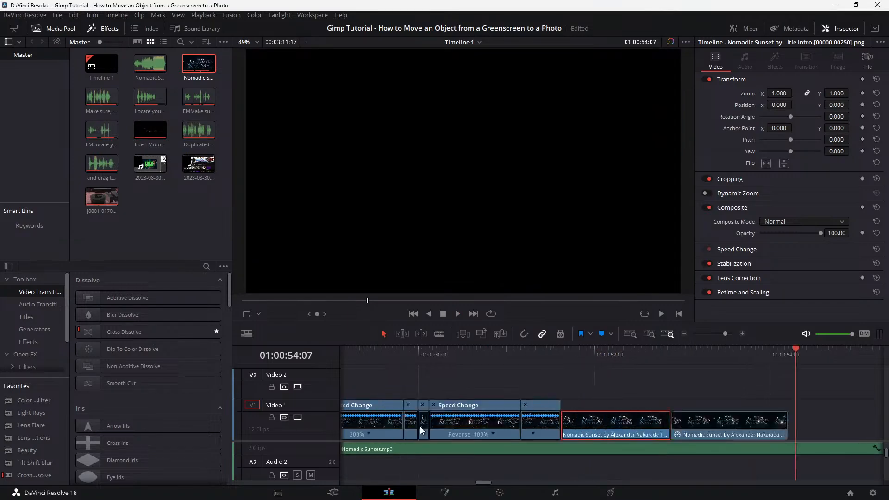
pyautogui.hscroll(2, 421, 427)
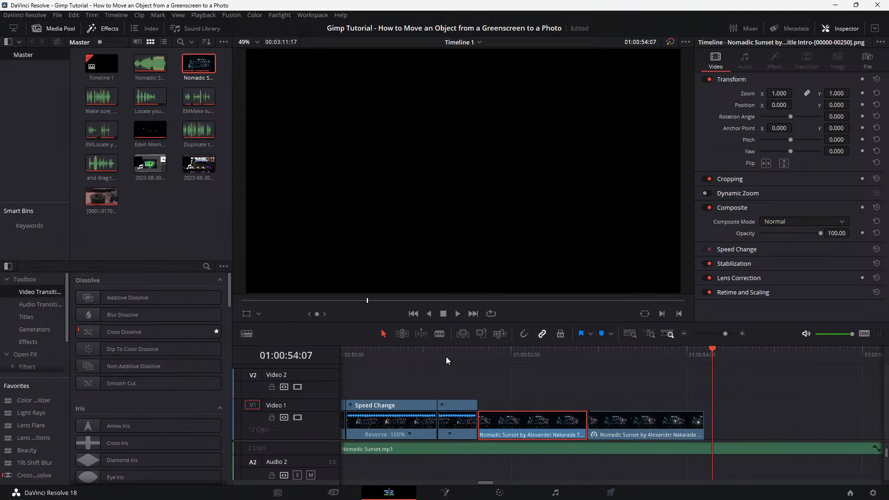
pyautogui.click(410, 352)
pyautogui.press('space')
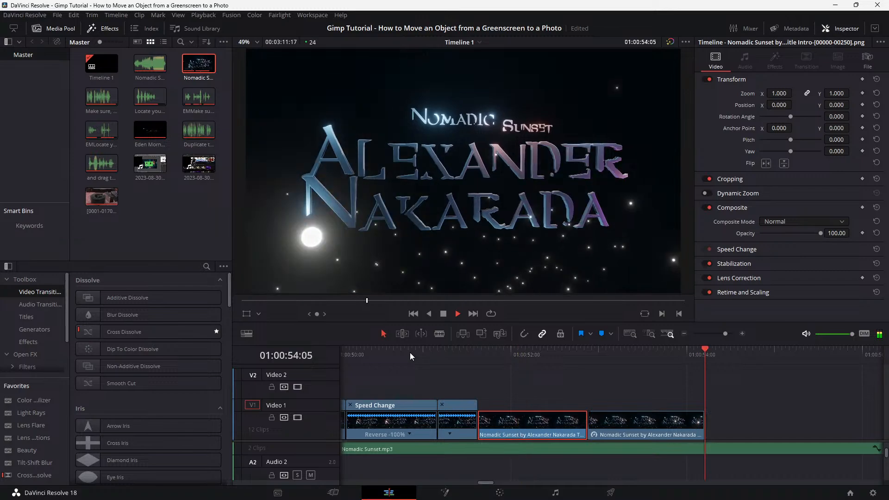
pyautogui.press('space')
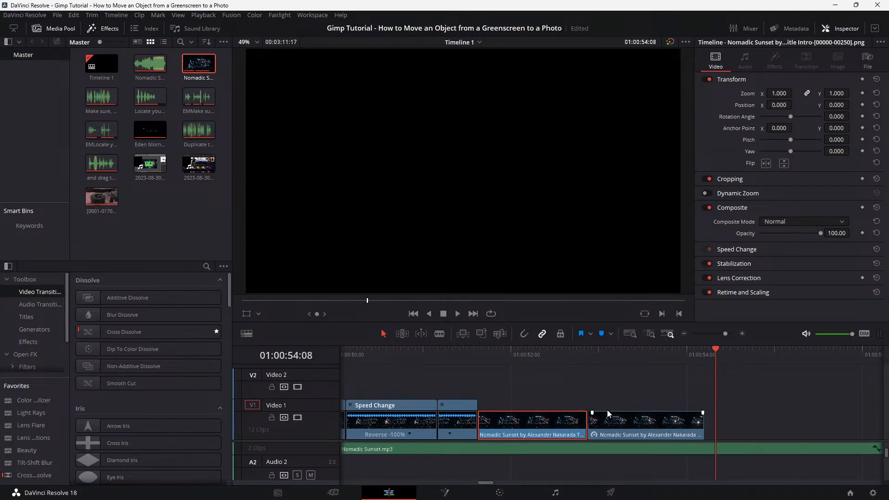
pyautogui.click(361, 357)
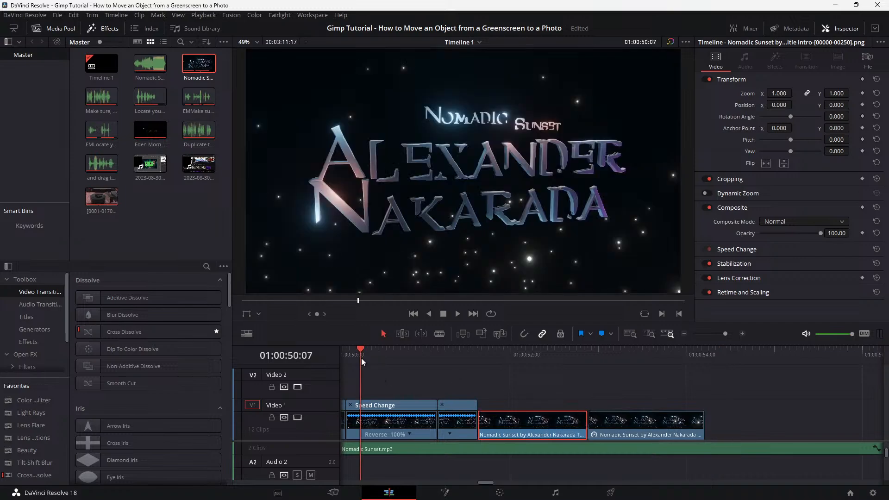
pyautogui.press('space')
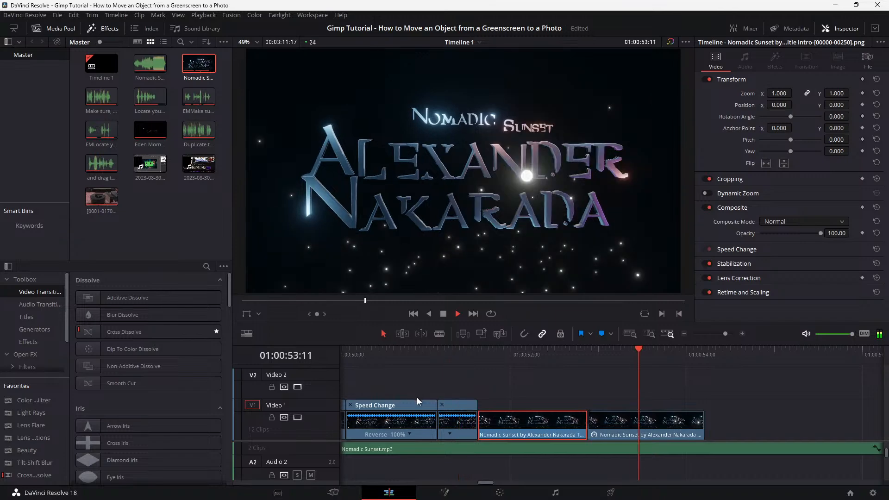
pyautogui.press('space')
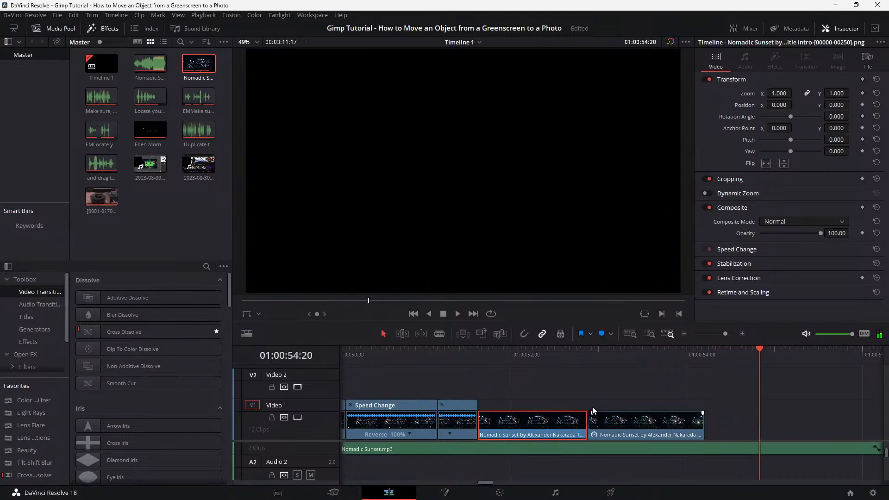
# Add a short fade-out to the end of the second-to-last title clip and play back the transition
pyautogui.moveTo(582, 413); pyautogui.dragTo(557, 419)
pyautogui.click(400, 355)
pyautogui.press('space')
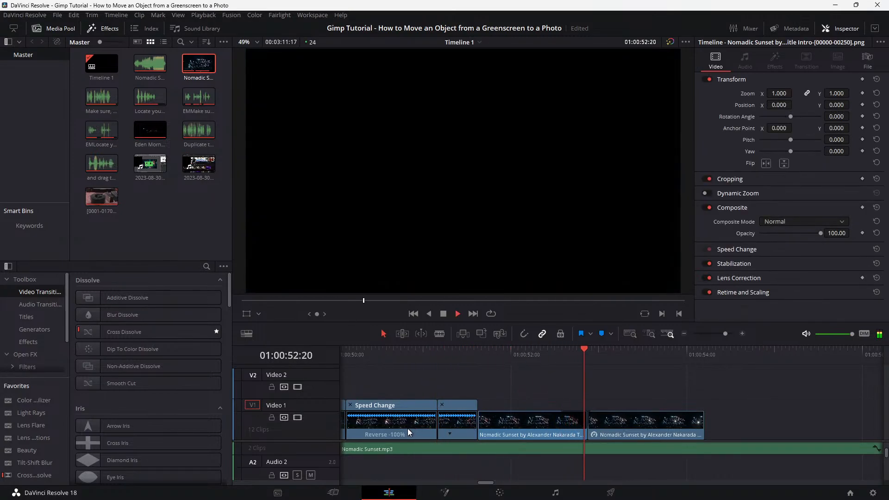
pyautogui.press('space')
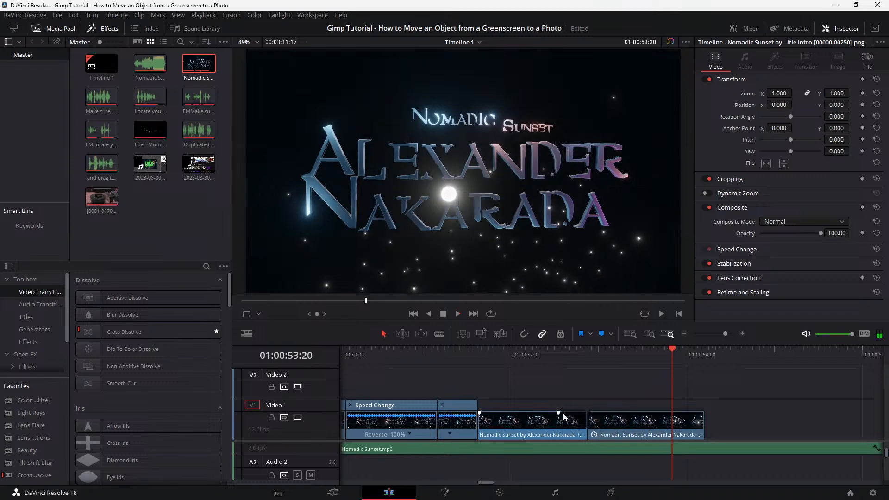
pyautogui.click(407, 354)
pyautogui.press('space')
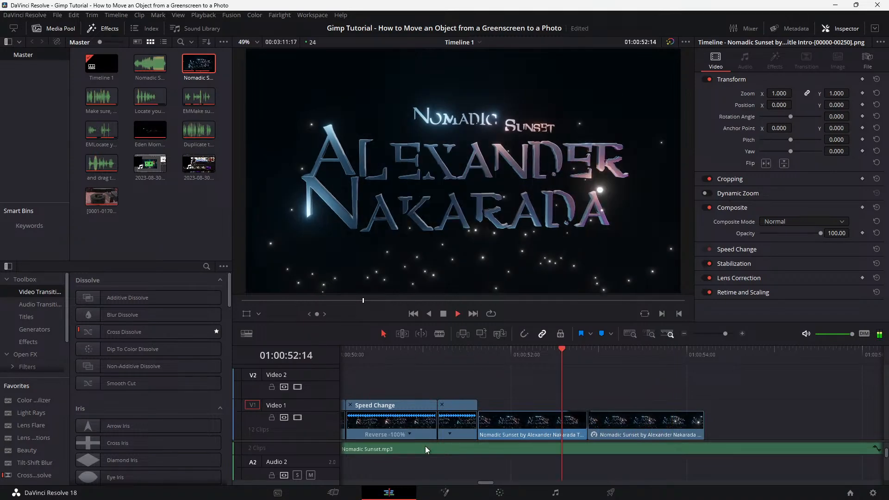
pyautogui.press('space')
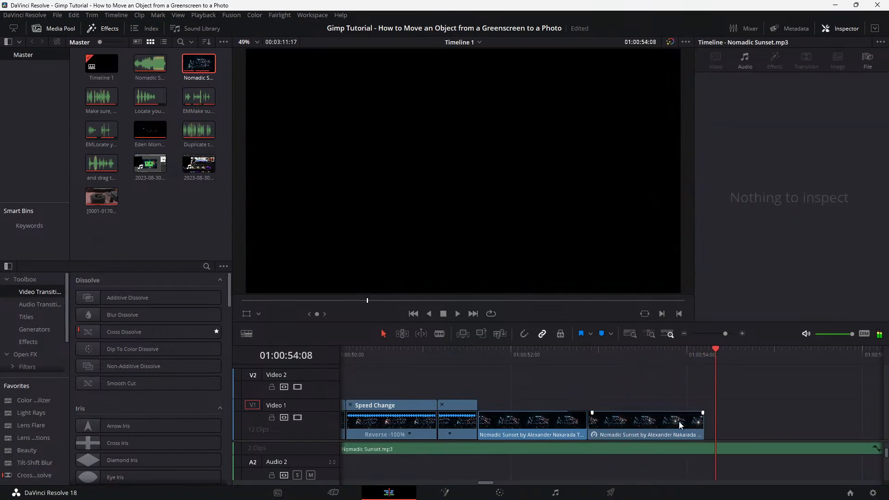
# Play back the whole title sequence from about 01:00:47 to review its pacing and ending
pyautogui.press('space')
pyautogui.scroll(-4, 582, 415)
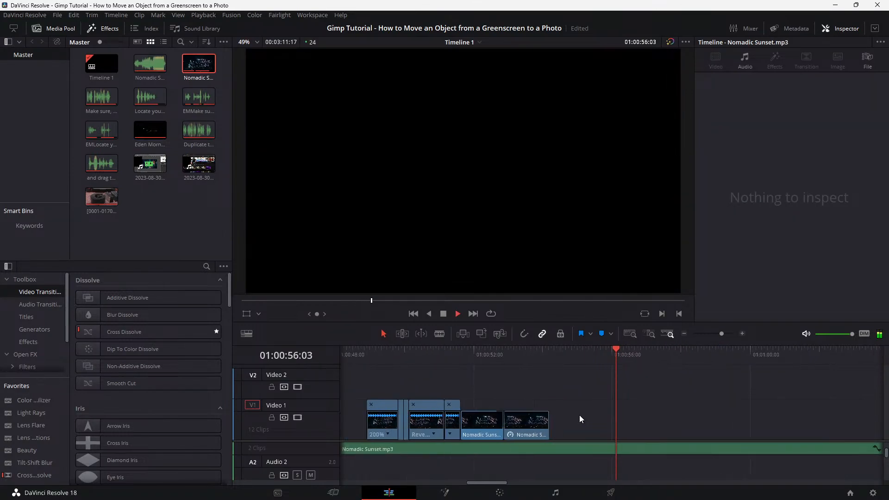
pyautogui.hscroll(-4, 579, 413)
pyautogui.click(471, 354)
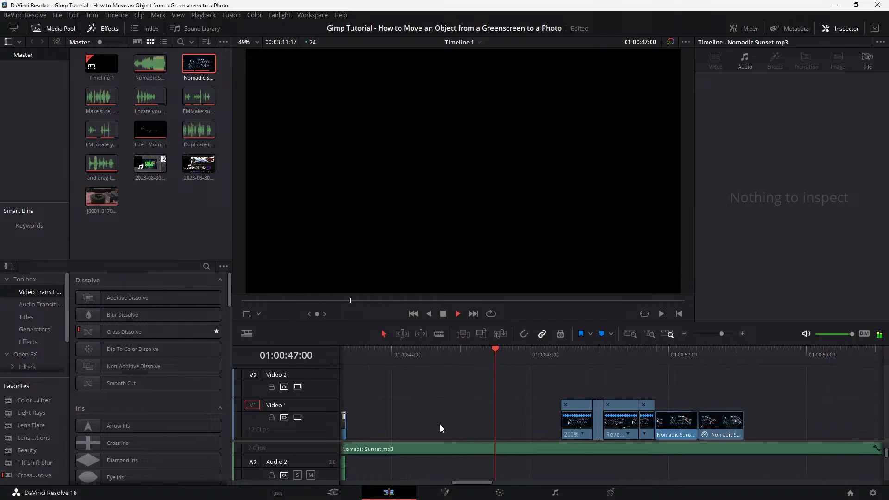
pyautogui.scroll(-2, 440, 425)
pyautogui.scroll(-2, 455, 427)
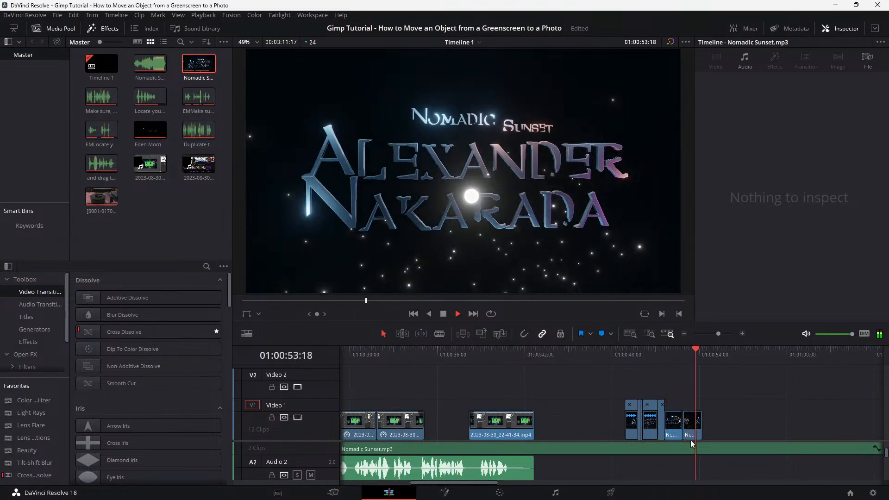
pyautogui.press('space')
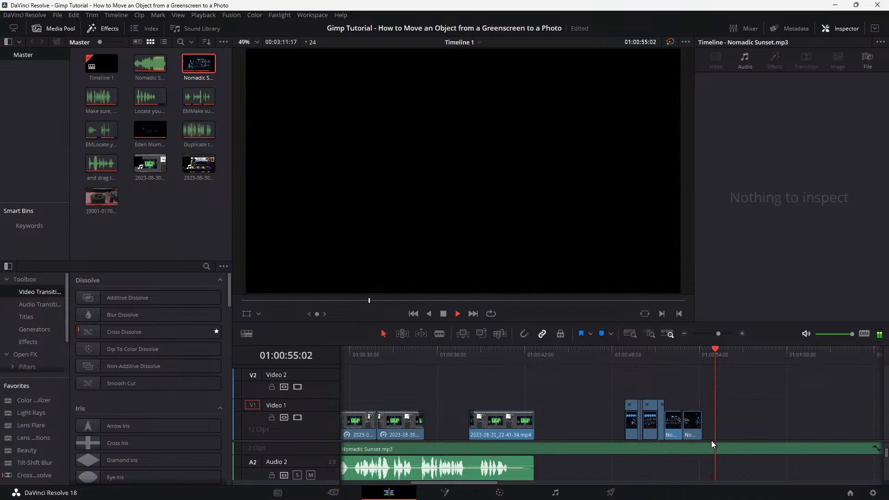
pyautogui.press('space')
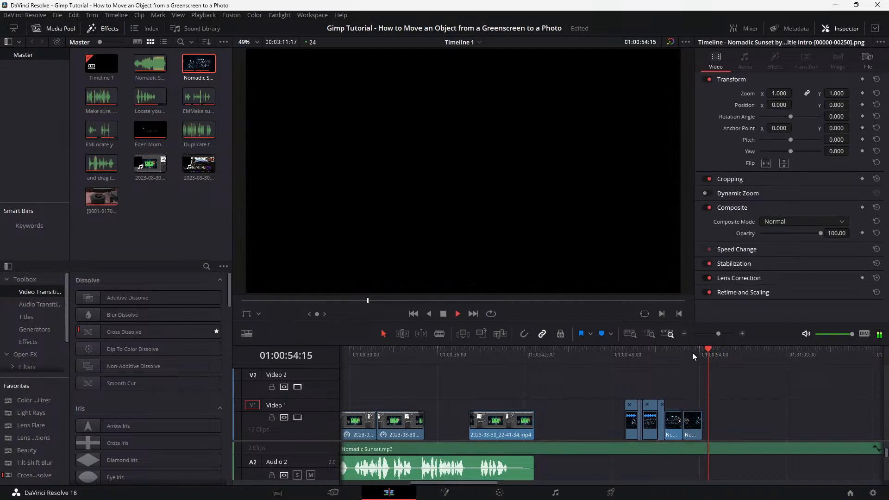
pyautogui.click(590, 354)
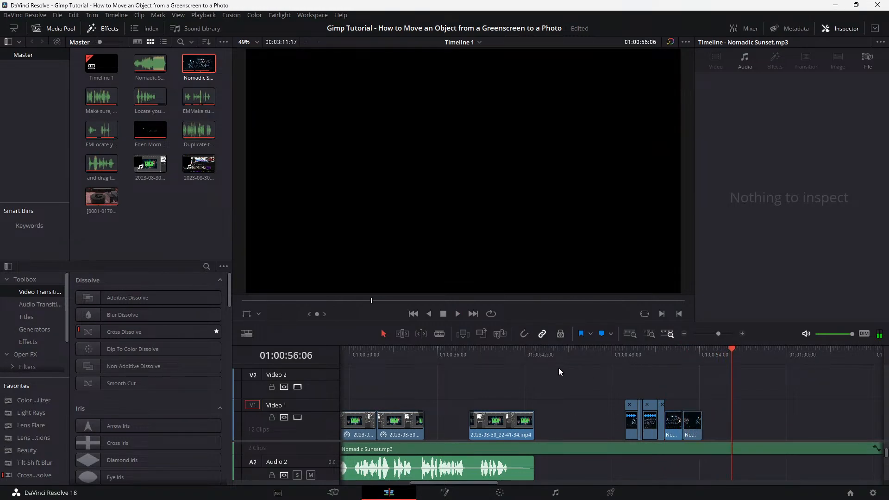
pyautogui.click(582, 423)
pyautogui.press('space')
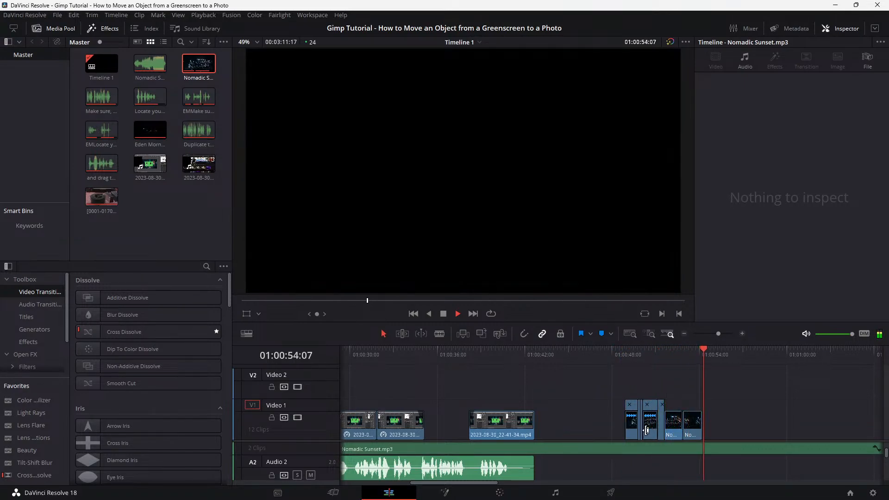
pyautogui.press('space')
# Shorten the end of the last title clip on Video 1 slightly and play back the sequence
pyautogui.scroll(2, 707, 428)
pyautogui.scroll(2, 704, 423)
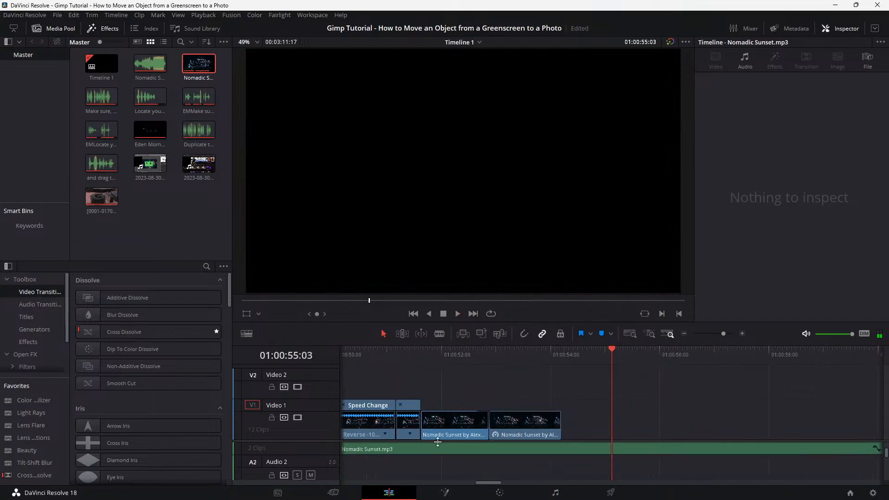
pyautogui.scroll(2, 533, 429)
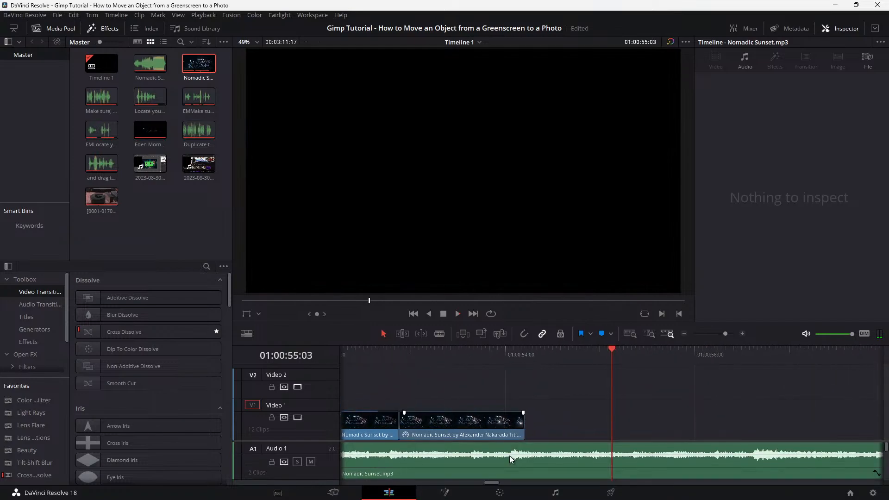
pyautogui.moveTo(522, 430); pyautogui.dragTo(513, 430)
pyautogui.click(418, 353)
pyautogui.press('space')
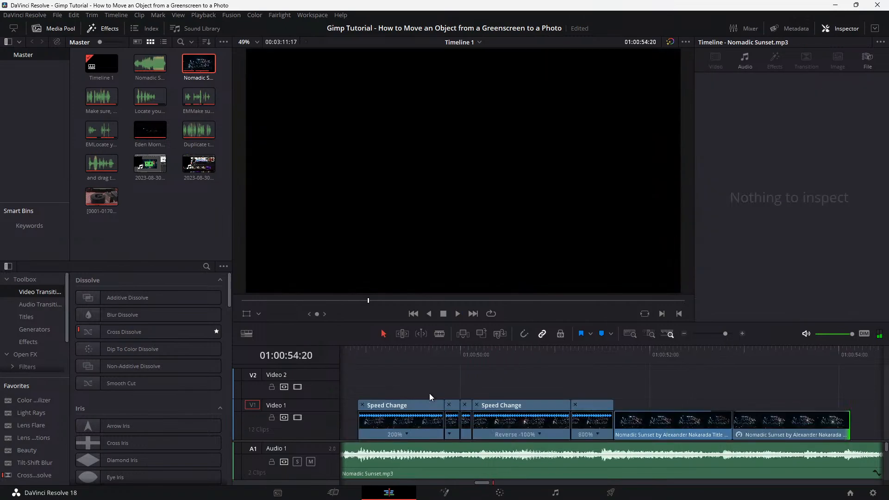
# Move the cuts on both sides of the second-to-last title clip slightly earlier and save the project
pyautogui.moveTo(614, 430); pyautogui.dragTo(606, 430)
pyautogui.moveTo(732, 425); pyautogui.dragTo(724, 425)
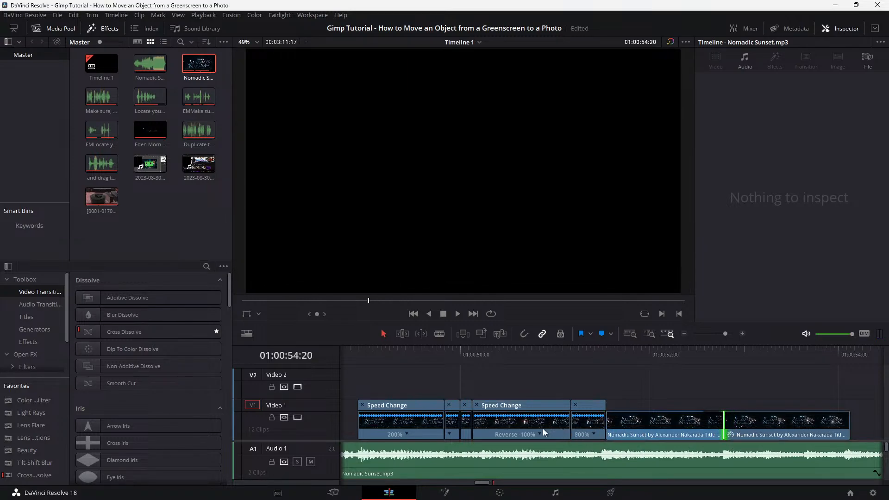
pyautogui.hotkey('ctrl', 's')
# Move the cut before the Reverse -100% clip slightly later and play back the title sequence from 01:00:48:21
pyautogui.click(424, 352)
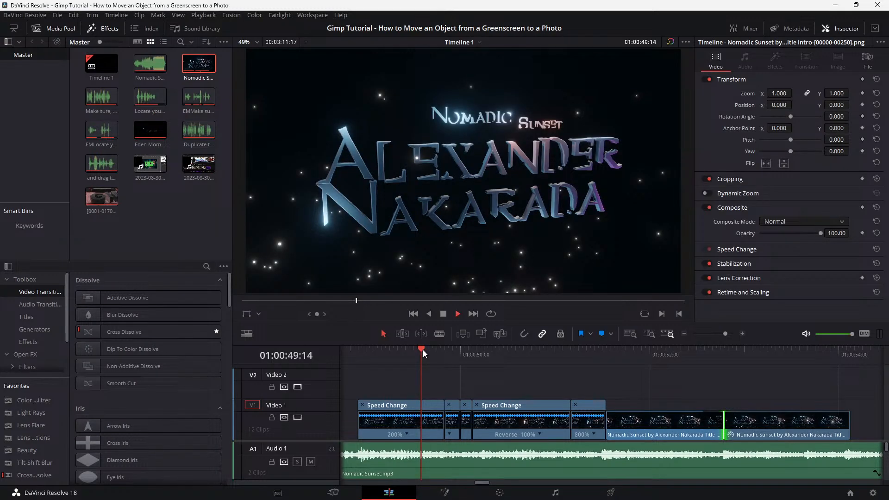
pyautogui.press('space')
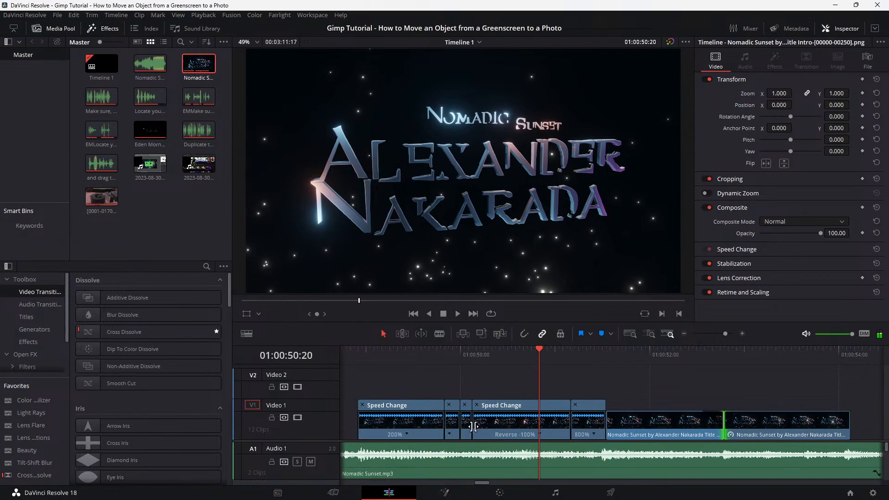
pyautogui.moveTo(476, 425); pyautogui.dragTo(487, 425)
pyautogui.click(354, 350)
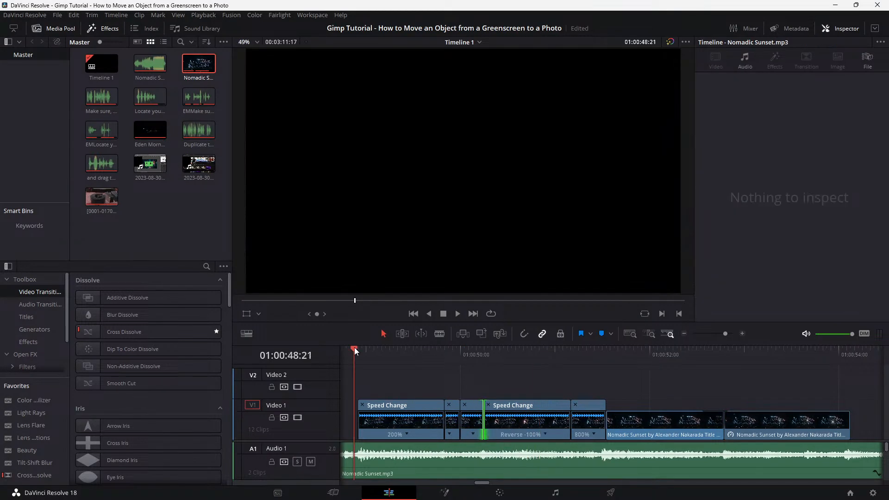
pyautogui.press('space')
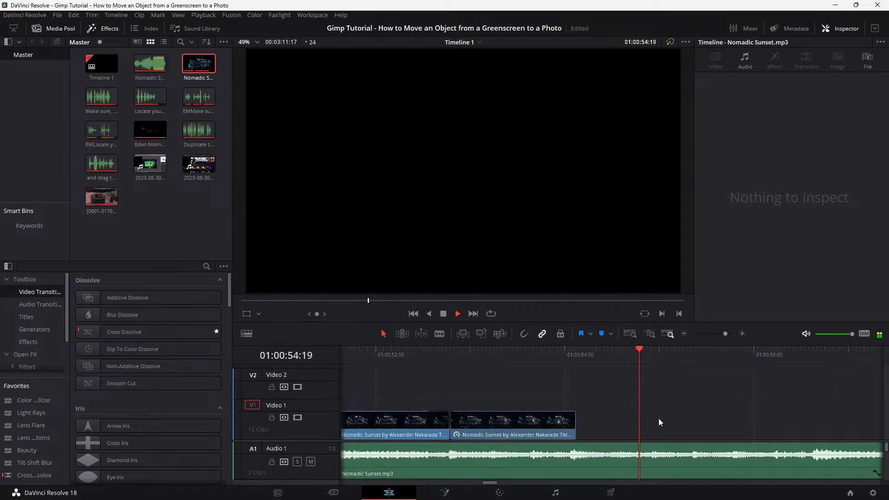
# Trim the end of the last title clip on Video 1 slightly earlier and play back the title sequence
pyautogui.press('space')
pyautogui.moveTo(574, 429); pyautogui.dragTo(570, 428)
pyautogui.hscroll(-5, 468, 406)
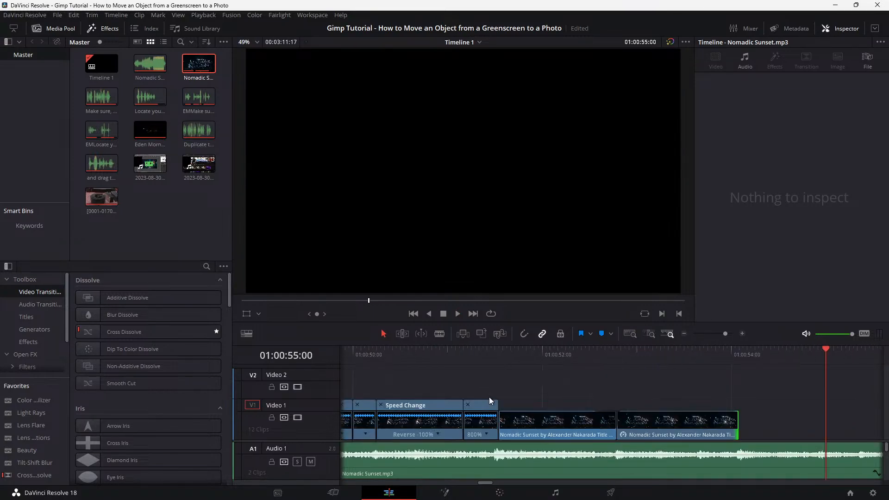
pyautogui.click(370, 355)
pyautogui.press('space')
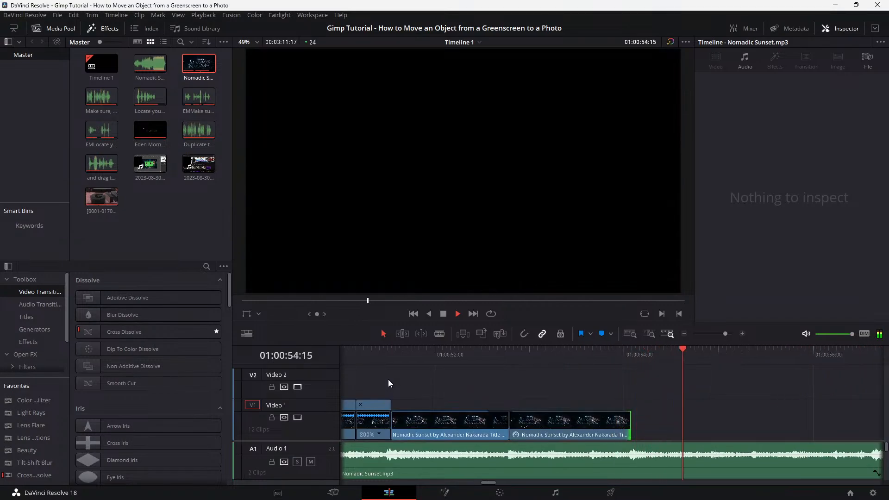
pyautogui.press('space')
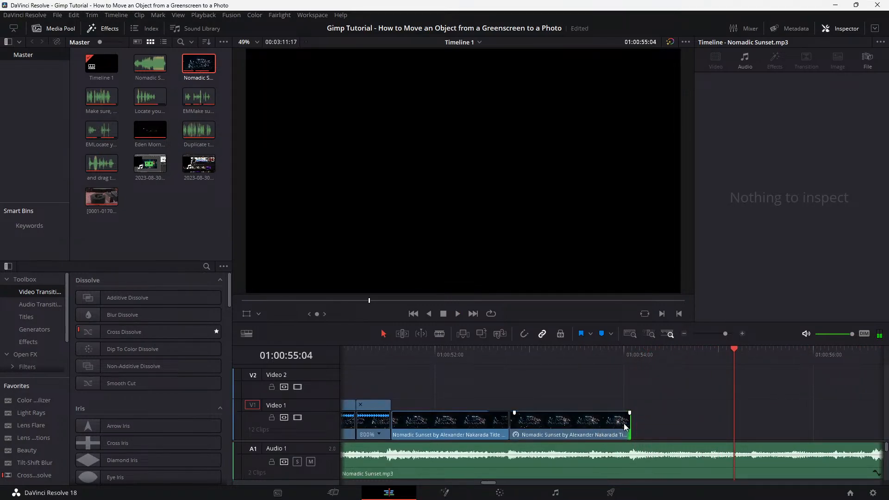
# Show the retime controls on the last title clip, try a 25% speed and play it back
pyautogui.rightClick(588, 423)
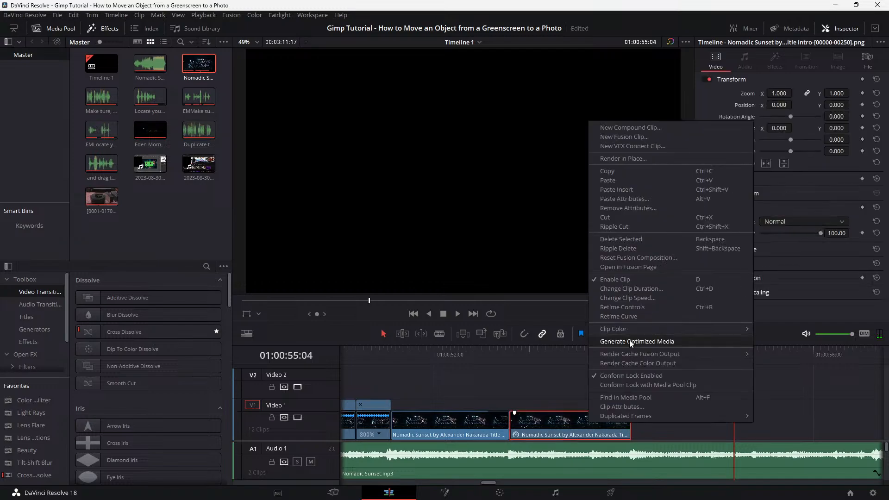
pyautogui.click(630, 308)
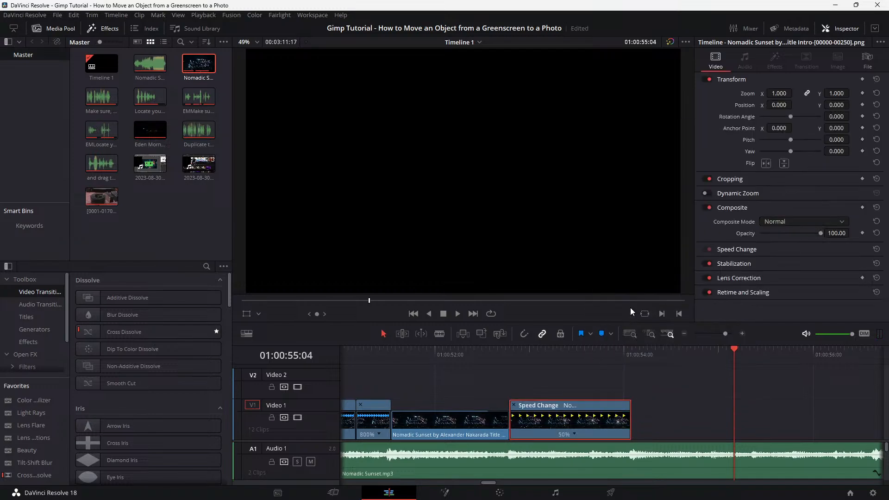
pyautogui.click(574, 435)
pyautogui.moveTo(603, 422)
pyautogui.click(654, 418)
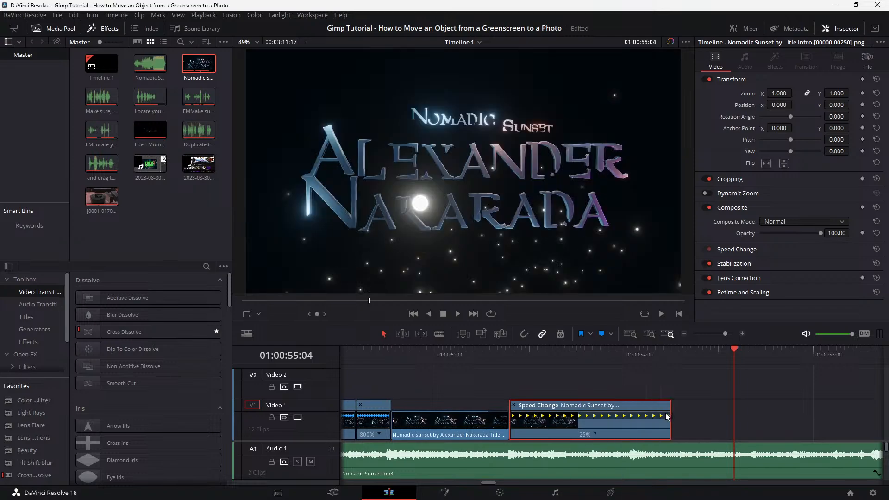
pyautogui.click(413, 352)
pyautogui.press('space')
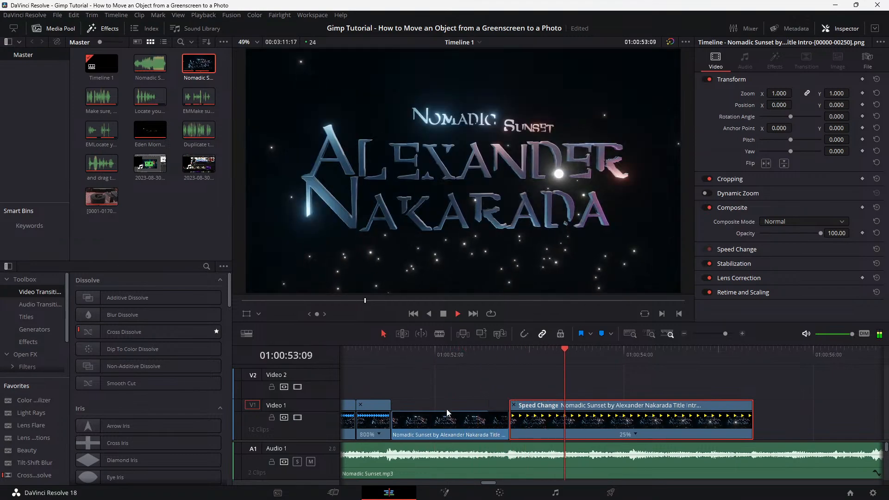
pyautogui.press('space')
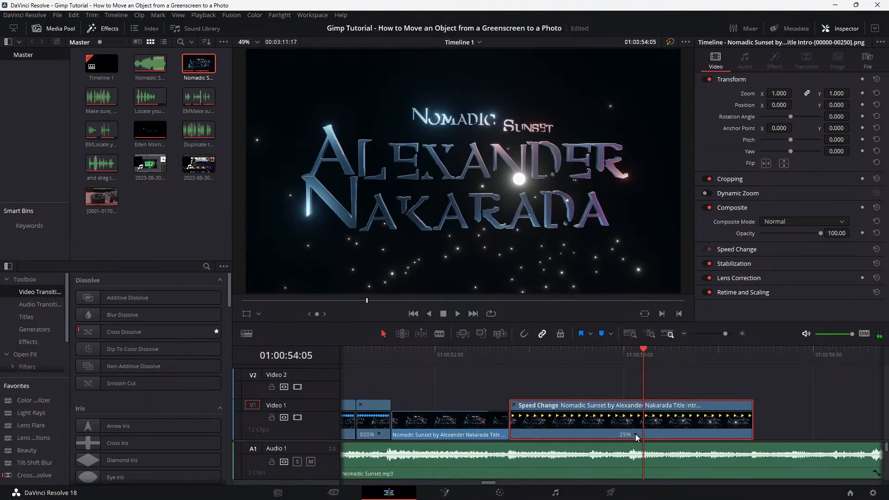
# Set the last title clip's speed to 50% again and play back the ending
pyautogui.click(635, 434)
pyautogui.moveTo(667, 422)
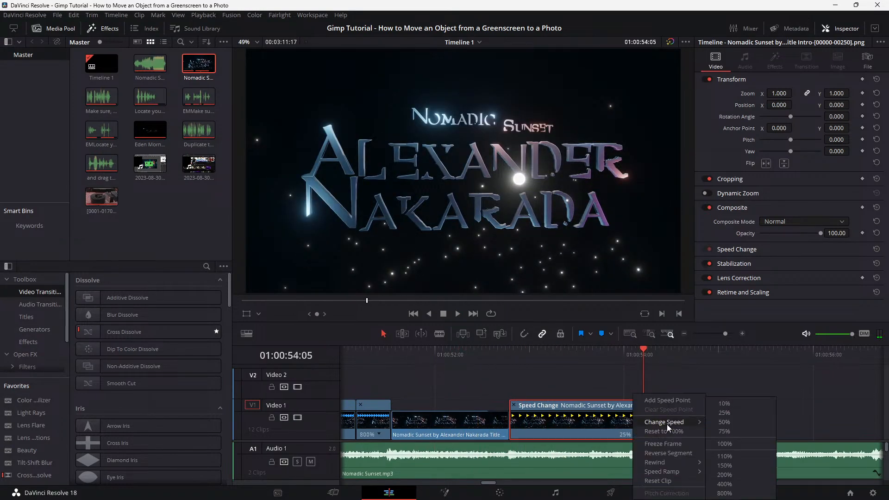
pyautogui.click(725, 422)
pyautogui.click(412, 354)
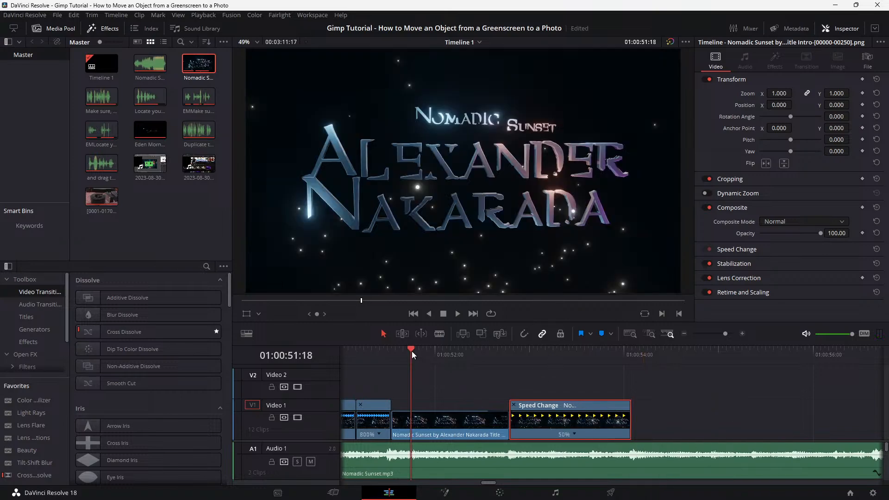
pyautogui.press('space')
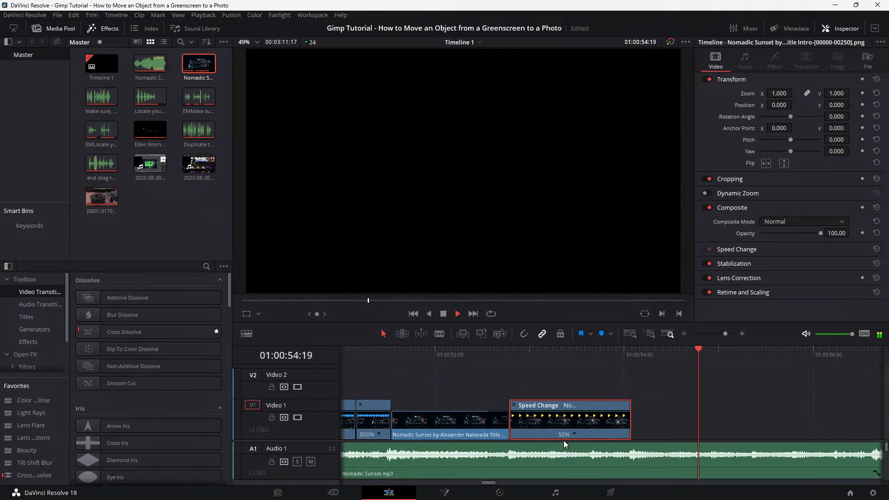
pyautogui.press('v')
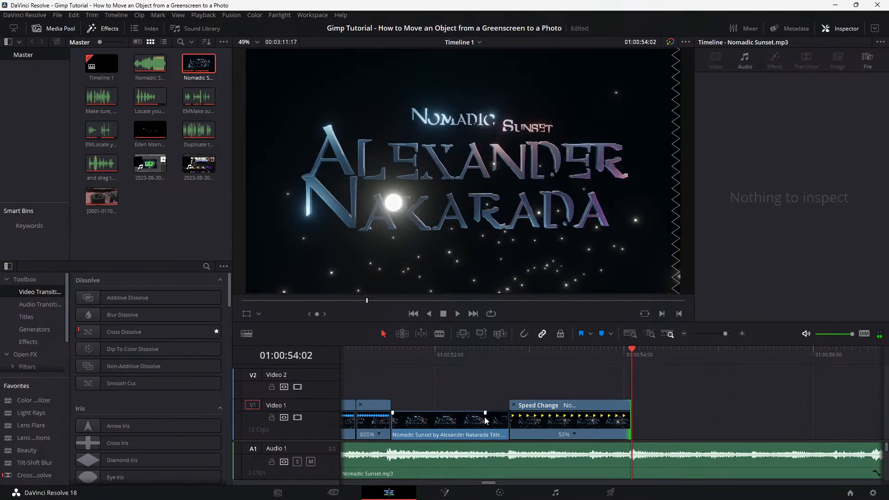
# Add a Smooth Cut transition between the last two title clips on Video 1 and play it back
pyautogui.click(157, 333)
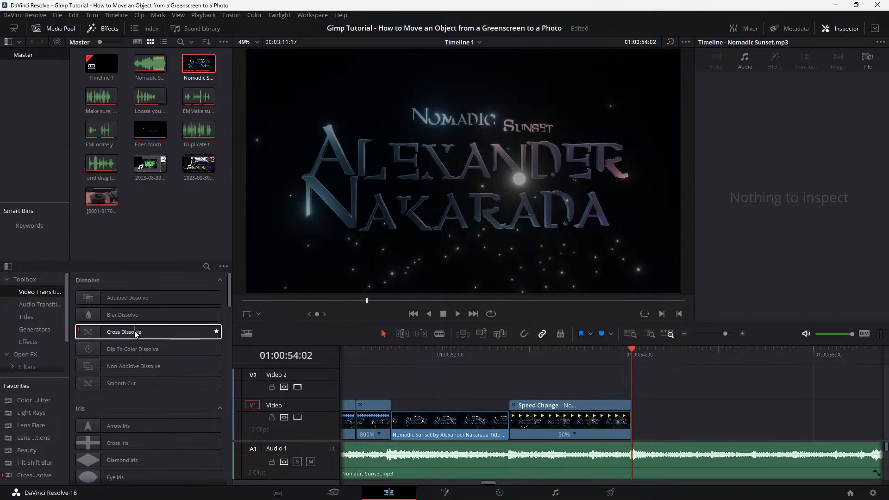
pyautogui.moveTo(121, 383); pyautogui.dragTo(511, 424)
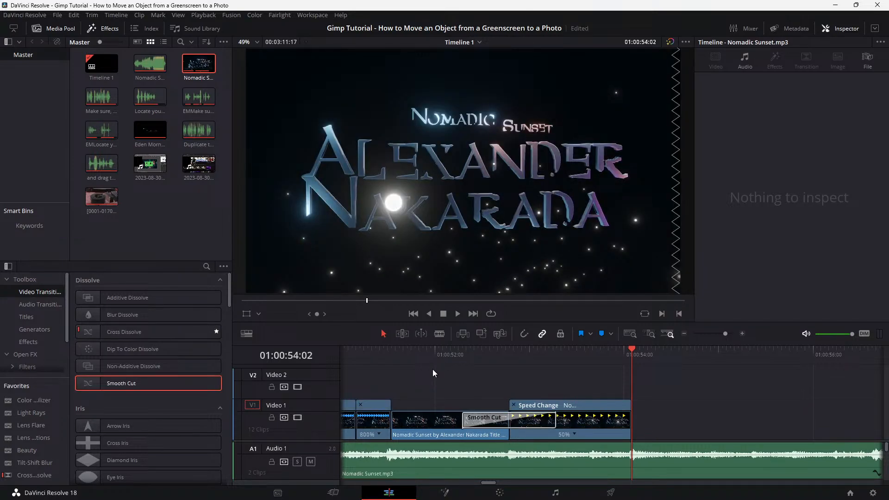
pyautogui.click(393, 353)
pyautogui.press('space')
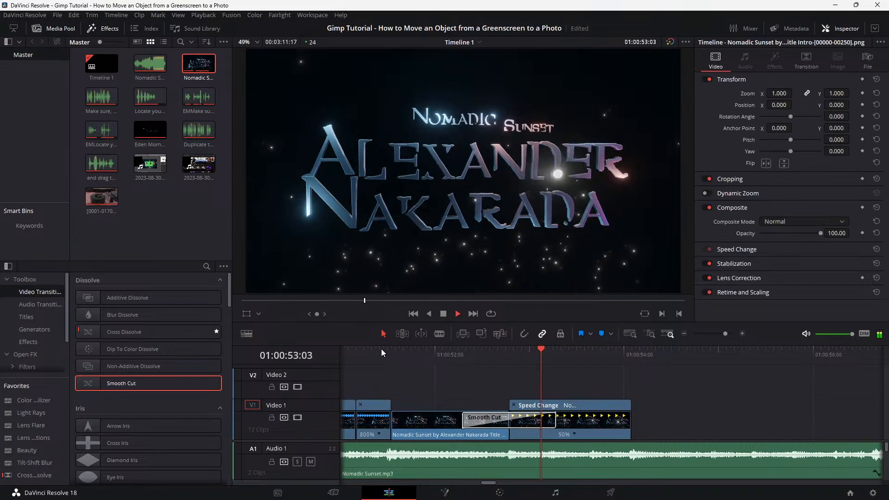
pyautogui.press('space')
pyautogui.press('space')
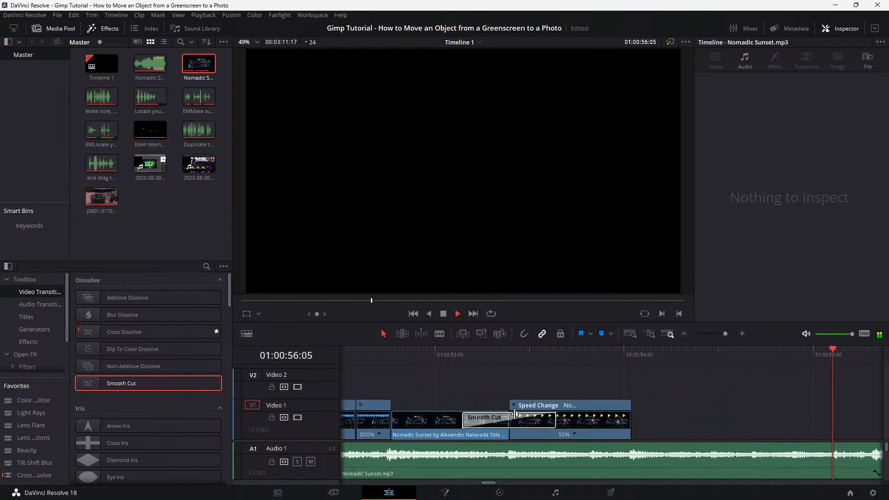
pyautogui.press('space')
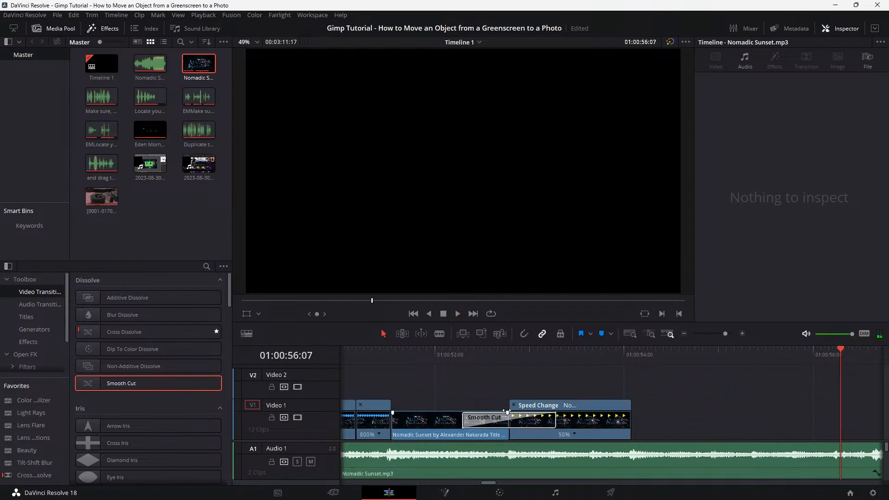
# Close the retime controls on the last title clip and play back the ending with its Smooth Cut
pyautogui.click(573, 427)
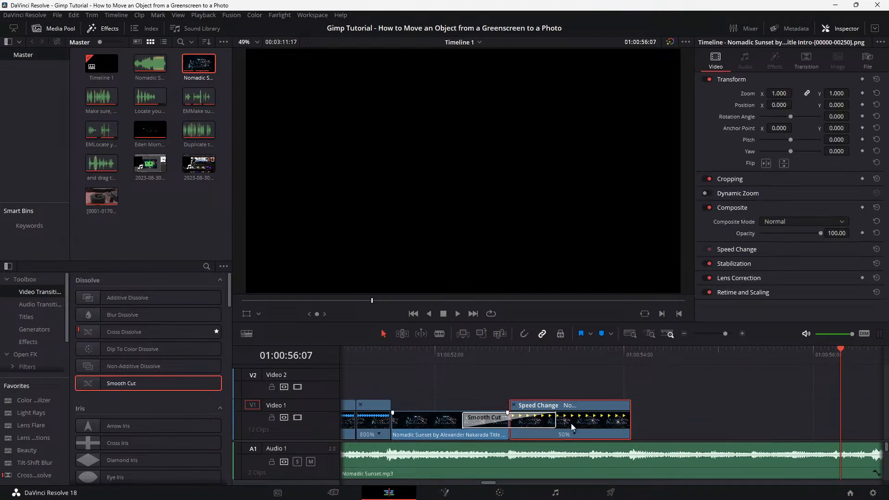
pyautogui.click(515, 406)
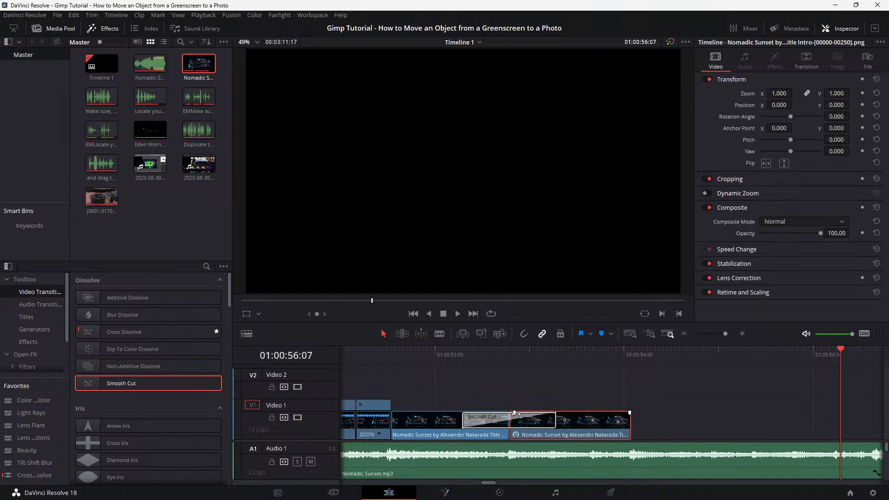
pyautogui.click(515, 414)
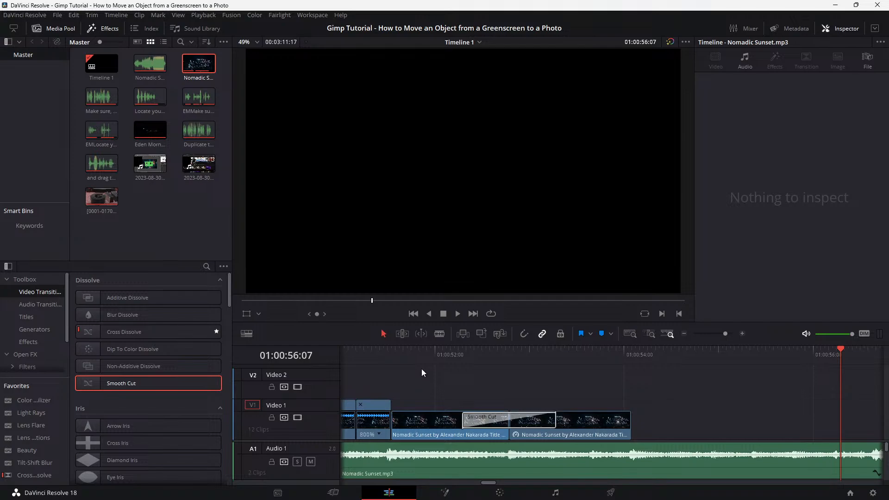
pyautogui.click(423, 356)
pyautogui.press('space')
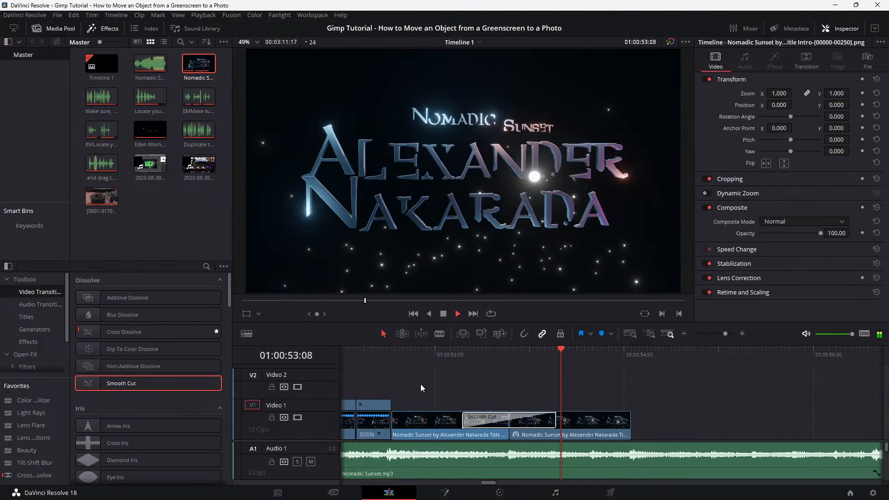
pyautogui.press('space')
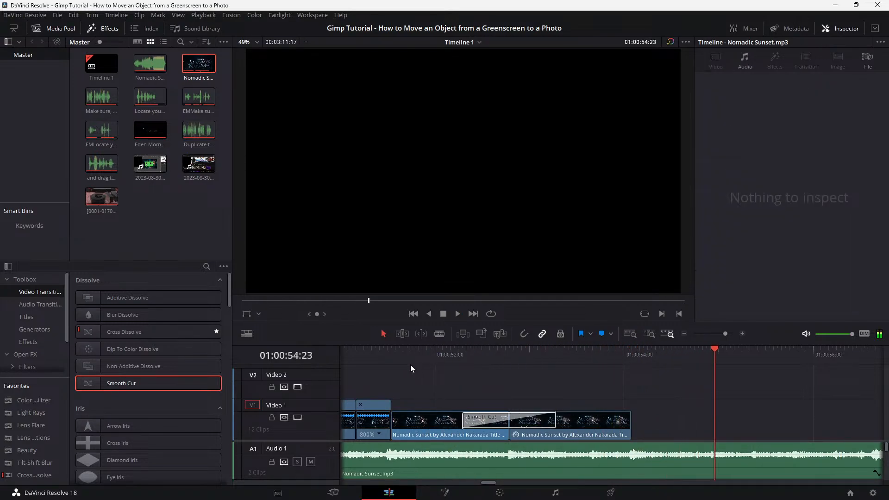
pyautogui.click(397, 356)
pyautogui.press('space')
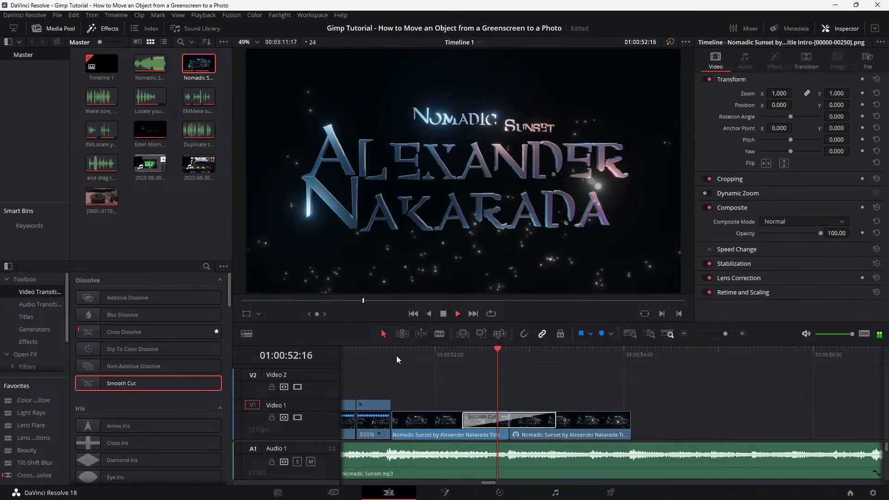
# Add Smooth Cut transitions to the five cuts from the end of the 200% clip to the end of the 800% clip
pyautogui.hscroll(-3, 398, 355)
pyautogui.hscroll(-4, 400, 356)
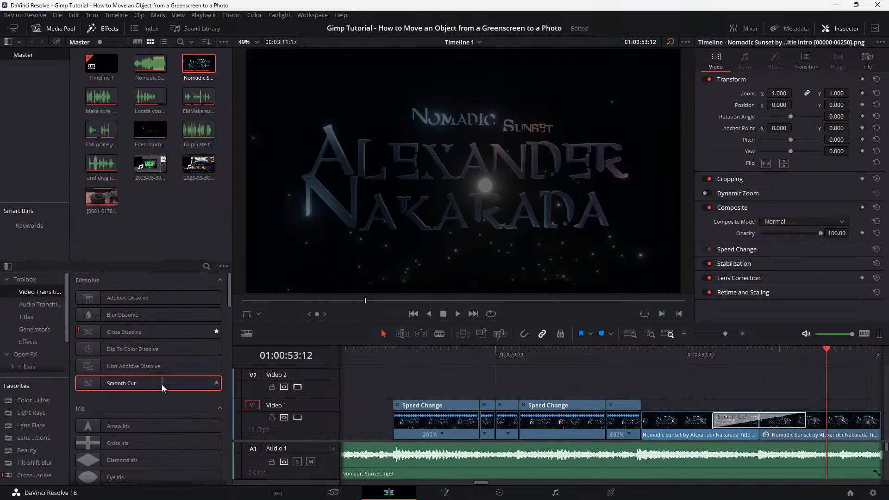
pyautogui.moveTo(162, 385); pyautogui.dragTo(460, 419)
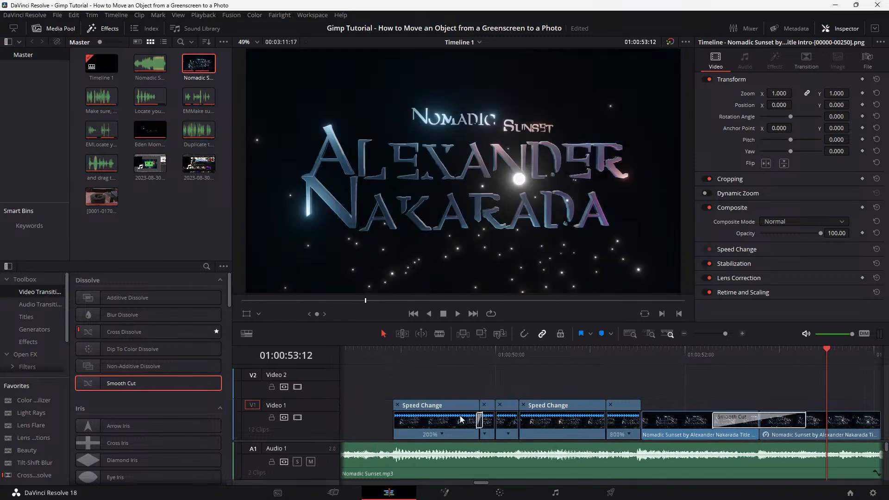
pyautogui.moveTo(158, 382); pyautogui.dragTo(496, 420)
pyautogui.moveTo(161, 390); pyautogui.dragTo(516, 421)
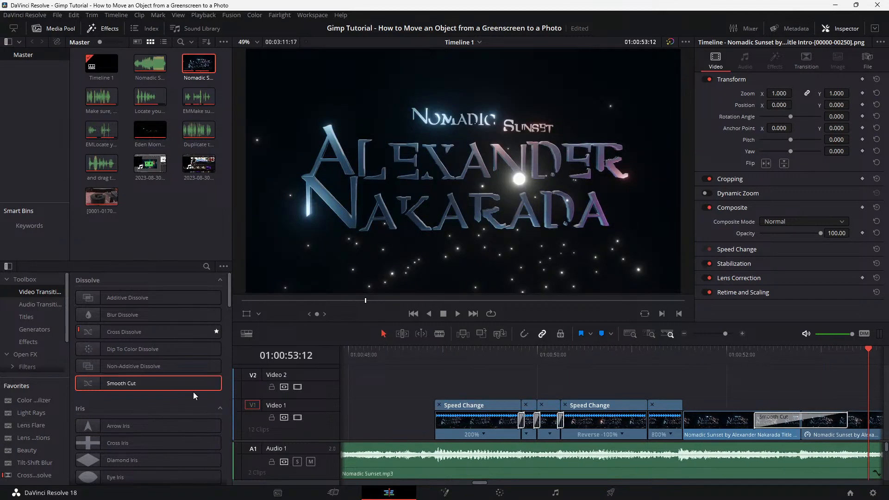
pyautogui.moveTo(153, 379); pyautogui.dragTo(684, 422)
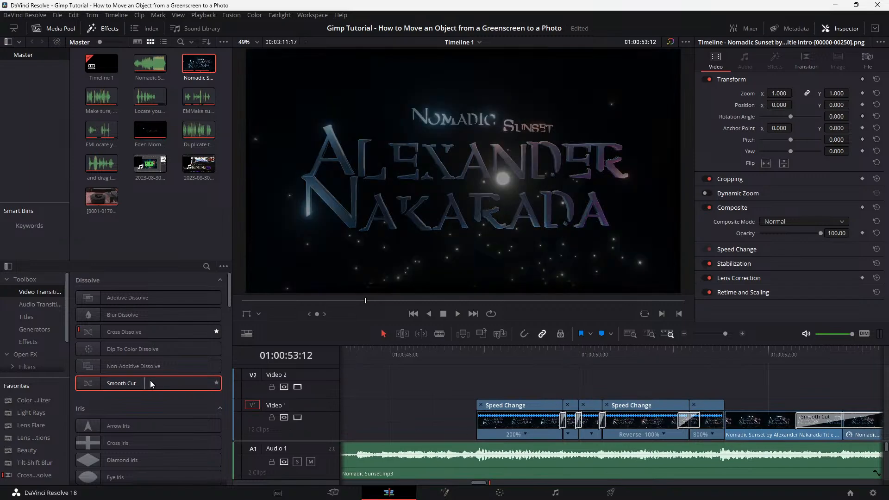
pyautogui.moveTo(150, 383); pyautogui.dragTo(724, 423)
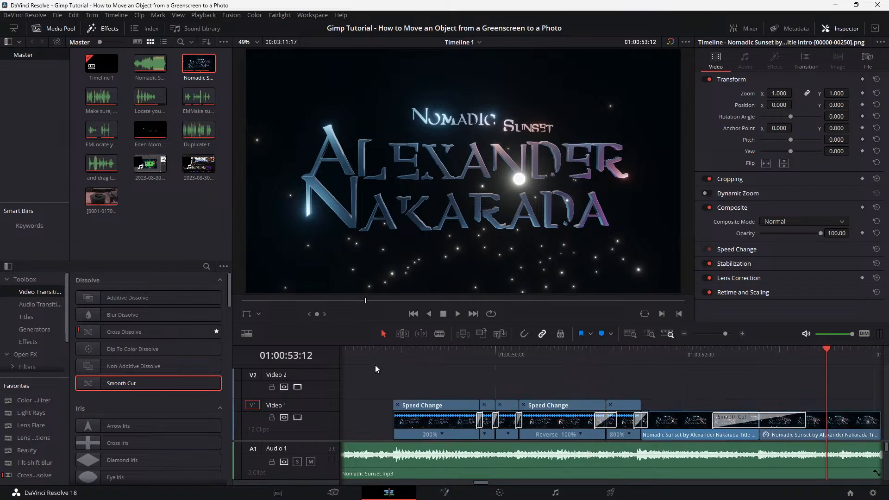
# Play back the title sequence twice from just before the 200% clip to check the Smooth Cut transitions
pyautogui.click(355, 352)
pyautogui.press('space')
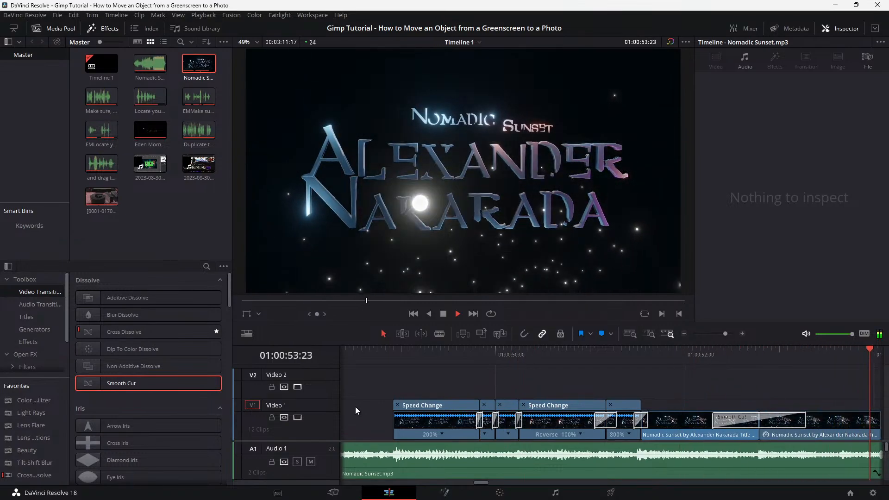
pyautogui.press('space')
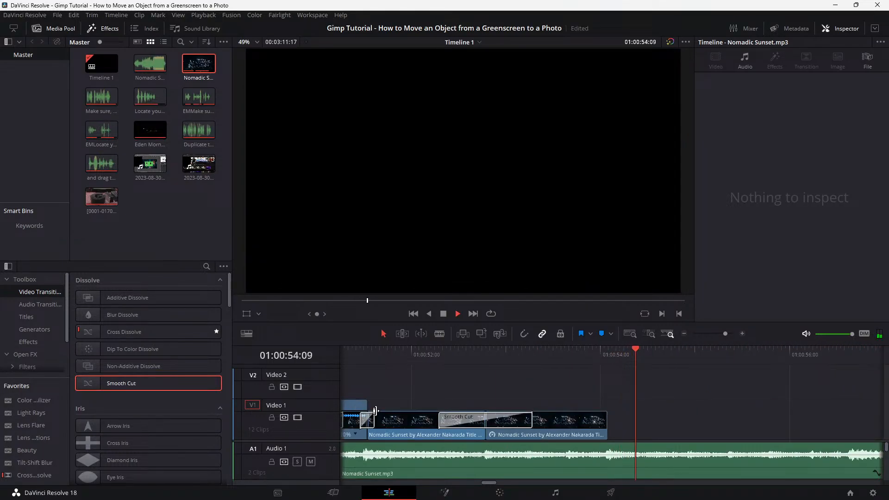
pyautogui.scroll(-1, 460, 395)
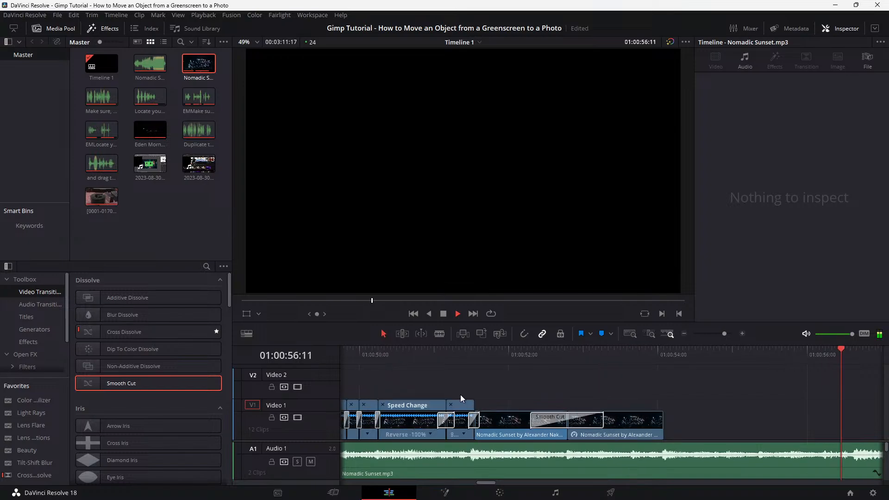
pyautogui.hscroll(3, 462, 393)
pyautogui.press('space')
pyautogui.hscroll(-3, 462, 394)
pyautogui.hscroll(-3, 454, 383)
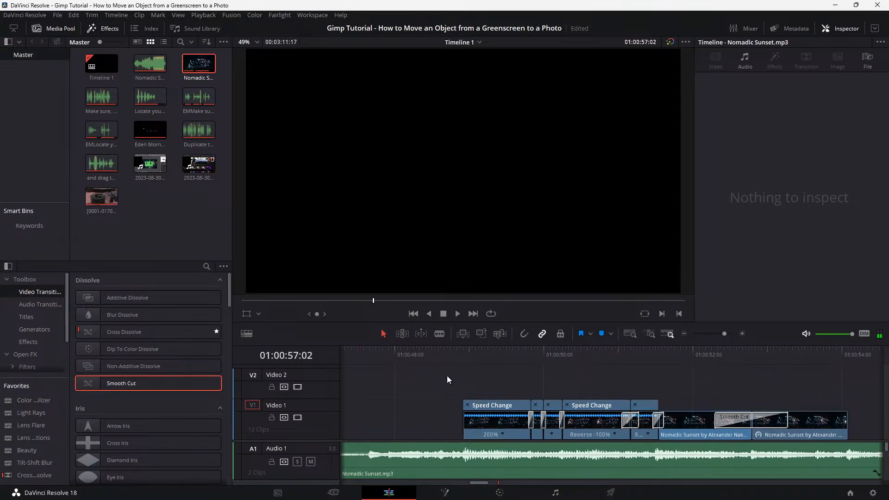
pyautogui.click(432, 351)
pyautogui.press('space')
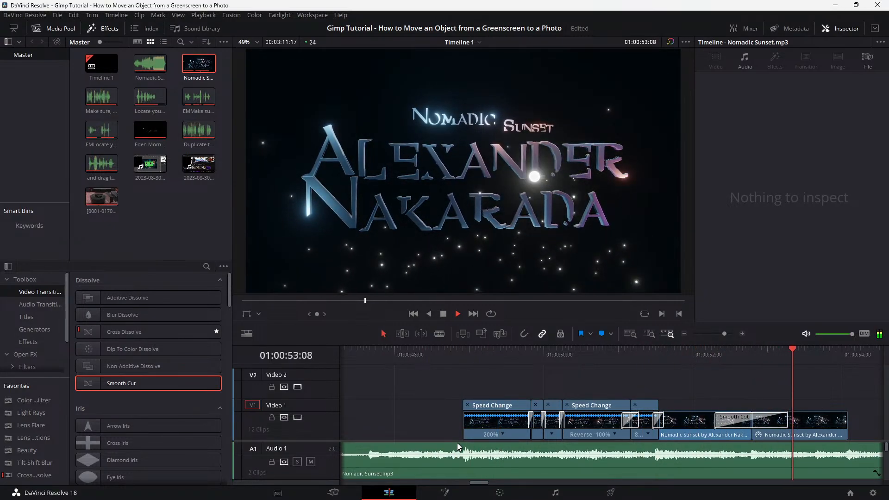
pyautogui.press('space')
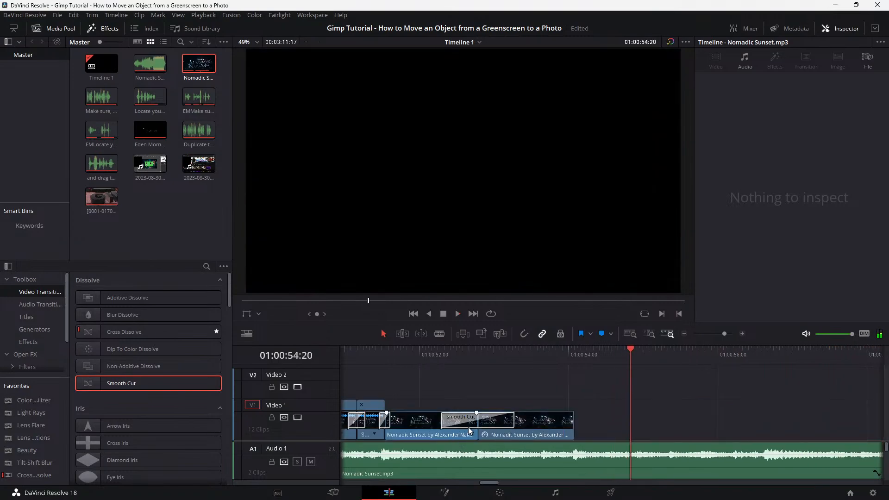
pyautogui.scroll(-4, 468, 427)
pyautogui.scroll(-2, 468, 427)
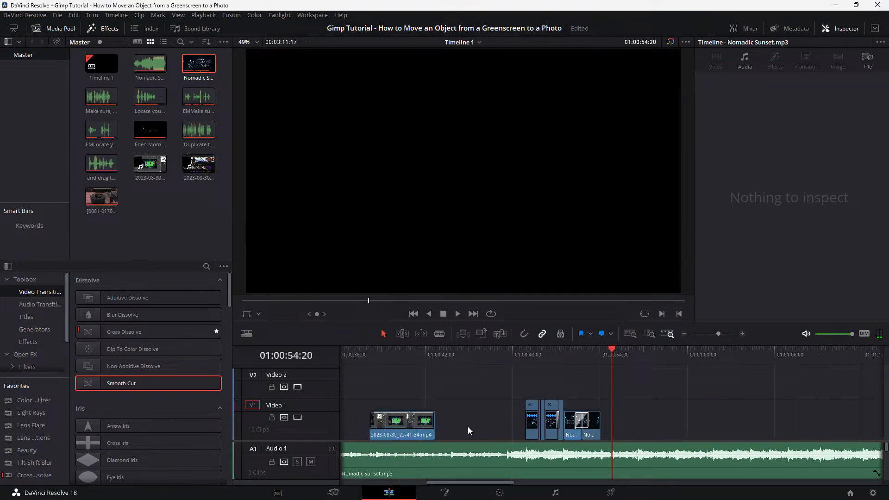
# Play back the timeline twice from its start to check the edit against the music
pyautogui.press('Home')
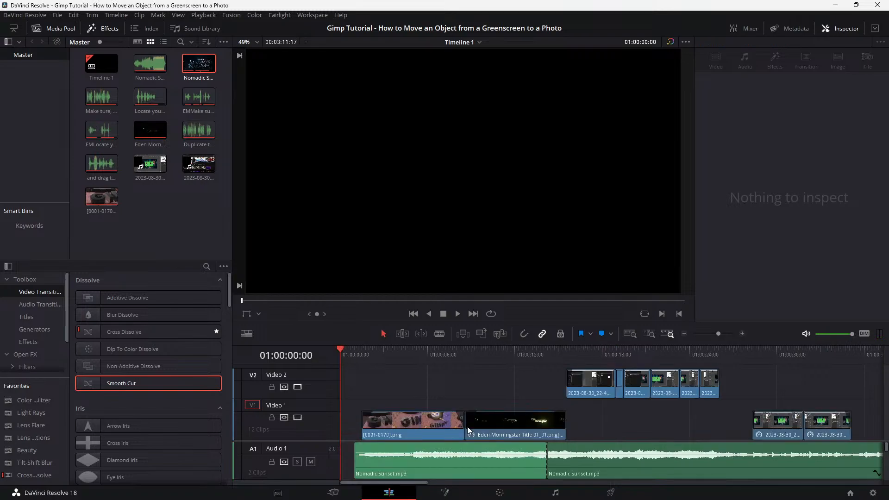
pyautogui.press('space')
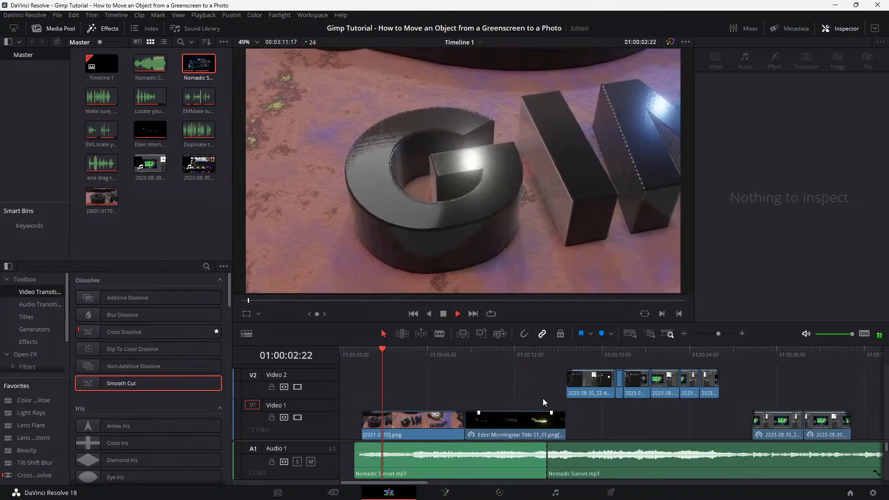
pyautogui.scroll(-2, 545, 396)
pyautogui.scroll(-1, 544, 397)
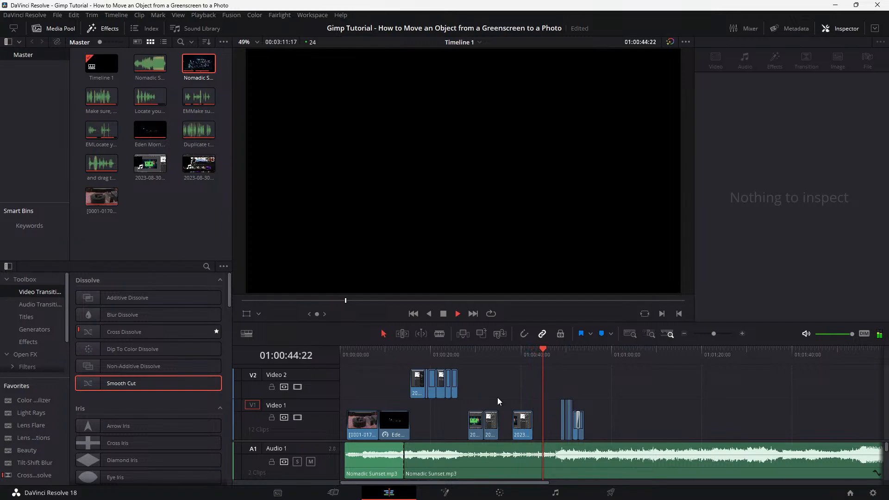
pyautogui.press('Home')
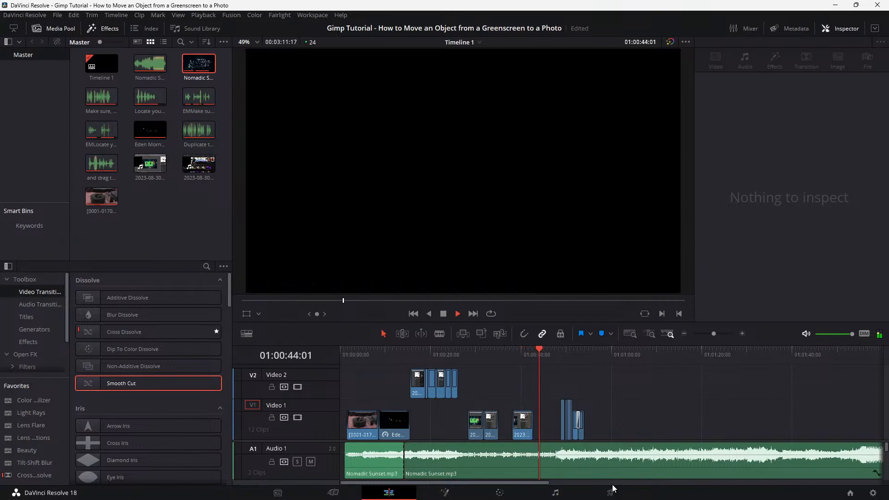
pyautogui.press('space')
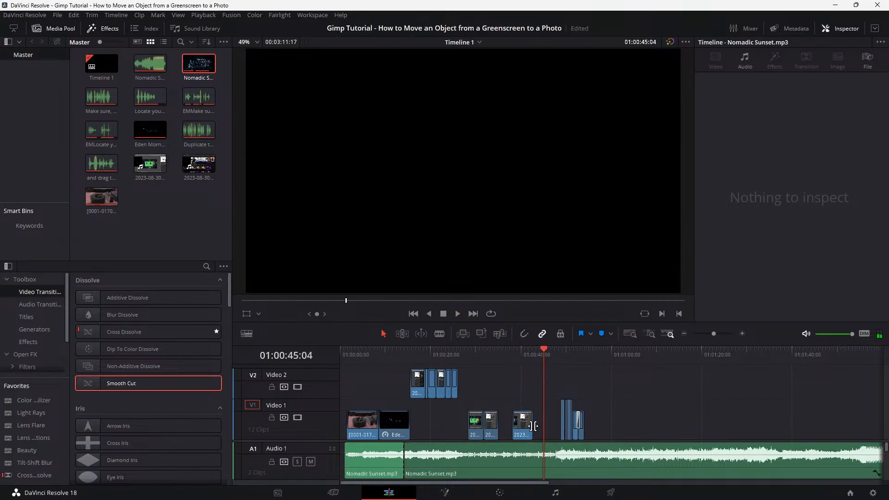
# Extend the end of the last 2023-08-30_22-41-34.mp4 clip on Video 1 to about 01:00:44:00 and play it back
pyautogui.moveTo(530, 426); pyautogui.dragTo(536, 426)
pyautogui.click(500, 352)
pyautogui.press('space')
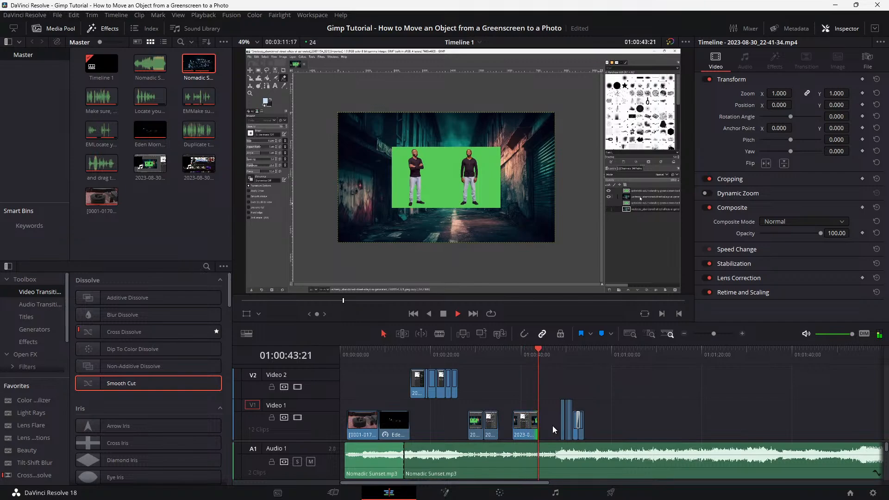
# Trim the end of that screen-recording clip slightly to about 01:00:43:19 and play on through the title sequence
pyautogui.scroll(2, 547, 432)
pyautogui.scroll(4, 547, 432)
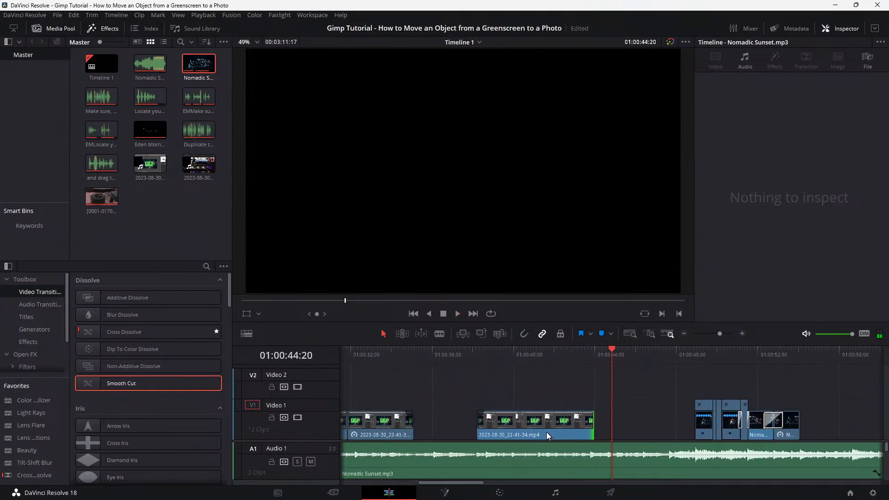
pyautogui.moveTo(567, 429); pyautogui.dragTo(560, 430)
pyautogui.click(543, 354)
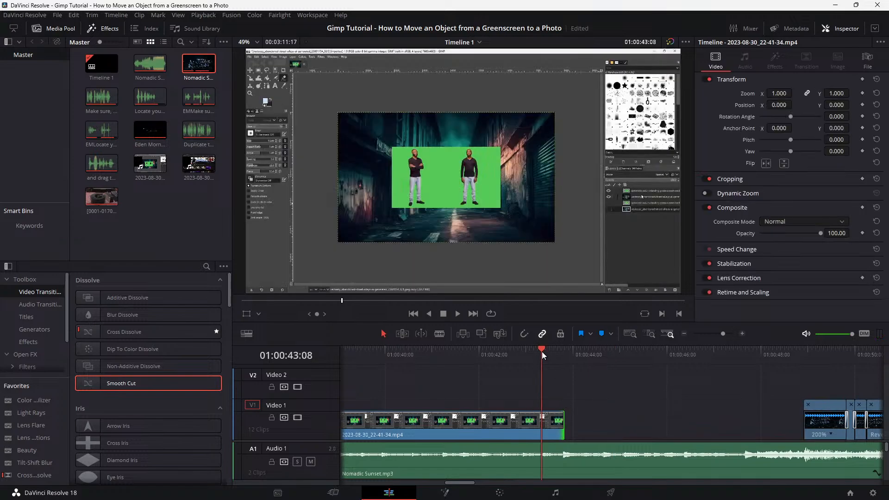
pyautogui.press('space')
pyautogui.scroll(-5, 549, 394)
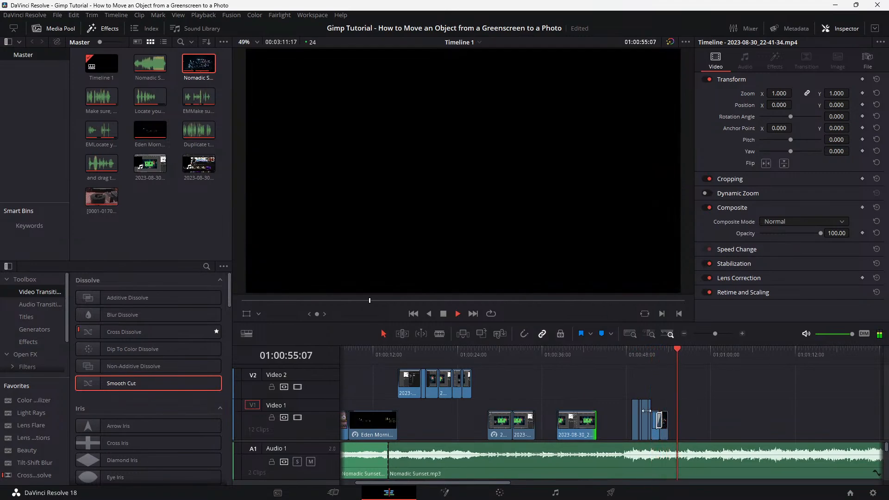
pyautogui.click(616, 348)
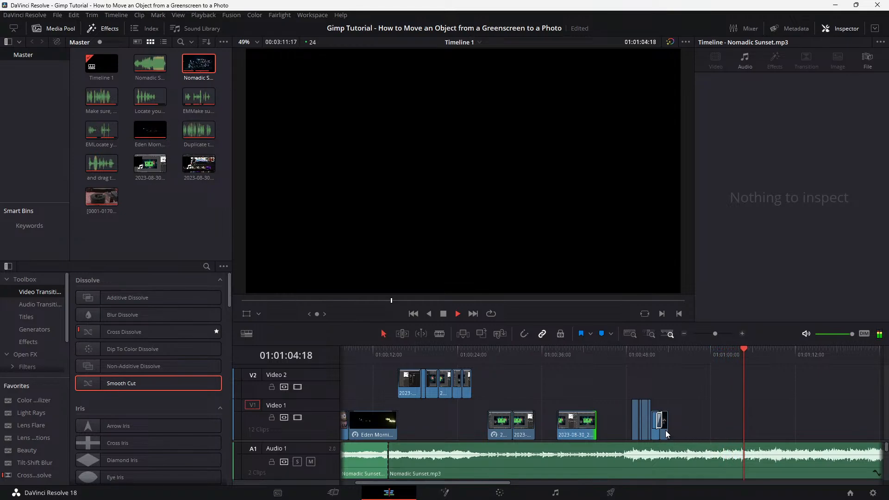
# Play back the whole edit from the timeline start to just past the title sequence
pyautogui.press('Home')
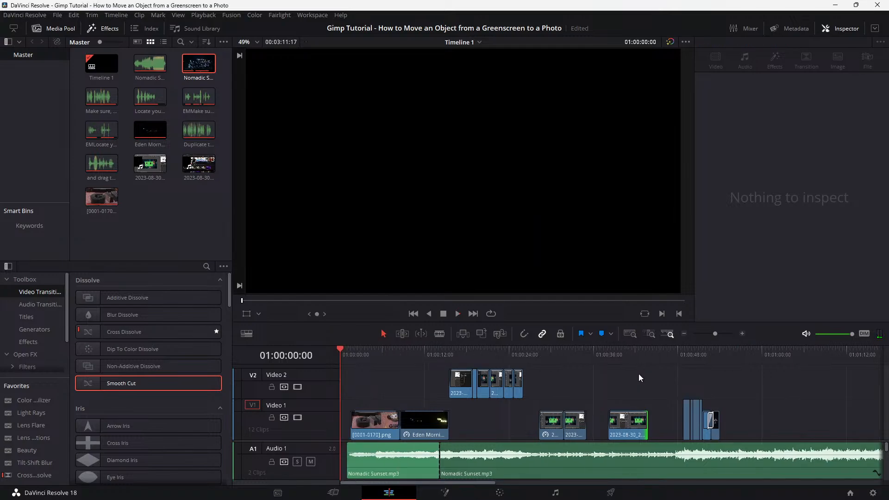
pyautogui.press('space')
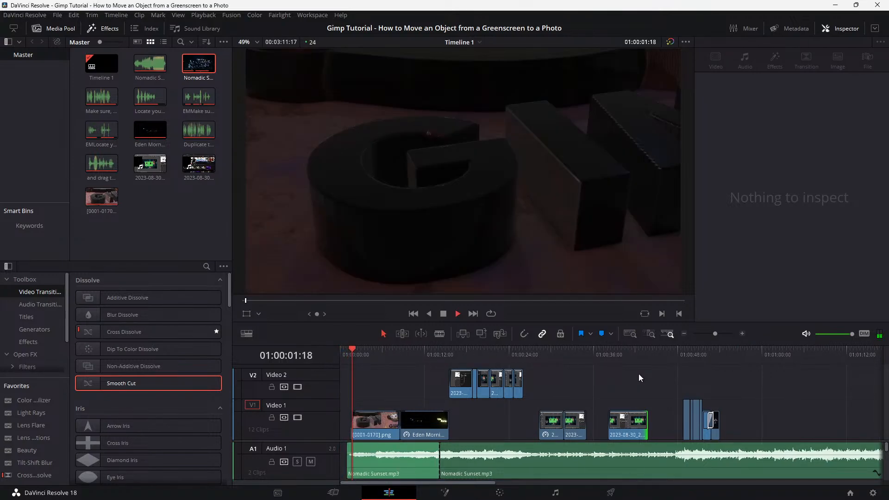
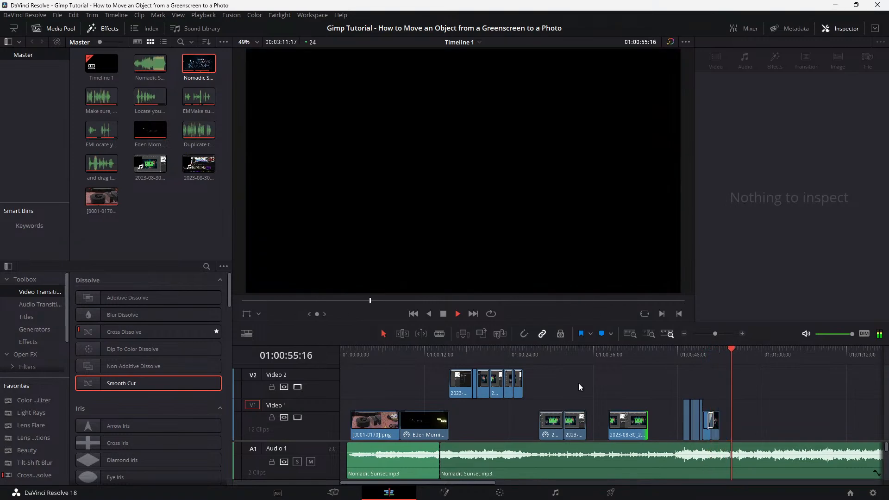
pyautogui.click(741, 420)
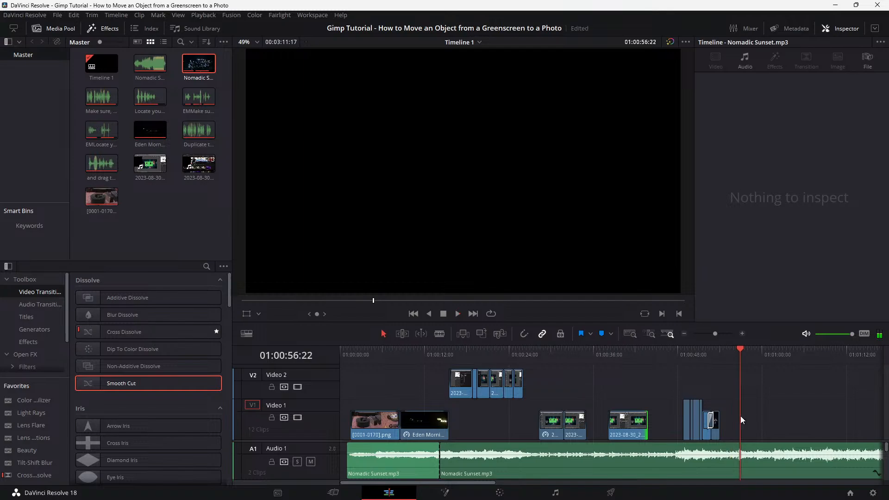
# Add a Brightness Flash transition to the end of the last title clip on Video 1 and play it back
pyautogui.scroll(4, 718, 423)
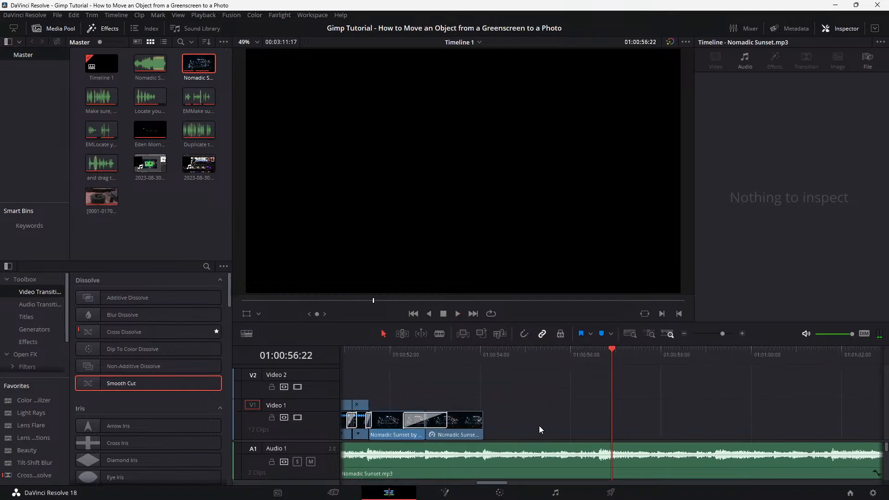
pyautogui.hscroll(-4, 500, 425)
pyautogui.scroll(2, 581, 423)
pyautogui.hscroll(-3, 385, 430)
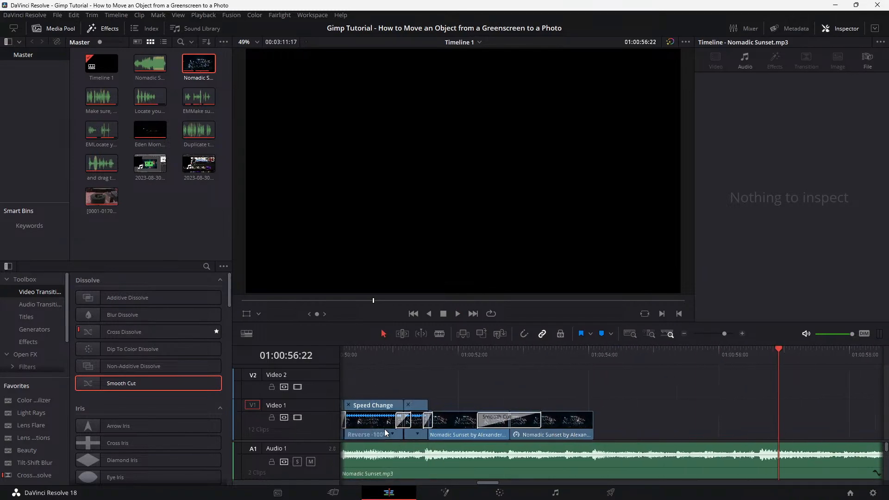
pyautogui.scroll(-10, 166, 383)
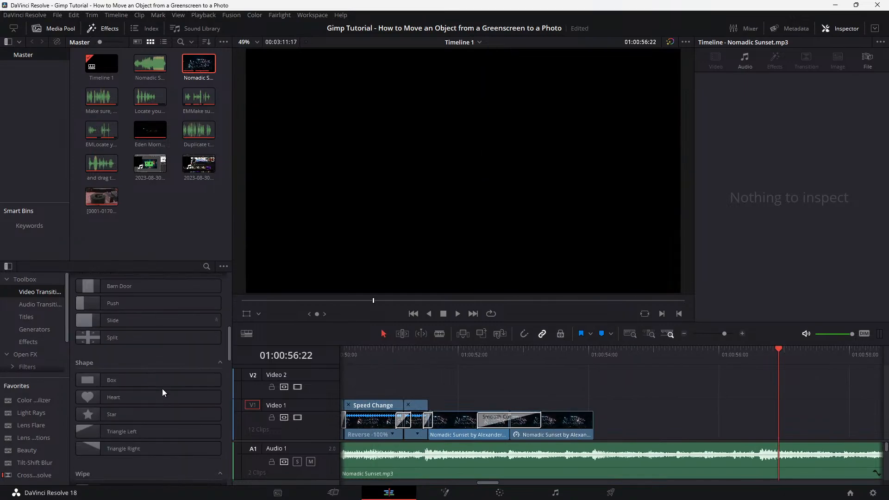
pyautogui.scroll(3, 162, 388)
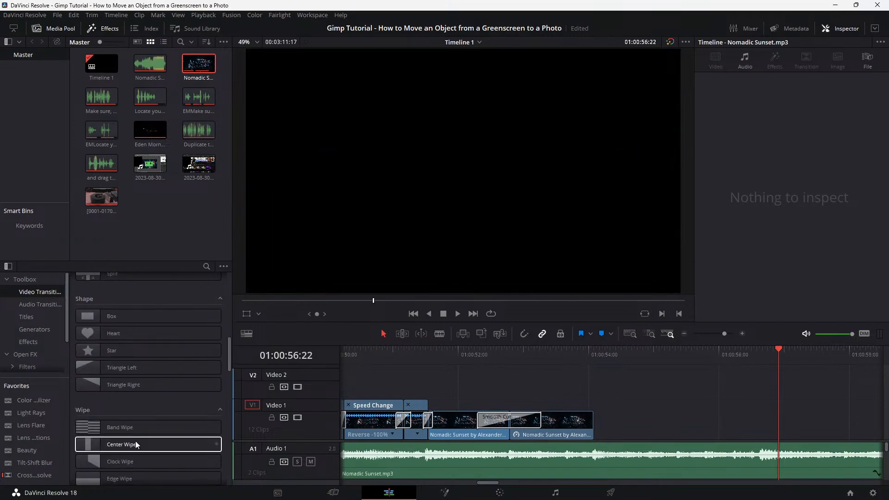
pyautogui.scroll(-4, 135, 441)
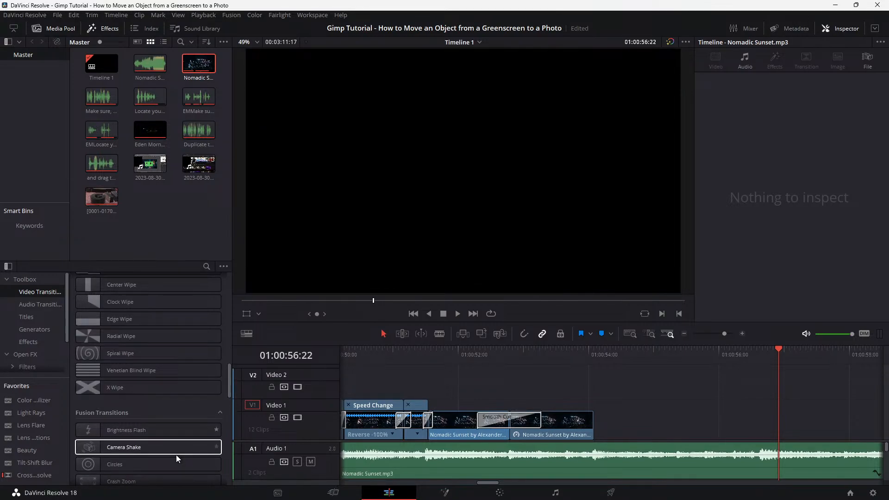
pyautogui.scroll(-3, 176, 455)
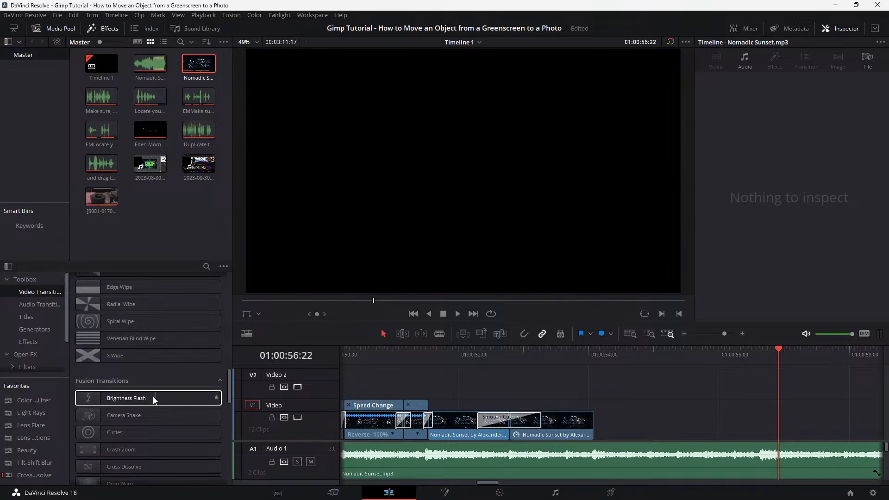
pyautogui.moveTo(138, 396); pyautogui.dragTo(582, 424)
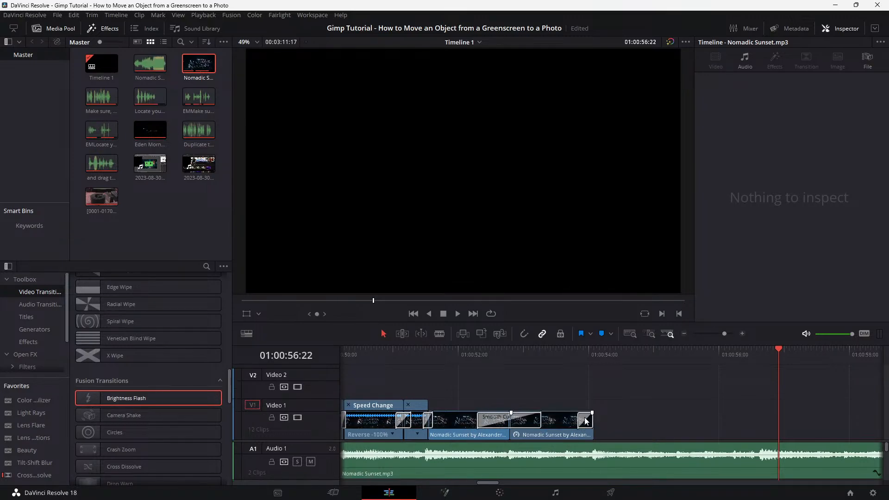
pyautogui.click(572, 355)
pyautogui.press('space')
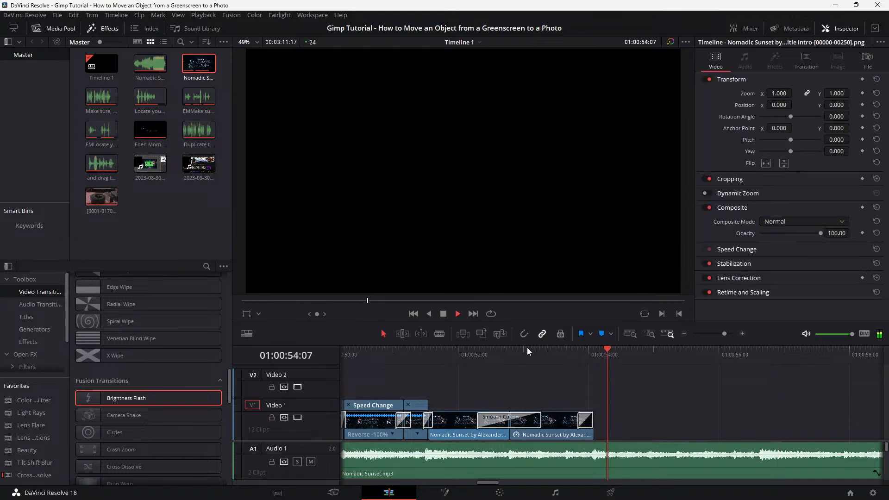
pyautogui.press('space')
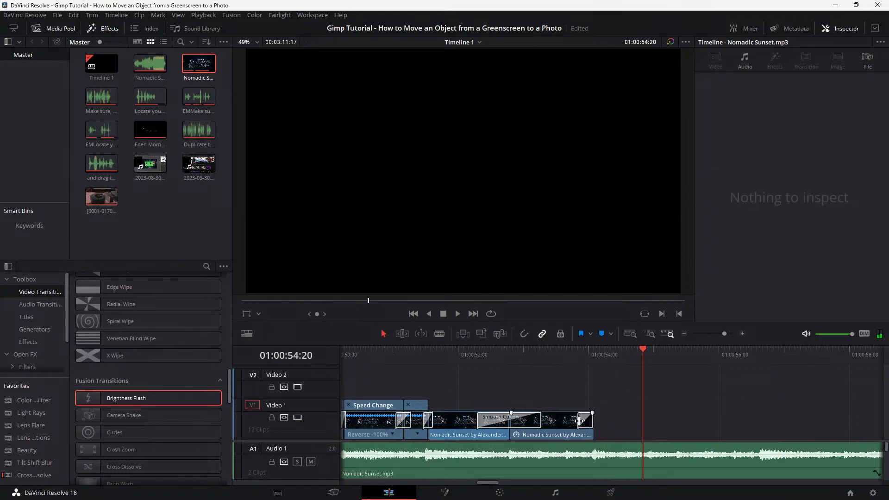
# Shorten the ending Brightness Flash transition to 5 frames and play back the title ending
pyautogui.click(582, 421)
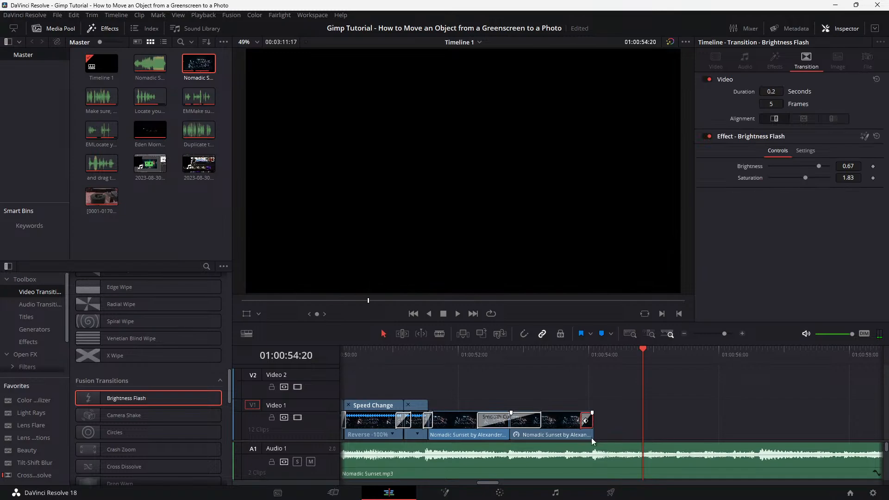
pyautogui.click(572, 350)
pyautogui.press('space')
pyautogui.click(518, 353)
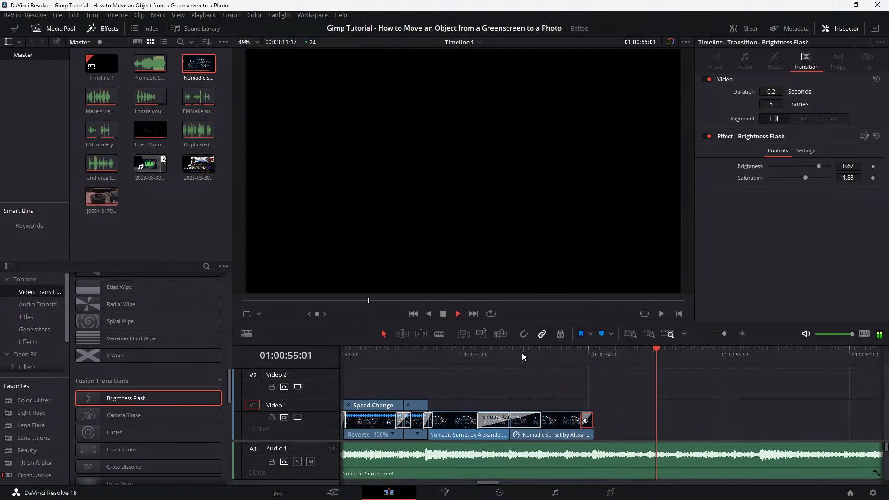
pyautogui.press('space')
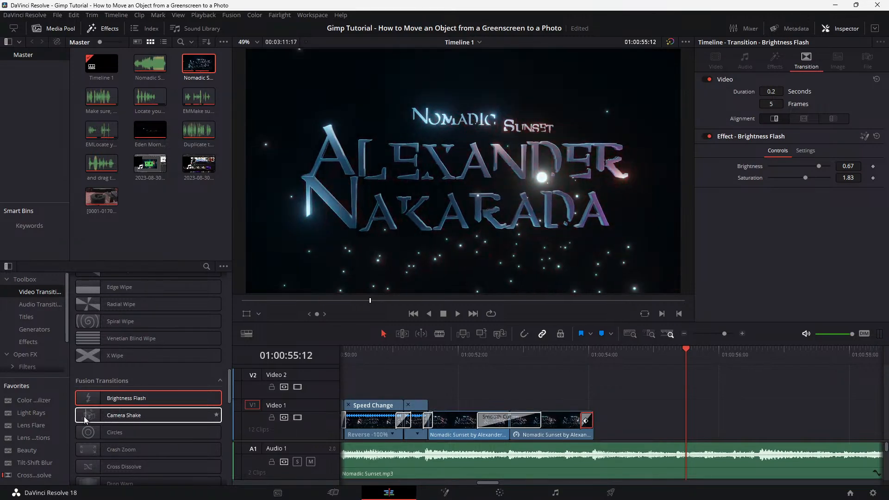
# Replace the Brightness Flash at the end of the last title clip with Camera Shake and play back the ending repeatedly
pyautogui.moveTo(82, 416); pyautogui.dragTo(587, 422)
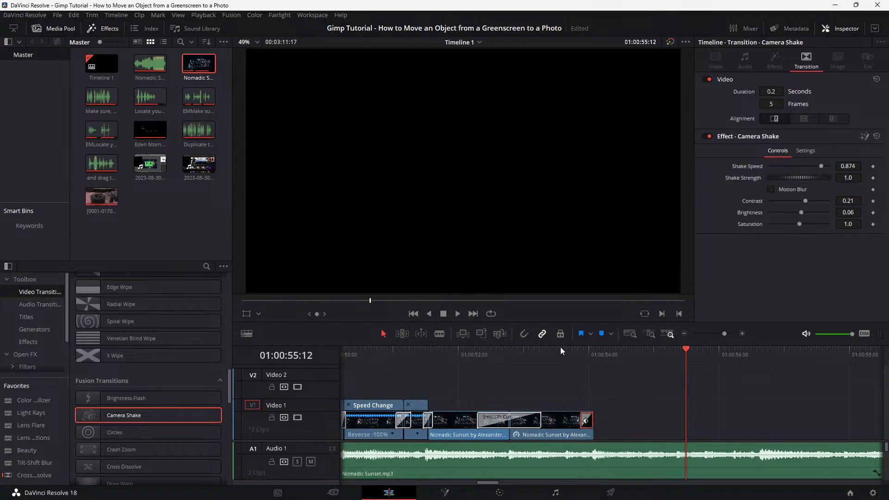
pyautogui.click(558, 351)
pyautogui.press('space')
pyautogui.press('space')
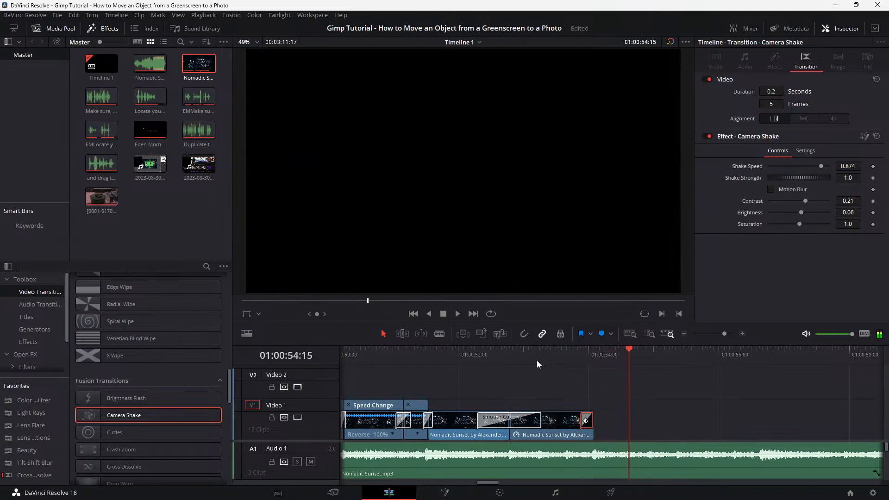
pyautogui.click(543, 353)
pyautogui.press('space')
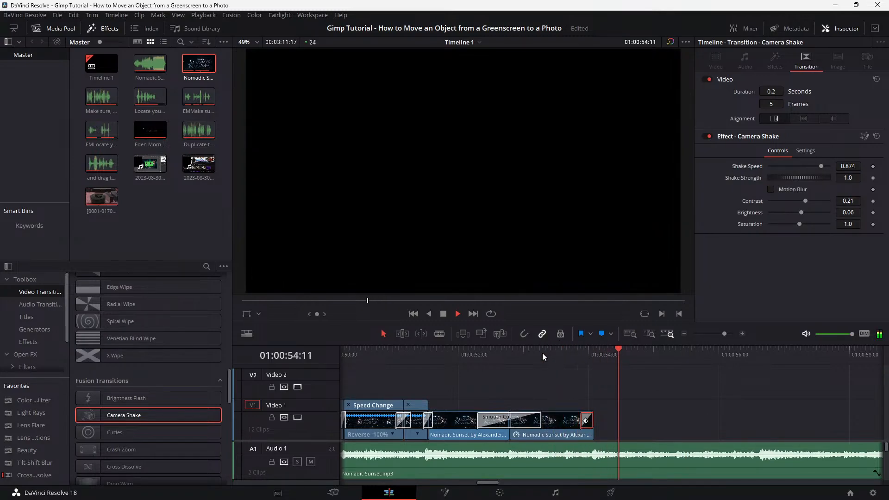
pyautogui.click(543, 353)
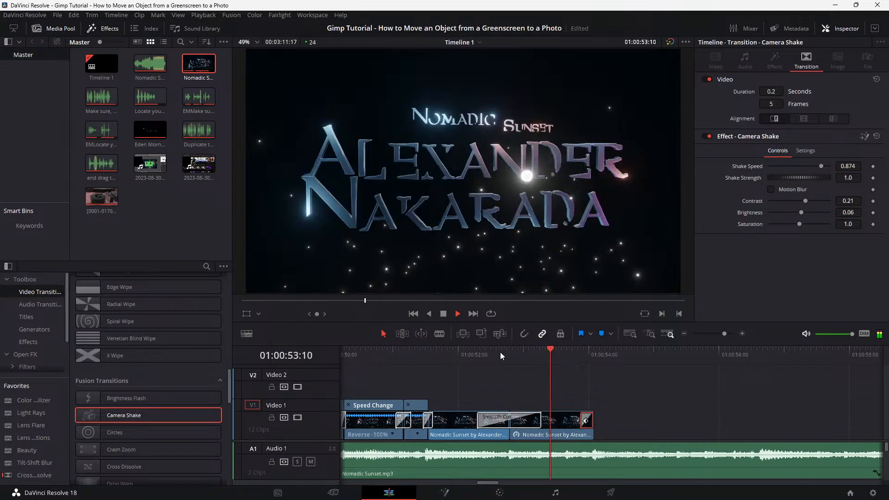
pyautogui.press('space')
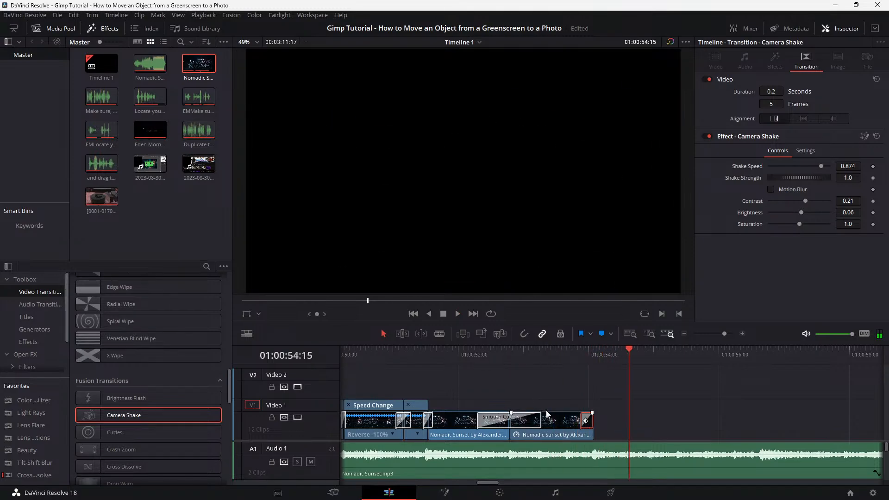
pyautogui.click(408, 350)
pyautogui.press('space')
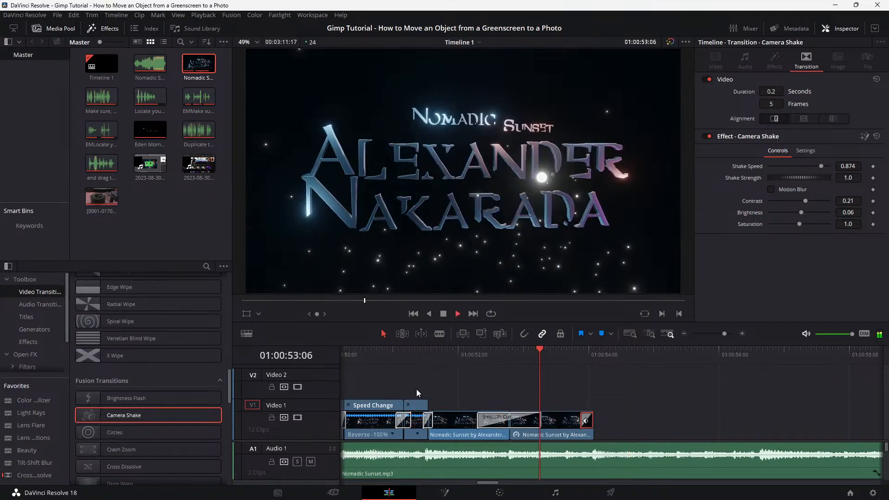
pyautogui.press('space')
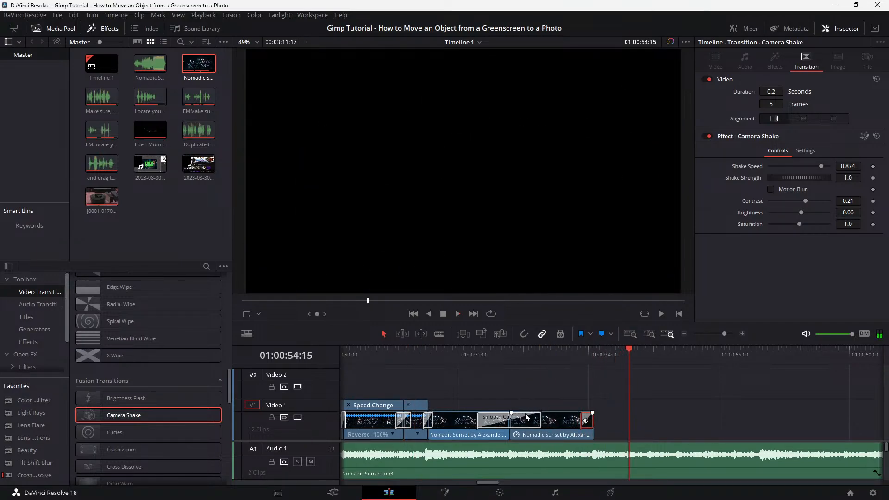
# Replace the Smooth Cut between the last two title clips on Video 1 with a Camera Shake transition
pyautogui.moveTo(168, 415); pyautogui.dragTo(573, 422)
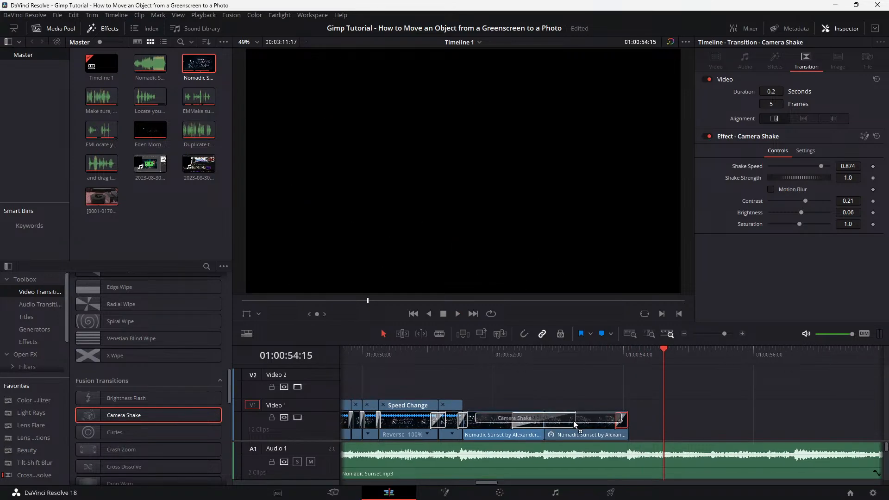
pyautogui.moveTo(574, 424); pyautogui.dragTo(549, 421)
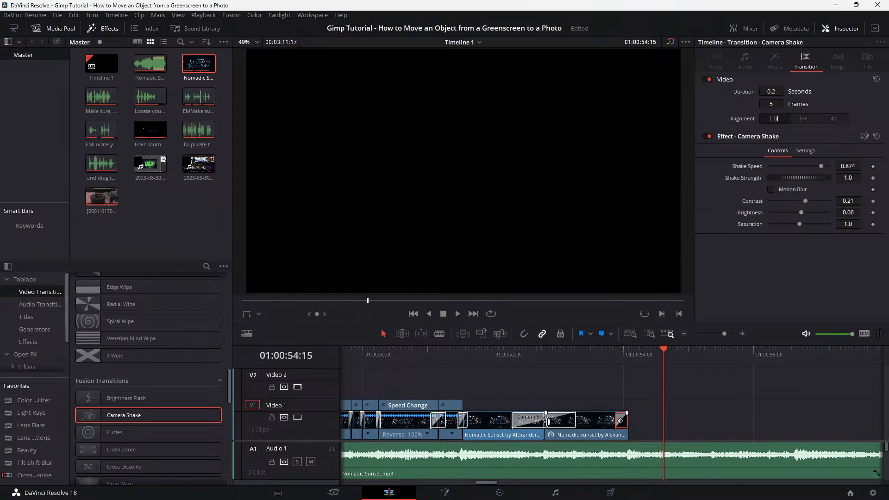
# Select the Camera Shake transition between the last two title clips on Video 1 and play back the title ending
pyautogui.click(539, 424)
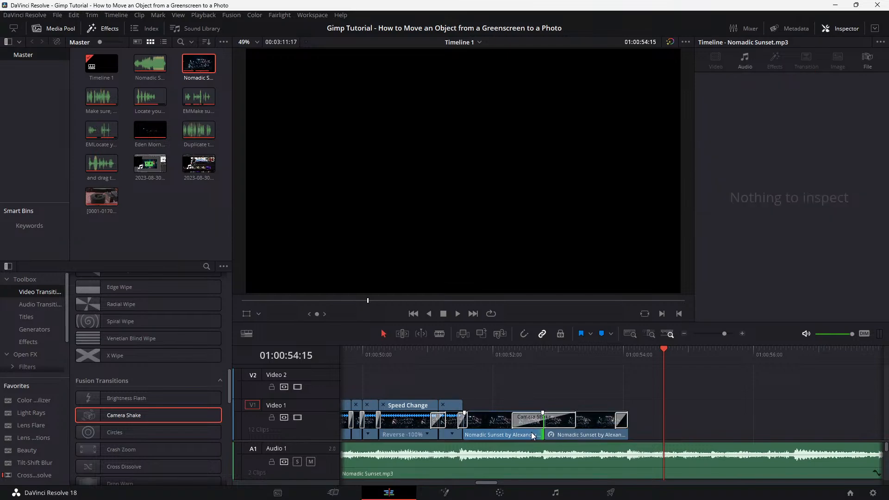
pyautogui.click(533, 436)
pyautogui.click(554, 434)
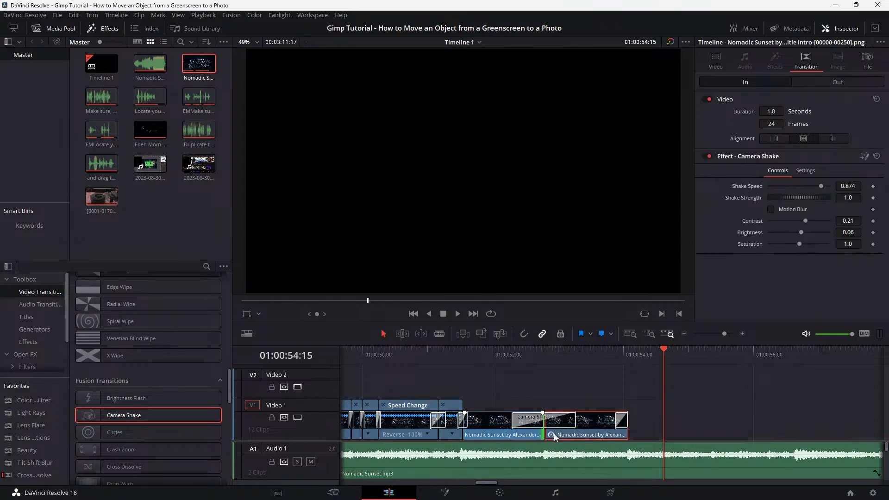
pyautogui.click(527, 434)
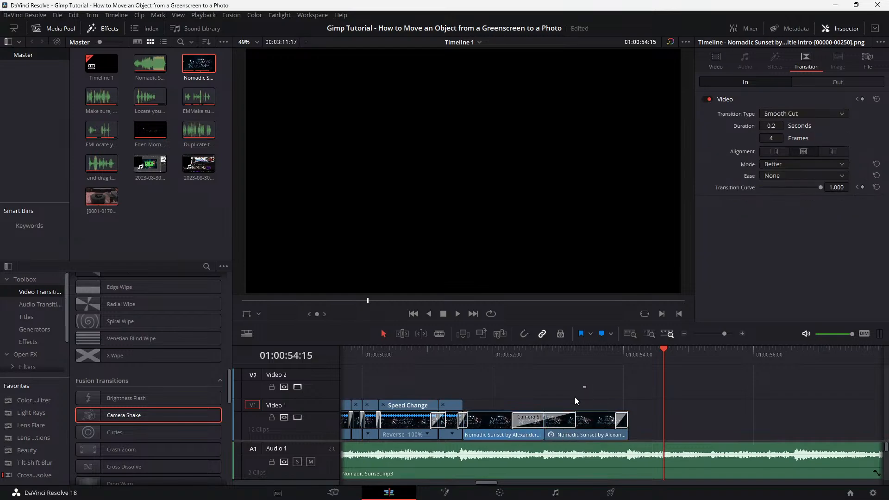
pyautogui.moveTo(529, 435); pyautogui.dragTo(522, 438)
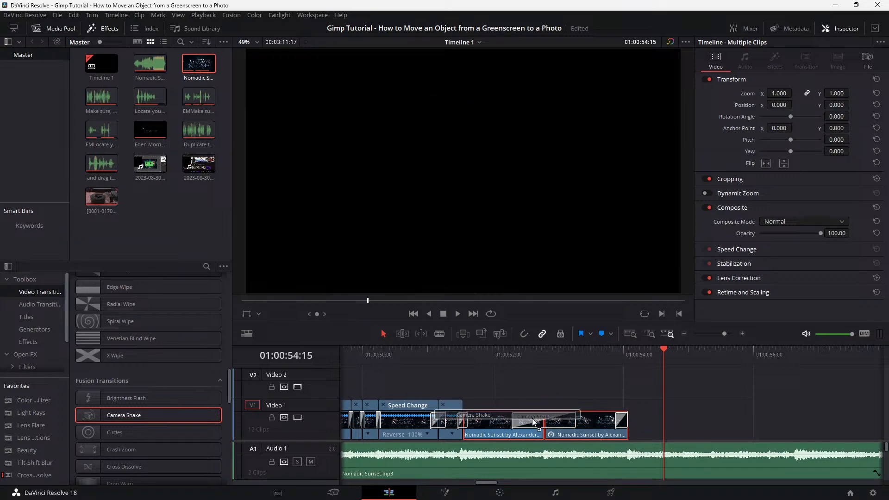
pyautogui.click(595, 415)
pyautogui.click(493, 352)
pyautogui.press('space')
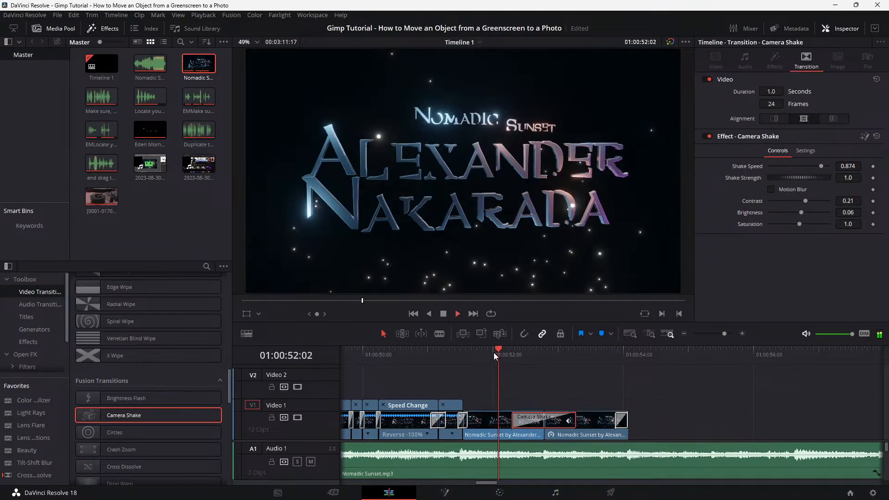
pyautogui.press('space')
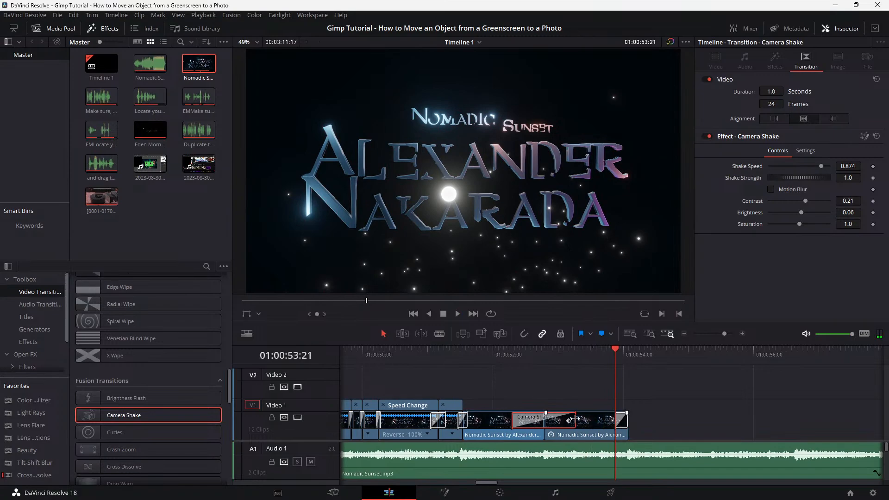
# Shorten the Camera Shake between the last two title clips to 6 frames in stages, playing back the title ending after each change
pyautogui.moveTo(573, 420); pyautogui.dragTo(559, 420)
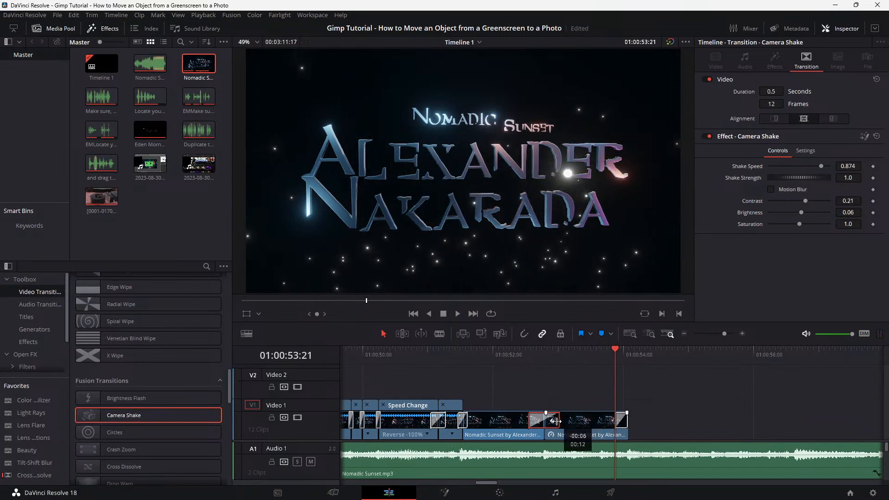
pyautogui.click(489, 353)
pyautogui.press('space')
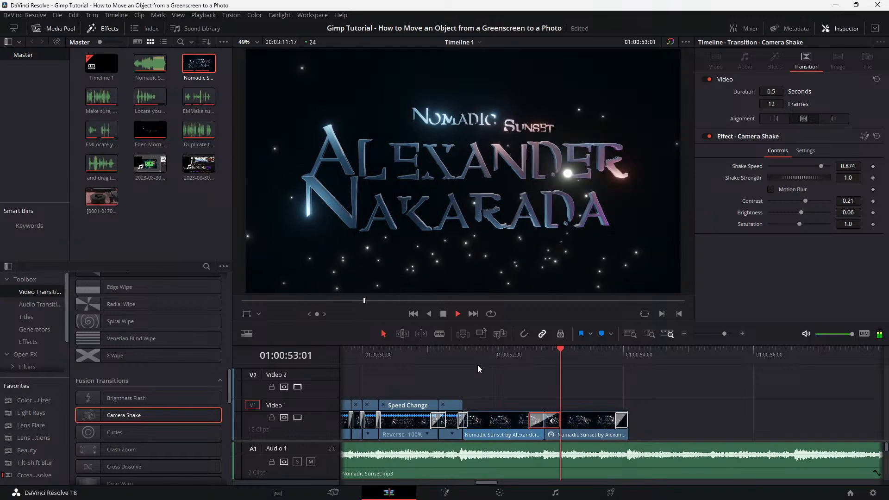
pyautogui.press('space')
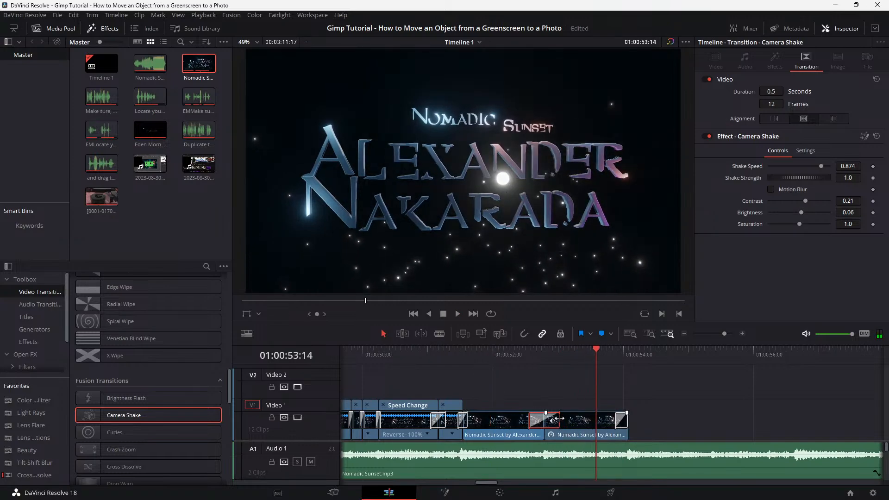
pyautogui.moveTo(557, 419); pyautogui.dragTo(554, 419)
pyautogui.press('/')
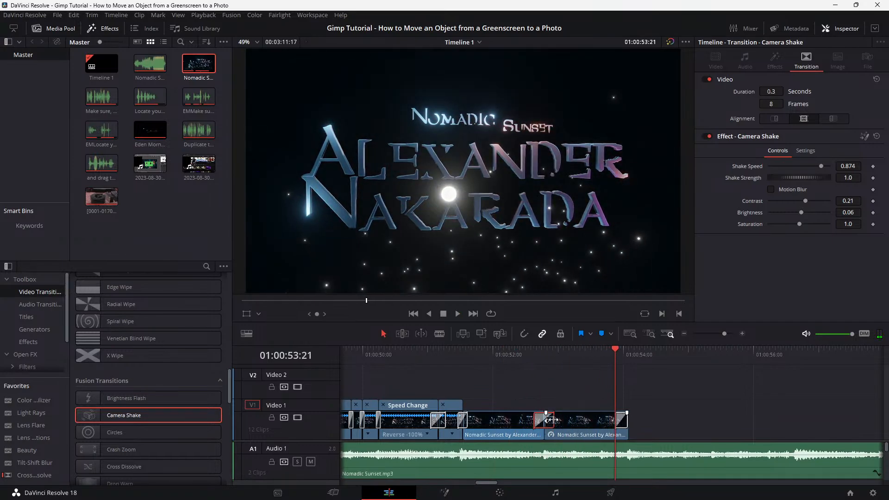
pyautogui.moveTo(551, 420); pyautogui.dragTo(549, 420)
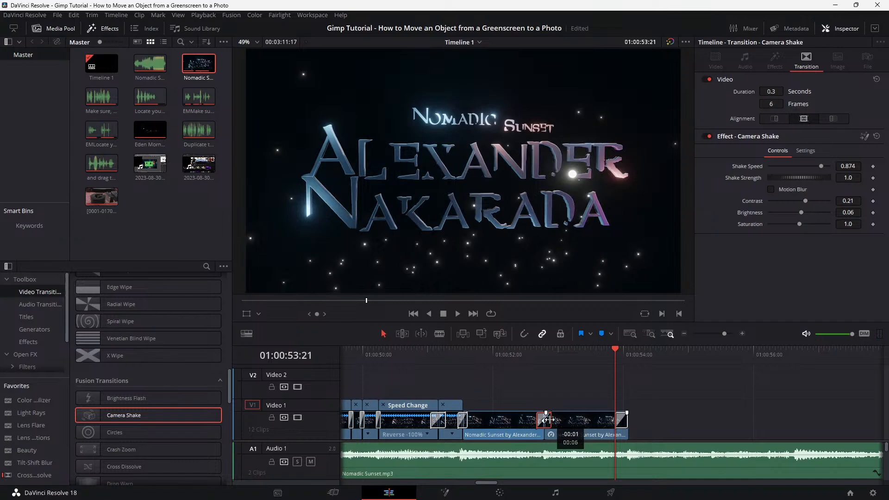
pyautogui.click(510, 354)
pyautogui.press('space')
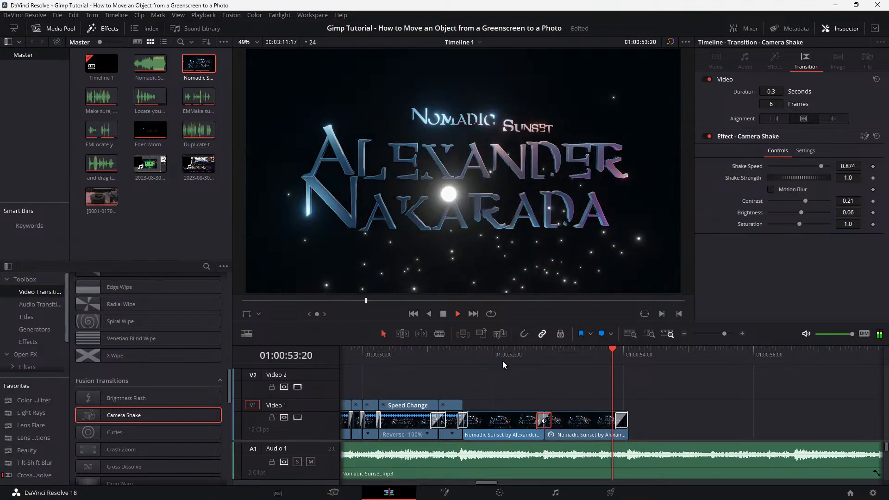
pyautogui.click(450, 351)
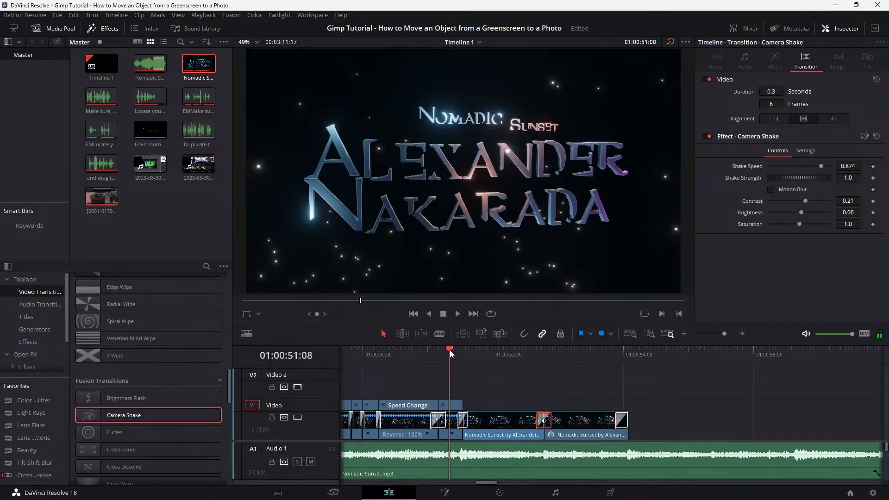
pyautogui.press('space')
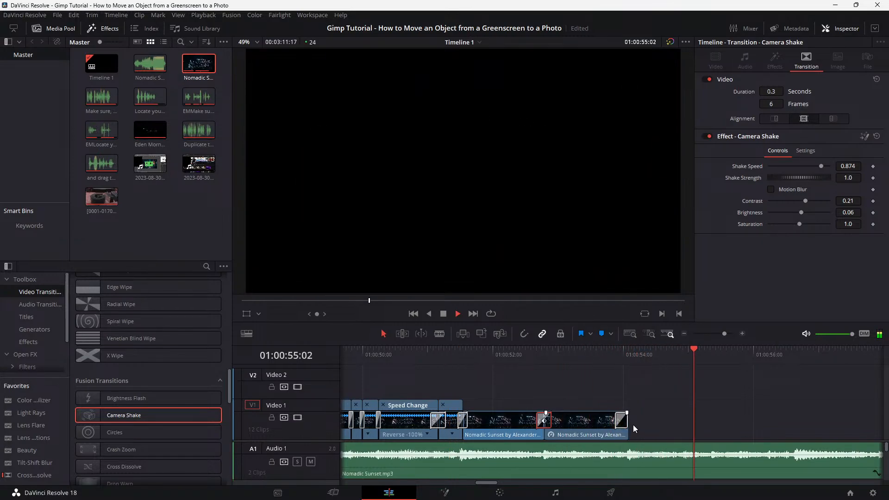
pyautogui.press('space')
# Play back the start of the title sequence from just before the first title clip
pyautogui.scroll(-6, 569, 391)
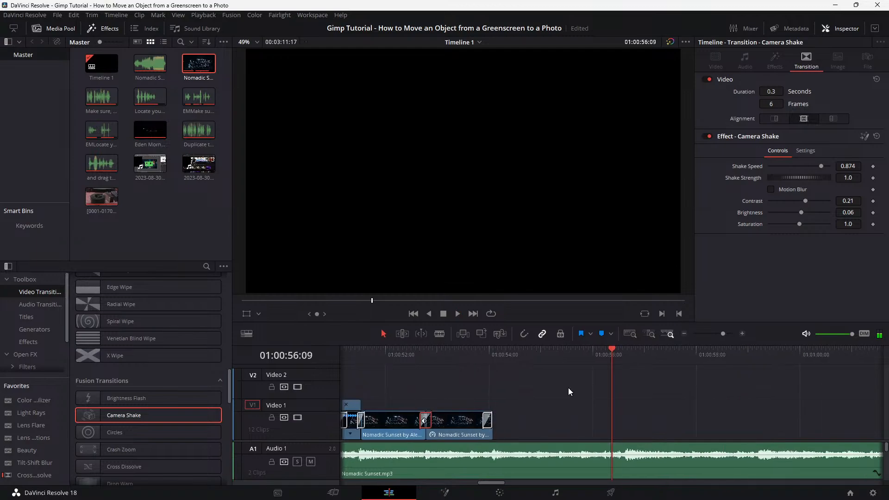
pyautogui.hscroll(-2, 569, 391)
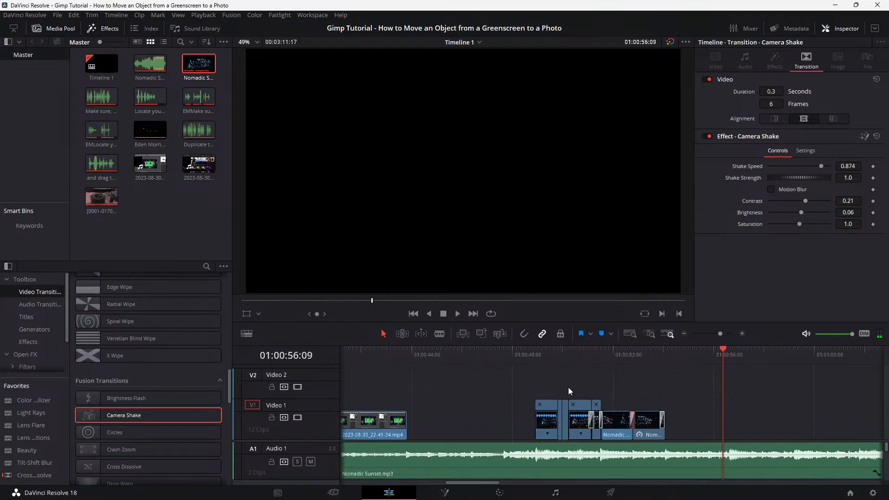
pyautogui.click(521, 353)
pyautogui.press('space')
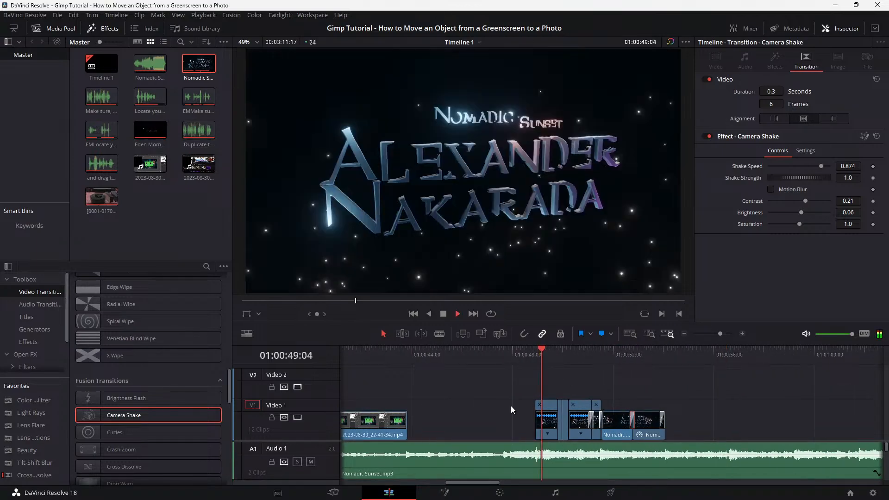
pyautogui.press('space')
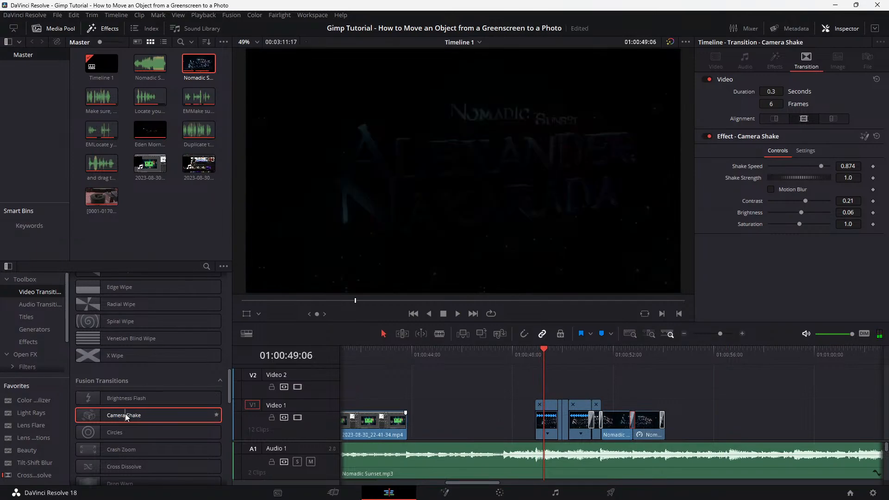
# Add a Camera Shake transition to the start of the first title clip on Video 1 and play it back
pyautogui.moveTo(125, 413); pyautogui.dragTo(539, 425)
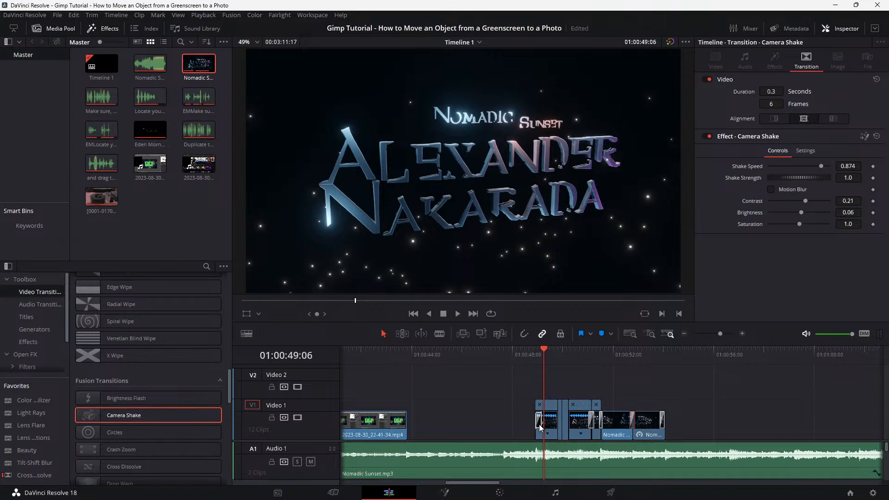
pyautogui.moveTo(538, 349); pyautogui.dragTo(519, 352)
pyautogui.press('space')
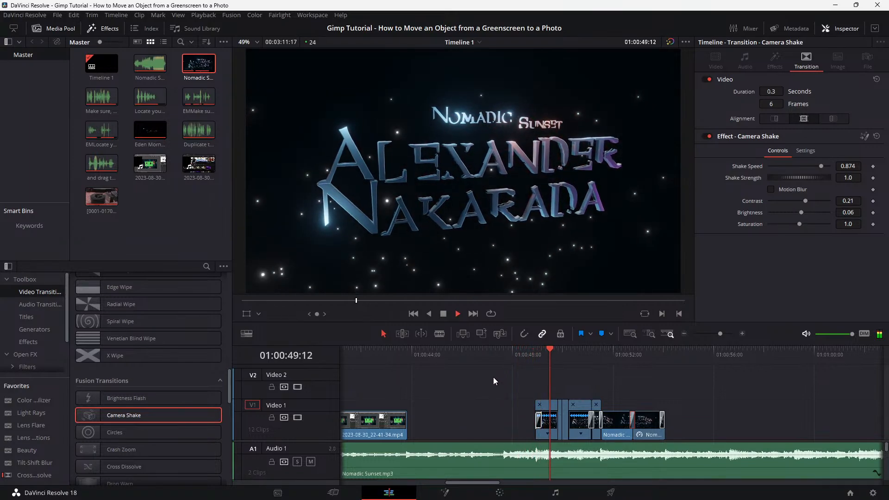
pyautogui.press('space')
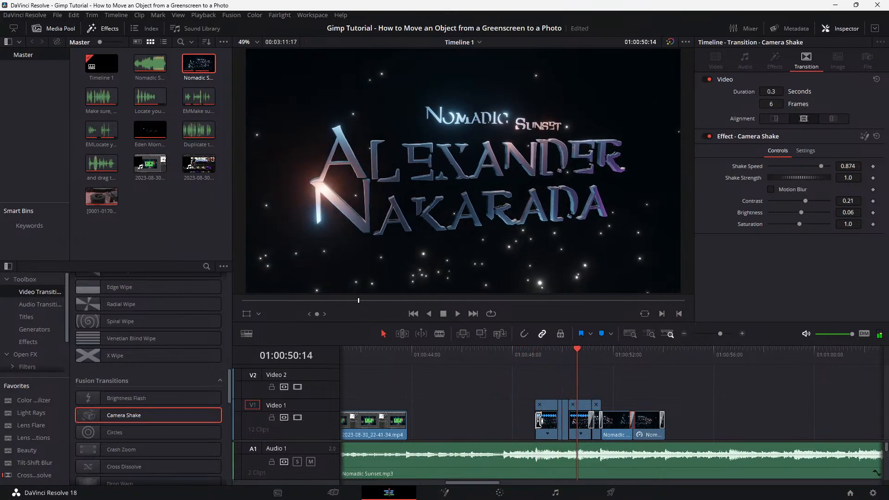
# Check the start edge of the first title clip and play back the full title sequence repeatedly
pyautogui.click(539, 420)
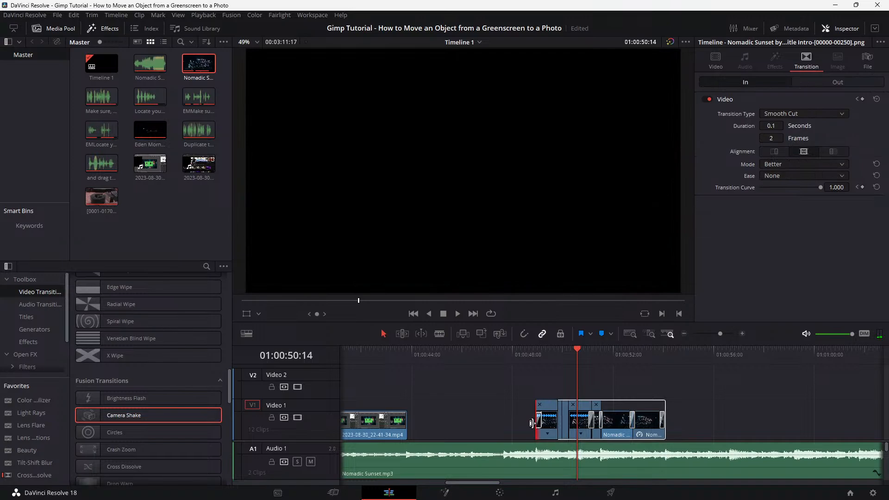
pyautogui.moveTo(531, 424); pyautogui.dragTo(531, 423)
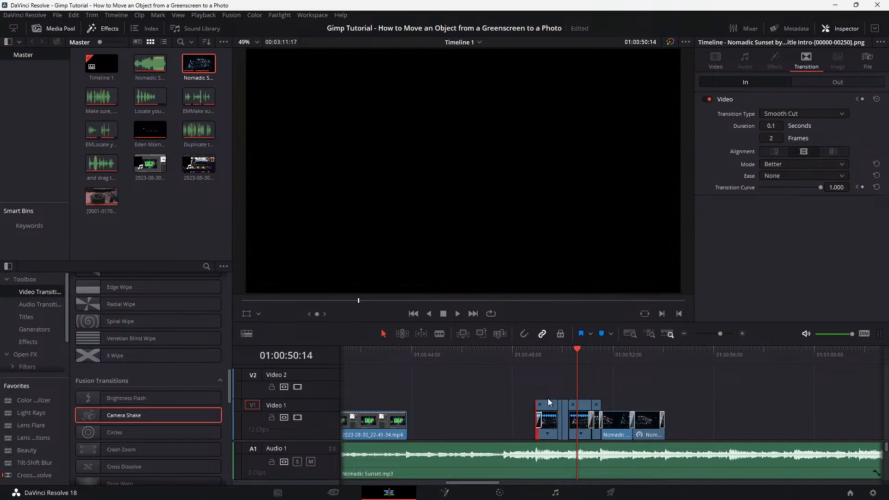
pyautogui.click(524, 359)
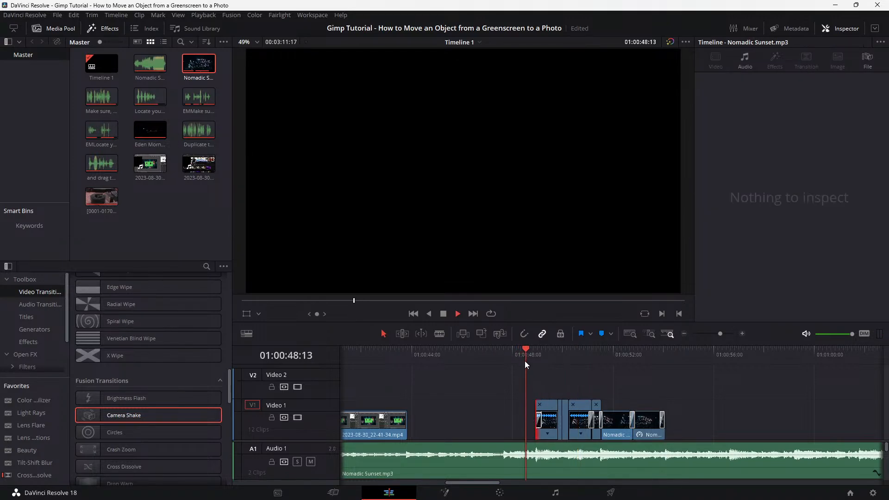
pyautogui.press('space')
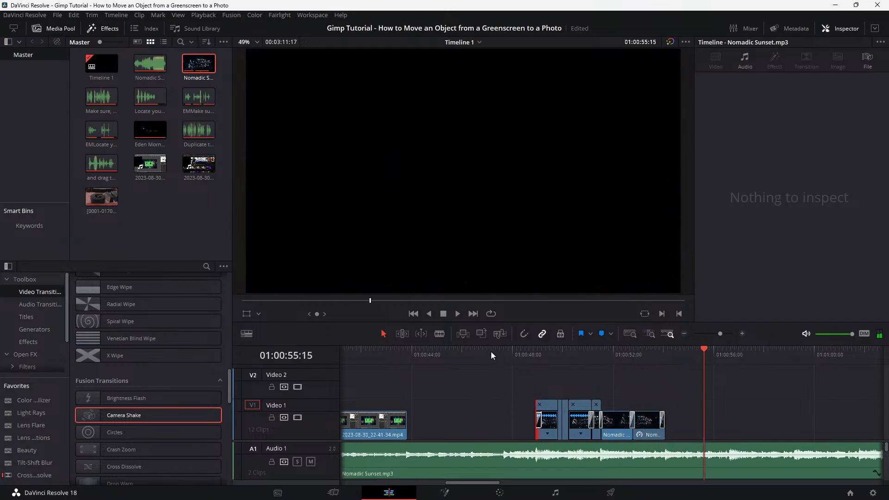
pyautogui.press('Up')
pyautogui.press('space')
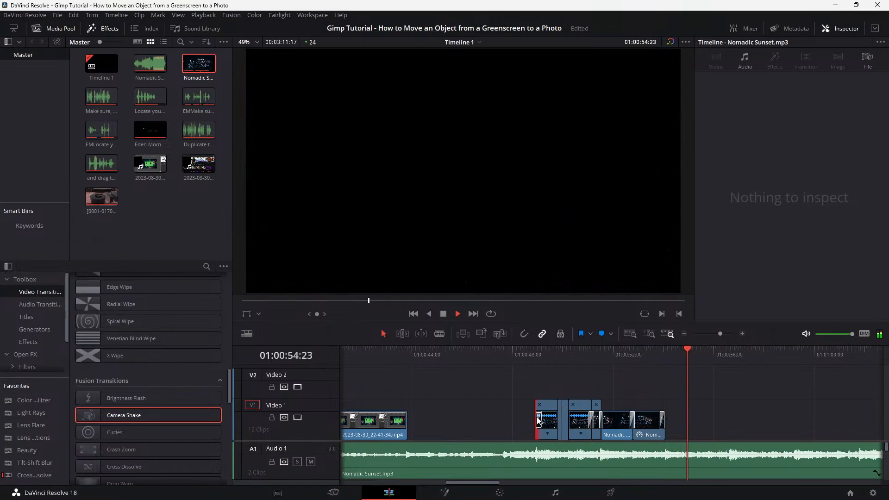
pyautogui.press('space')
# Browse the Fusion transitions and Fusion effects for other title effects, dismissing the notices, and return to the video transitions
pyautogui.scroll(-5, 154, 443)
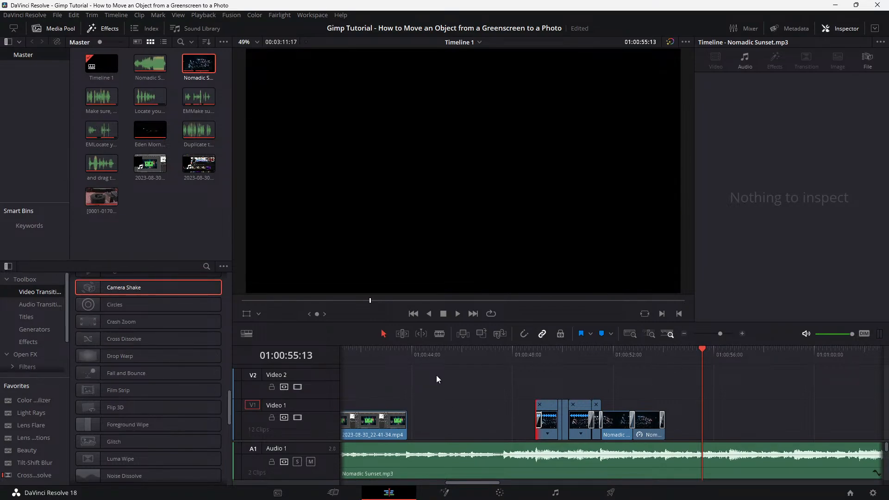
pyautogui.click(40, 343)
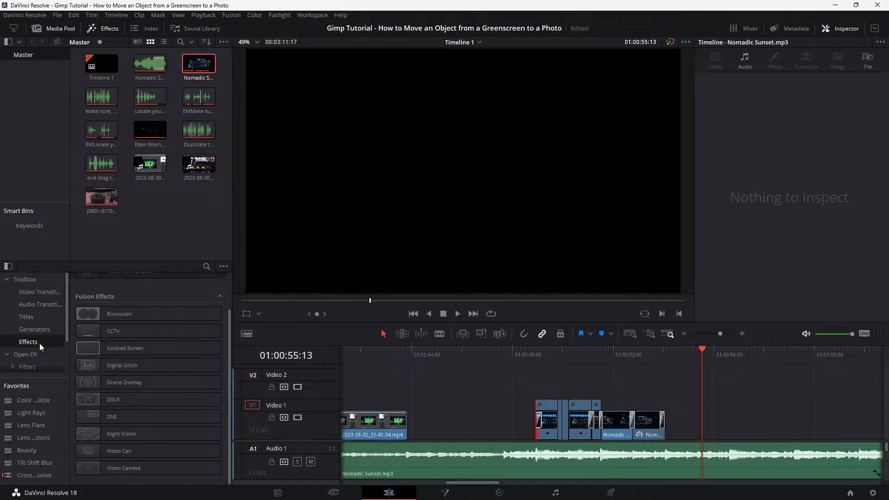
pyautogui.moveTo(147, 328)
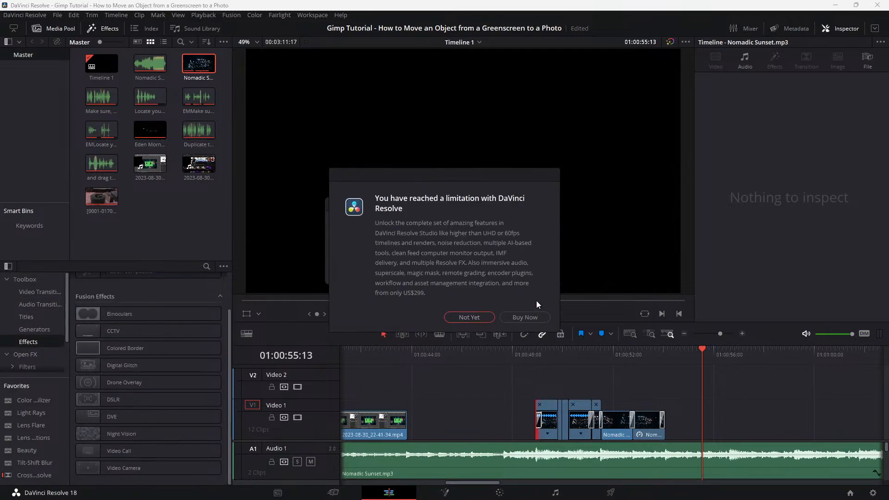
pyautogui.click(469, 317)
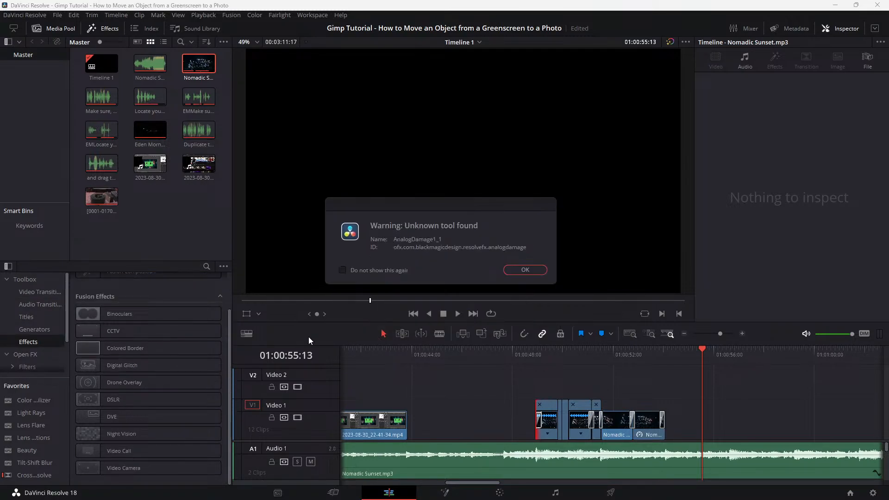
pyautogui.click(526, 270)
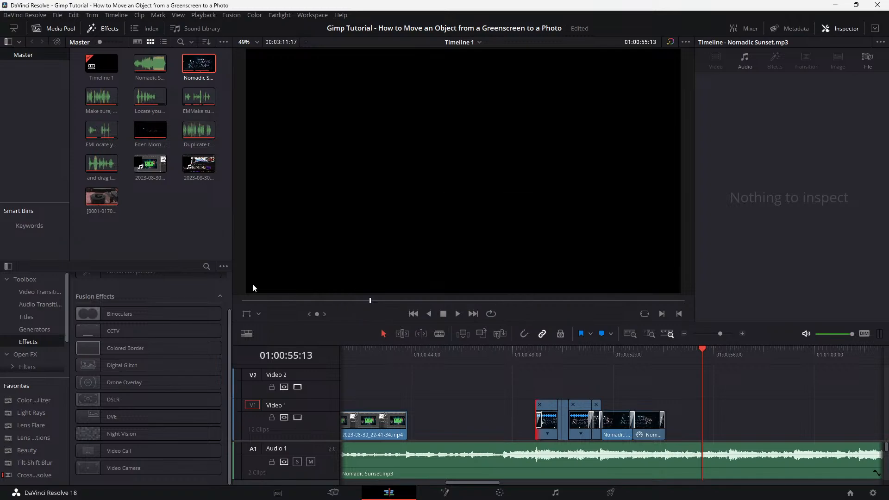
pyautogui.scroll(2, 176, 288)
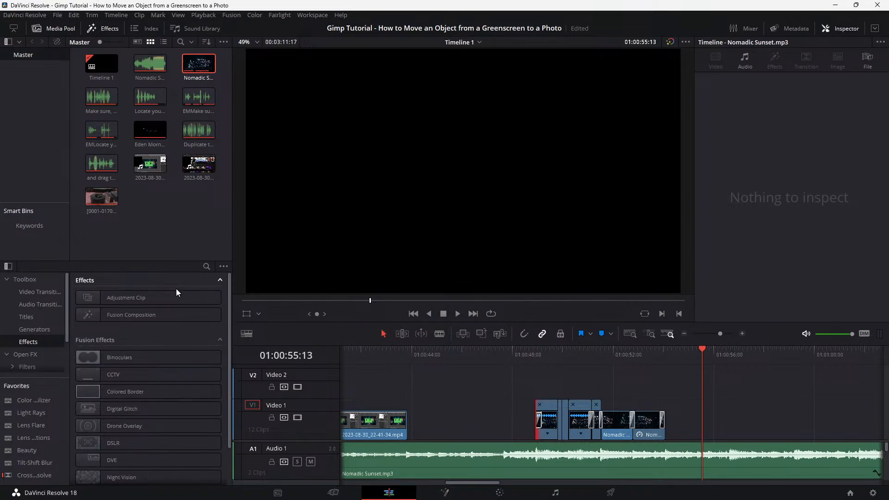
pyautogui.click(175, 301)
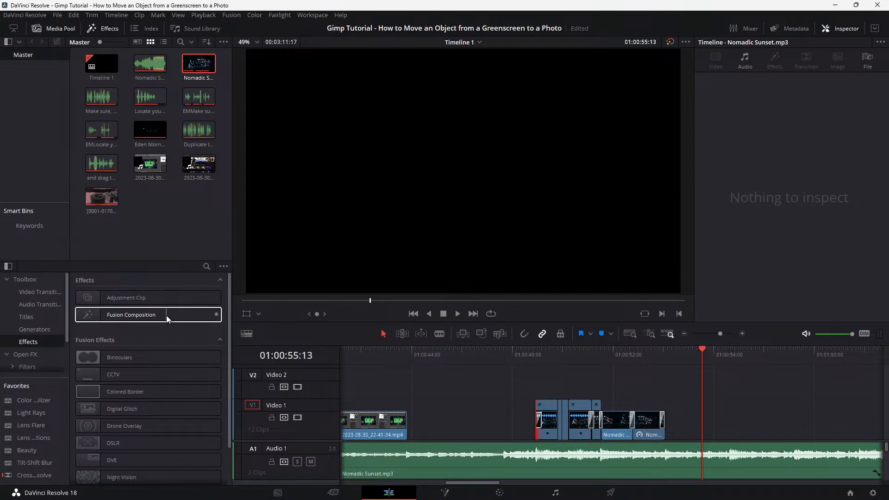
pyautogui.click(32, 299)
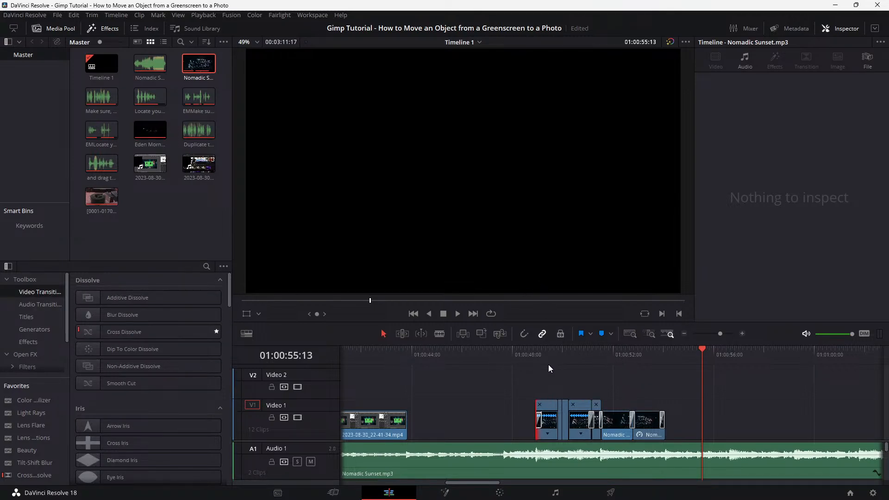
# Play back the edit from its start through the end of the Nomadic Sunset title sequence, twice
pyautogui.press('Home')
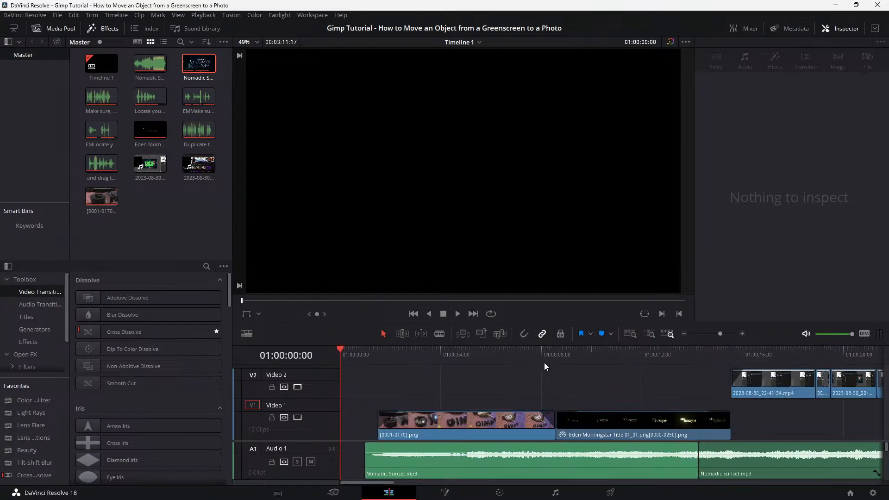
pyautogui.press('space')
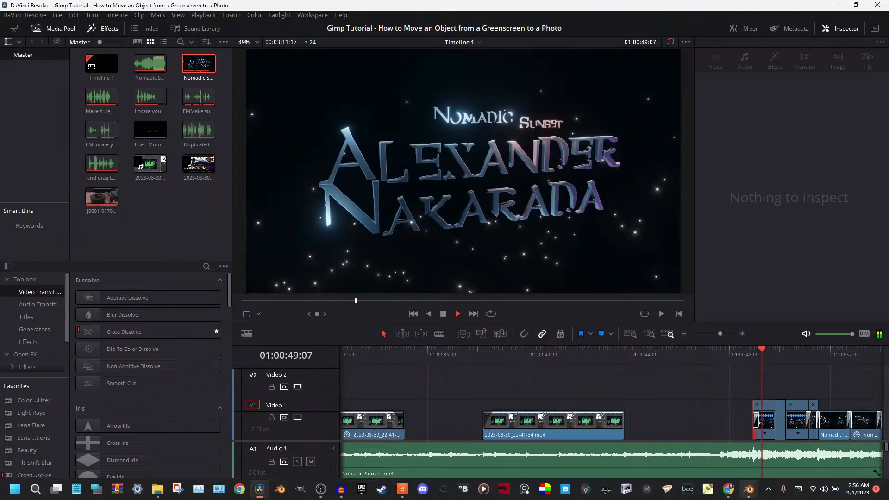
pyautogui.moveTo(749, 489)
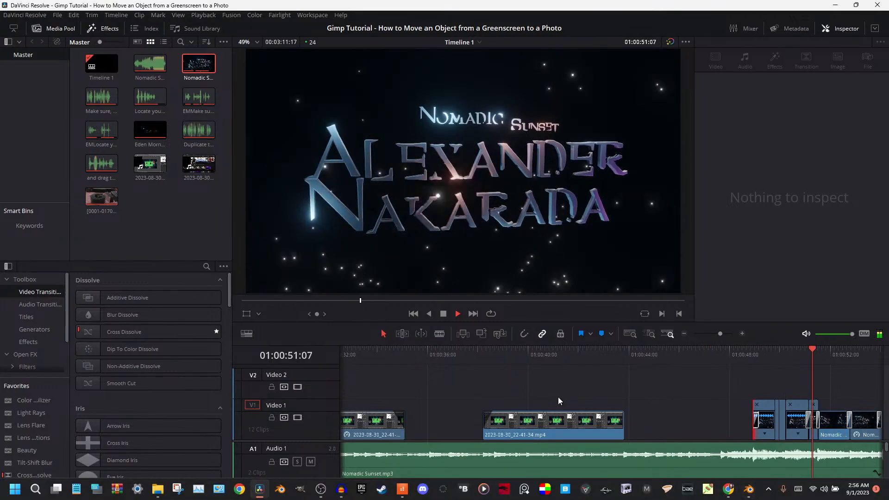
pyautogui.click(688, 346)
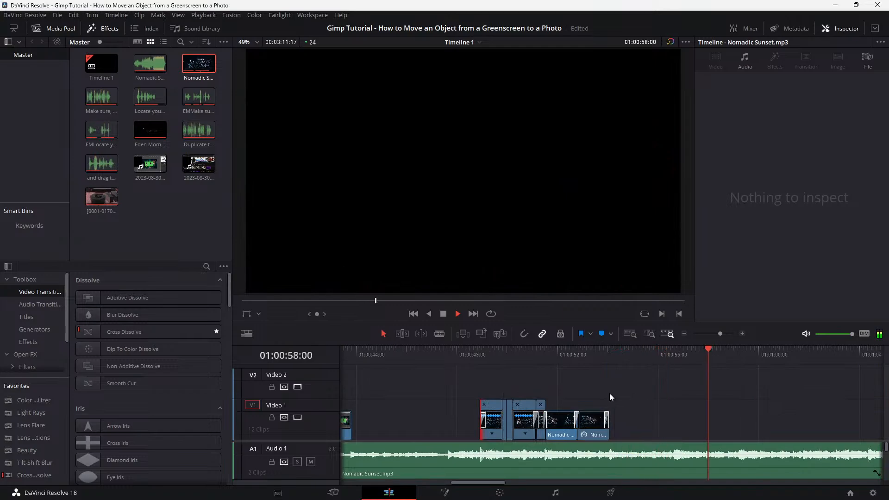
pyautogui.press('space')
pyautogui.press('Home')
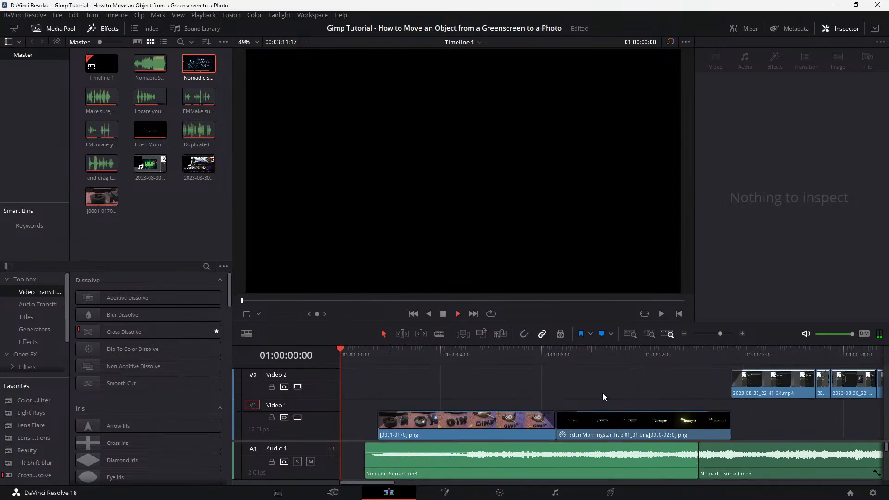
pyautogui.press('space')
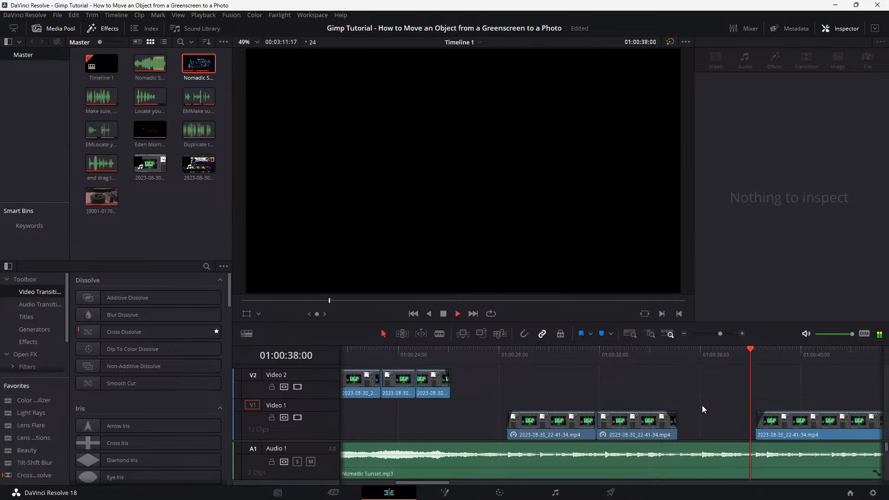
pyautogui.scroll(-2, 481, 465)
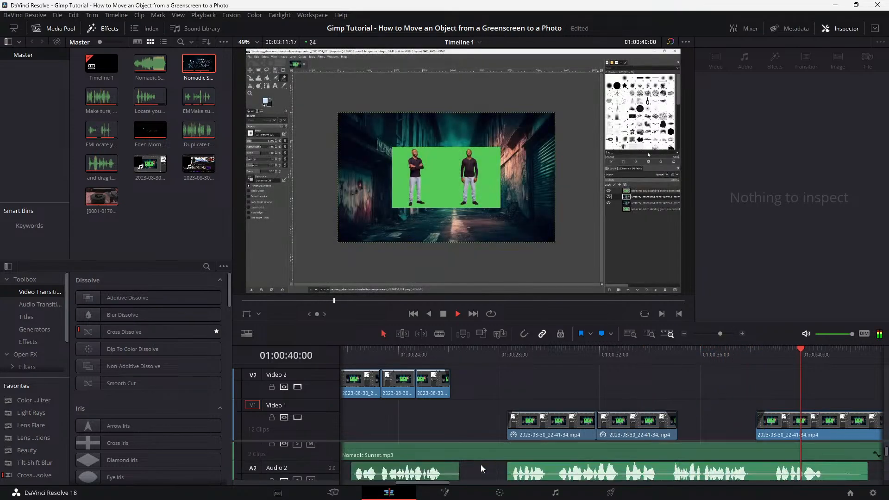
pyautogui.scroll(2, 480, 465)
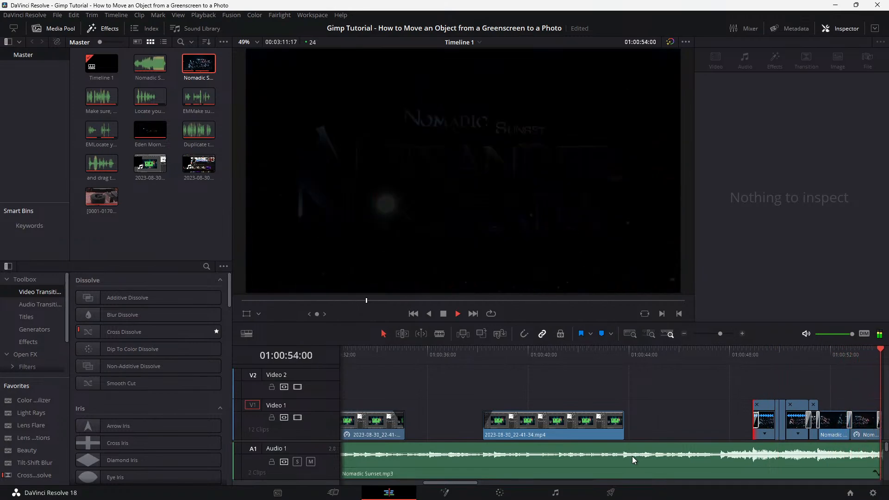
pyautogui.press('space')
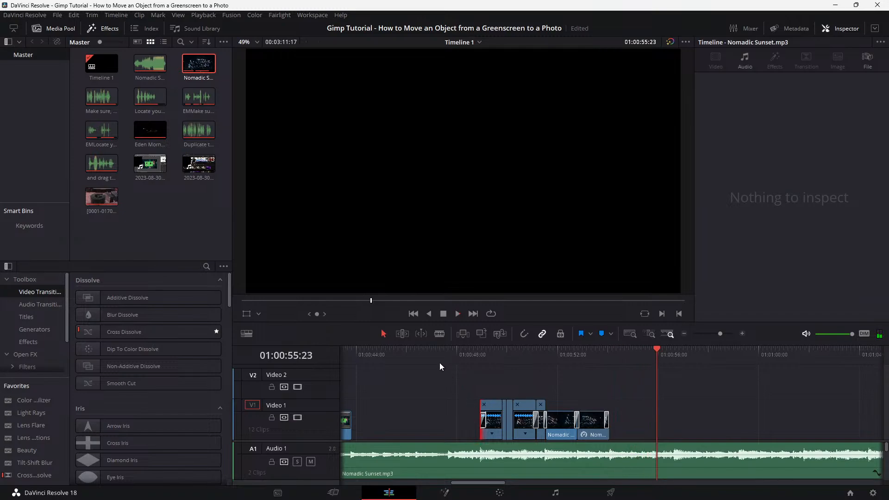
# Replay the title sequence from just before its first clip and stop partway through it
pyautogui.press('space')
pyautogui.click(421, 349)
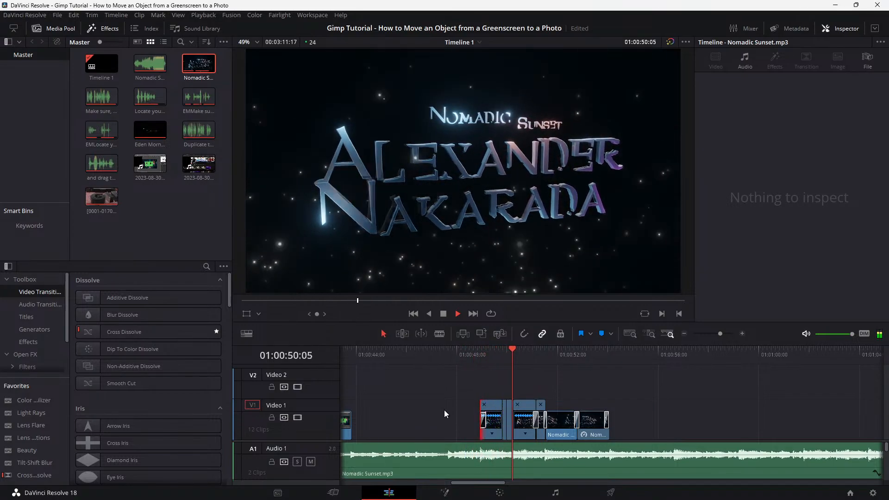
pyautogui.press('space')
pyautogui.scroll(2, 457, 421)
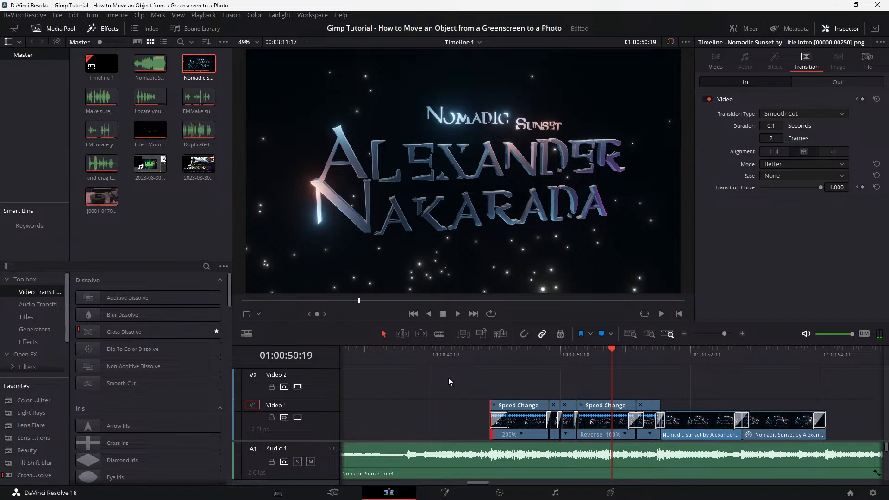
# Play back the edit from its start past the title sequence with the full set of clips in view
pyautogui.press('Home')
pyautogui.press('space')
pyautogui.scroll(-4, 399, 421)
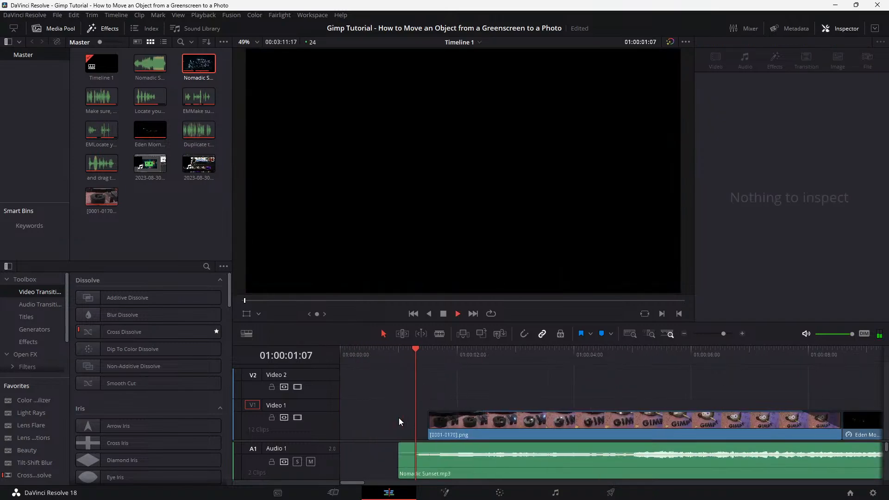
pyautogui.scroll(-2, 399, 418)
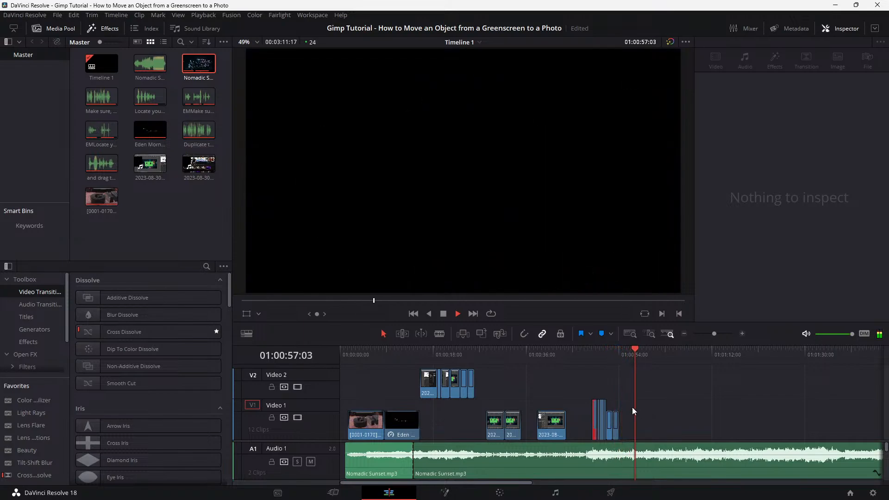
pyautogui.press('space')
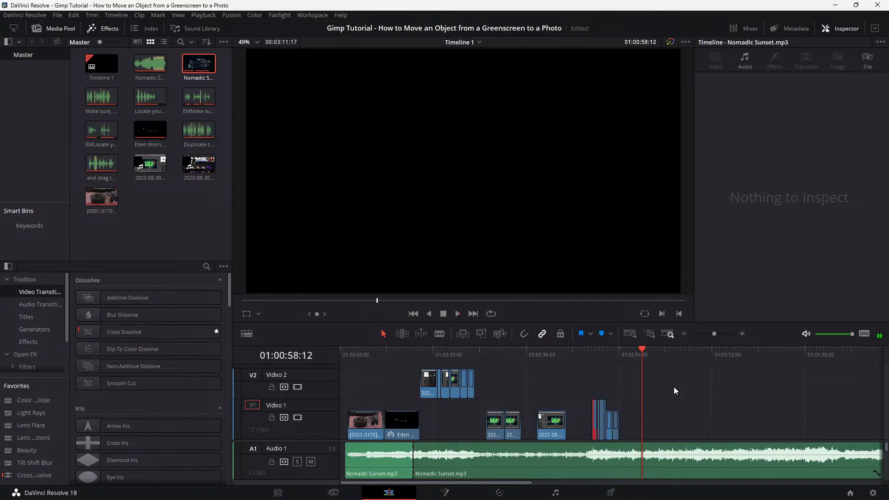
# Enlarge the timeline viewer and watch the edit from its start past the title sequence
pyautogui.press('Home')
pyautogui.press('space')
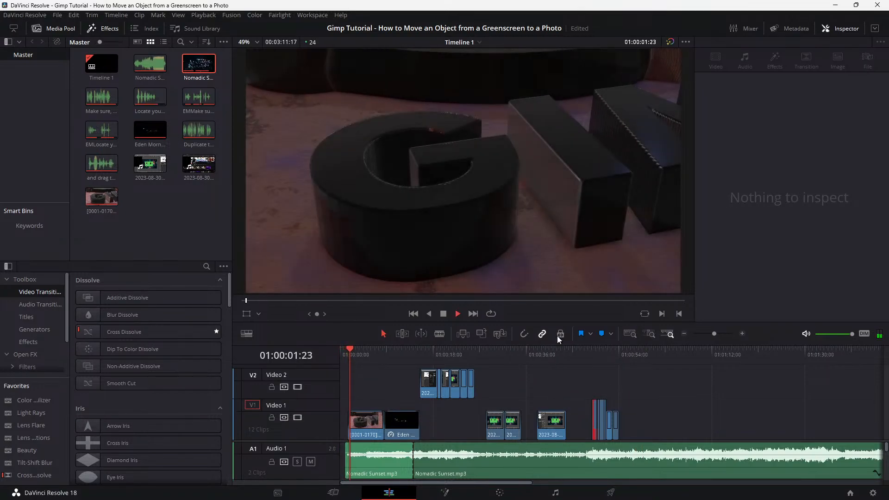
pyautogui.moveTo(562, 323); pyautogui.dragTo(565, 361)
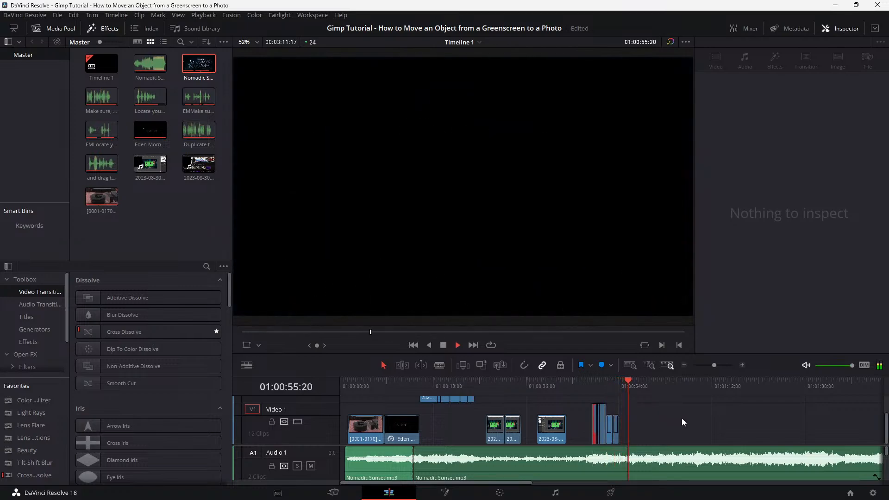
pyautogui.press('space')
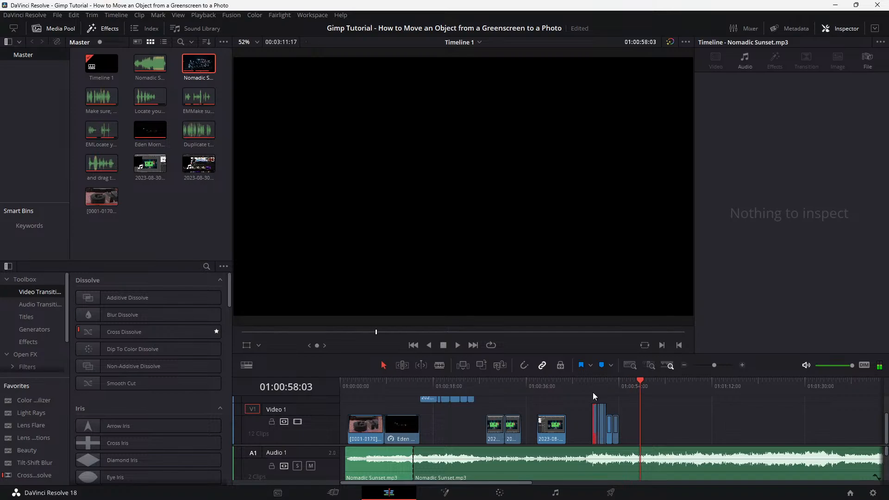
# Replay the title sequence repeatedly from just before its first clip to check its timing against the music
pyautogui.click(581, 379)
pyautogui.press('space')
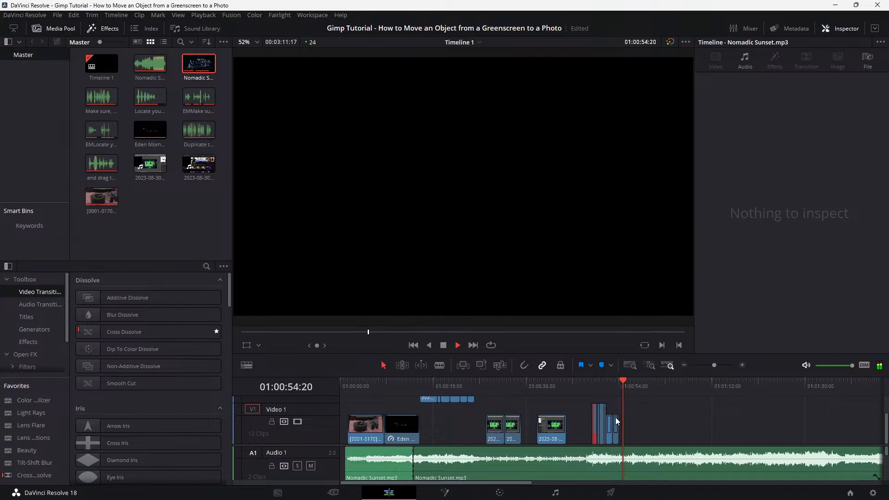
pyautogui.click(575, 381)
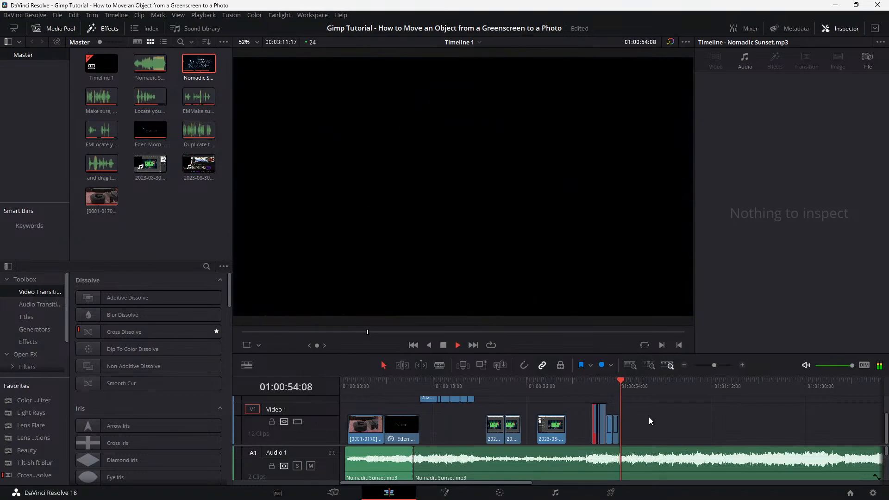
pyautogui.click(585, 385)
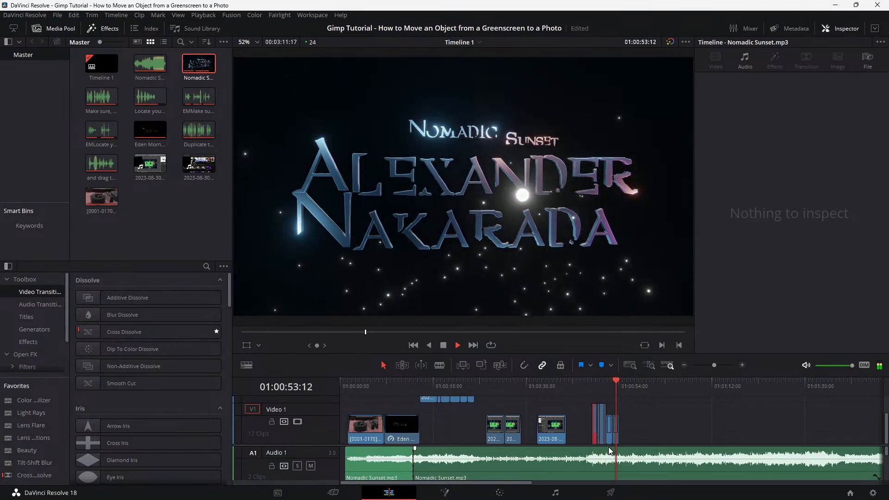
pyautogui.click(580, 382)
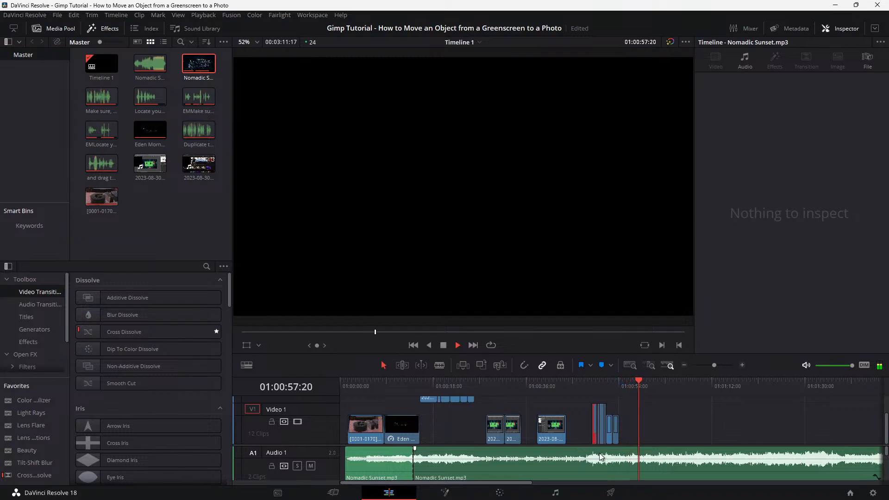
pyautogui.press('space')
# Play back the edit from its start and stop at the fade-out of the second GIMP screen clip on Video 1
pyautogui.press('Home')
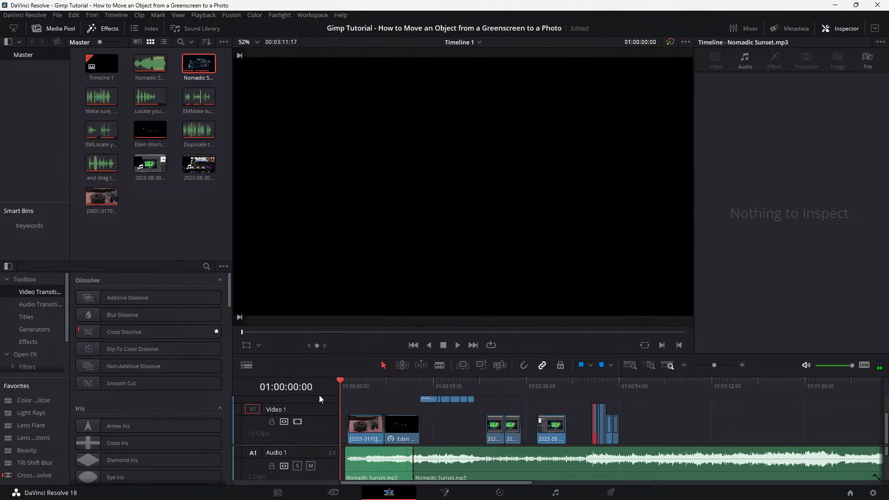
pyautogui.press('space')
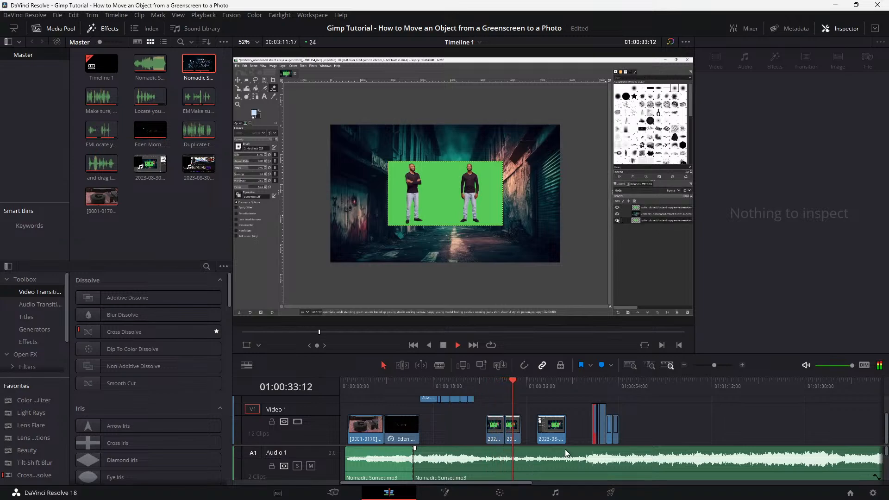
pyautogui.press('space')
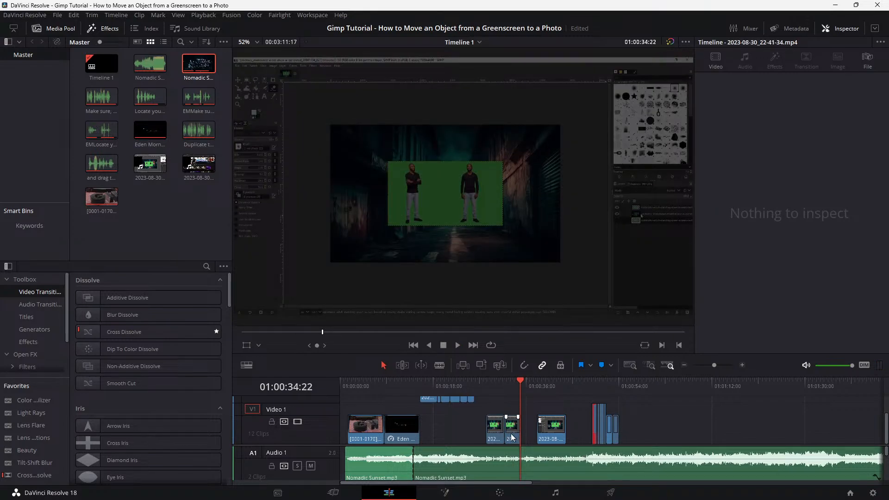
# Duplicate the two adjacent GIMP screen clips on Video 1 and place the copies on Video 2 directly above the originals, with snapping on
pyautogui.click(512, 438)
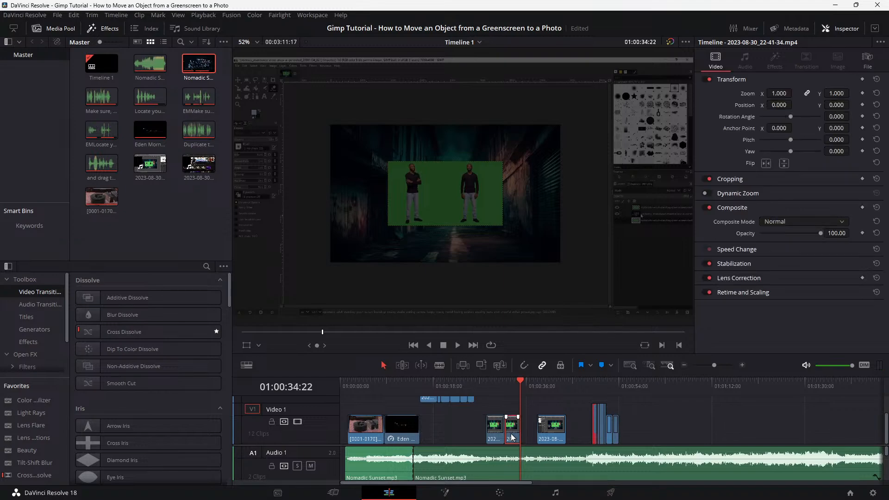
pyautogui.scroll(2, 513, 437)
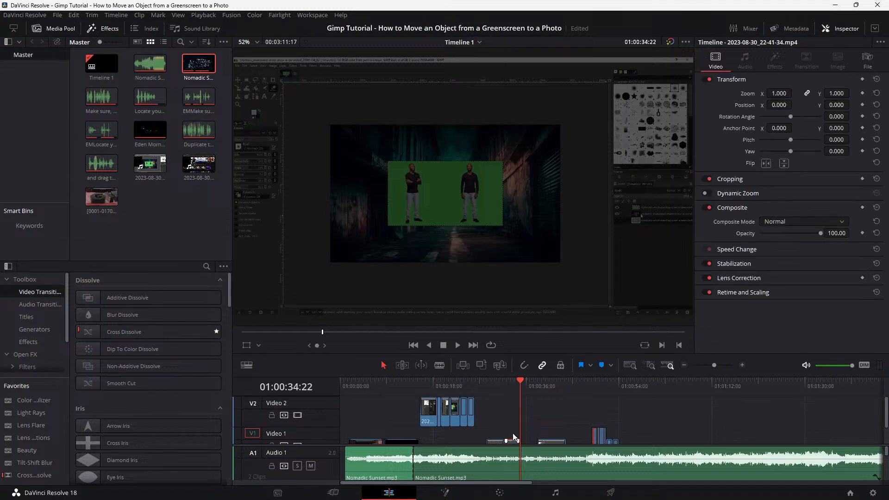
pyautogui.scroll(-2, 513, 437)
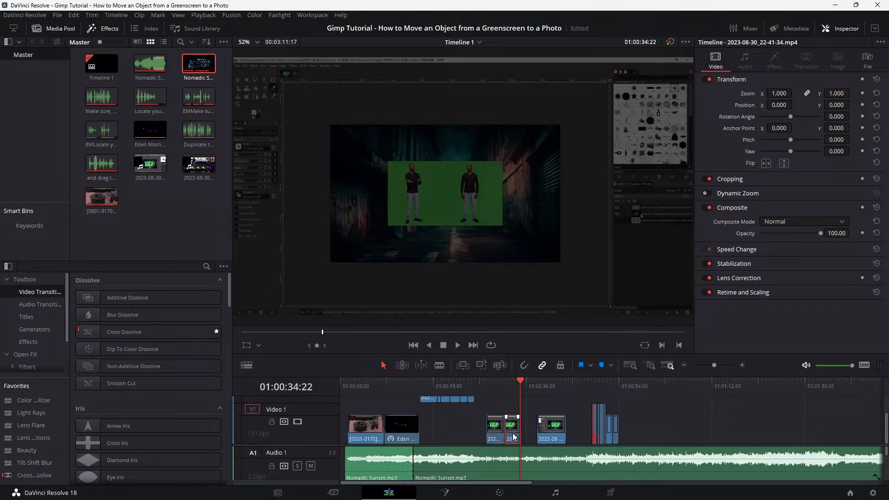
pyautogui.click(654, 410)
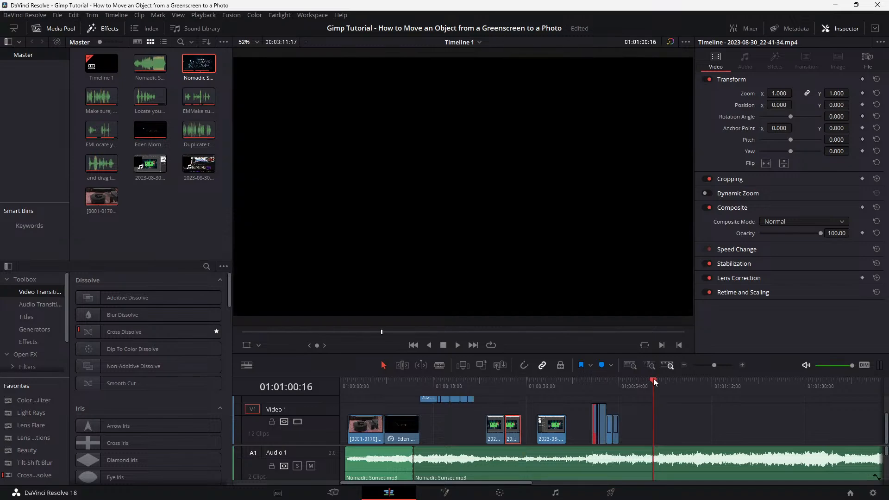
pyautogui.click(495, 433)
pyautogui.keyDown('ctrl'); pyautogui.click(514, 433); pyautogui.keyUp('ctrl')
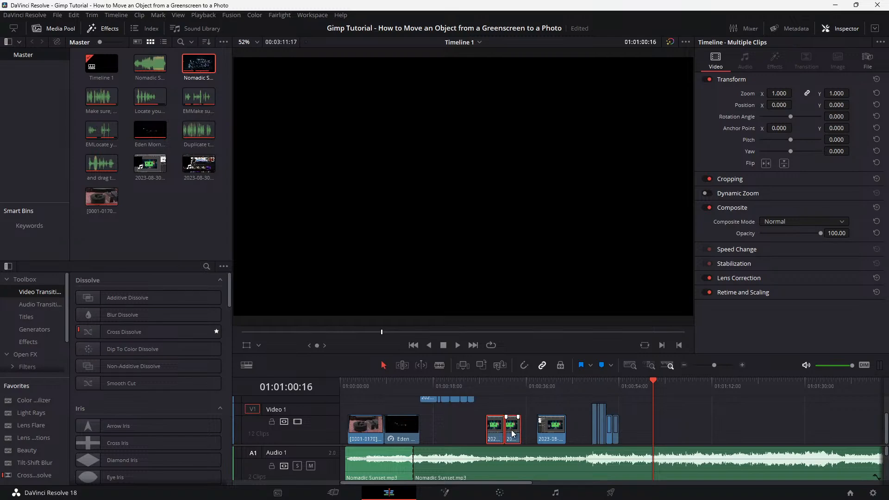
pyautogui.hotkey('ctrl', 'c')
pyautogui.hotkey('ctrl', 'v')
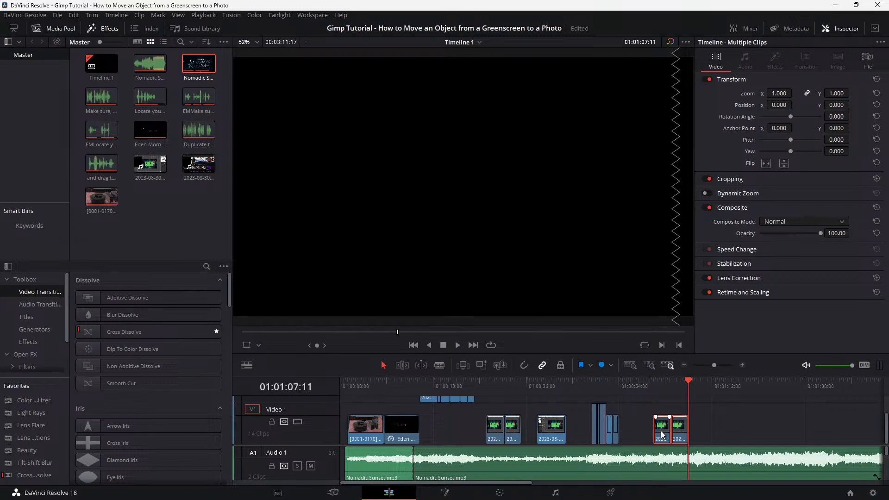
pyautogui.moveTo(663, 435); pyautogui.dragTo(501, 416)
pyautogui.click(526, 368)
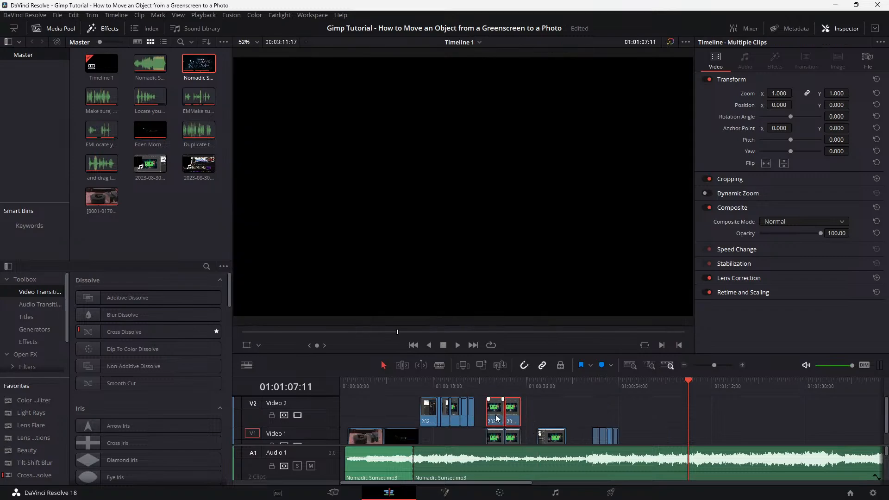
# Try to crop the left side of the first duplicated GIMP clip on Video 2
pyautogui.scroll(5, 491, 391)
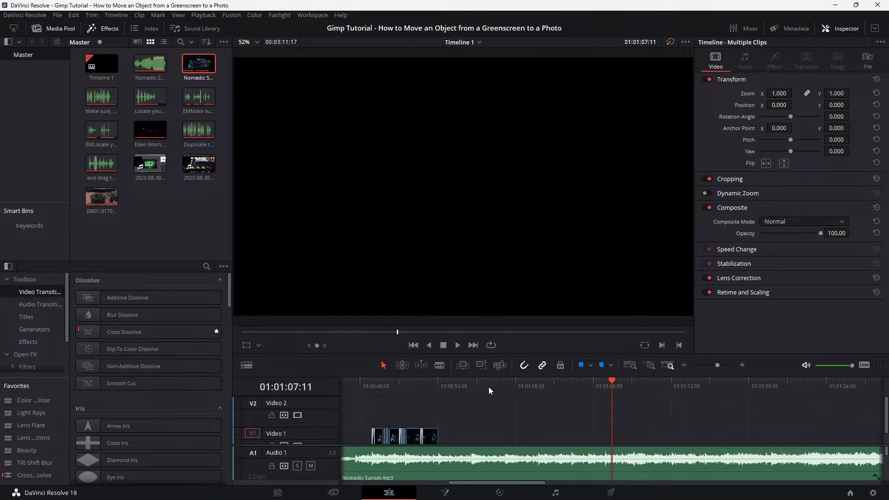
pyautogui.hscroll(-10, 491, 391)
pyautogui.hscroll(-5, 488, 390)
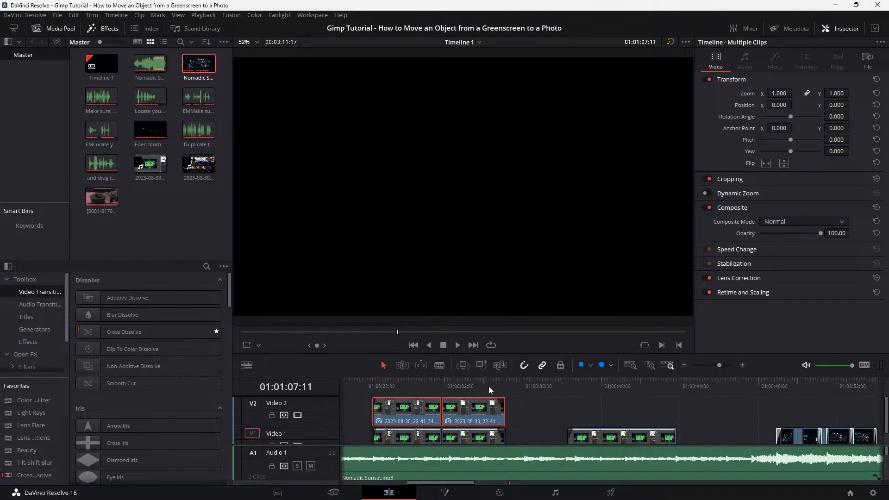
pyautogui.click(468, 386)
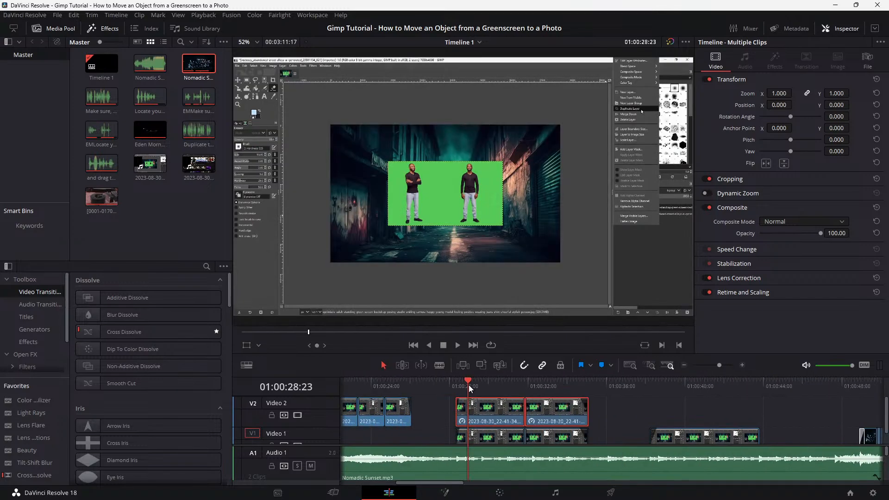
pyautogui.click(475, 412)
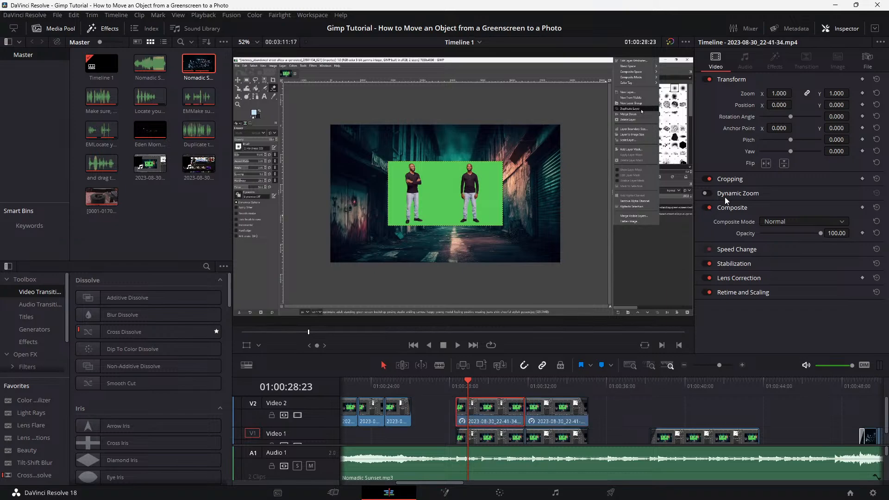
pyautogui.click(741, 180)
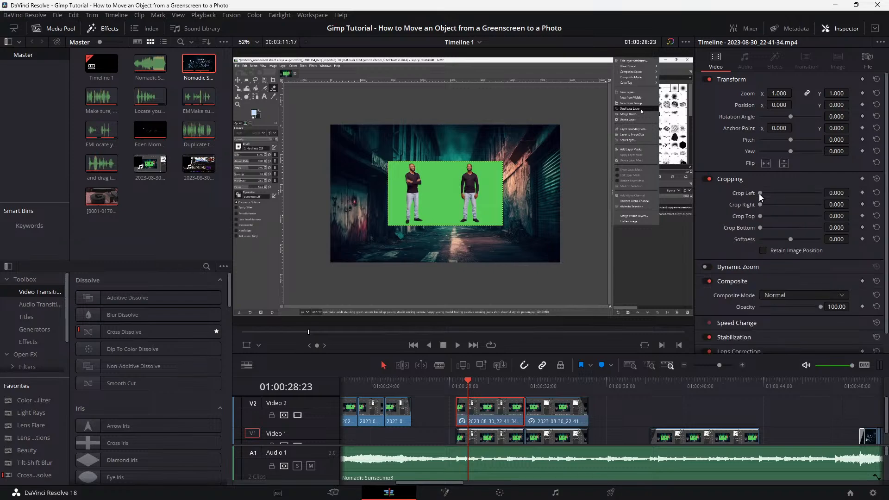
pyautogui.moveTo(760, 194); pyautogui.dragTo(776, 196)
pyautogui.doubleClick(776, 194)
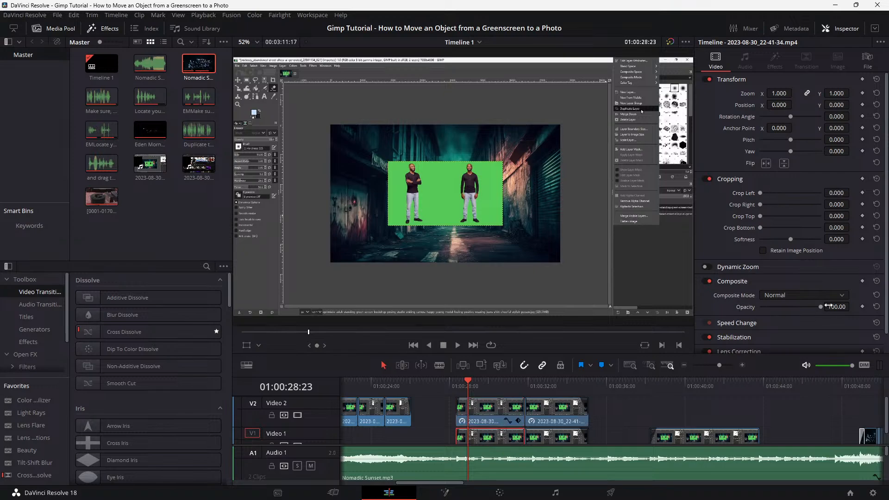
# Apply the Gaussian Blur filter to the first of the two adjacent GIMP screen clips on Video 1
pyautogui.scroll(-1, 792, 334)
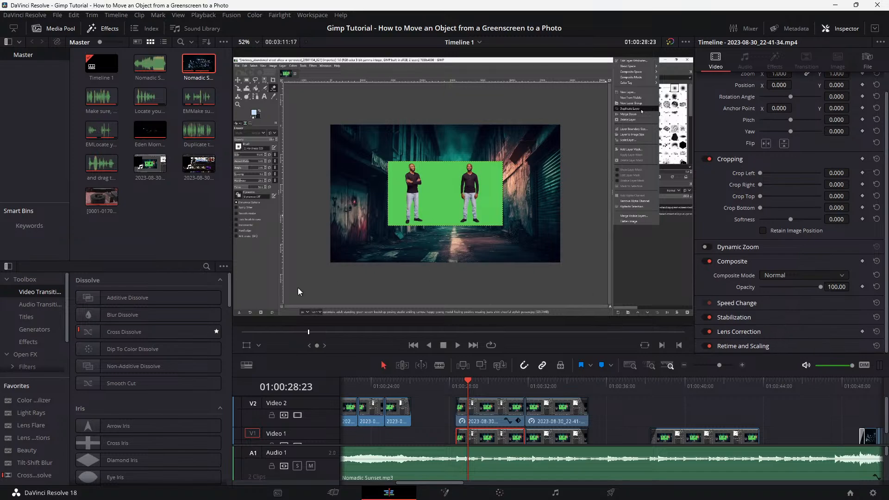
pyautogui.click(28, 341)
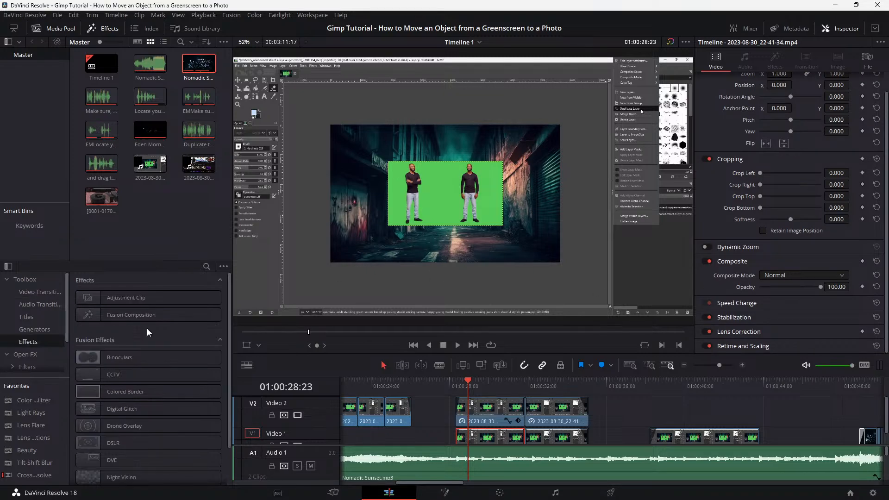
pyautogui.scroll(-1, 149, 343)
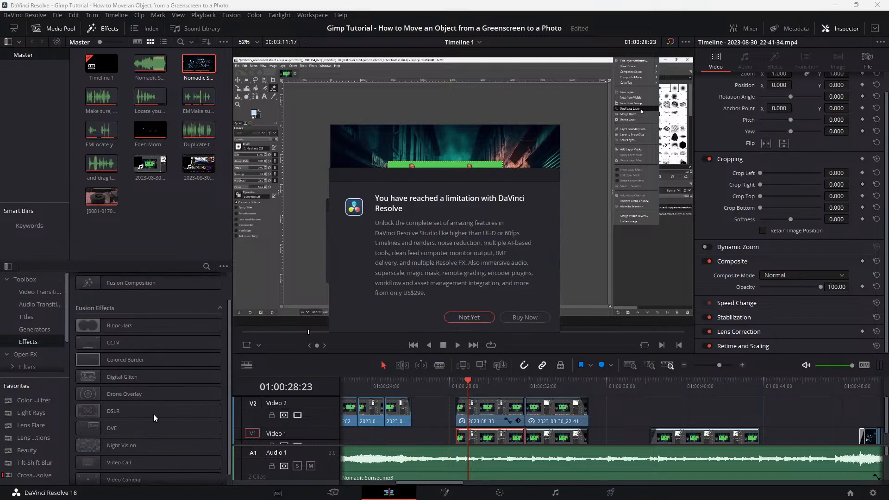
pyautogui.click(468, 317)
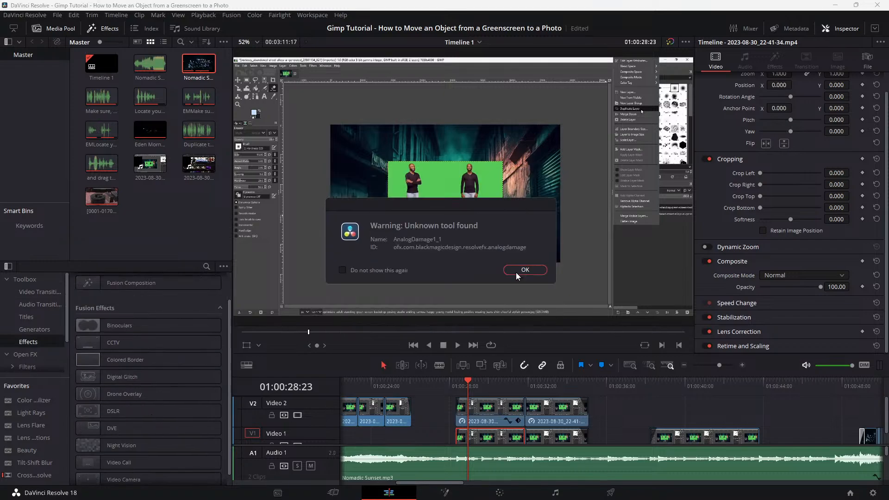
pyautogui.click(516, 273)
pyautogui.scroll(-1, 202, 446)
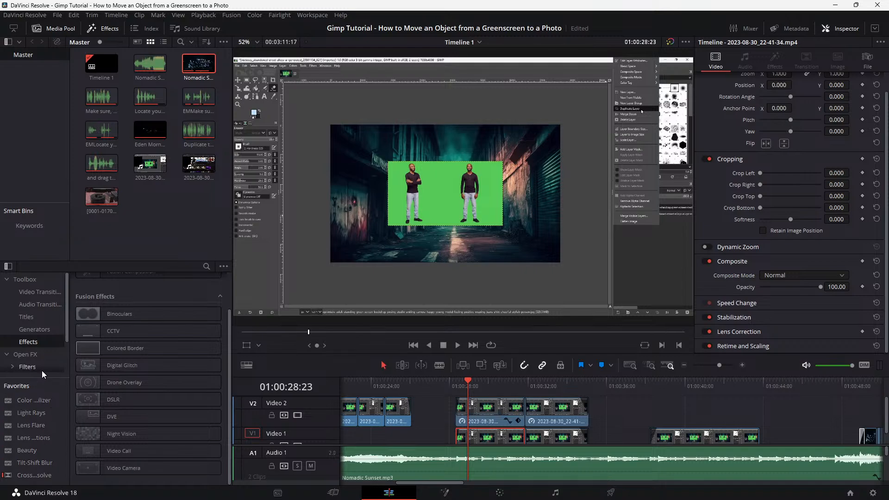
pyautogui.scroll(-2, 42, 369)
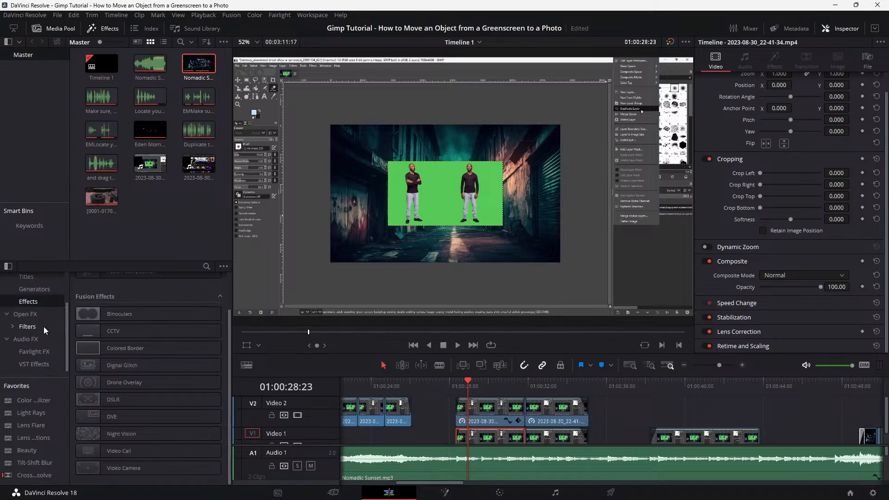
pyautogui.click(44, 327)
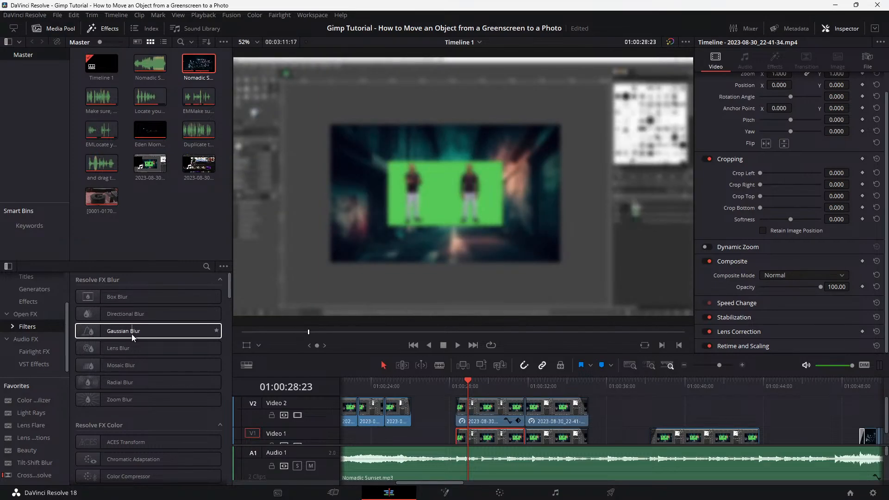
pyautogui.moveTo(124, 331); pyautogui.dragTo(479, 438)
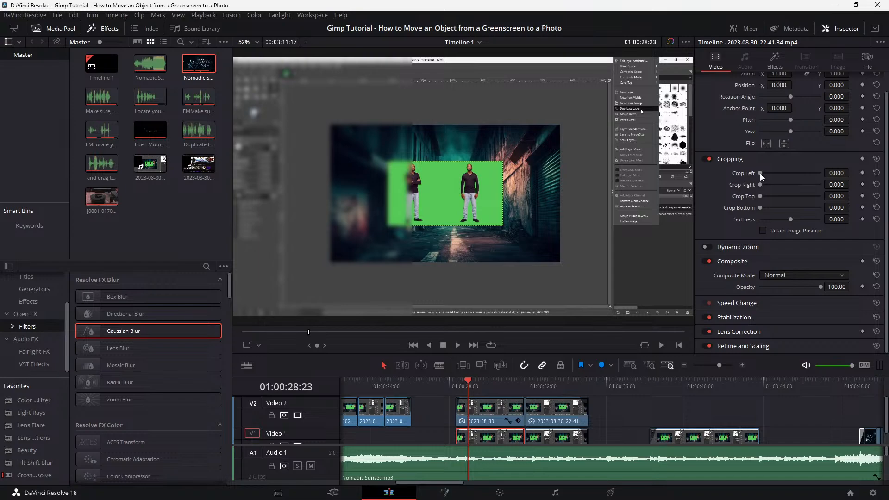
# Crop the left of the Video 2 copy above the blurred clip by 1582.9 with softness 2.29, and play it back
pyautogui.click(487, 421)
pyautogui.moveTo(783, 174); pyautogui.dragTo(811, 170)
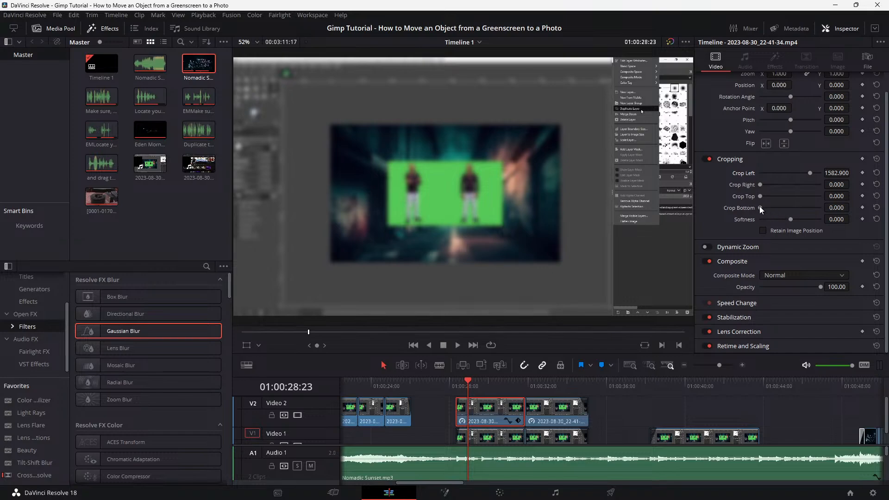
pyautogui.moveTo(790, 220)
pyautogui.mouseDown()
pyautogui.moveTo(818, 218)
pyautogui.moveTo(765, 218)
pyautogui.moveTo(792, 220)
pyautogui.mouseUp()
pyautogui.click(439, 383)
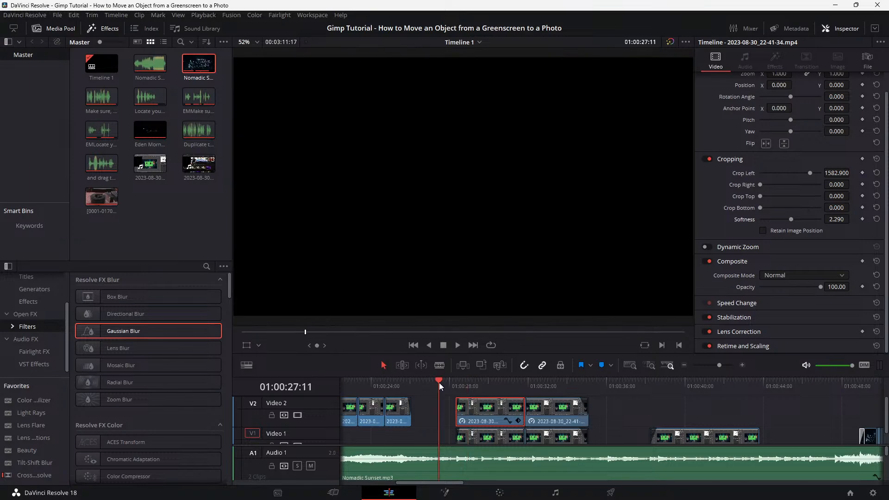
pyautogui.press('space')
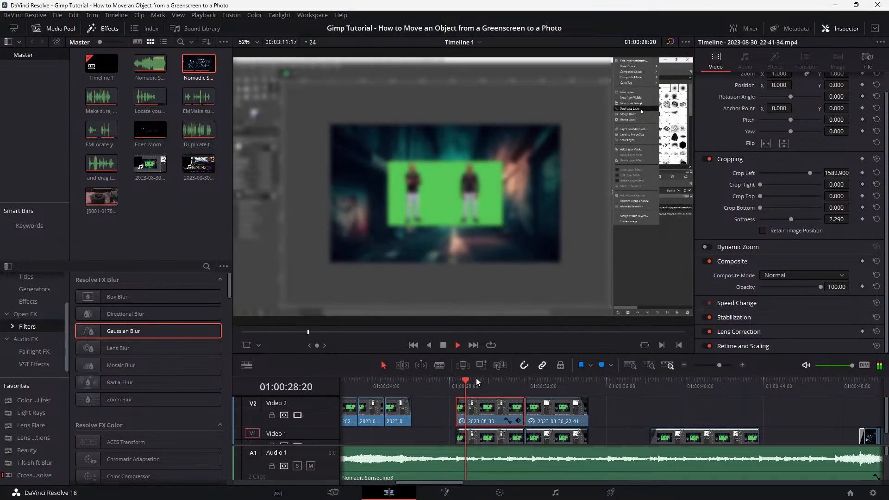
pyautogui.press('space')
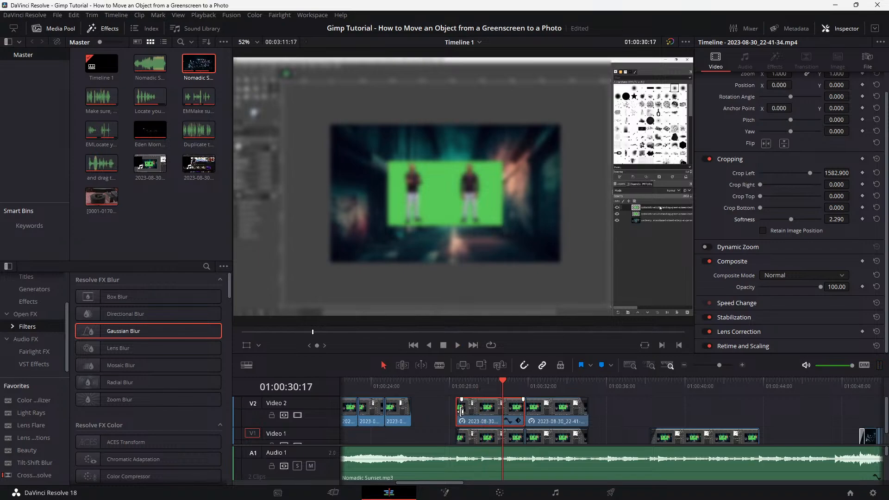
# Extend the start of the cropped Video 2 clip slightly earlier, with snapping off for the fine adjustment
pyautogui.click(461, 411)
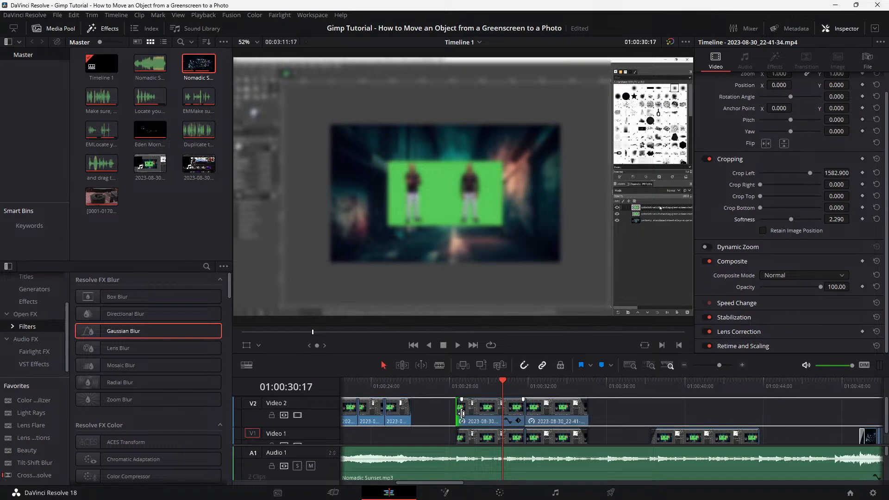
pyautogui.moveTo(463, 414); pyautogui.dragTo(448, 413)
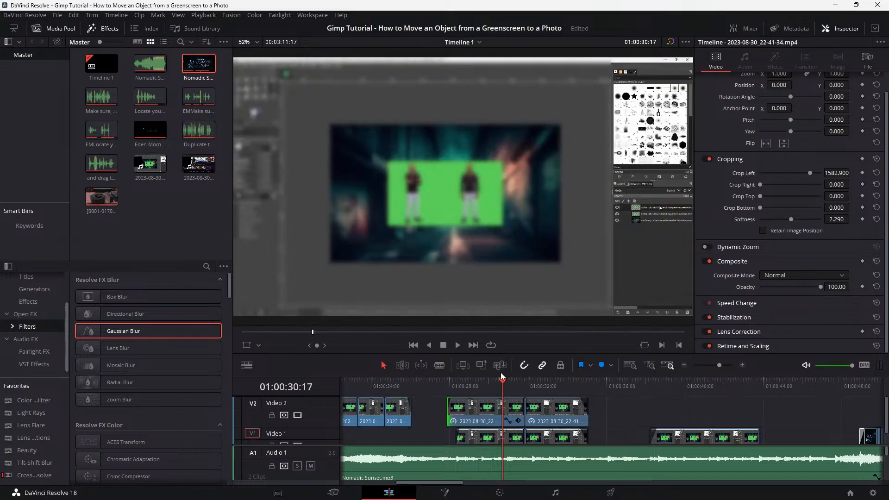
pyautogui.click(454, 418)
pyautogui.moveTo(454, 419); pyautogui.dragTo(457, 418)
# Replay the start of the extended Video 2 clip several times to check how the blurred section comes in
pyautogui.click(447, 378)
pyautogui.press('space')
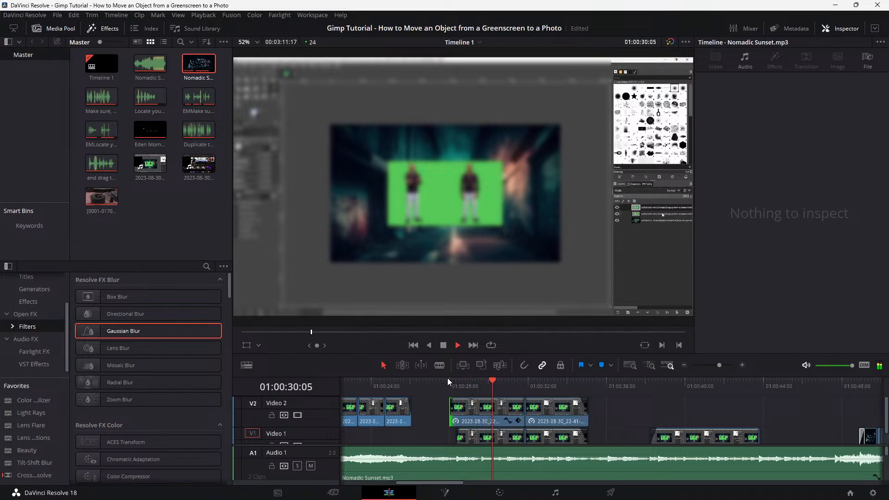
pyautogui.press('space')
pyautogui.click(441, 381)
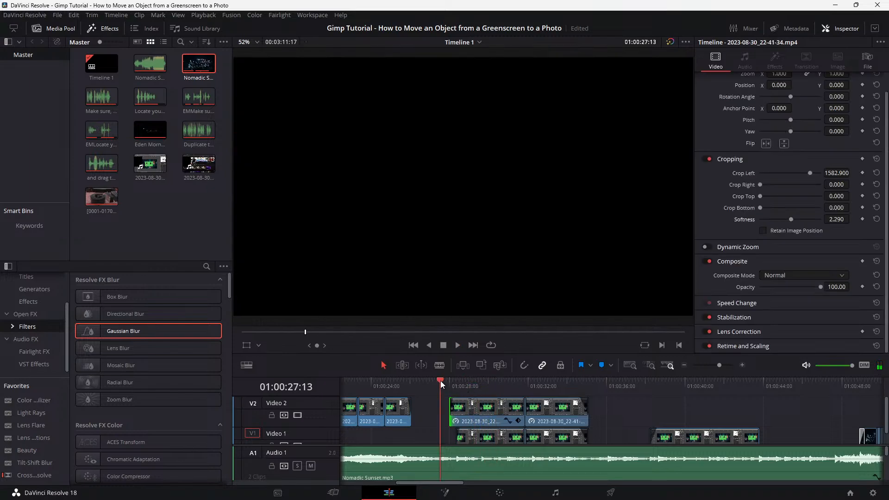
pyautogui.press('space')
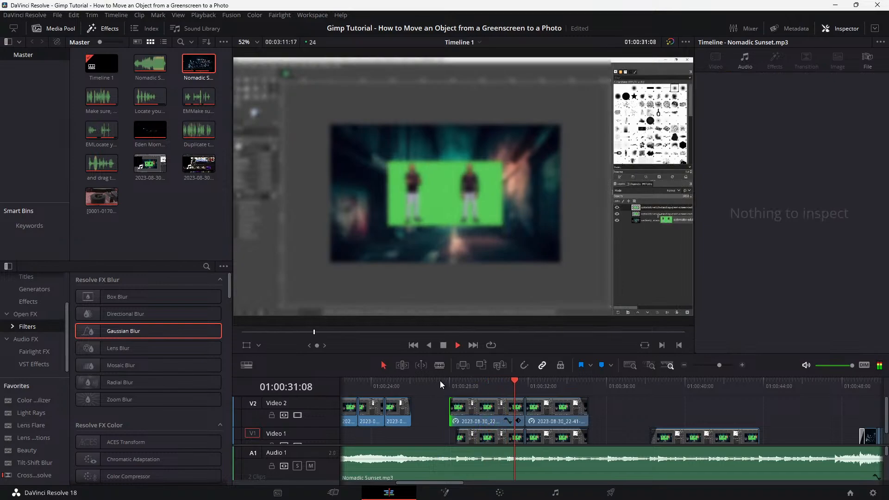
pyautogui.press('space')
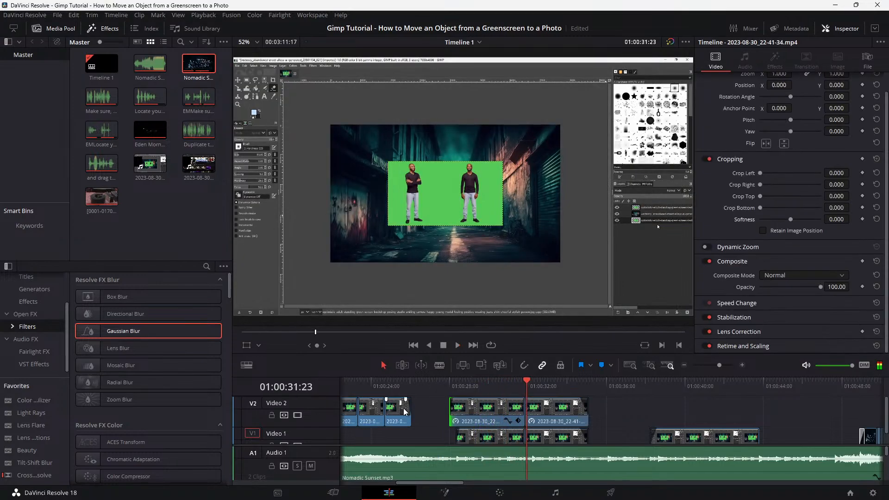
pyautogui.click(438, 380)
pyautogui.press('space')
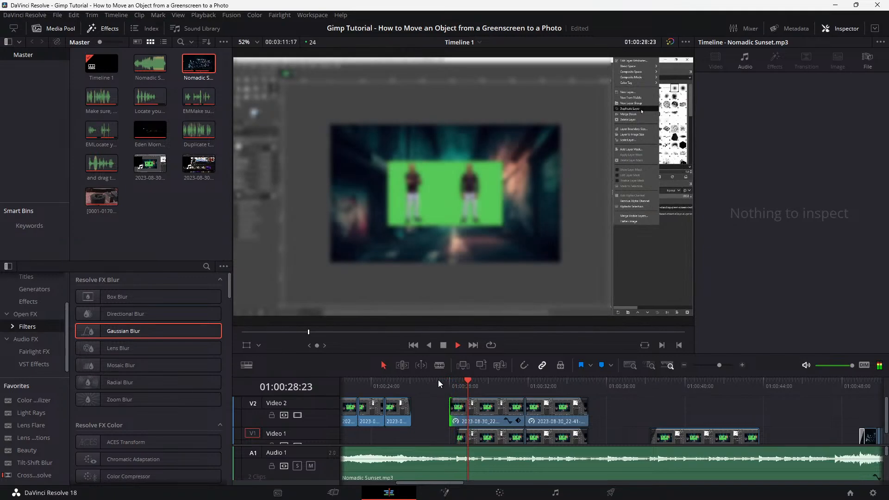
pyautogui.press('space')
# Extend the start of the blurred Video 1 clip to line up with the clip above it, and play back the opening
pyautogui.click(498, 425)
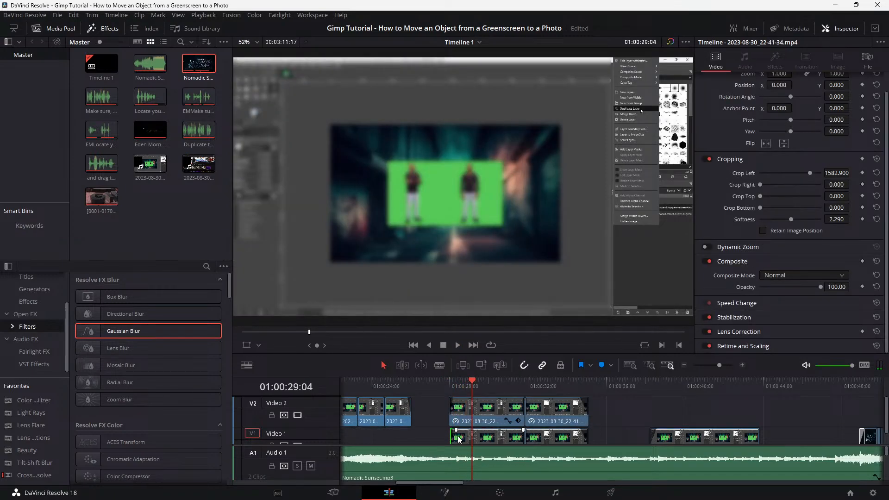
pyautogui.moveTo(451, 436)
pyautogui.mouseDown()
pyautogui.moveTo(460, 436)
pyautogui.moveTo(453, 435)
pyautogui.mouseUp()
pyautogui.click(421, 380)
pyautogui.press('space')
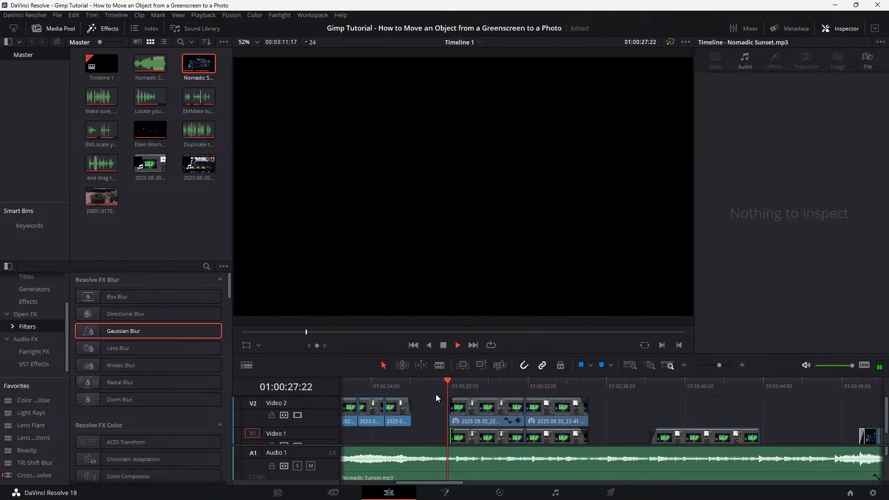
pyautogui.click(461, 432)
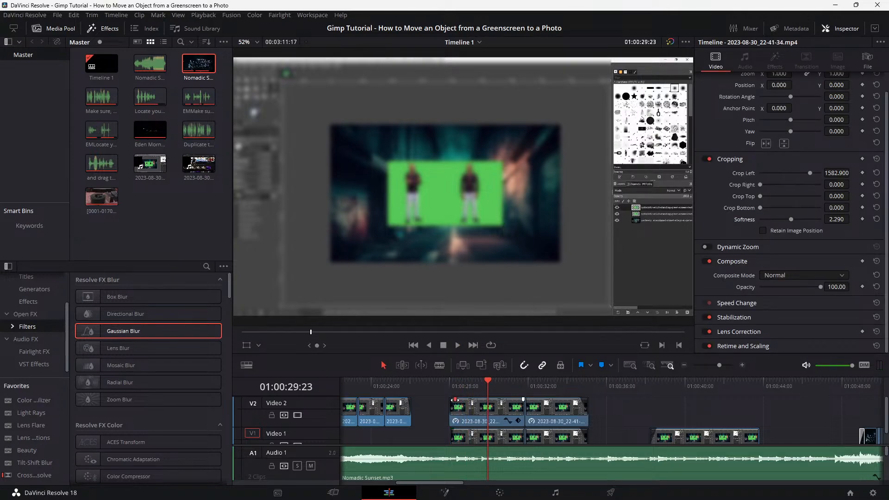
pyautogui.click(441, 379)
pyautogui.press('space')
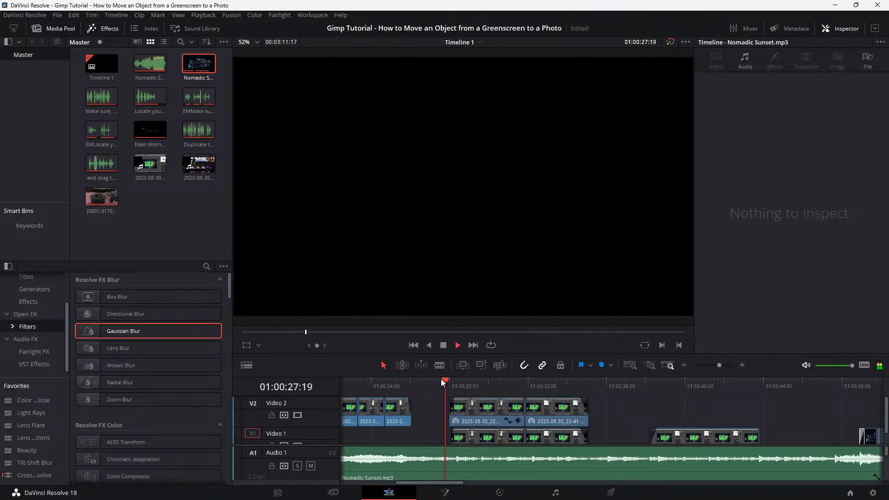
pyautogui.press('space')
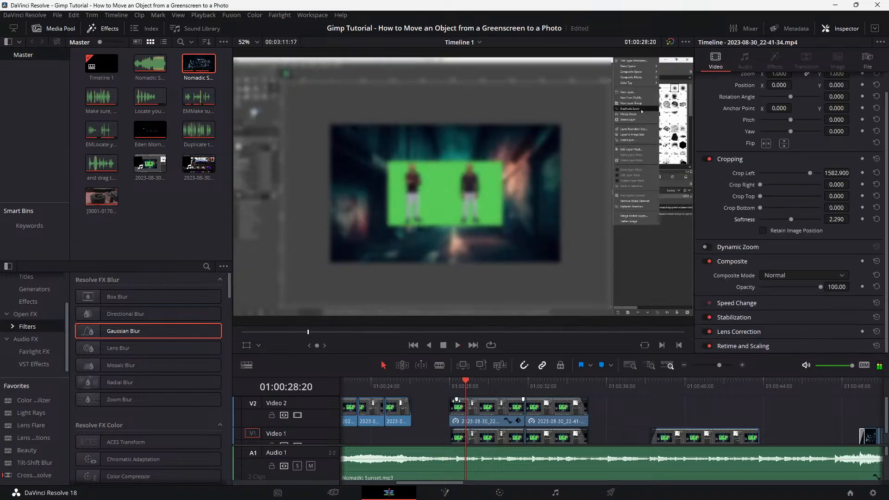
# Add a fade-in to the cropped Video 2 clip and play the edit through to the next GIMP clip on Video 1
pyautogui.moveTo(450, 399); pyautogui.dragTo(470, 400)
pyautogui.click(440, 380)
pyautogui.press('space')
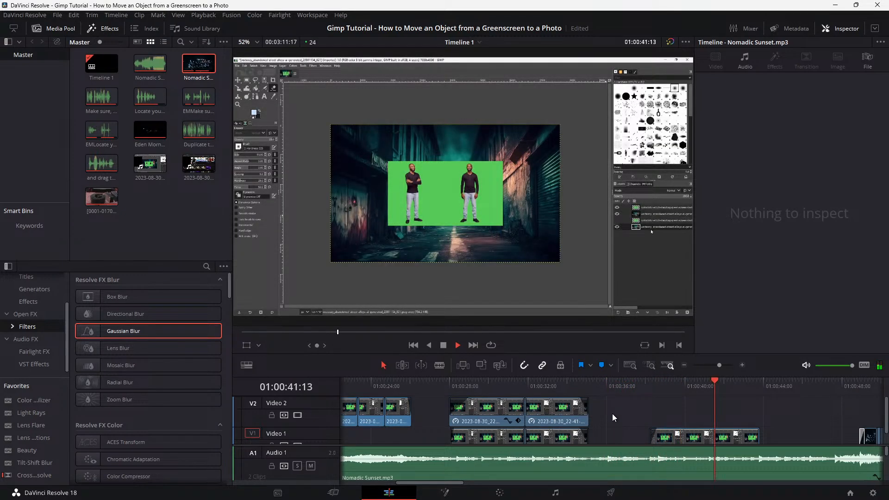
pyautogui.press('space')
# Play back the faded-in opening of the blurred section once more and save the project
pyautogui.click(430, 382)
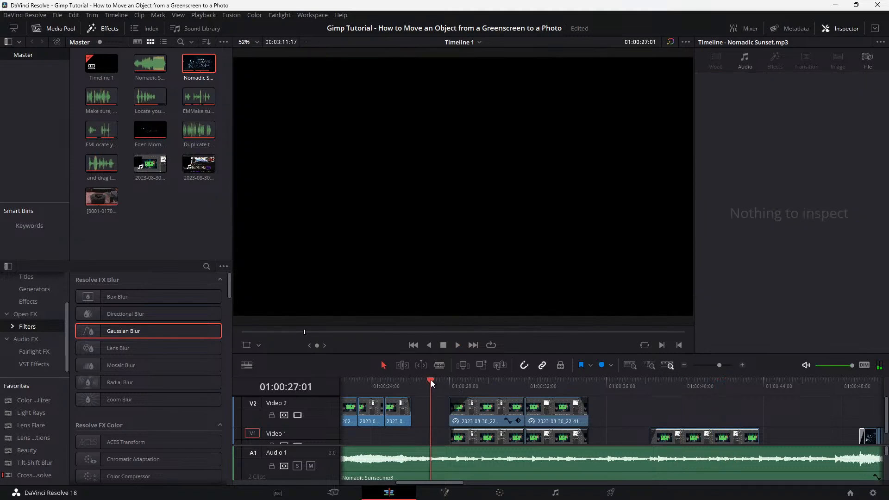
pyautogui.press('space')
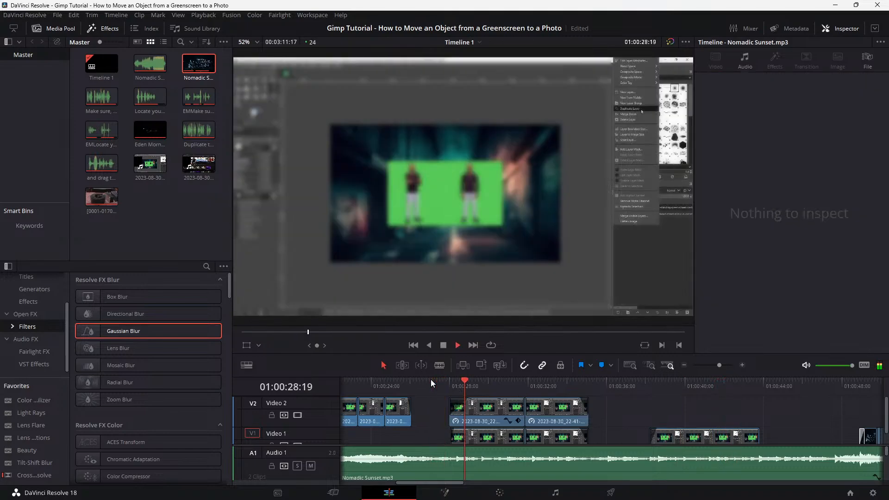
pyautogui.press('space')
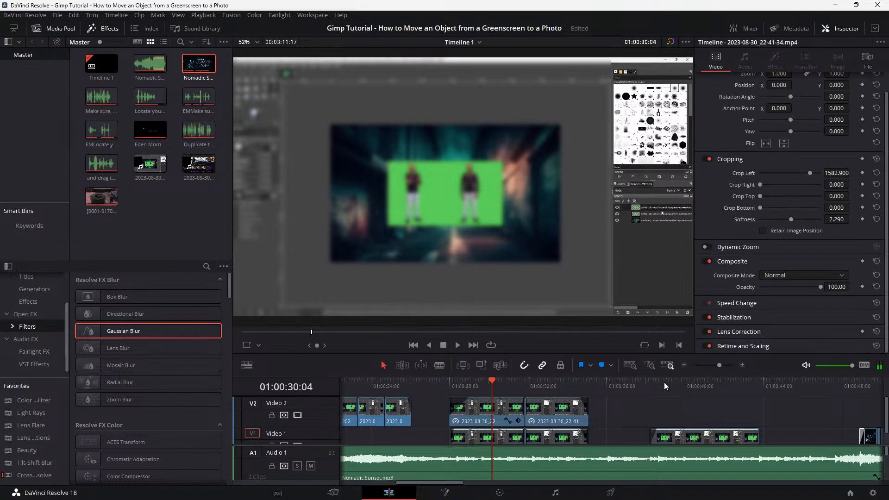
pyautogui.hotkey('ctrl', 's')
pyautogui.scroll(1, 791, 102)
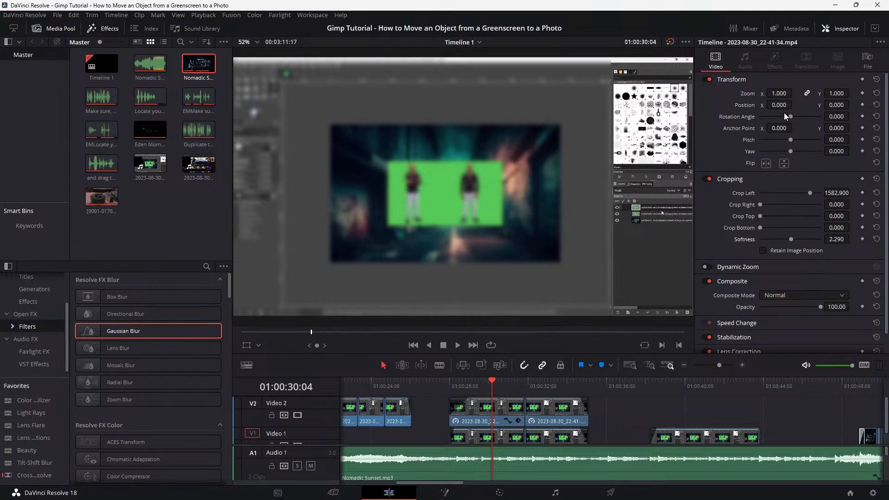
# Scale the cropped Video 2 clip to zoom 1.370, position it at X -1155, Y -139, and play back its opening
pyautogui.moveTo(795, 106)
pyautogui.mouseDown()
pyautogui.moveTo(769, 105)
pyautogui.moveTo(783, 109)
pyautogui.moveTo(795, 93)
pyautogui.mouseUp()
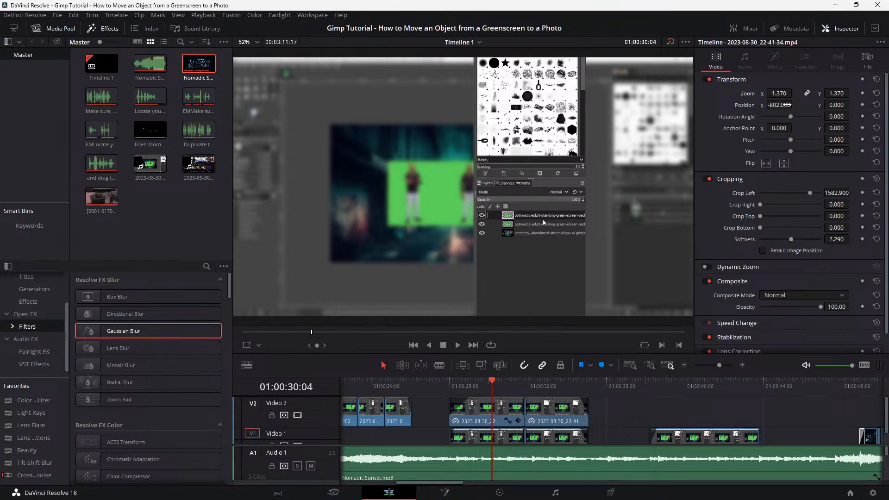
pyautogui.moveTo(787, 105); pyautogui.dragTo(826, 106)
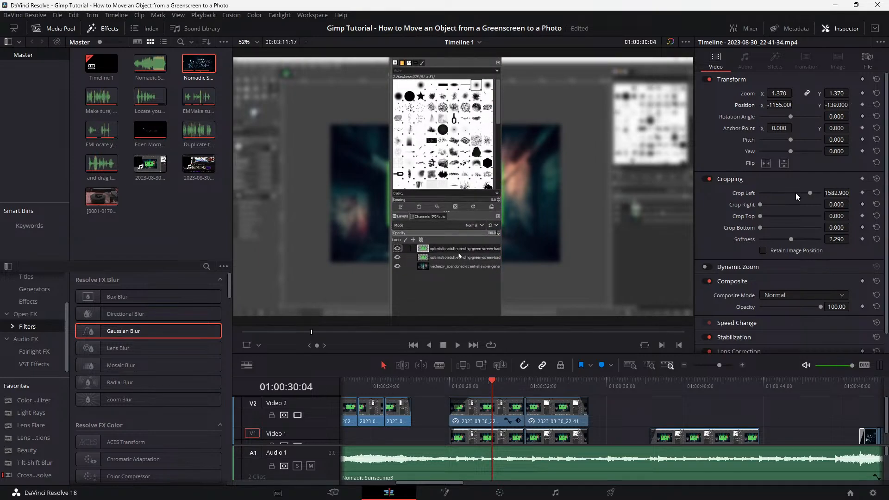
pyautogui.moveTo(495, 380); pyautogui.dragTo(441, 380)
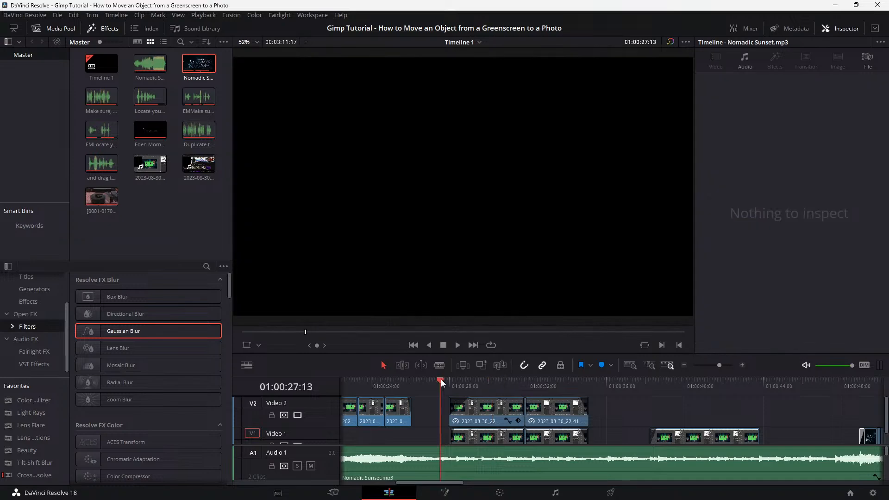
pyautogui.press('space')
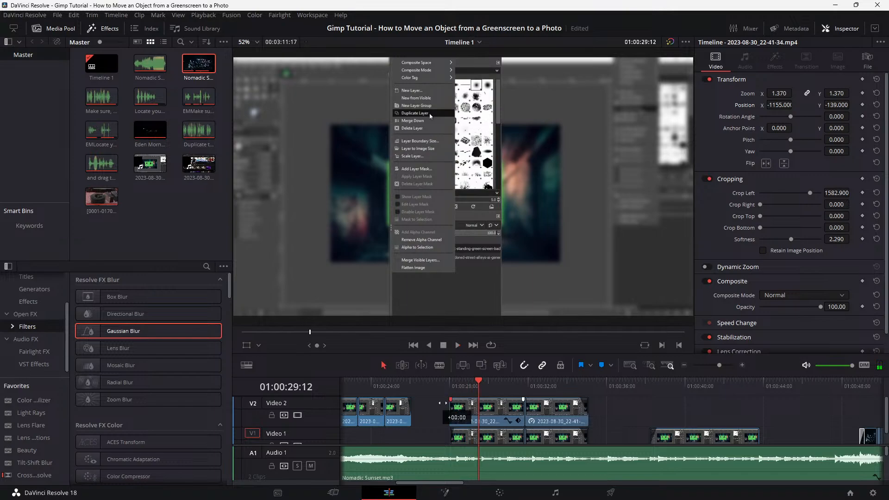
pyautogui.click(441, 380)
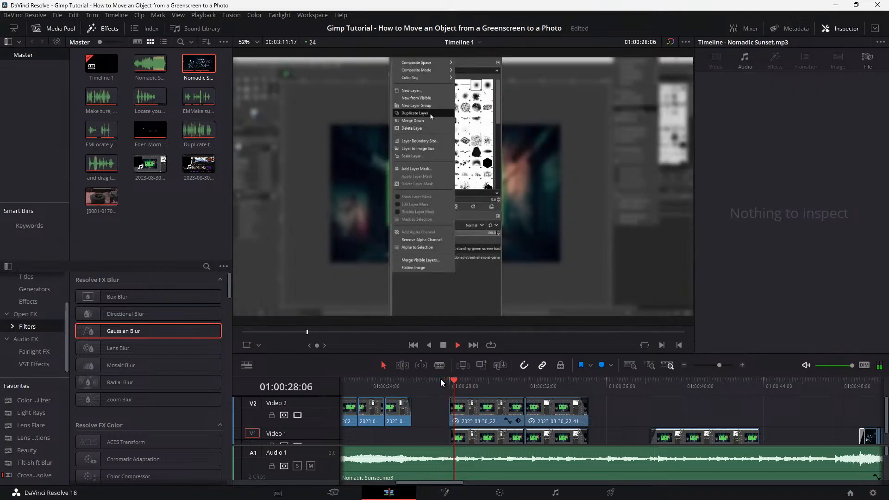
# Try later start points for the enlarged Video 2 clip, first well inside the blurred section and then closer to its beginning, playing back each
pyautogui.moveTo(451, 408); pyautogui.dragTo(481, 409)
pyautogui.click(448, 389)
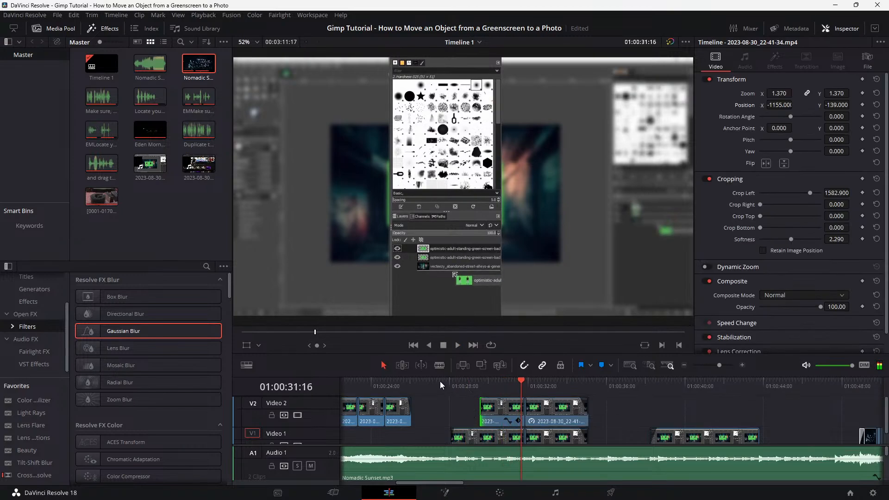
pyautogui.click(438, 381)
pyautogui.press('space')
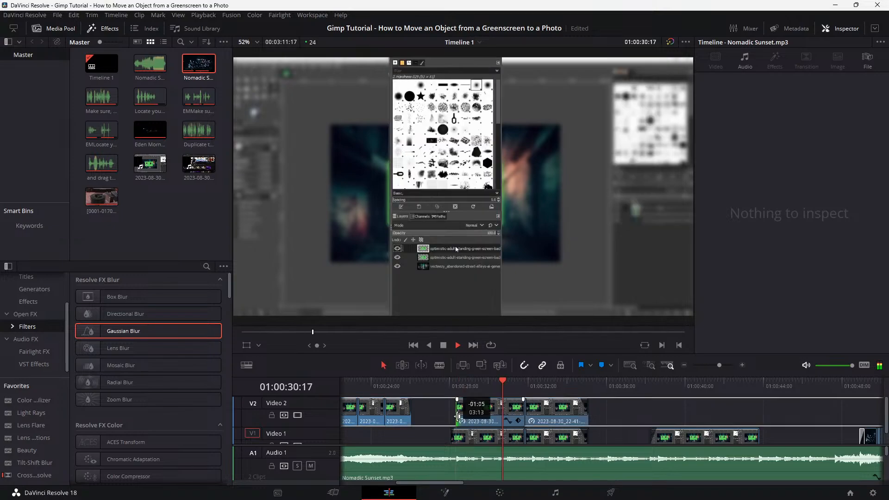
pyautogui.moveTo(481, 408); pyautogui.dragTo(456, 408)
pyautogui.click(437, 382)
pyautogui.press('space')
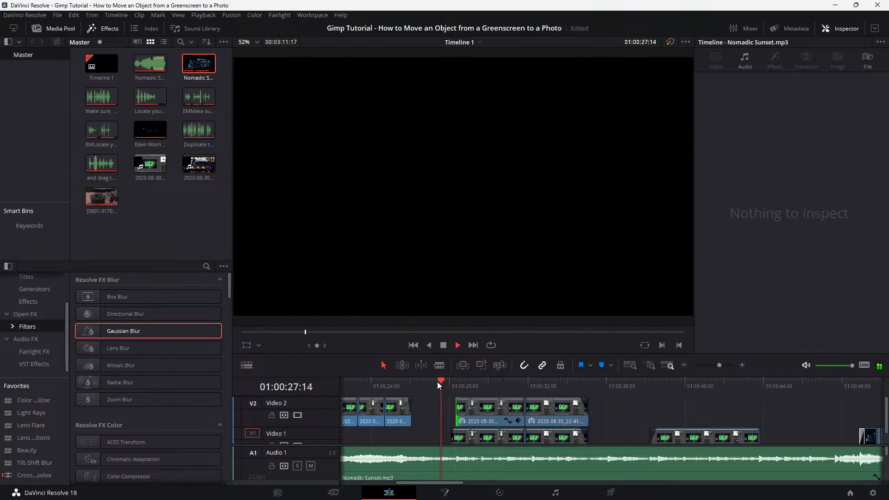
# Extend the start of the enlarged Video 2 clip to line up with the blurred Video 1 clip and play through the section
pyautogui.click(458, 407)
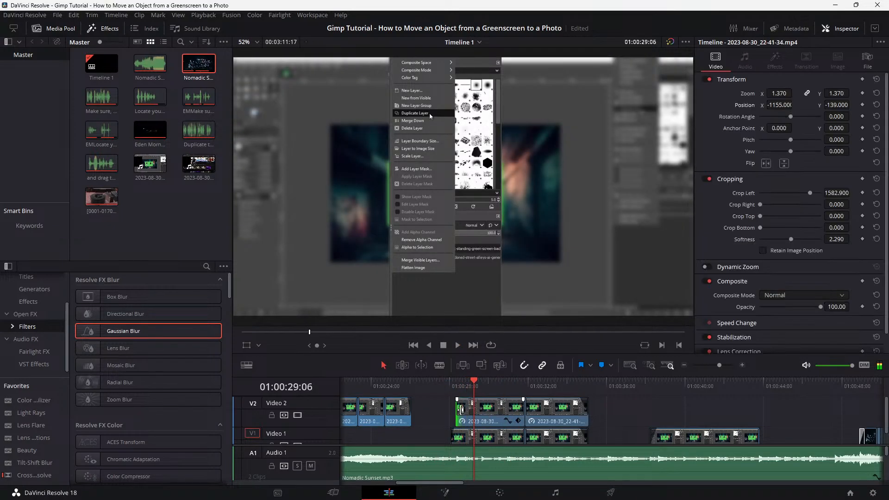
pyautogui.moveTo(461, 410); pyautogui.dragTo(459, 401)
pyautogui.click(430, 380)
pyautogui.press('space')
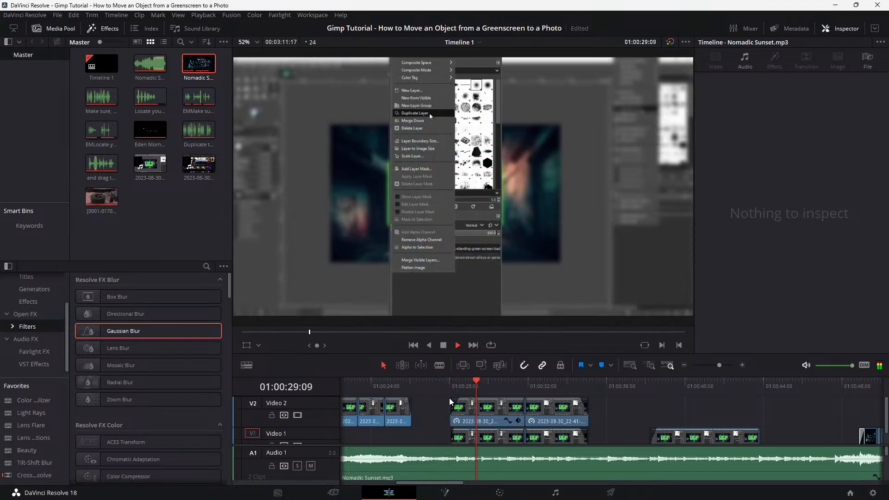
pyautogui.moveTo(459, 400); pyautogui.dragTo(437, 379)
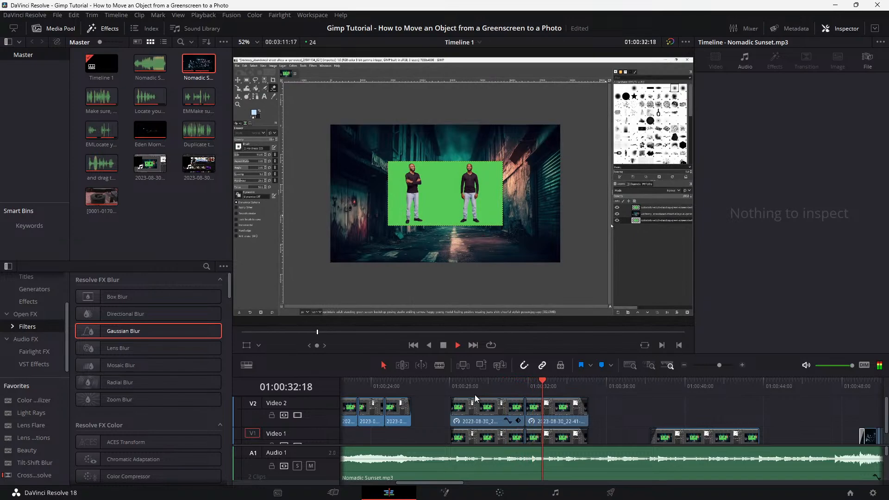
pyautogui.press('space')
pyautogui.click(451, 387)
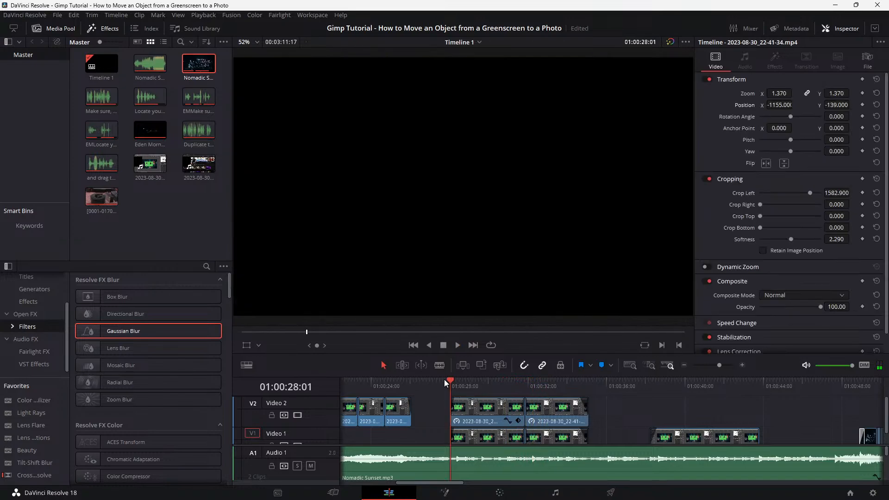
pyautogui.press('space')
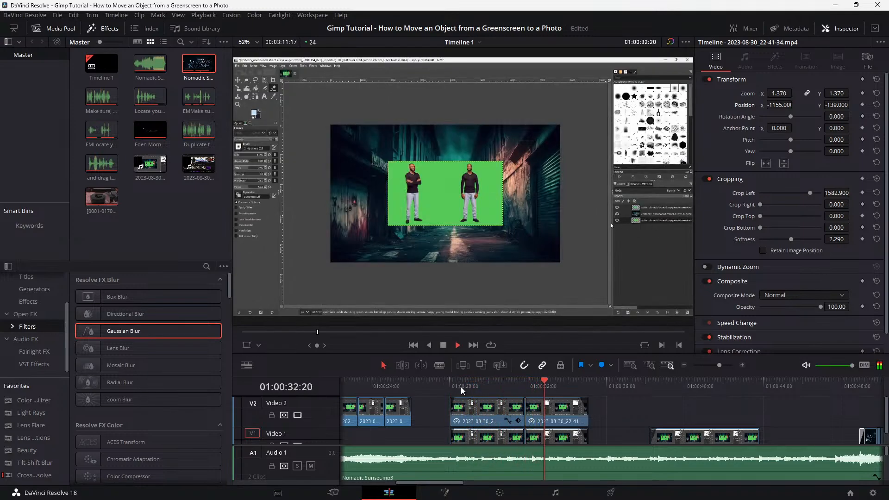
# Move the uncropped second clip on Video 2 along the timeline to sit above the next GIMP clip on Video 1
pyautogui.click(544, 414)
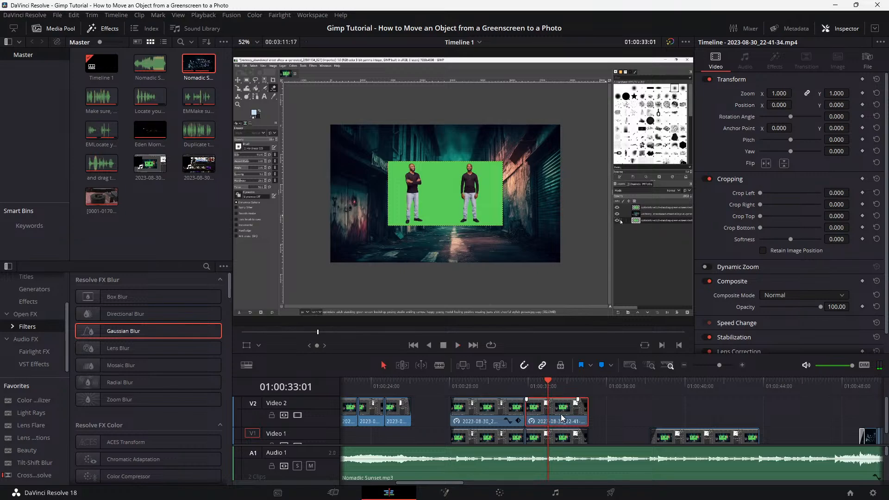
pyautogui.click(512, 414)
pyautogui.click(512, 384)
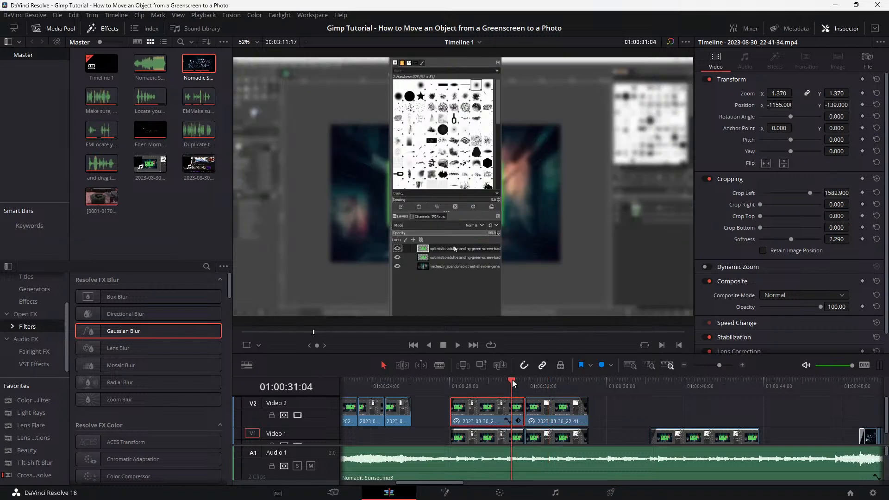
pyautogui.moveTo(512, 383); pyautogui.dragTo(682, 412)
pyautogui.click(550, 412)
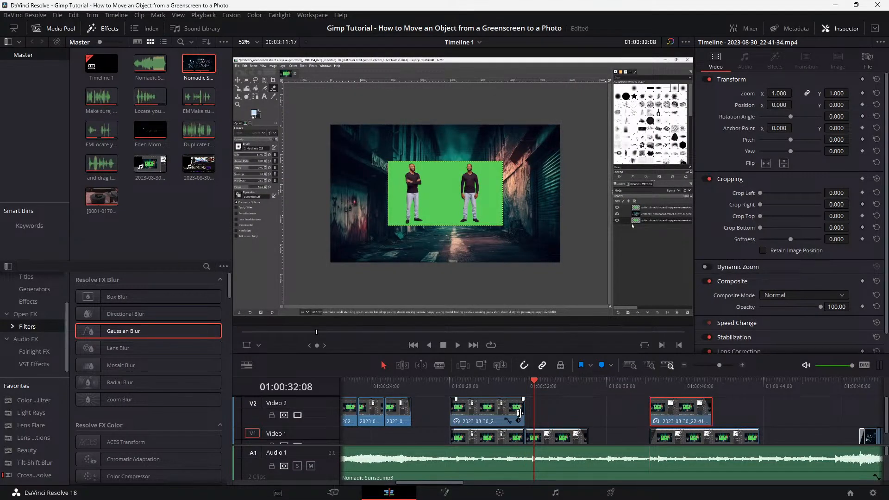
# Extend the end of the enlarged Video 2 clip to the end of the second Video 1 clip and play it back
pyautogui.moveTo(524, 411); pyautogui.dragTo(583, 403)
pyautogui.click(472, 380)
pyautogui.press('space')
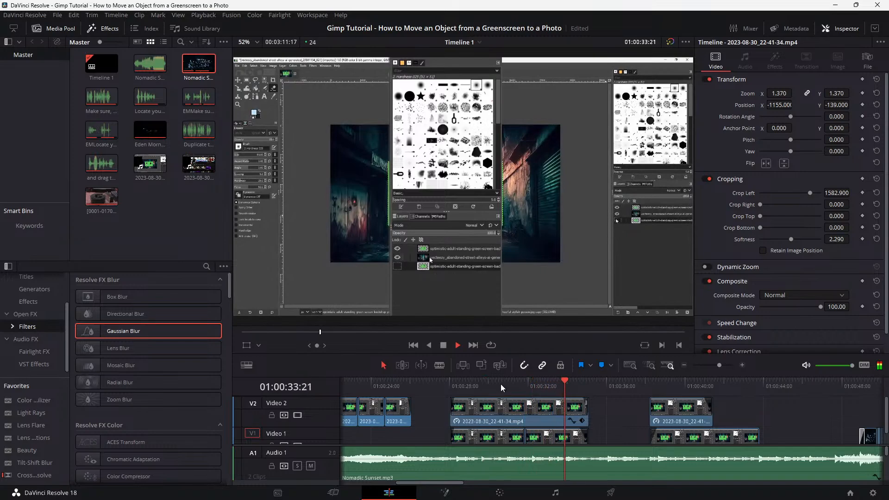
pyautogui.press('space')
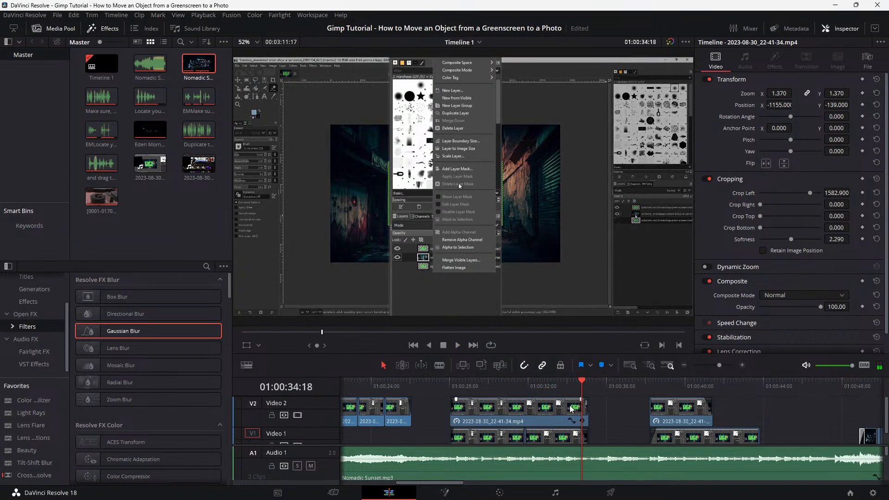
# Trim the end of the enlarged Video 2 clip in small stages to just under one second before the Video 1 clip ends, replaying each trim
pyautogui.moveTo(585, 410); pyautogui.dragTo(577, 413)
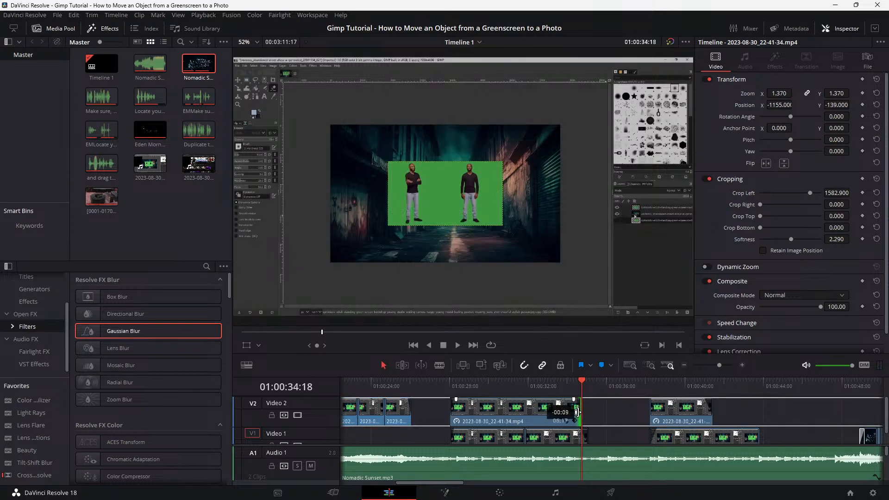
pyautogui.click(542, 382)
pyautogui.press('space')
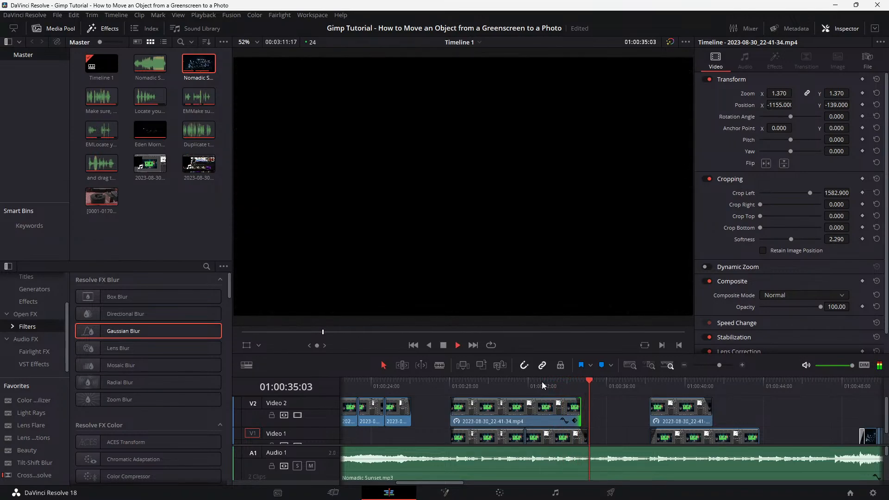
pyautogui.press('space')
pyautogui.moveTo(580, 412); pyautogui.dragTo(574, 412)
pyautogui.click(532, 386)
pyautogui.press('space')
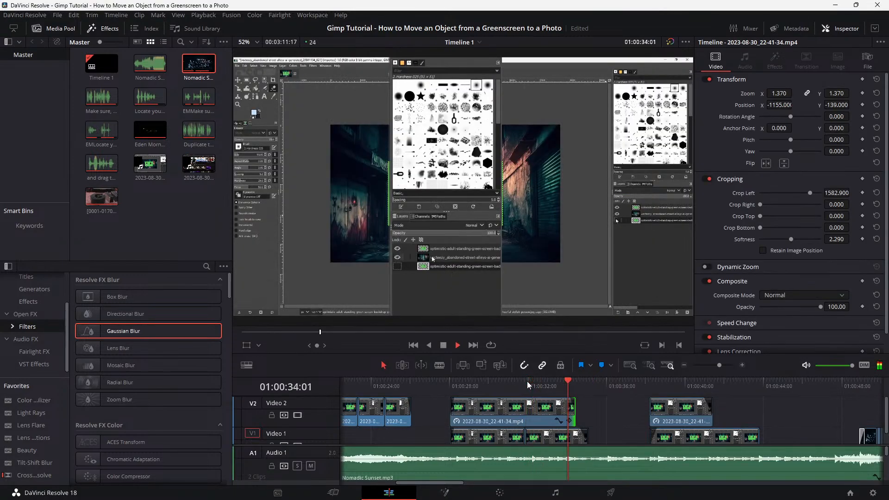
pyautogui.press('space')
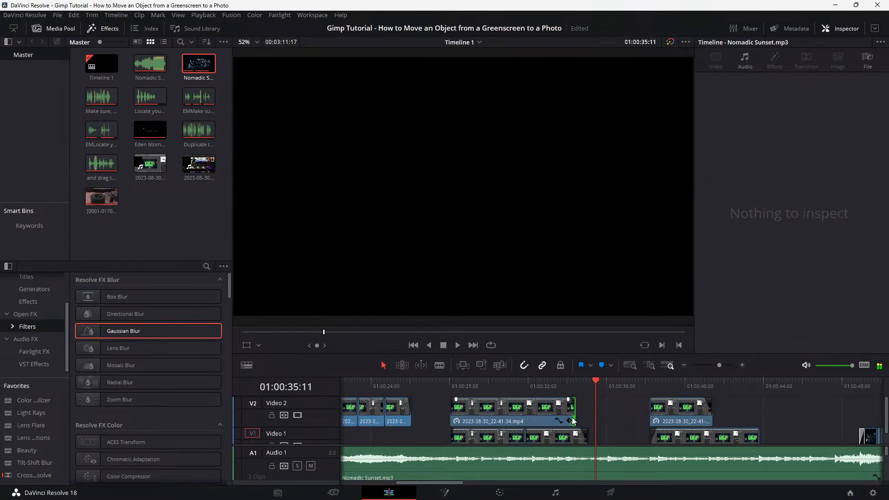
pyautogui.moveTo(574, 412); pyautogui.dragTo(566, 414)
pyautogui.click(540, 383)
pyautogui.press('space')
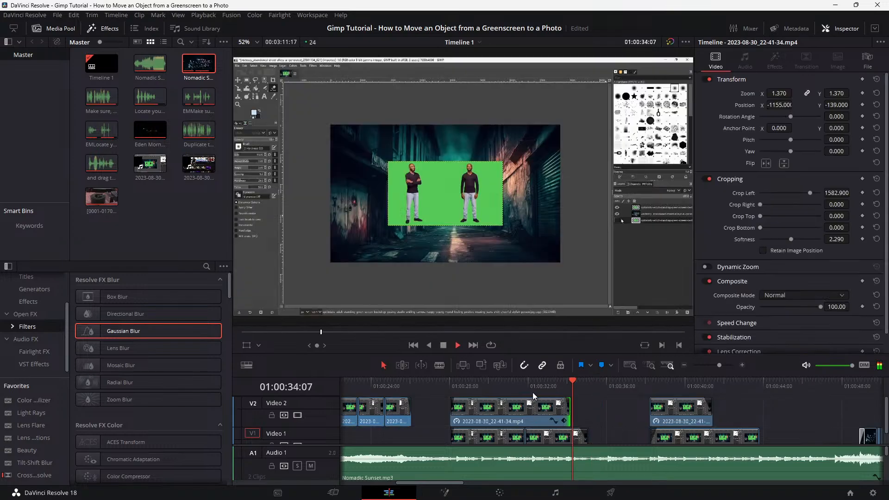
pyautogui.press('space')
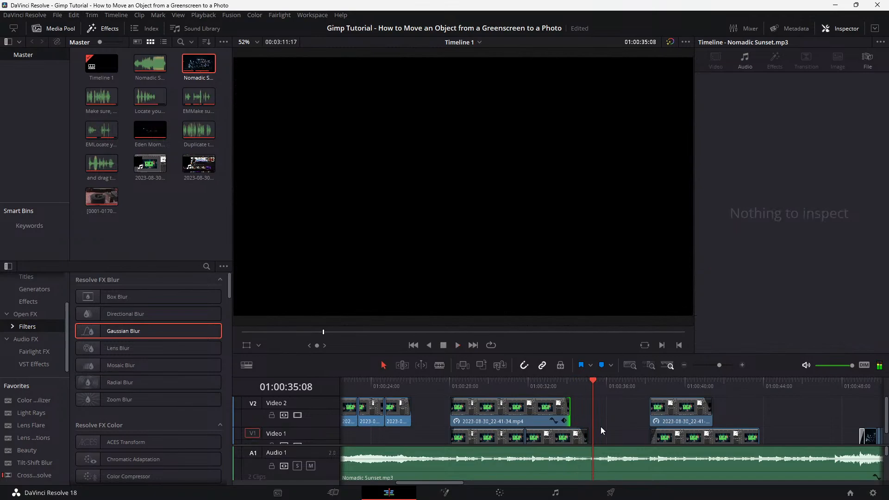
# Apply Gaussian Blur to the second Video 1 clip beneath the enlarged clip and play back the section
pyautogui.click(542, 437)
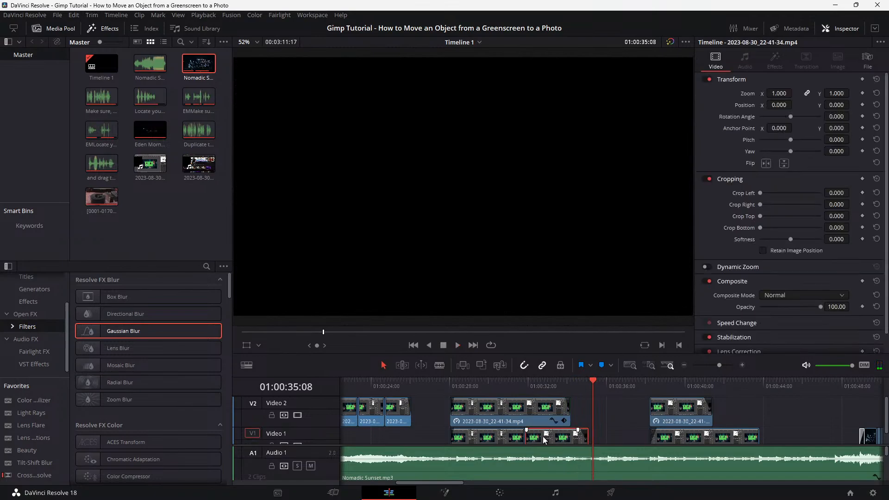
pyautogui.moveTo(157, 340); pyautogui.dragTo(475, 447)
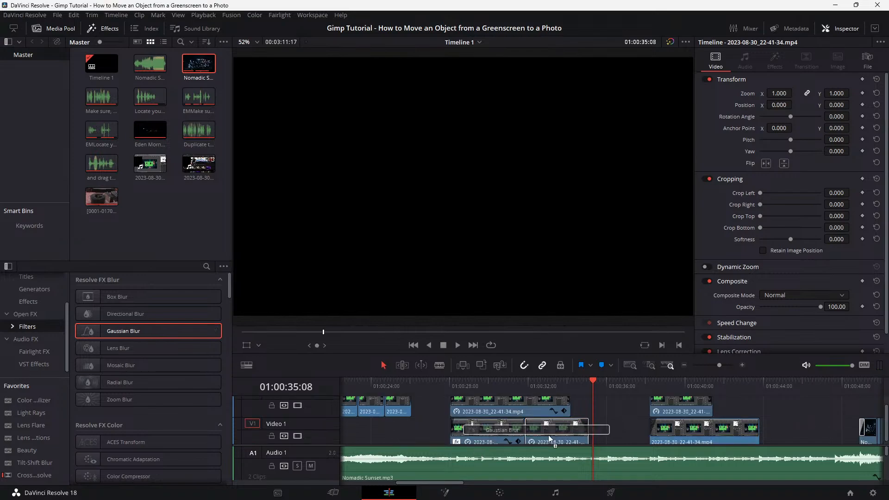
pyautogui.click(443, 384)
pyautogui.press('space')
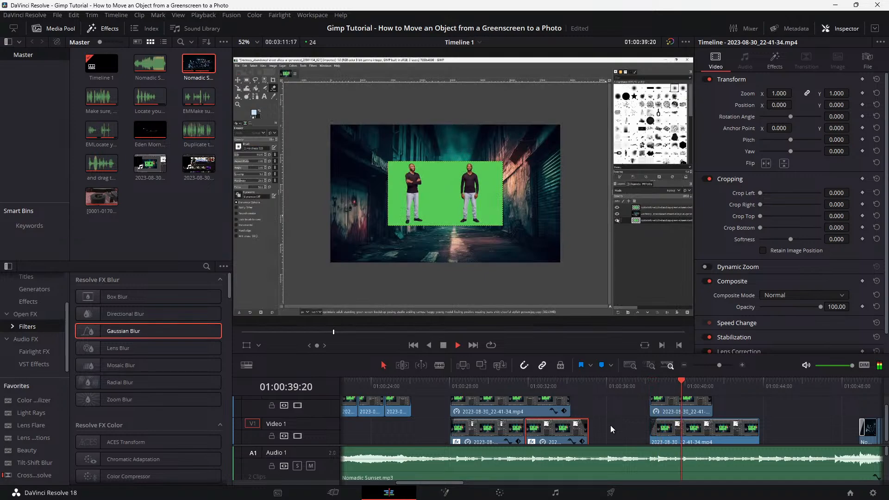
pyautogui.press('space')
# Delete the uncropped duplicate on Video 2 above the next GIMP clip
pyautogui.scroll(1, 643, 435)
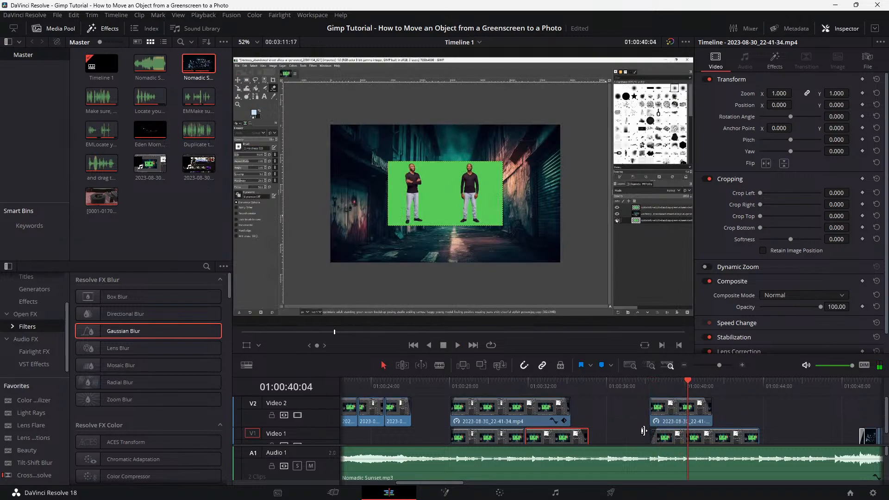
pyautogui.click(674, 415)
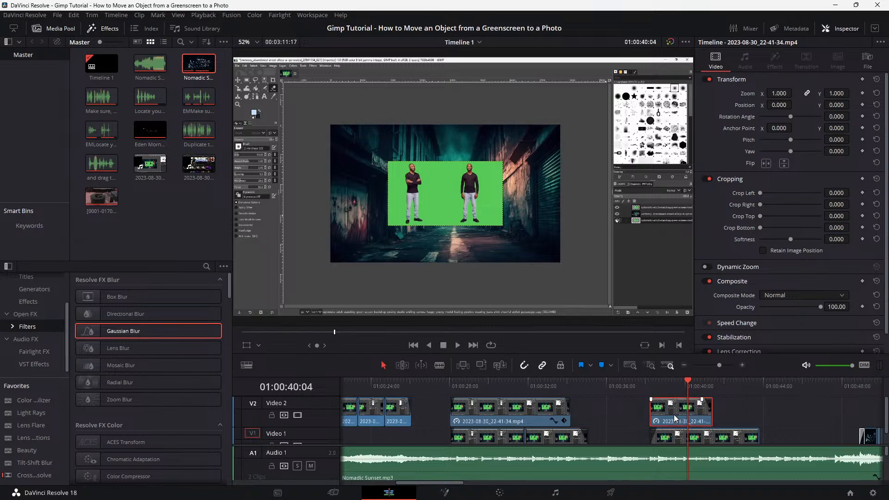
pyautogui.rightClick(674, 415)
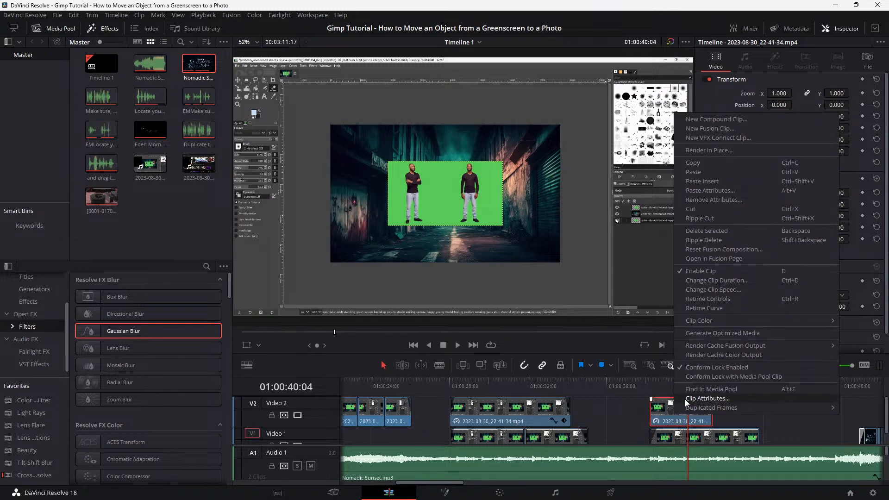
pyautogui.click(738, 232)
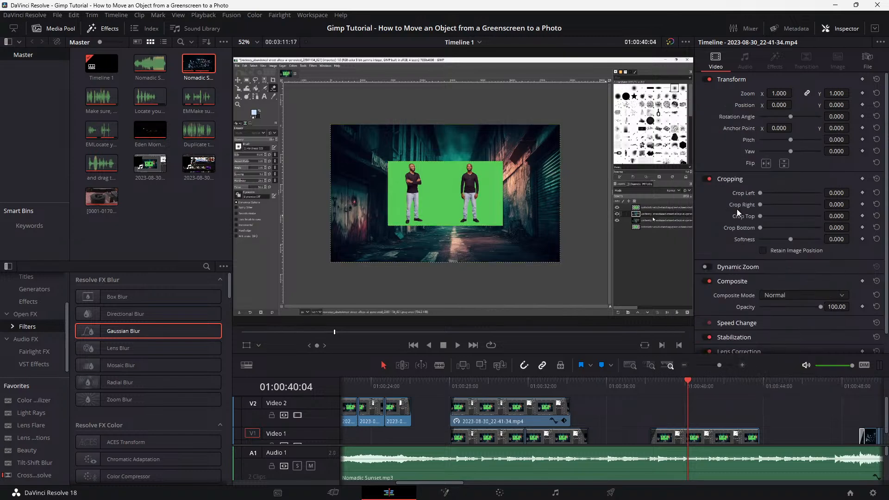
# Play back the edit from the earlier clips through the blurred section, replaying its ending to check how the enlarged clip goes out
pyautogui.click(358, 381)
pyautogui.press('space')
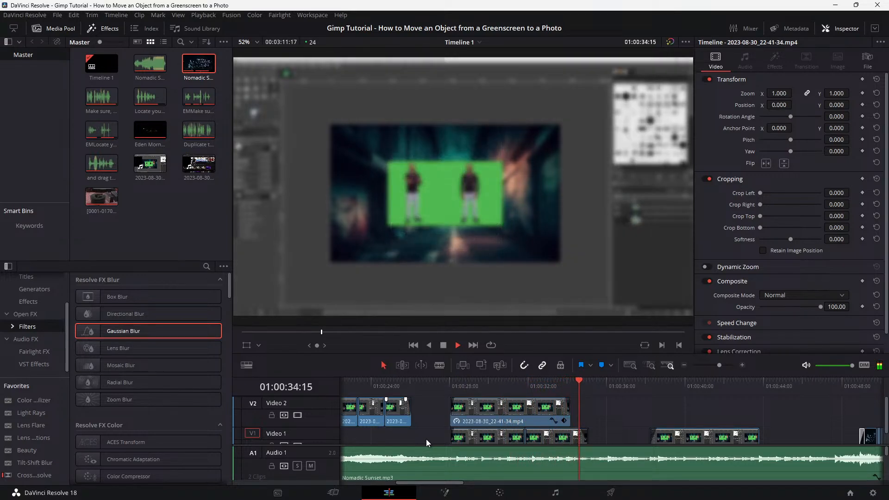
pyautogui.press('space')
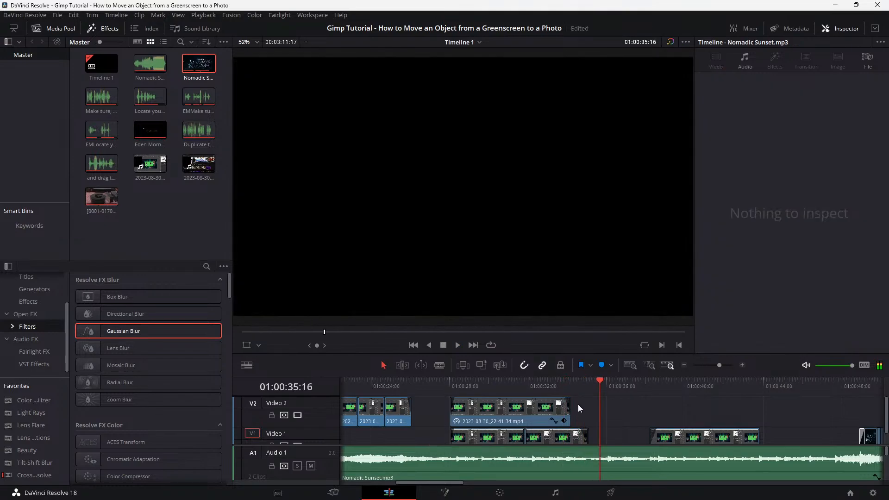
pyautogui.click(565, 384)
pyautogui.press('space')
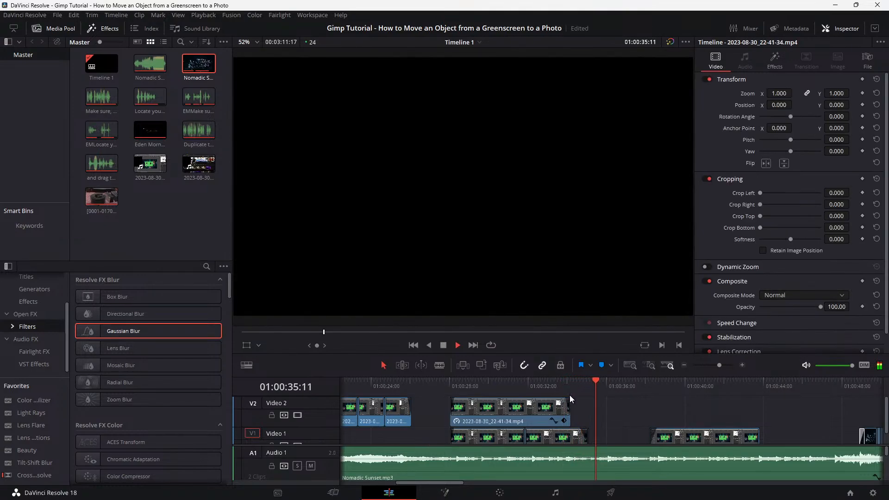
pyautogui.press('space')
pyautogui.click(524, 384)
pyautogui.press('space')
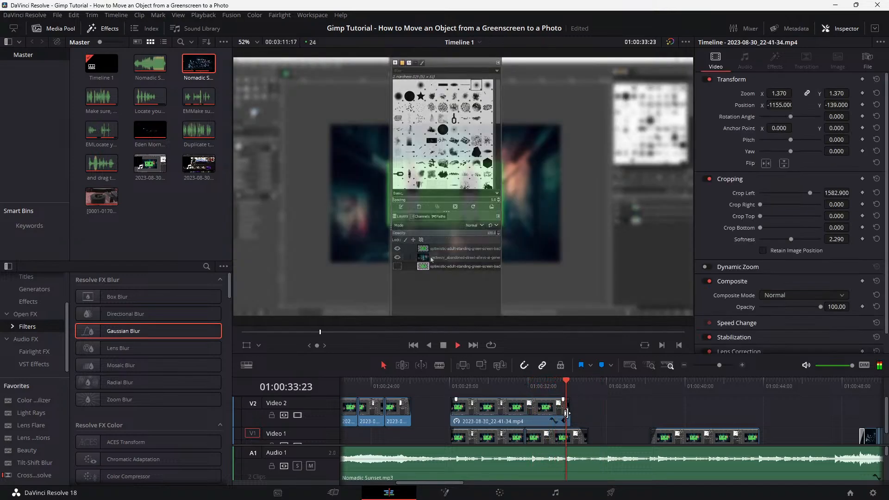
# Try extending the end of the enlarged Video 2 clip to match the Video 1 clip beneath it, and play back the ending
pyautogui.moveTo(567, 413); pyautogui.dragTo(585, 414)
pyautogui.press('space')
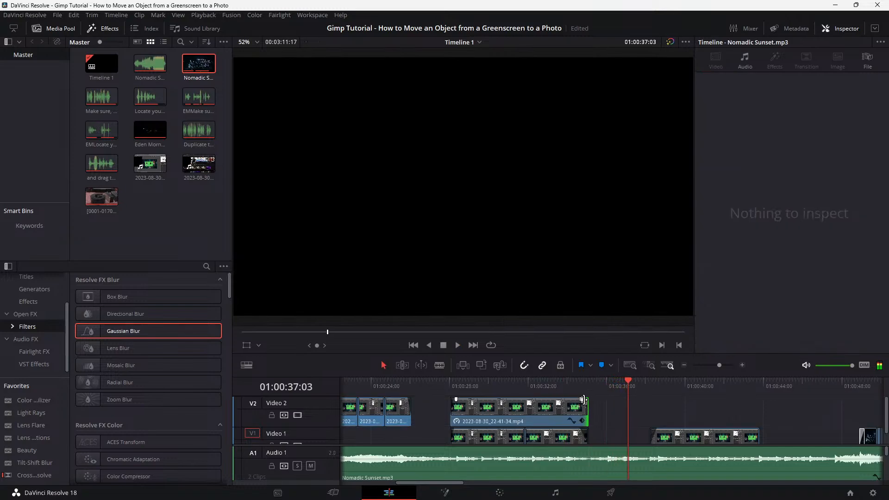
pyautogui.click(557, 385)
pyautogui.press('space')
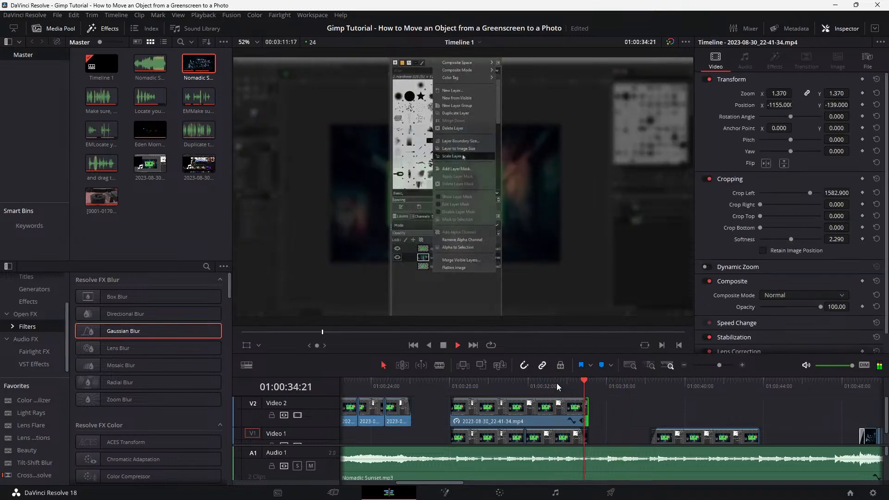
pyautogui.press('space')
# Trim the enlarged Video 2 clip back to just under one second before the Video 1 clip ends and play through the next GIMP clip
pyautogui.moveTo(584, 414); pyautogui.dragTo(566, 413)
pyautogui.click(548, 405)
pyautogui.press('space')
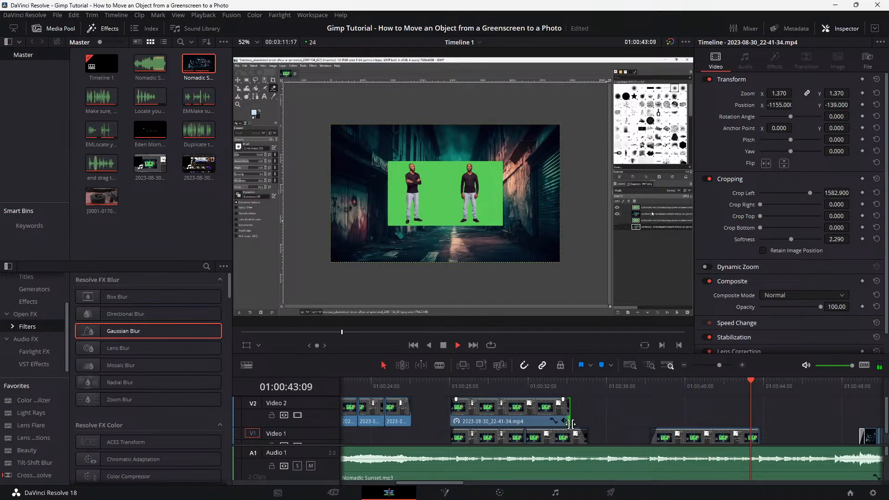
pyautogui.press('space')
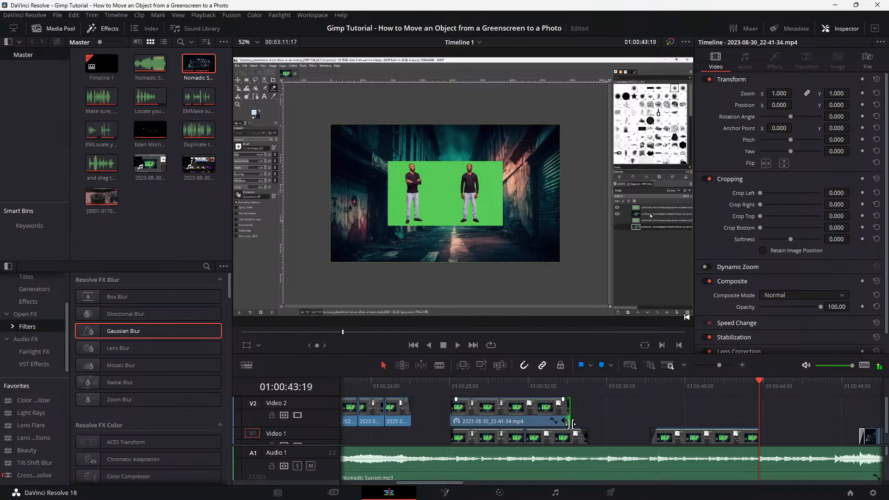
# Duplicate the next GIMP clip on Video 1 and align the copy directly above it on Video 2
pyautogui.click(663, 435)
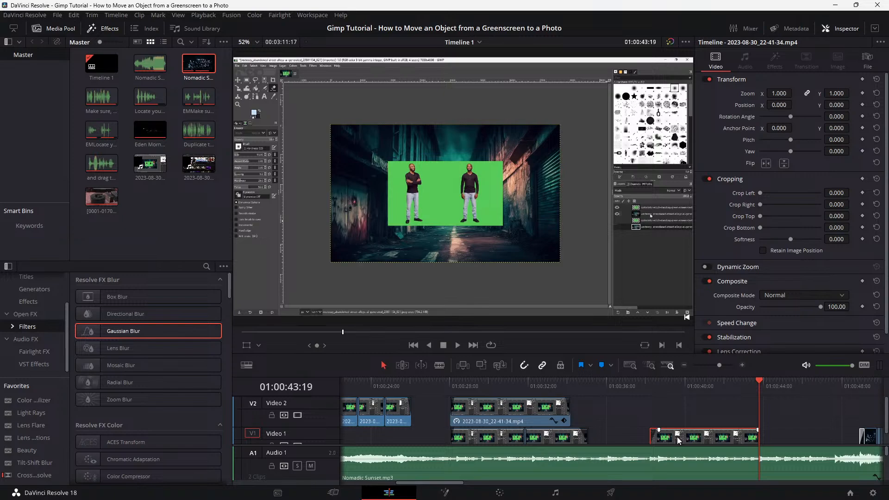
pyautogui.hotkey('ctrl', 'v')
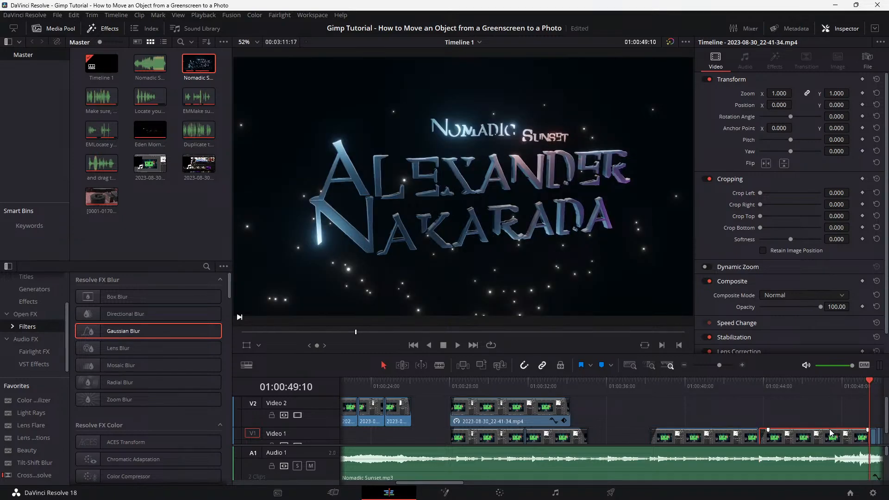
pyautogui.hotkey('ctrl', 'z')
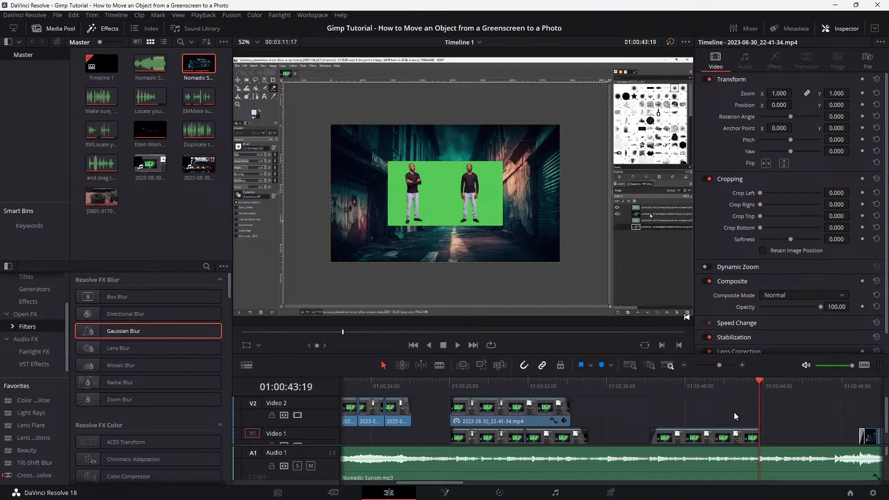
pyautogui.hotkey('shift', 'z')
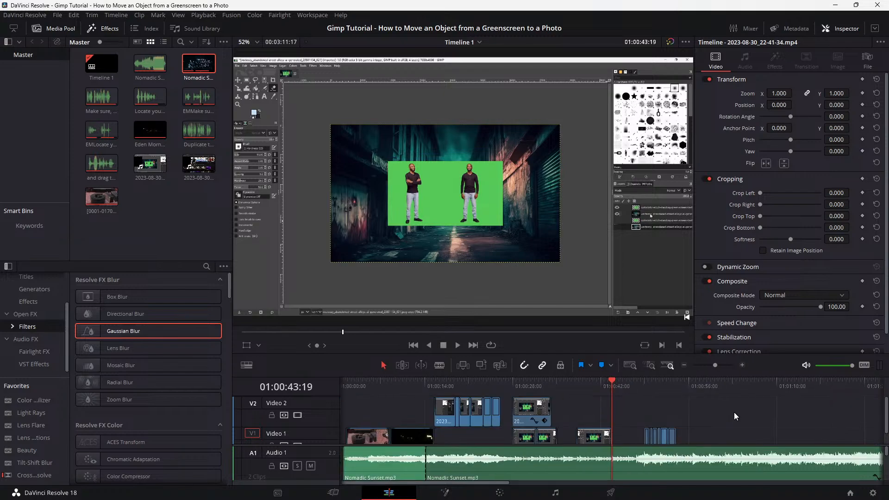
pyautogui.click(688, 382)
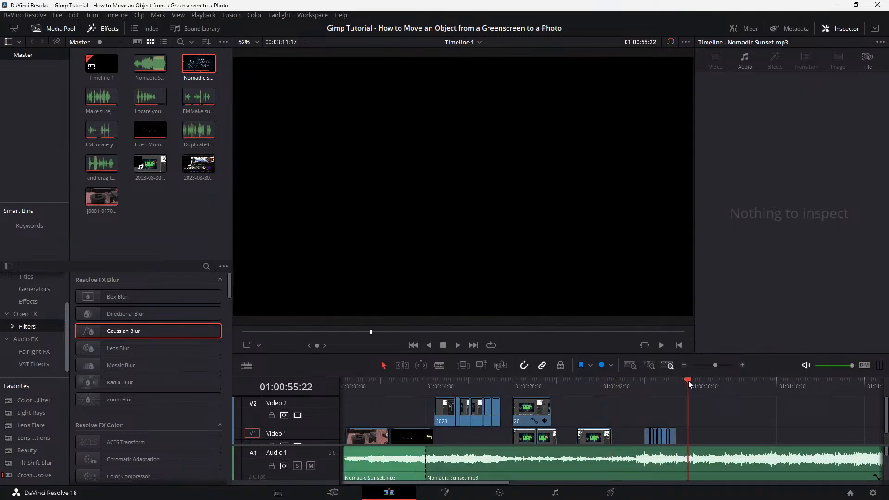
pyautogui.hotkey('ctrl', 'v')
pyautogui.moveTo(703, 438); pyautogui.dragTo(595, 410)
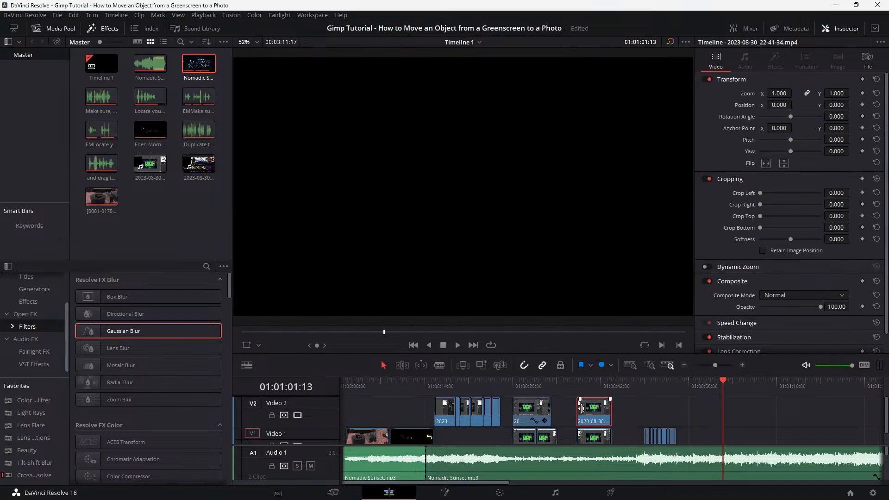
# Apply Gaussian Blur to the Video 1 clip beneath the new duplicate
pyautogui.hotkey('ctrl', '-')
pyautogui.hotkey('ctrl', '-')
pyautogui.hotkey('ctrl', '-')
pyautogui.click(525, 387)
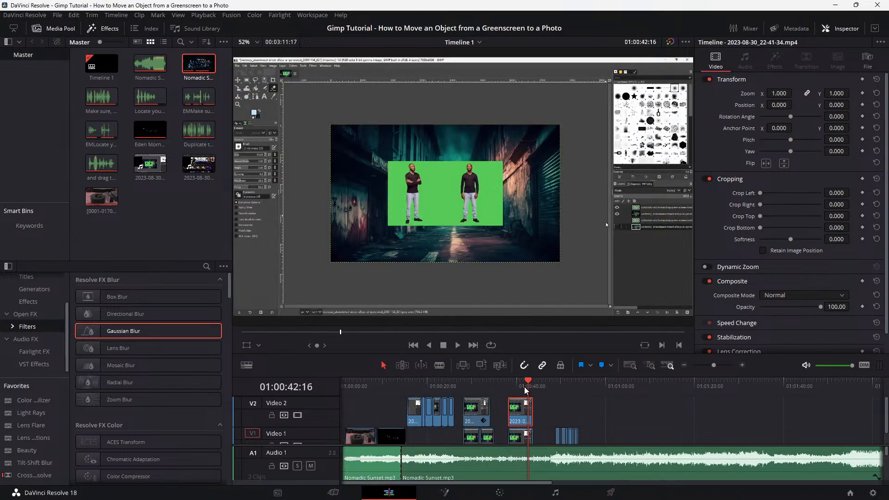
pyautogui.hotkey('ctrl', '+')
pyautogui.hotkey('ctrl', '+')
pyautogui.hotkey('ctrl', '+')
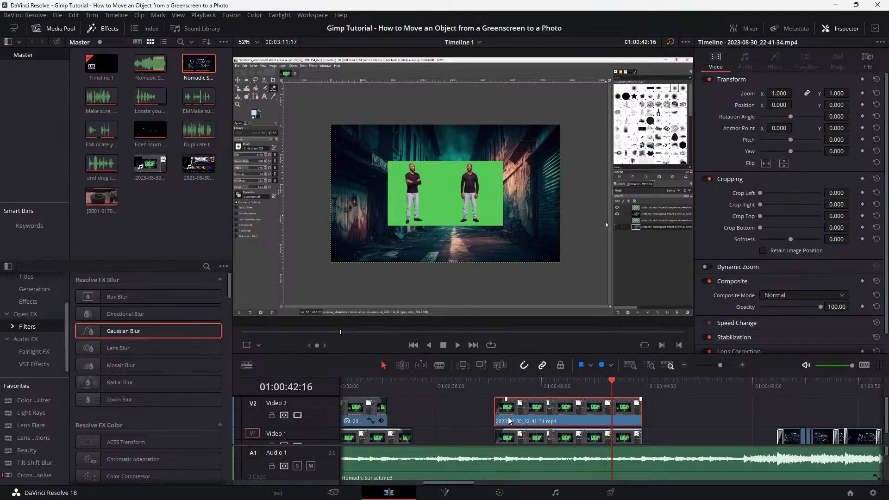
pyautogui.click(541, 434)
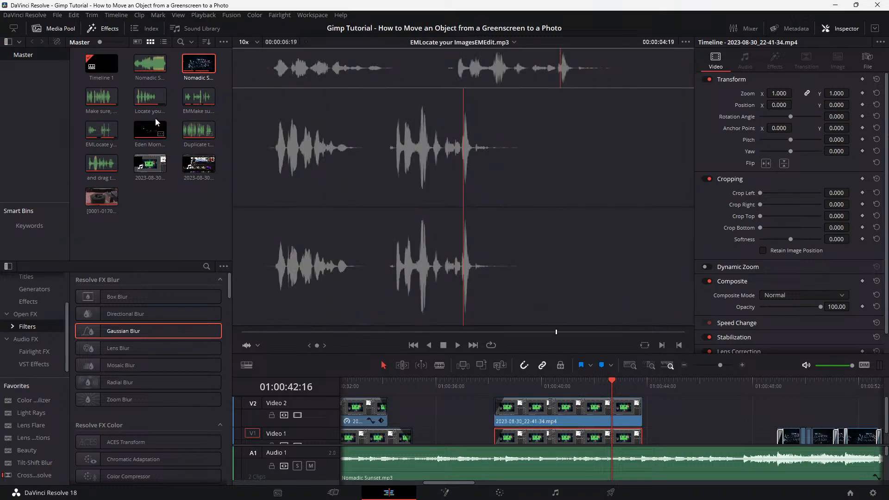
pyautogui.moveTo(125, 337); pyautogui.dragTo(609, 437)
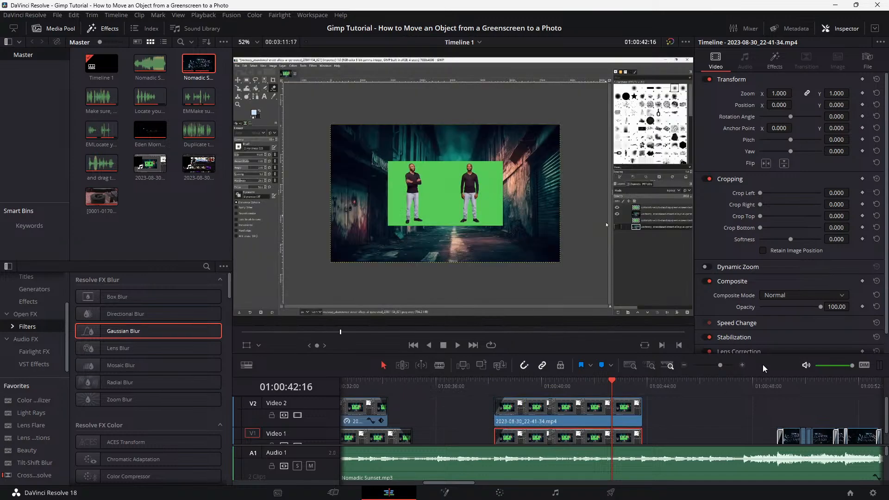
# Crop the Video 2 duplicate from the left by 1553.600 and set its crop softness to -6.870
pyautogui.click(560, 410)
pyautogui.moveTo(761, 193); pyautogui.dragTo(810, 200)
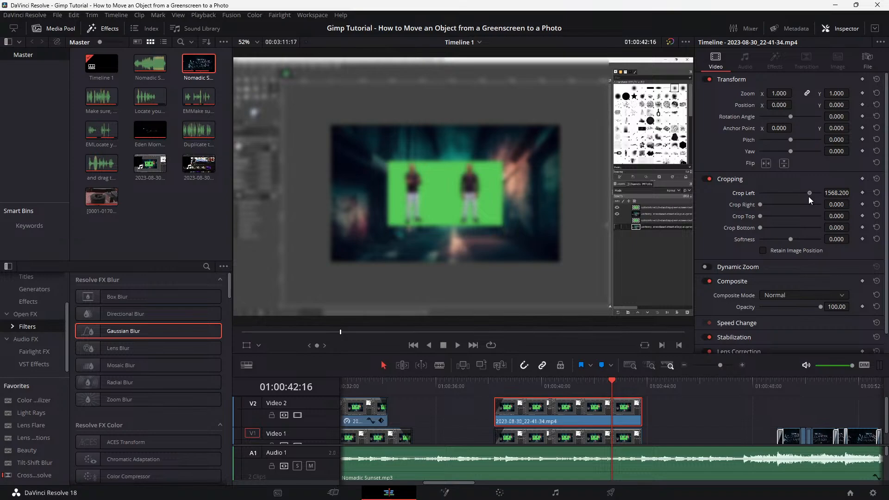
pyautogui.moveTo(810, 198); pyautogui.dragTo(809, 197)
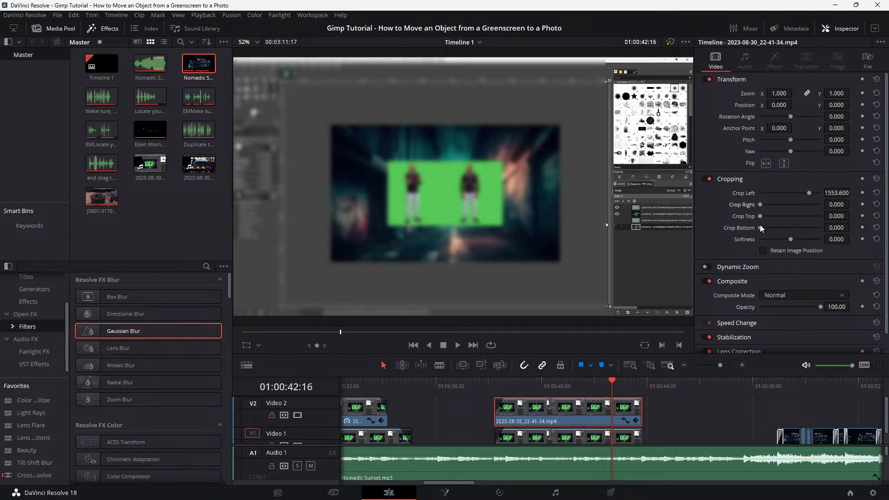
pyautogui.moveTo(760, 226); pyautogui.dragTo(755, 232)
pyautogui.moveTo(790, 240); pyautogui.dragTo(789, 241)
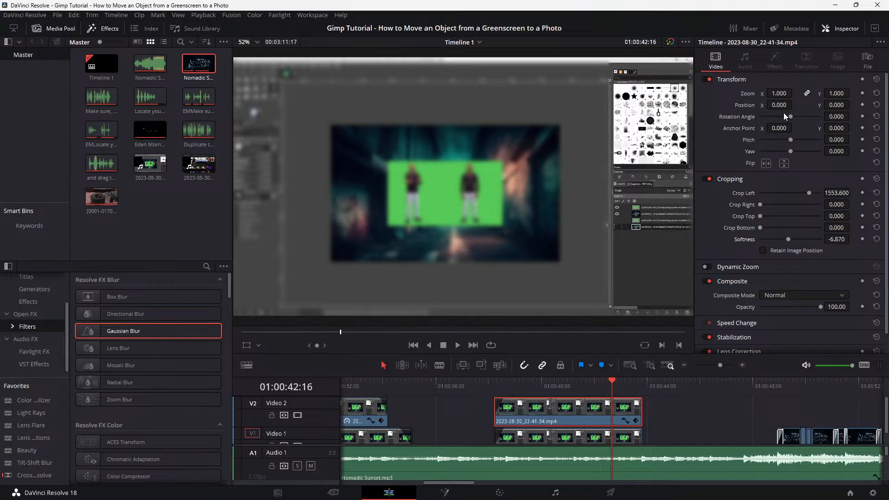
# Enlarge the cropped duplicate to zoom 1.340, position it at X -1117 and Y -77, and set its crop softness to -0.760
pyautogui.moveTo(780, 105); pyautogui.dragTo(743, 105)
pyautogui.moveTo(780, 93)
pyautogui.mouseDown()
pyautogui.moveTo(794, 93)
pyautogui.moveTo(767, 105)
pyautogui.mouseUp()
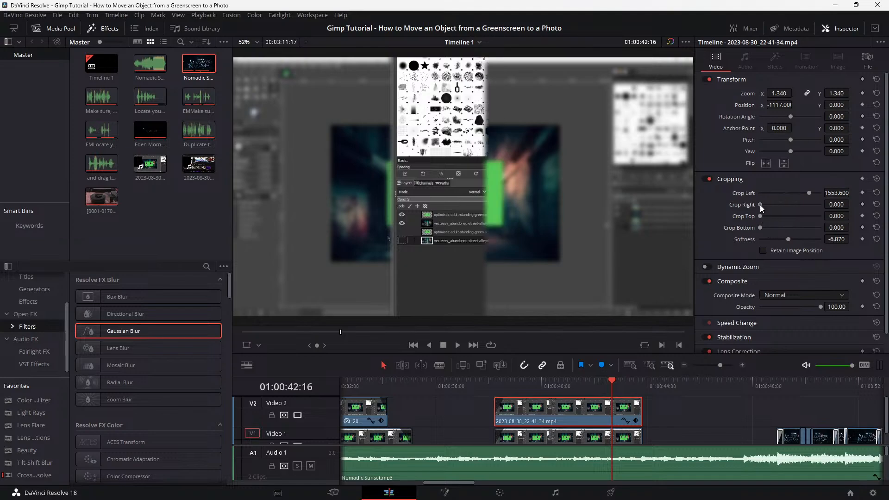
pyautogui.moveTo(790, 242); pyautogui.dragTo(791, 243)
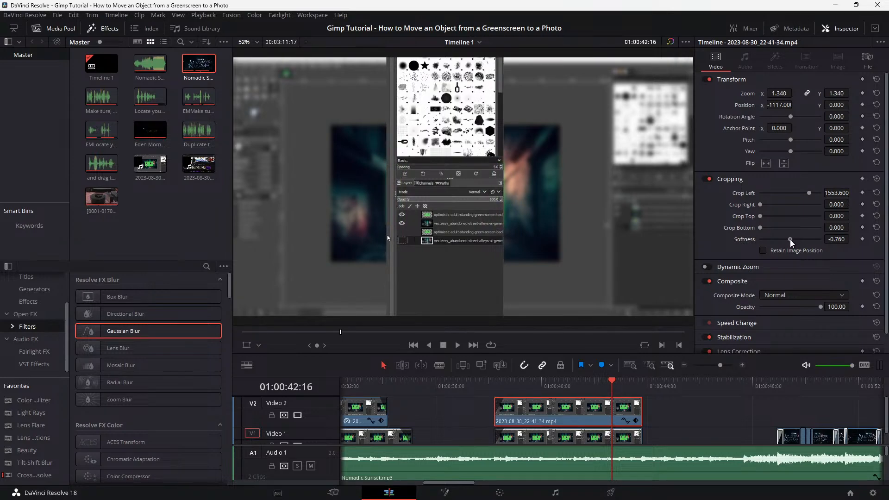
pyautogui.moveTo(791, 242); pyautogui.dragTo(792, 243)
pyautogui.moveTo(836, 104); pyautogui.dragTo(800, 104)
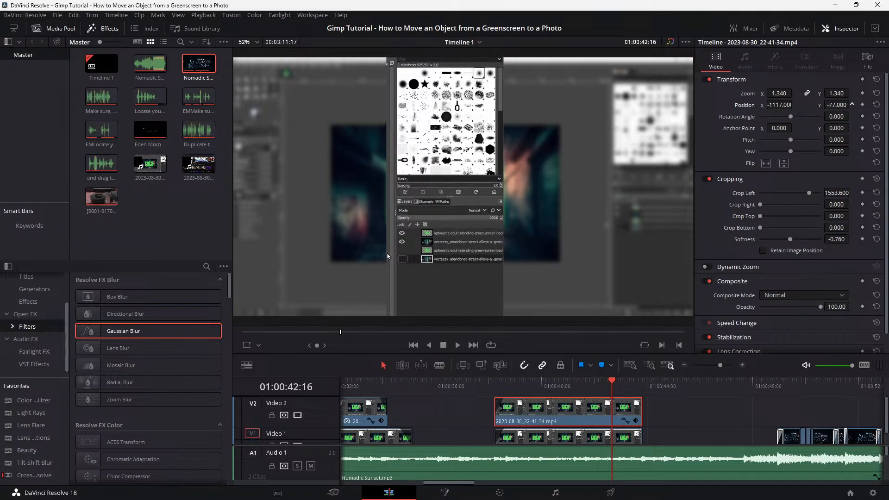
# Play back the newly blurred and enlarged section, and save the project
pyautogui.click(484, 380)
pyautogui.press('space')
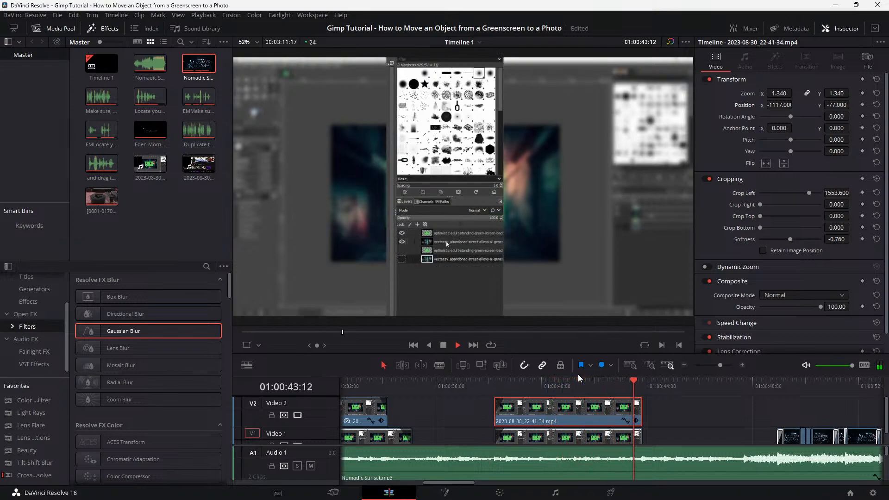
pyautogui.press('space')
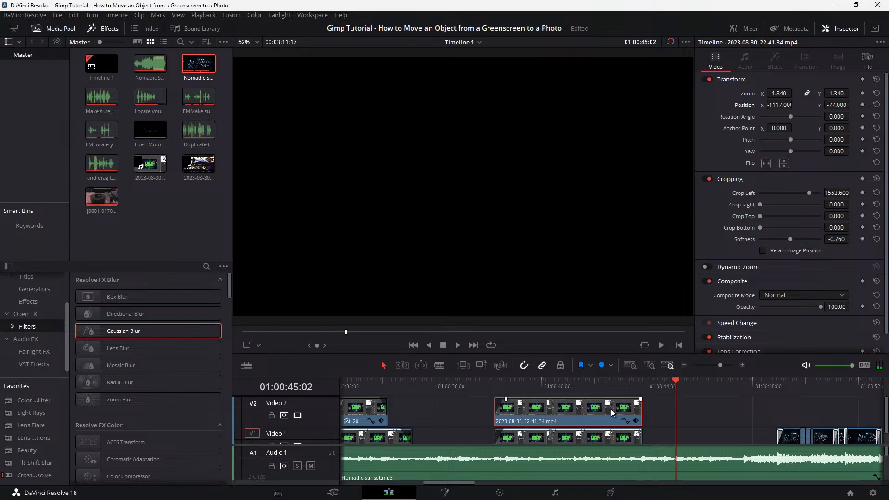
pyautogui.hotkey('ctrl', 's')
# Play back the edit from the start, sample the music in the empty later part of the timeline, and replay the opening
pyautogui.press('Home')
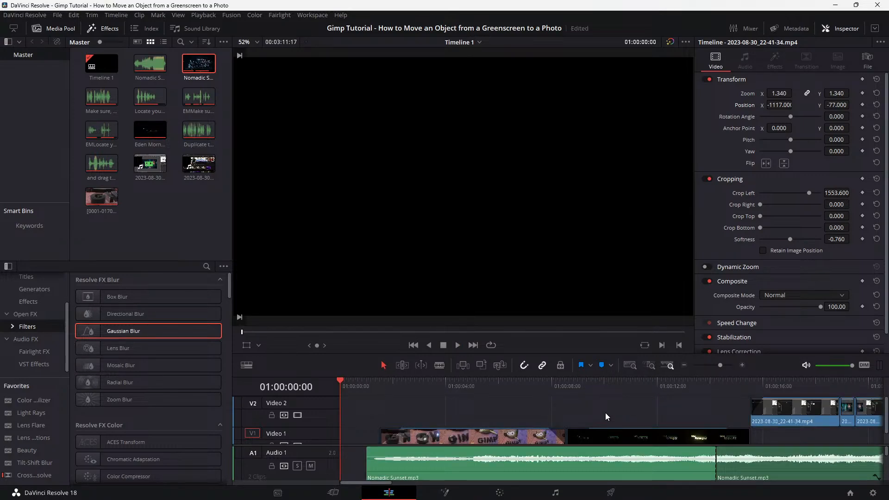
pyautogui.press('space')
pyautogui.scroll(-3, 606, 399)
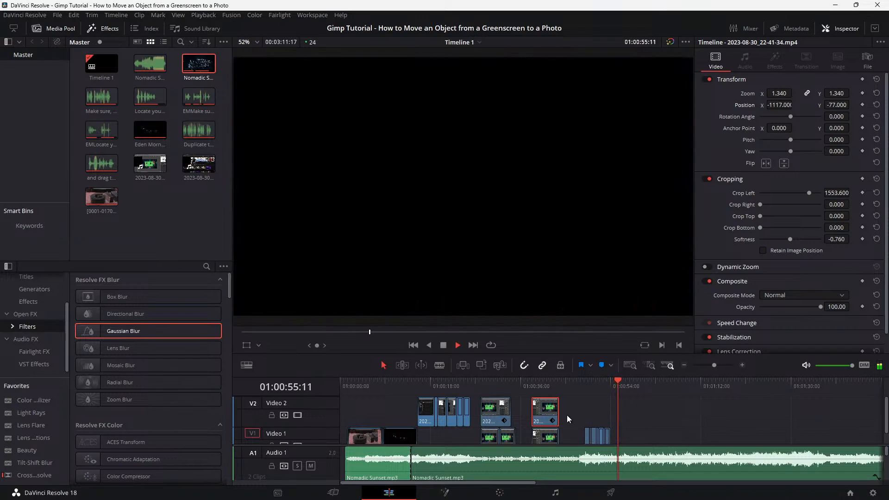
pyautogui.hotkey('ctrl', '-')
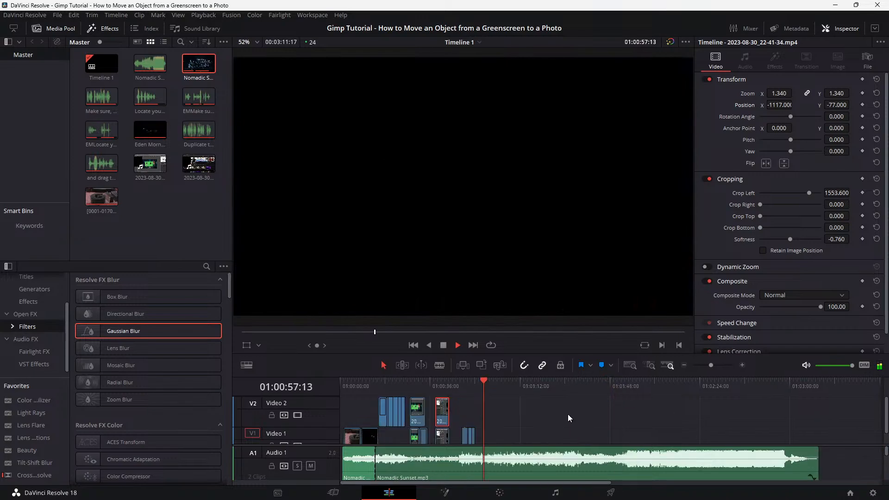
pyautogui.click(633, 385)
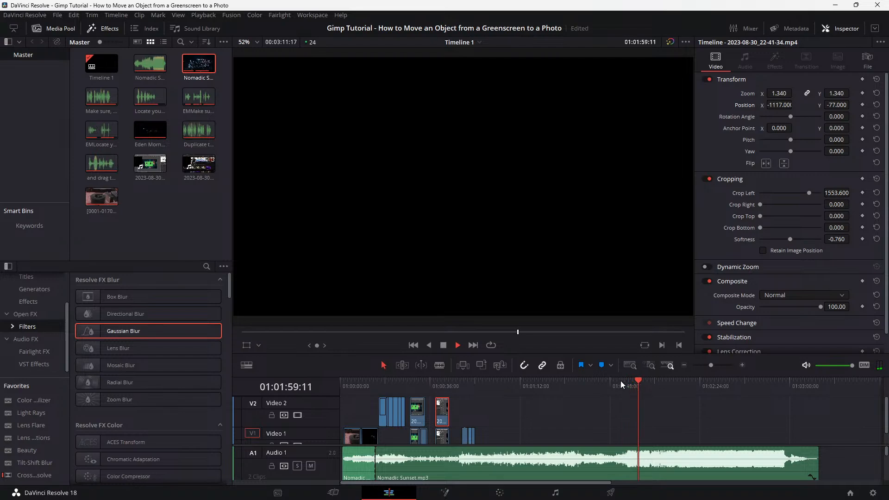
pyautogui.click(620, 381)
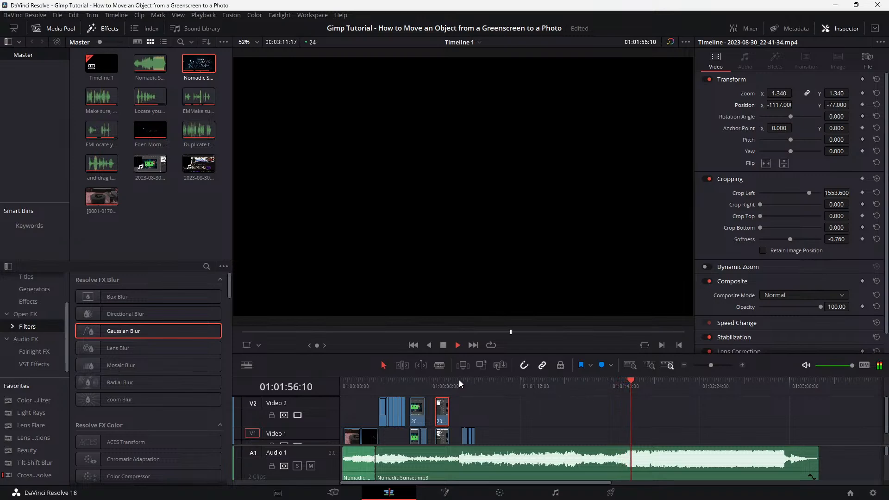
pyautogui.moveTo(357, 384); pyautogui.dragTo(289, 387)
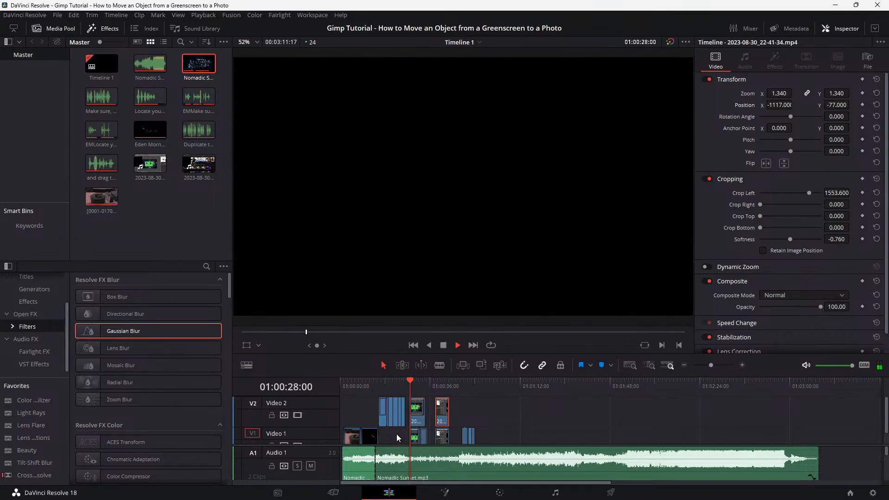
# Move the first group of short clips from Video 2 straight down to Video 1 and play them back
pyautogui.click(388, 409)
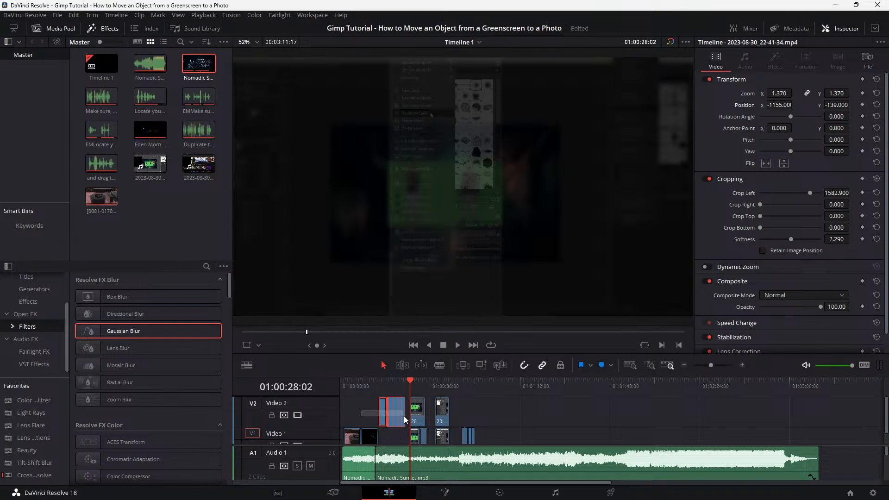
pyautogui.moveTo(404, 416); pyautogui.dragTo(405, 416)
pyautogui.scroll(2, 387, 413)
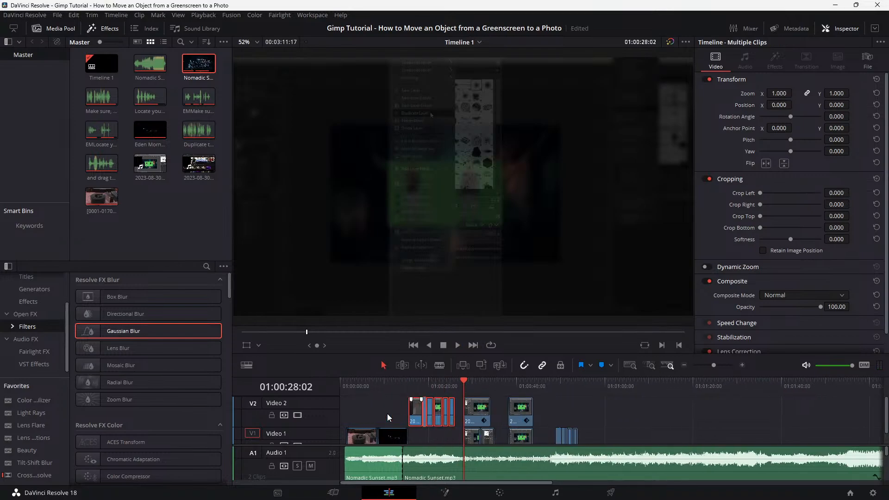
pyautogui.scroll(3, 387, 413)
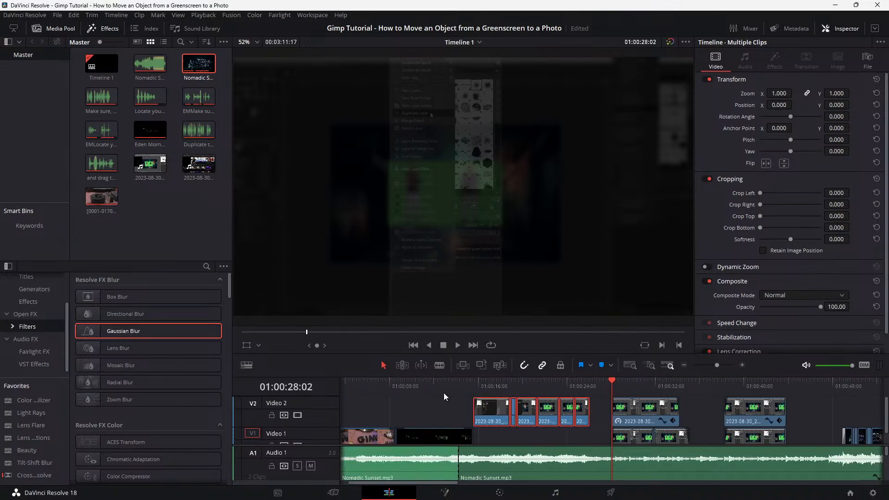
pyautogui.moveTo(490, 407); pyautogui.dragTo(492, 437)
pyautogui.click(454, 381)
pyautogui.press('space')
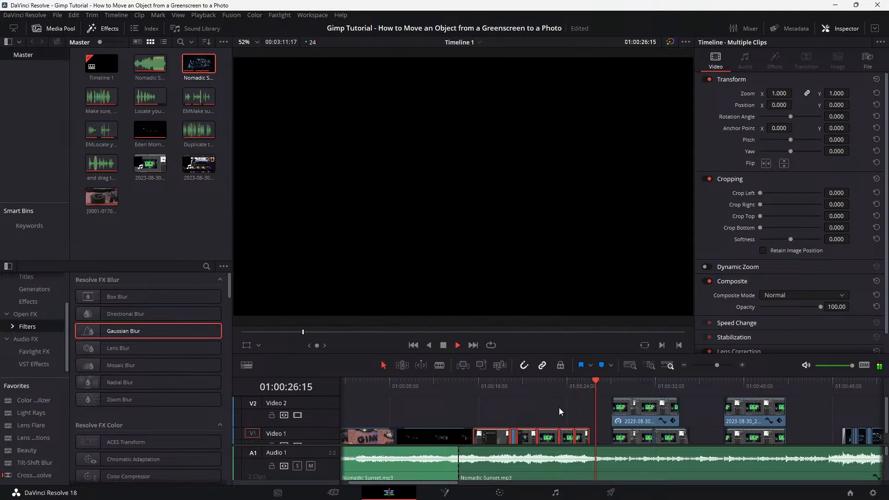
pyautogui.press('space')
# Duplicate the first group of short screen clips from Video 1 into the empty part of the timeline at 01:00:58:12
pyautogui.scroll(-5, 515, 398)
pyautogui.click(522, 400)
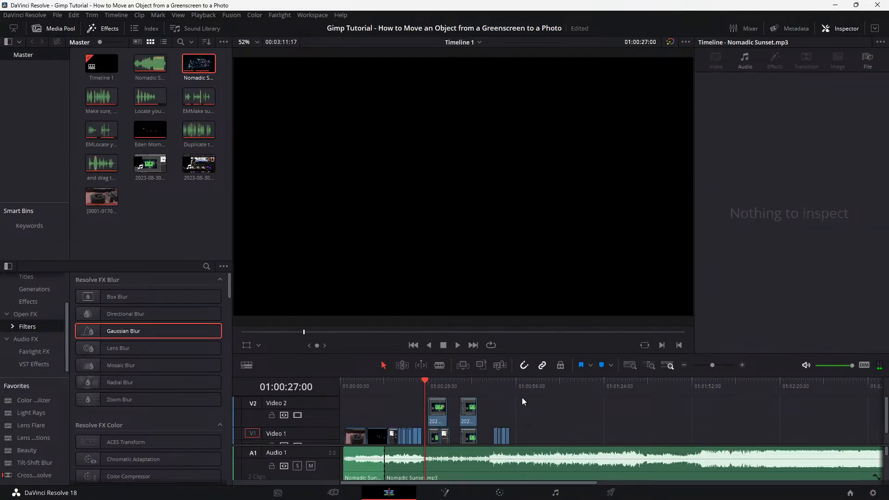
pyautogui.click(524, 380)
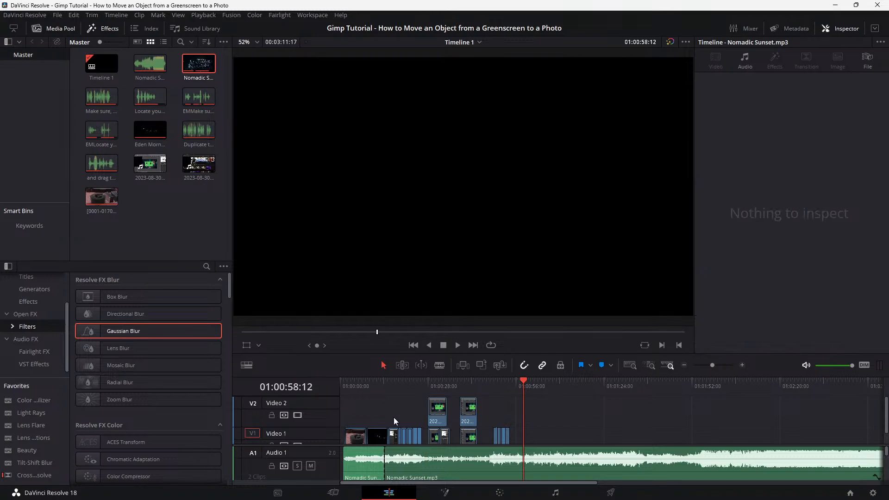
pyautogui.moveTo(394, 418); pyautogui.dragTo(419, 419)
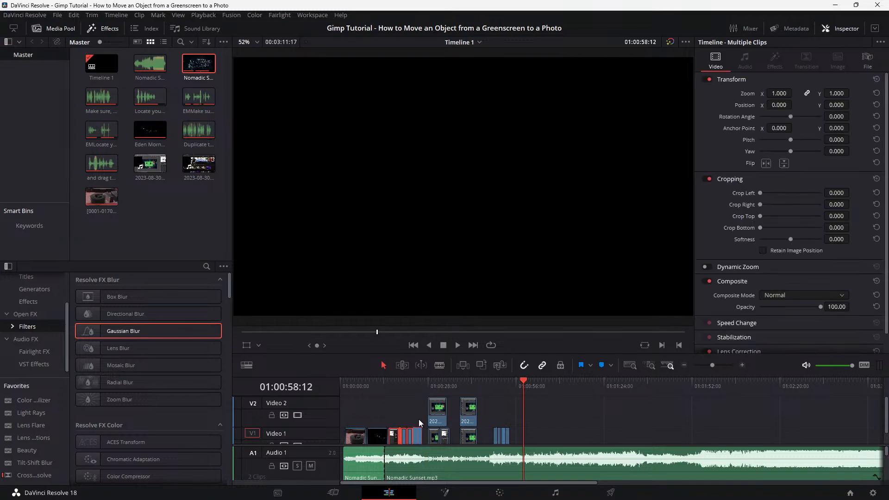
pyautogui.hotkey('ctrl', 'v')
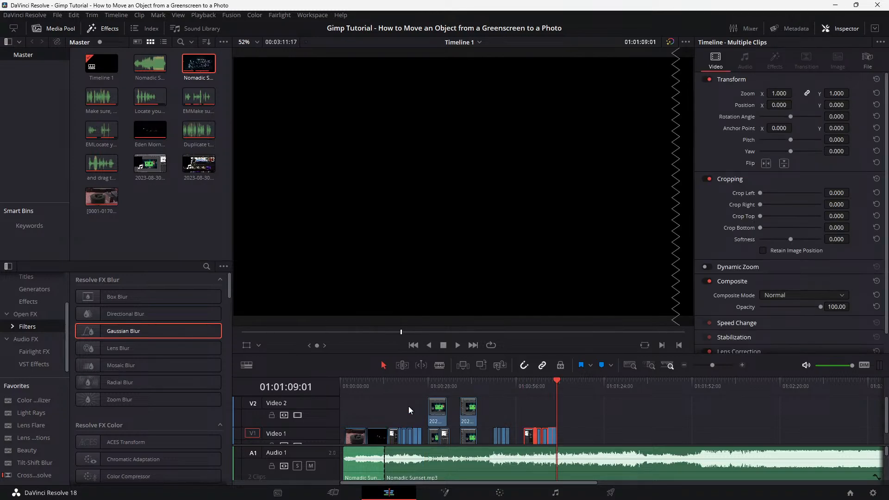
# Move the duplicated group of clips onto Video 2, directly above the matching originals on Video 1
pyautogui.moveTo(532, 441); pyautogui.dragTo(396, 412)
pyautogui.scroll(3, 403, 414)
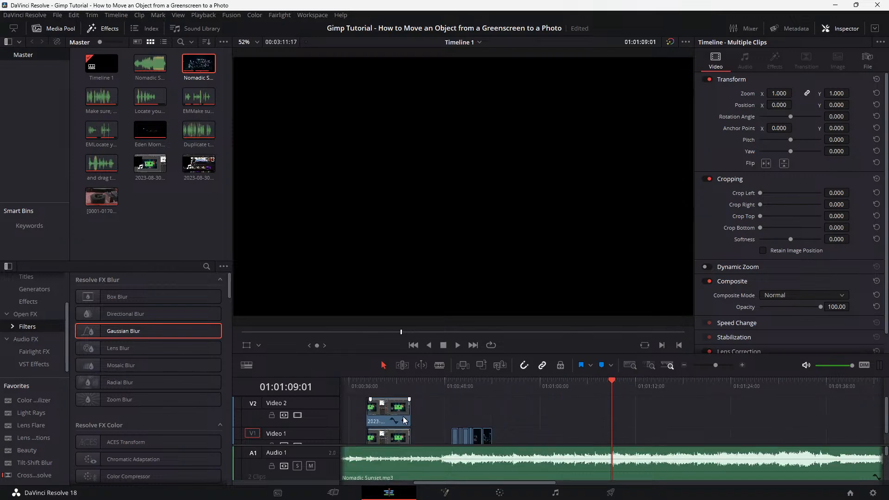
pyautogui.hscroll(-6, 408, 412)
pyautogui.scroll(2, 414, 412)
pyautogui.hscroll(7, 413, 412)
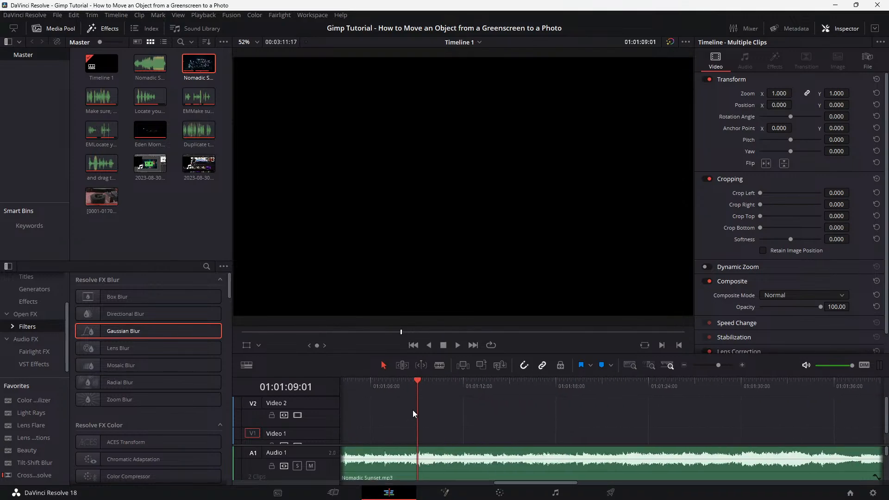
pyautogui.hscroll(-20, 413, 410)
pyautogui.hscroll(-5, 413, 407)
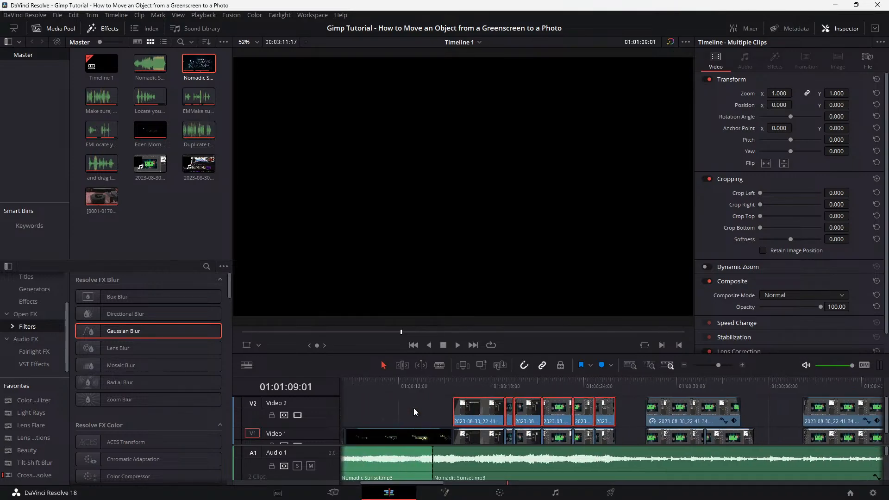
# Play back the start of the newly stacked group of clips to review the footage
pyautogui.click(479, 392)
pyautogui.scroll(3, 479, 392)
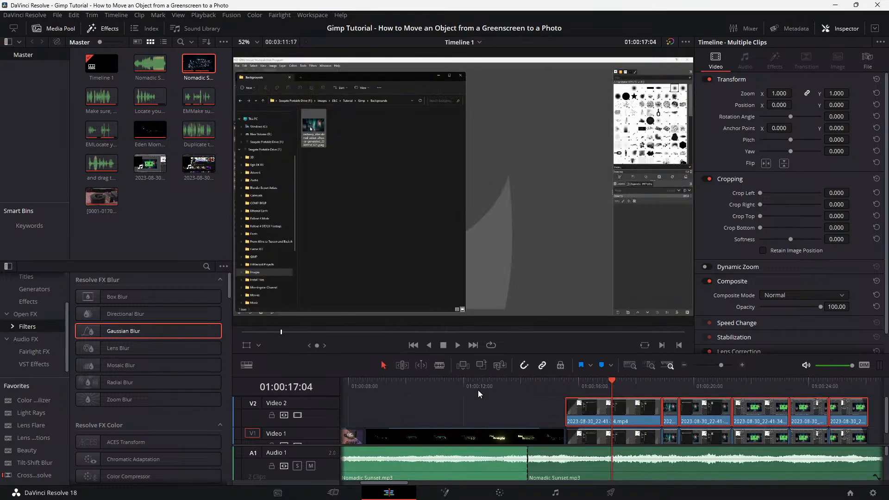
pyautogui.scroll(-1, 479, 391)
pyautogui.hscroll(4, 452, 409)
pyautogui.hscroll(1, 451, 411)
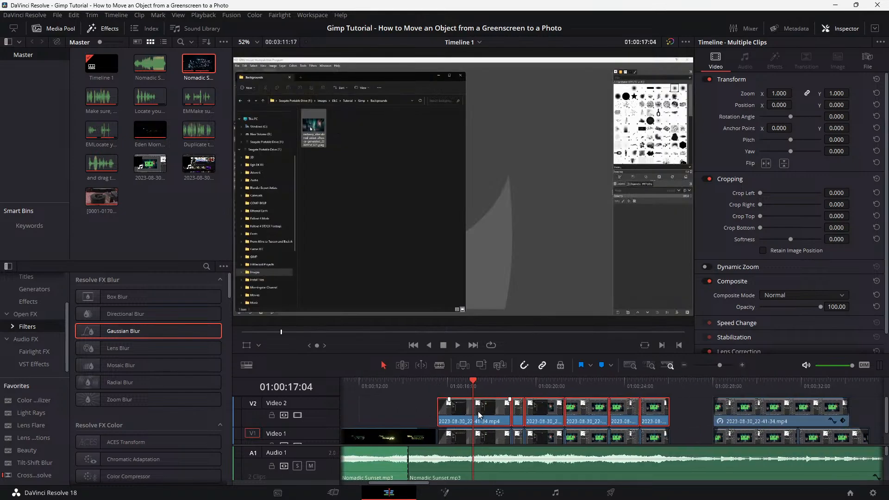
pyautogui.moveTo(475, 381); pyautogui.dragTo(438, 384)
pyautogui.press('space')
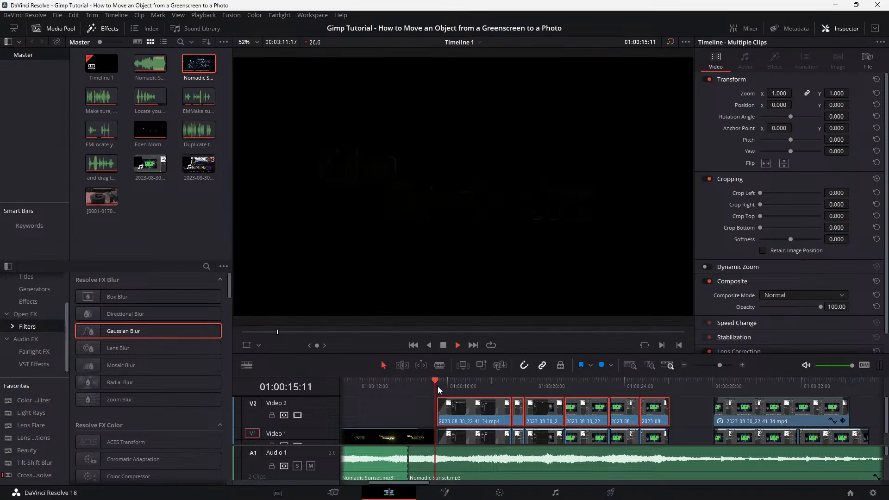
pyautogui.press('space')
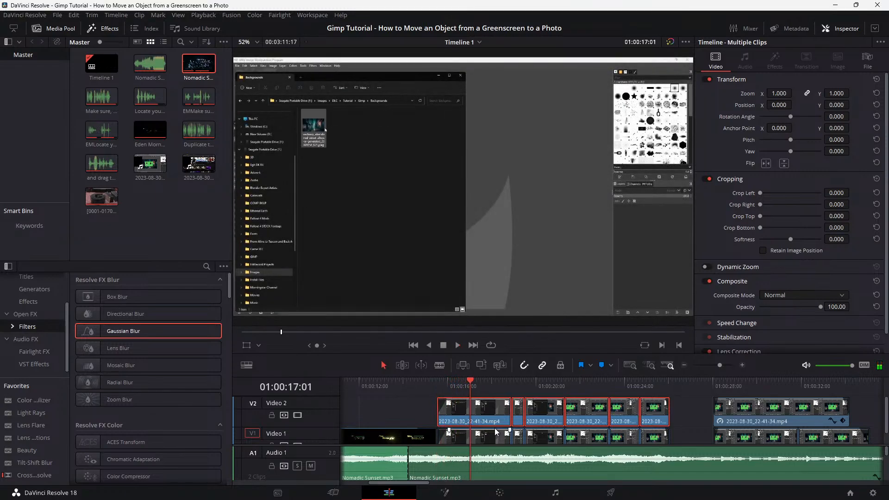
# Apply Gaussian Blur to the first clip of the stacked group on Video 1
pyautogui.click(440, 385)
pyautogui.click(471, 404)
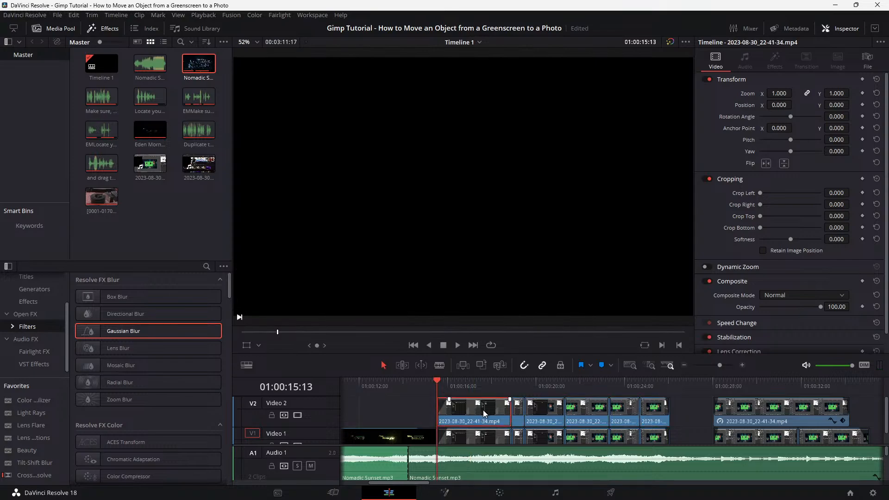
pyautogui.click(477, 437)
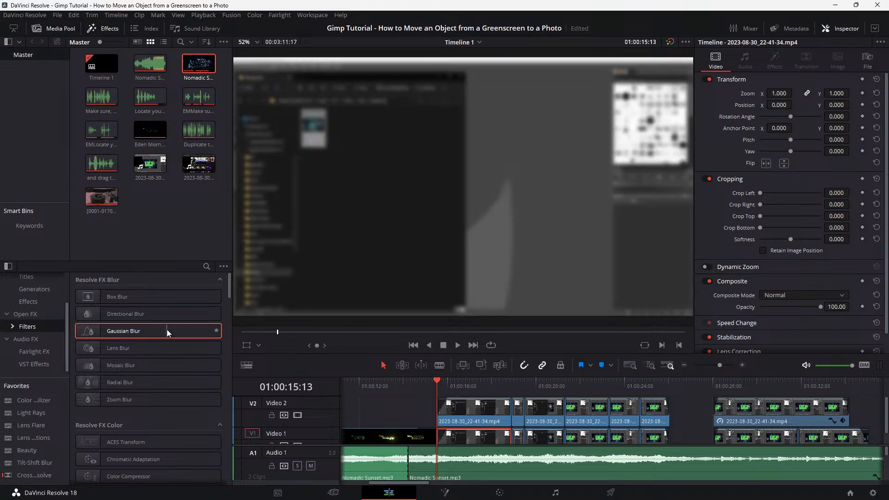
pyautogui.moveTo(166, 330); pyautogui.dragTo(476, 439)
# Crop the group's first clip on Video 2 by 952.700 from the right, leaving only the file browser window sharp
pyautogui.click(474, 413)
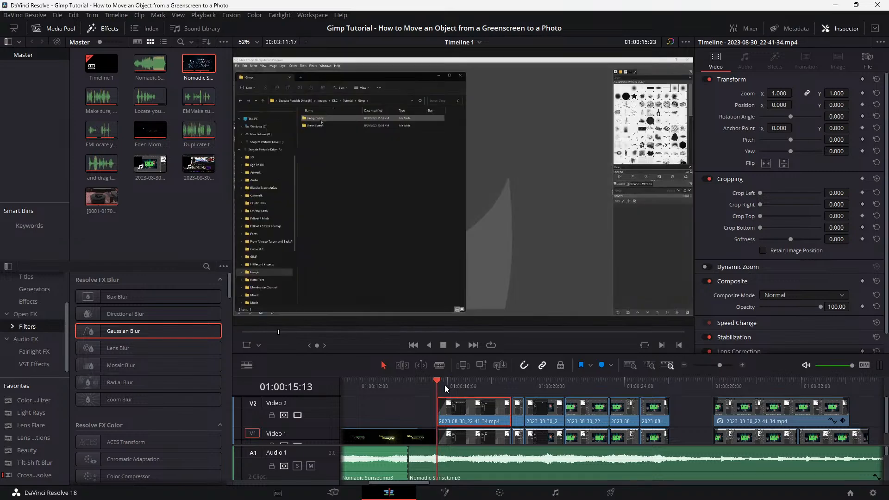
pyautogui.moveTo(443, 386); pyautogui.dragTo(458, 382)
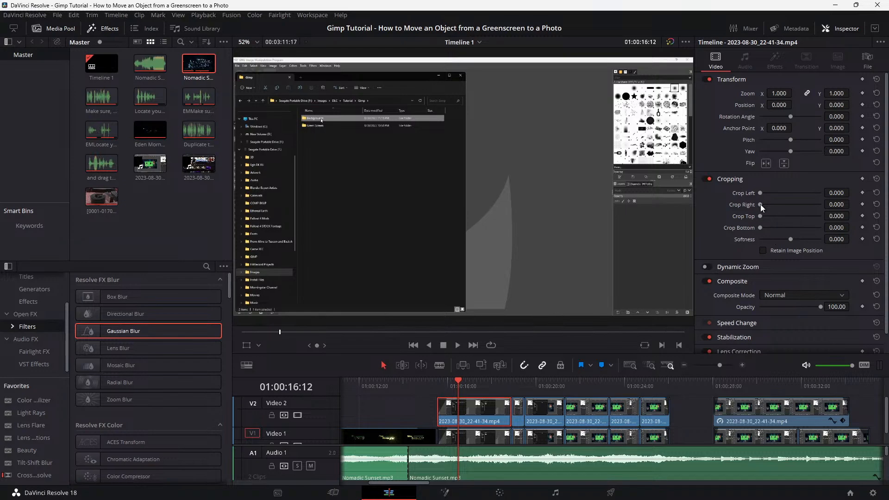
pyautogui.moveTo(761, 205); pyautogui.dragTo(791, 203)
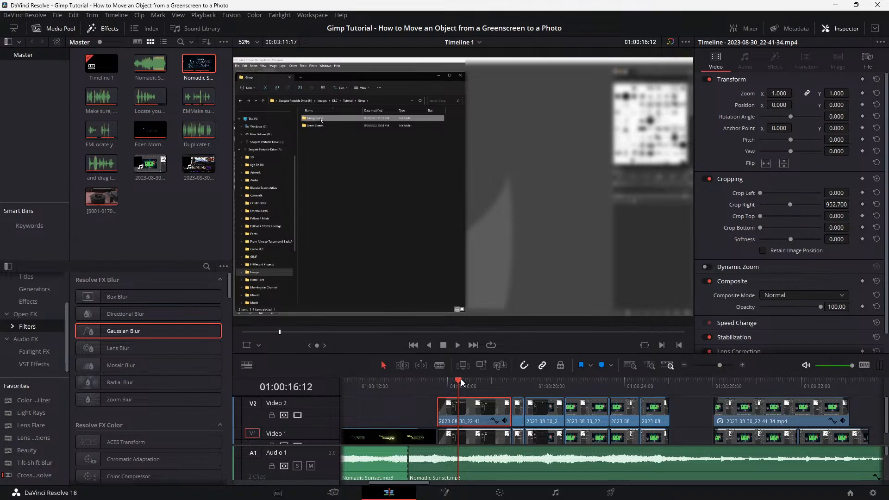
# Review the cropped first clip through to the third, and apply Gaussian Blur to the group's third clip on Video 1
pyautogui.moveTo(458, 381); pyautogui.dragTo(505, 389)
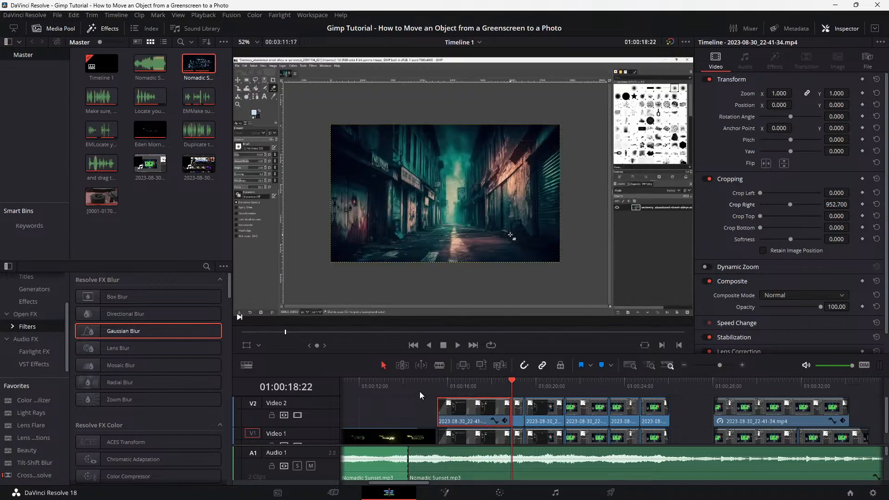
pyautogui.press('Up')
pyautogui.press('space')
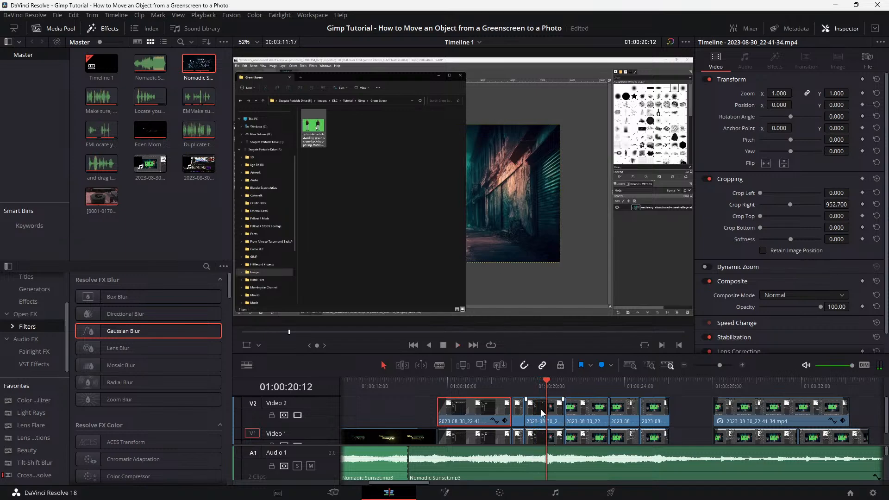
pyautogui.moveTo(167, 334); pyautogui.dragTo(552, 420)
pyautogui.click(543, 413)
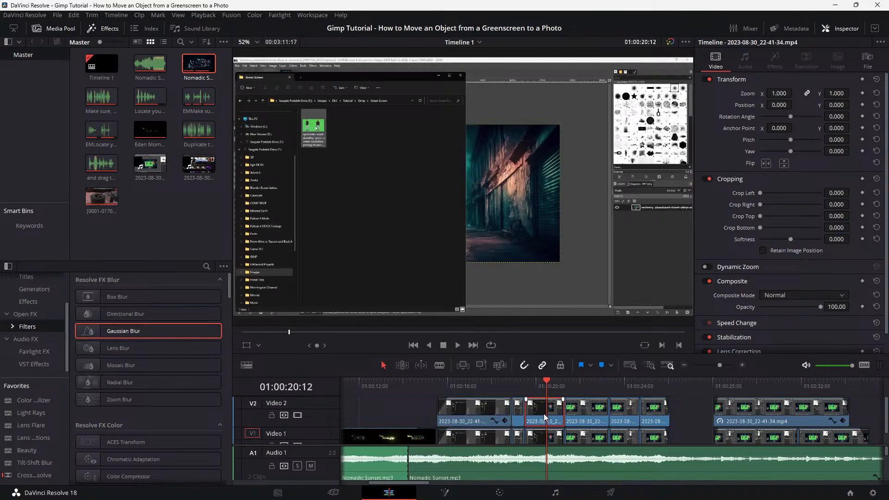
# Crop the group's third clip on Video 2 to the file browser: right 952.700, top 57.700, bottom 16.500, left 14.700
pyautogui.moveTo(544, 382); pyautogui.dragTo(528, 395)
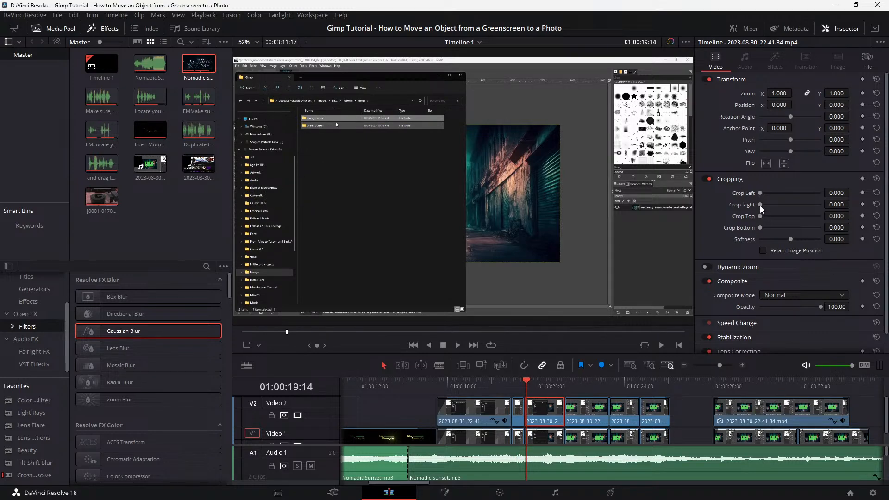
pyautogui.moveTo(761, 206); pyautogui.dragTo(790, 207)
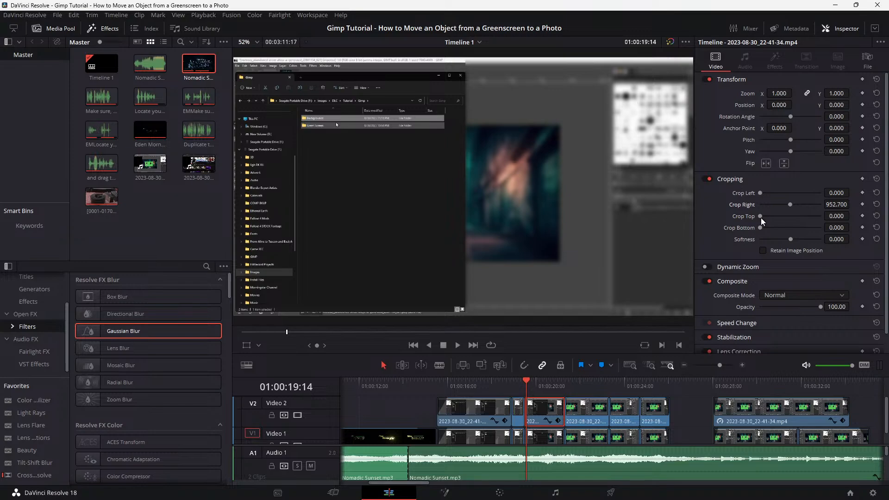
pyautogui.moveTo(762, 218); pyautogui.dragTo(763, 216)
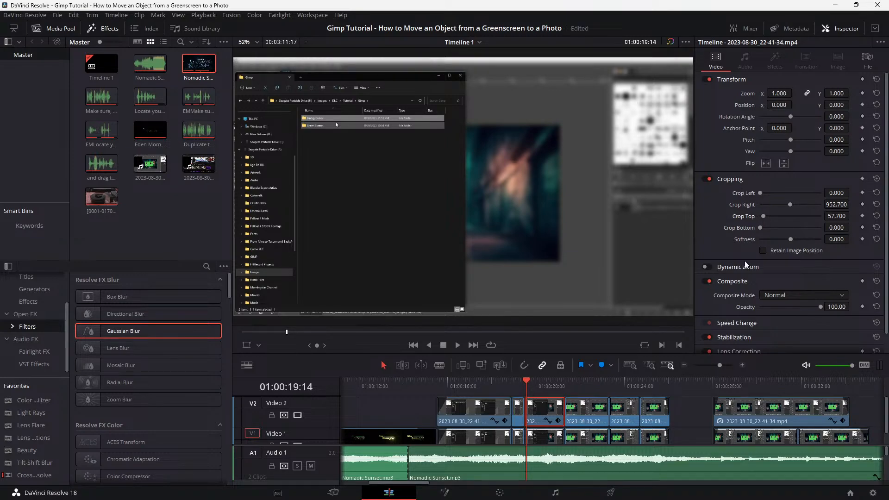
pyautogui.moveTo(761, 232); pyautogui.dragTo(751, 246)
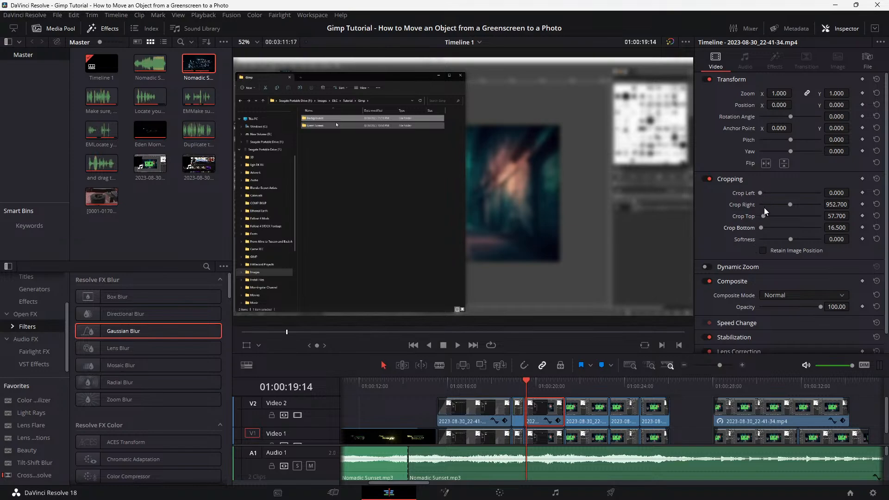
pyautogui.moveTo(760, 193); pyautogui.dragTo(761, 196)
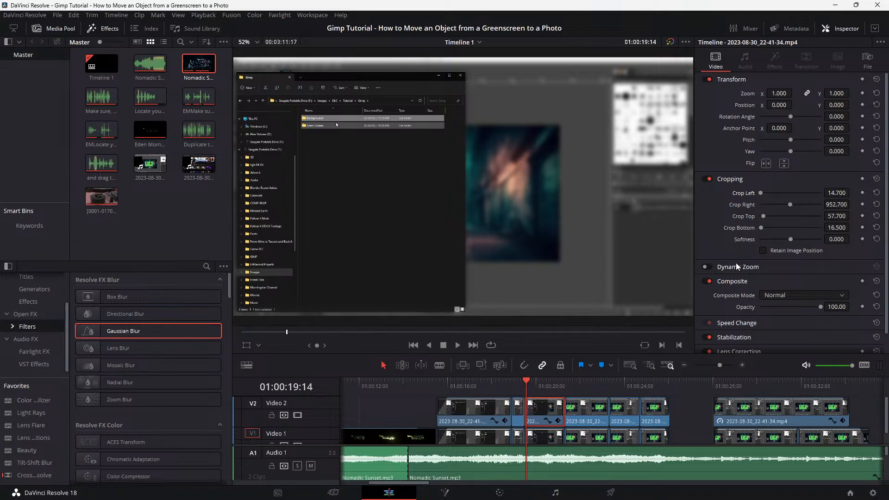
# Tighten the crop of the group's first Video 2 clip to left 29.300, bottom 24.700 and top 49.500
pyautogui.click(480, 384)
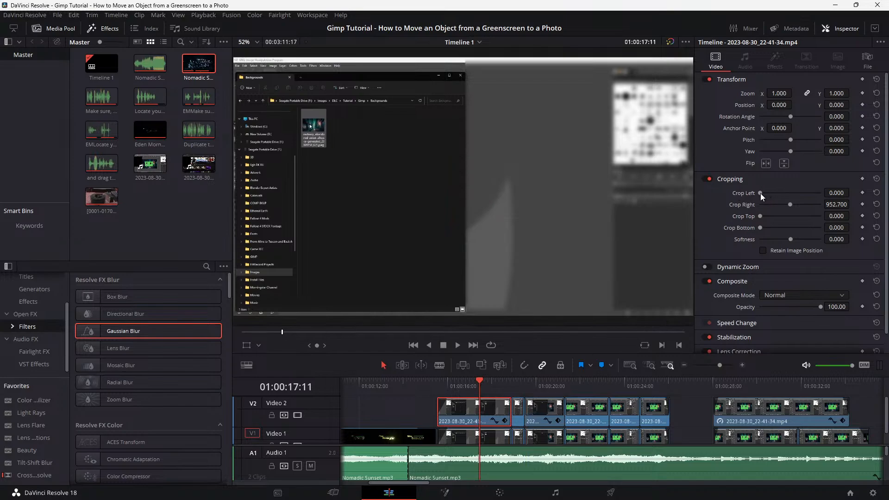
pyautogui.moveTo(761, 194); pyautogui.dragTo(762, 194)
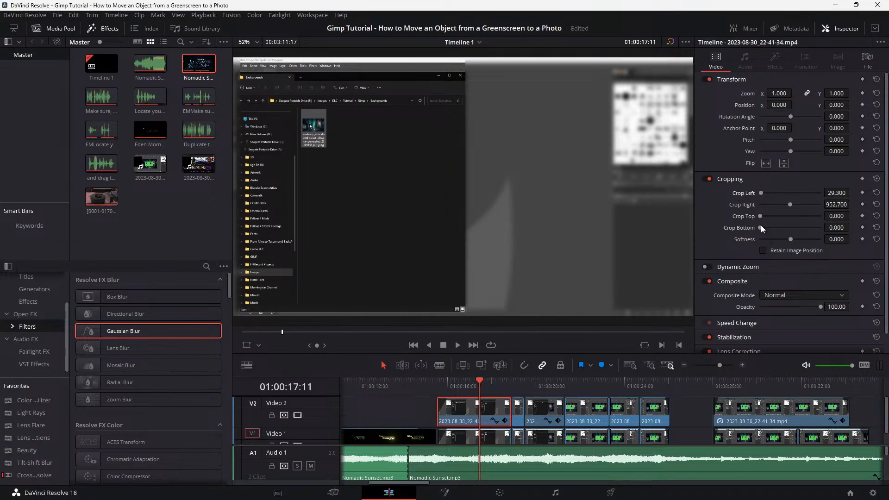
pyautogui.moveTo(760, 225); pyautogui.dragTo(764, 219)
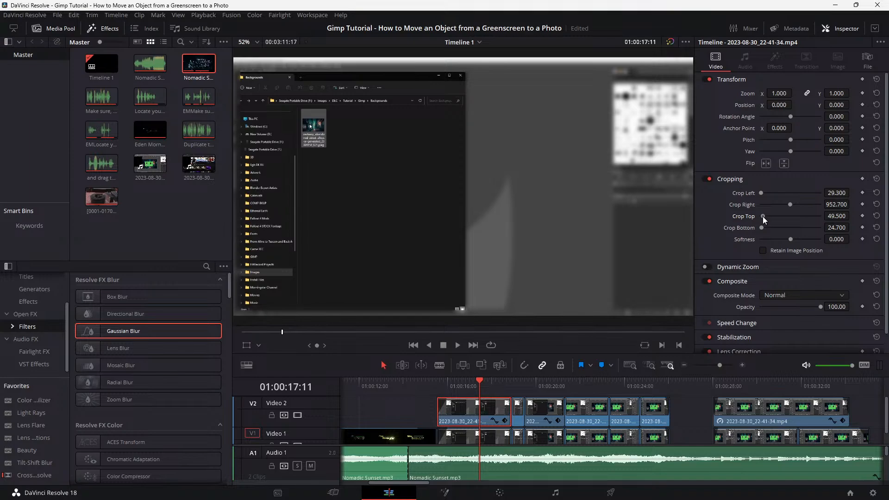
# Play back the blurred and cropped file browser section twice, up to the start of the group's fifth clip
pyautogui.click(425, 381)
pyautogui.press('space')
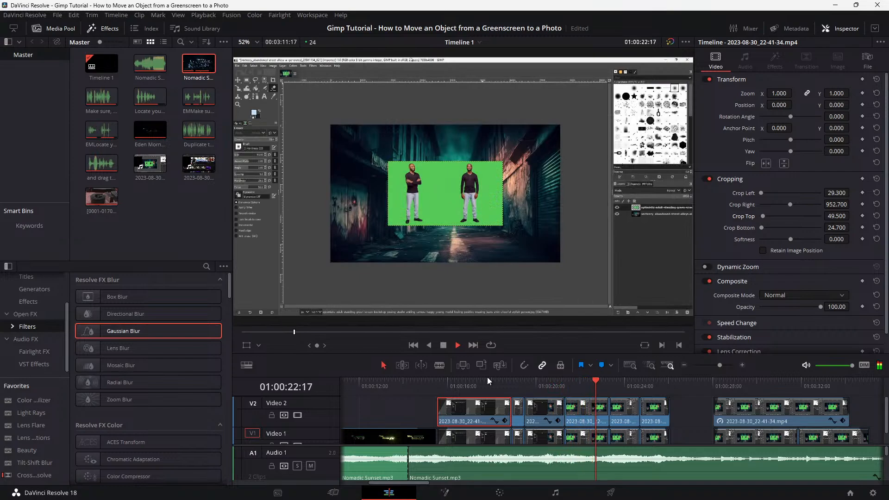
pyautogui.press('space')
pyautogui.click(441, 390)
pyautogui.press('space')
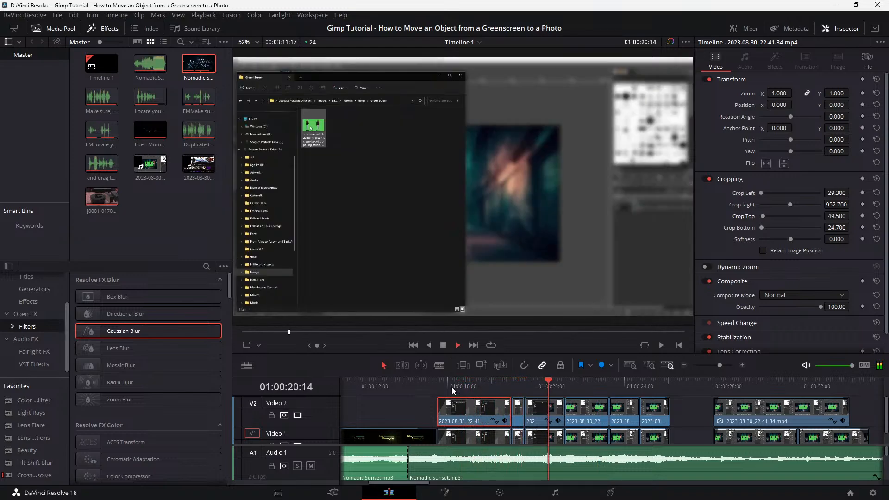
pyautogui.press('space')
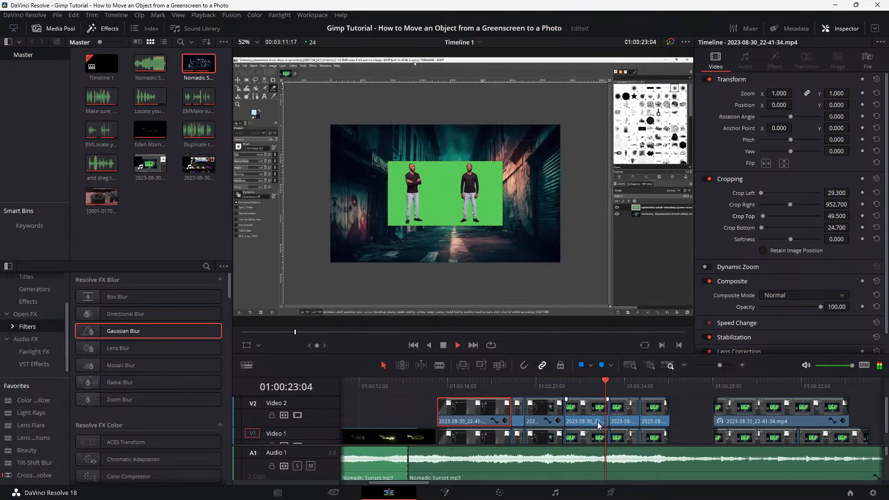
pyautogui.press('space')
# Apply Gaussian Blur to the group's fifth clip on Video 1 and crop its Video 2 duplicate by 1568.200 from the left
pyautogui.click(621, 419)
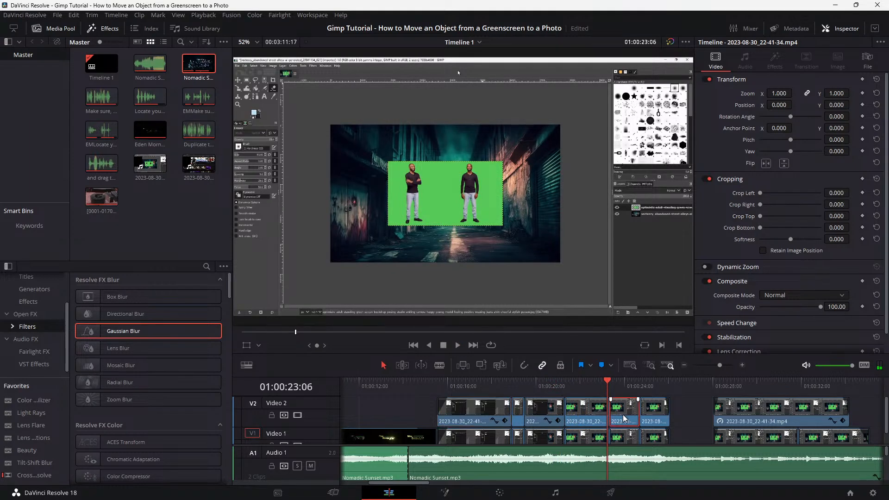
pyautogui.moveTo(622, 383); pyautogui.dragTo(616, 384)
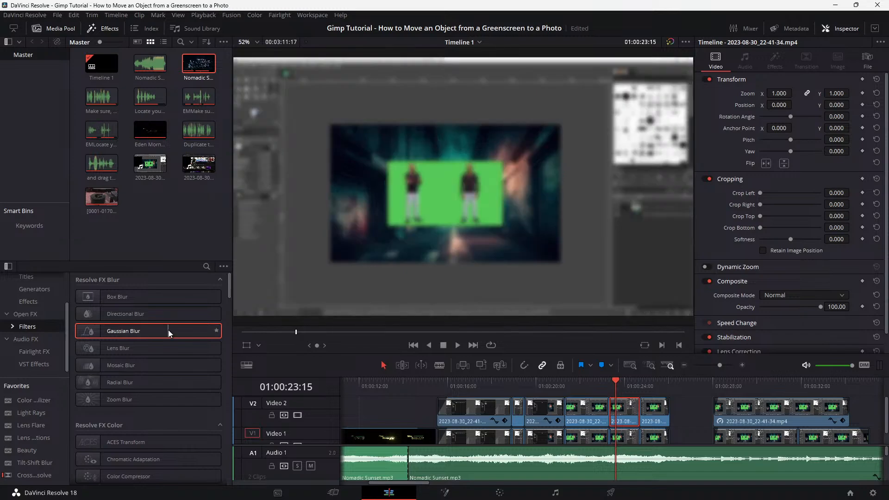
pyautogui.moveTo(168, 330); pyautogui.dragTo(624, 438)
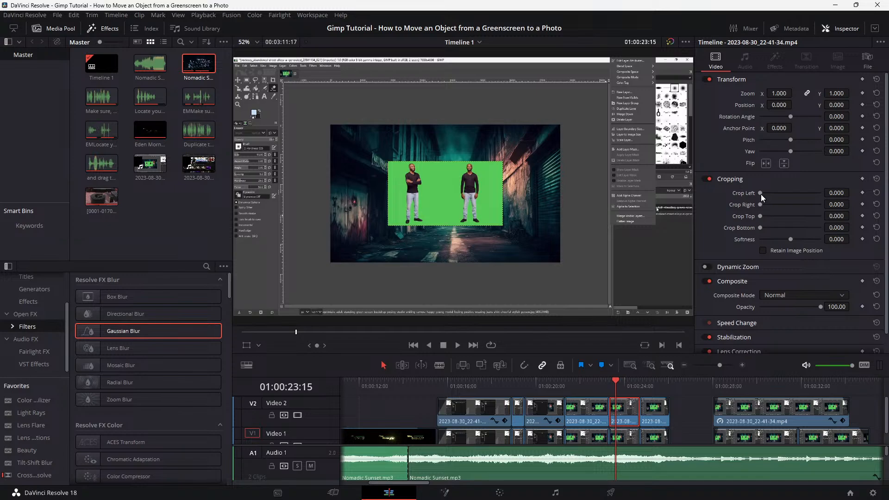
pyautogui.moveTo(760, 194); pyautogui.dragTo(807, 195)
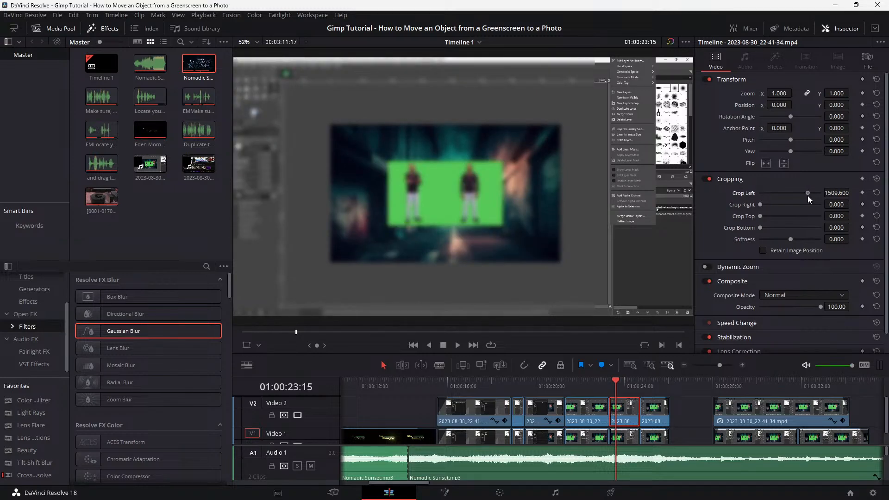
pyautogui.moveTo(808, 195); pyautogui.dragTo(810, 195)
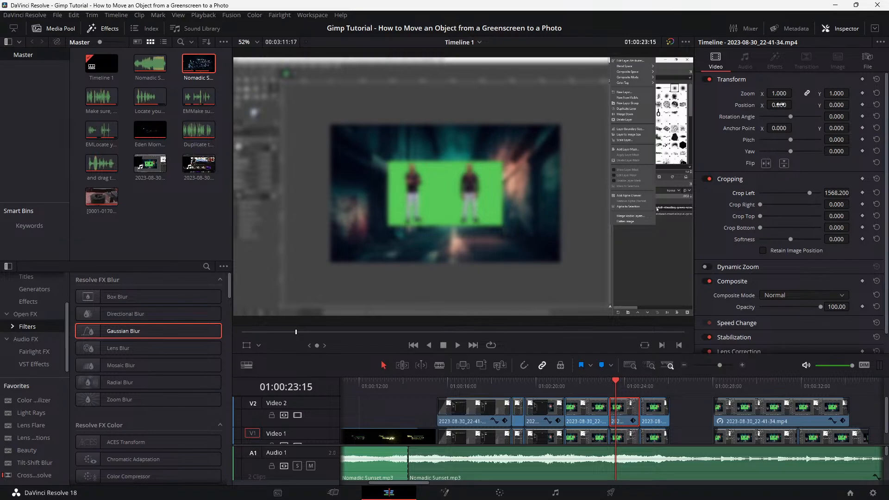
# Set the zoom of the group's fifth Video 2 clip to 1.450 and its Position X to -1215, and play back the result
pyautogui.moveTo(779, 93); pyautogui.dragTo(718, 106)
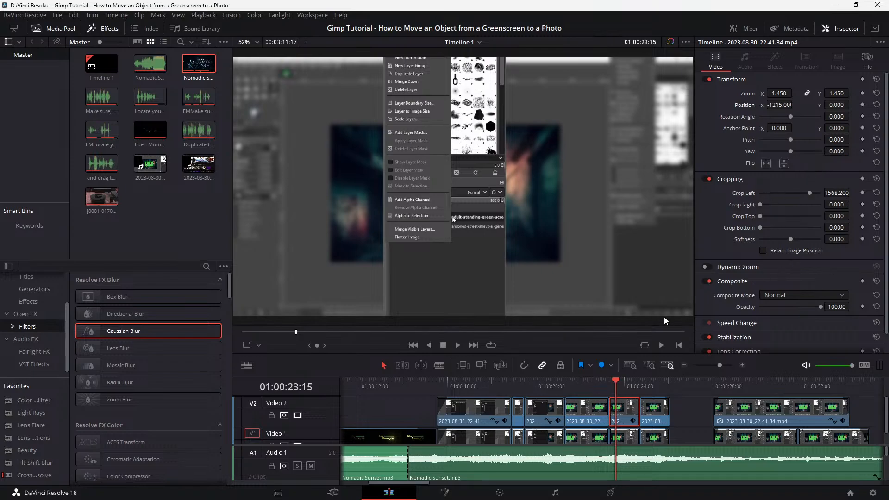
pyautogui.click(583, 385)
pyautogui.press('space')
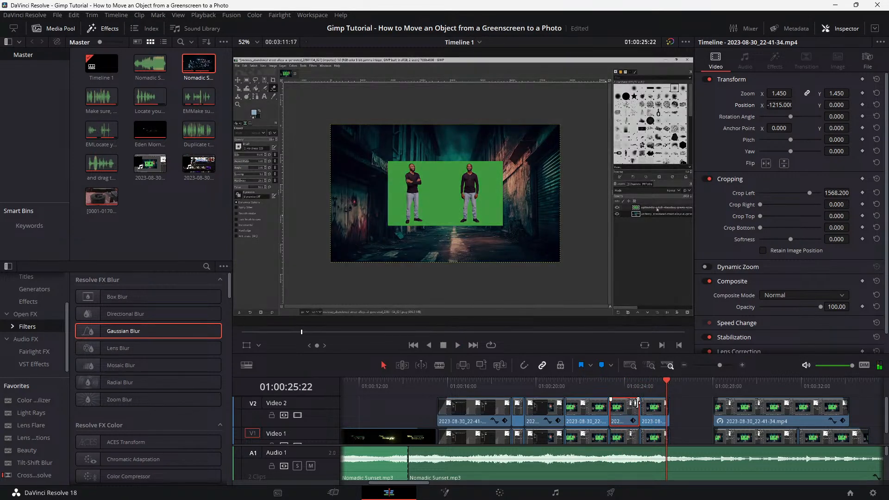
pyautogui.click(658, 416)
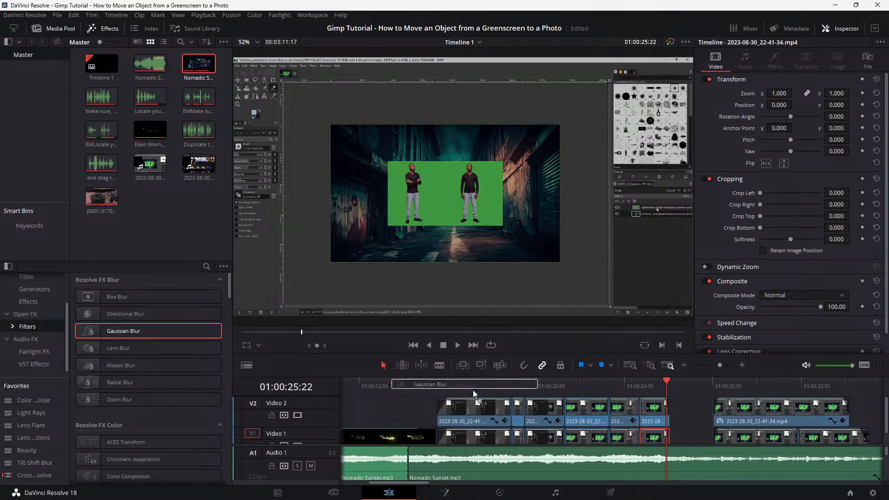
pyautogui.click(655, 439)
pyautogui.click(662, 420)
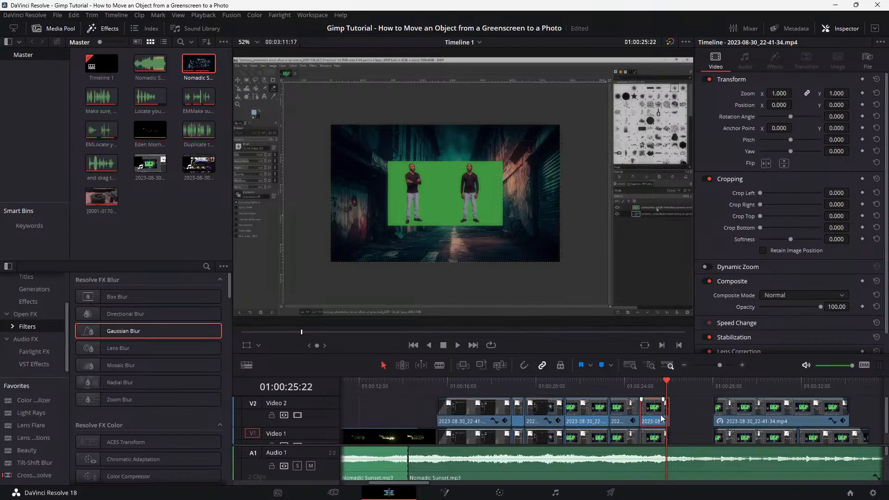
pyautogui.moveTo(760, 193); pyautogui.dragTo(810, 199)
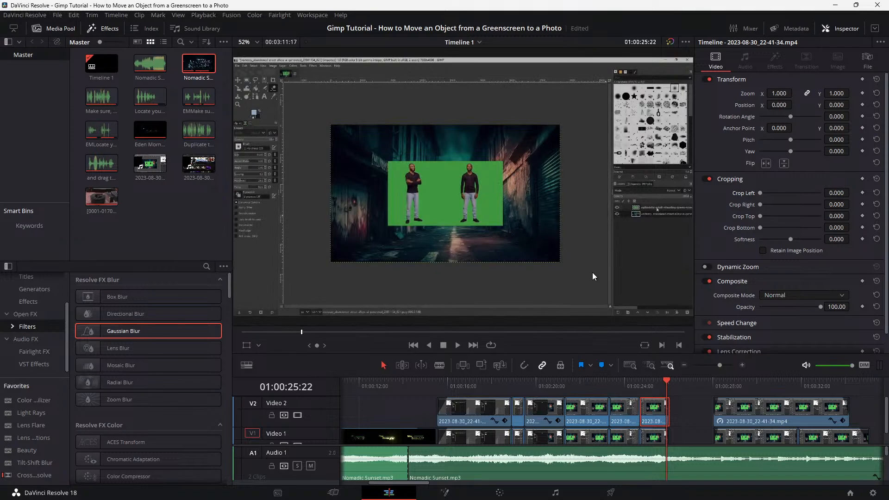
pyautogui.click(655, 382)
pyautogui.click(652, 384)
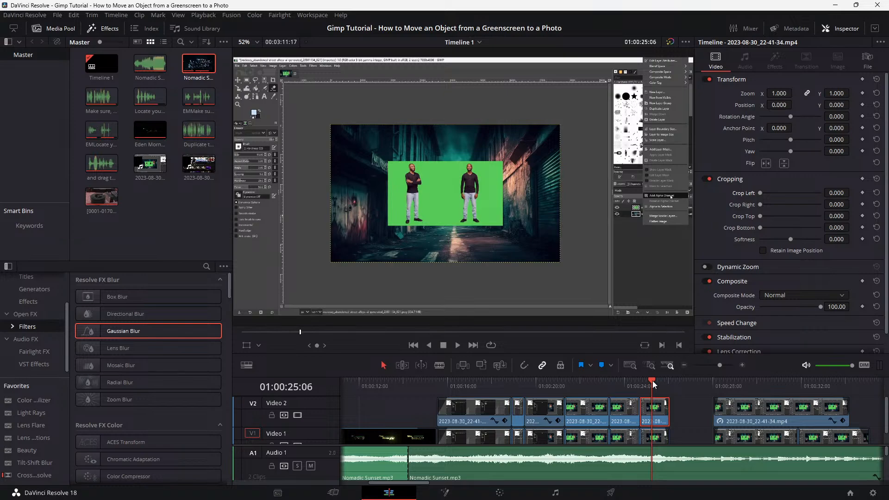
pyautogui.hotkey('ctrl', 'z')
pyautogui.hotkey('ctrl', 'z')
# Apply Gaussian Blur to the group's sixth clip on Video 1 and play back the passage from the fifth clip into it
pyautogui.moveTo(642, 414)
pyautogui.mouseDown()
pyautogui.moveTo(659, 411)
pyautogui.moveTo(642, 414)
pyautogui.mouseUp()
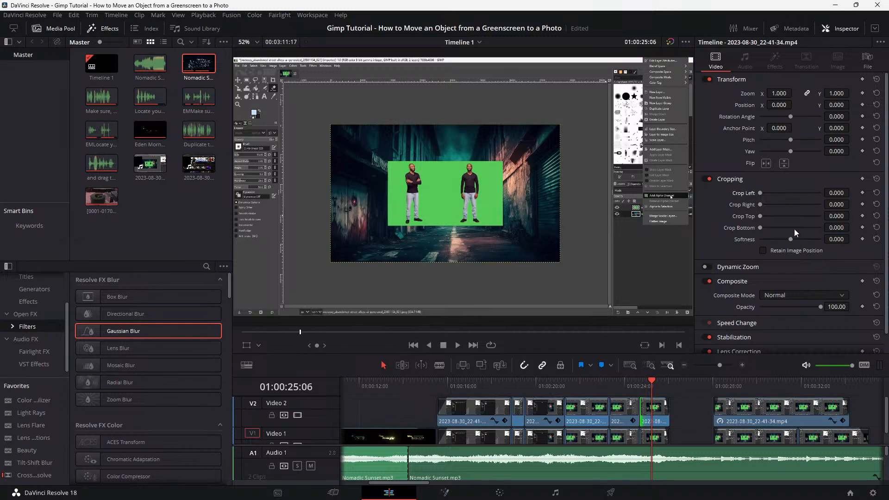
pyautogui.click(654, 440)
pyautogui.moveTo(177, 330); pyautogui.dragTo(656, 440)
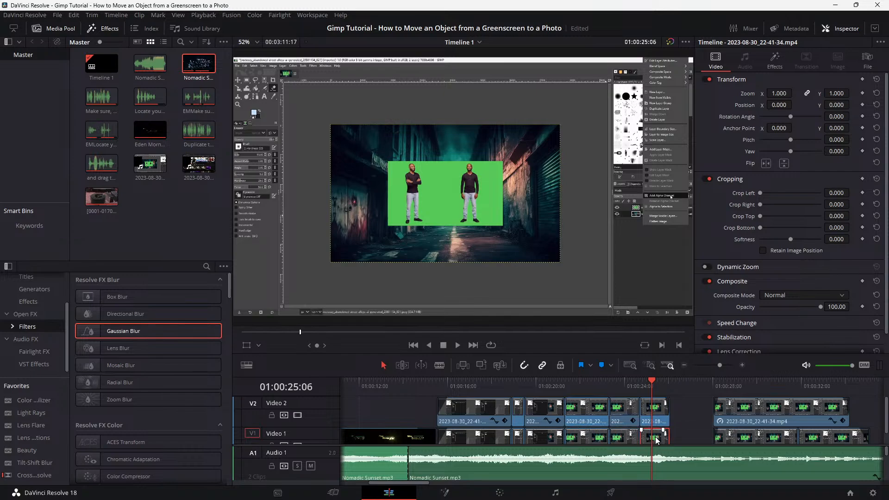
pyautogui.click(641, 386)
pyautogui.click(630, 386)
pyautogui.press('space')
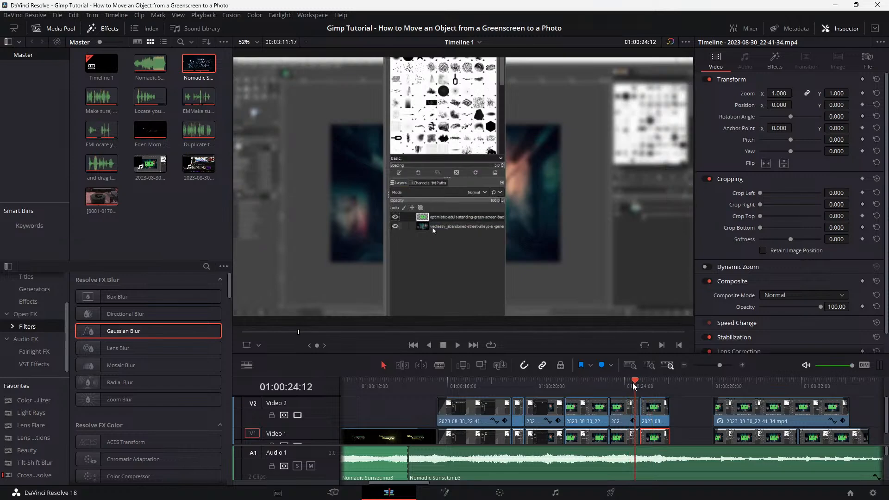
pyautogui.press('space')
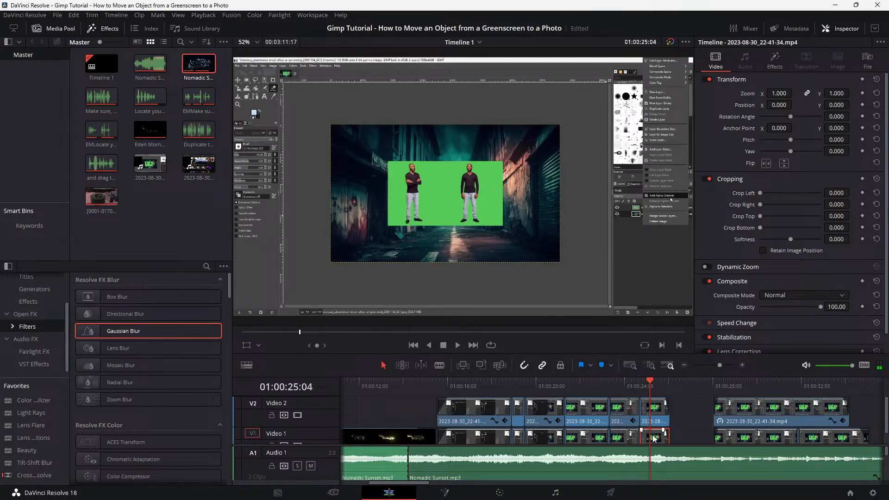
# Match the group's sixth Video 2 clip to the fifth with Position X -1215 and Crop Left 1568.200
pyautogui.click(627, 412)
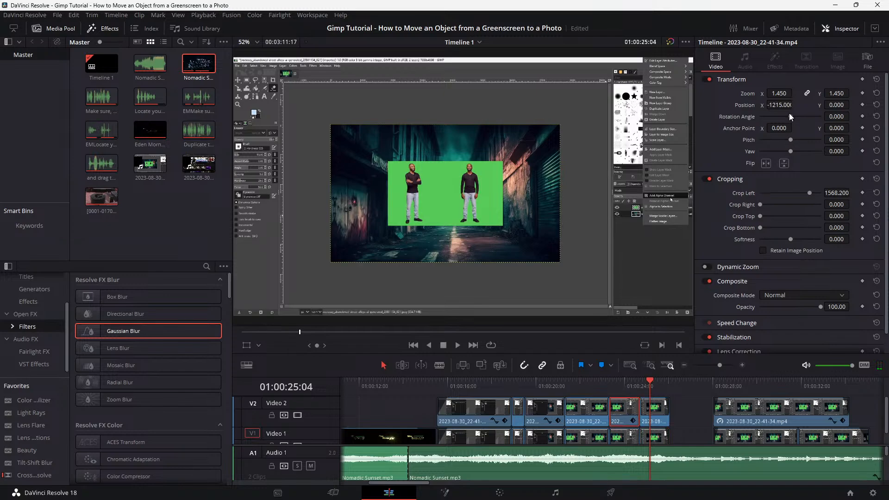
pyautogui.click(655, 418)
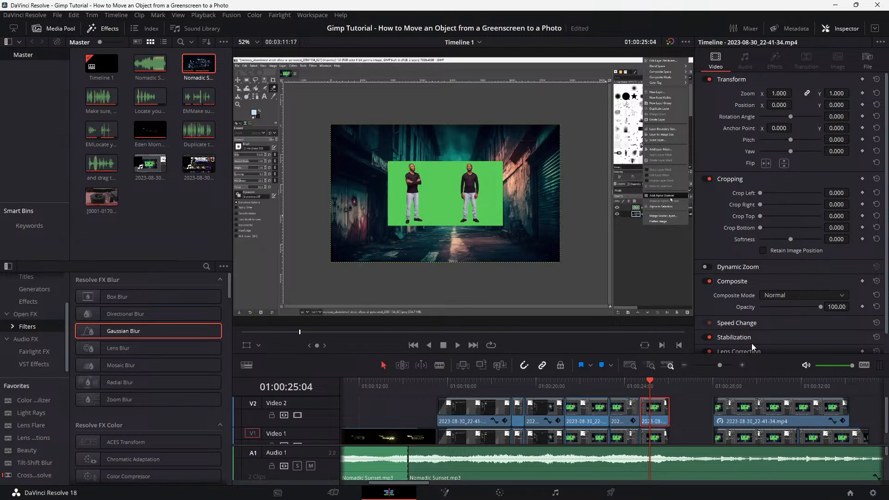
pyautogui.click(778, 106)
pyautogui.write('1215')
pyautogui.press('Return')
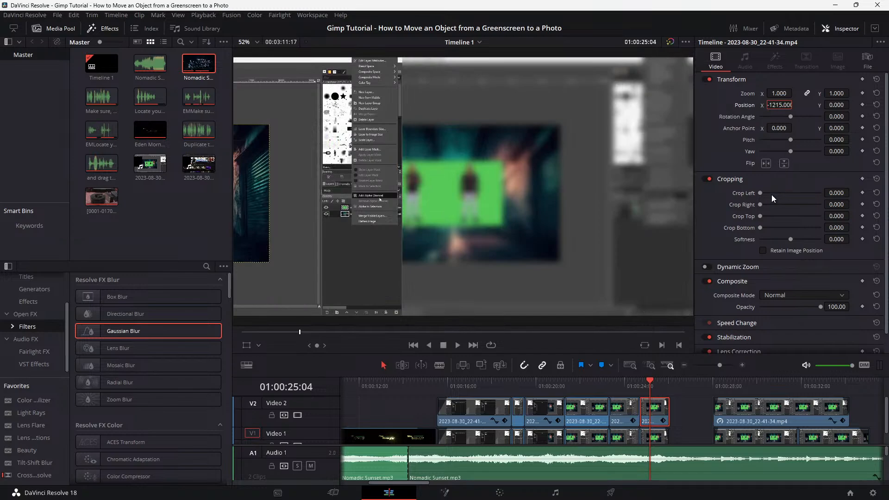
pyautogui.moveTo(761, 193); pyautogui.dragTo(808, 195)
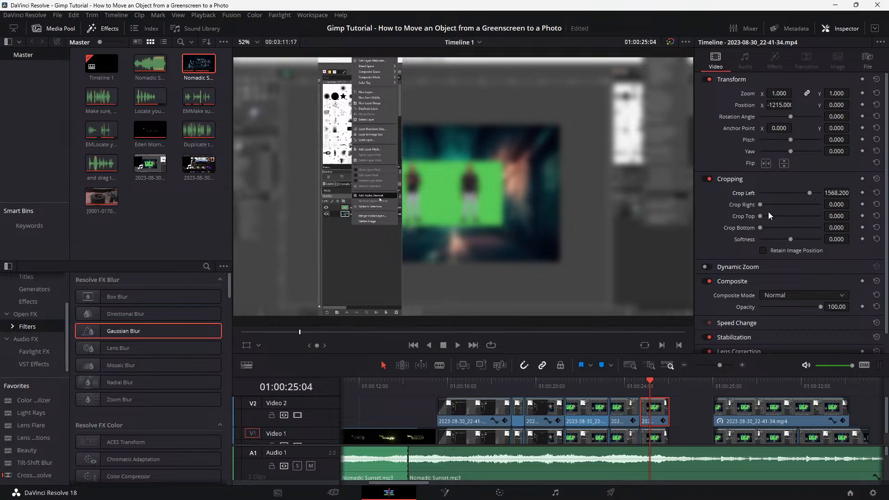
# Set the zoom of the group's sixth Video 2 clip to 1.450, matching the fifth clip
pyautogui.moveTo(778, 94); pyautogui.dragTo(802, 93)
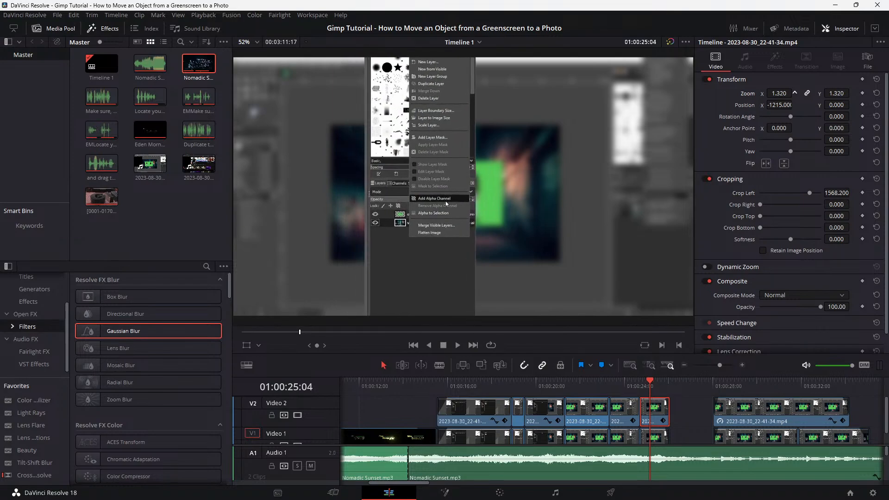
pyautogui.click(622, 409)
pyautogui.click(664, 410)
pyautogui.click(779, 93)
pyautogui.write('1.450')
pyautogui.press('Return')
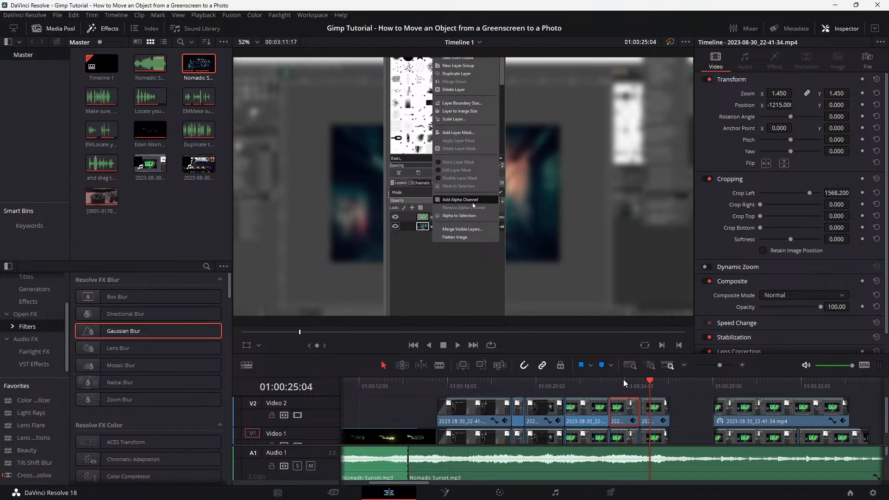
# Play back the enlarged layer menu clips up to the following gap and inspect how the clips meet on the timeline
pyautogui.click(597, 382)
pyautogui.press('space')
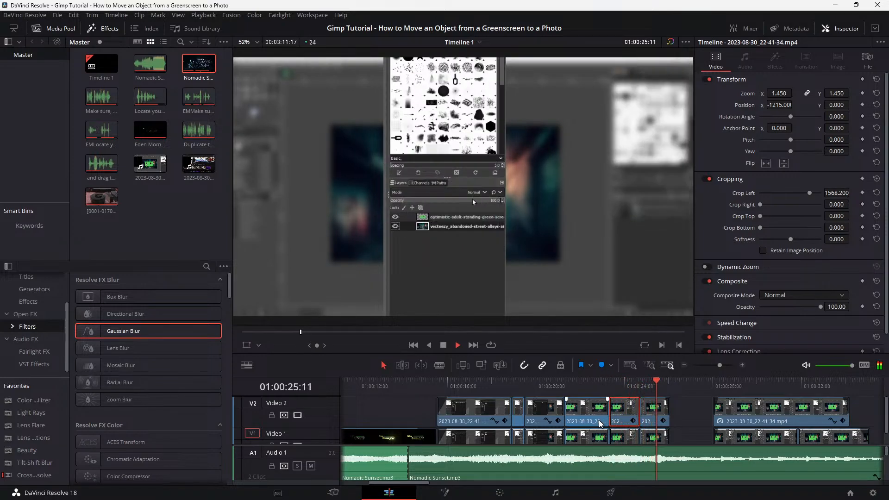
pyautogui.press('space')
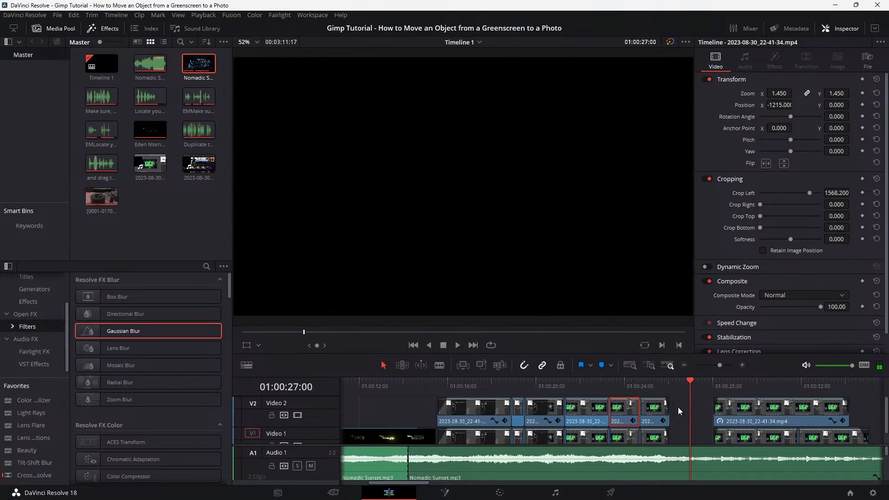
pyautogui.scroll(5, 660, 428)
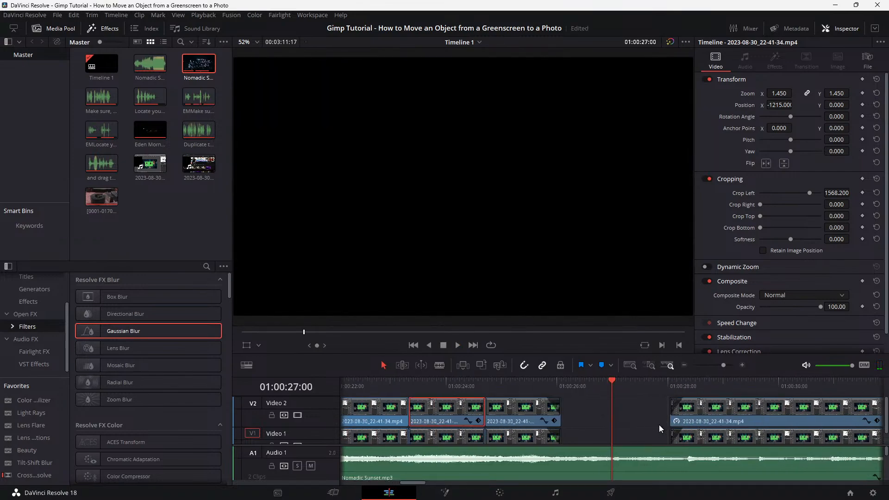
pyautogui.scroll(1, 525, 429)
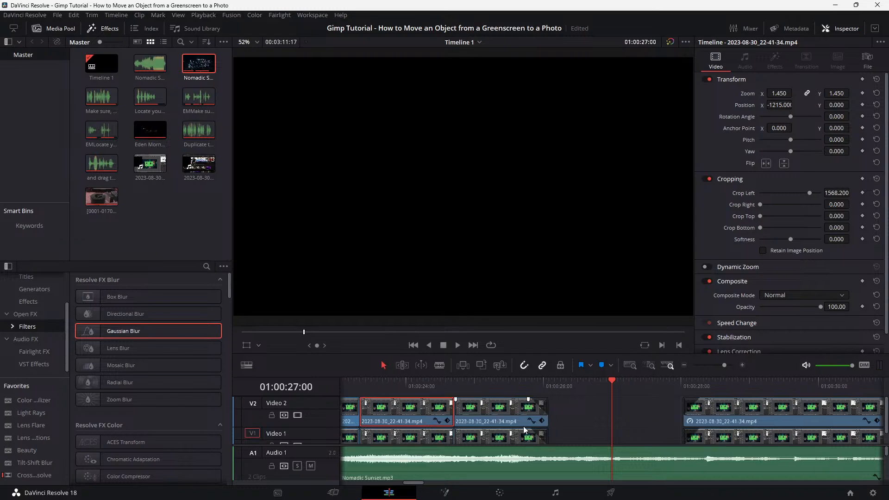
pyautogui.hscroll(-6, 524, 429)
pyautogui.scroll(-1, 524, 429)
pyautogui.scroll(-3, 525, 429)
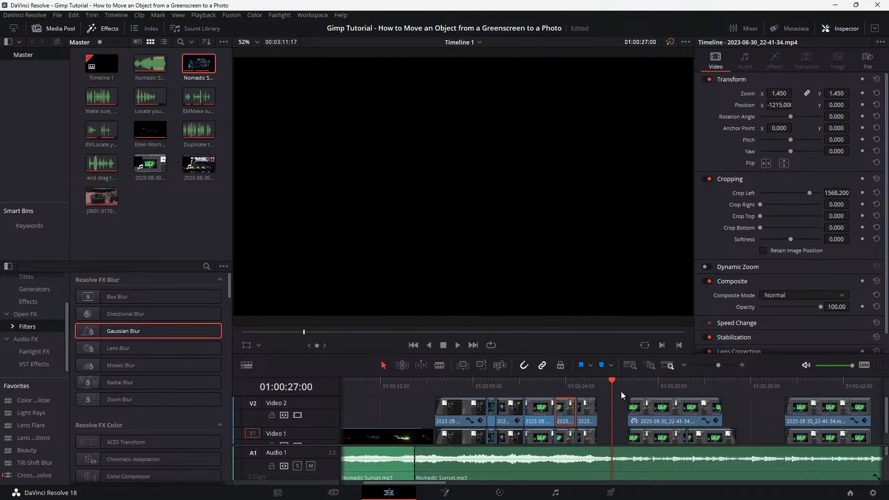
# Play the edit repeatedly from the start of the timeline to review the blurred and highlighted clips through about 01:00:56
pyautogui.press('Home')
pyautogui.press('space')
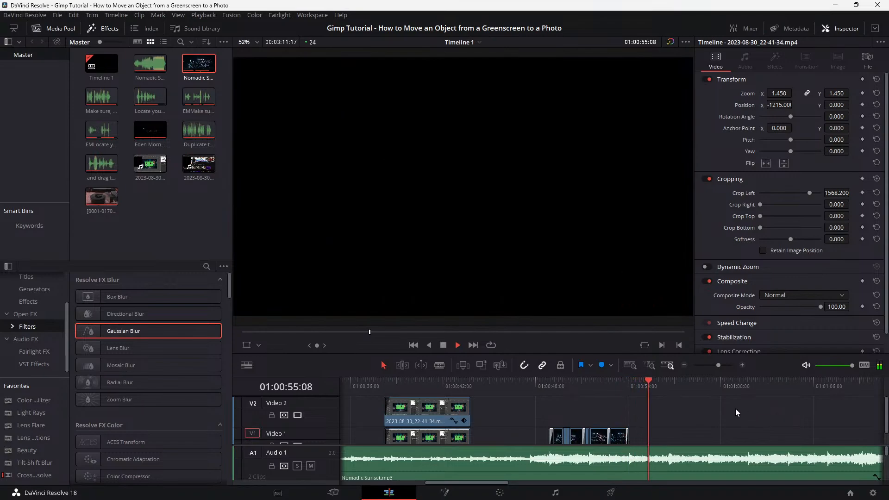
pyautogui.press('space')
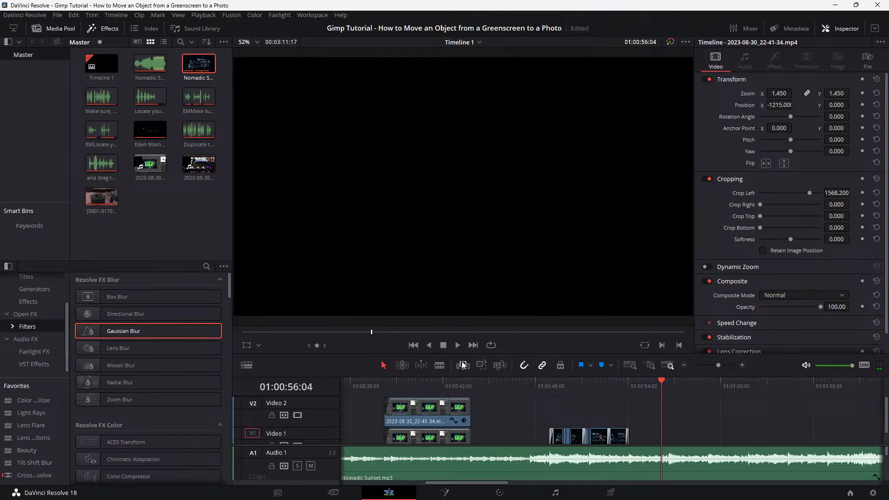
pyautogui.press('Home')
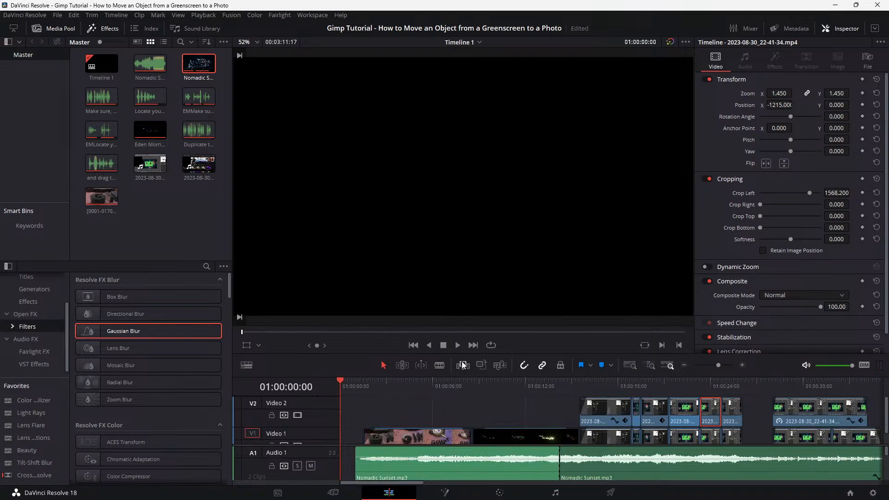
pyautogui.press('space')
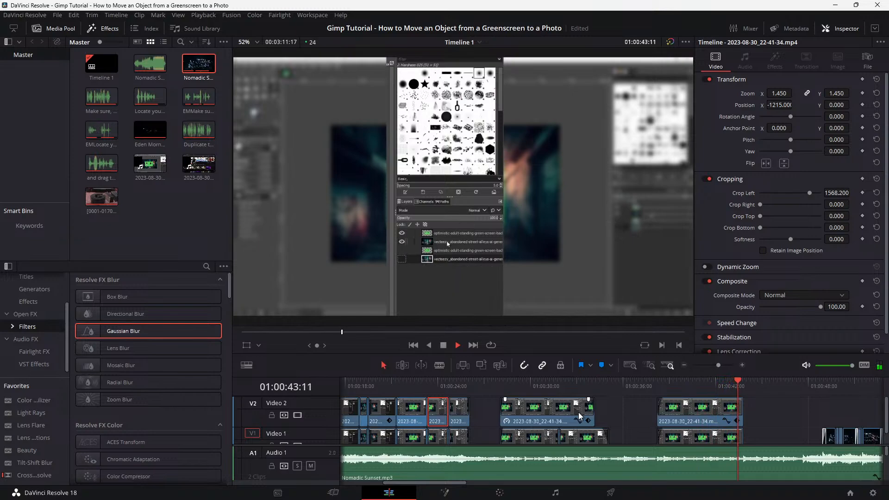
pyautogui.click(710, 424)
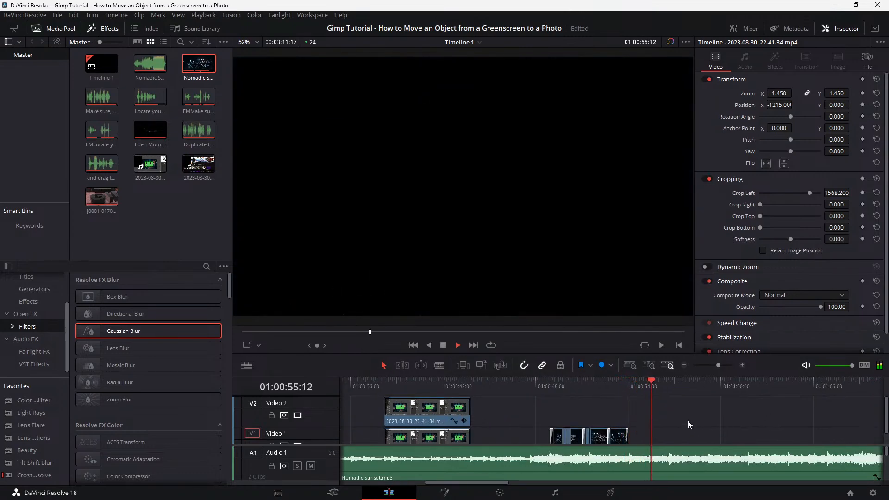
pyautogui.press('space')
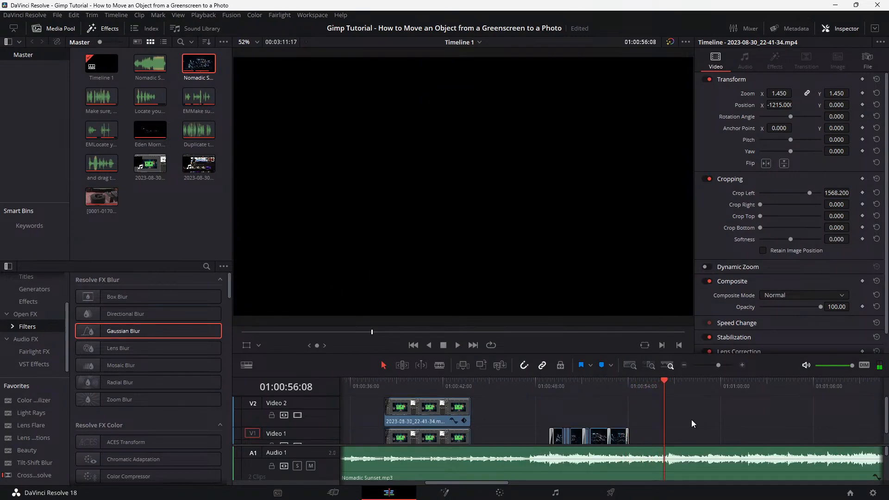
pyautogui.press('Home')
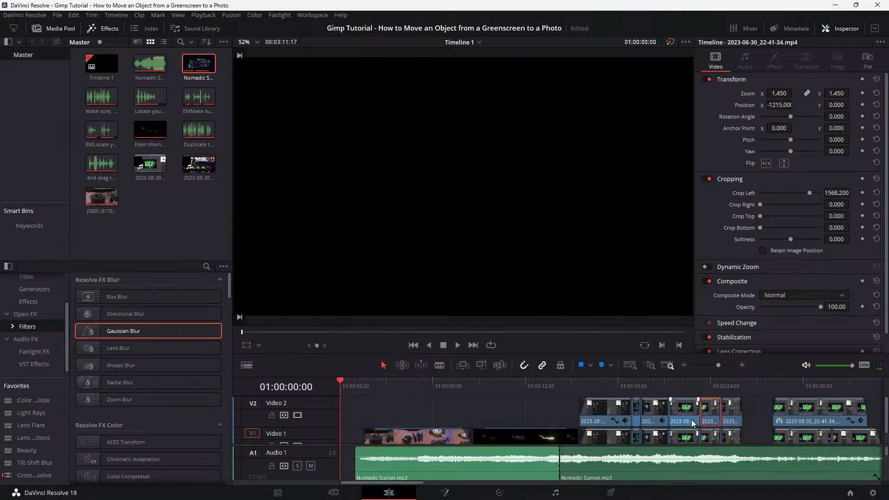
pyautogui.press('space')
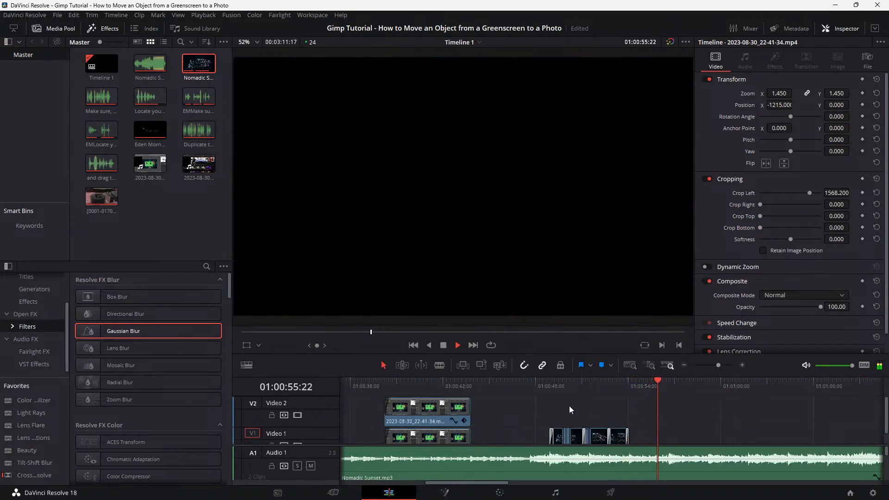
pyautogui.press('space')
pyautogui.press('Home')
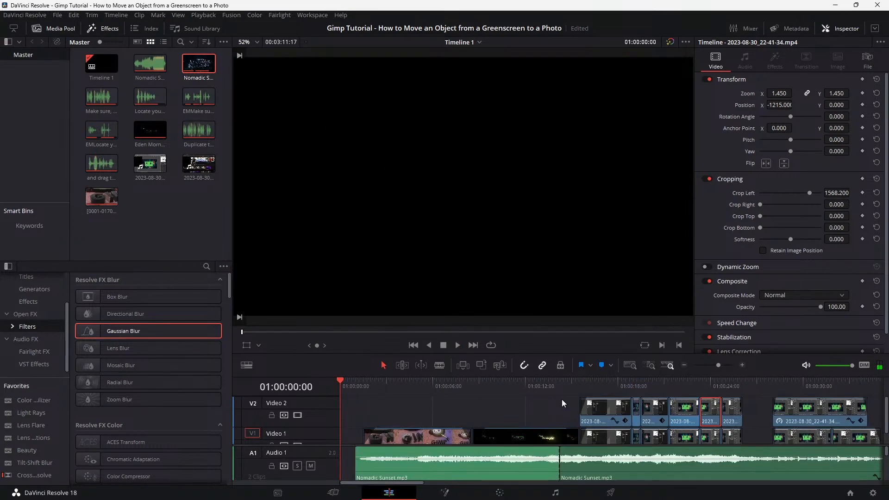
pyautogui.press('space')
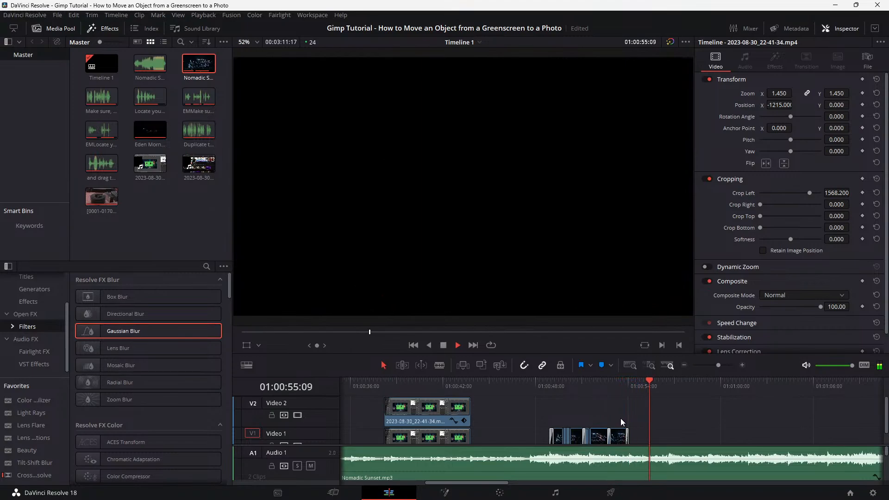
pyautogui.click(537, 386)
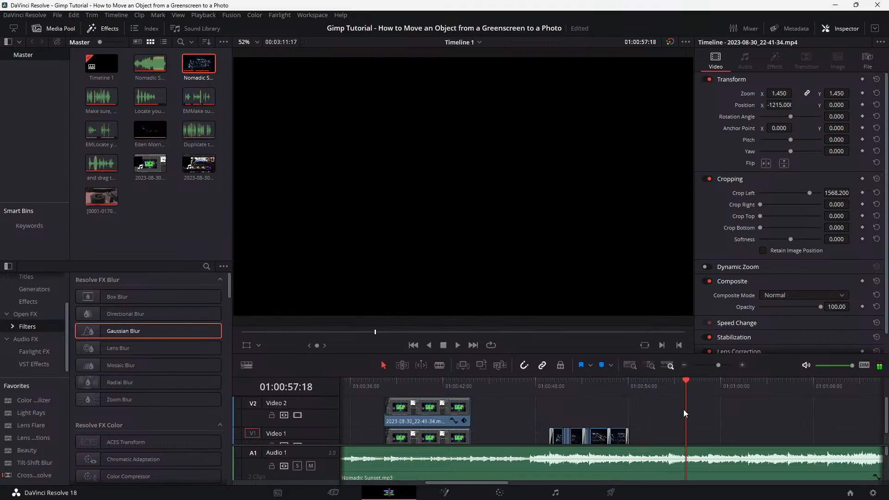
pyautogui.press('Home')
pyautogui.press('space')
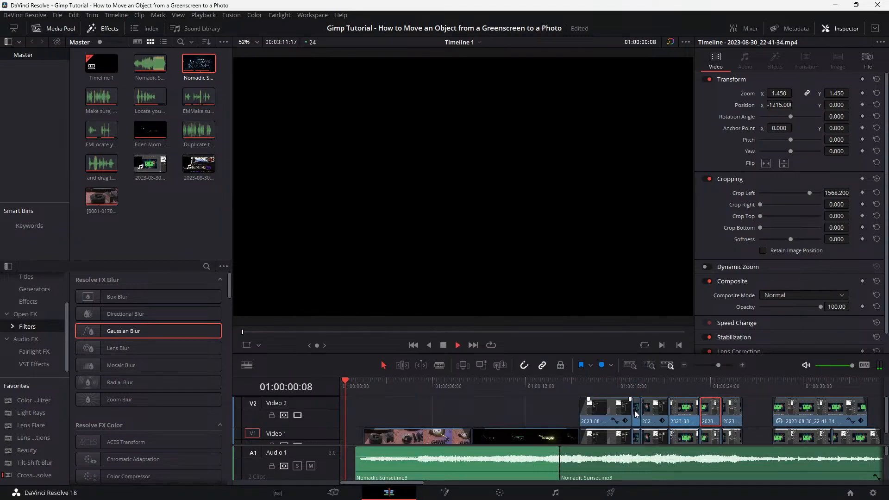
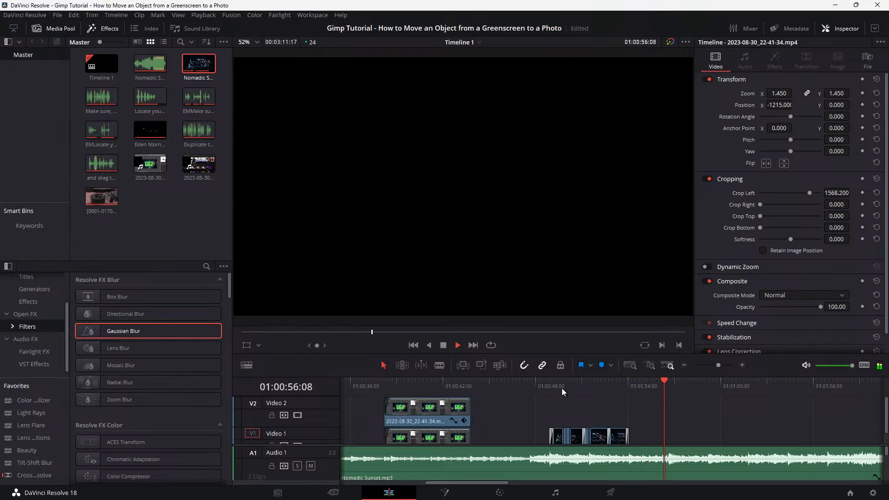
pyautogui.press('Home')
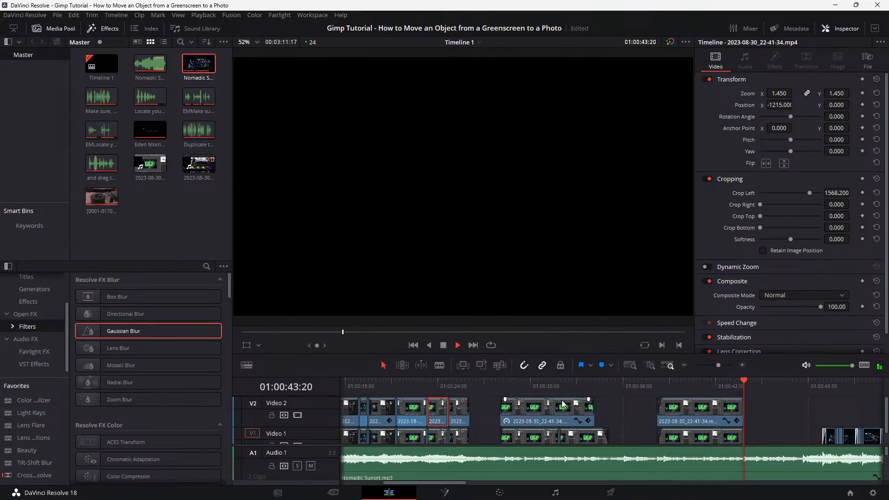
# Replay the edit from the start of the timeline to about 01:00:57 to review it again
pyautogui.press('space')
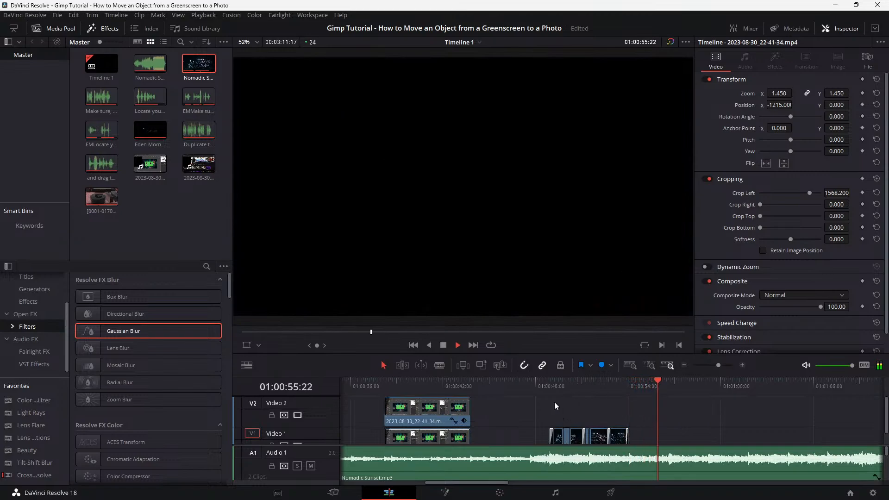
pyautogui.press('Home')
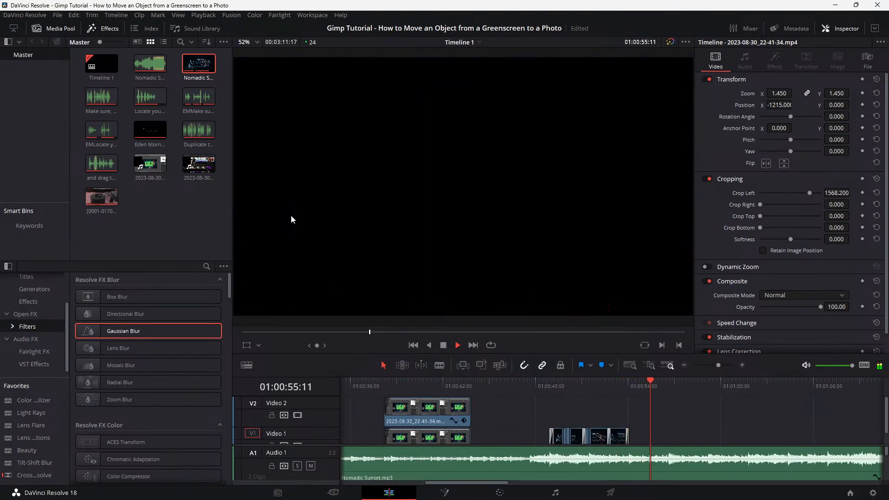
pyautogui.press('Home')
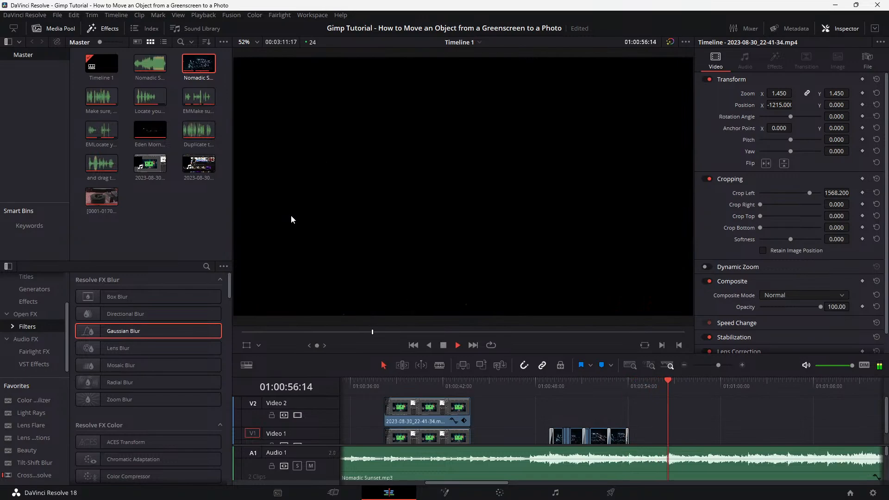
pyautogui.press('space')
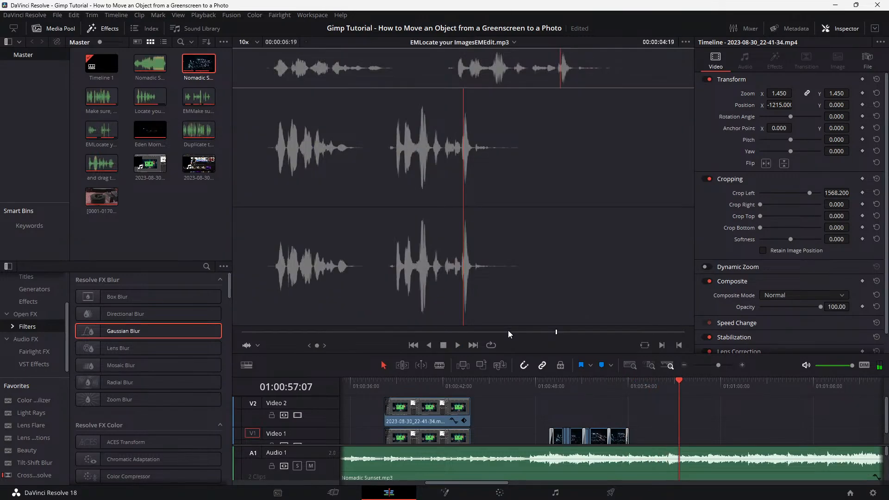
# Save the project and return the playhead to the start of the timeline
pyautogui.scroll(-3, 482, 419)
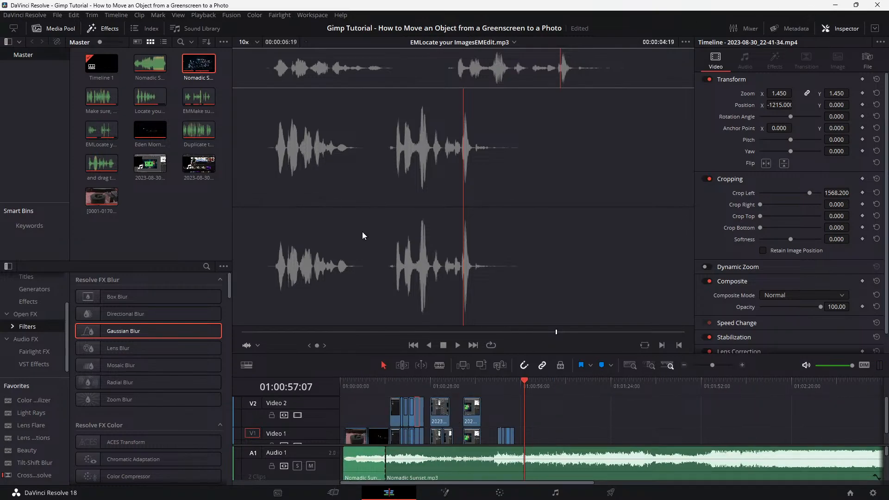
pyautogui.hotkey('ctrl', 's')
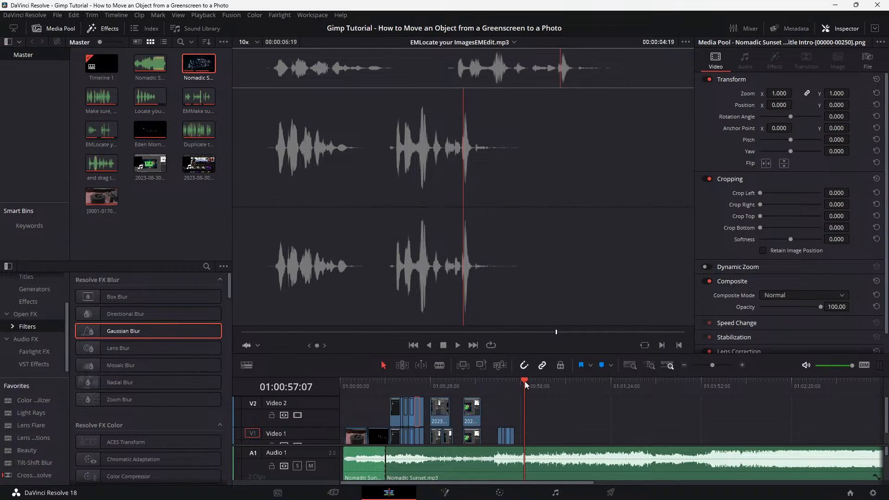
pyautogui.moveTo(525, 382); pyautogui.dragTo(406, 402)
pyautogui.press('Home')
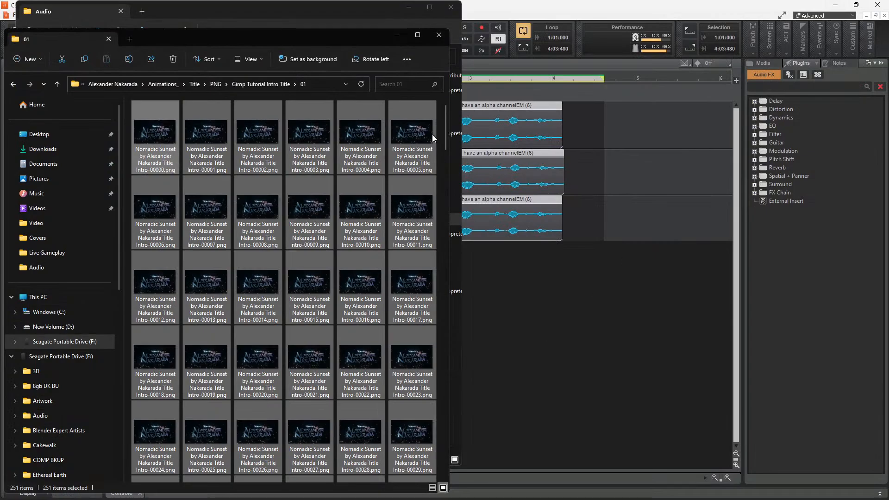
# Minimize the file browser, Cakewalk and Audacity windows, and switch back to DaVinci Resolve
pyautogui.click(405, 7)
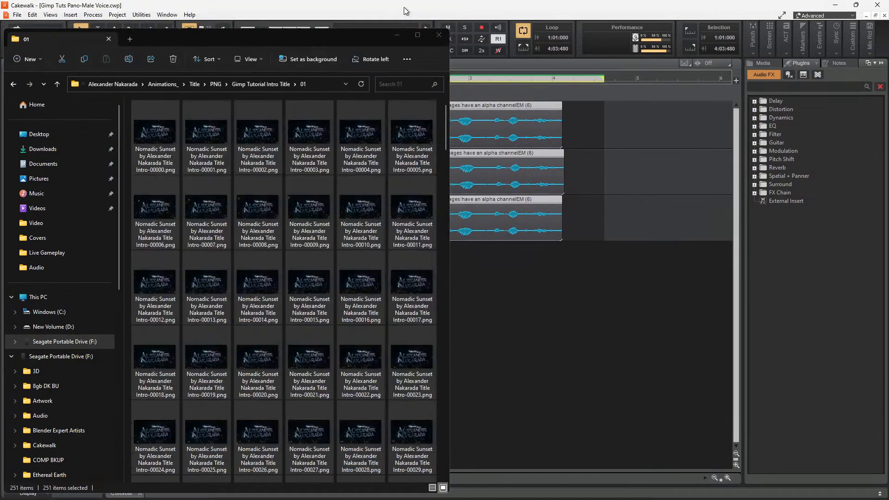
pyautogui.click(404, 7)
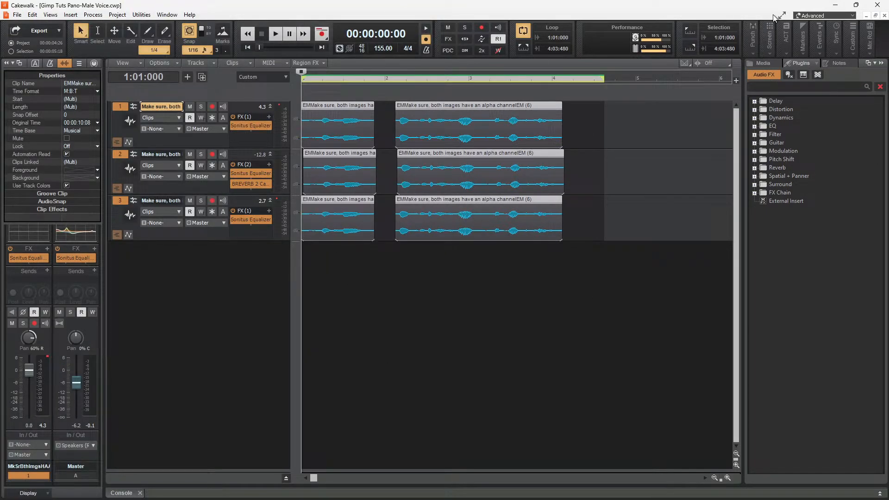
pyautogui.click(839, 7)
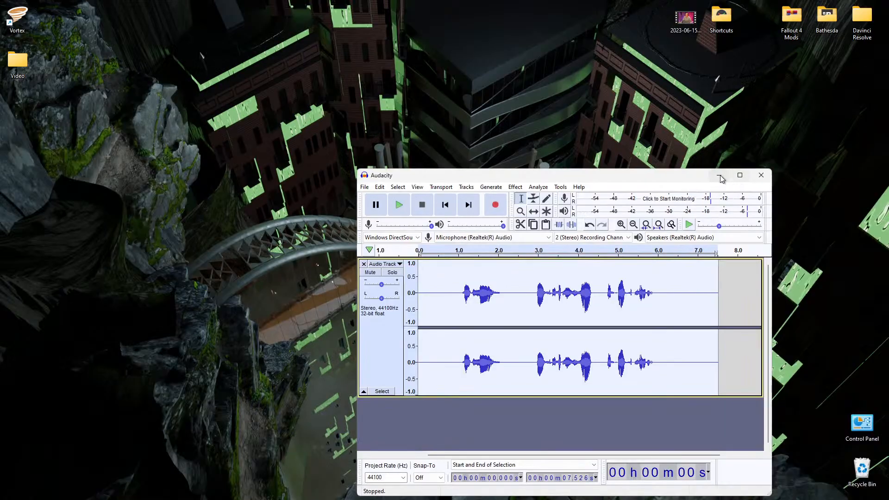
pyautogui.click(720, 177)
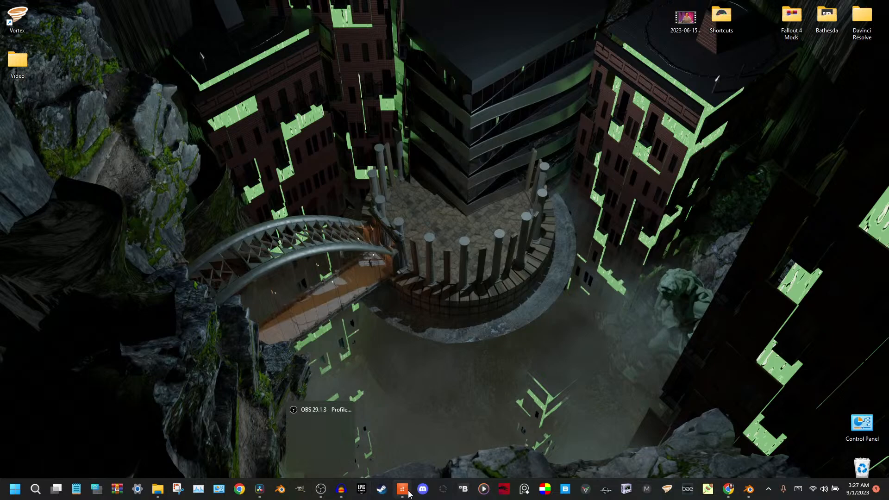
pyautogui.moveTo(408, 492)
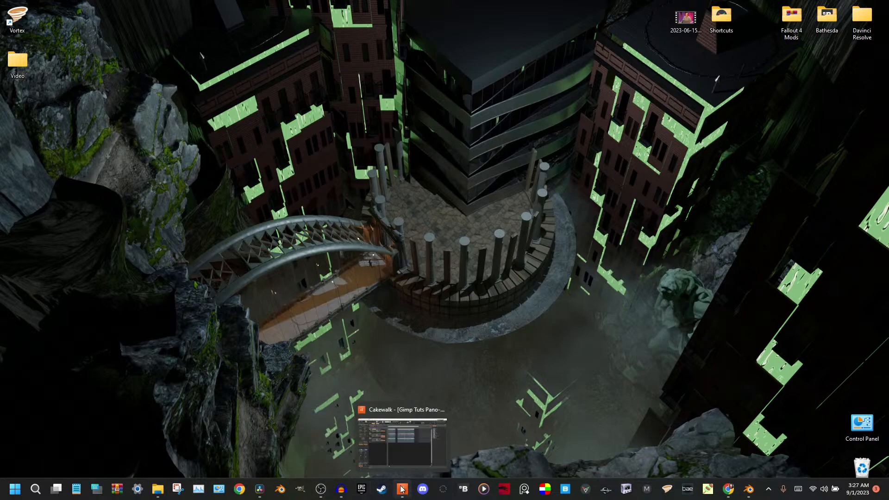
pyautogui.click(406, 444)
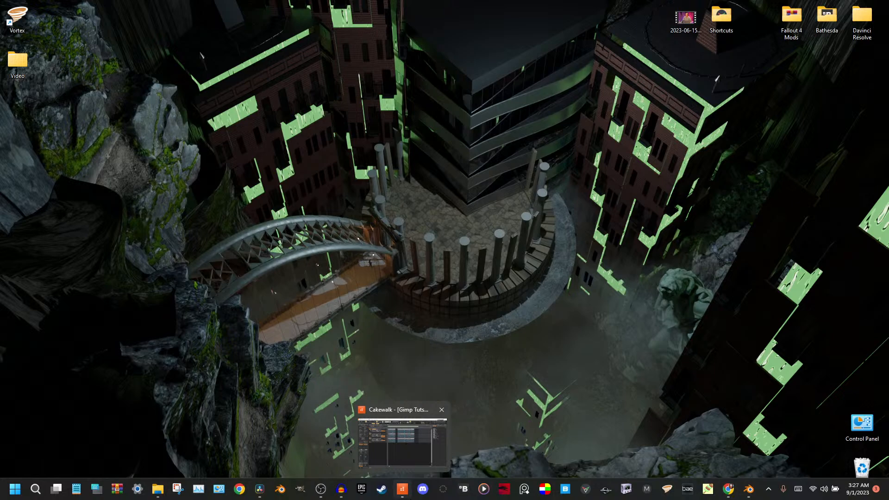
pyautogui.click(263, 491)
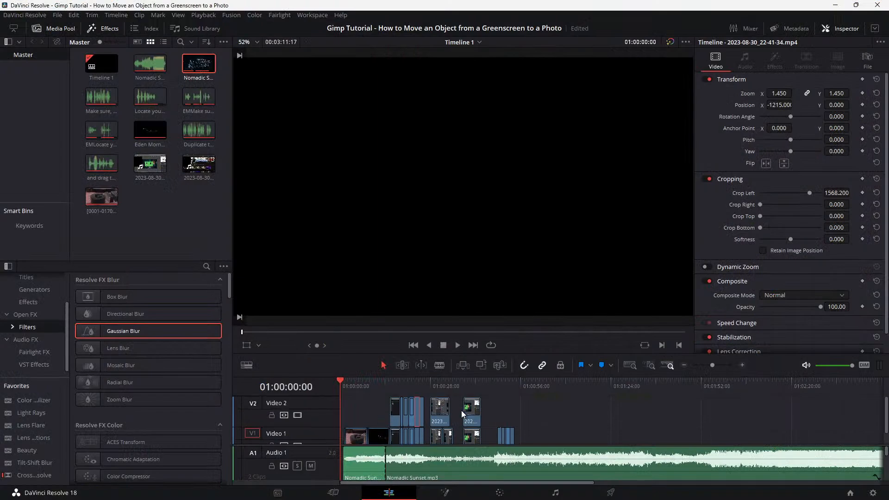
# Enlarge the timeline area and look over its audio tracks
pyautogui.scroll(-2, 461, 410)
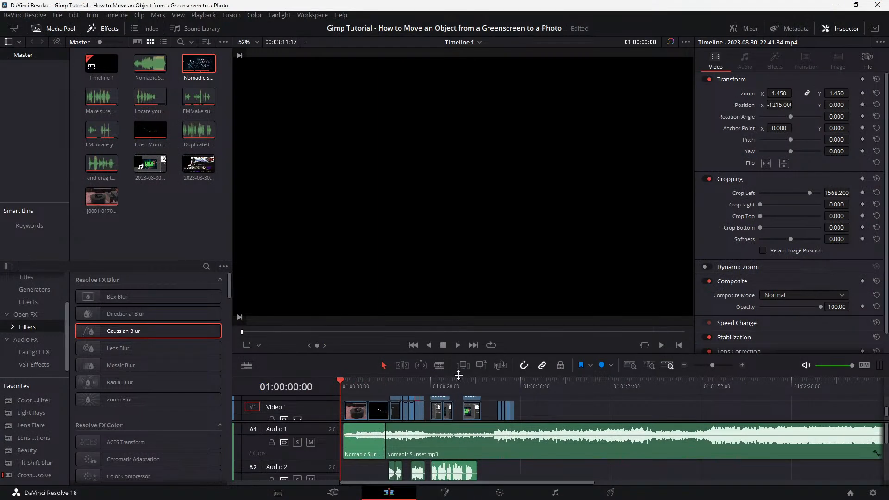
pyautogui.moveTo(462, 364); pyautogui.dragTo(462, 314)
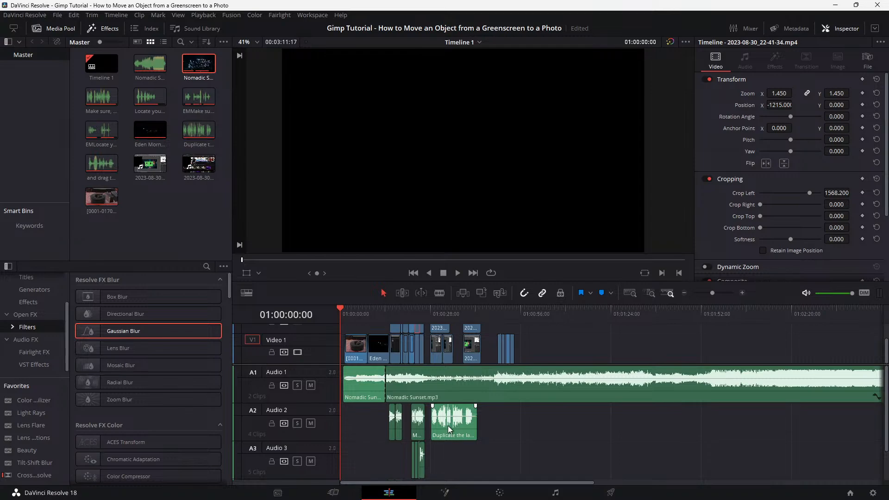
pyautogui.scroll(-4, 402, 457)
pyautogui.scroll(4, 402, 457)
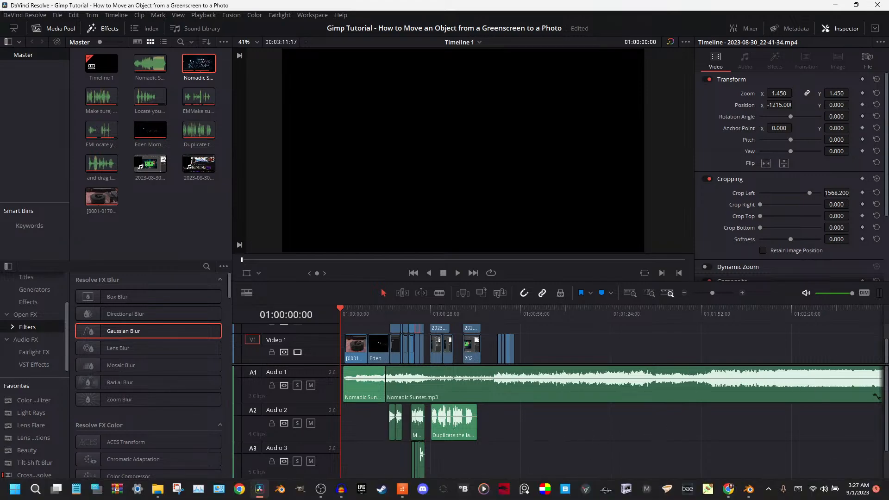
# Switch to Chrome and check the live stream on the Kick dashboard and YouTube Studio, replaying its beginning before returning to live
pyautogui.click(730, 491)
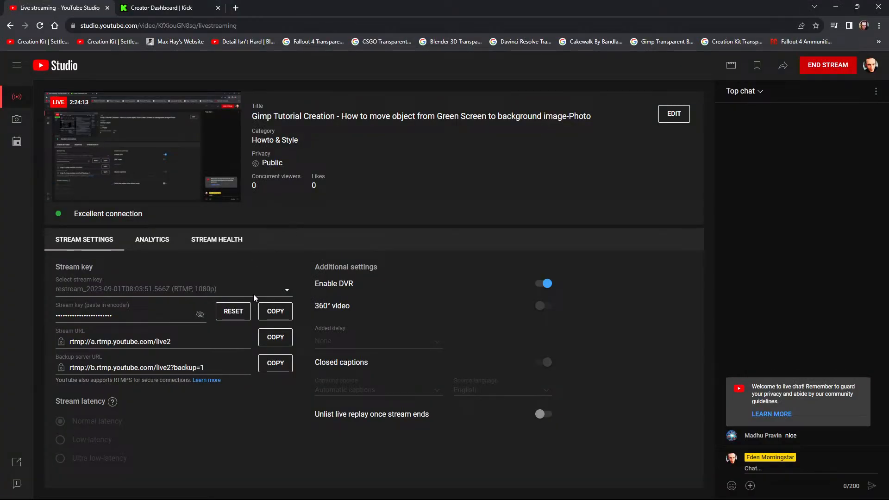
pyautogui.click(160, 12)
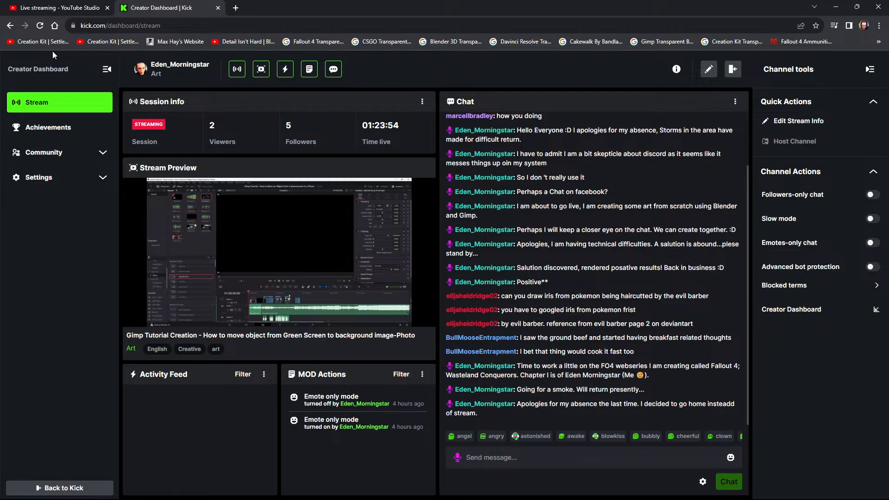
pyautogui.click(55, 8)
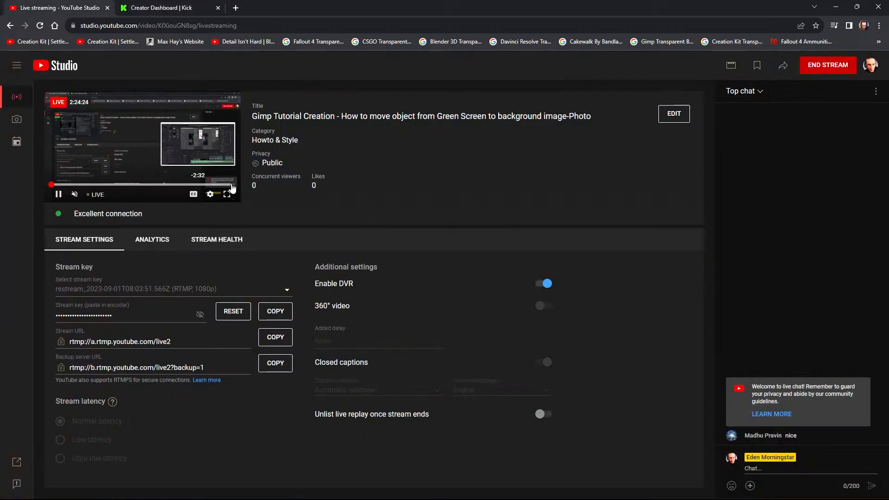
pyautogui.click(51, 186)
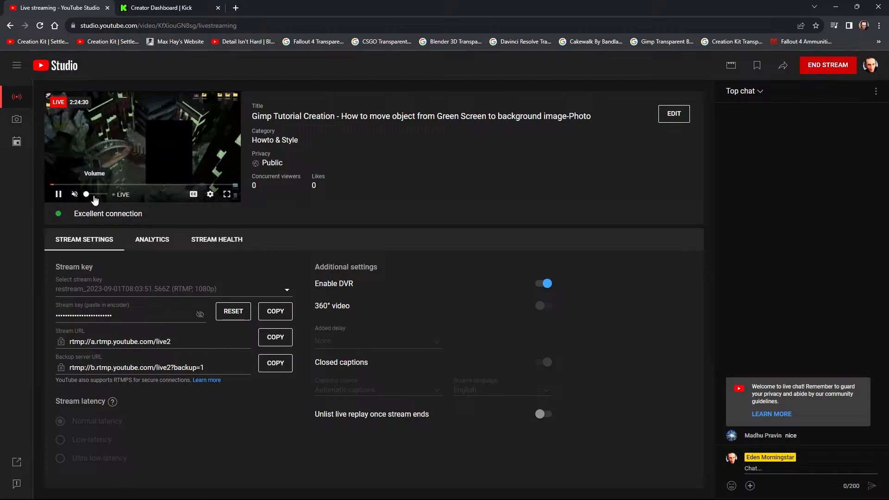
pyautogui.click(122, 195)
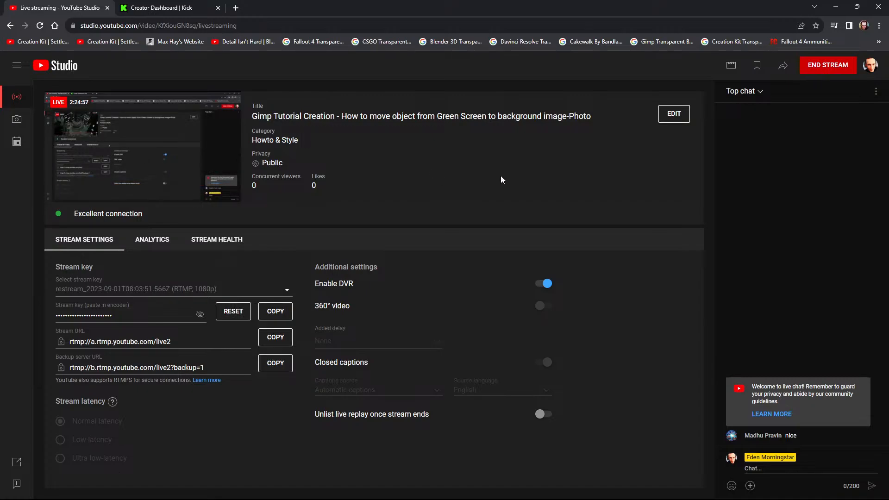
# Close Blender's render window and the Cinematic Title Ani 01.blend project
pyautogui.moveTo(483, 498)
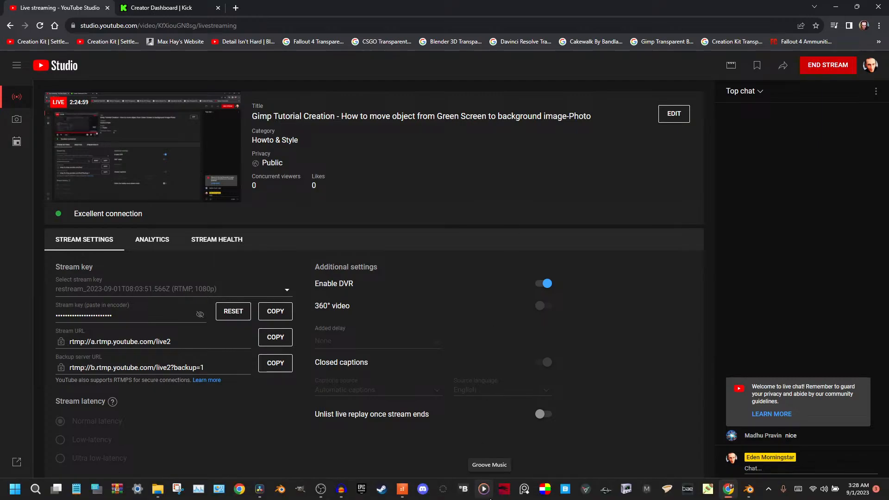
pyautogui.moveTo(261, 495)
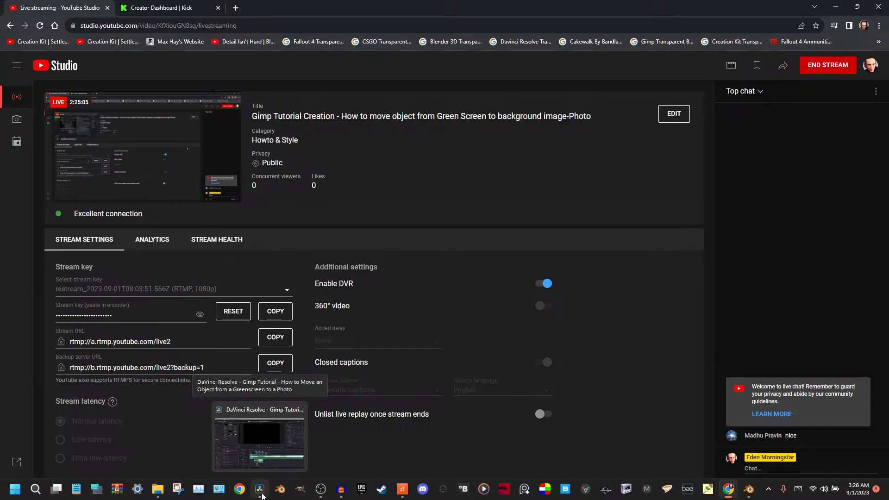
pyautogui.click(261, 493)
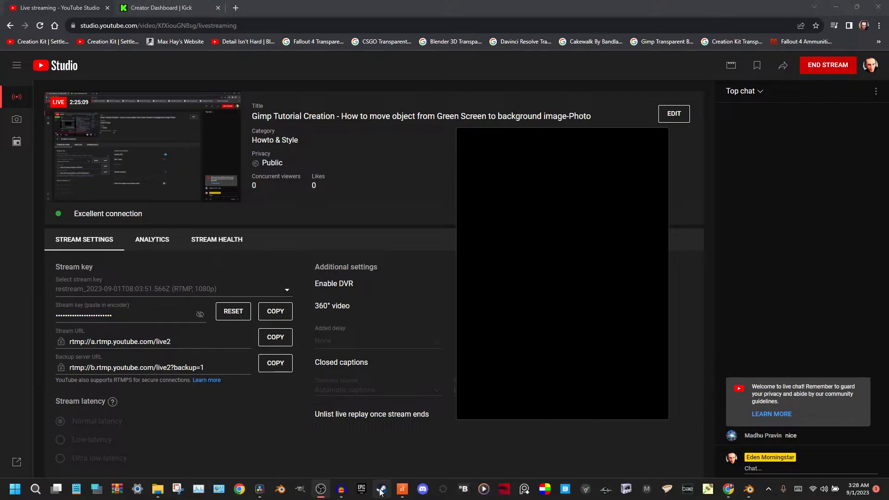
pyautogui.moveTo(398, 491)
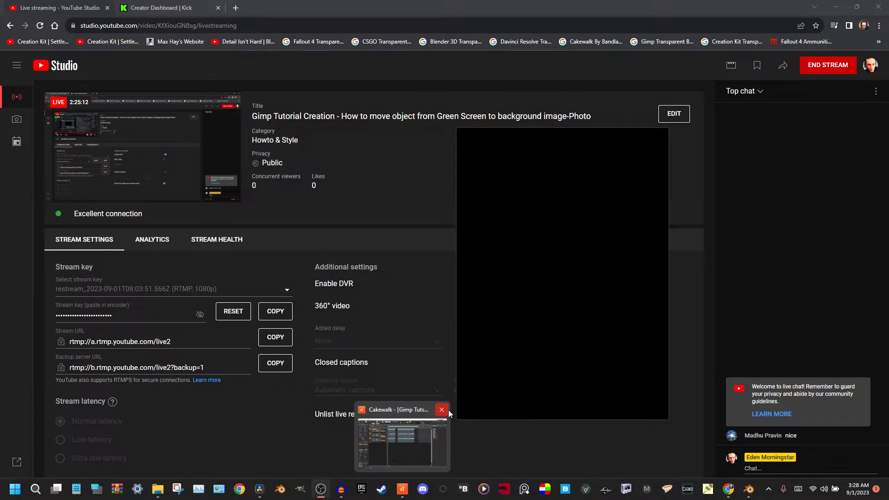
pyautogui.click(749, 491)
pyautogui.click(803, 443)
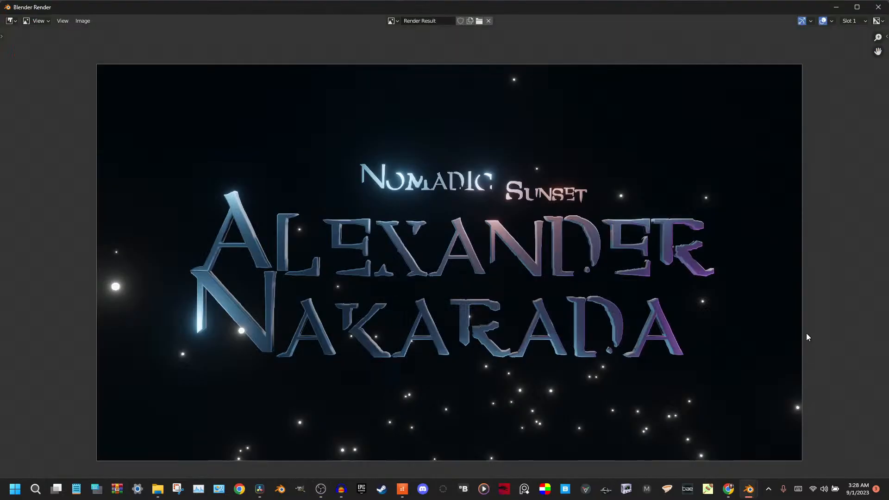
pyautogui.click(873, 9)
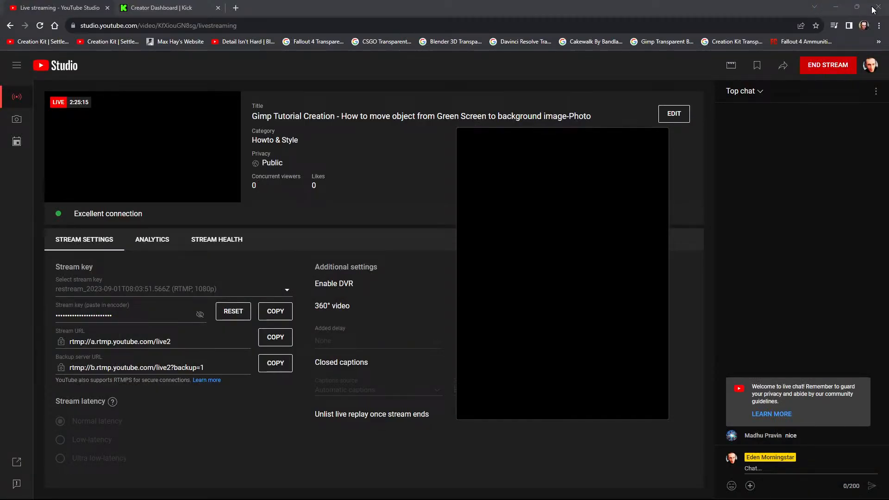
pyautogui.moveTo(753, 492)
pyautogui.click(752, 460)
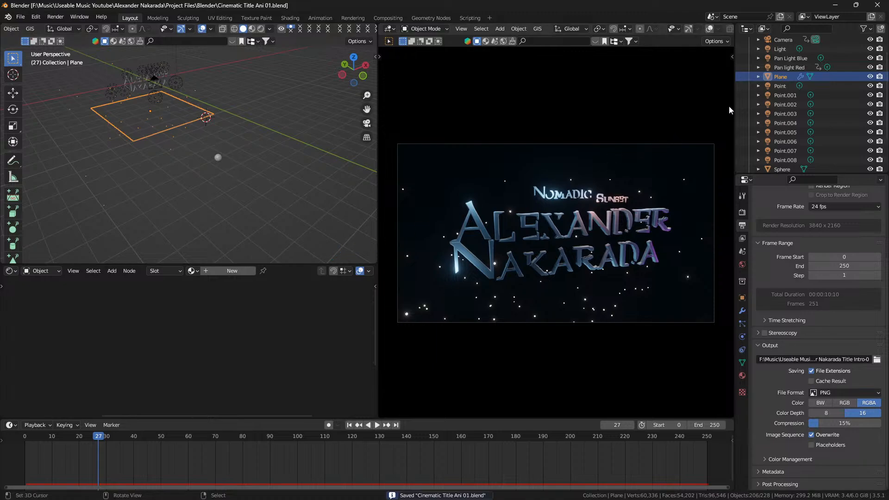
pyautogui.click(877, 6)
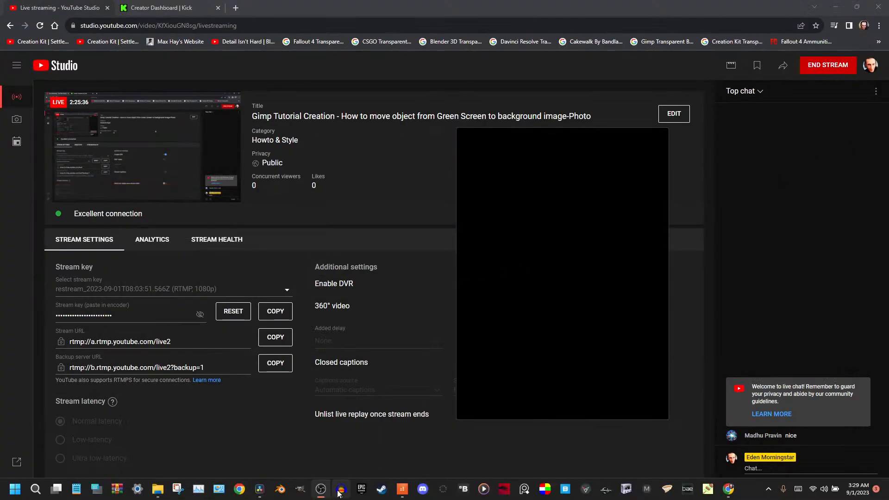
# Close Audacity without saving its untitled project, and close the Cakewalk voice project
pyautogui.click(342, 490)
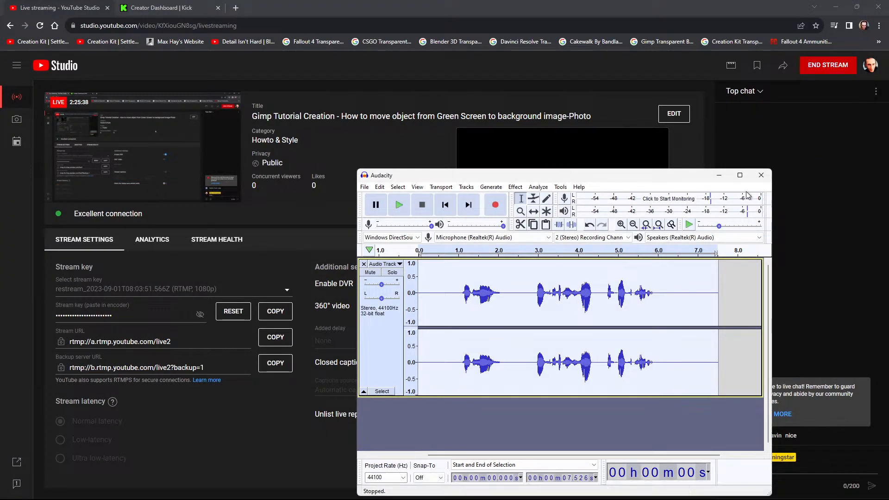
pyautogui.click(761, 175)
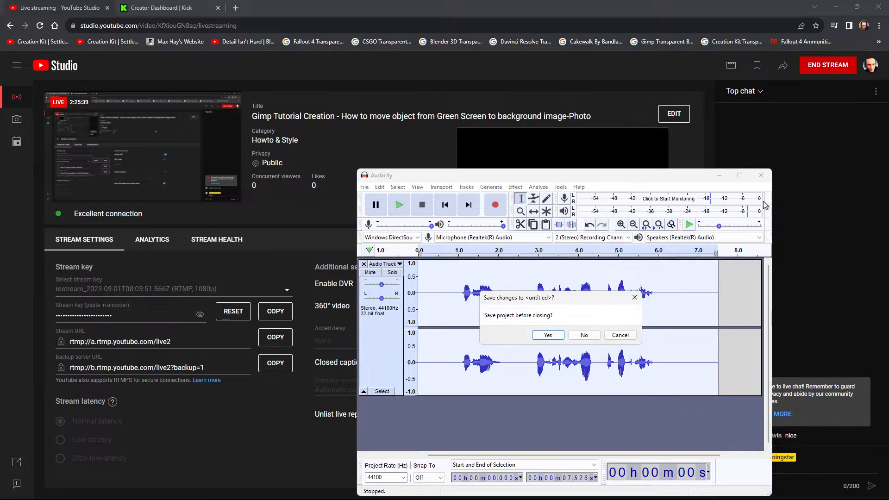
pyautogui.click(578, 333)
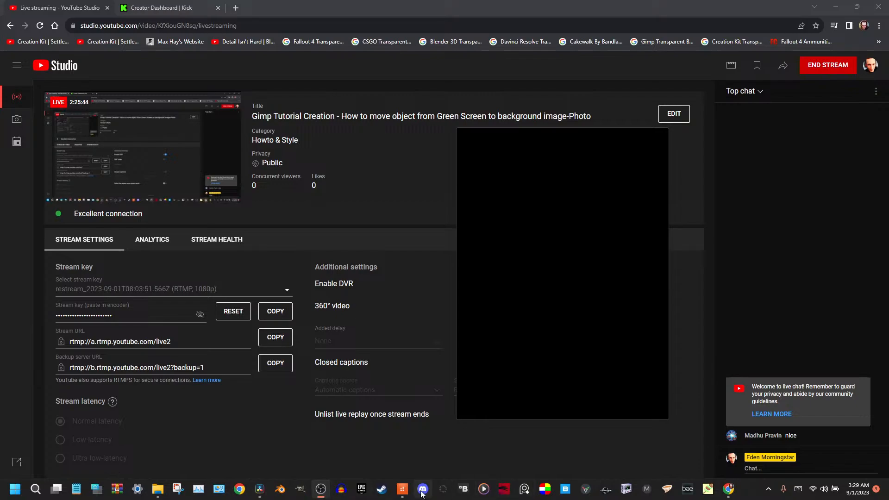
pyautogui.click(402, 488)
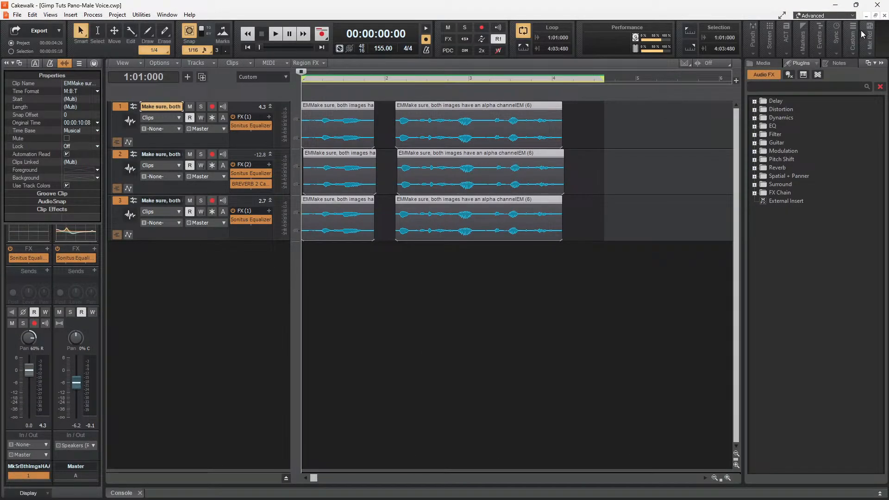
pyautogui.click(879, 5)
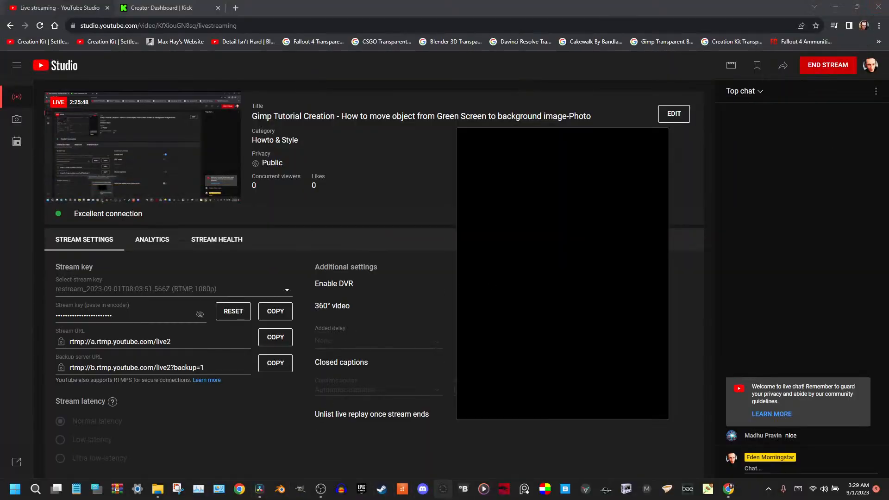
# Switch to DaVinci Resolve, save the Gimp tutorial project and close the program
pyautogui.click(287, 492)
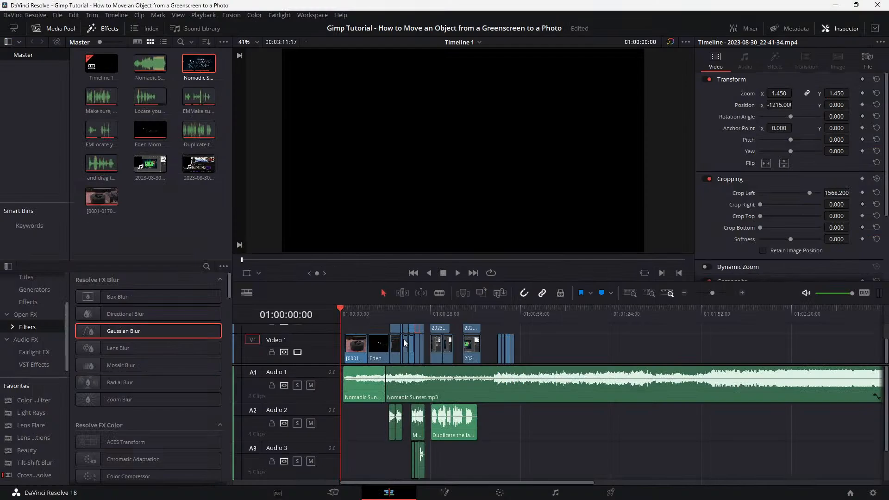
pyautogui.hotkey('ctrl', 's')
pyautogui.click(878, 5)
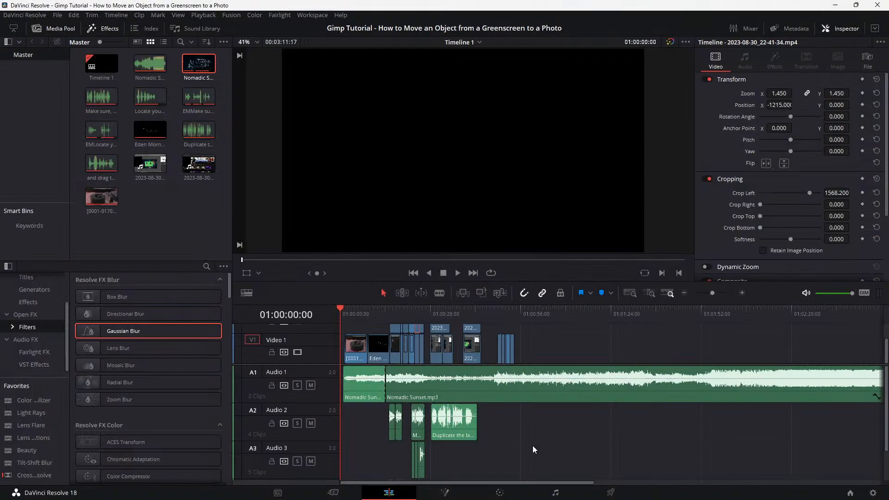